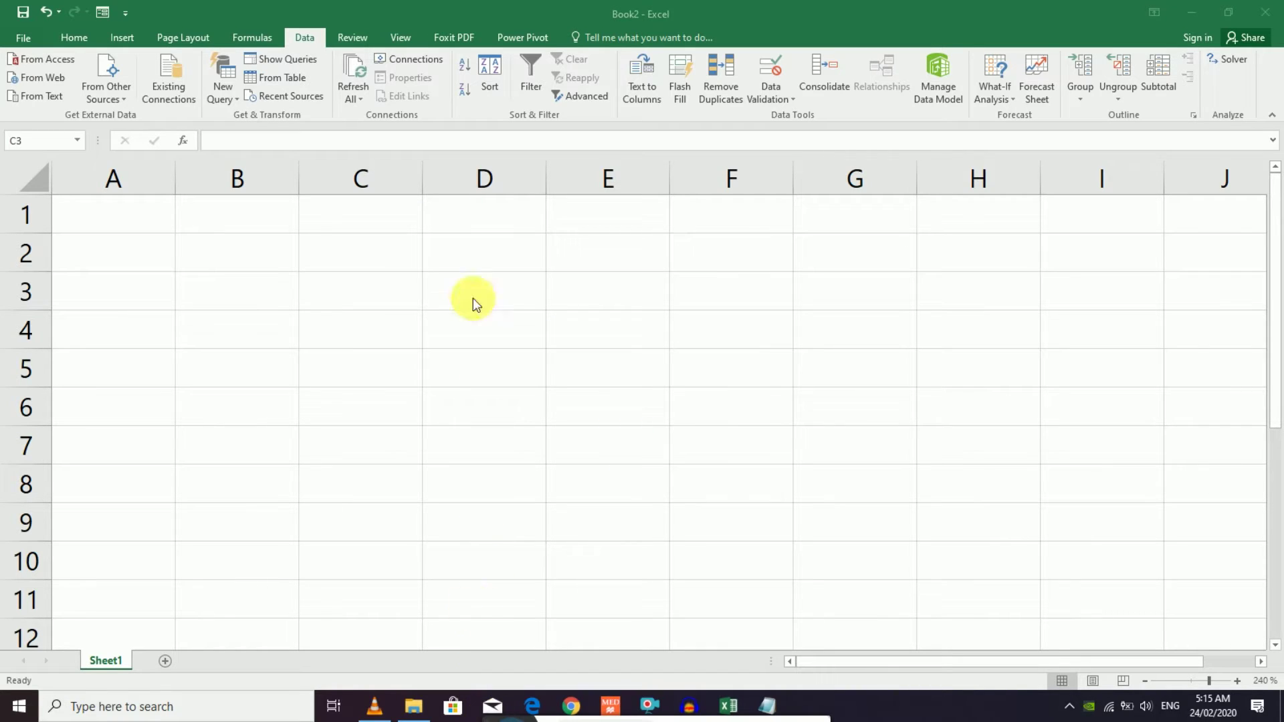
- Select cell B2 as the destination for the Access import
left_click(234, 280)
left_click(221, 252)
left_click(220, 287)
left_click(221, 257)
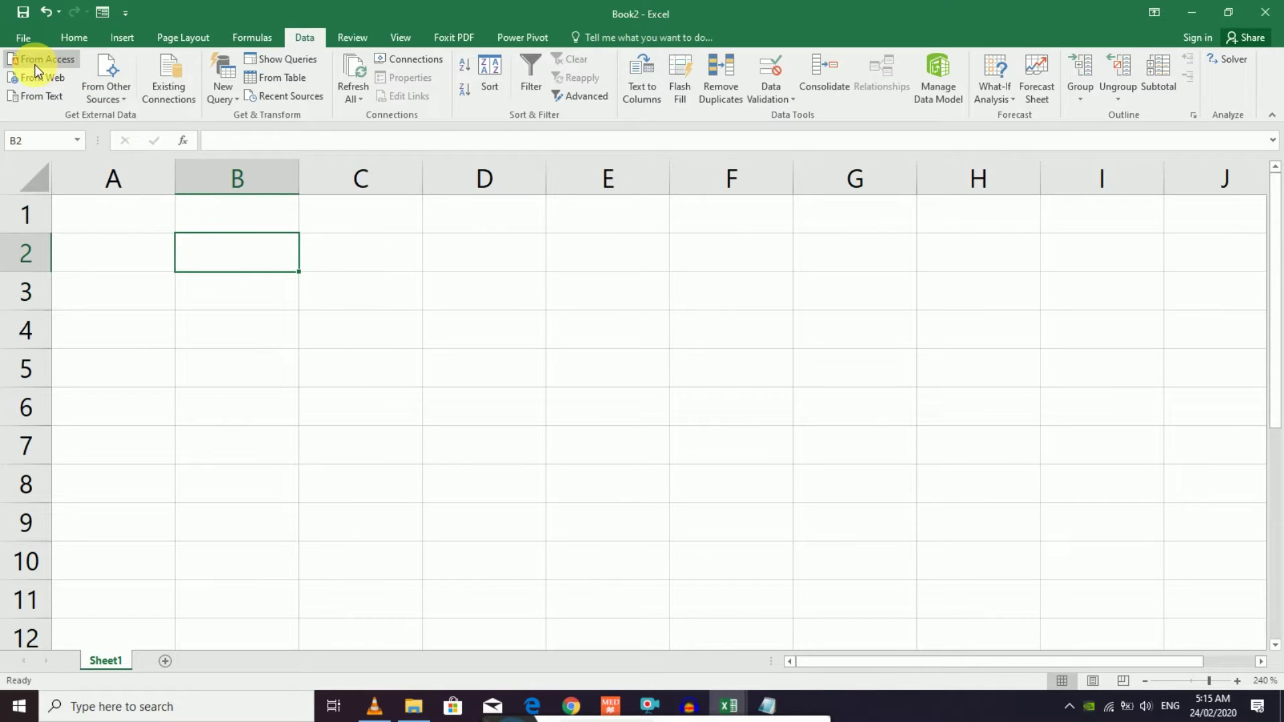
left_click(256, 381)
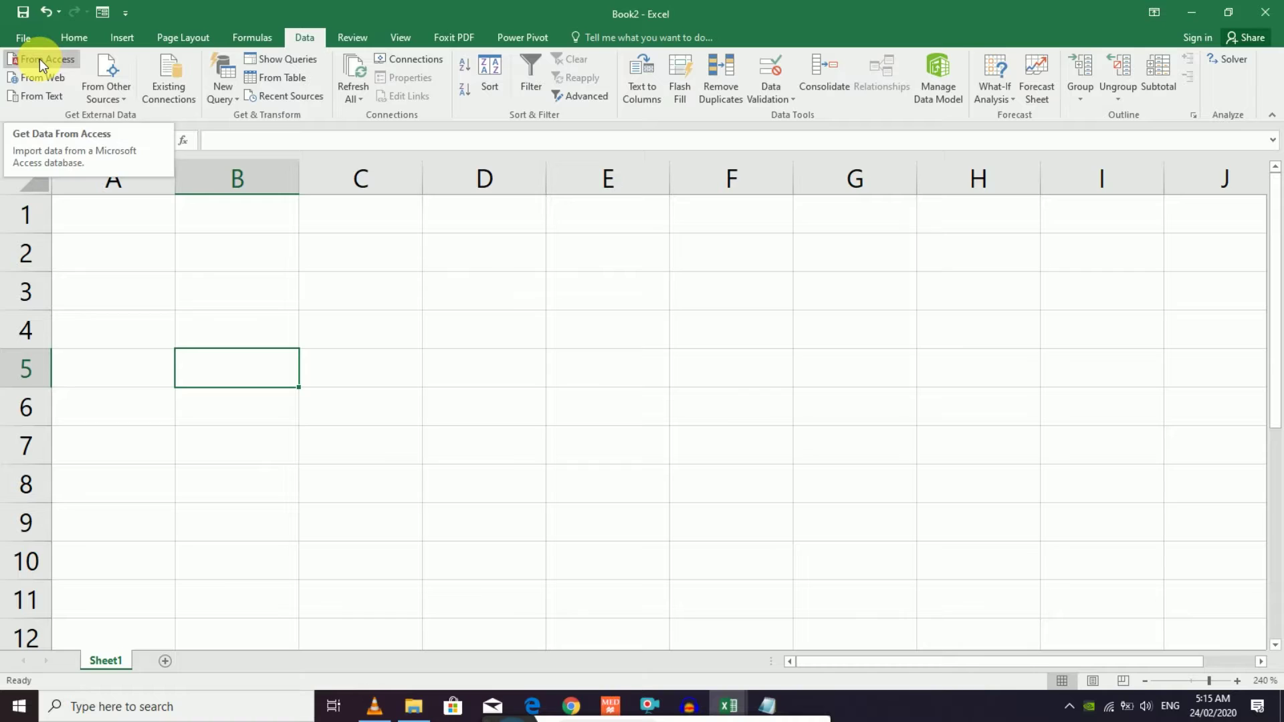
left_click(197, 252)
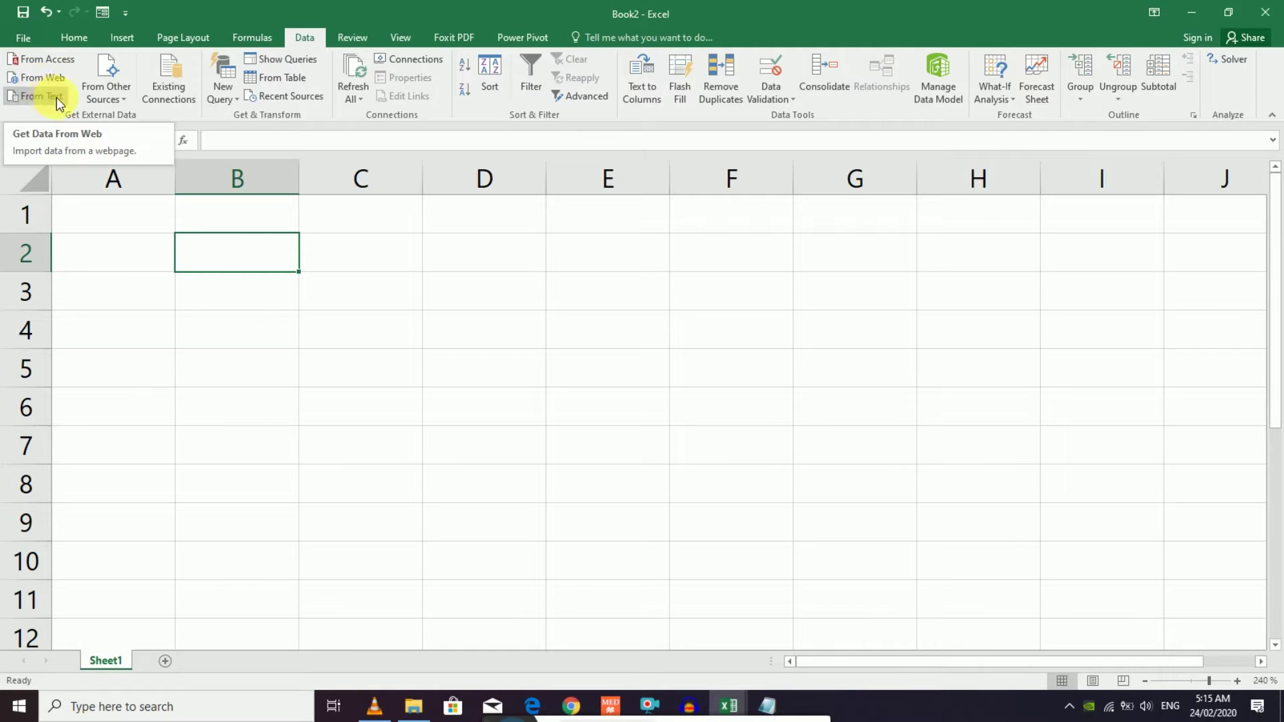
- Open the Birht Date Access database from E:\My Access via From Access
left_click(36, 61)
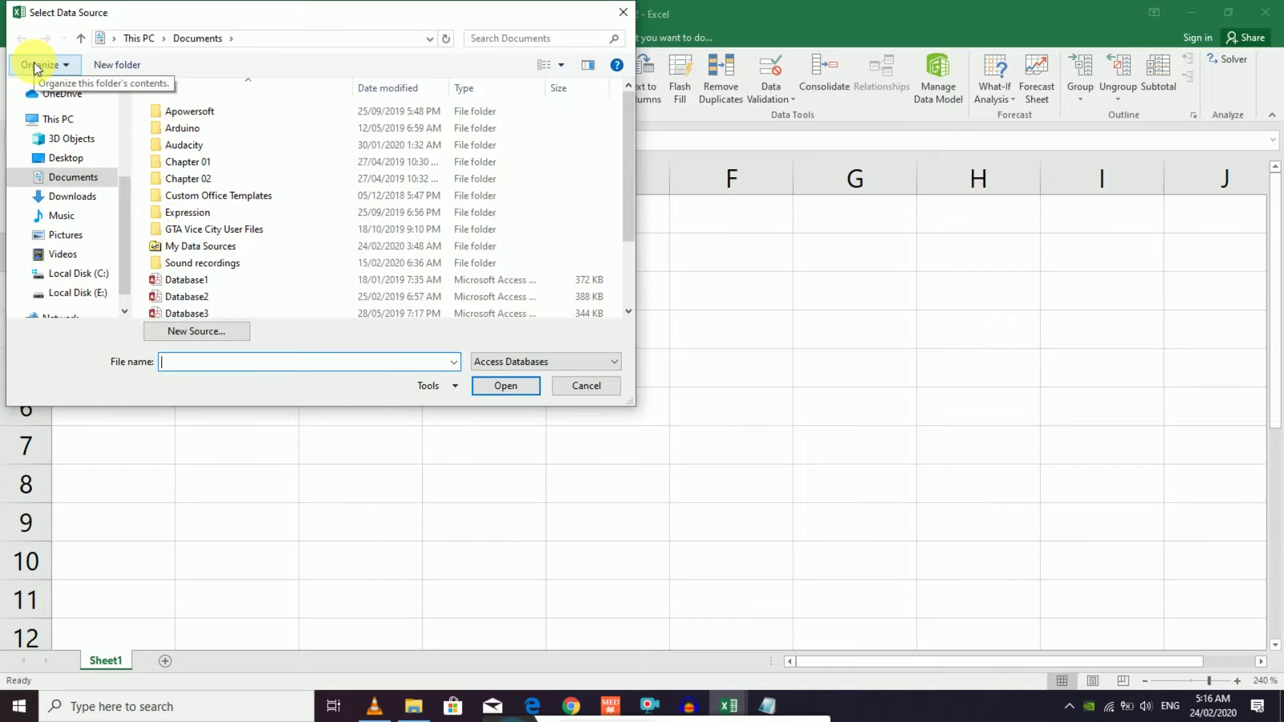
mouse_move(71, 201)
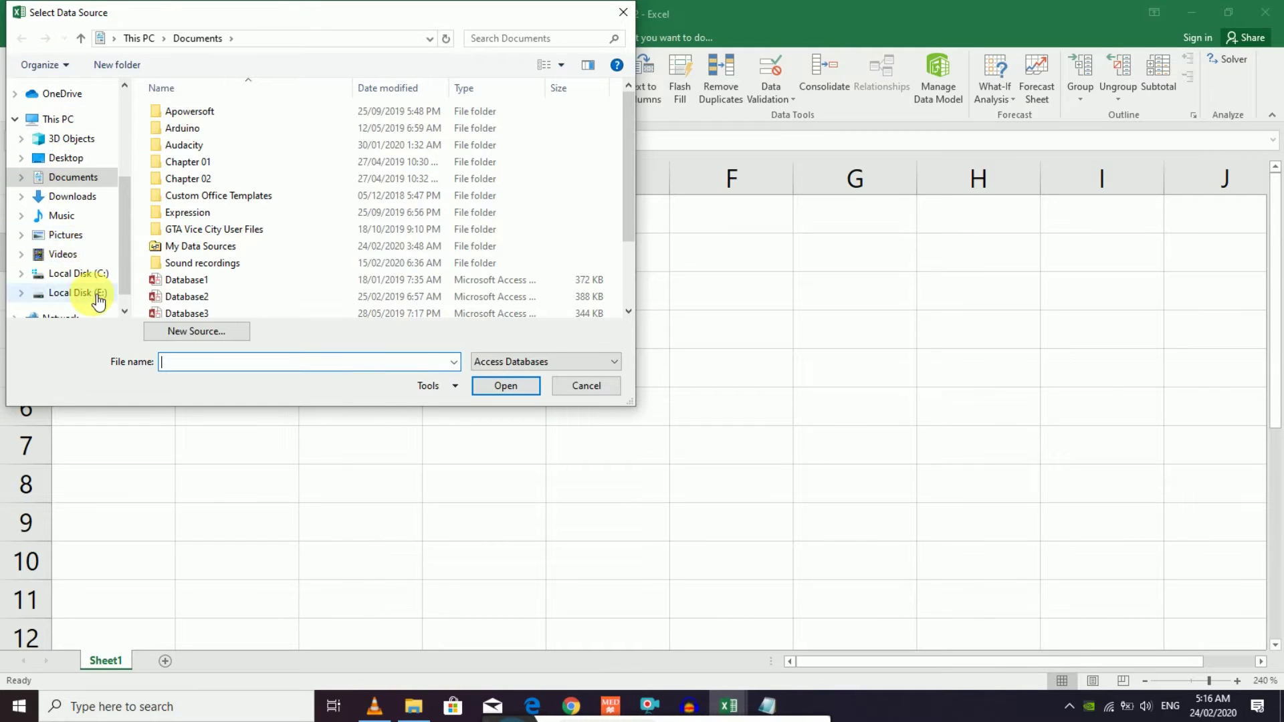
left_click(98, 302)
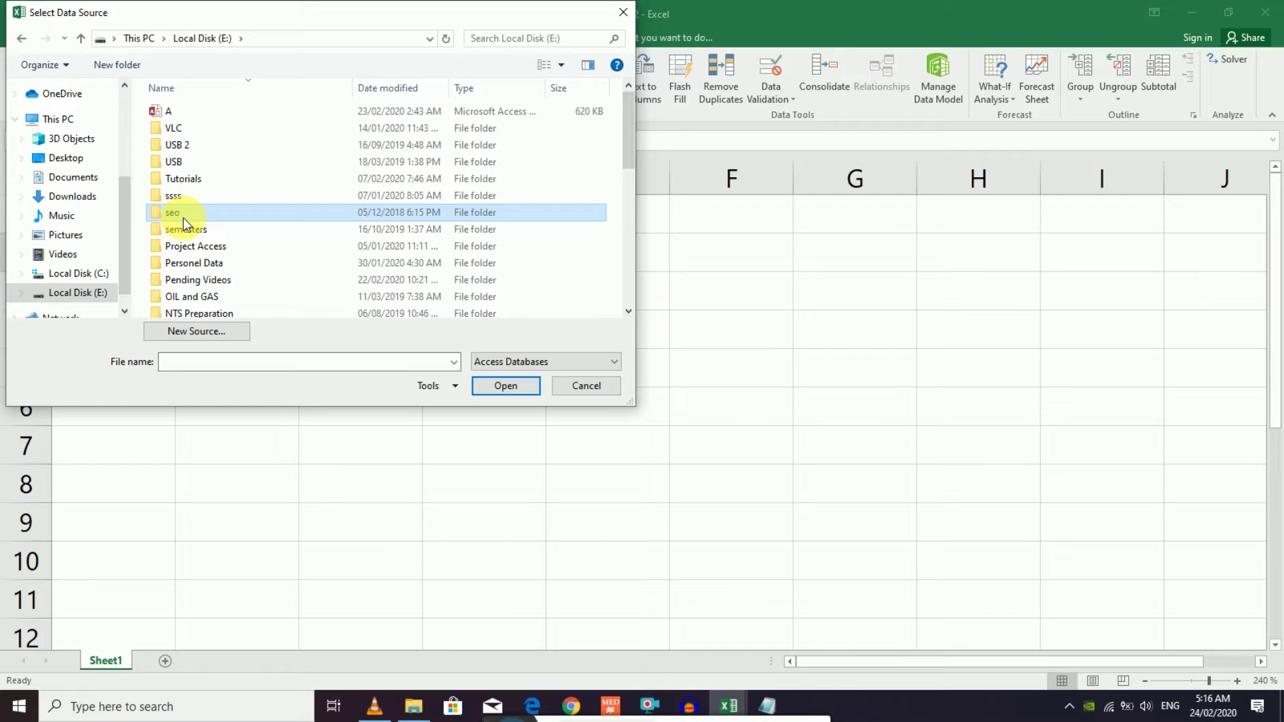
scroll(184, 217, "down", 3)
double_click(196, 158)
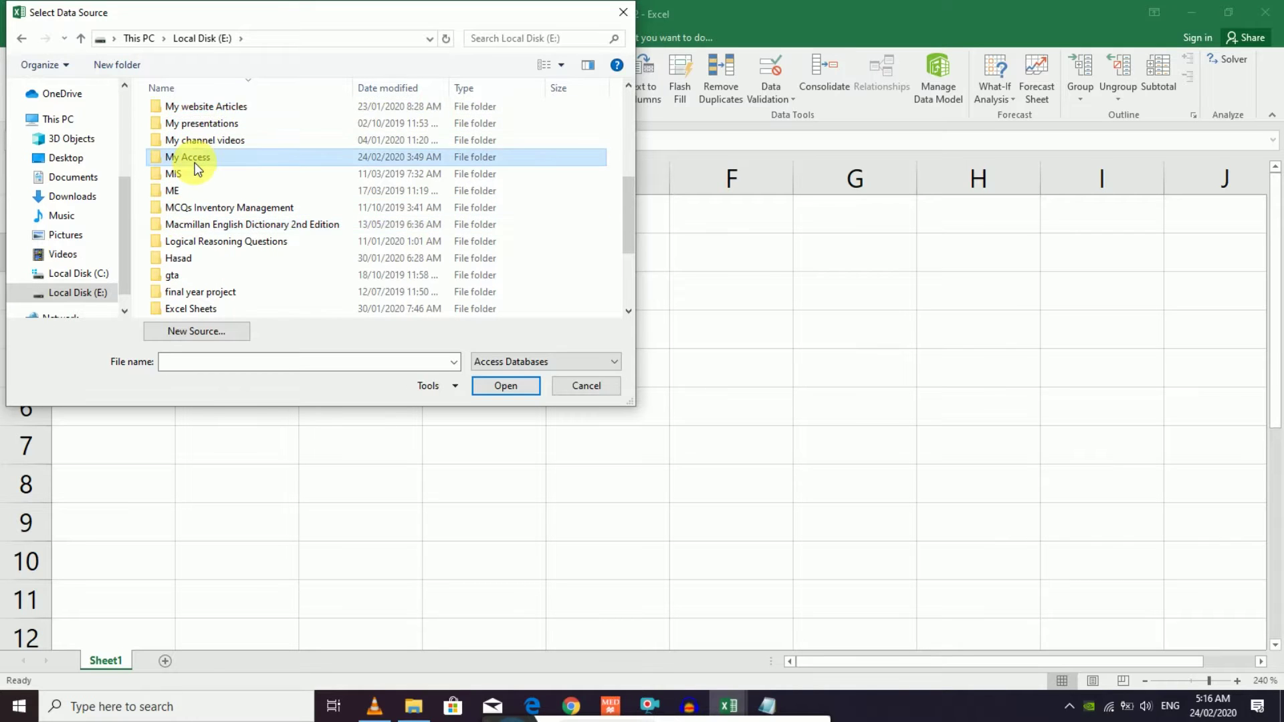
double_click(186, 162)
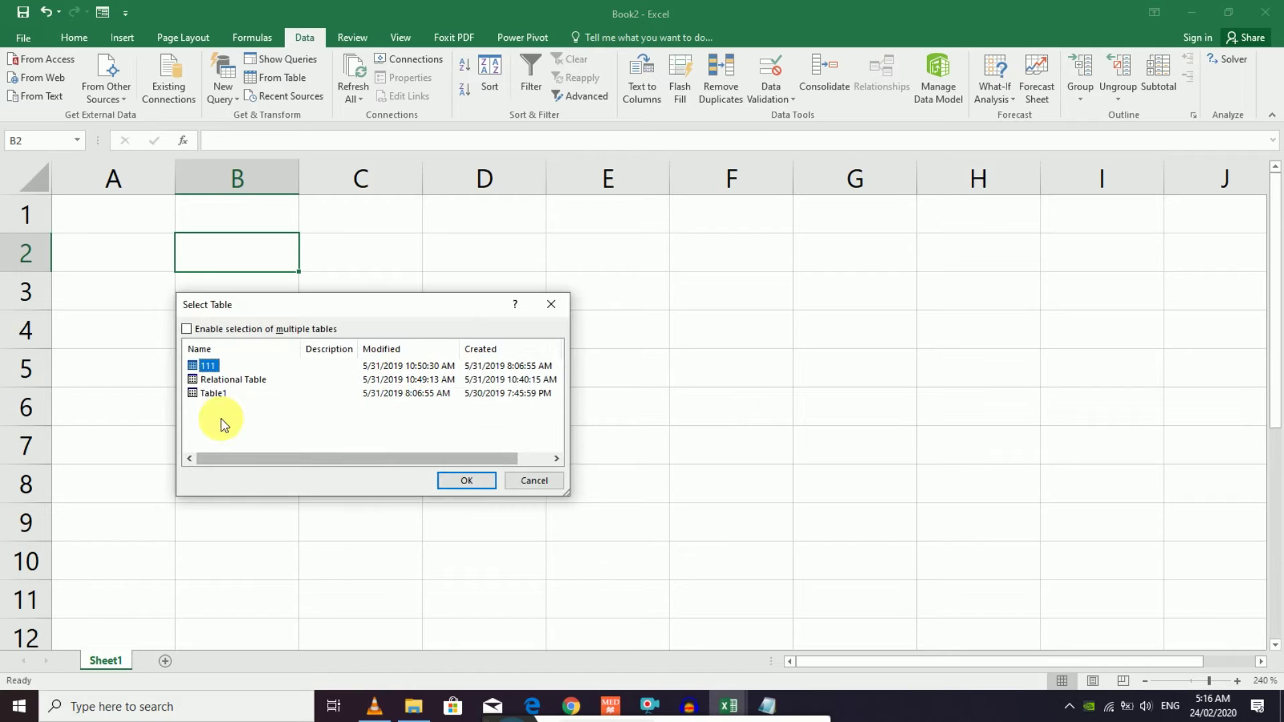
- Choose Table1 from the table list and import it as a table at B2
left_click_drag(367, 304, 447, 239)
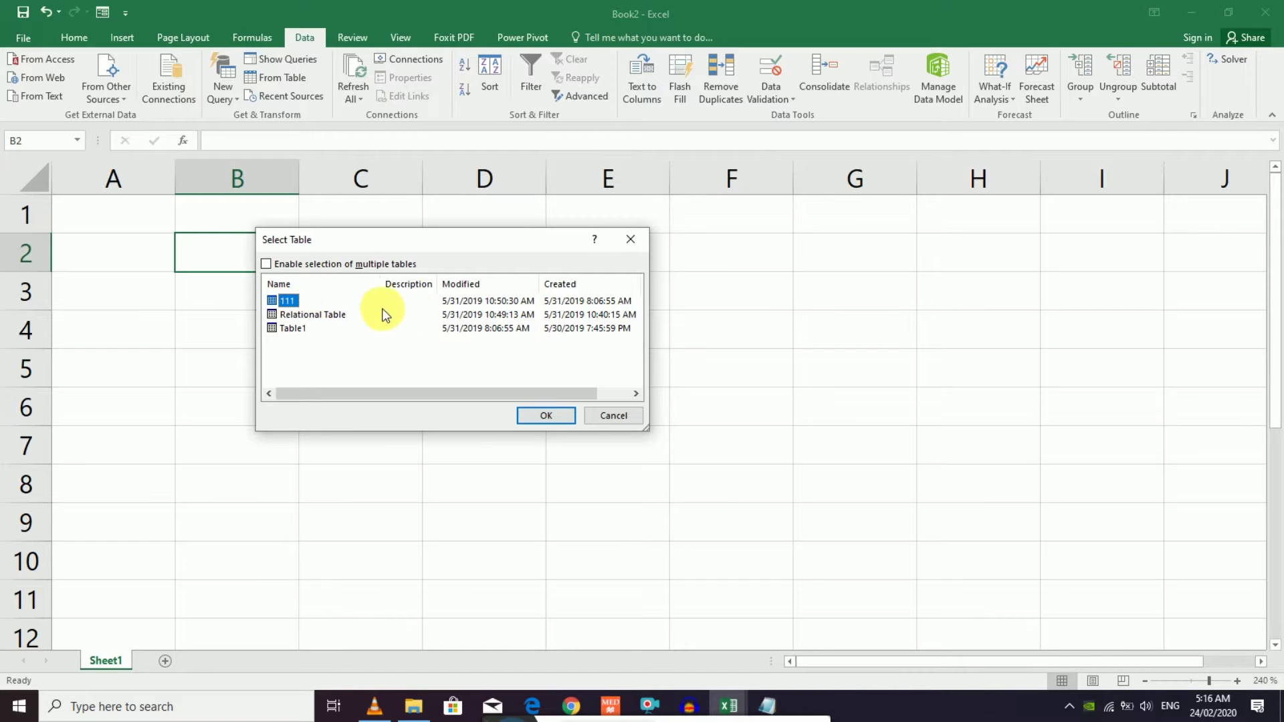
left_click(302, 316)
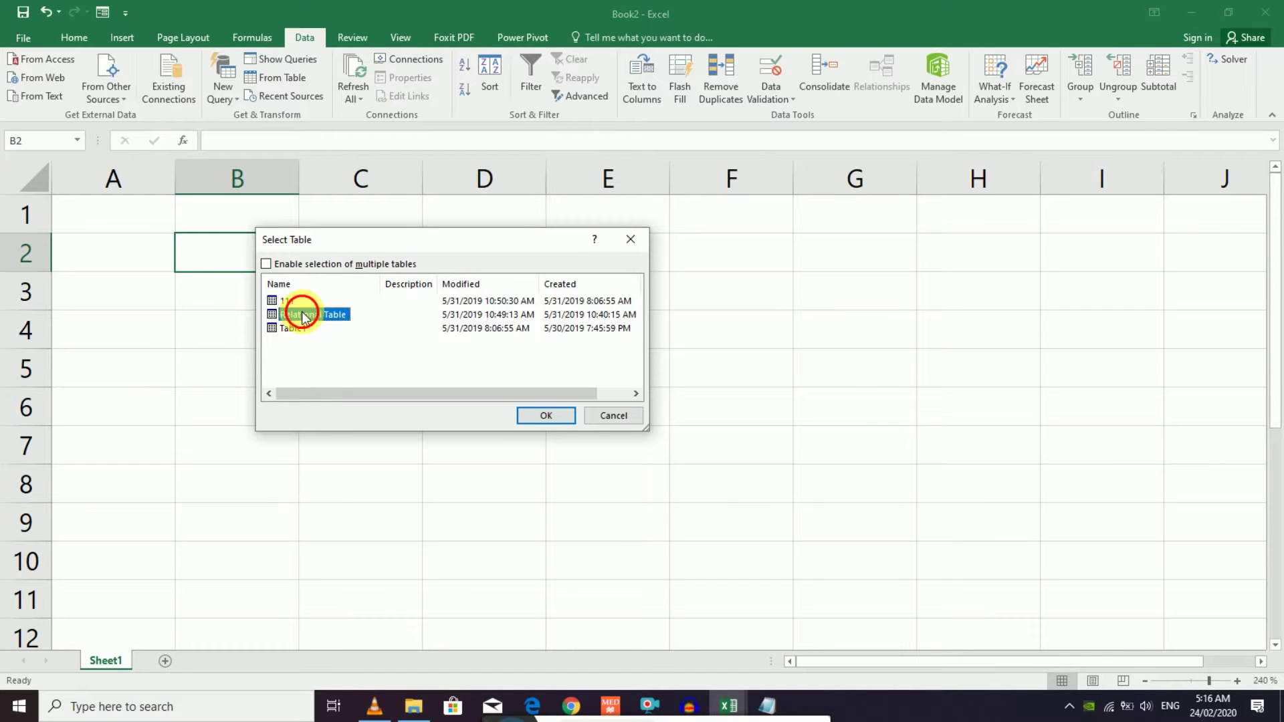
left_click(292, 330)
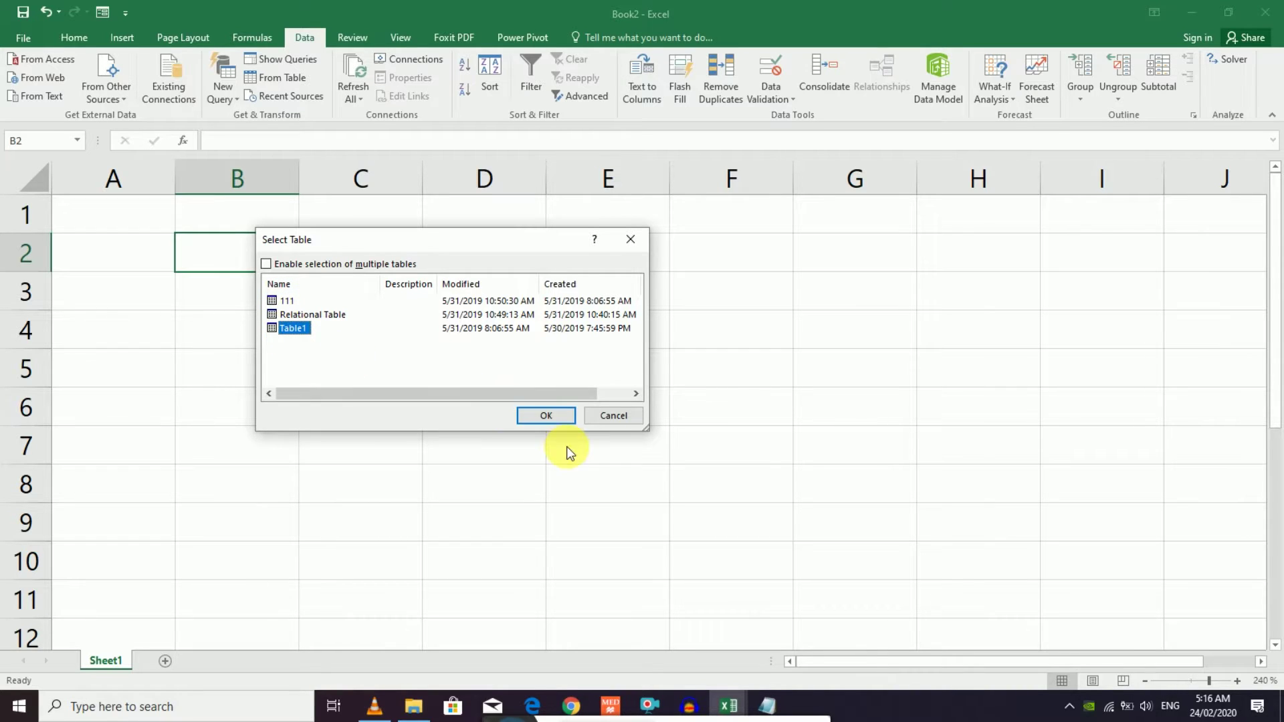
left_click(542, 417)
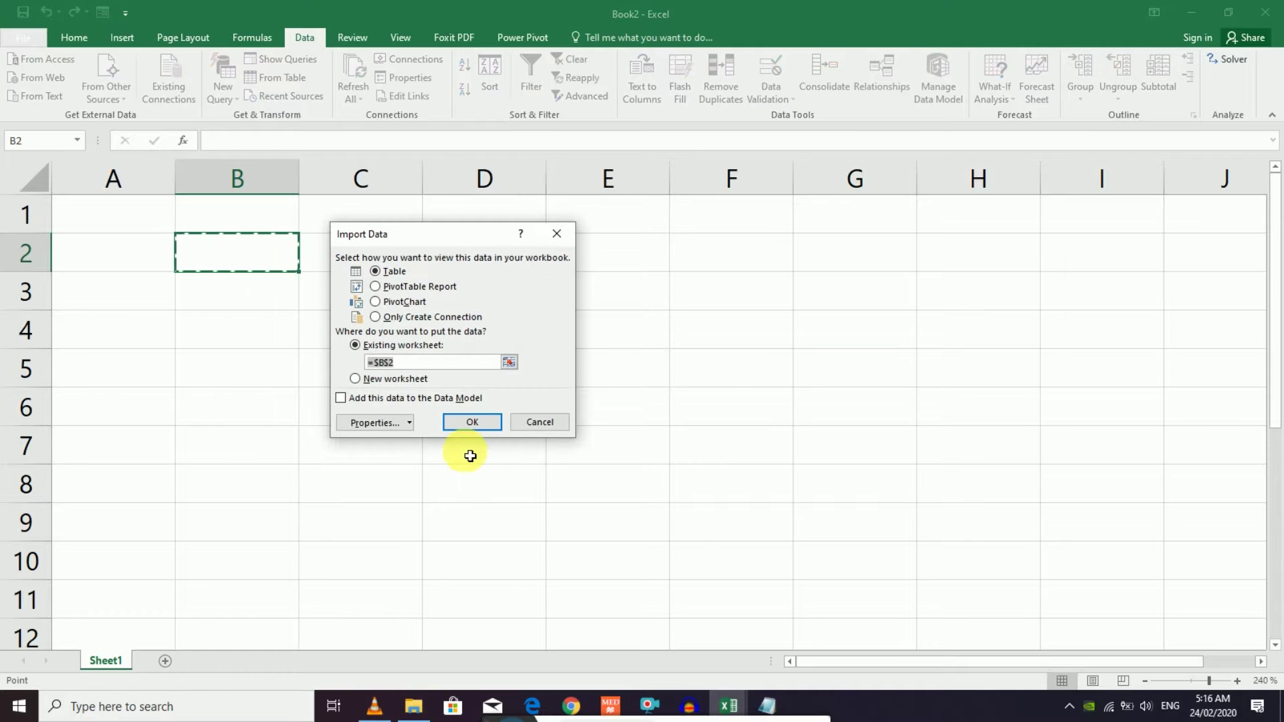
left_click(466, 422)
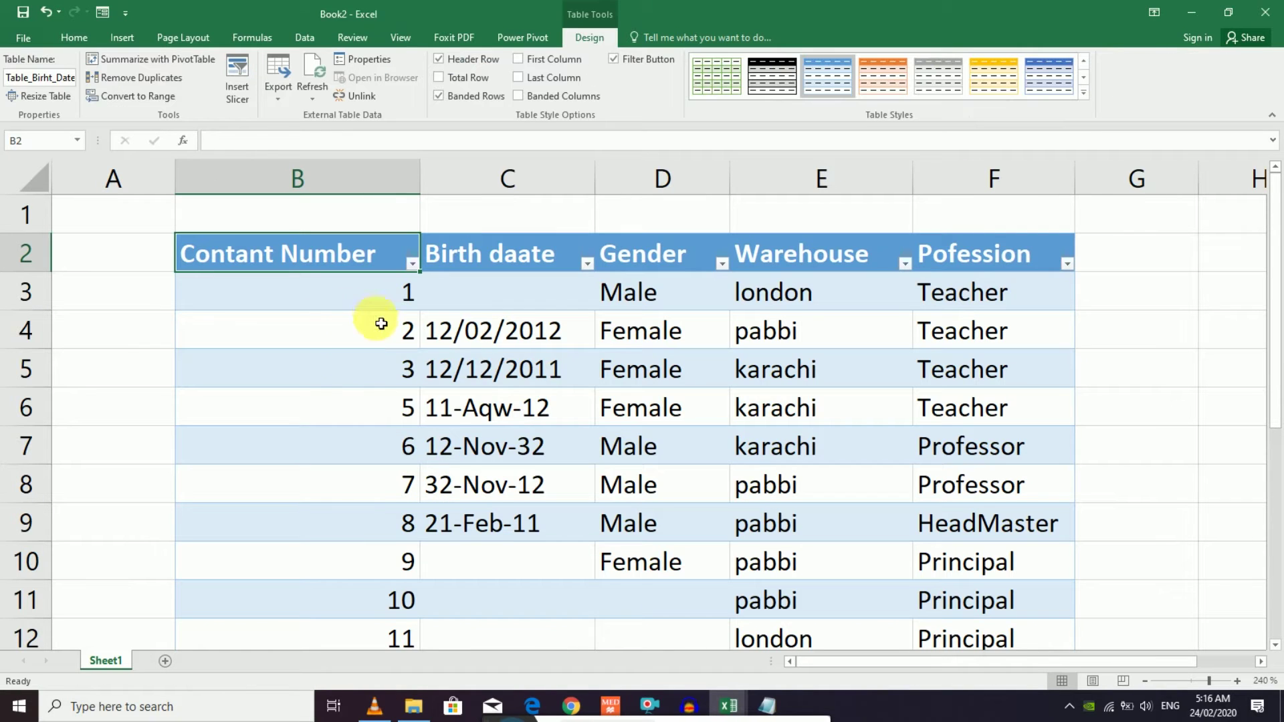
- Scroll through the imported Table_Birht_Date records, then return to the Data tab at cell B3
scroll(914, 483, "down", 3)
scroll(914, 482, "up", 3)
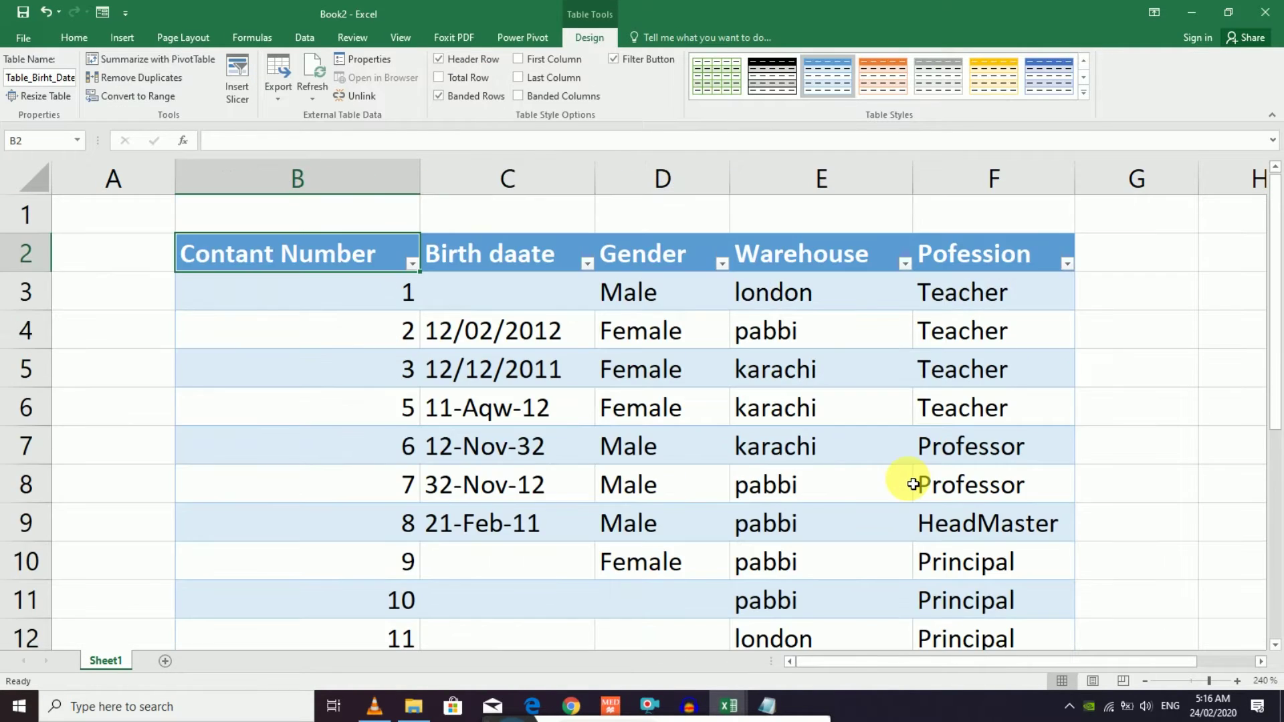
scroll(914, 483, "down", 2)
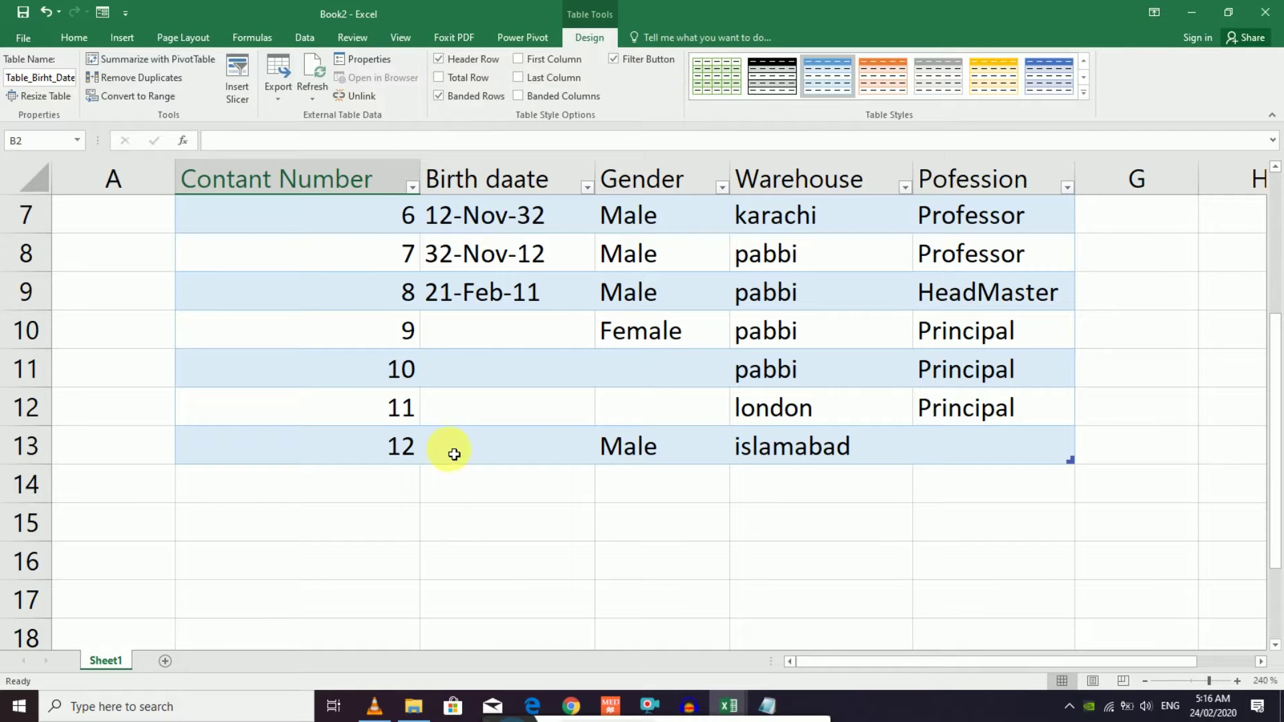
scroll(454, 454, "up", 2)
left_click(366, 315)
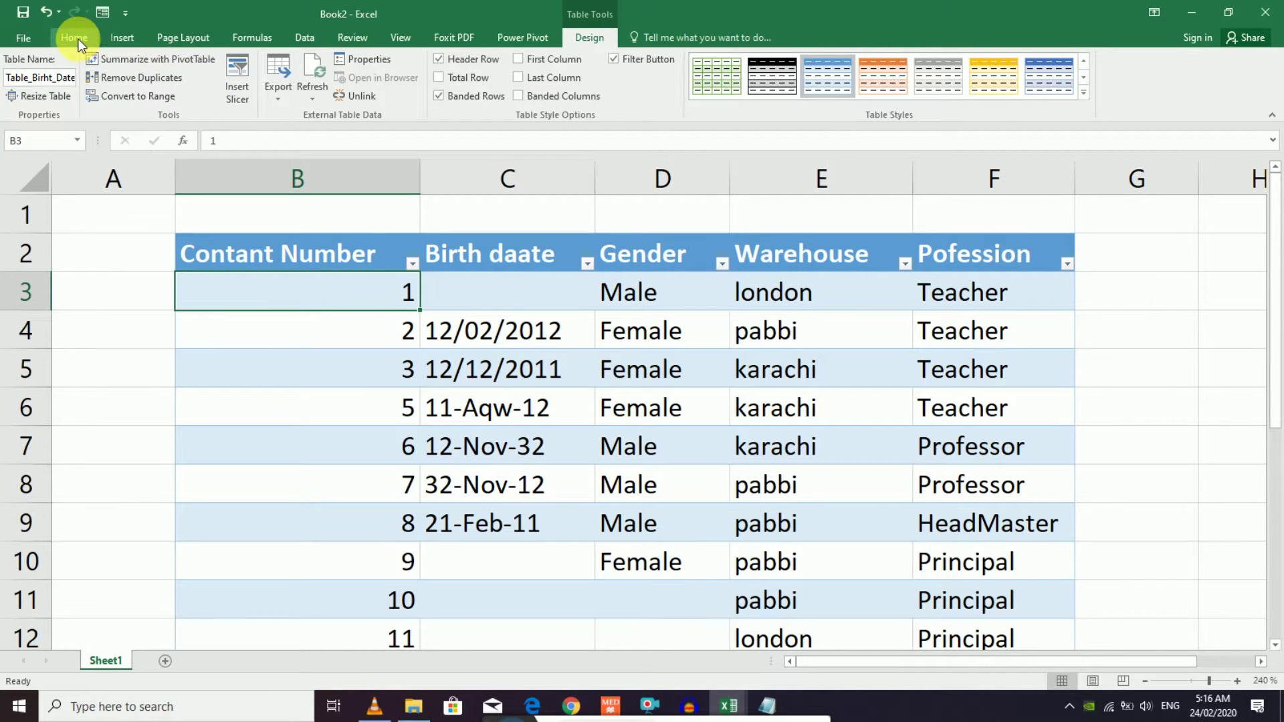
left_click(297, 40)
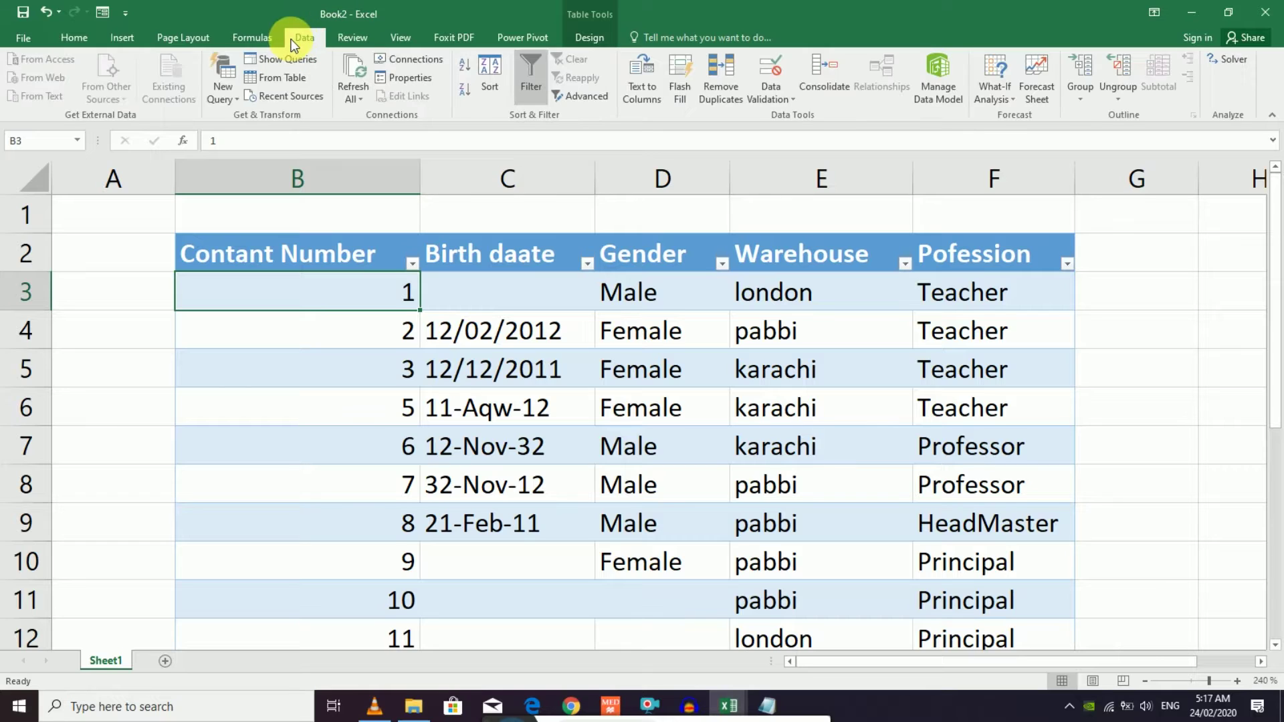
double_click(409, 441)
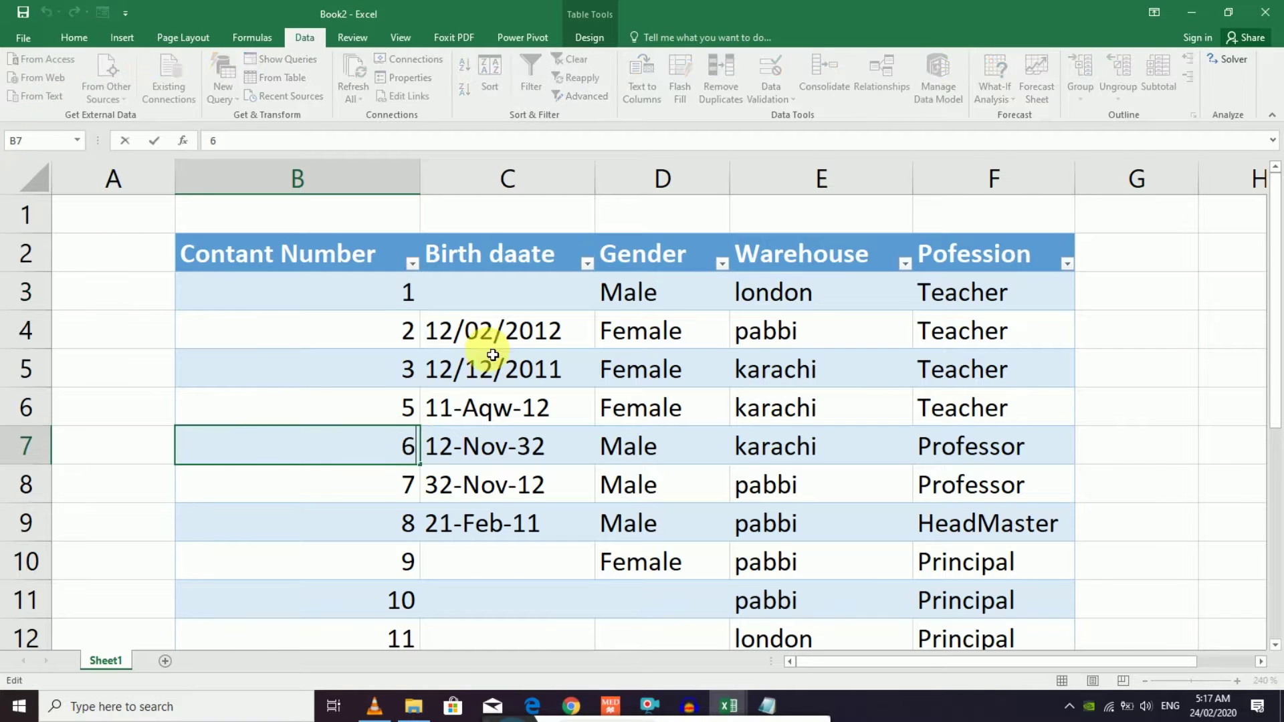
left_click(352, 312)
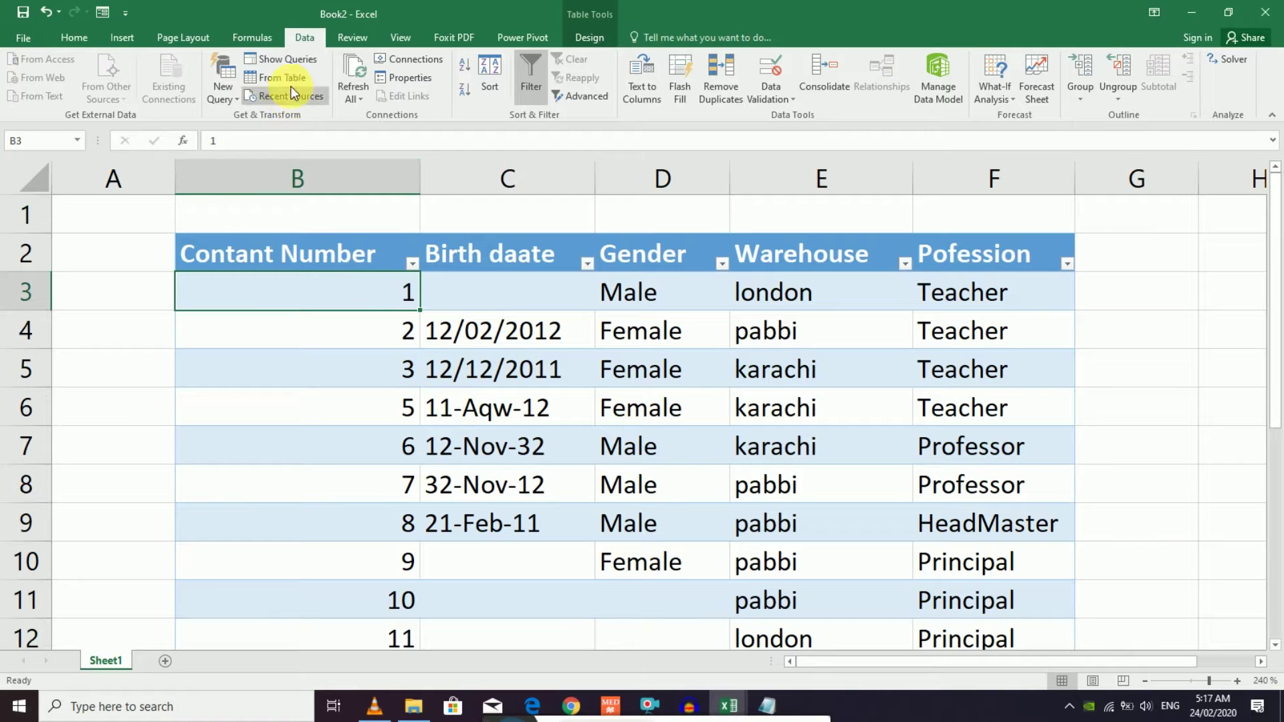
scroll(287, 304, "down", 1)
scroll(254, 382, "down", 7)
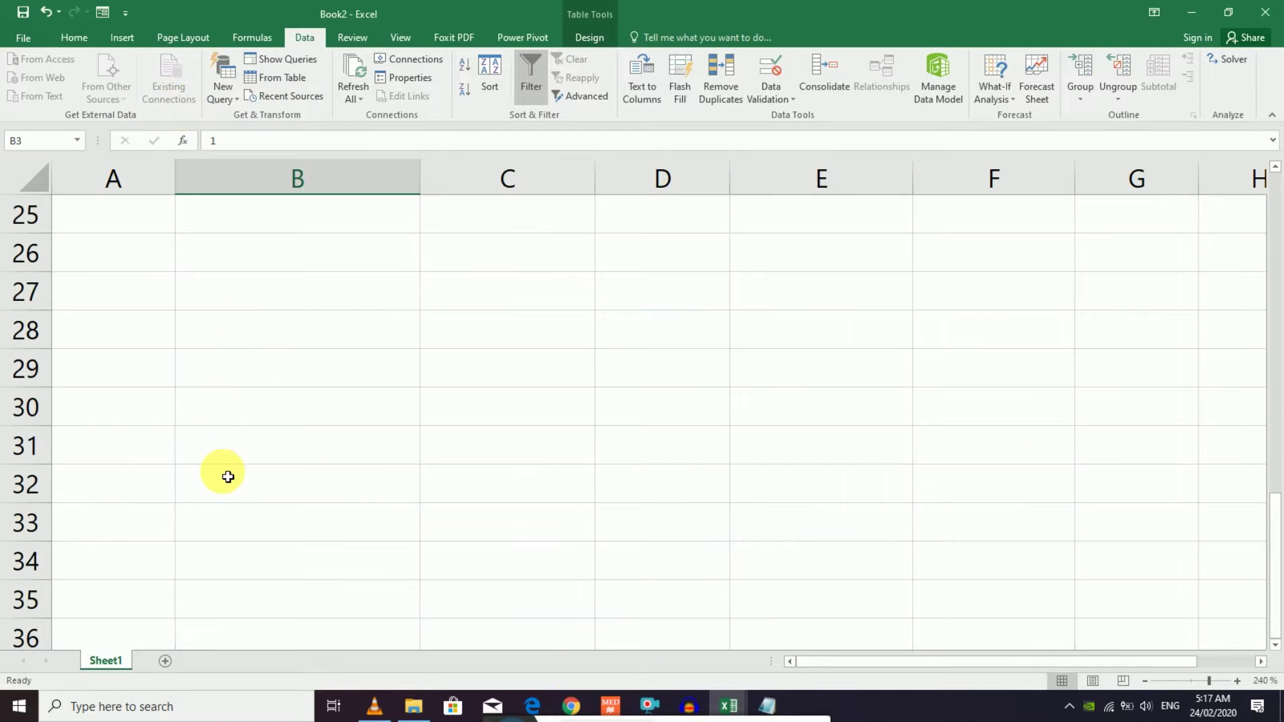
left_click(236, 222)
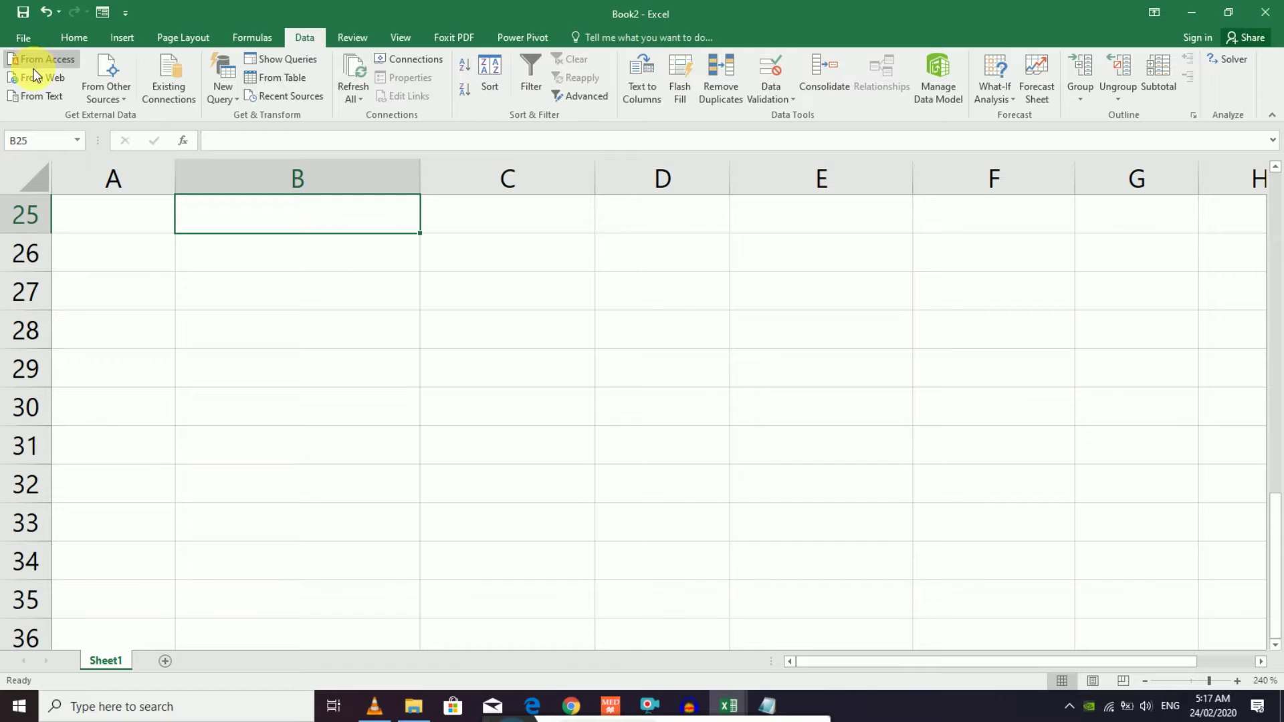
left_click(261, 282)
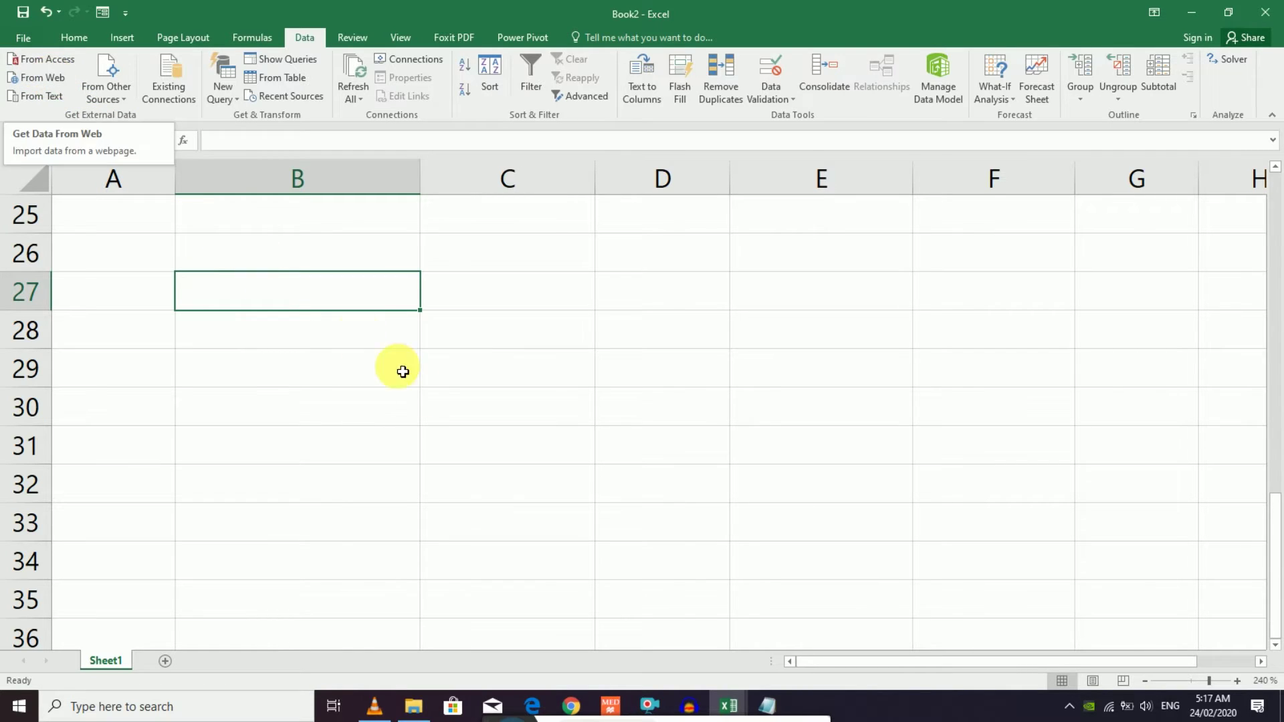
left_click(435, 405)
left_click(247, 250)
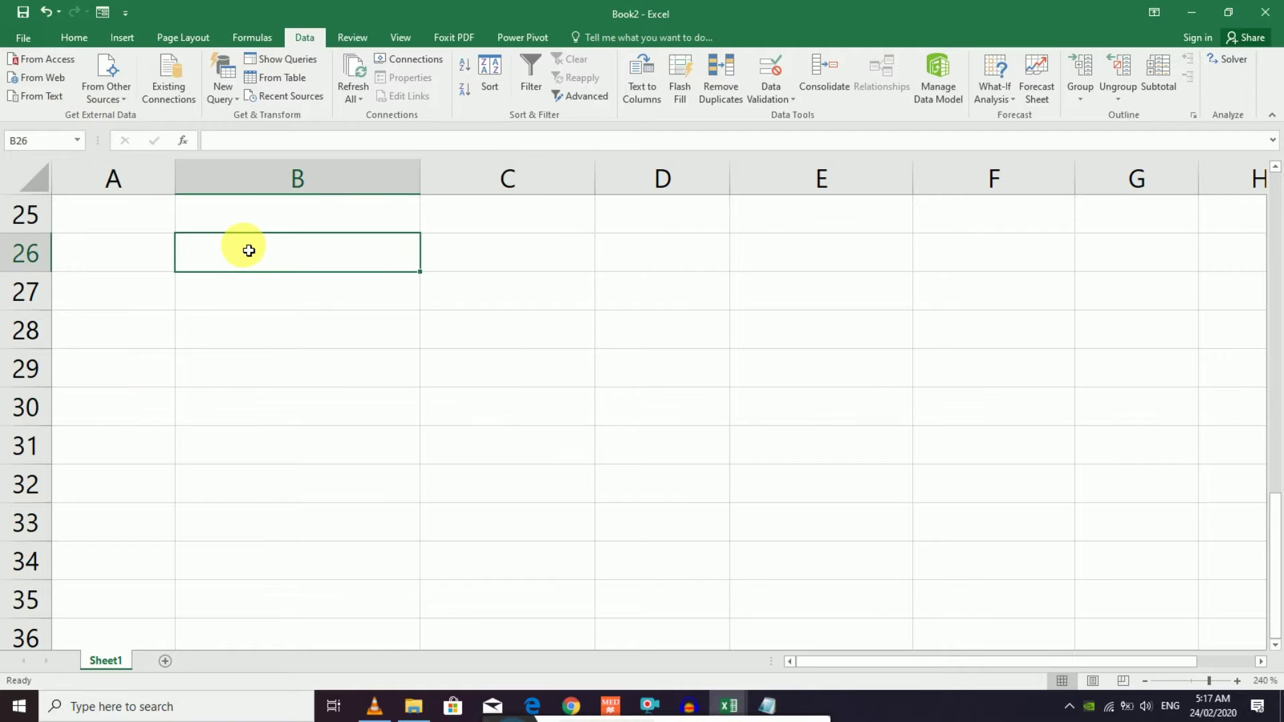
left_click(46, 77)
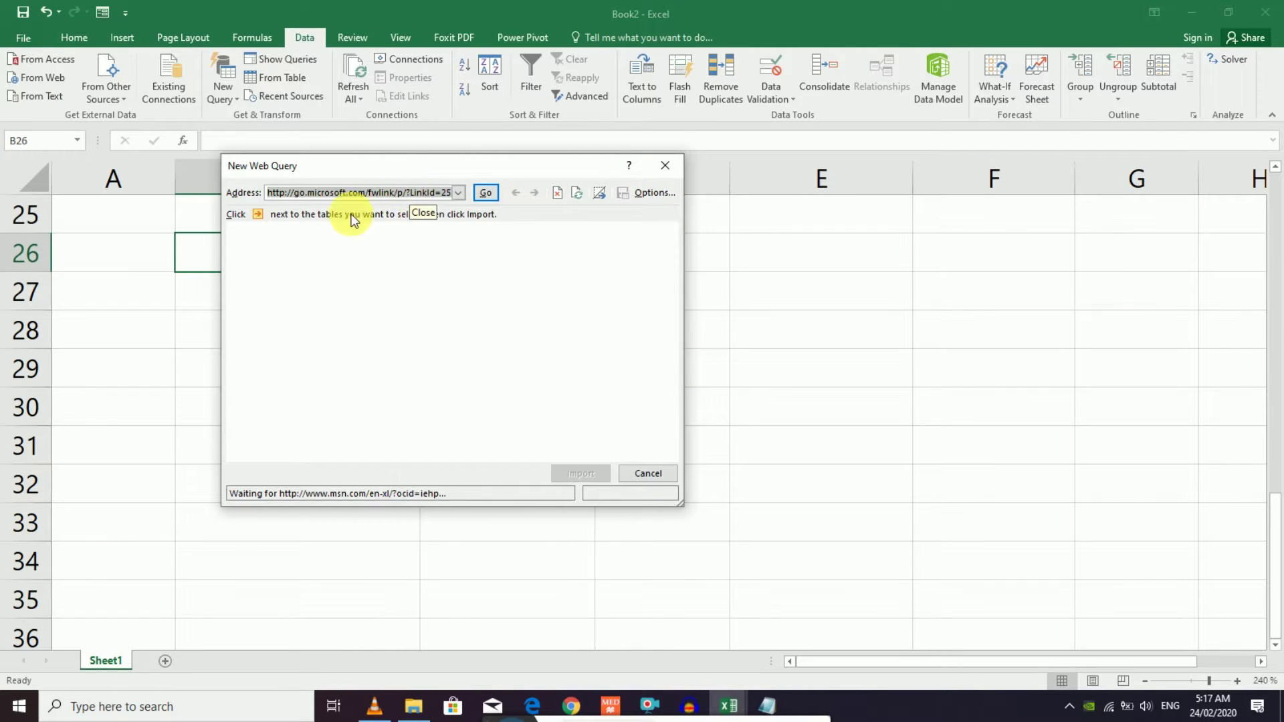
left_click(452, 274)
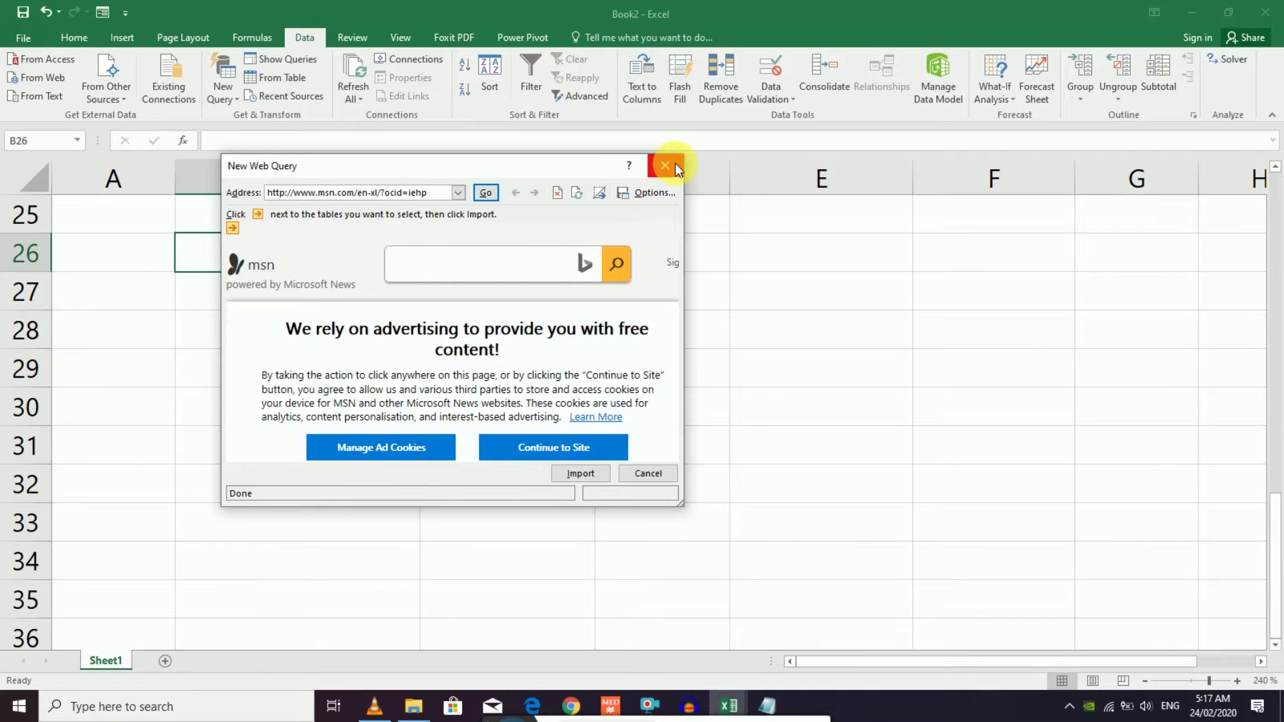
key("Escape")
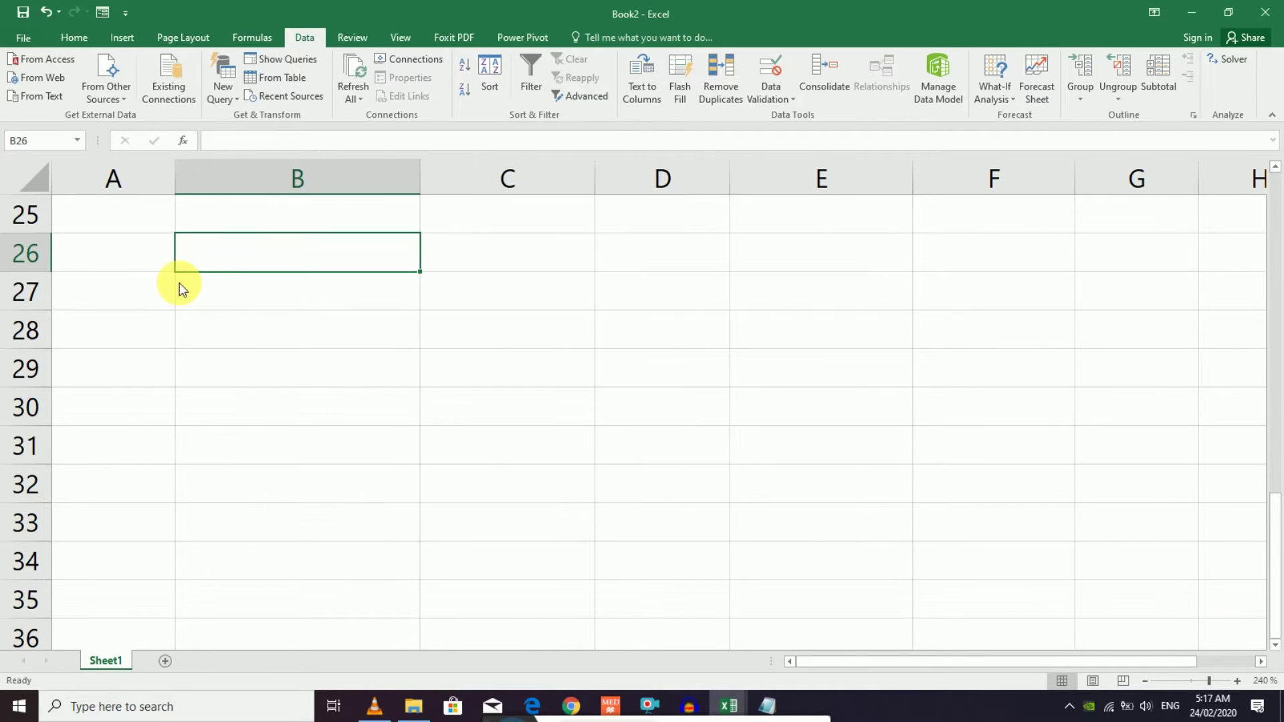
left_click(234, 273)
- Start a From Text import of Desktop's Excel External.txt at B26, and show the file in Notepad
left_click(234, 268)
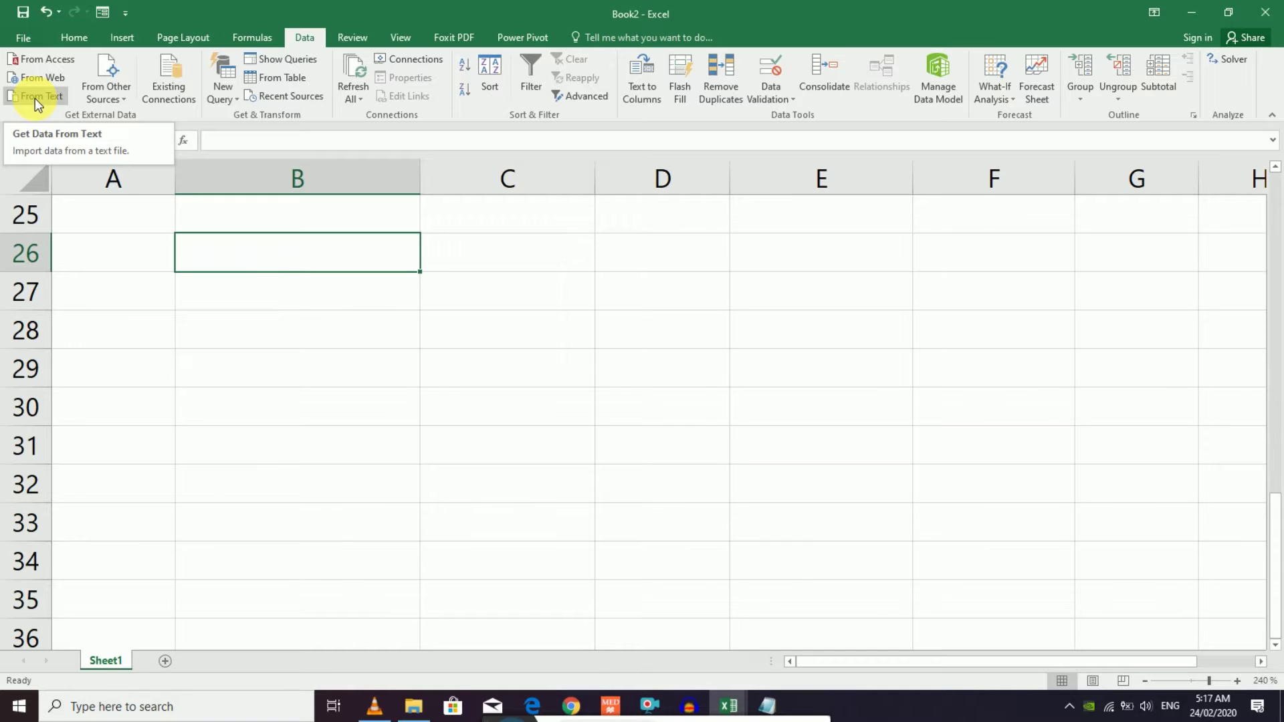
left_click(34, 98)
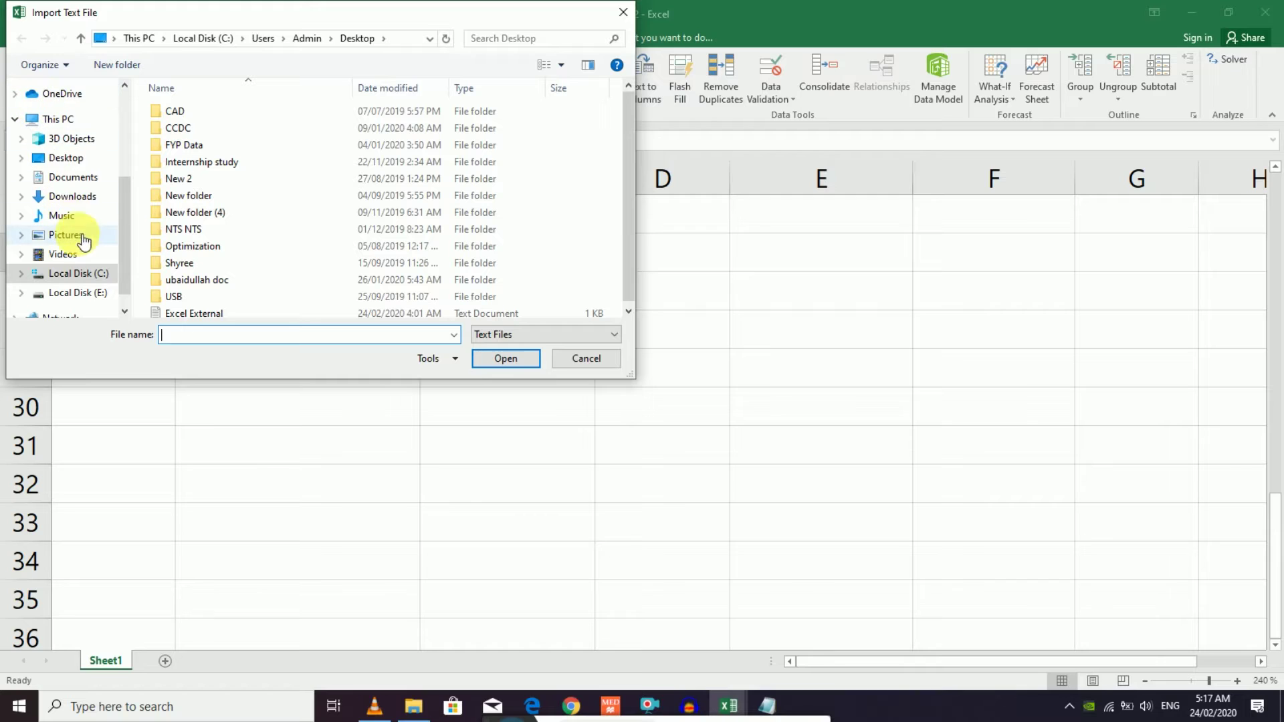
left_click(81, 160)
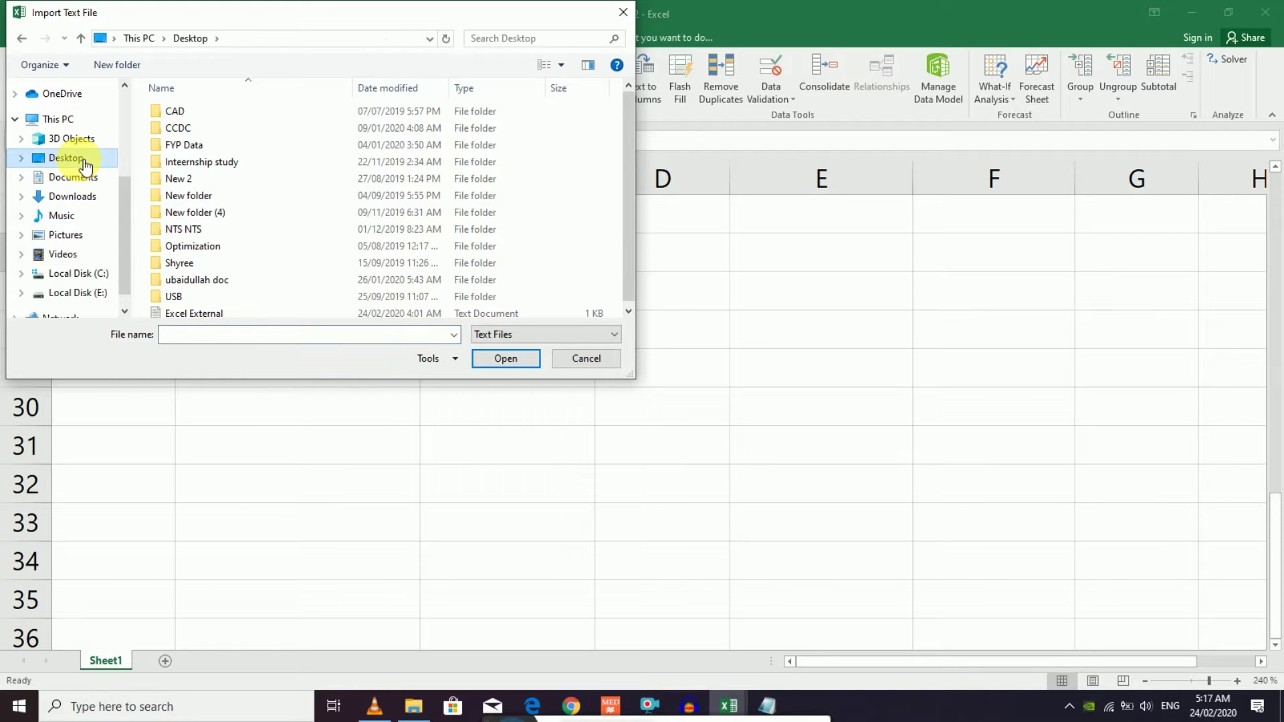
double_click(190, 312)
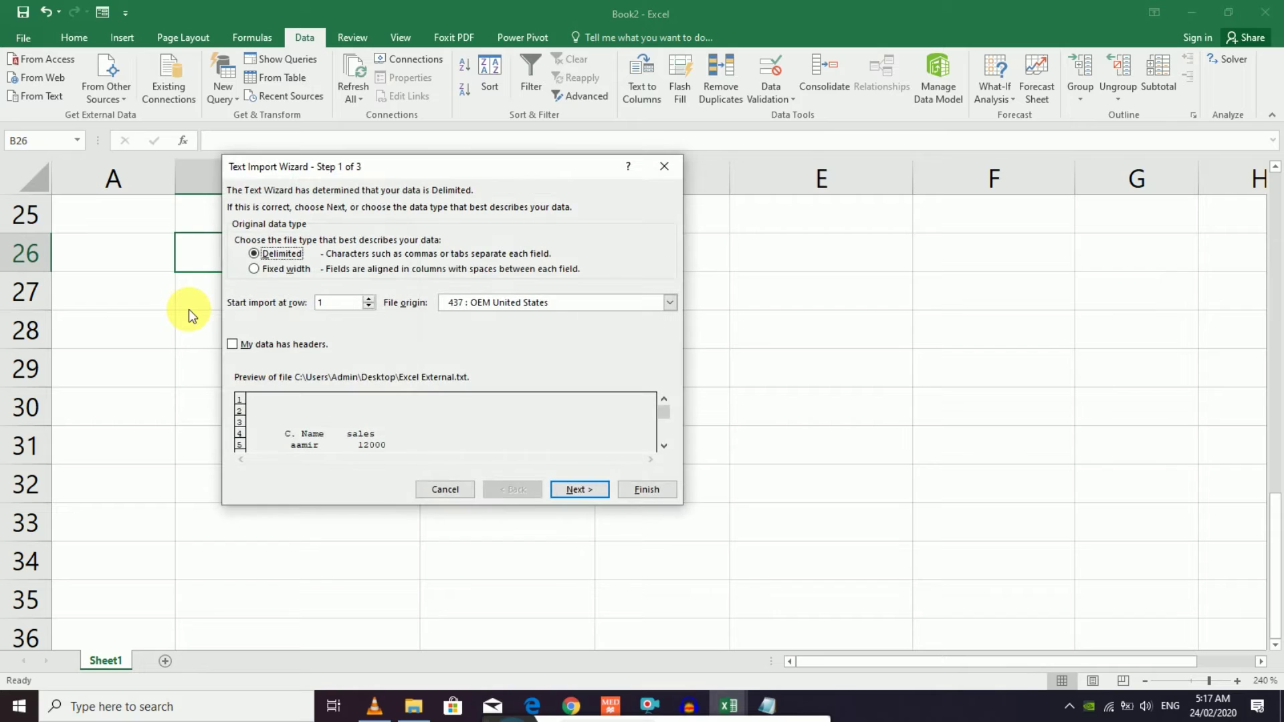
left_click(772, 705)
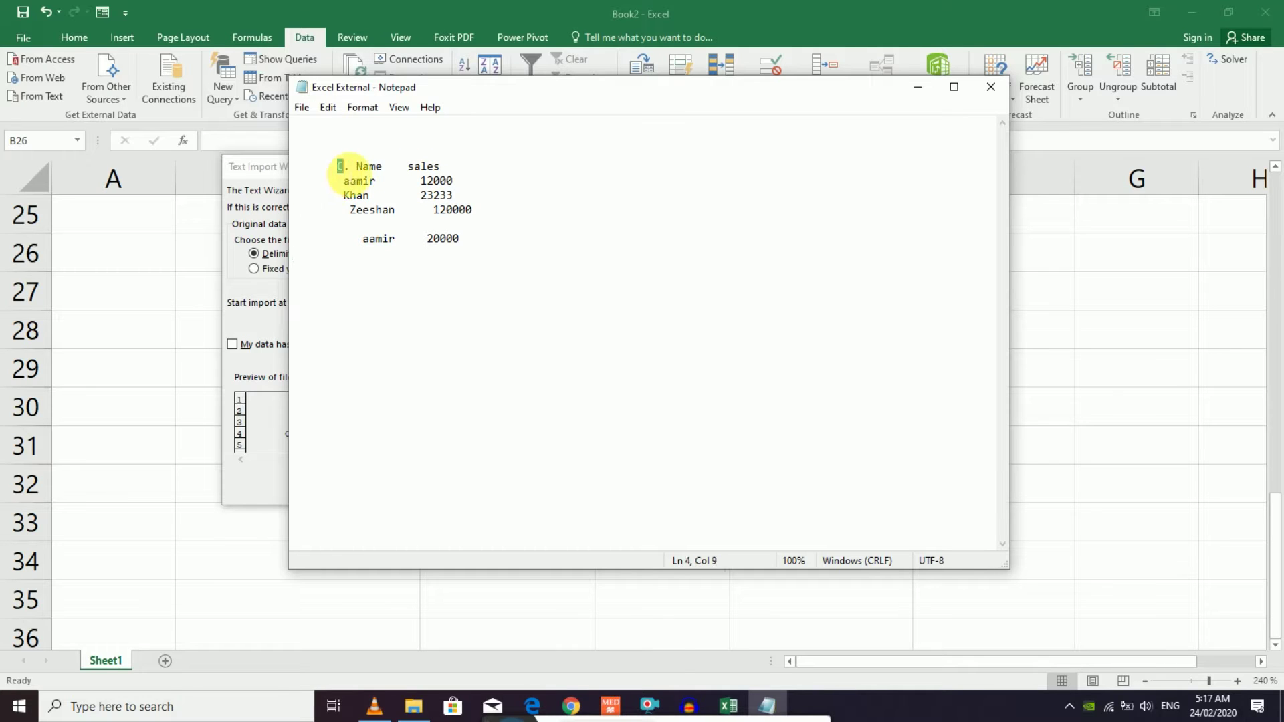
- Review the names and sales in Notepad, then minimize it to return to the wizard
left_click_drag(336, 166, 488, 244)
left_click(493, 242)
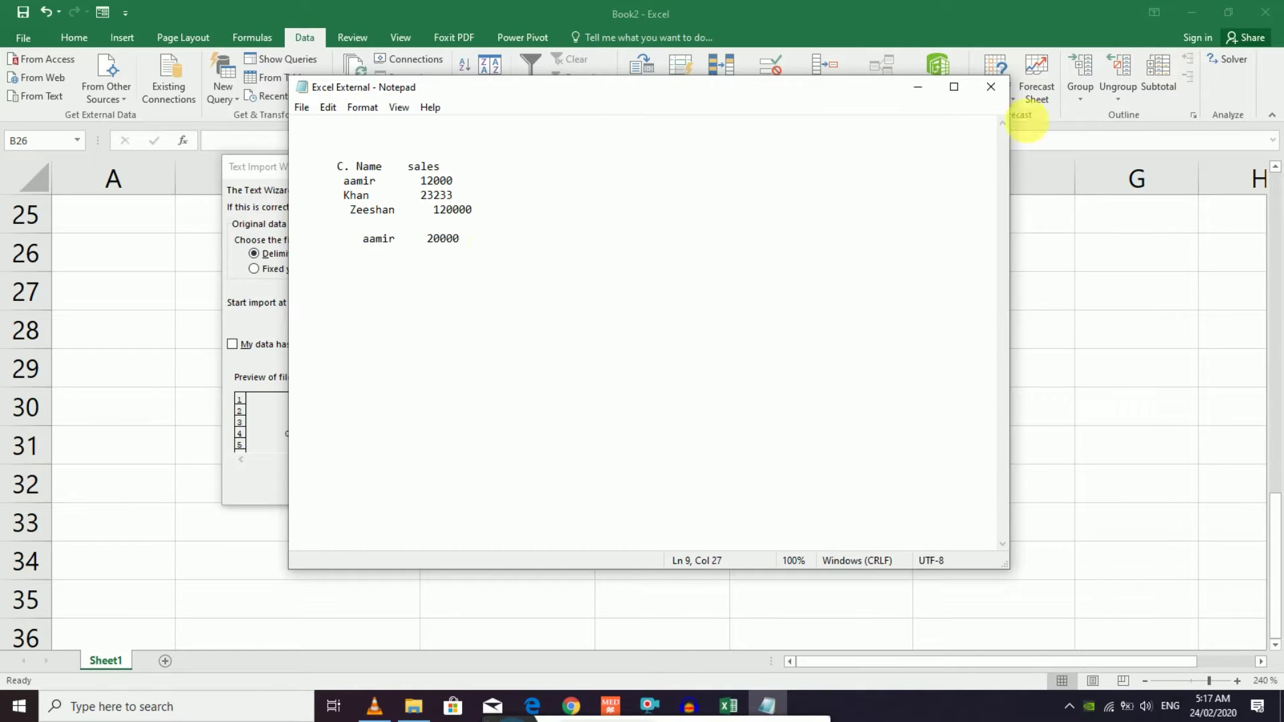
left_click(926, 92)
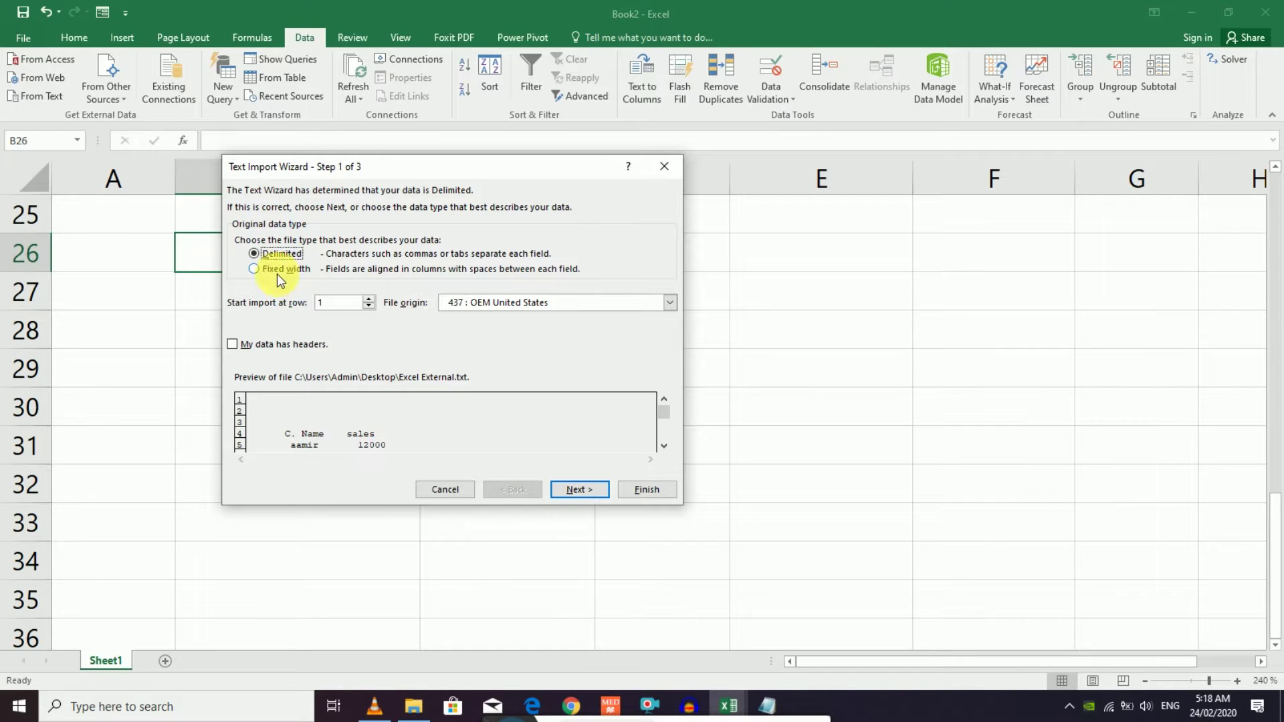
- Import Excel External.txt delimited by semicolon and space into the existing sheet
left_click(580, 490)
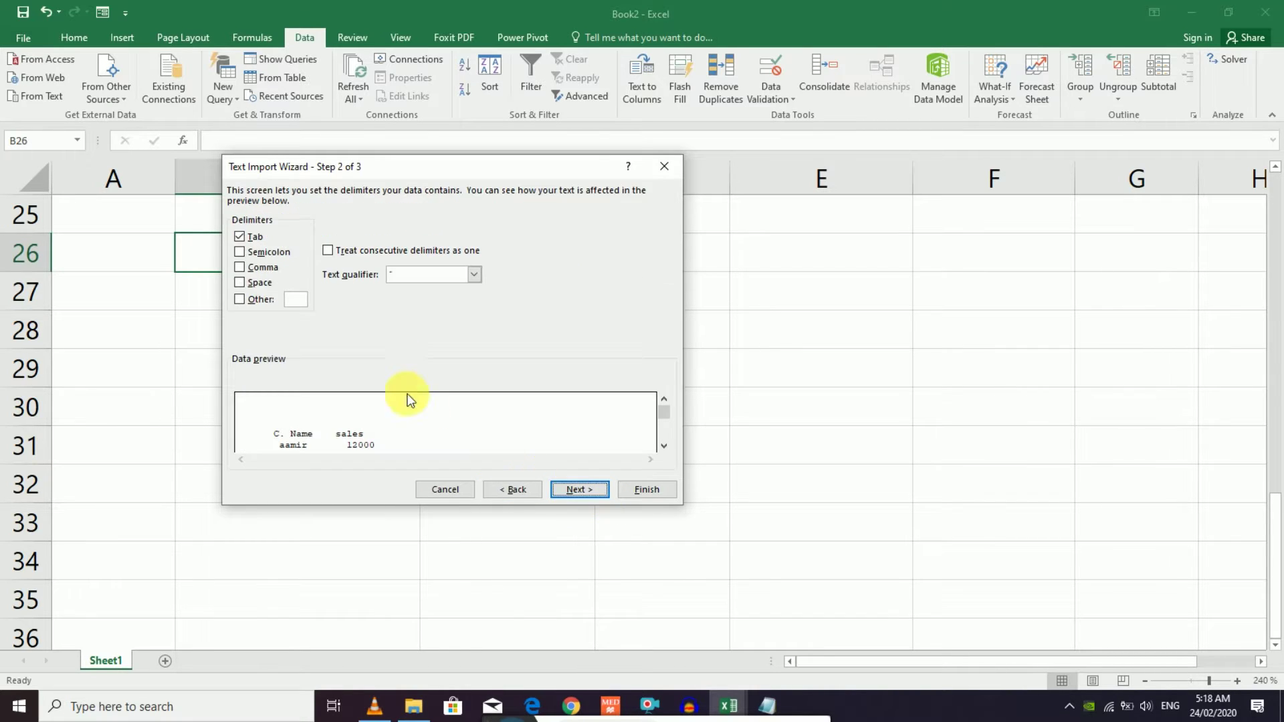
left_click(238, 252)
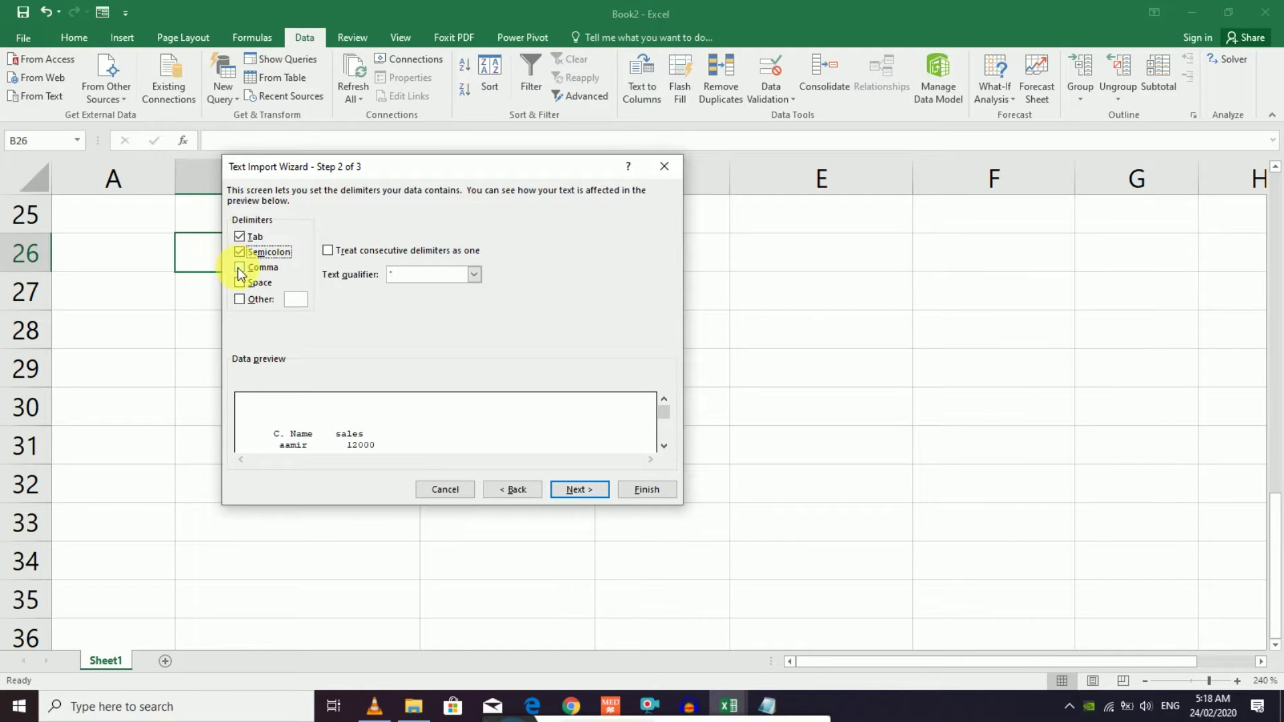
left_click(239, 283)
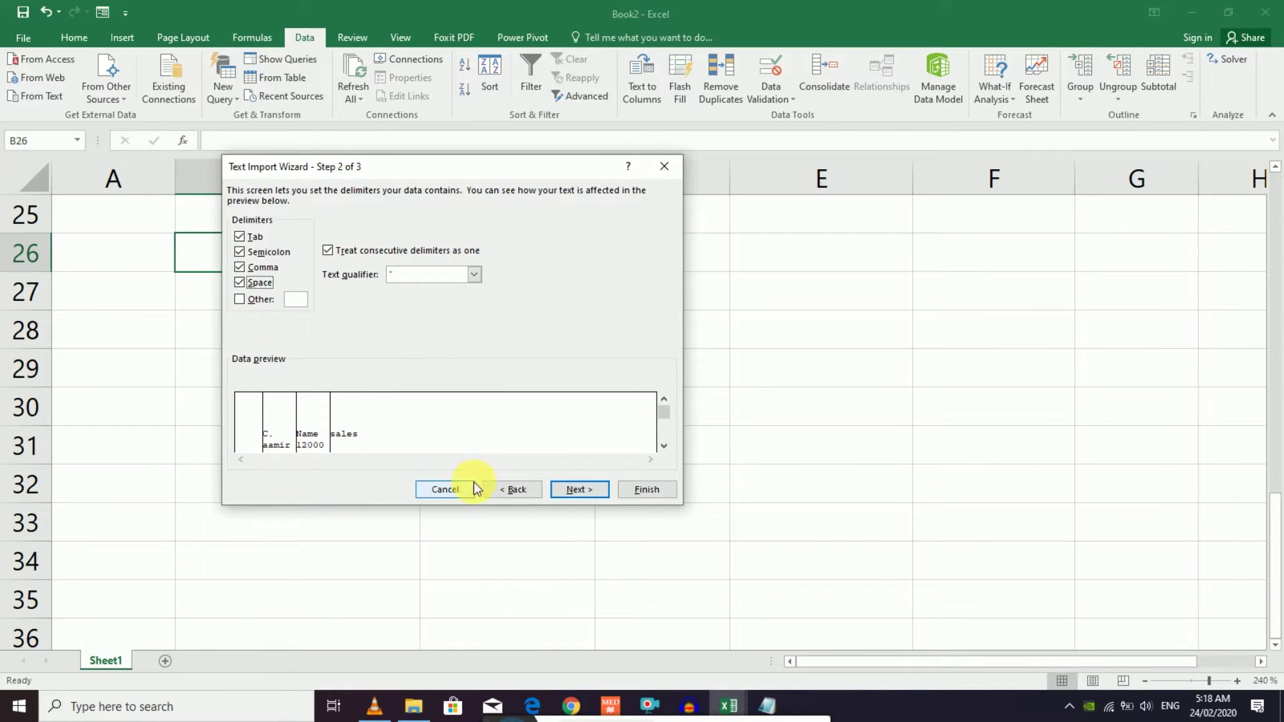
left_click(572, 495)
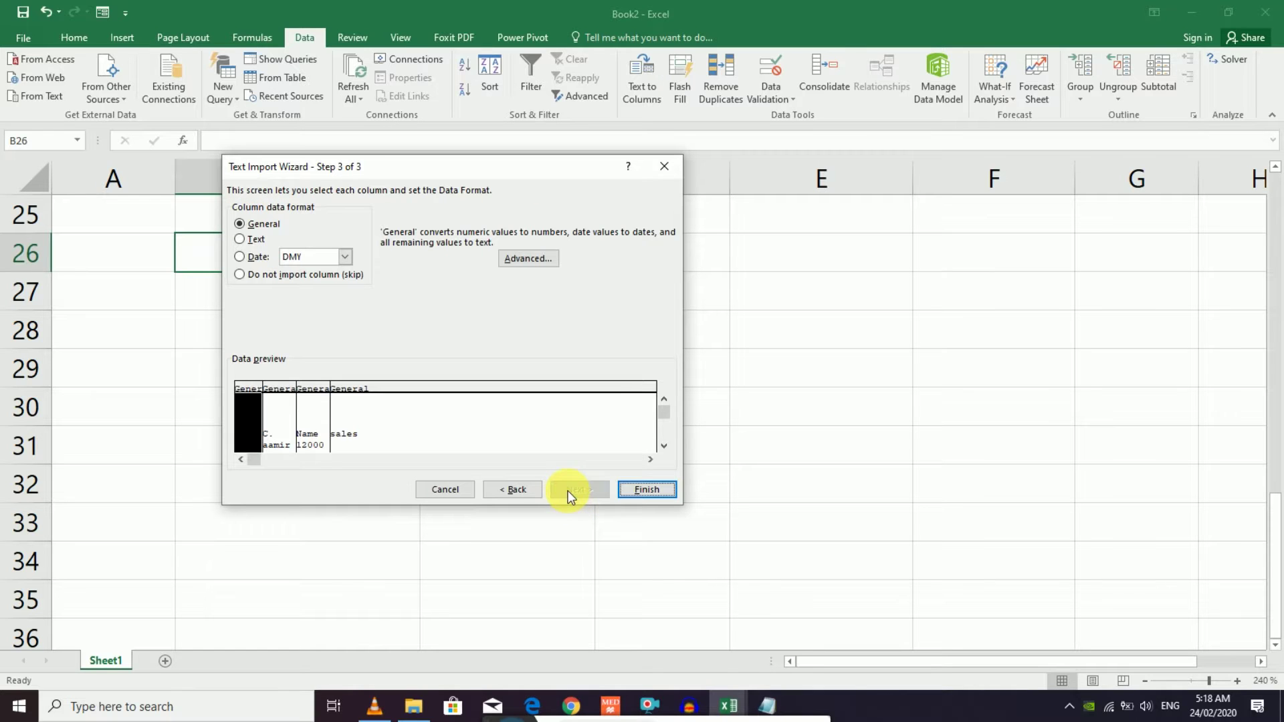
left_click(641, 494)
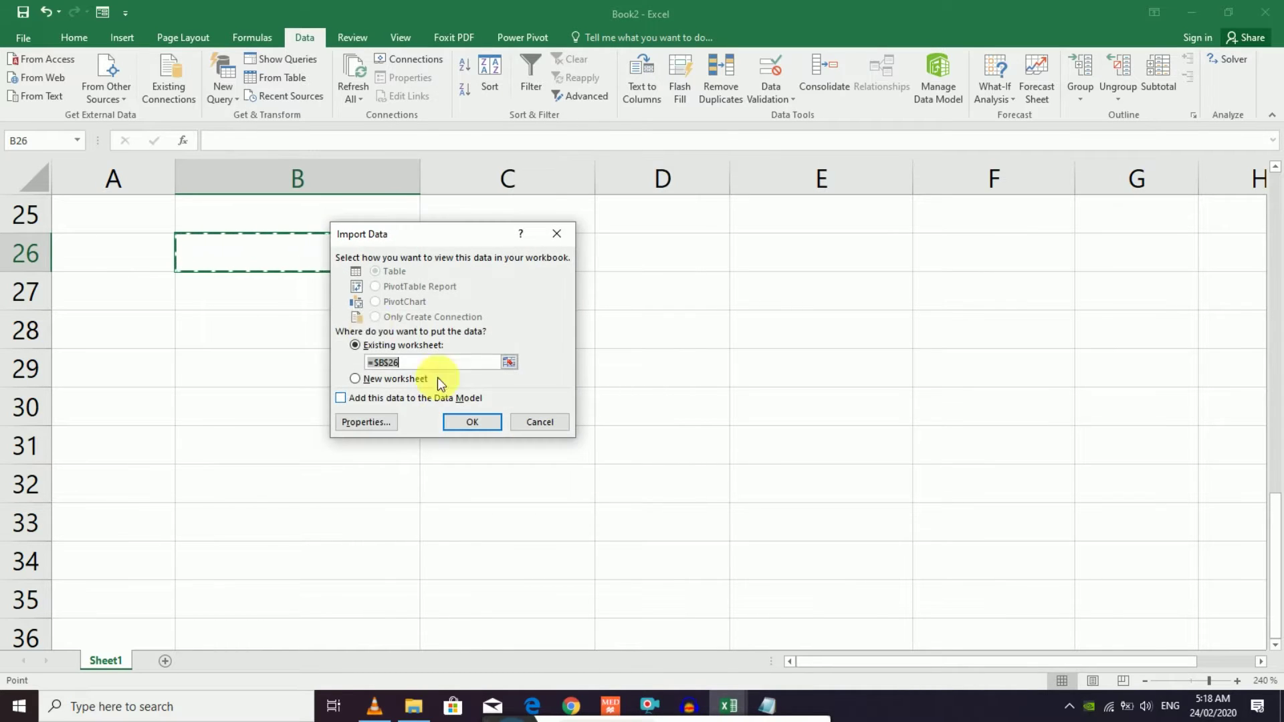
left_click(482, 420)
- Check the imported Name and sales header cells, then select cell C38
left_click(582, 444)
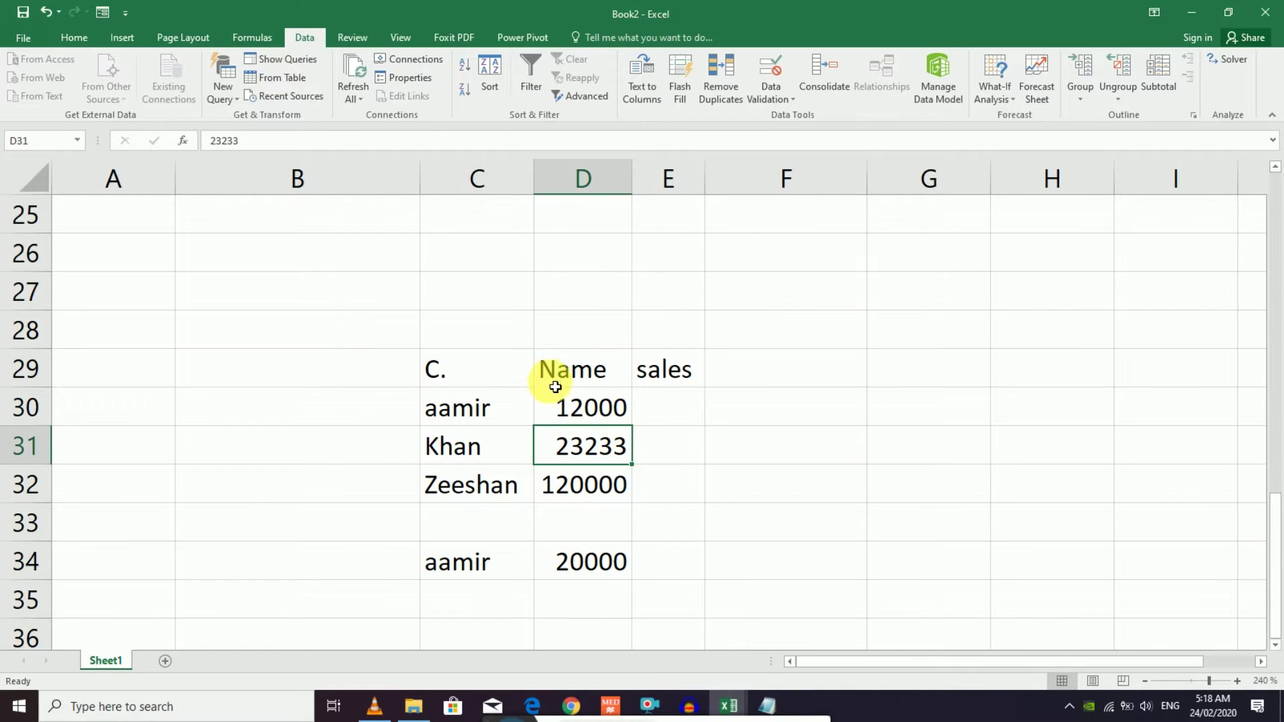
left_click(556, 368)
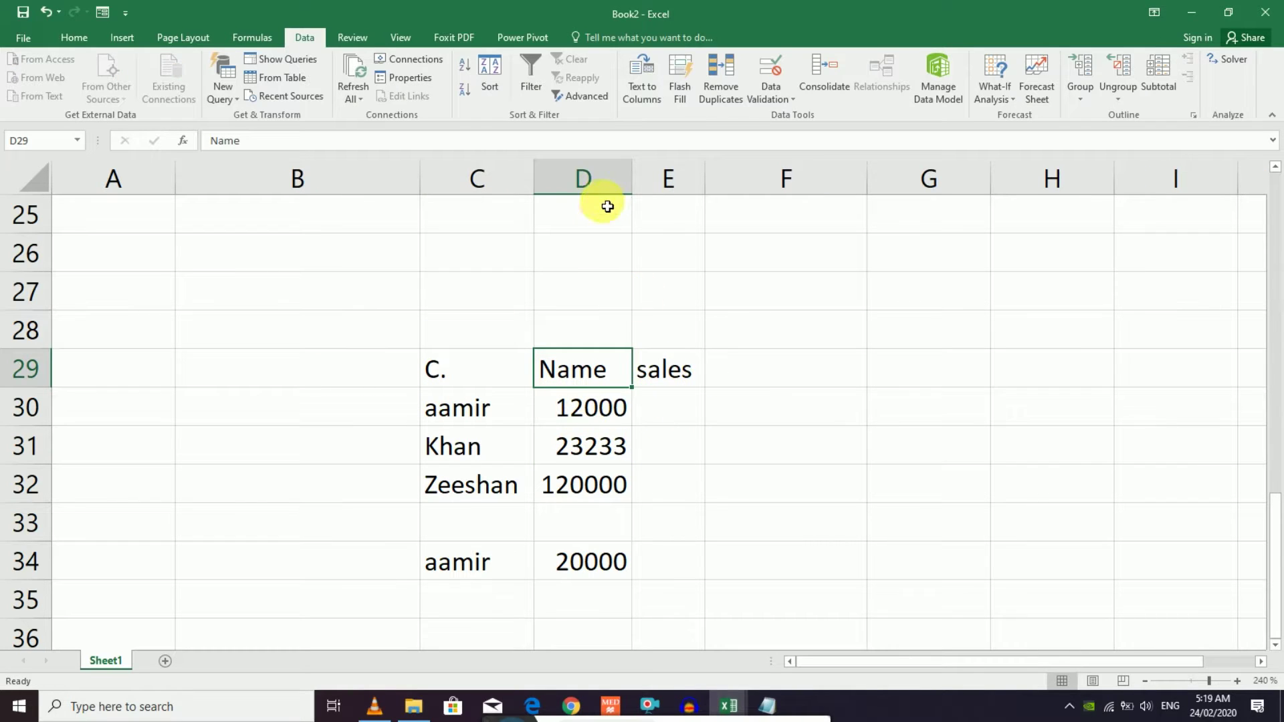
left_click(661, 368)
left_click(589, 368)
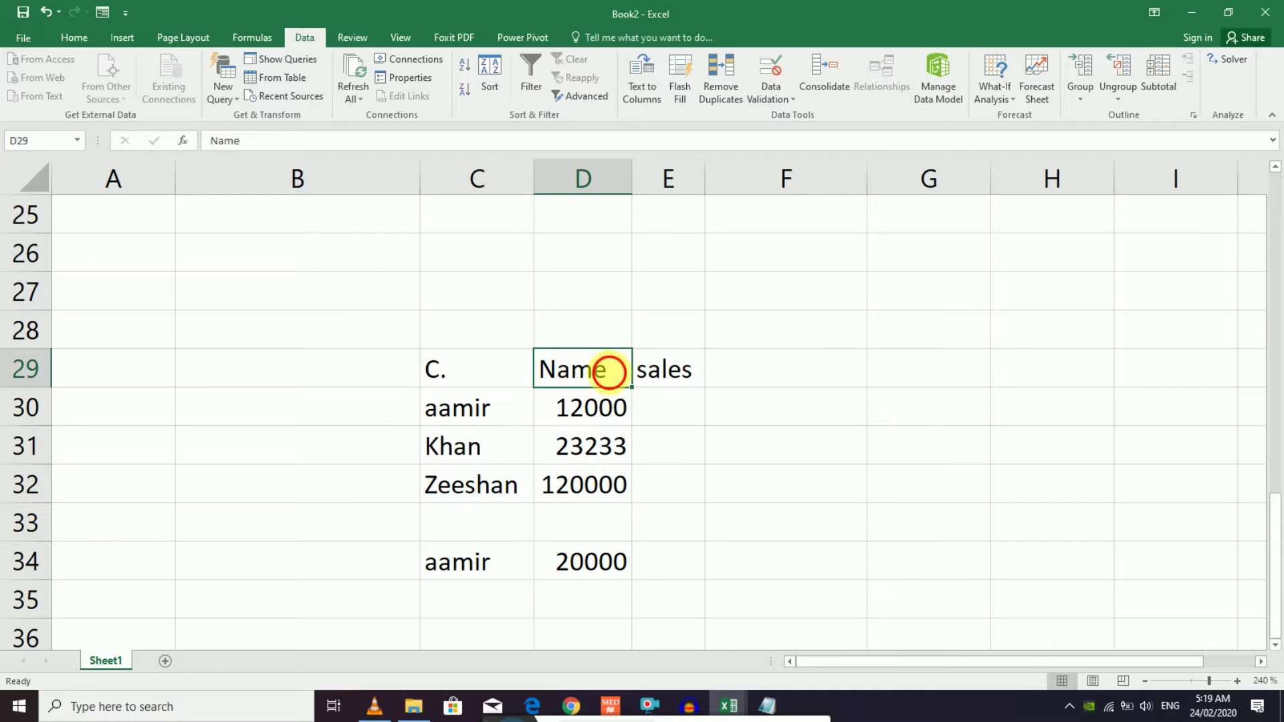
double_click(609, 372)
scroll(614, 371, "down", 4)
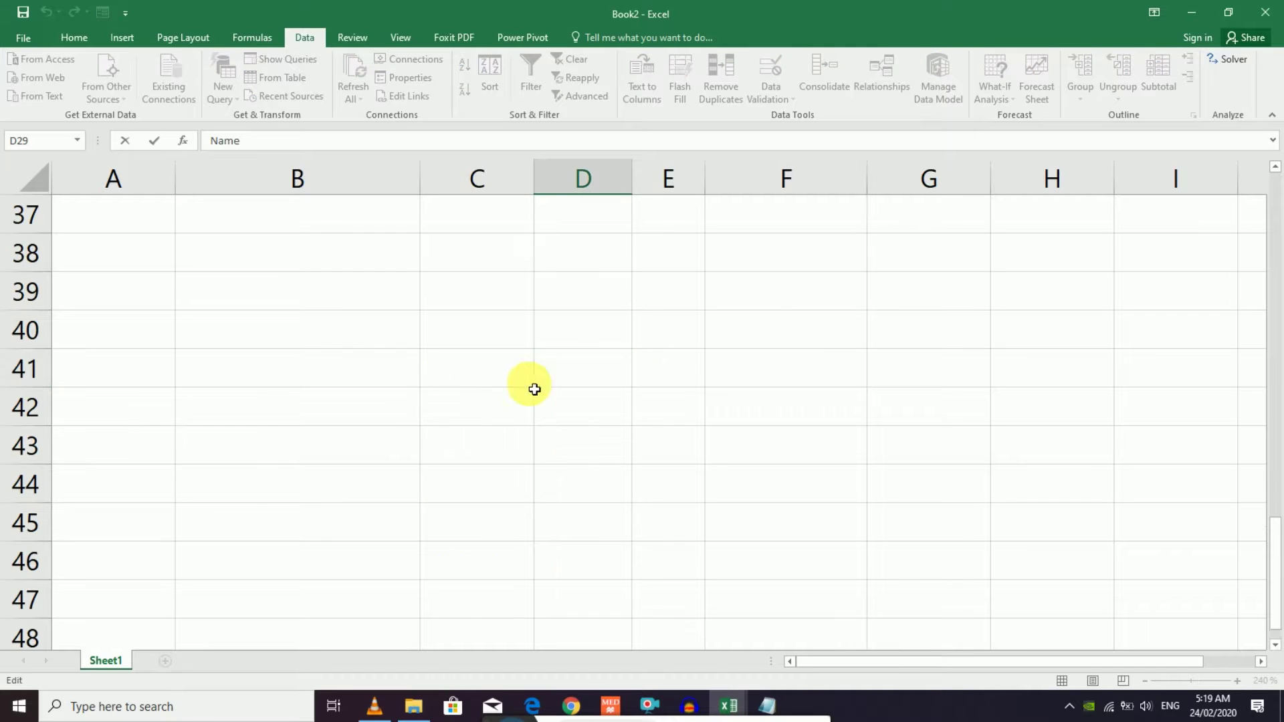
left_click(464, 252)
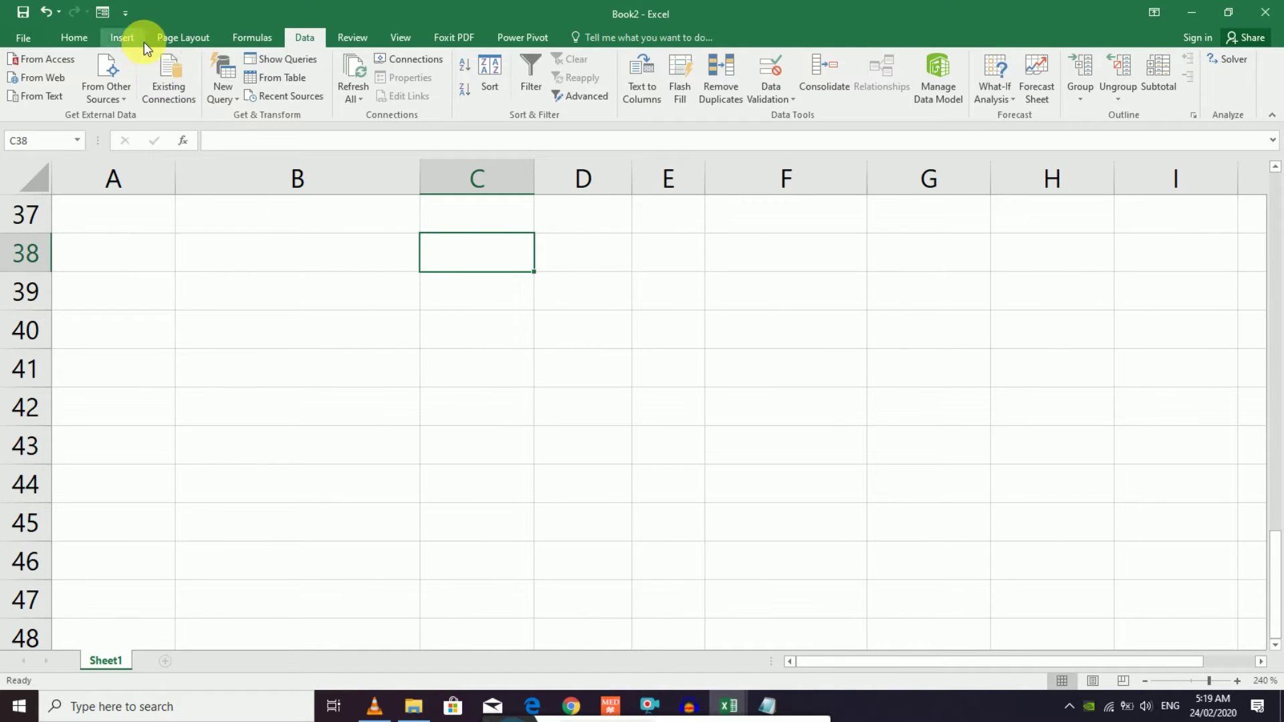
- Re-import Excel External.txt as fixed-width columns at C38
left_click(45, 97)
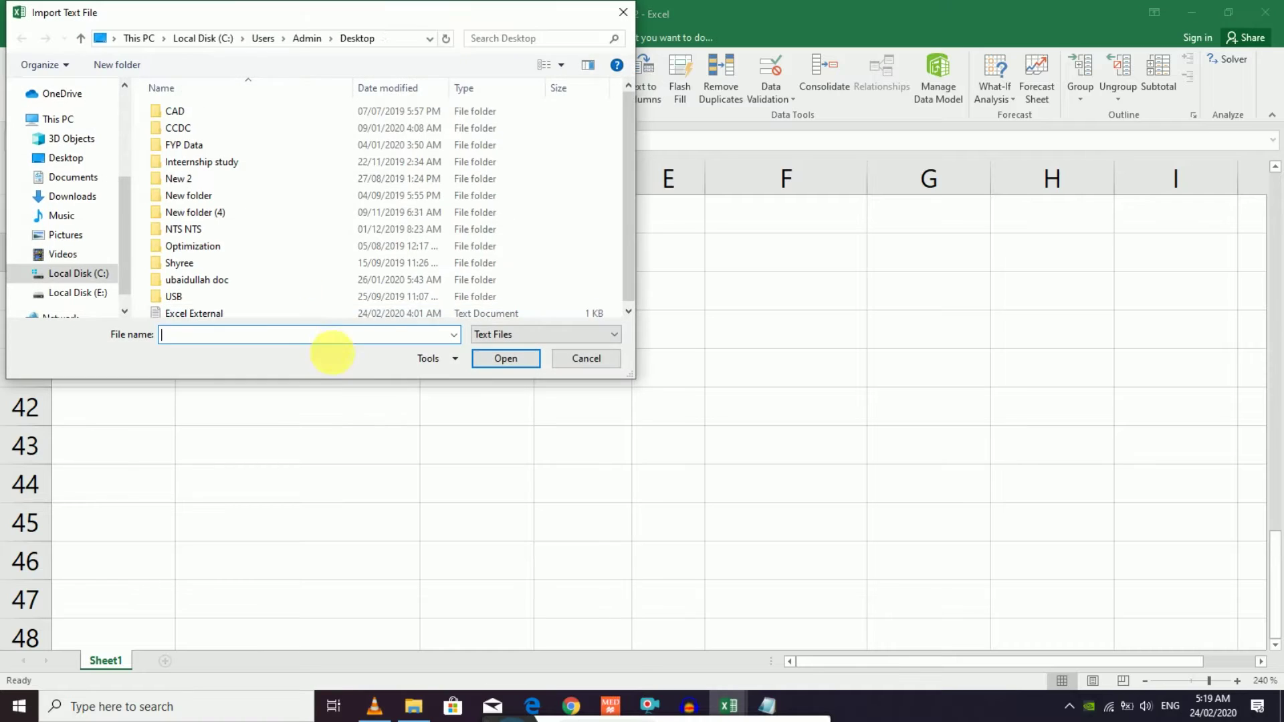
double_click(317, 315)
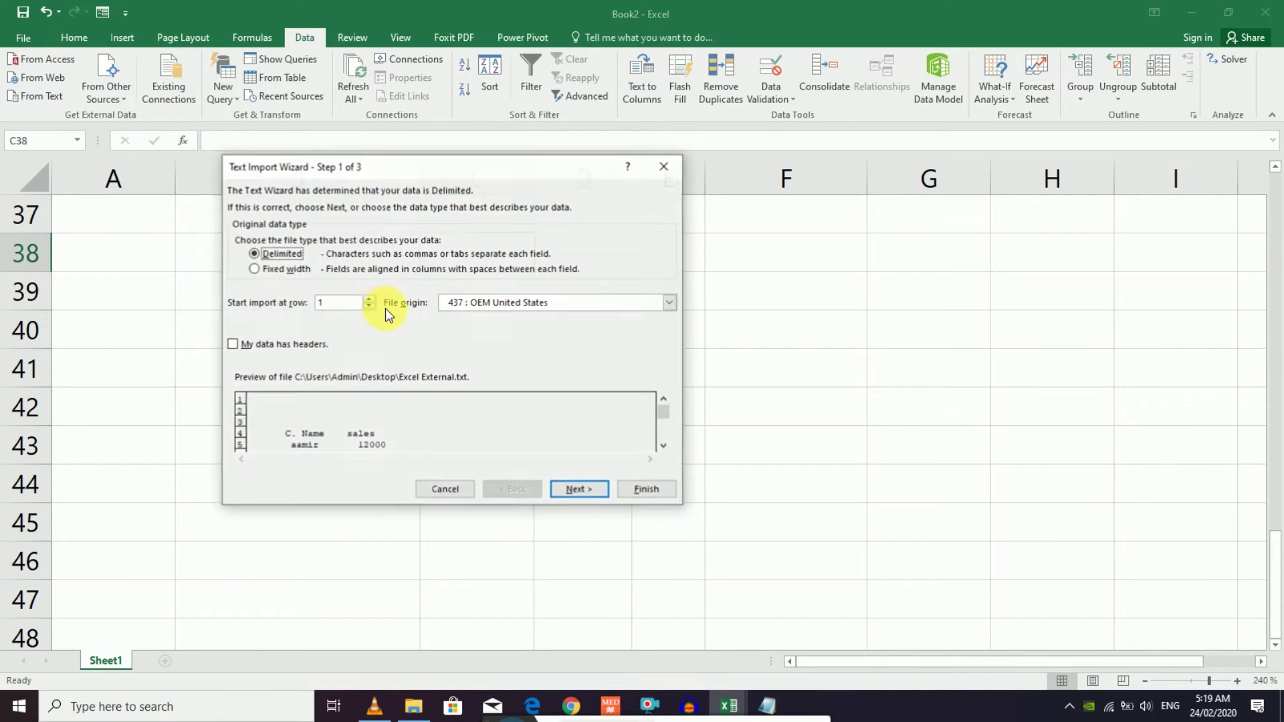
left_click(259, 269)
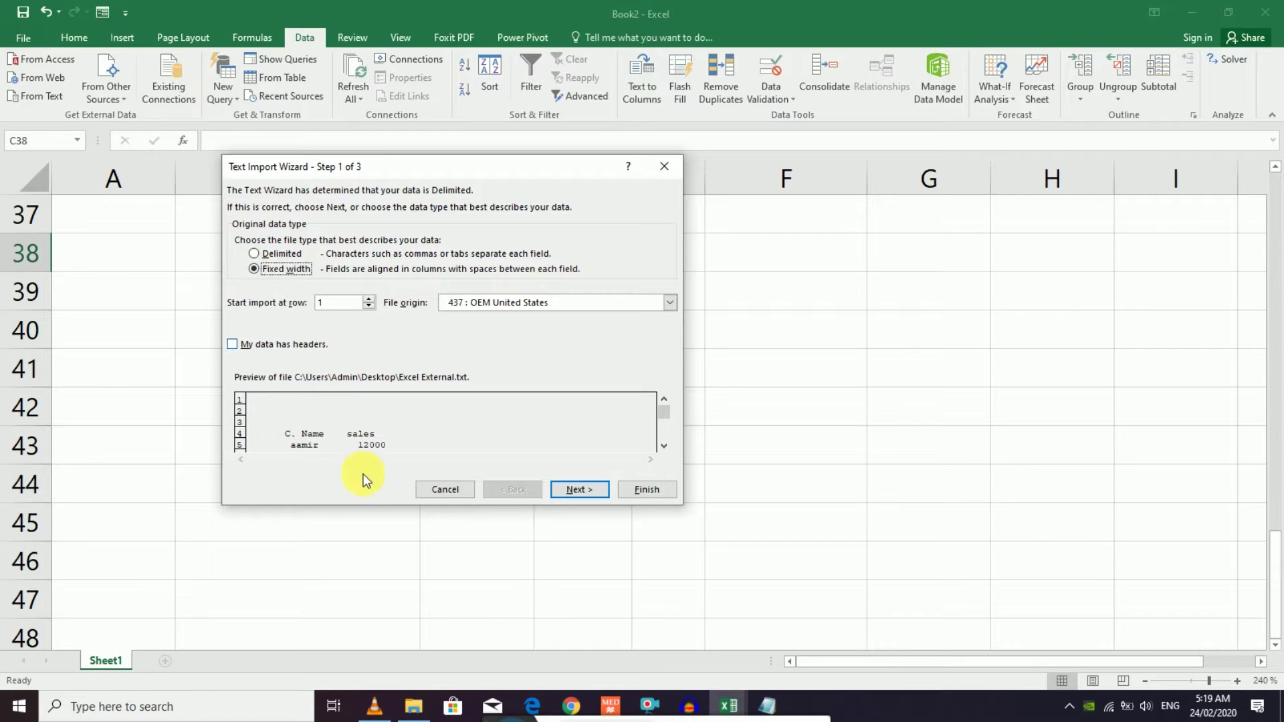
left_click(577, 491)
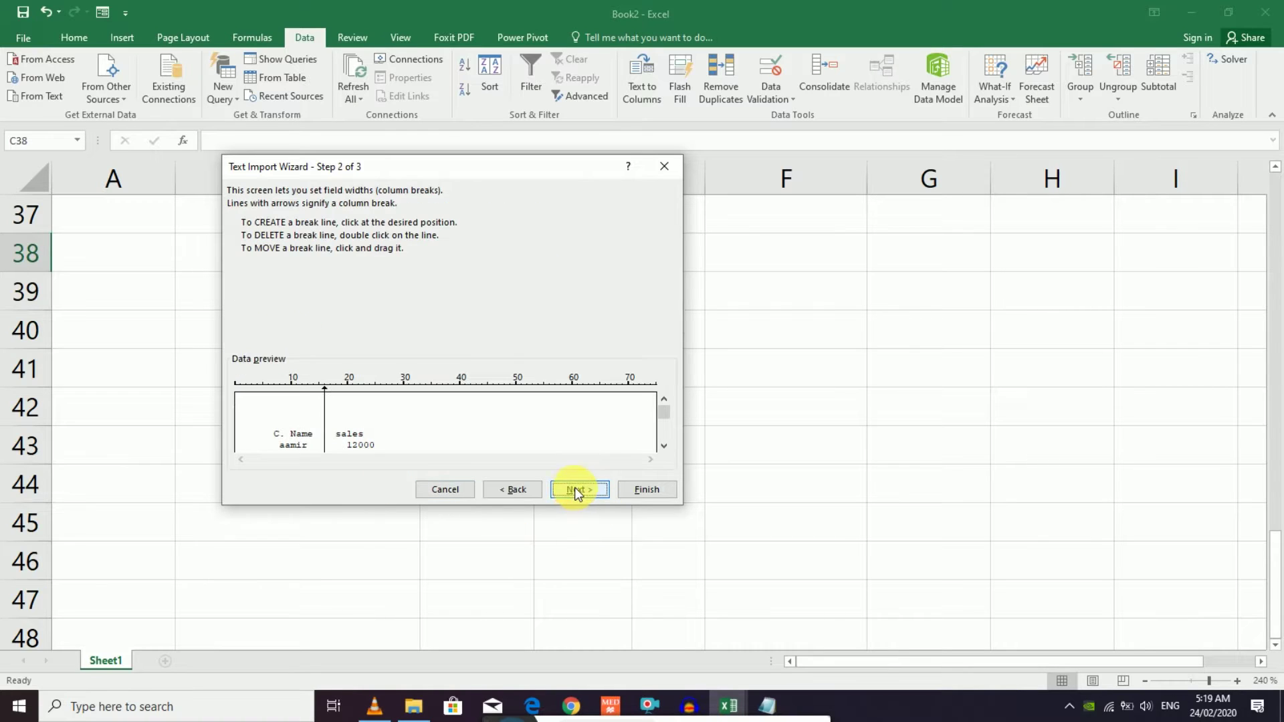
left_click(580, 491)
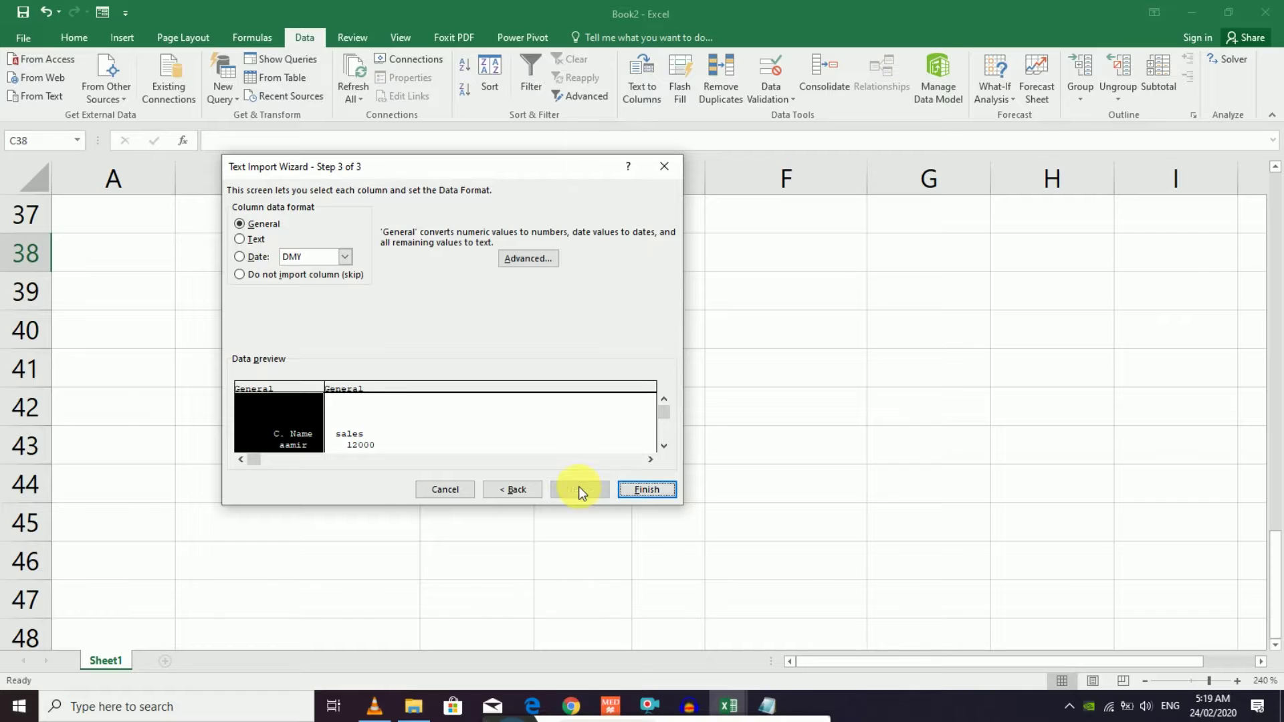
left_click(658, 490)
left_click(484, 431)
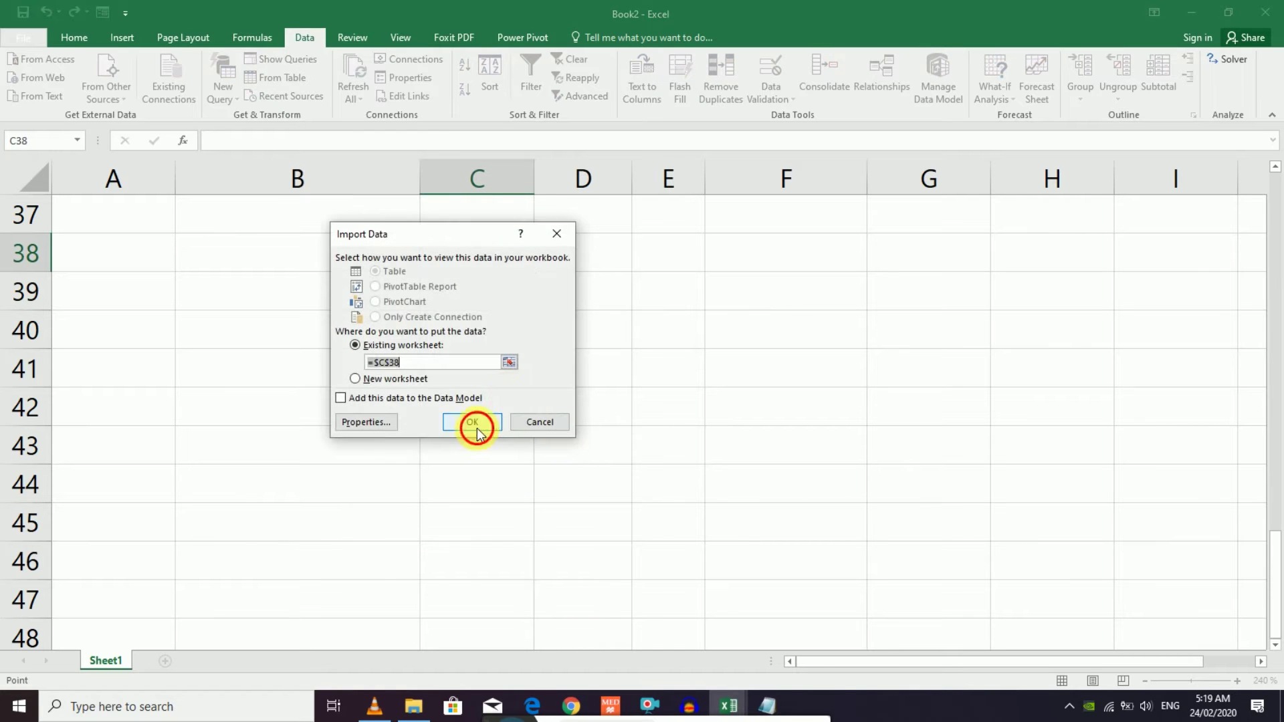
- Move the last record, aamir 20000, up into row 45
left_click(450, 367)
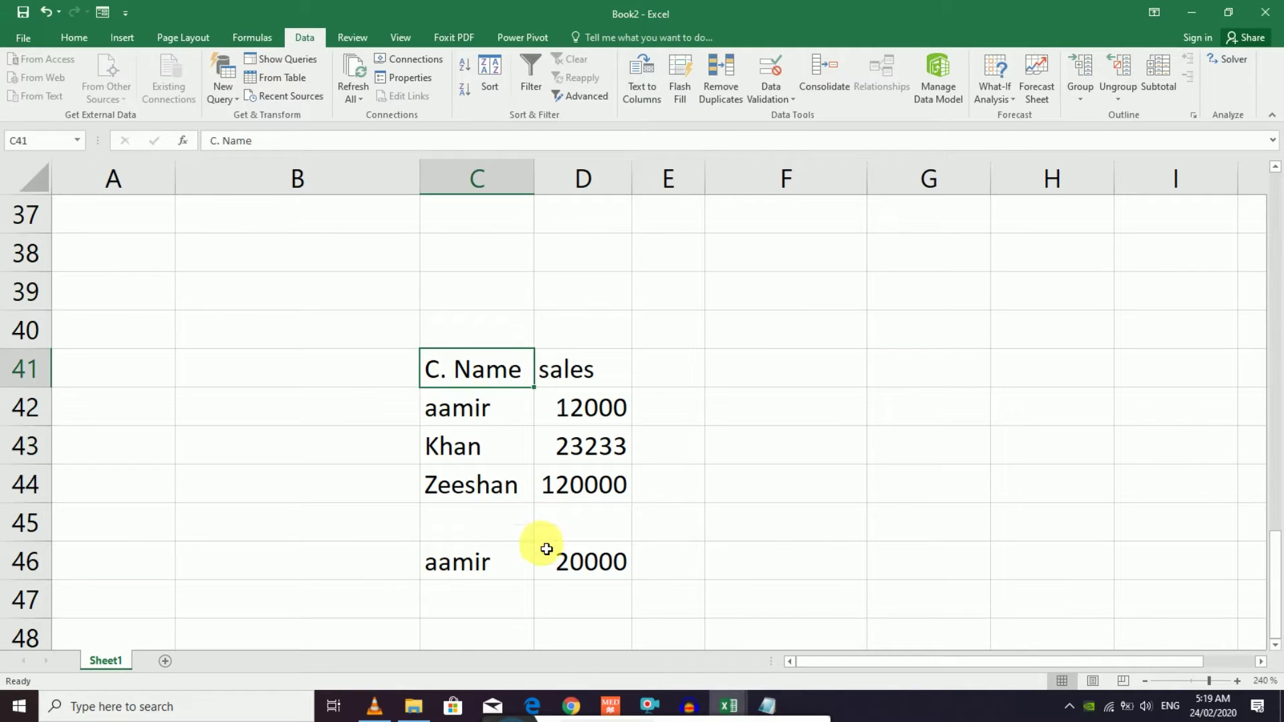
left_click(545, 543)
left_click(492, 532)
mouse_move(524, 564)
left_mouse_down()
mouse_move(546, 568)
mouse_move(492, 565)
left_mouse_up()
left_click(492, 564)
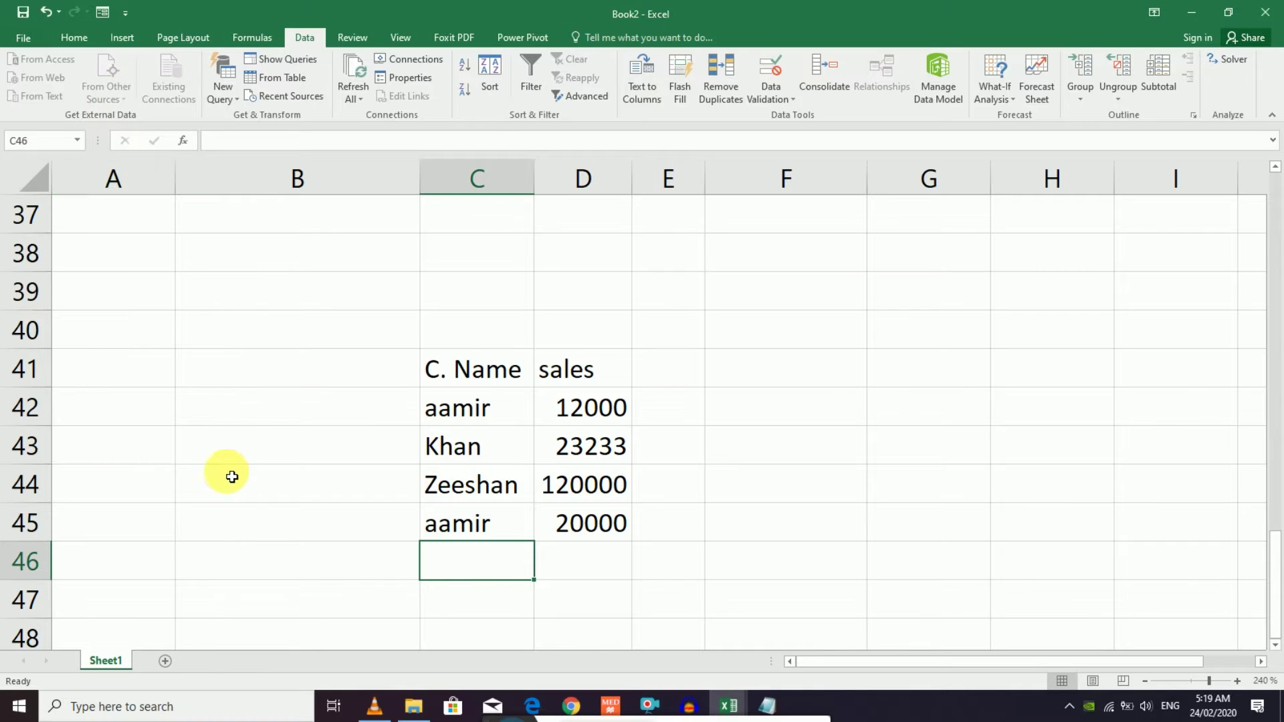
scroll(233, 477, "down", 2)
left_click(214, 433)
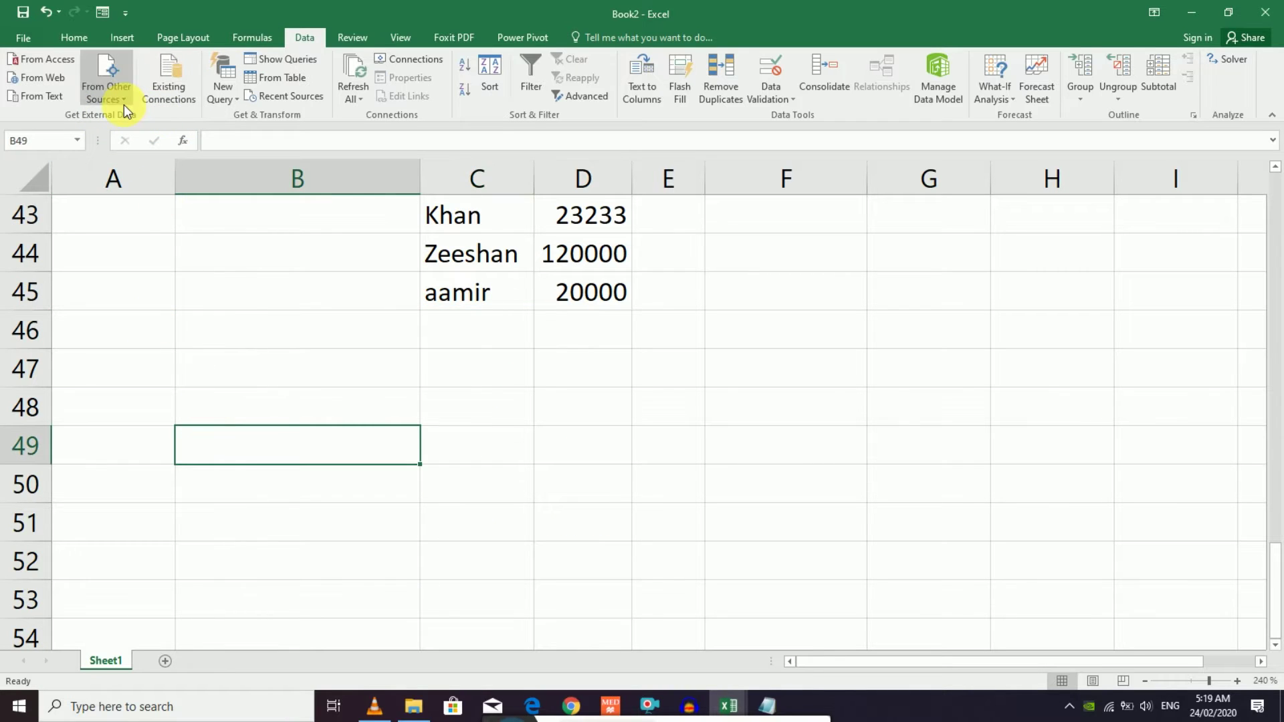
- Glance at the other data sources list, then select cell B47
left_click(123, 105)
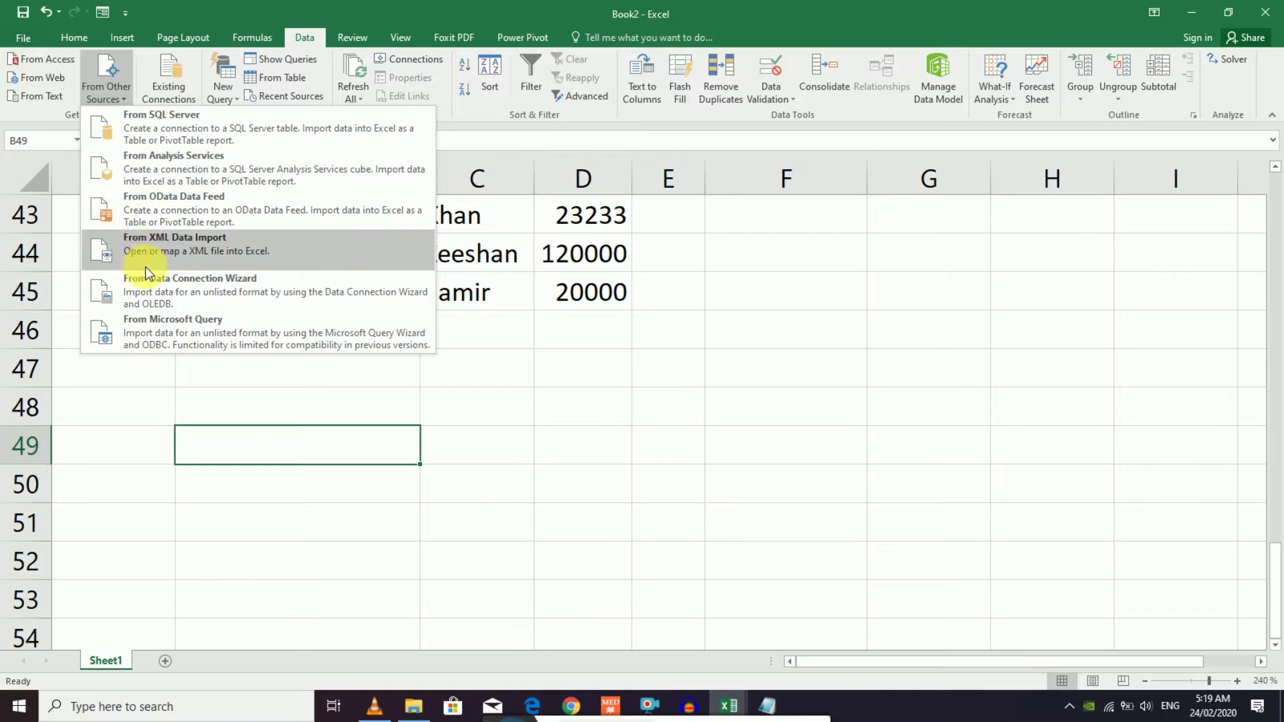
left_click(233, 395)
left_click(239, 380)
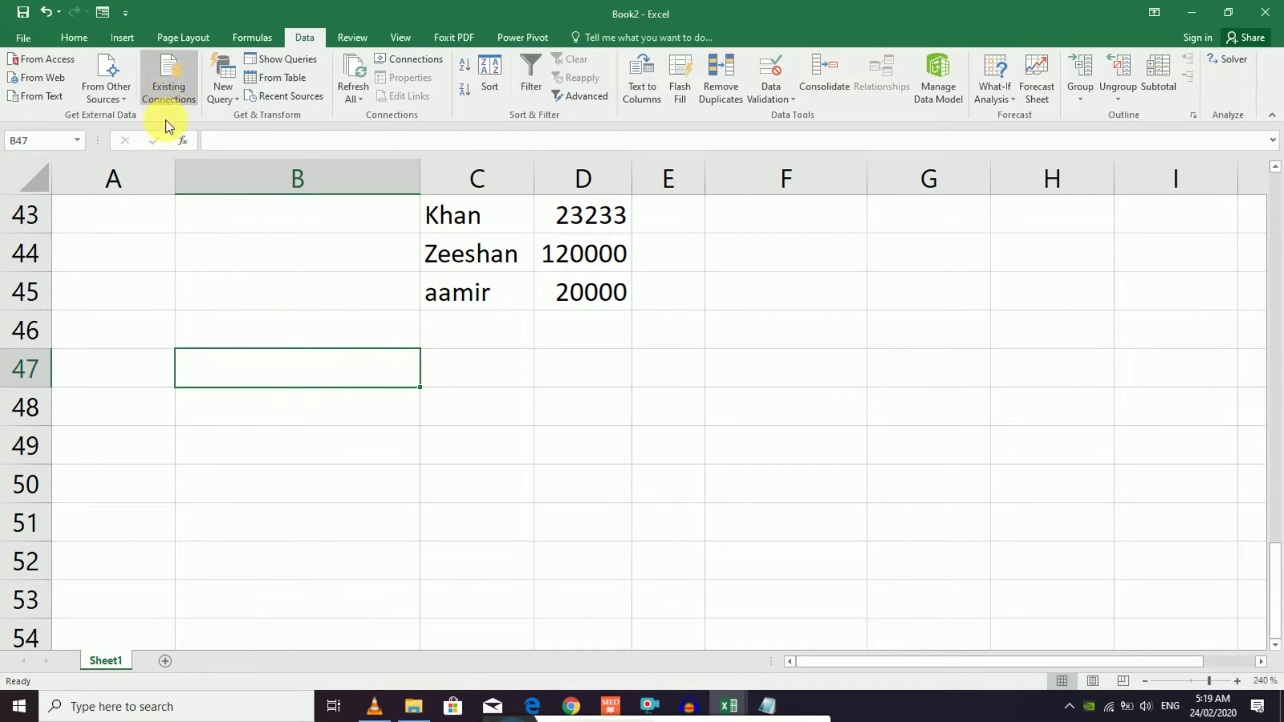
- Browse Table_1, Merge1 and Table_0 in Existing Connections' Tables tab, then cancel
left_click(177, 97)
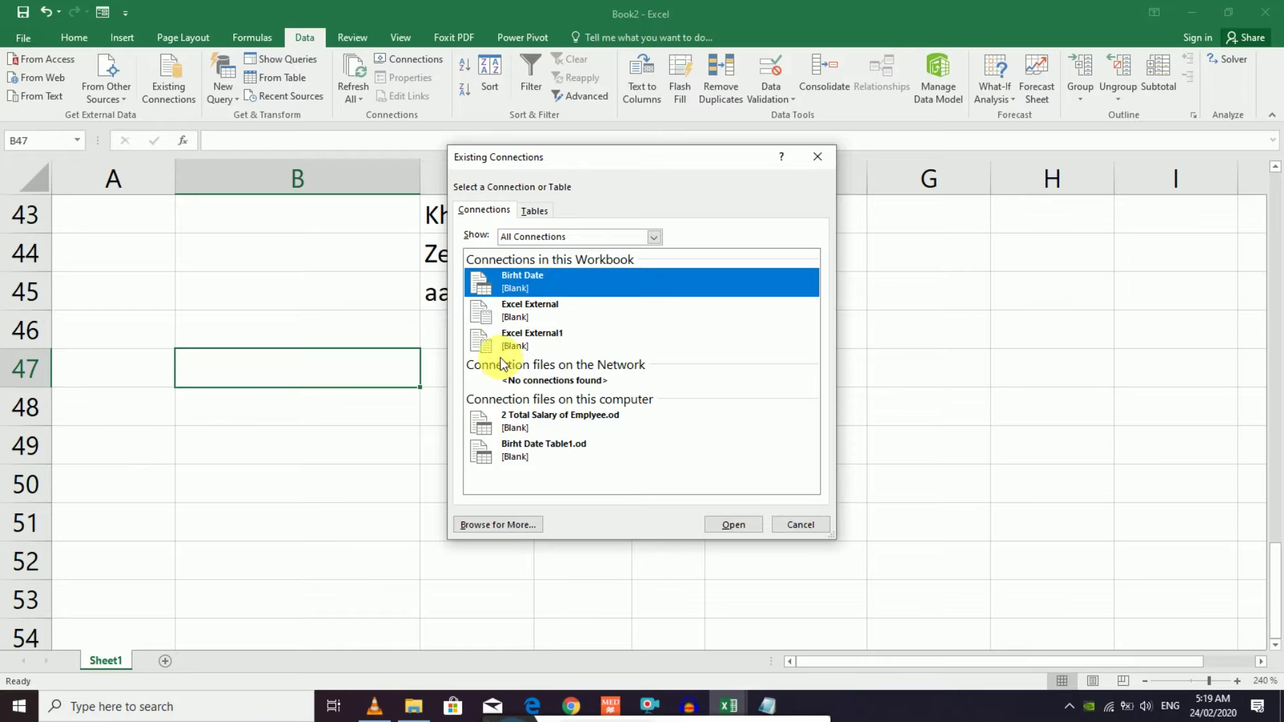
left_click(534, 211)
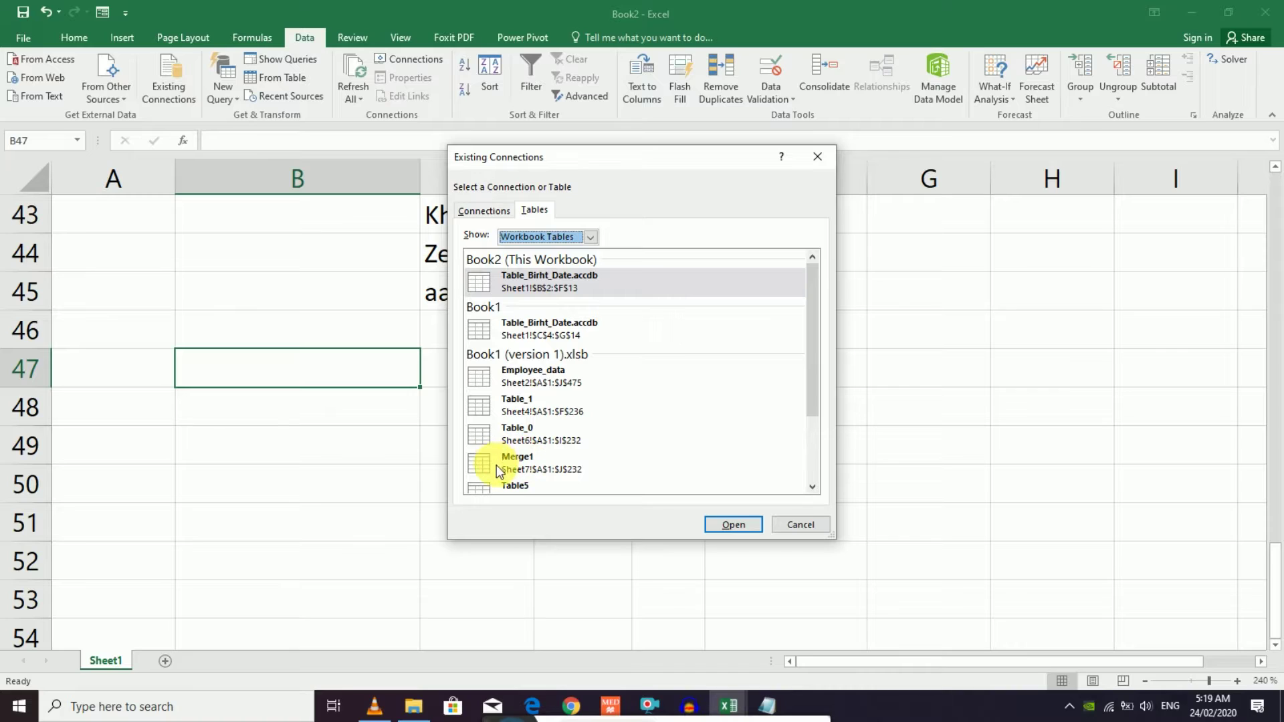
left_click(508, 404)
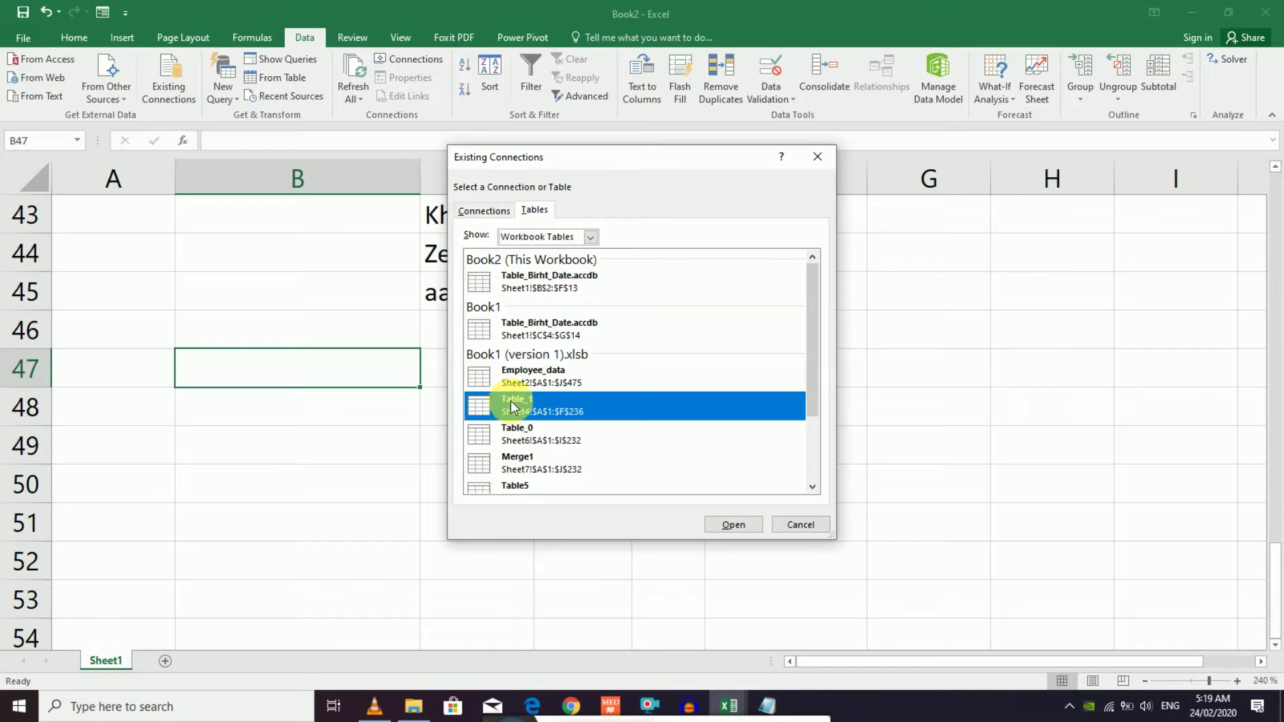
left_click(517, 468)
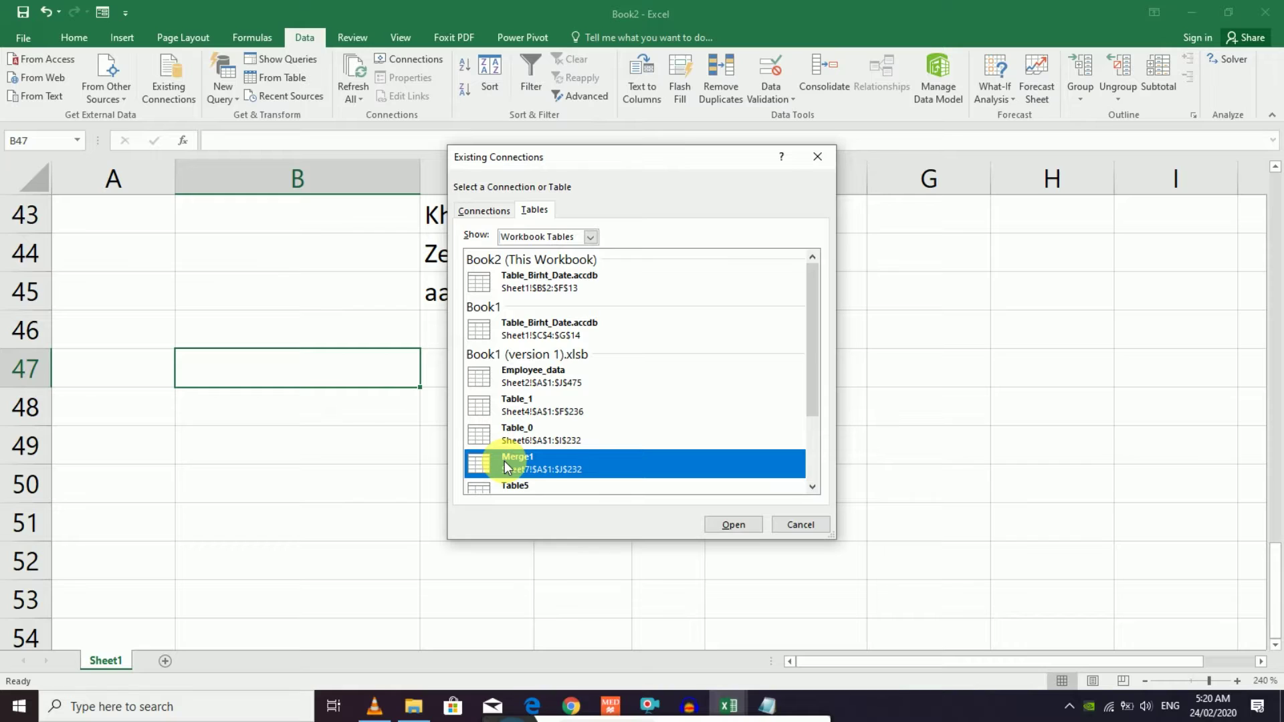
left_click(514, 429)
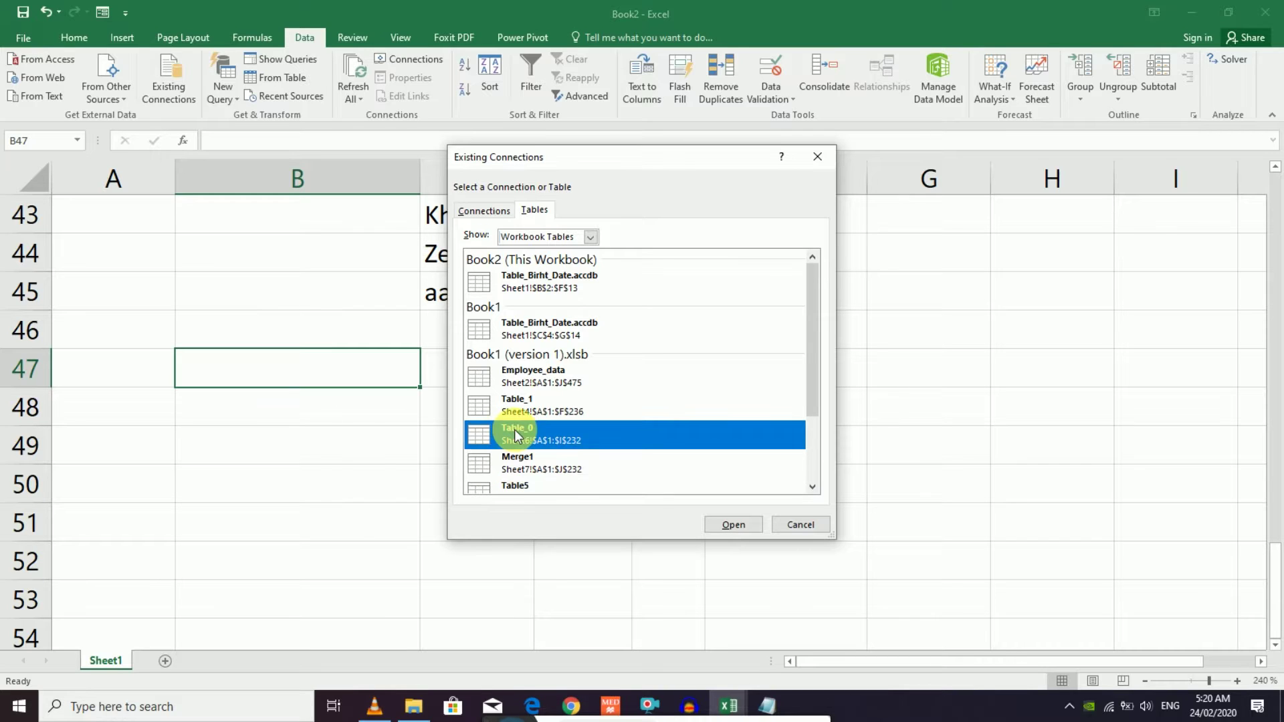
left_click(516, 409)
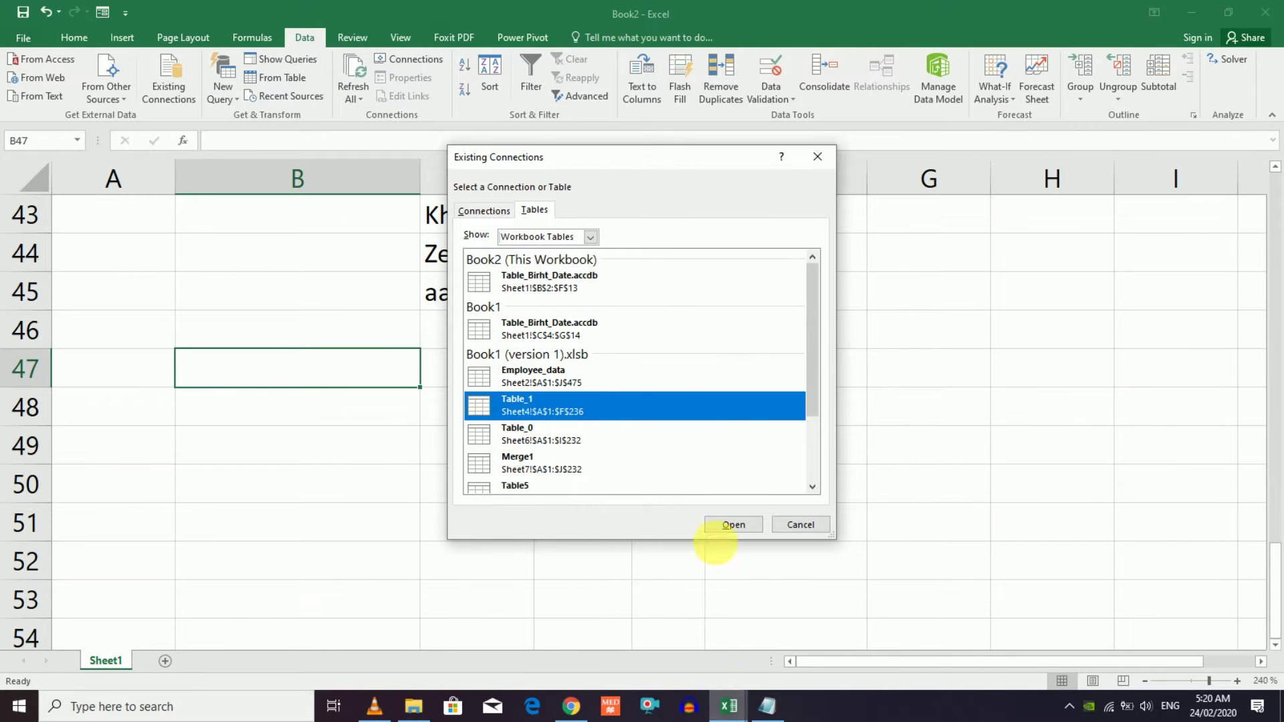
left_click(800, 524)
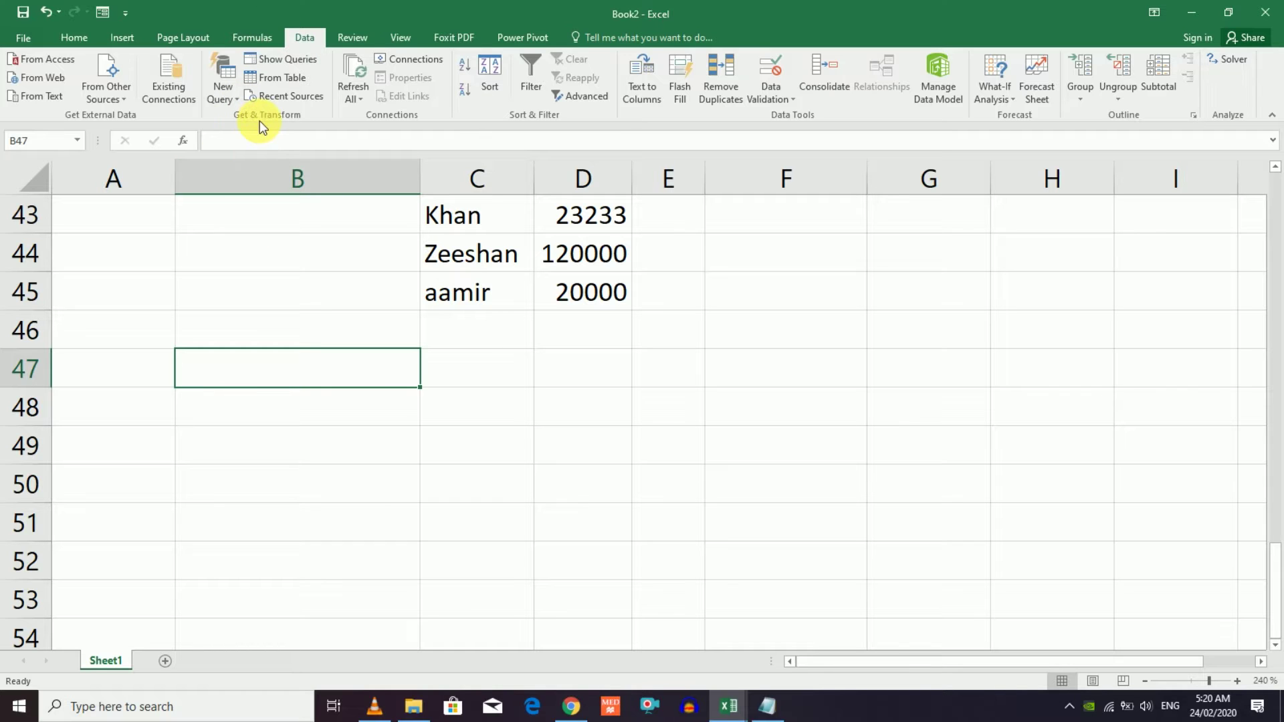
- Select cell B51 and glance at the New Query sources list
scroll(260, 309, "down", 2)
left_click(260, 309)
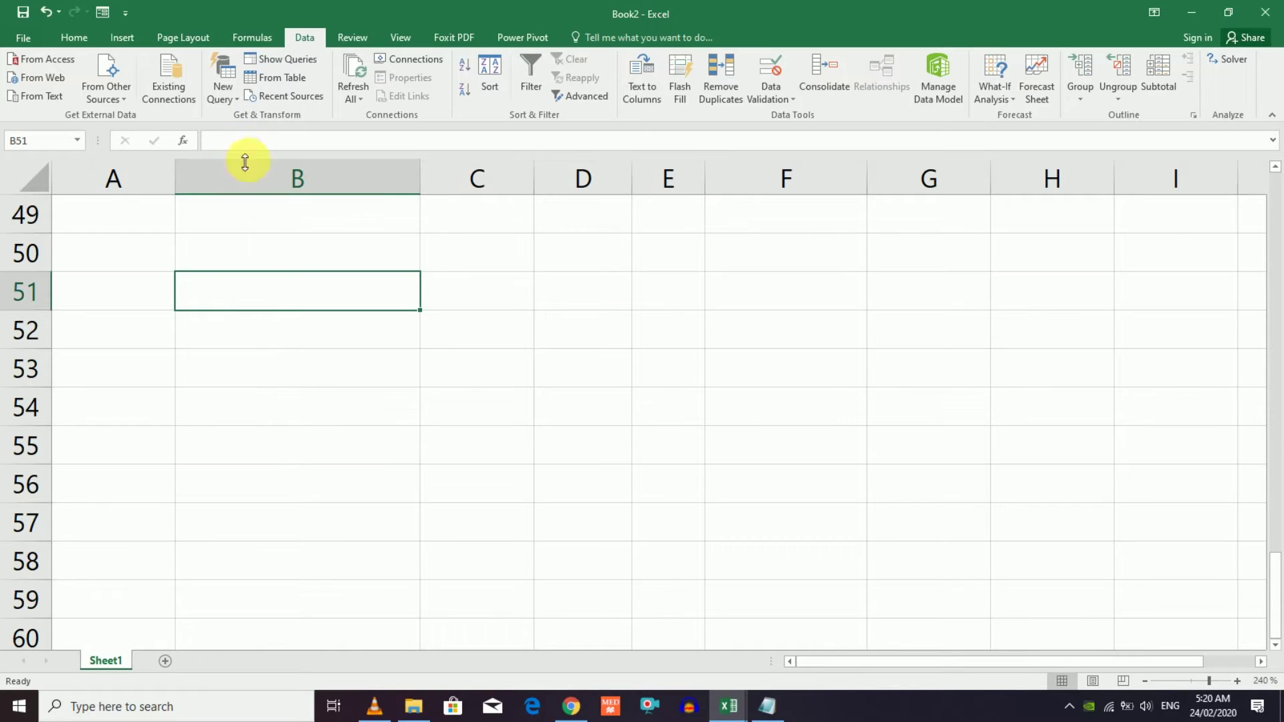
left_click(234, 99)
left_click(442, 345)
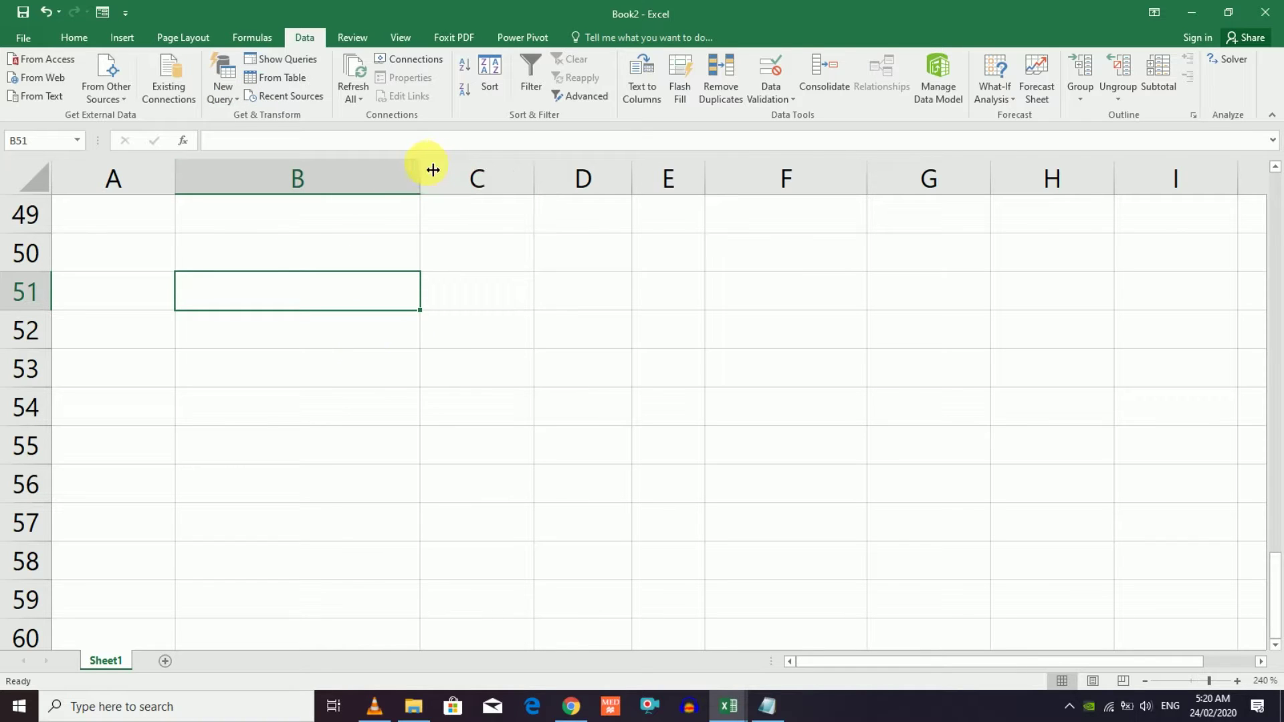
- Narrow column B, then pick Book1 (version 1) from the Excel taskbar previews
left_click_drag(428, 175, 350, 175)
left_click(393, 292)
left_click(269, 280)
left_click(234, 361)
left_click(242, 289)
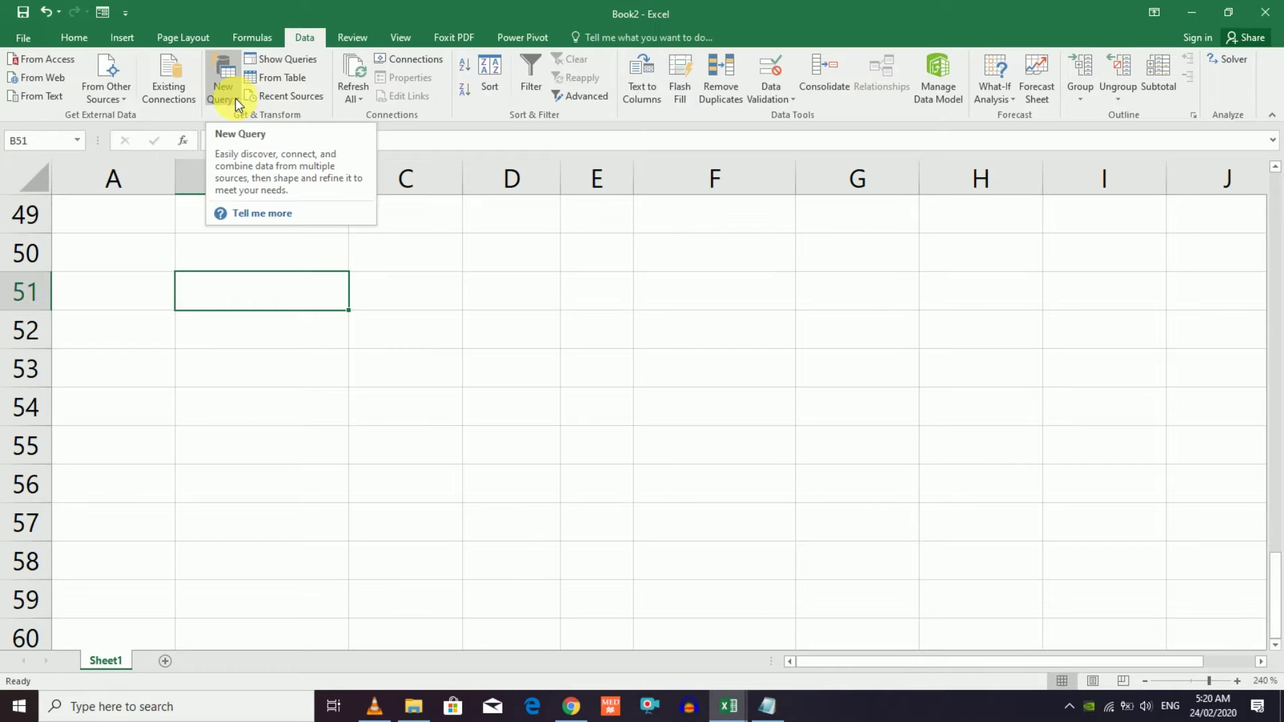
left_click(193, 329)
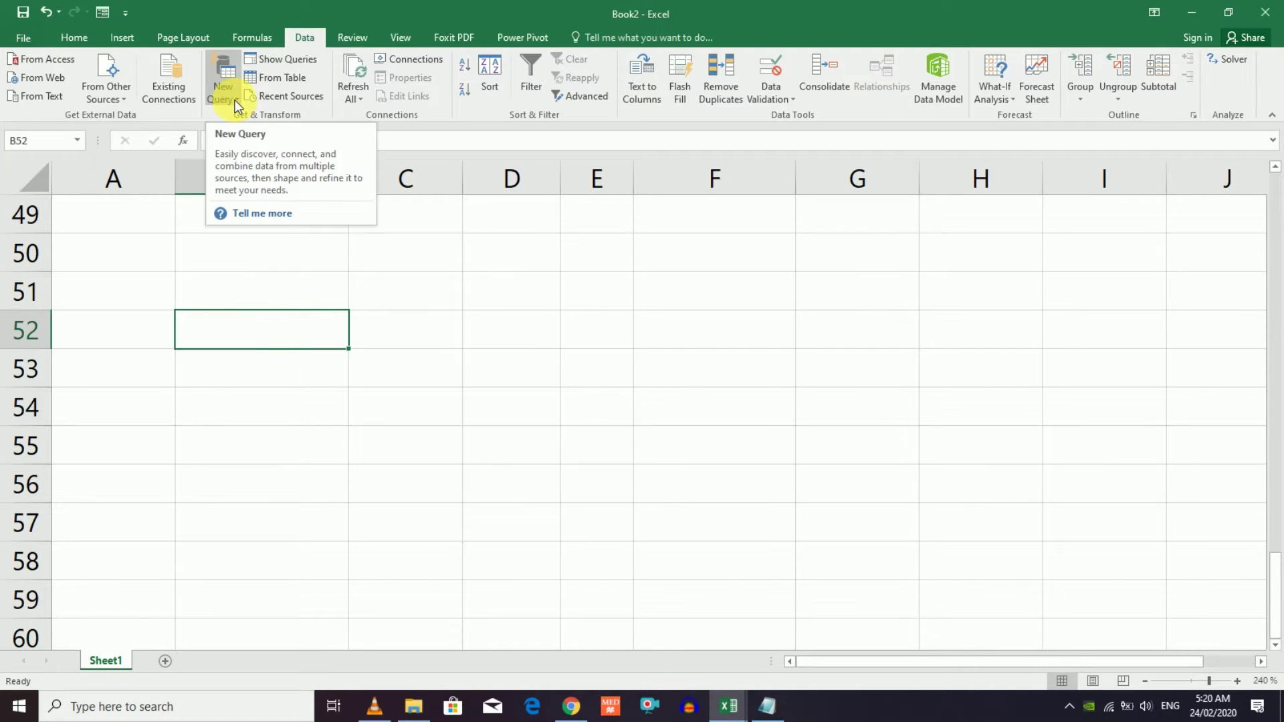
left_click(729, 706)
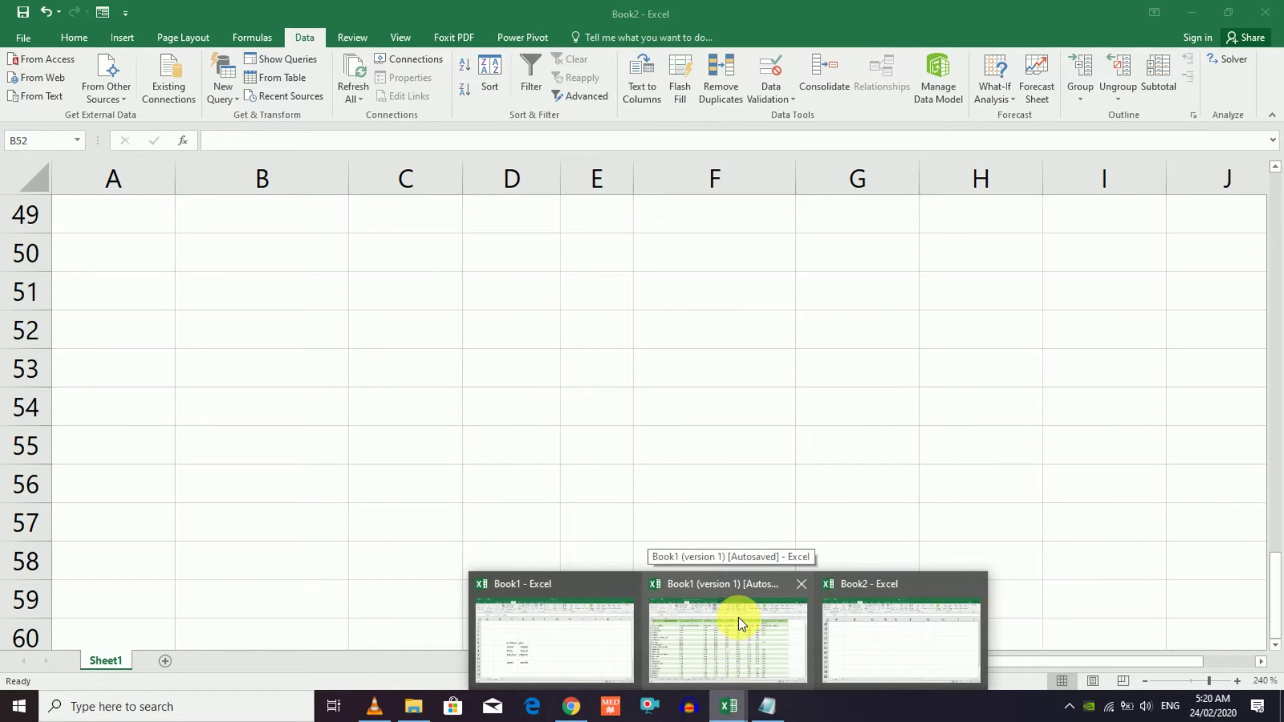
left_click(738, 617)
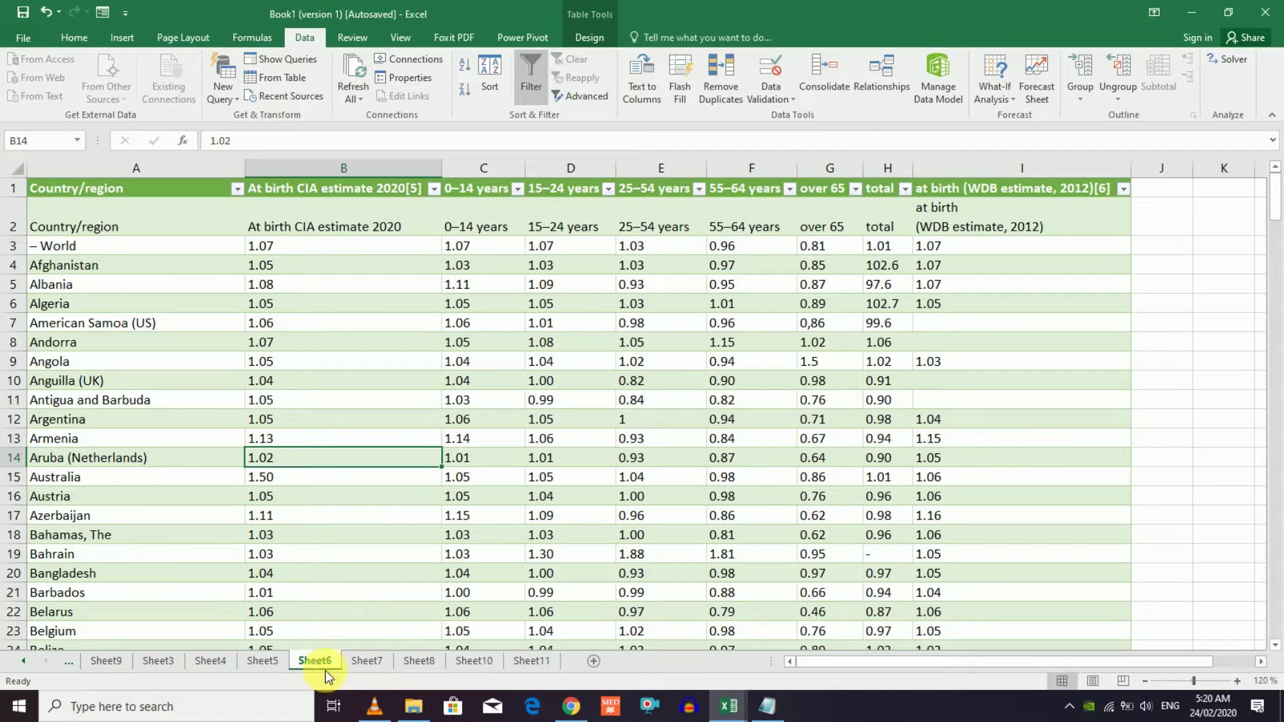
- Show Sheet6's country/region table and select the Algeria cell A6
left_click(264, 659)
left_click(315, 659)
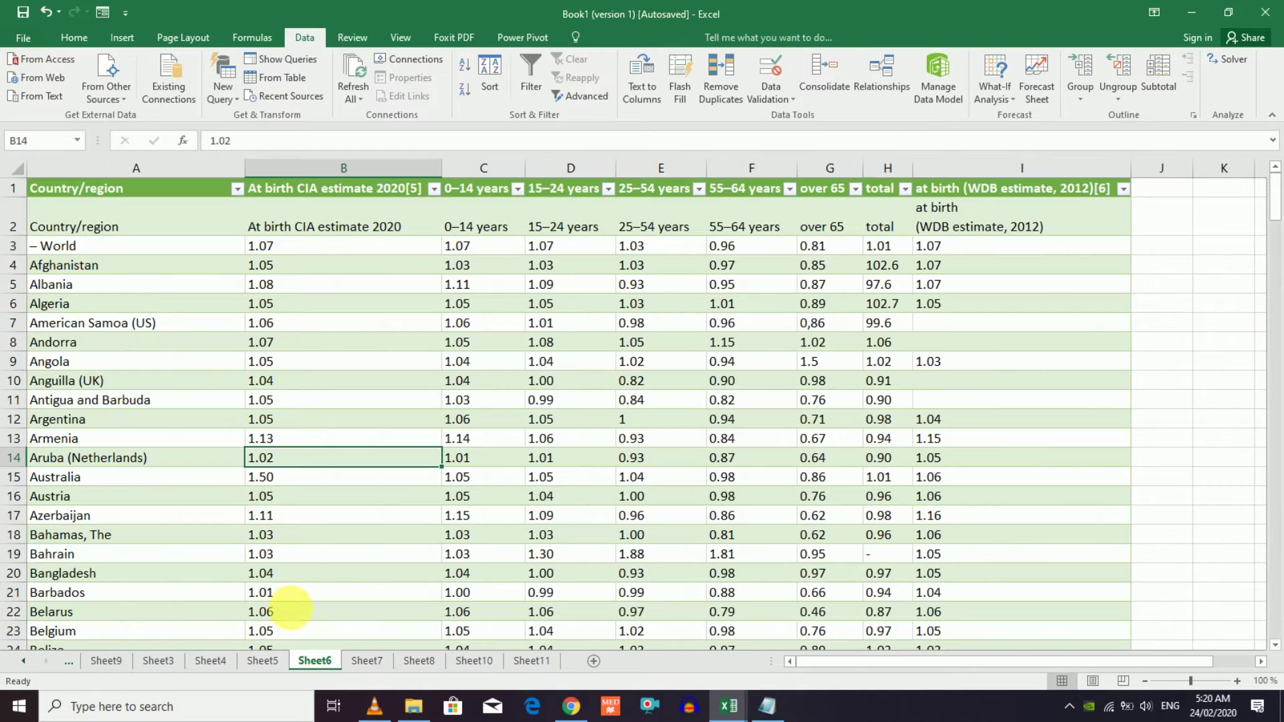
left_click(231, 100)
mouse_move(271, 124)
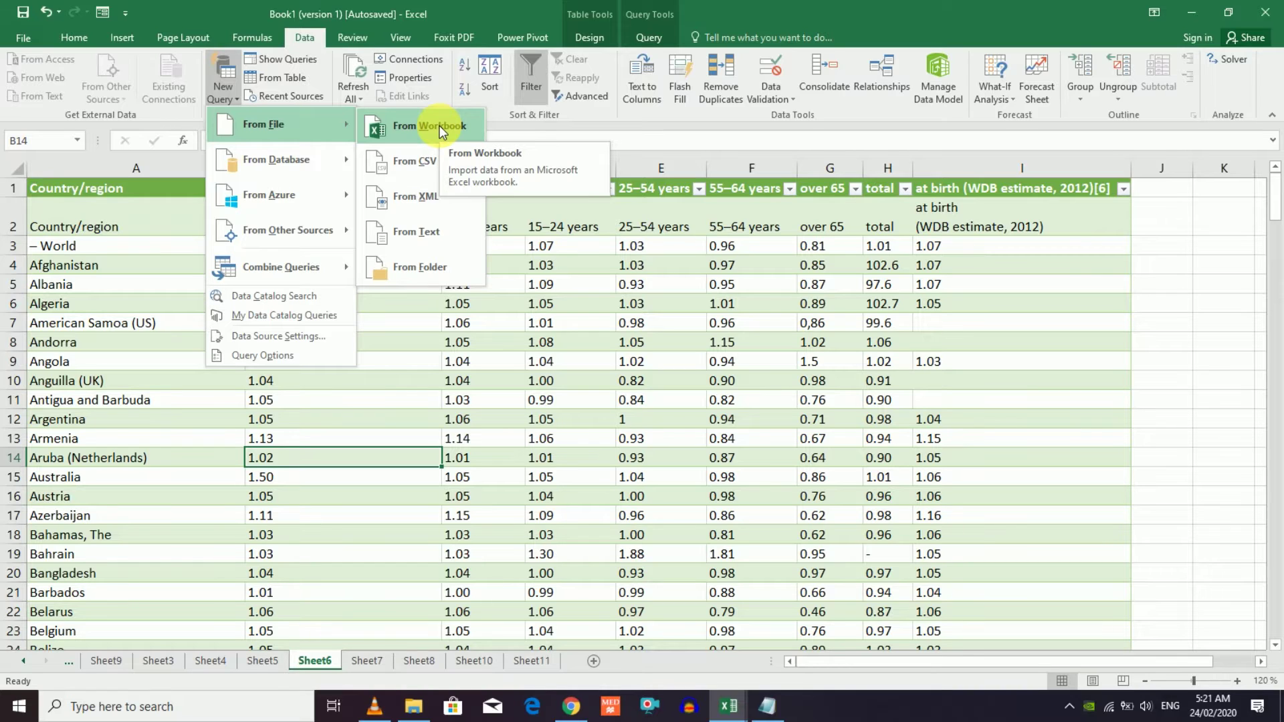
left_click(517, 367)
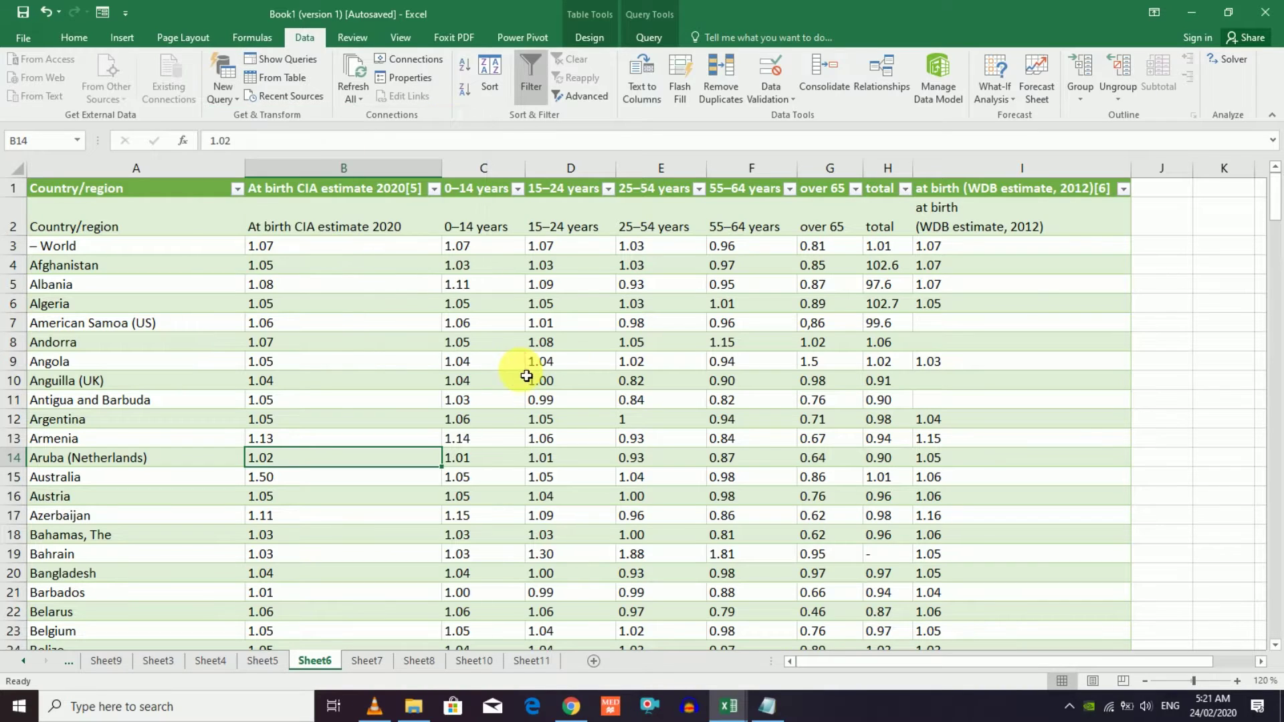
left_click(1027, 297)
left_click(109, 187)
left_click(165, 315)
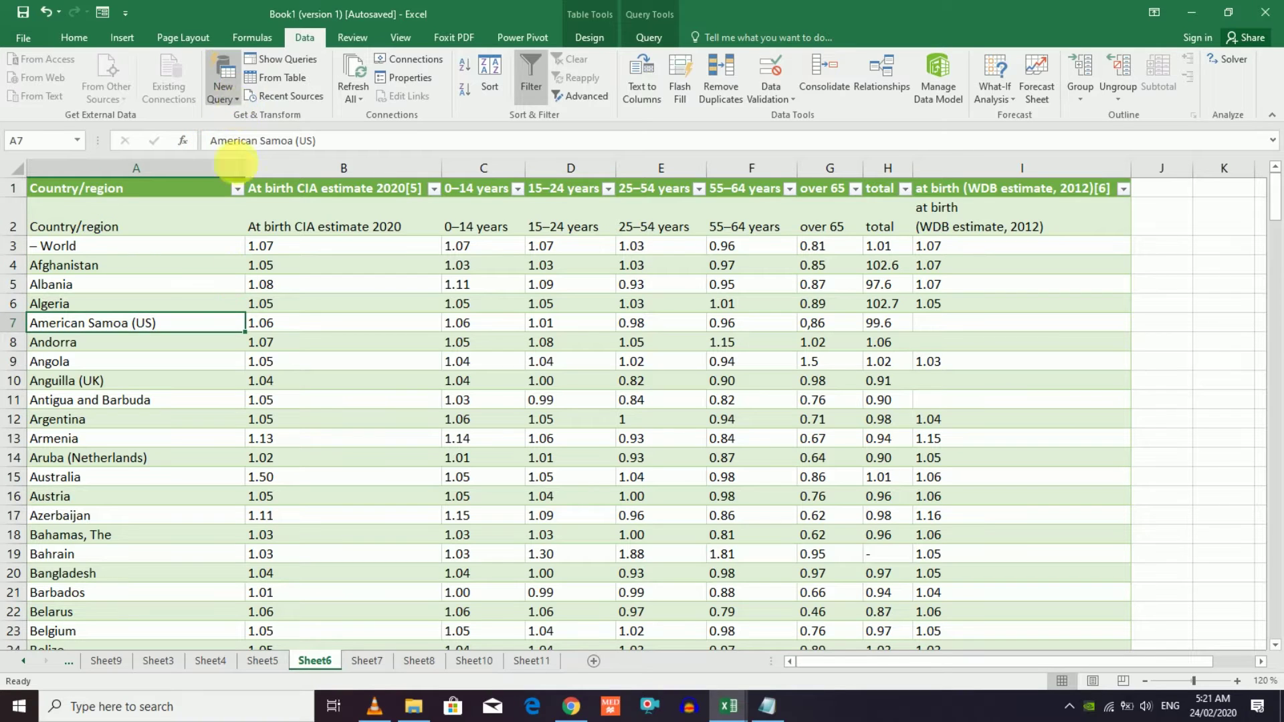
left_click(241, 305)
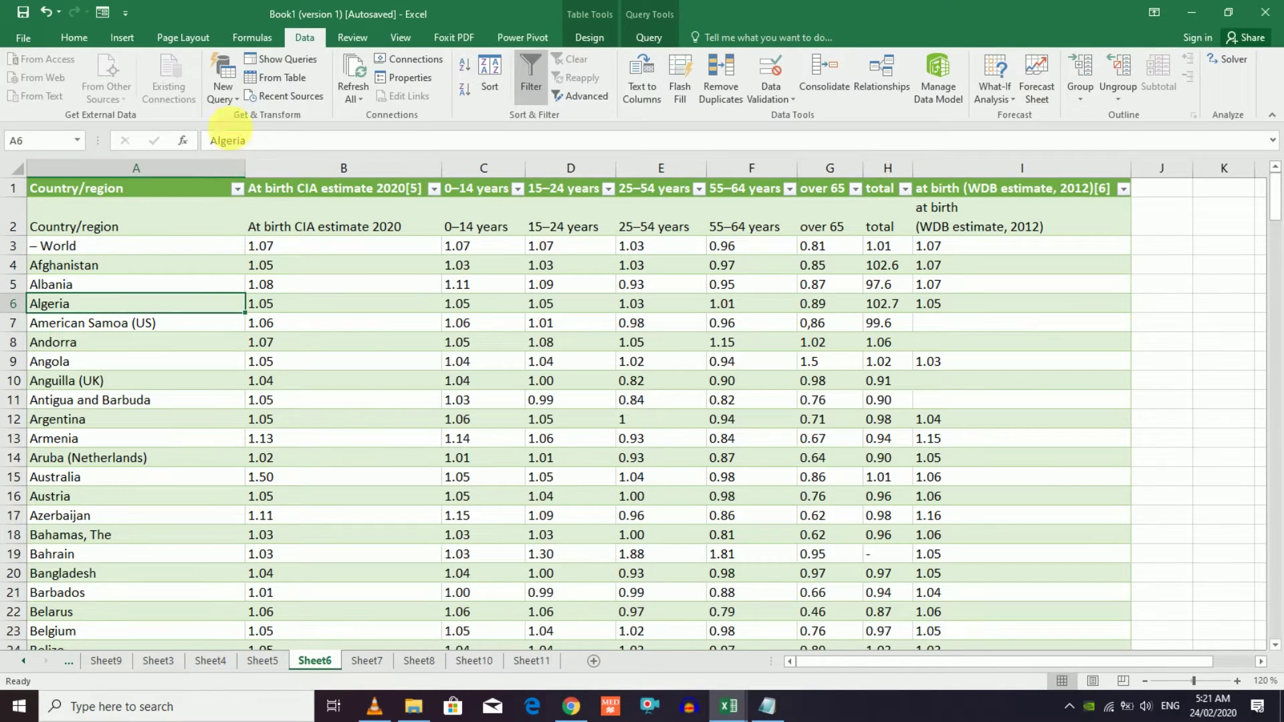
- Start a New Query From Workbook import, cancel it, and edit the Country/region header
left_click(223, 80)
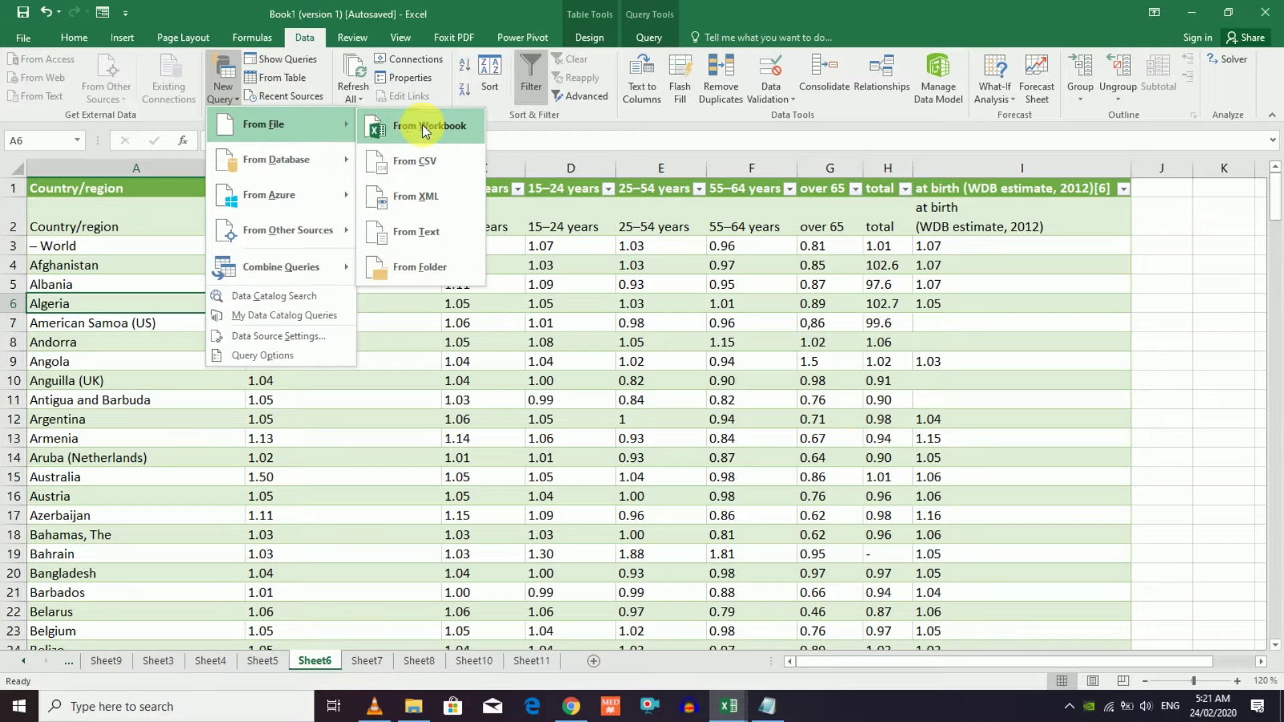
left_click(418, 126)
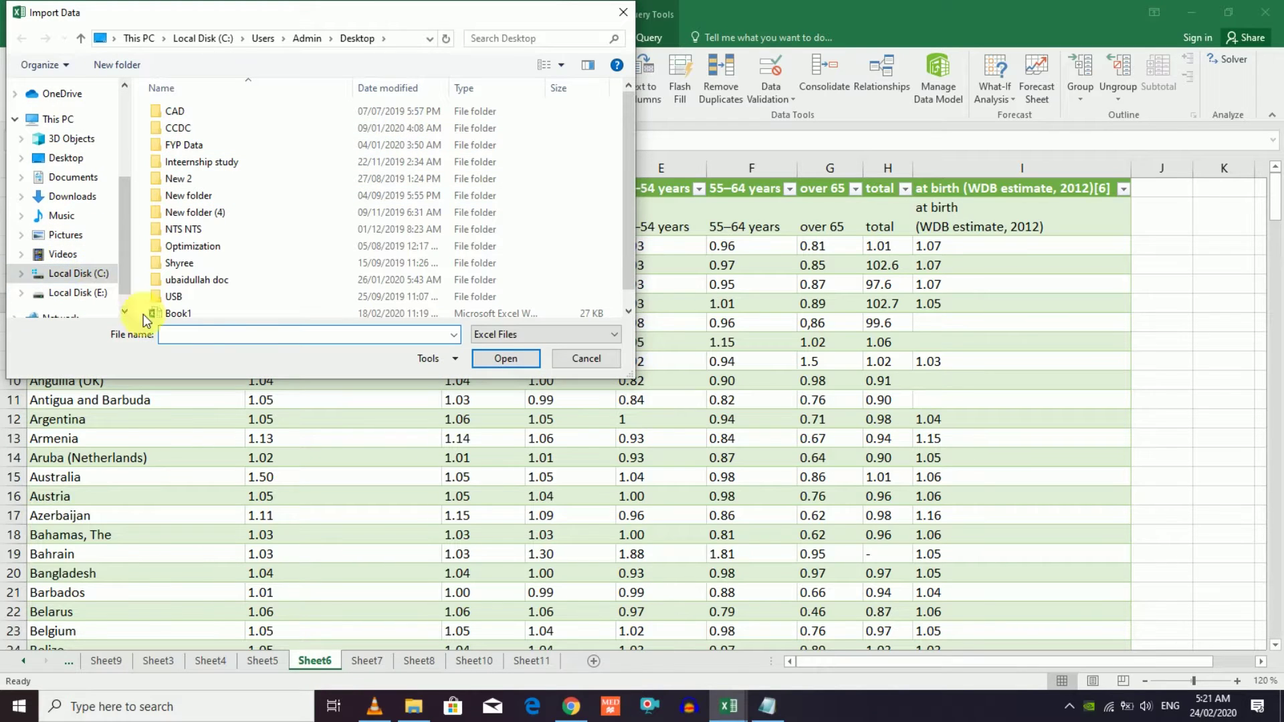
left_click(586, 358)
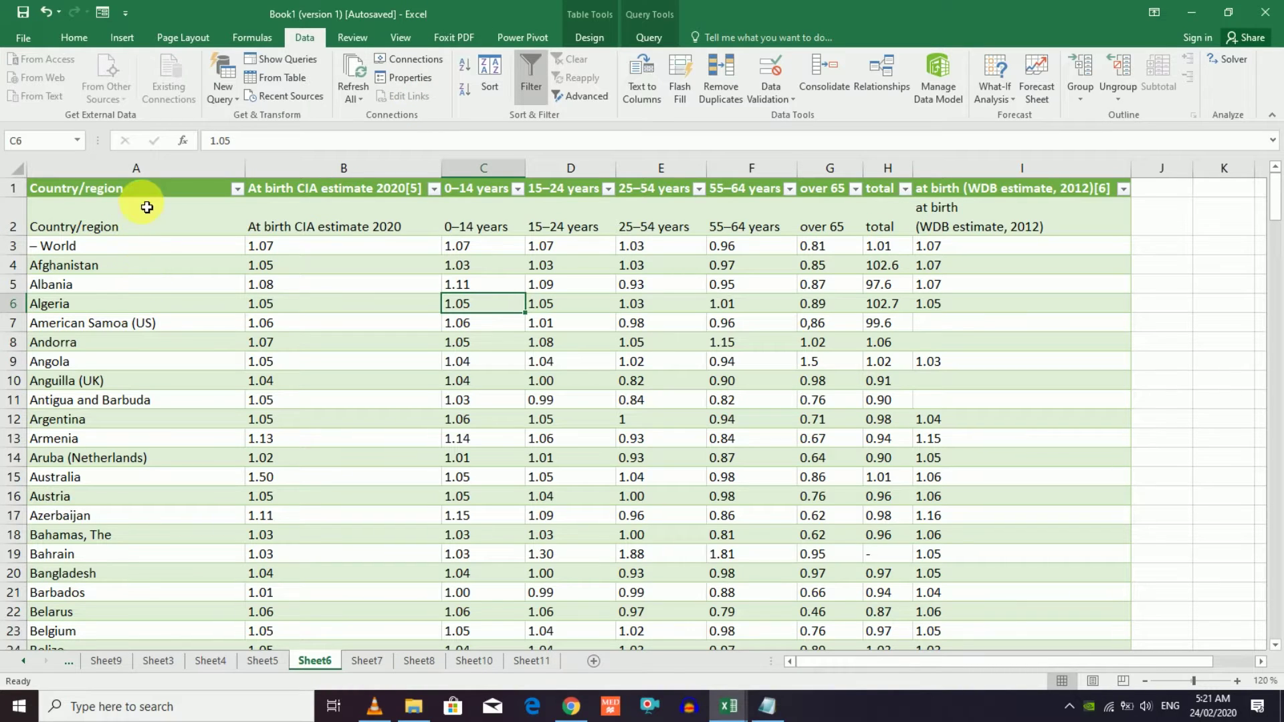
double_click(198, 192)
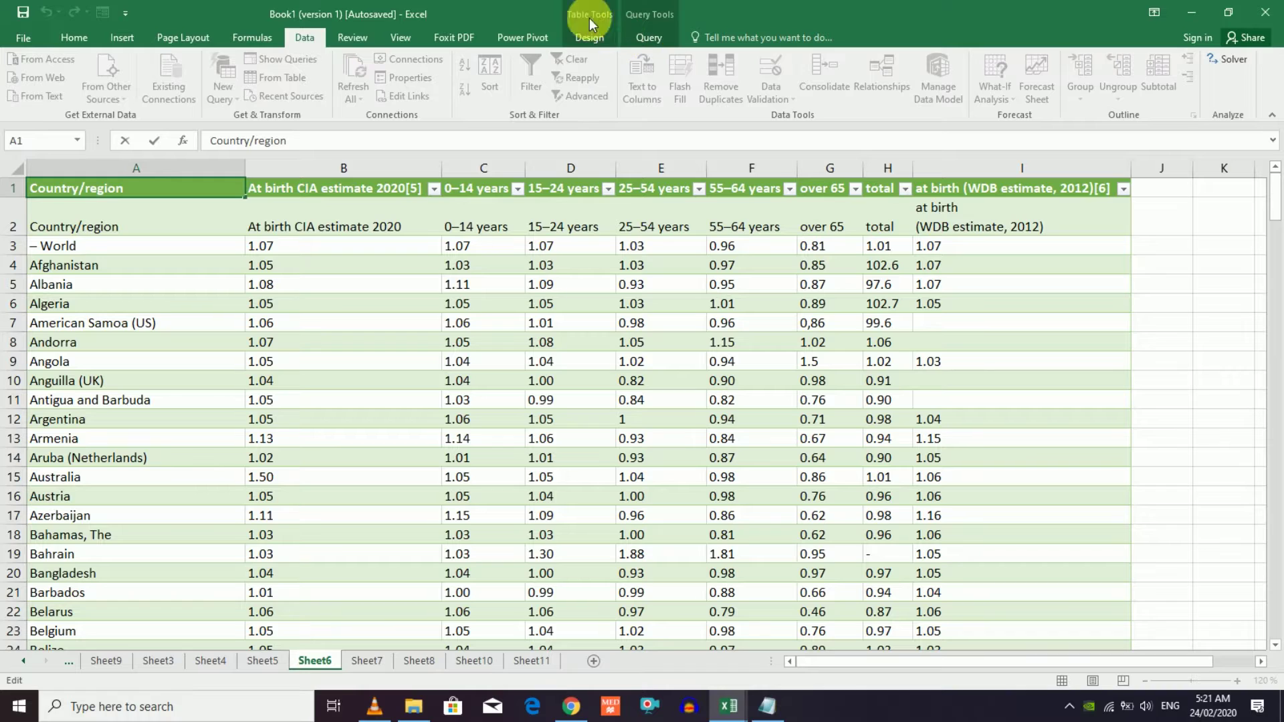
- Apply the orange banded table style to the Sheet6 table from Table Tools Design
left_click(299, 269)
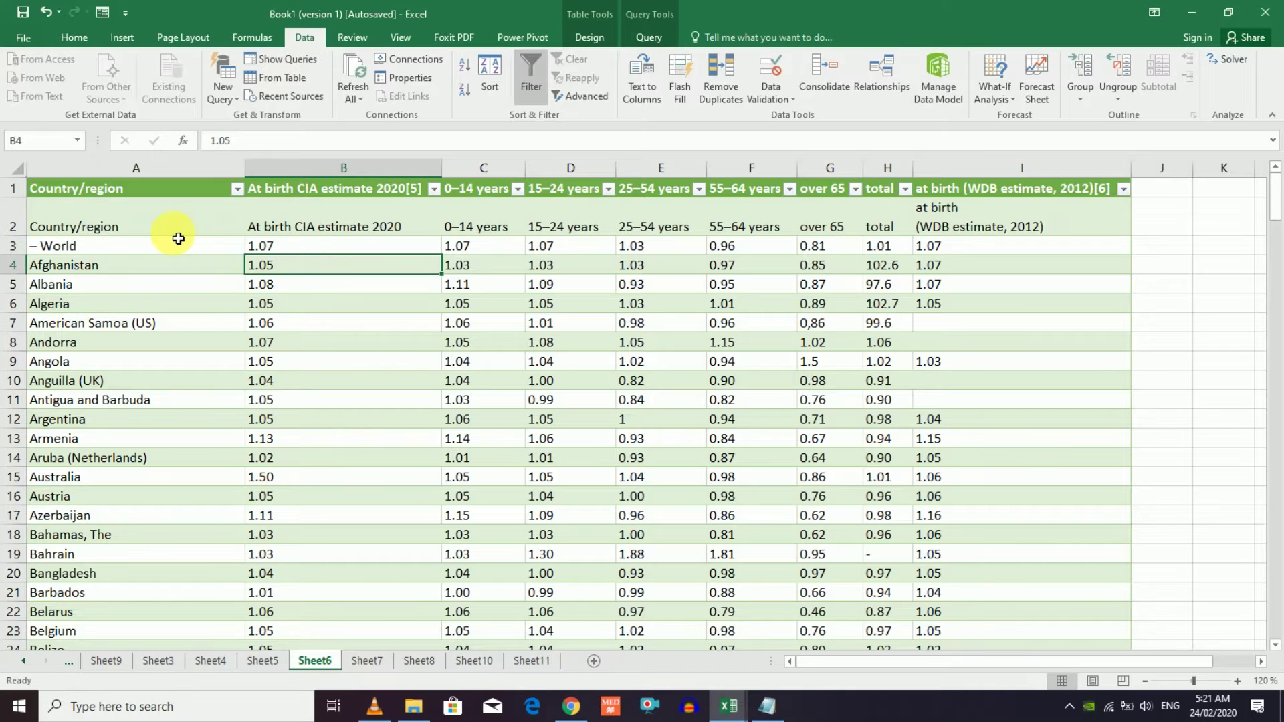
left_click(592, 38)
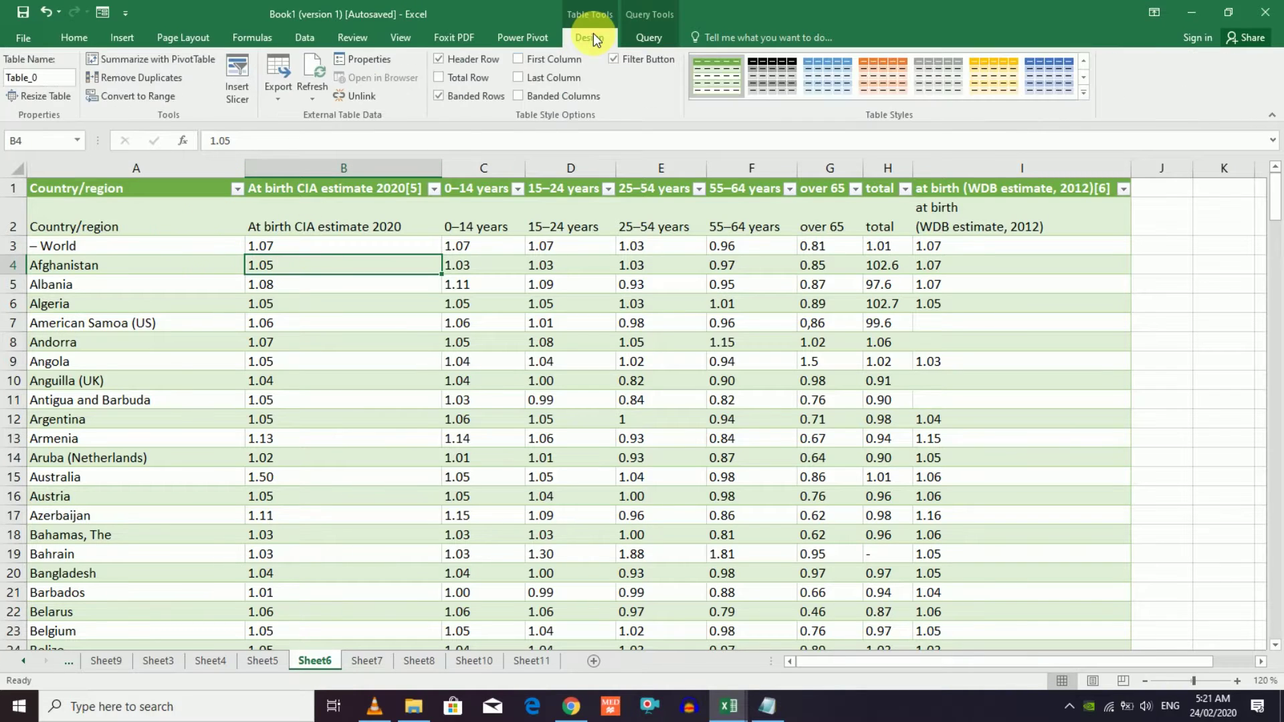
left_click(652, 37)
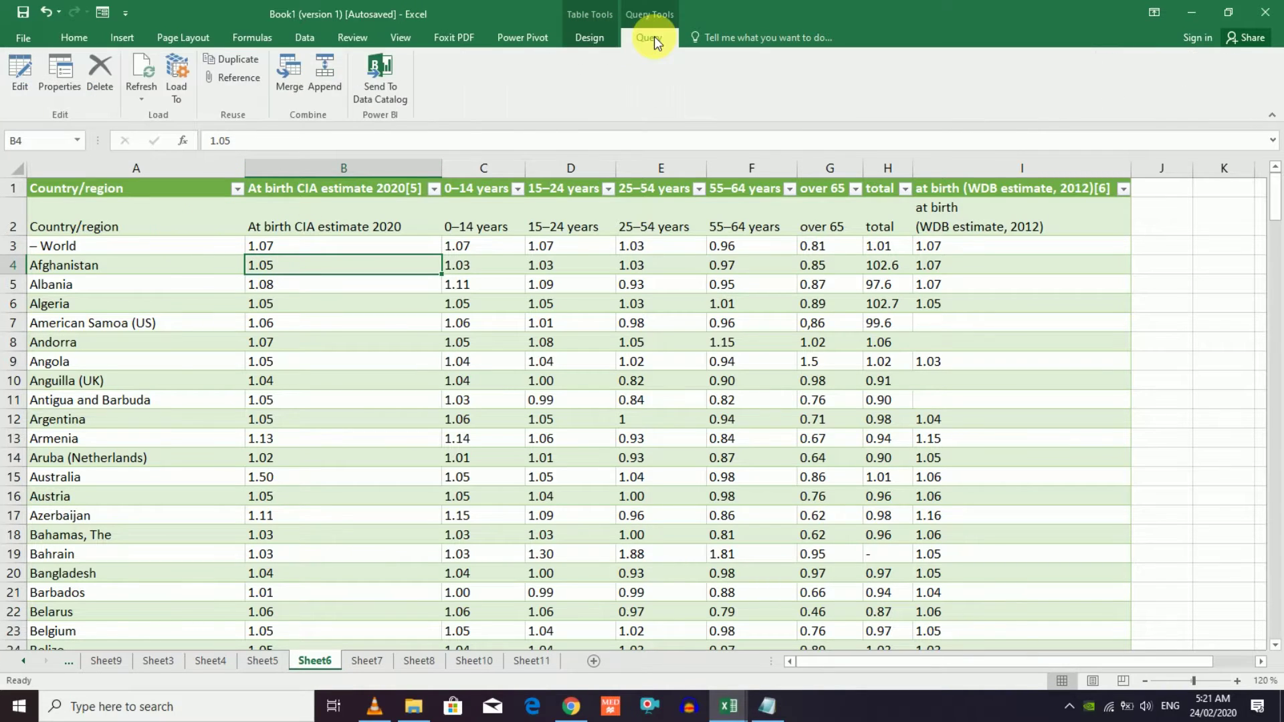
left_click(585, 38)
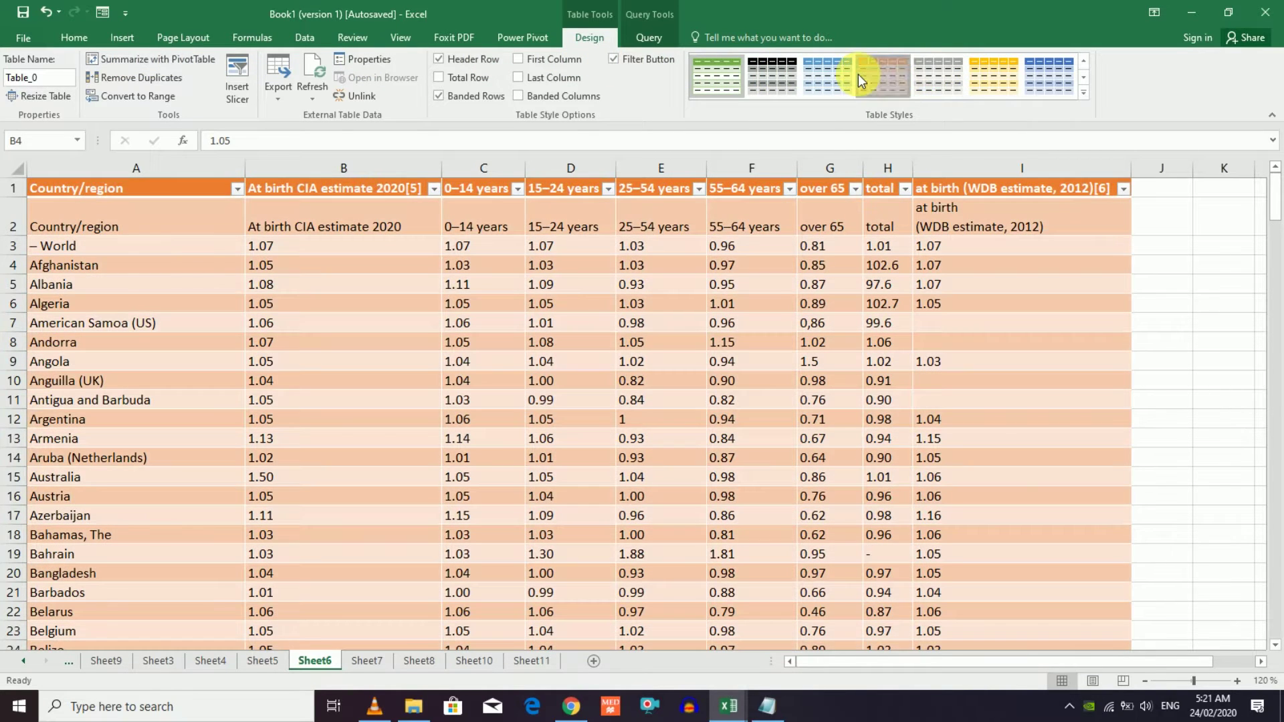
left_click(857, 74)
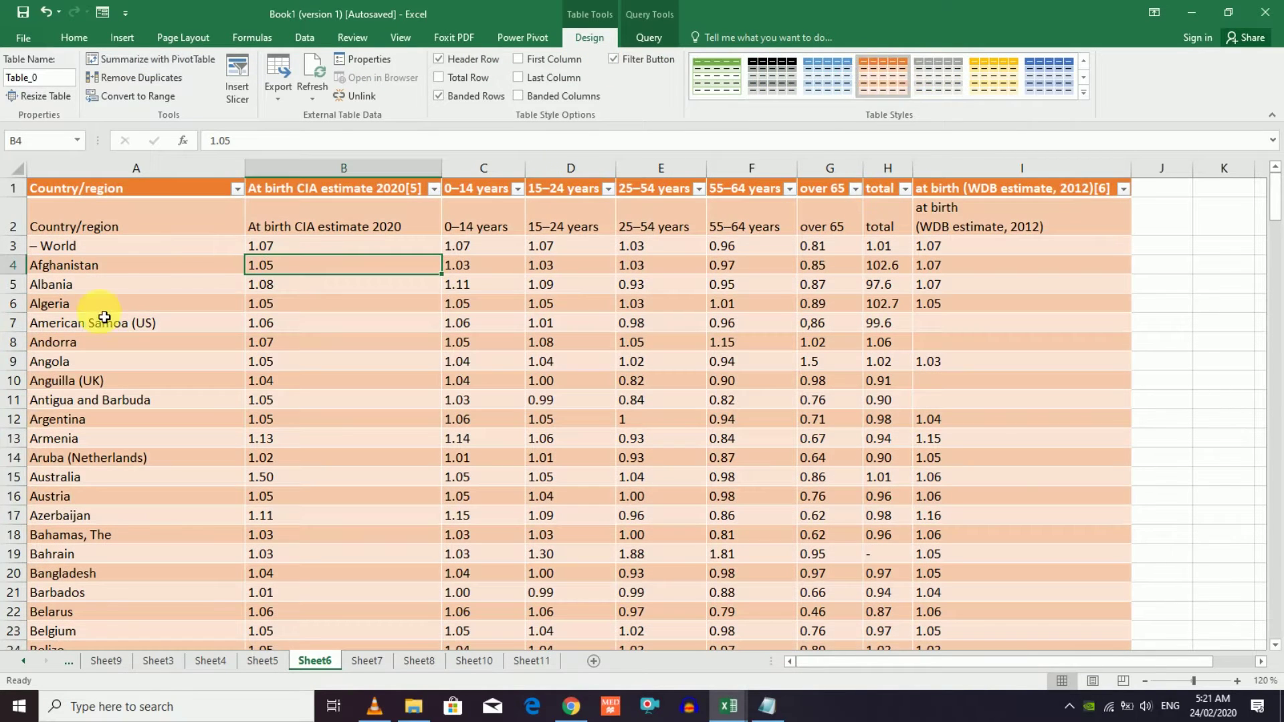
- Look over the table's Query options and country rows, then select empty cell J2
left_click(192, 347)
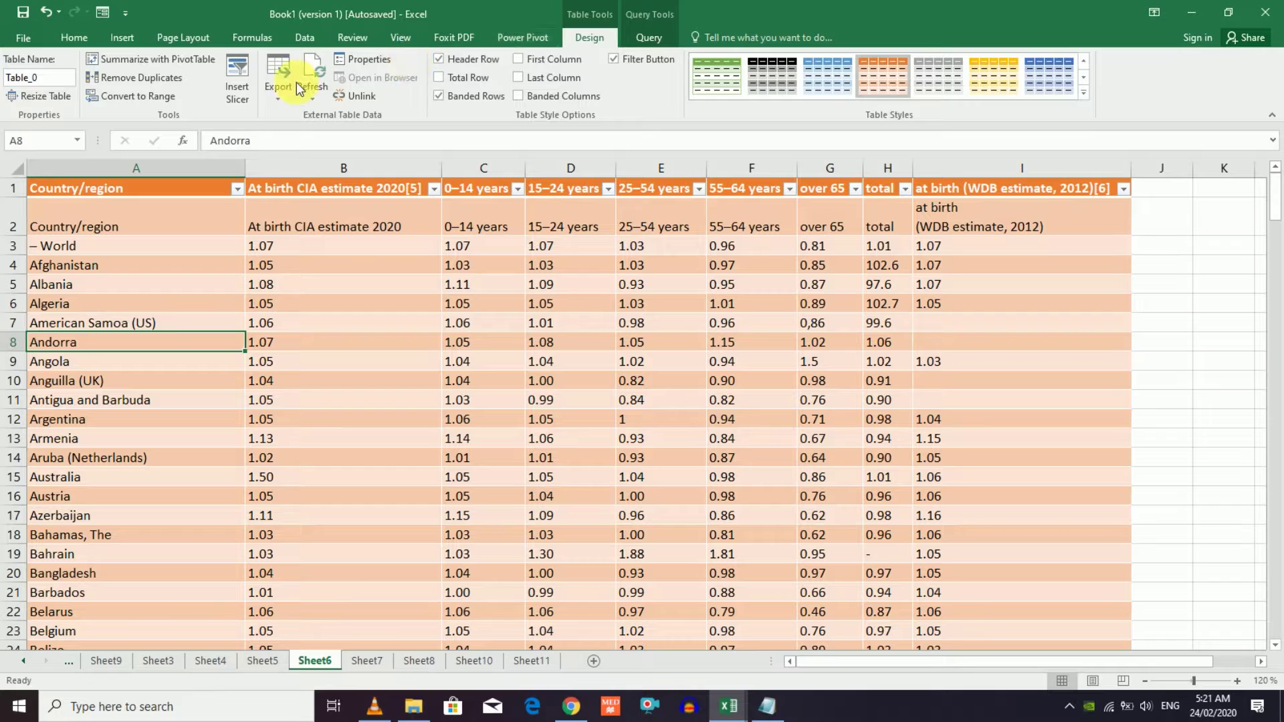
left_click(660, 40)
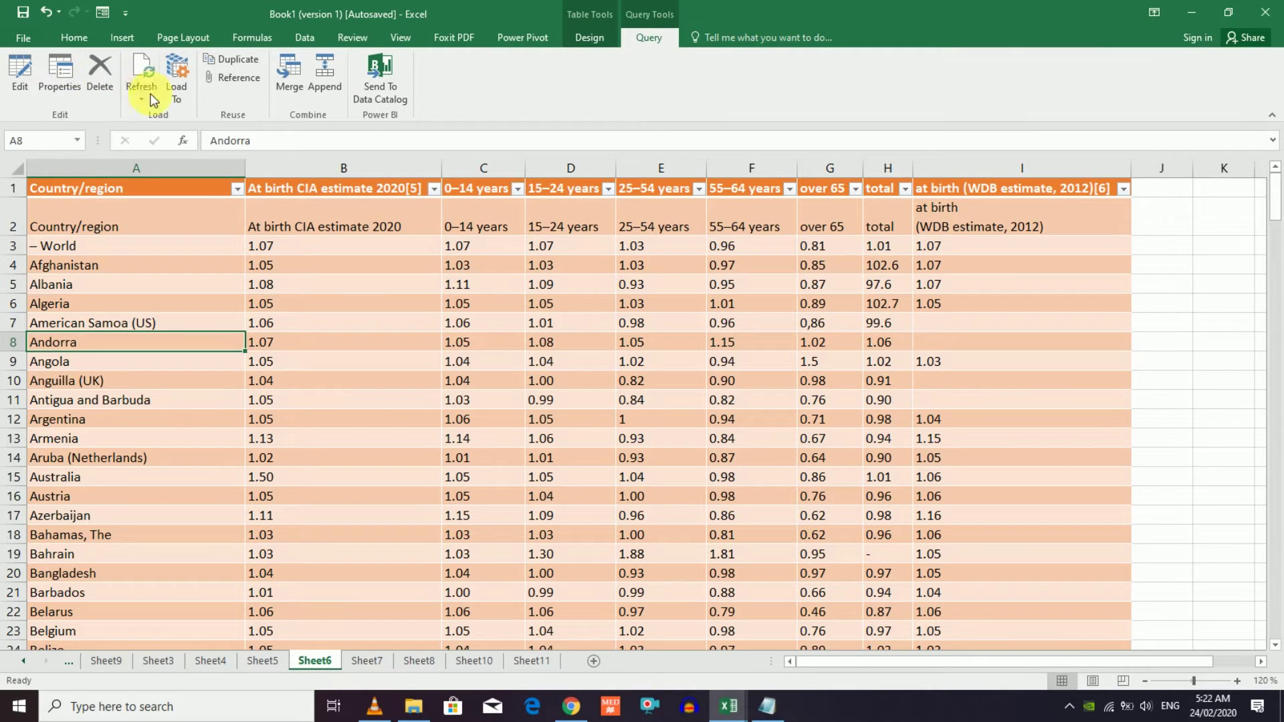
left_click(217, 247)
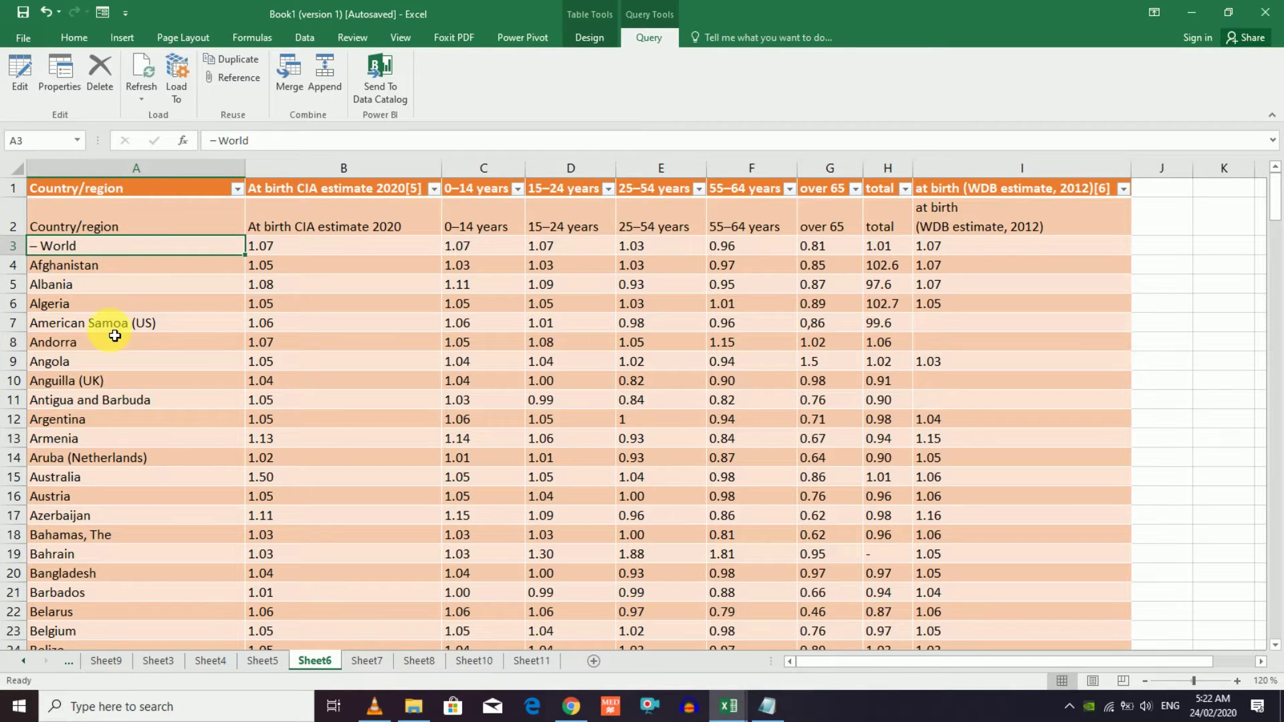
scroll(461, 263, "down", 2)
scroll(461, 263, "up", 2)
left_click(1171, 215)
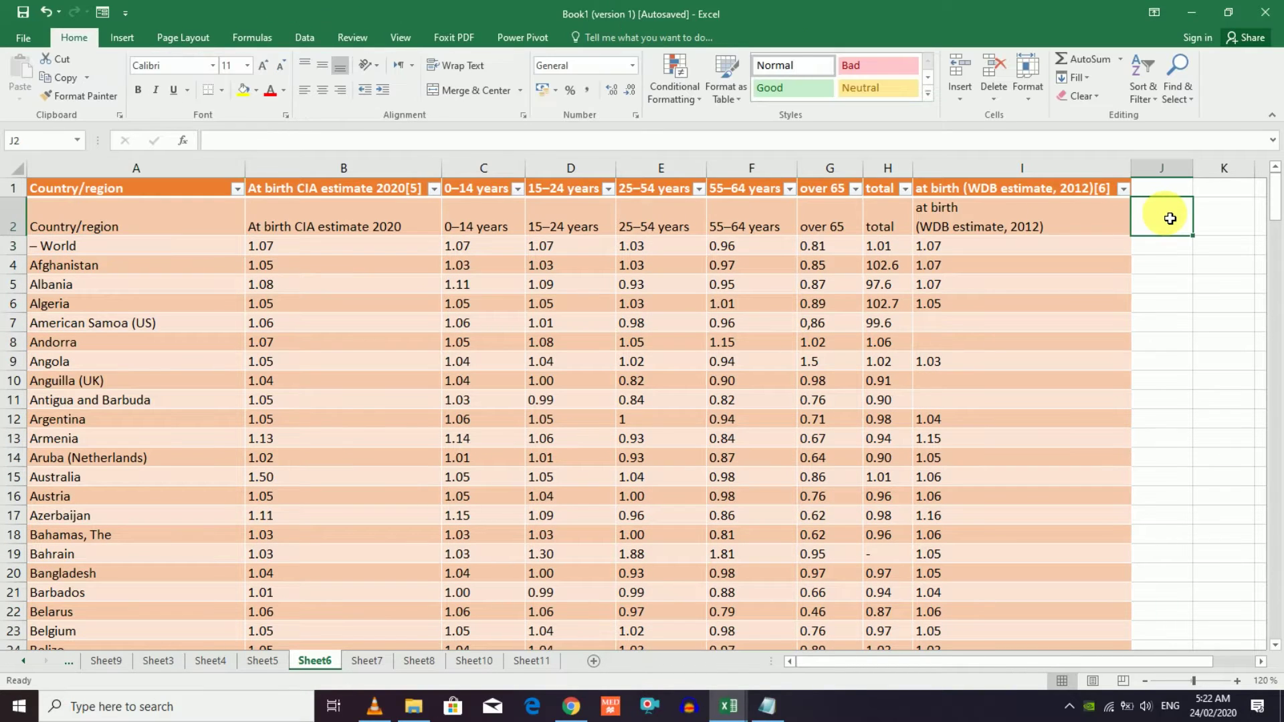
- Select the column J values and country names, then Sheet7's population column J
left_click_drag(1170, 215, 1181, 401)
left_click_drag(119, 256, 123, 493)
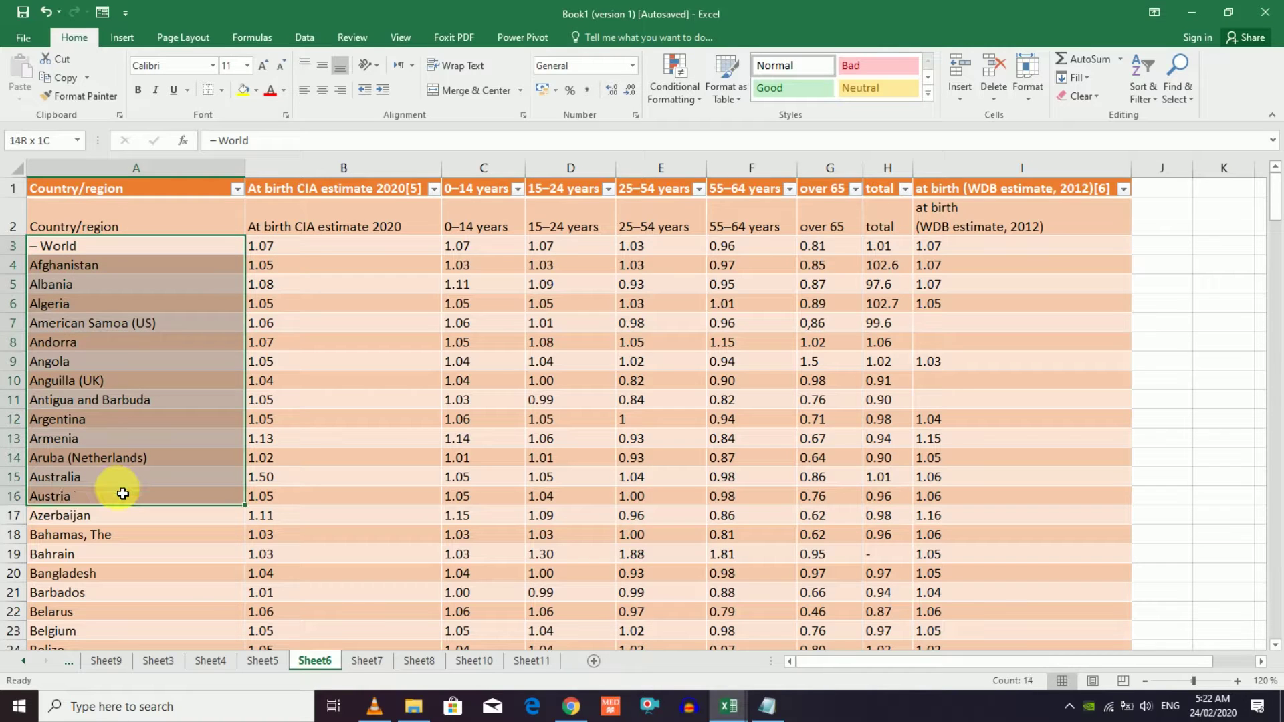
left_click_drag(1163, 215, 1178, 400)
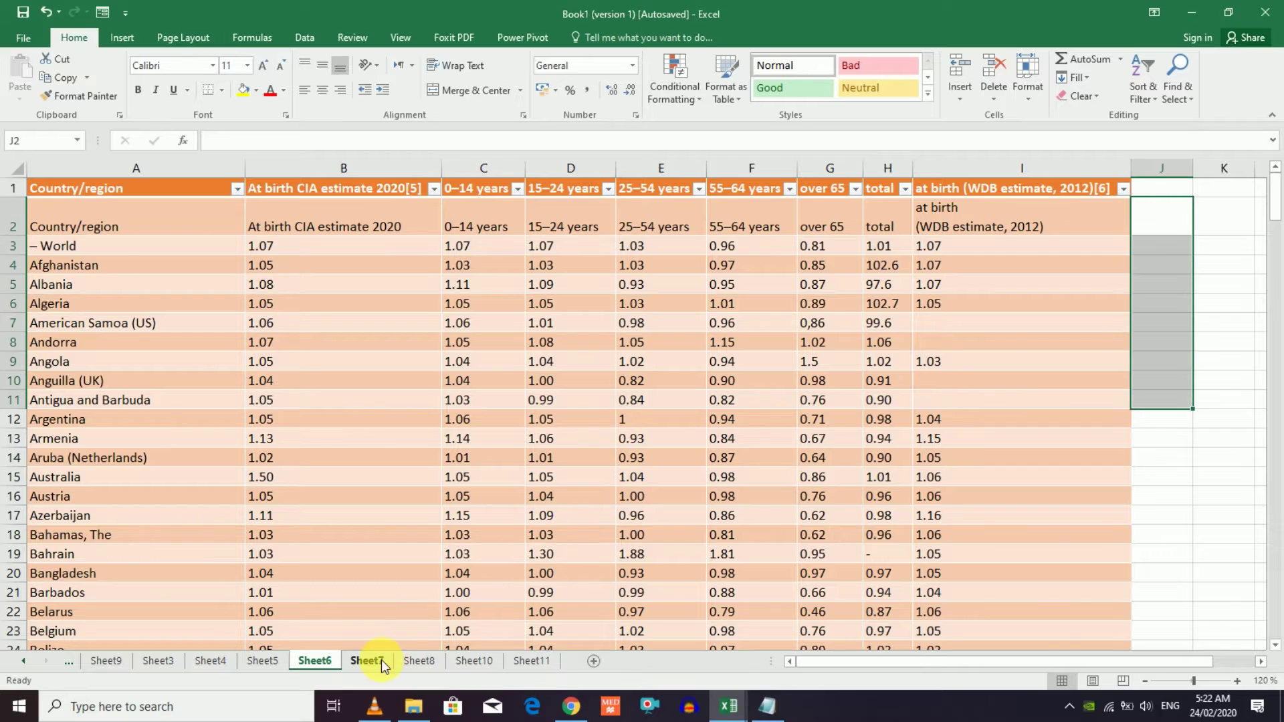
left_click(372, 660)
left_click(995, 222)
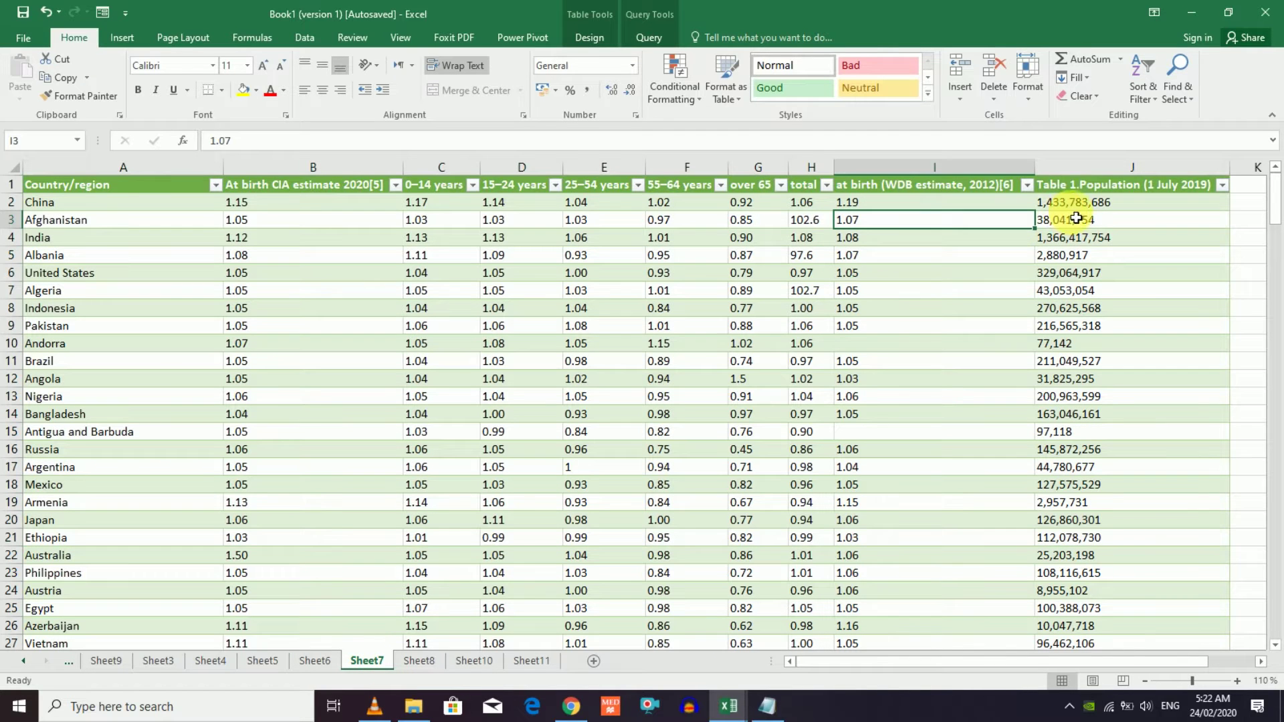
mouse_move(1073, 201)
left_mouse_down()
mouse_move(1078, 429)
mouse_move(1092, 415)
left_mouse_up()
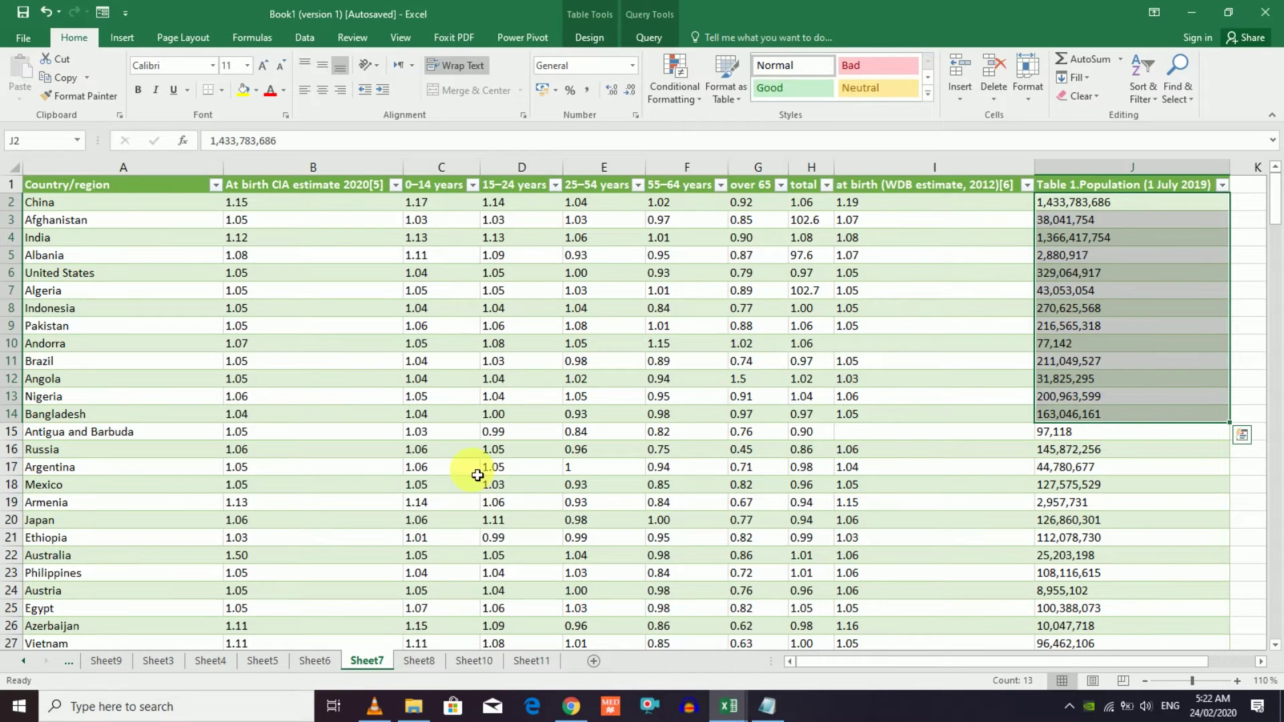
- Delete Sheet7 permanently from the workbook
right_click(367, 661)
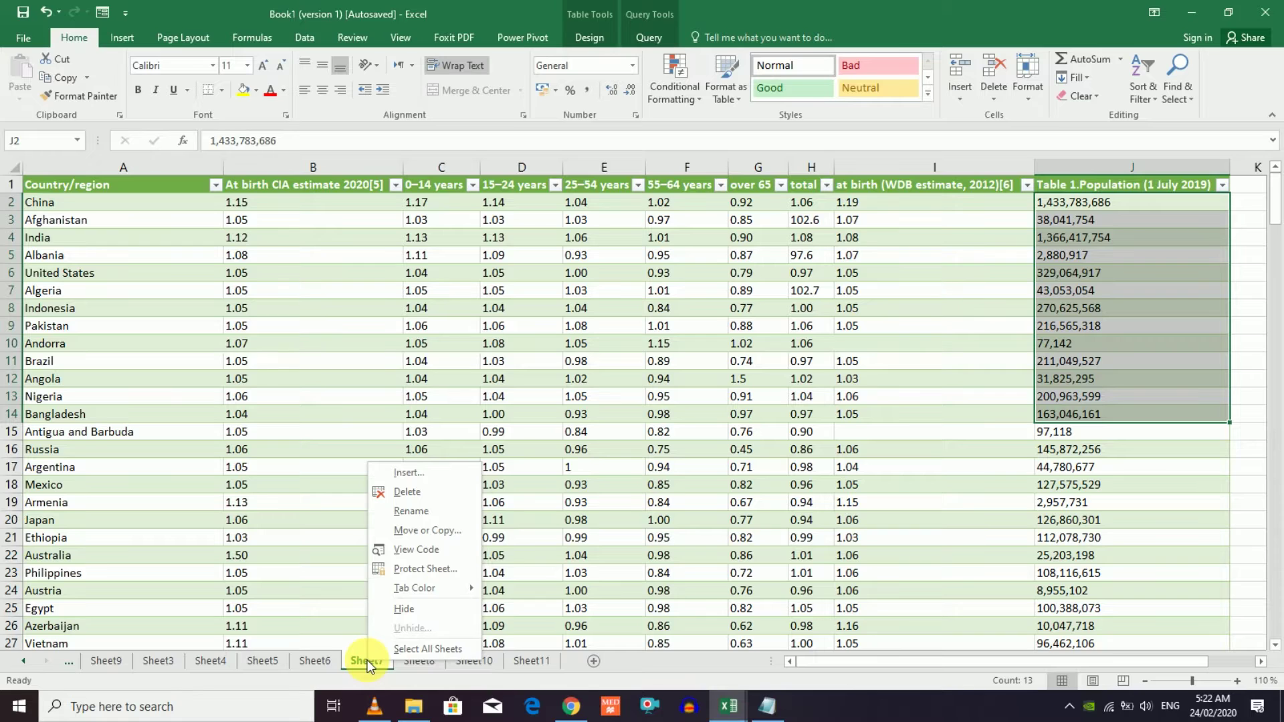
left_click(399, 492)
left_click(611, 400)
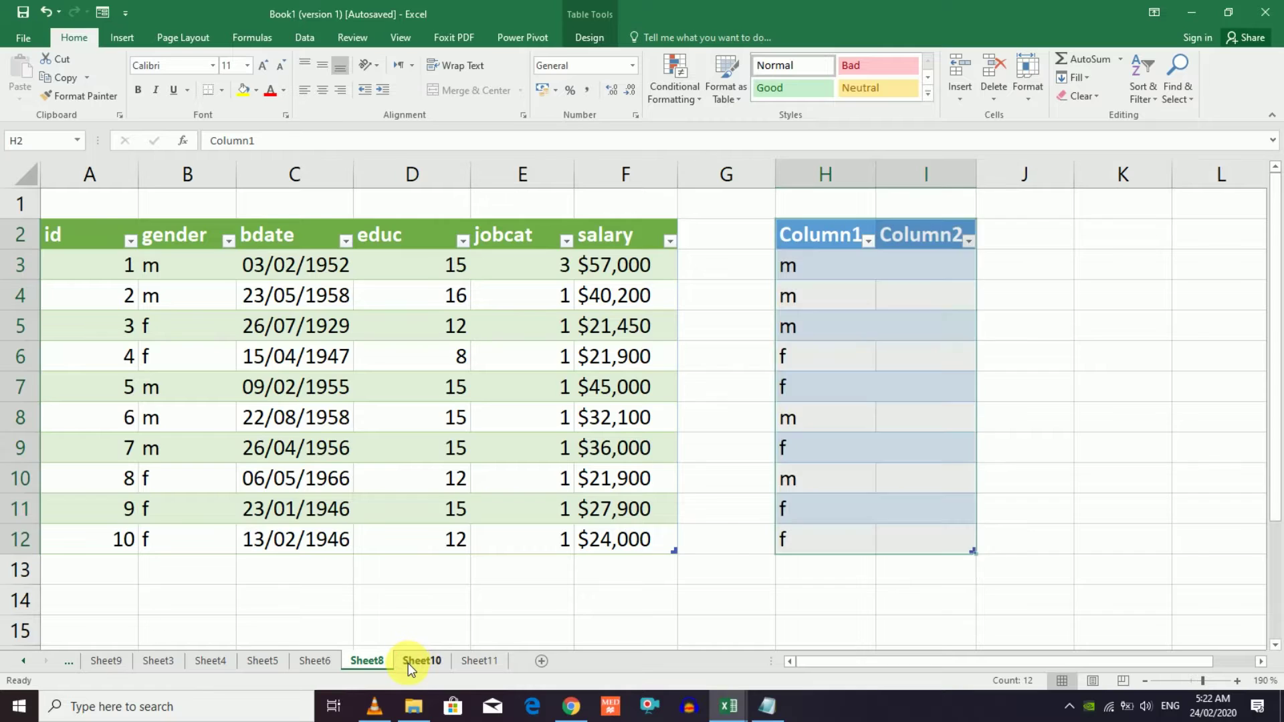
- Browse Sheet10, Sheet11, Sheet8, Sheet6 and the empty Sheet5, ending on Sheet4
left_click(408, 663)
left_click(480, 658)
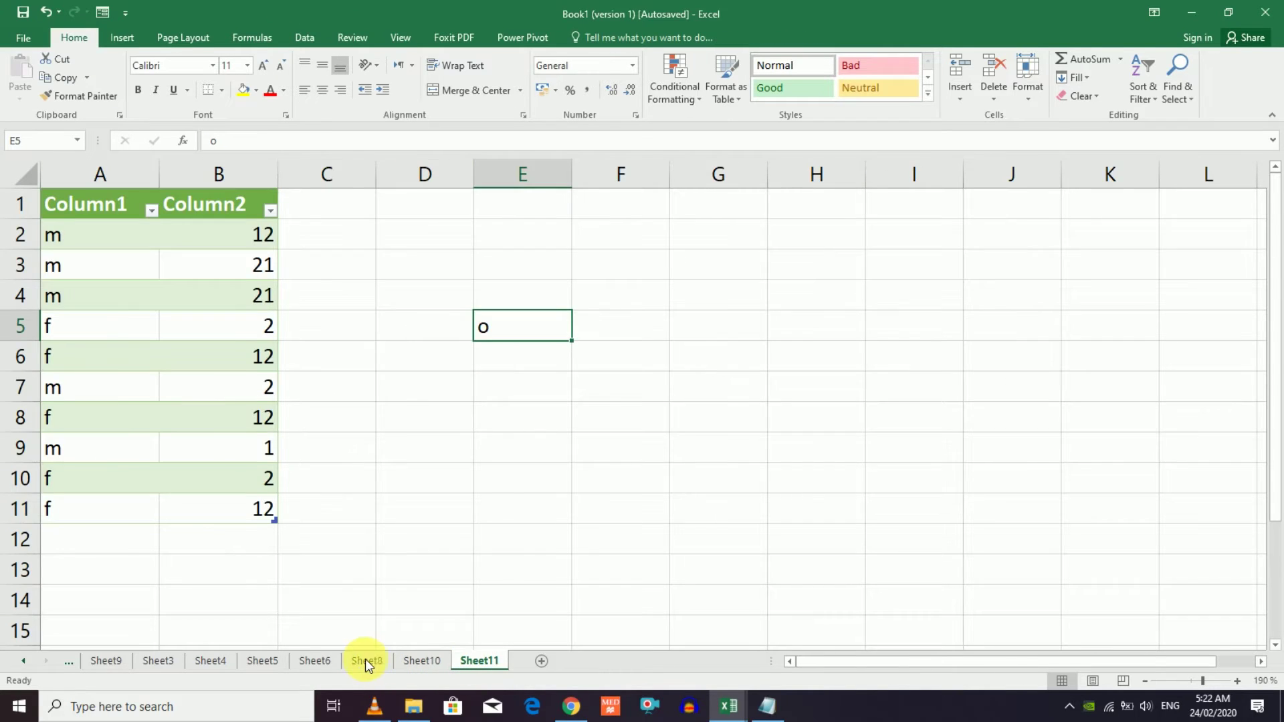
left_click(366, 661)
left_click(314, 660)
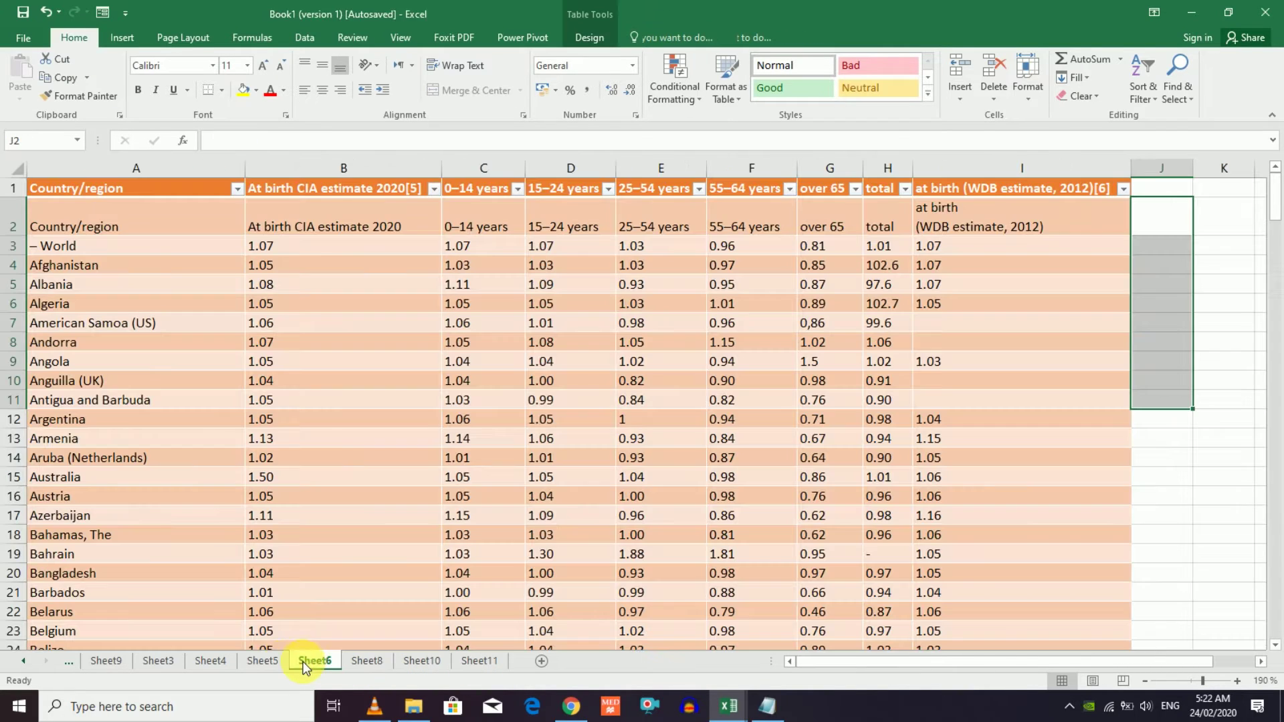
left_click(250, 659)
left_click(219, 661)
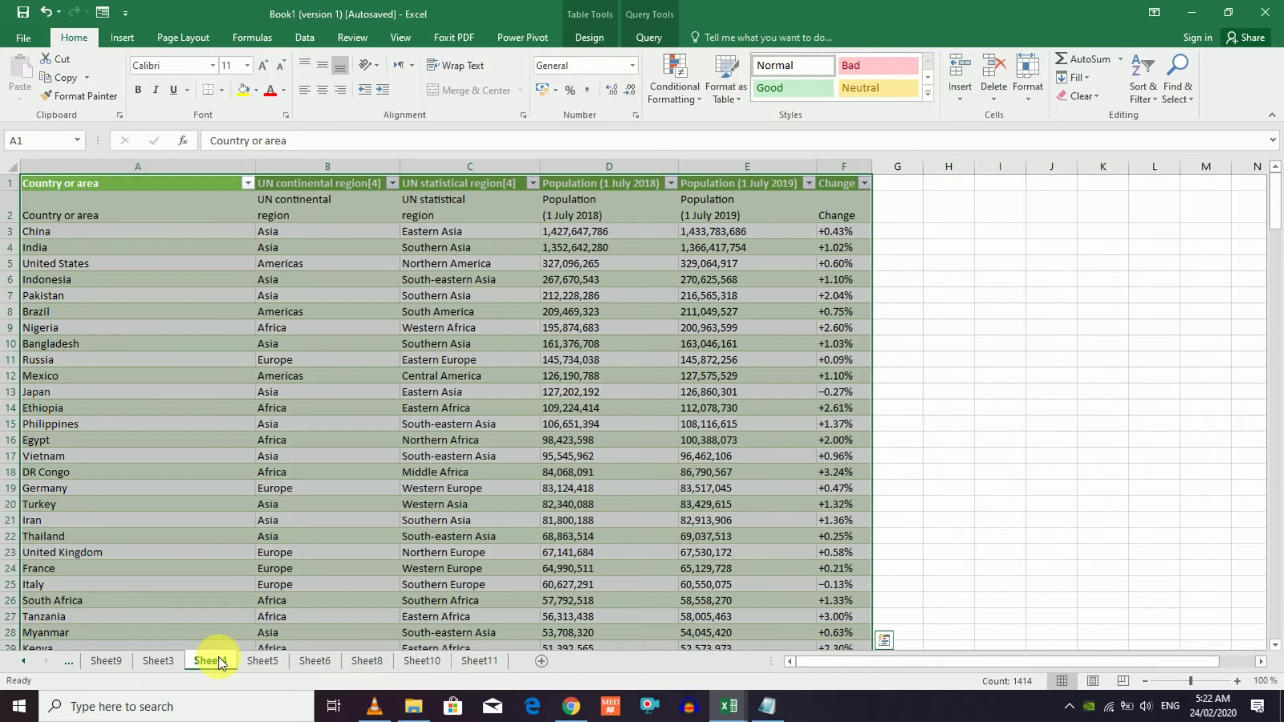
- On Sheet4, select the 2019 population column E2:E24 and the China, India and United States names
left_click(722, 343)
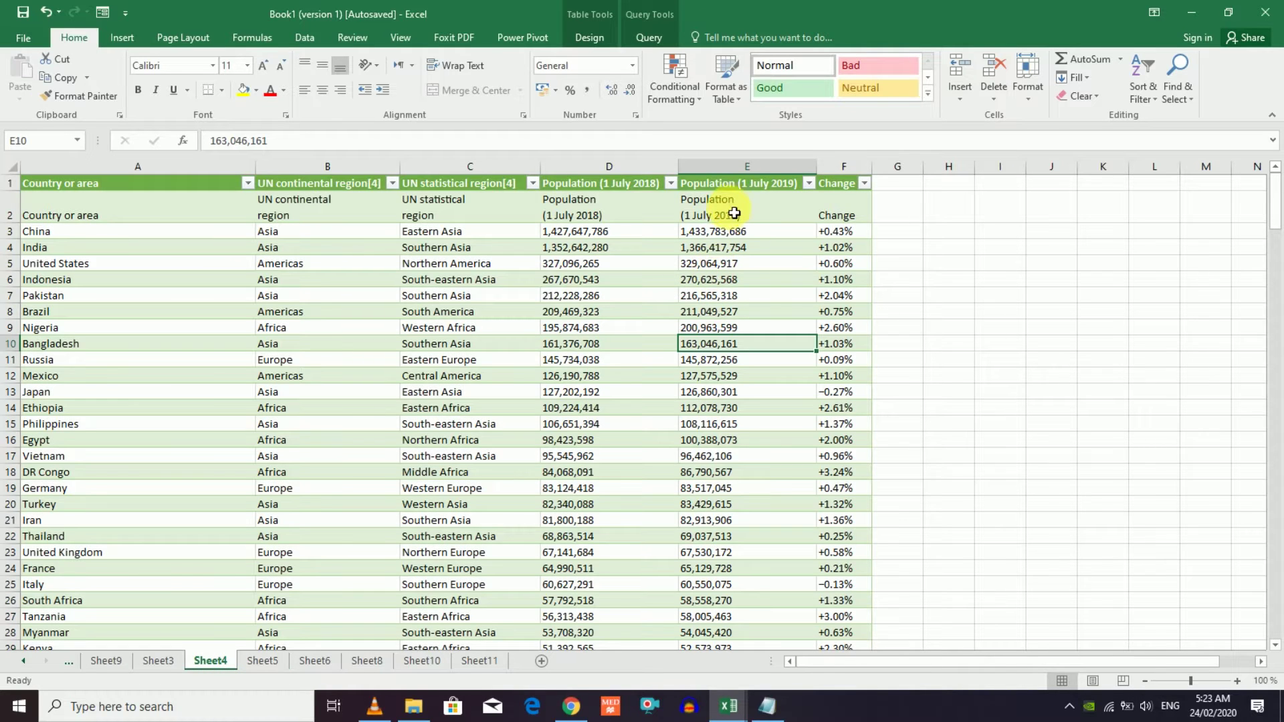
left_click_drag(736, 213, 734, 559)
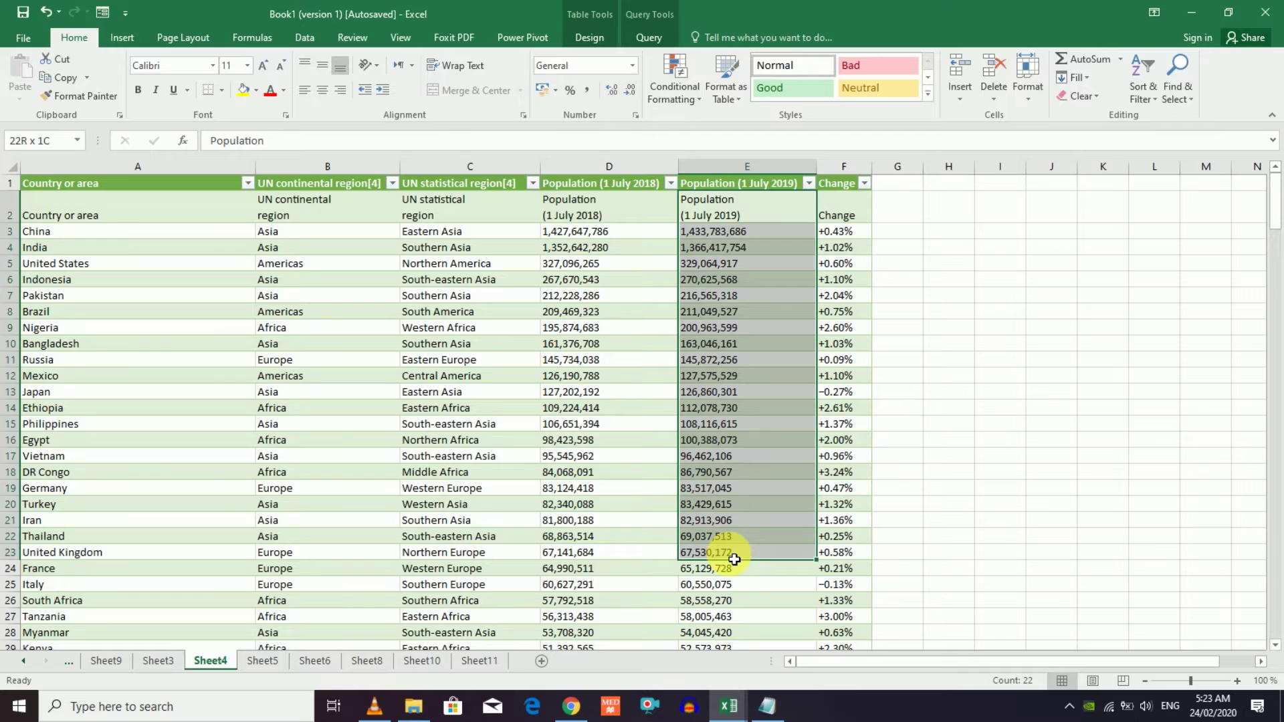
left_click_drag(734, 559, 734, 570)
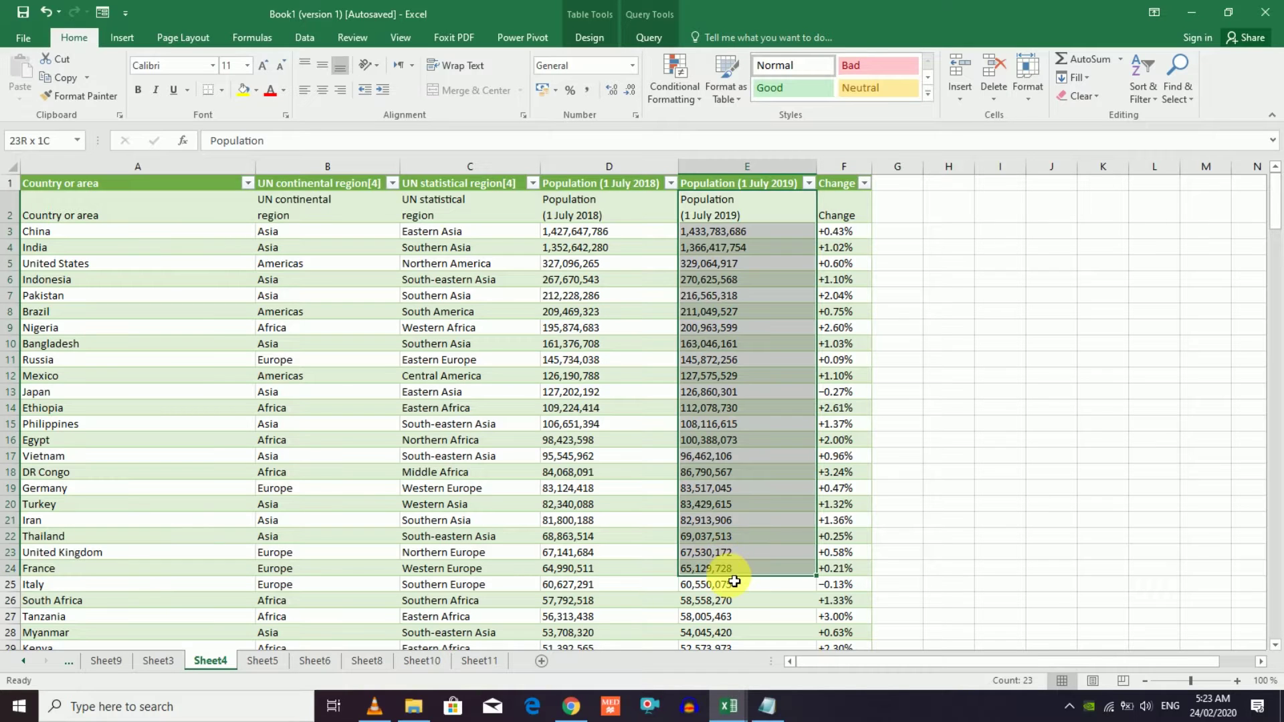
left_click(75, 231)
left_click(78, 249)
left_click(84, 266)
left_click_drag(66, 216, 59, 478)
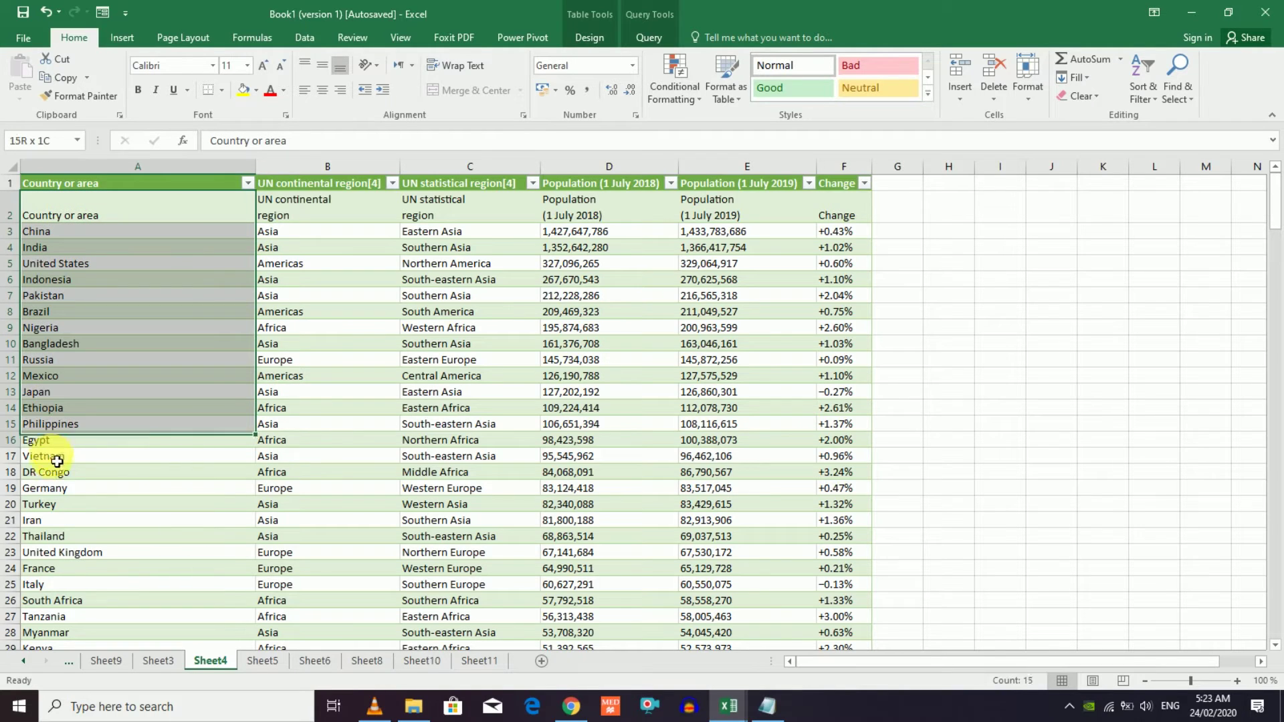
- Return to the Sheet6 country table and inspect the Afghanistan, Andorra and Albania cells
left_click(404, 661)
left_click(366, 661)
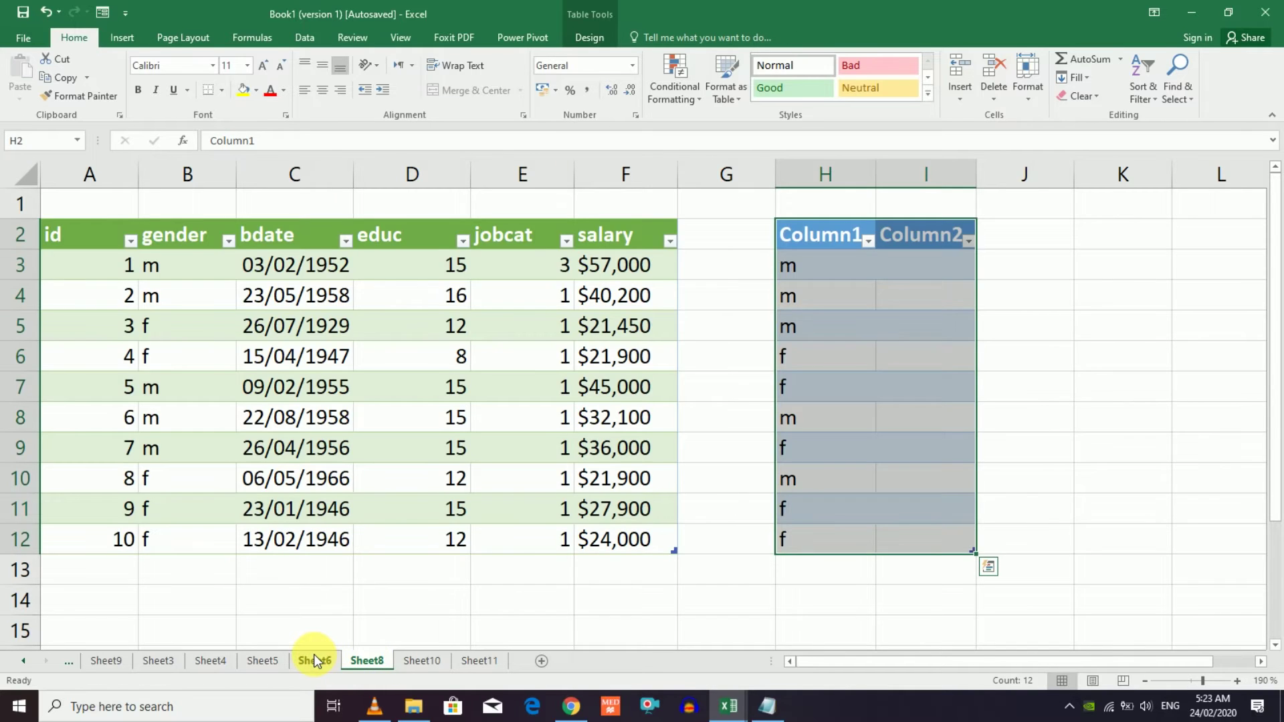
left_click(314, 661)
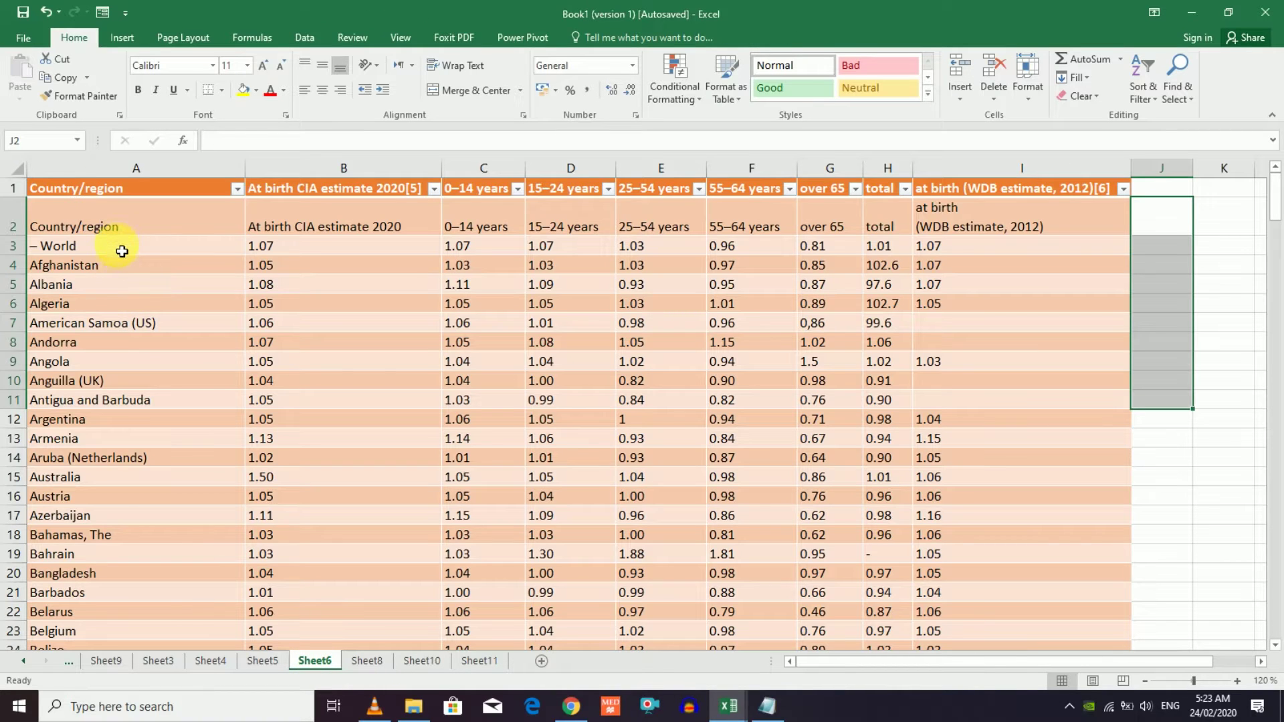
left_click_drag(122, 252, 123, 419)
left_click(86, 340)
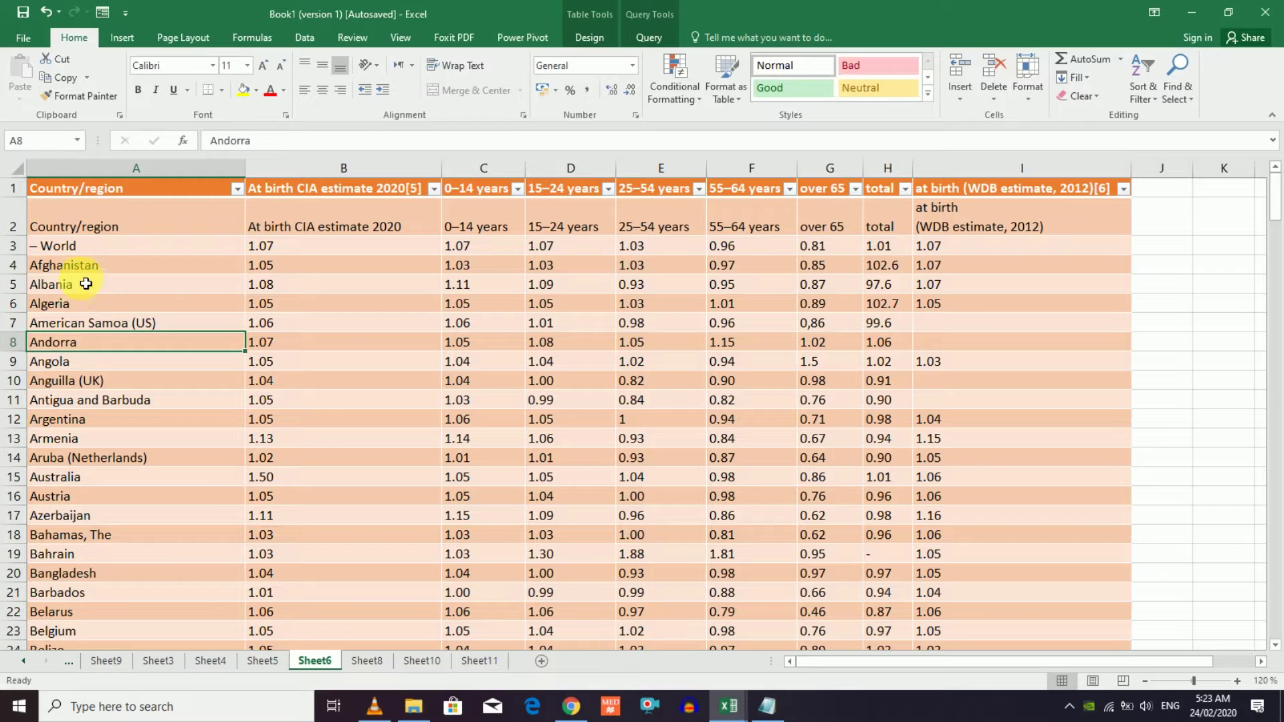
double_click(86, 265)
left_click_drag(100, 264, 47, 266)
double_click(67, 285)
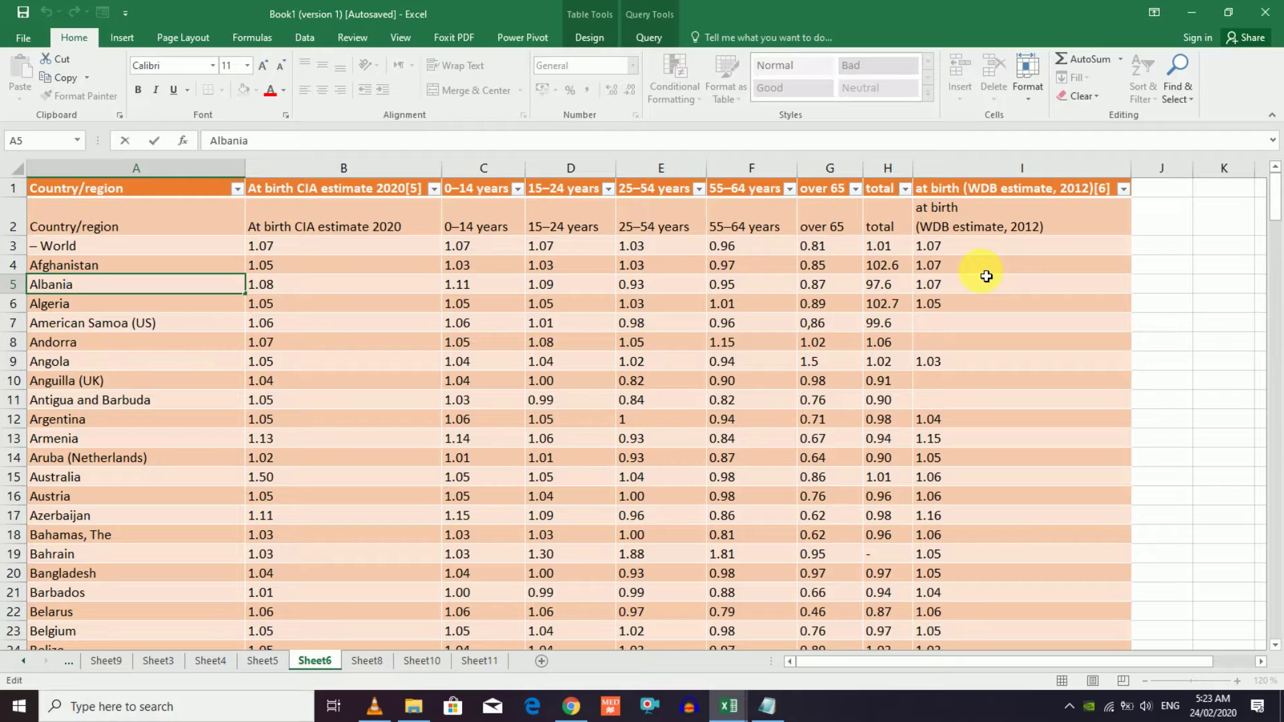
- Select cells I4, J3, A2, A3 and B1 on Sheet6, then begin editing C4
left_click(1002, 265)
left_click(1161, 245)
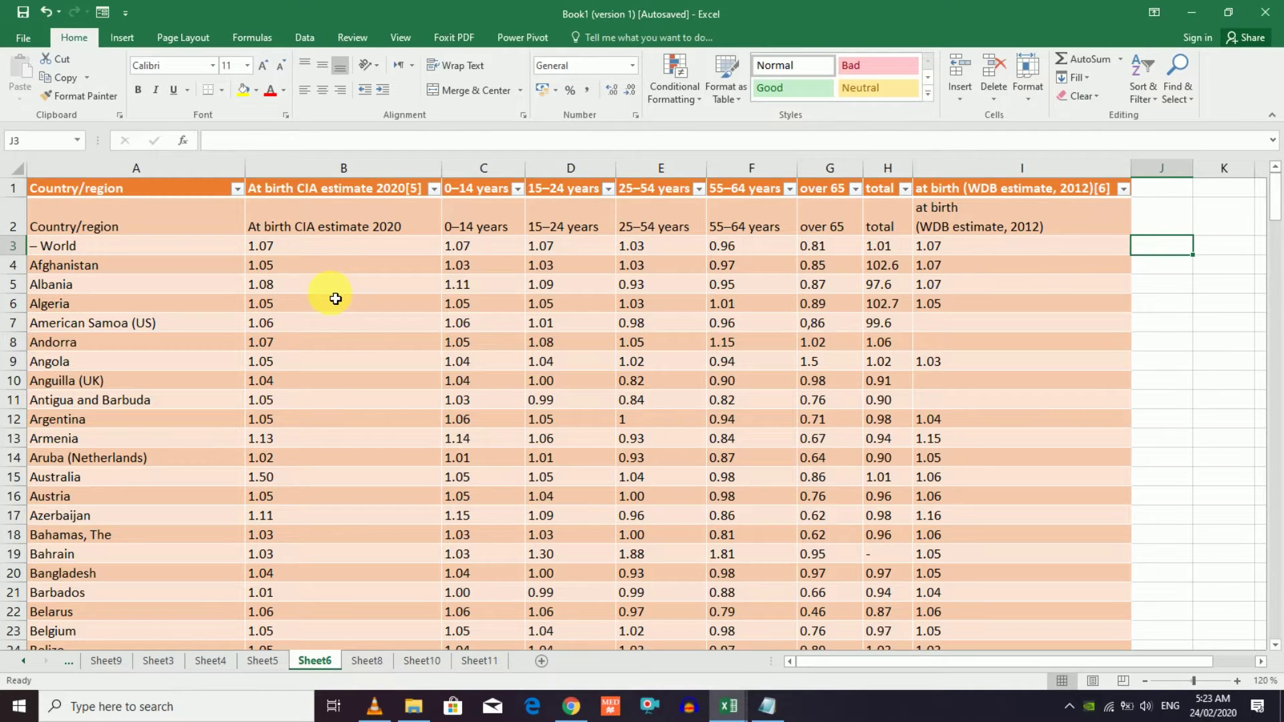
left_click(137, 231)
left_click(114, 252)
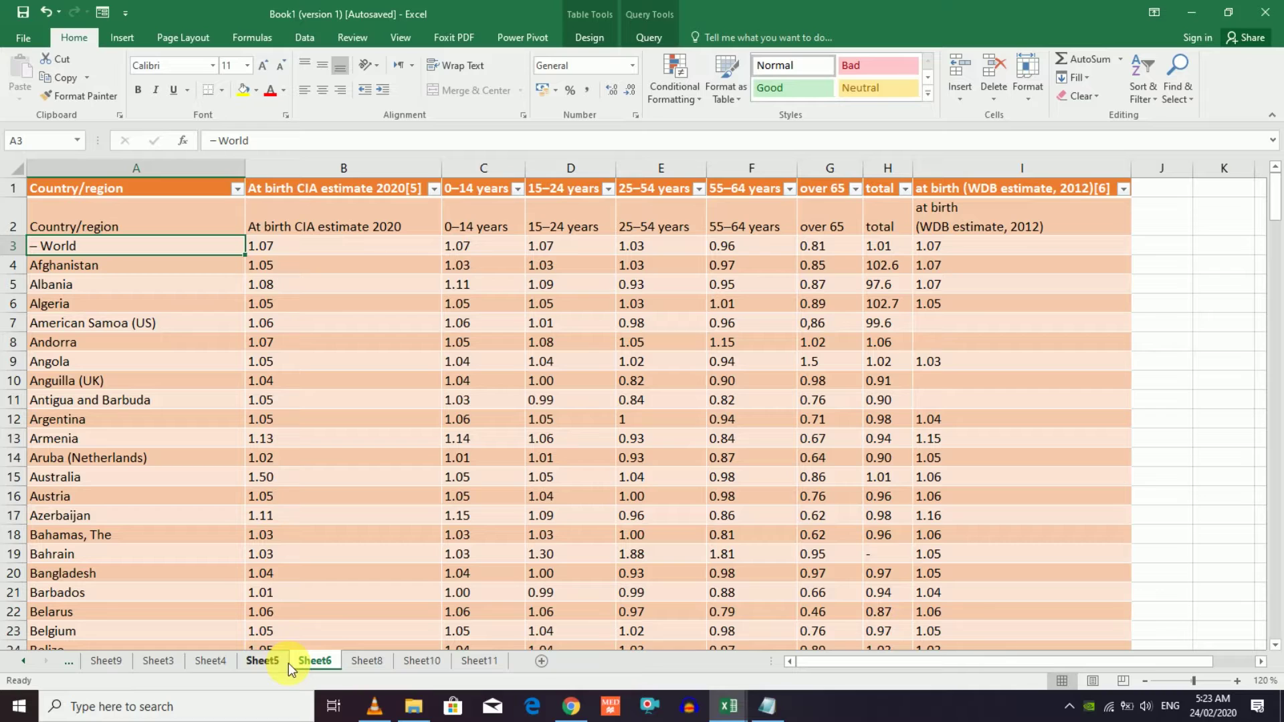
left_click(428, 289)
key("Up")
key("Up")
key("Up")
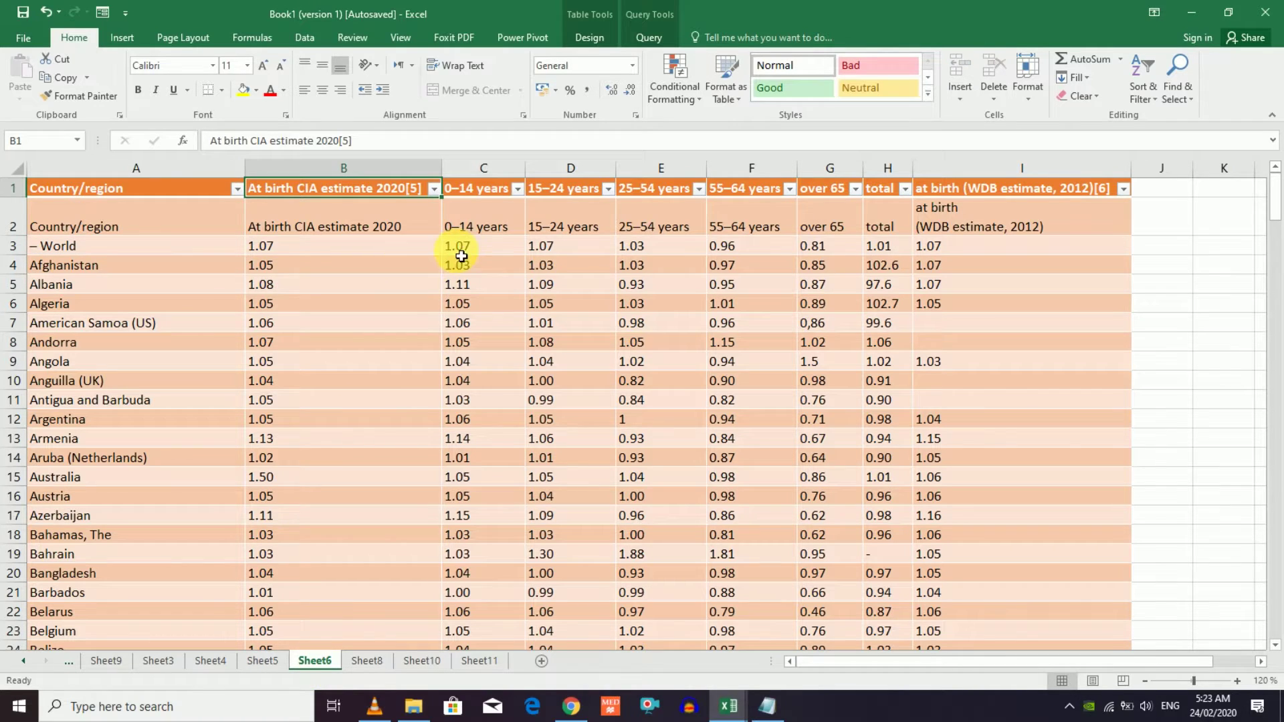
double_click(464, 263)
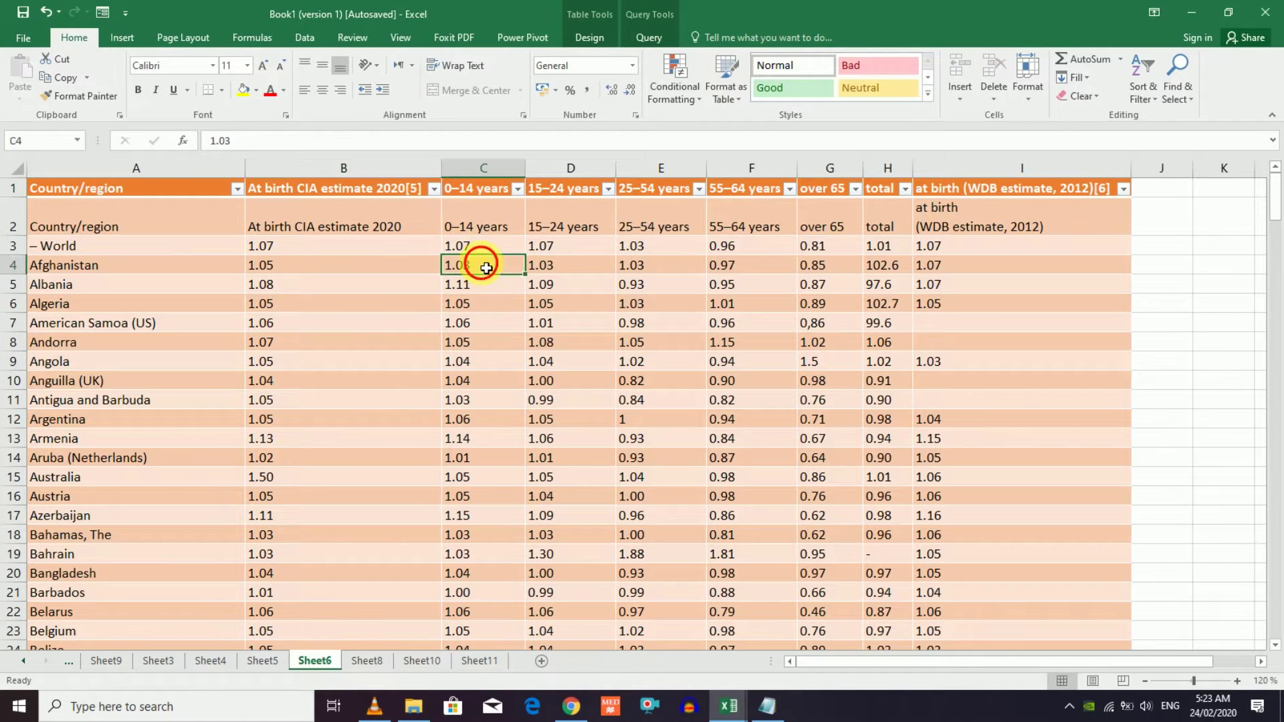
- Preview merging Table 0 from the Query tab's Merge, view the second-table list, then close without merging
left_click(658, 37)
left_click(281, 288)
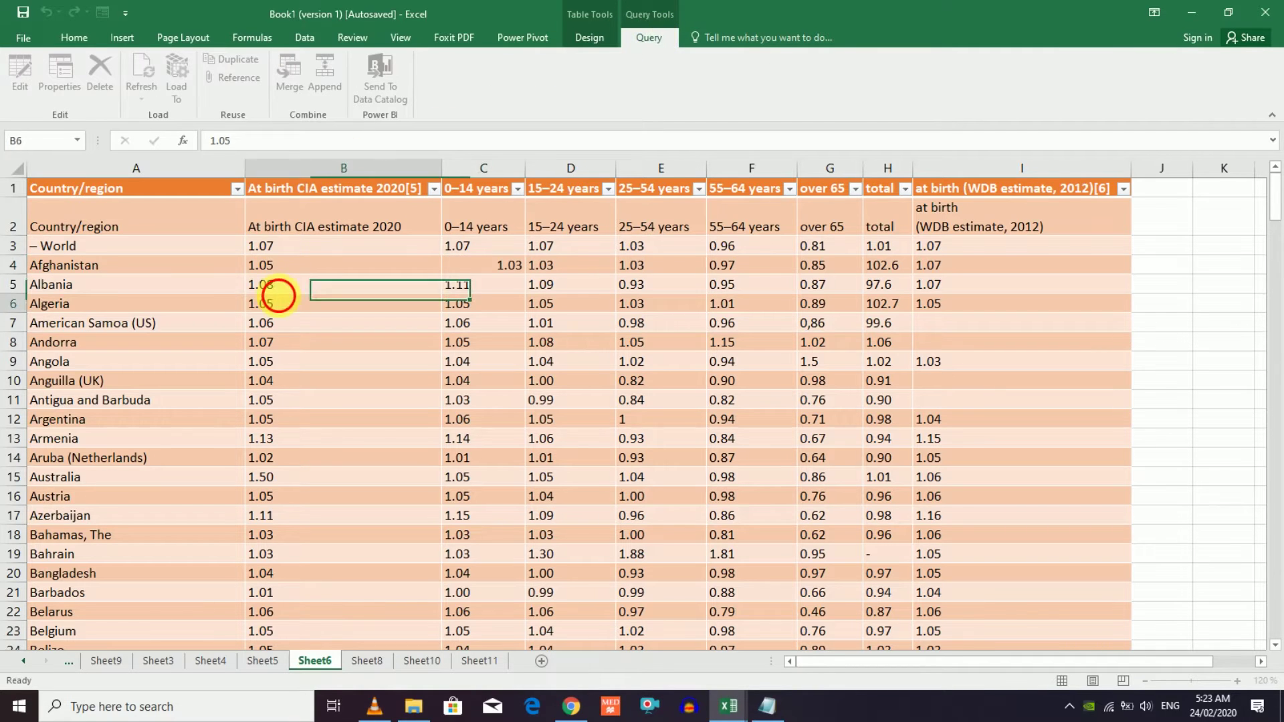
key("Up")
key("Up")
key("Up")
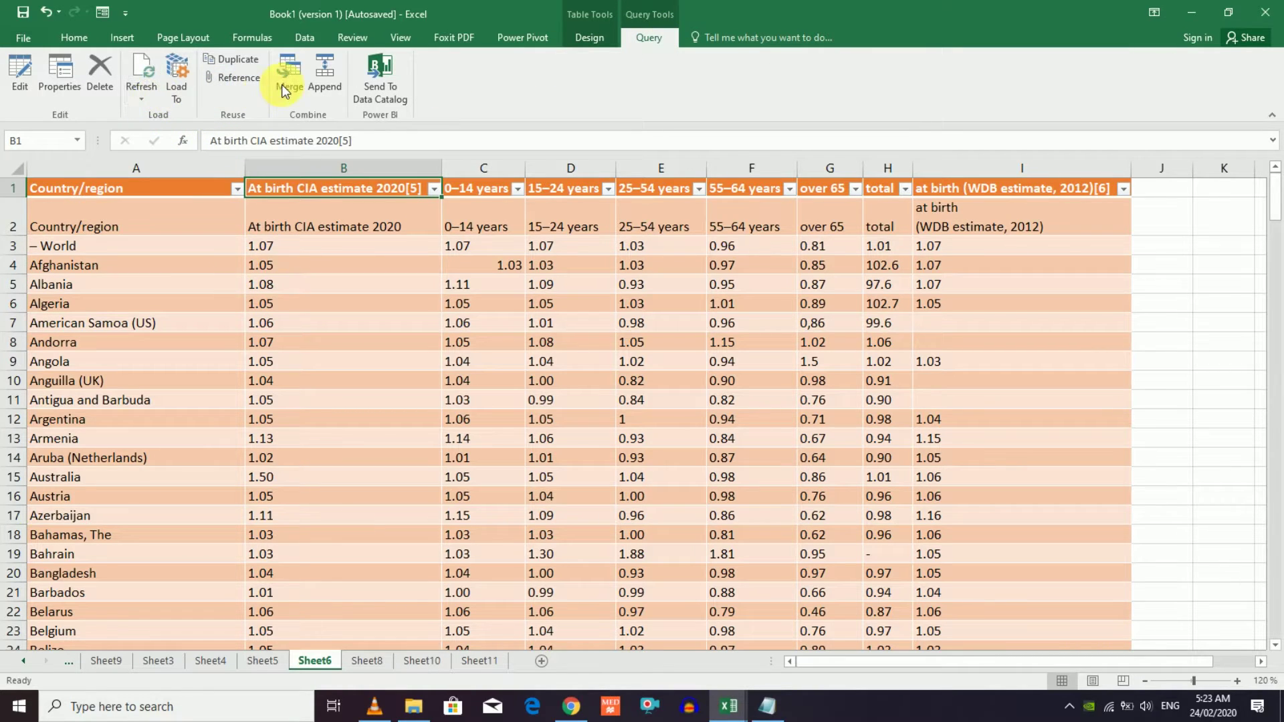
left_click(284, 84)
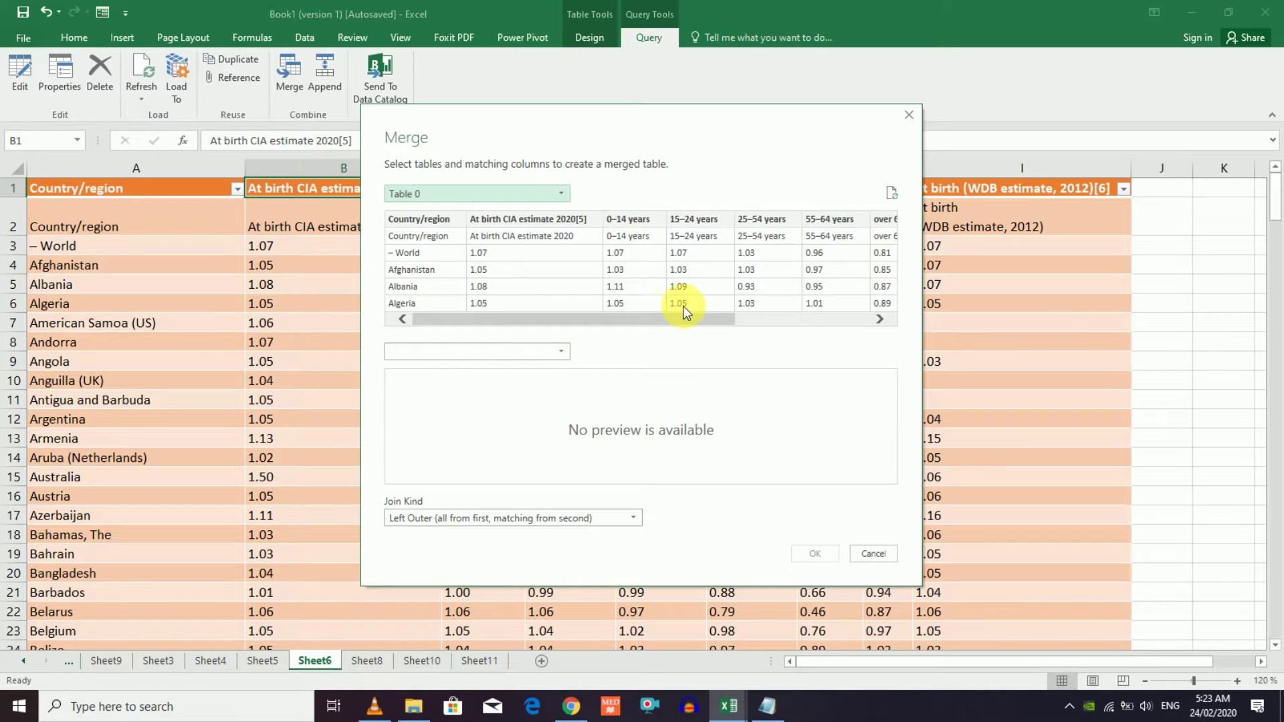
mouse_move(666, 321)
left_mouse_down()
mouse_move(808, 328)
mouse_move(599, 329)
left_mouse_up()
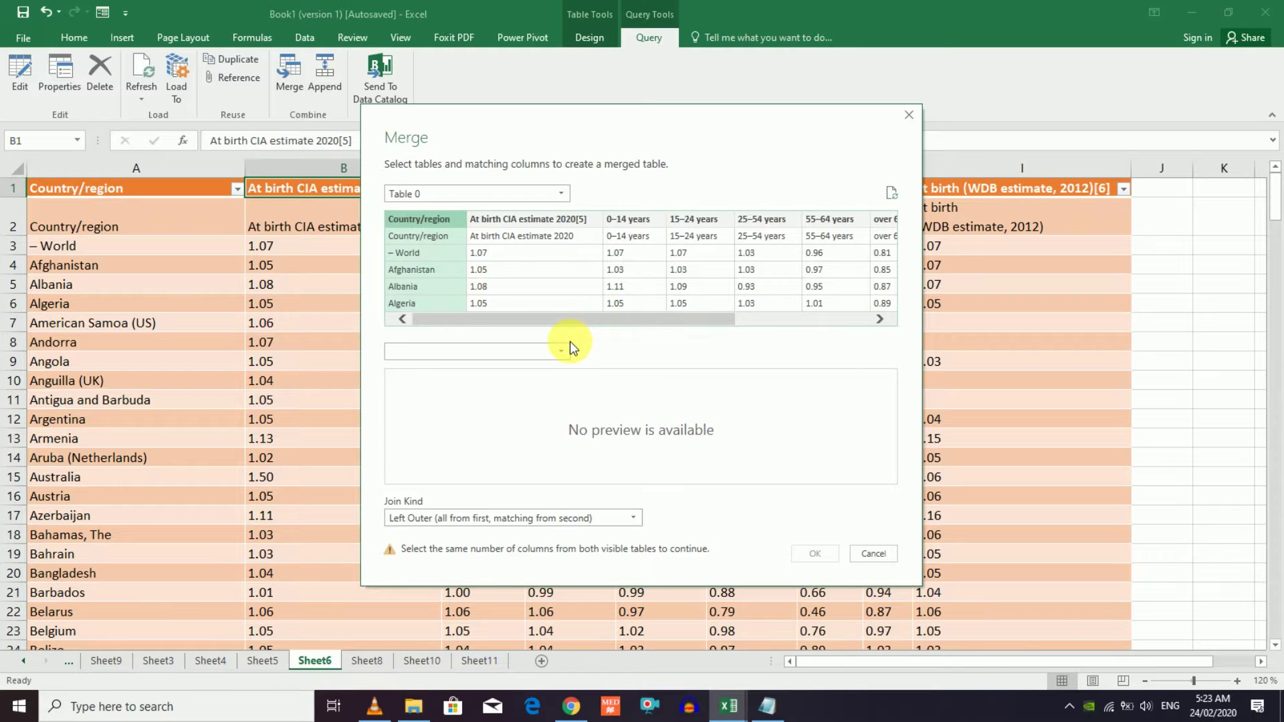
left_click(561, 355)
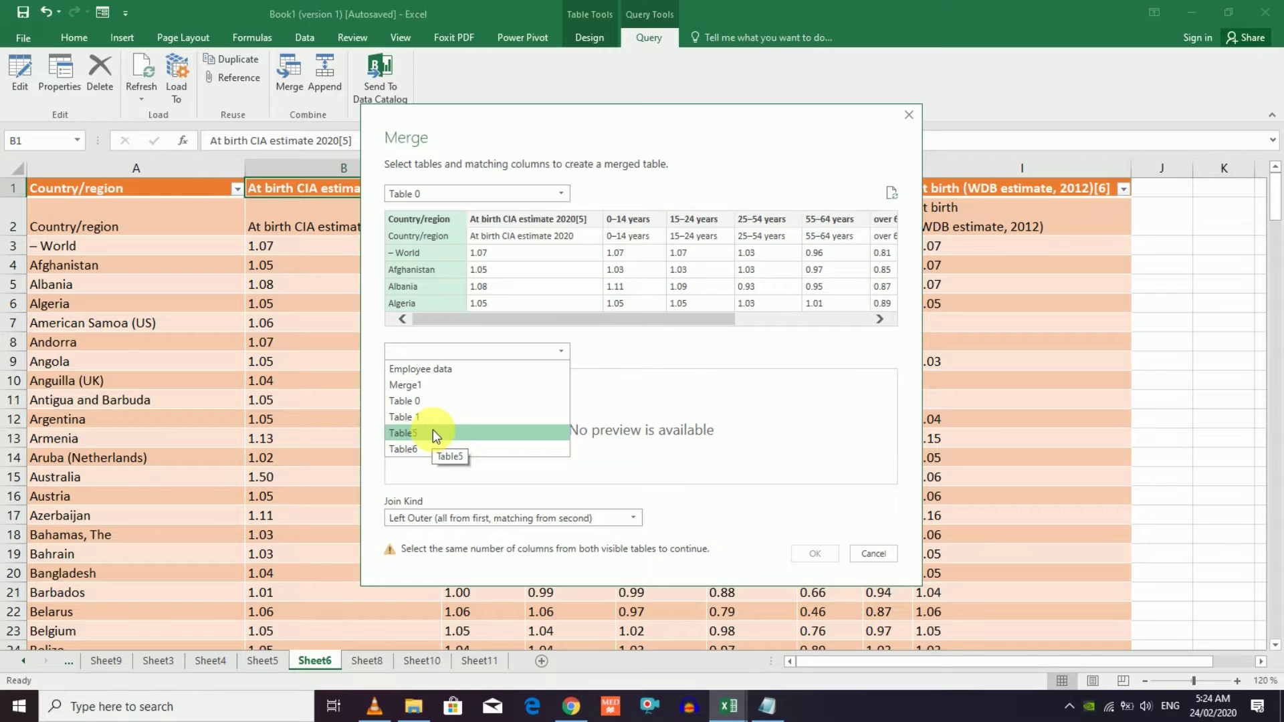
left_click(559, 350)
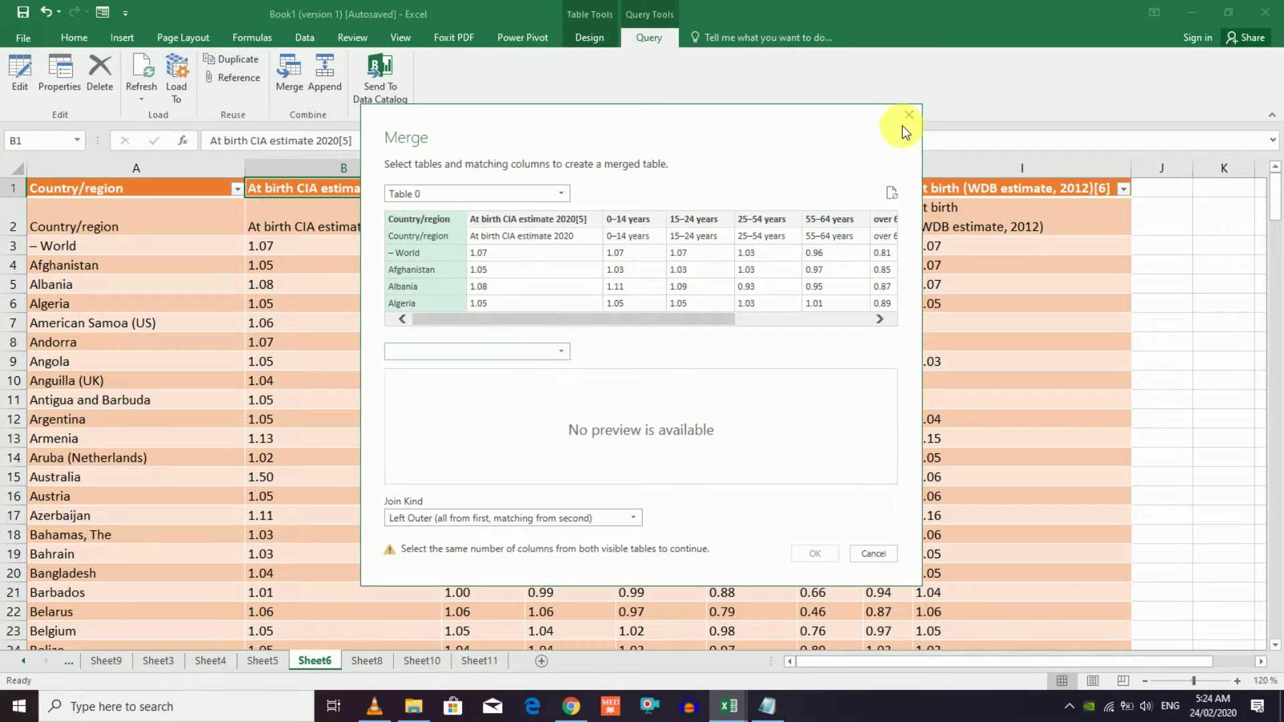
left_click(908, 115)
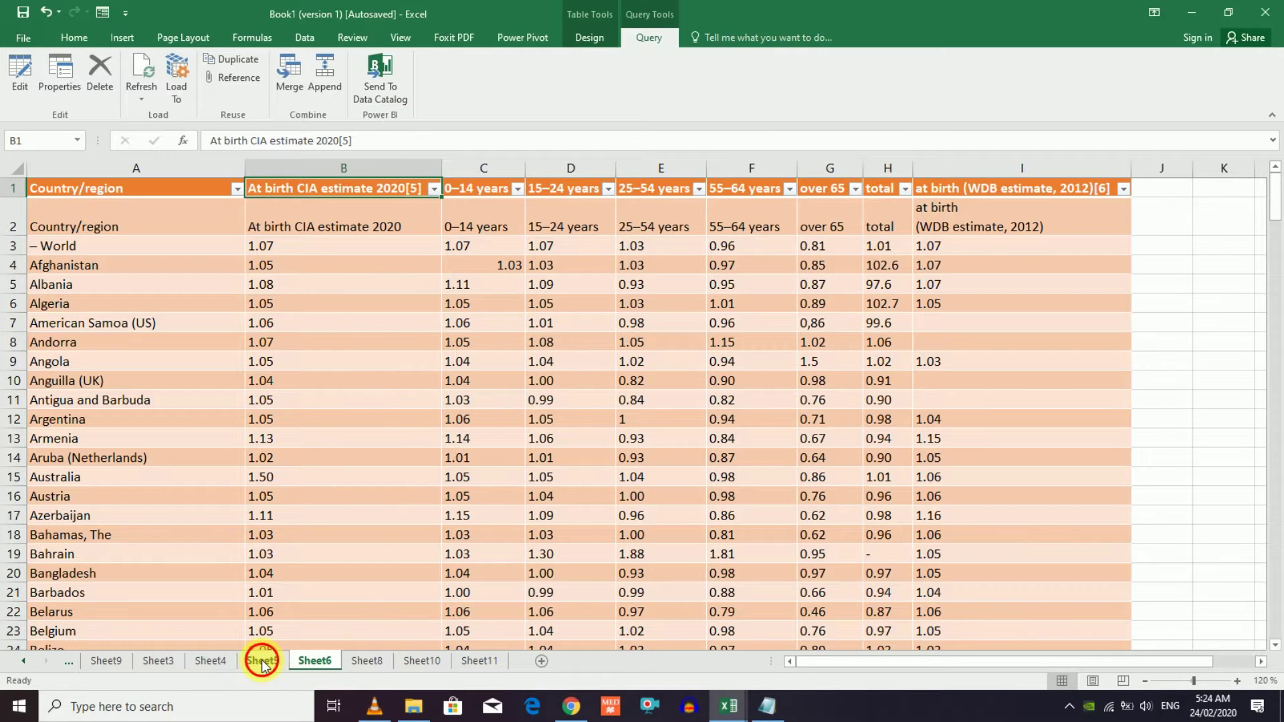
- On Sheet4, inspect the Africa, China and Population (1 July 2018) header cells
left_click(262, 659)
left_click(203, 659)
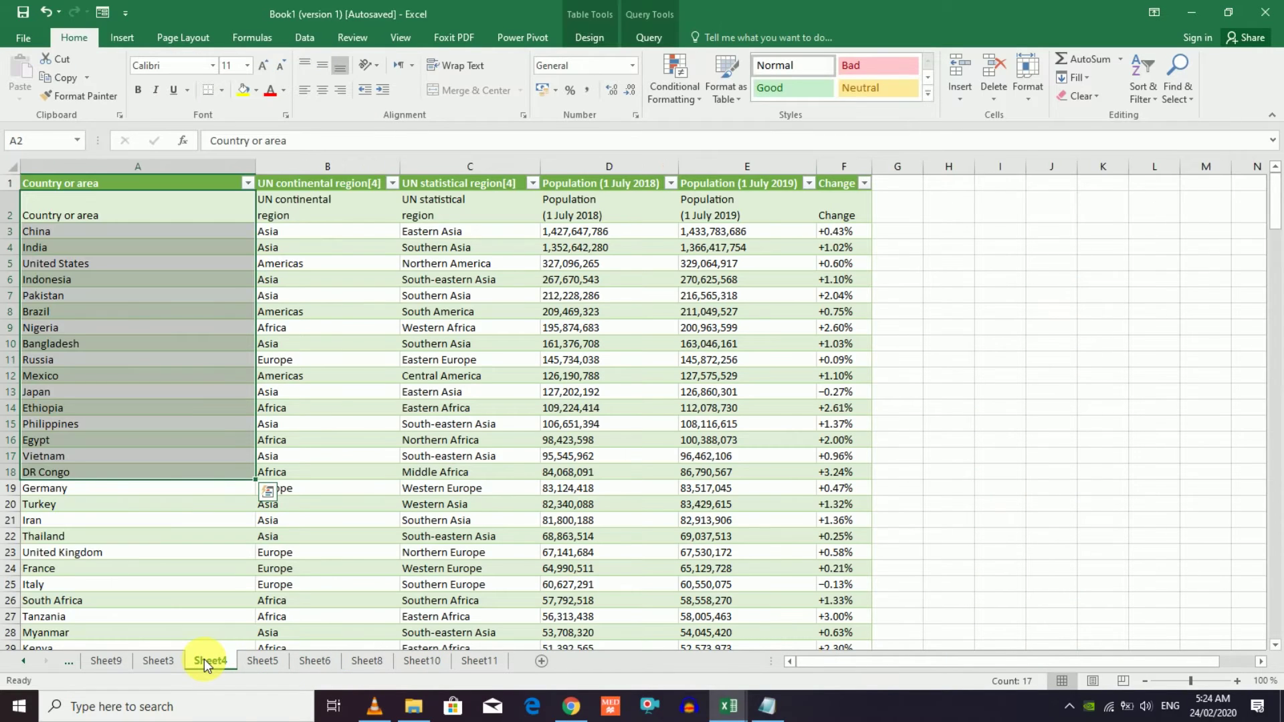
left_click(324, 415)
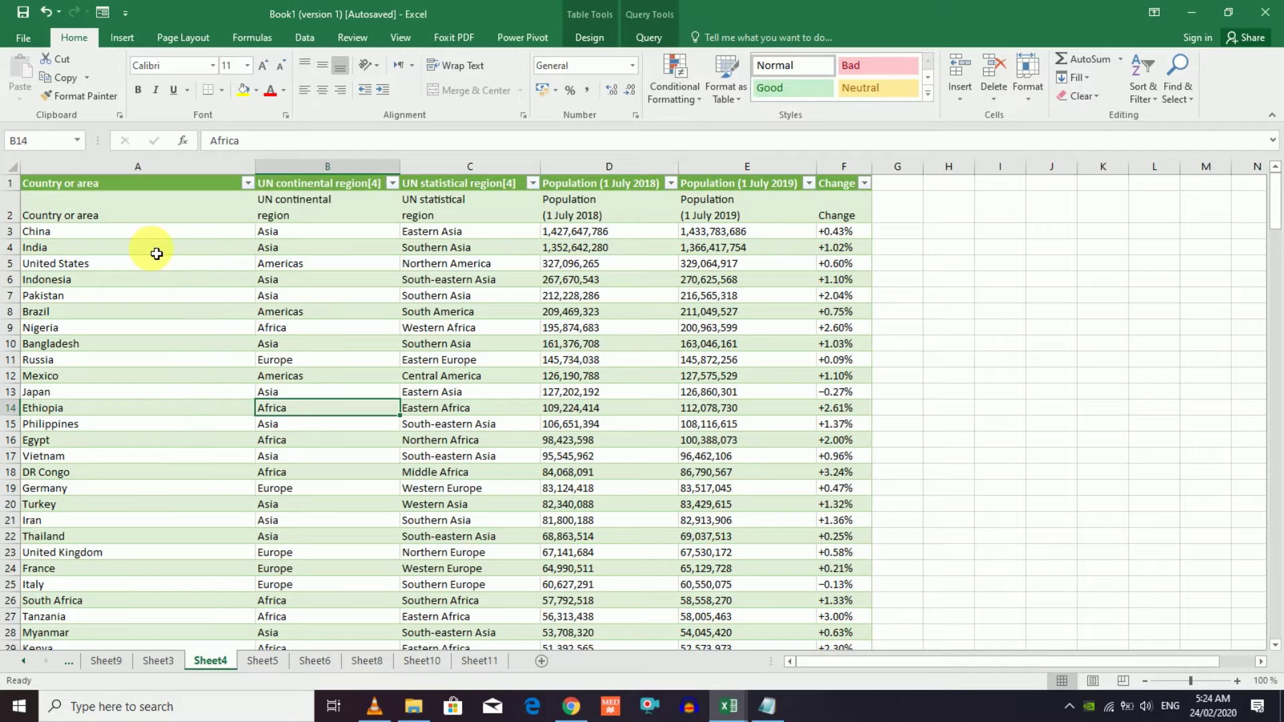
left_click(134, 232)
left_click(259, 375)
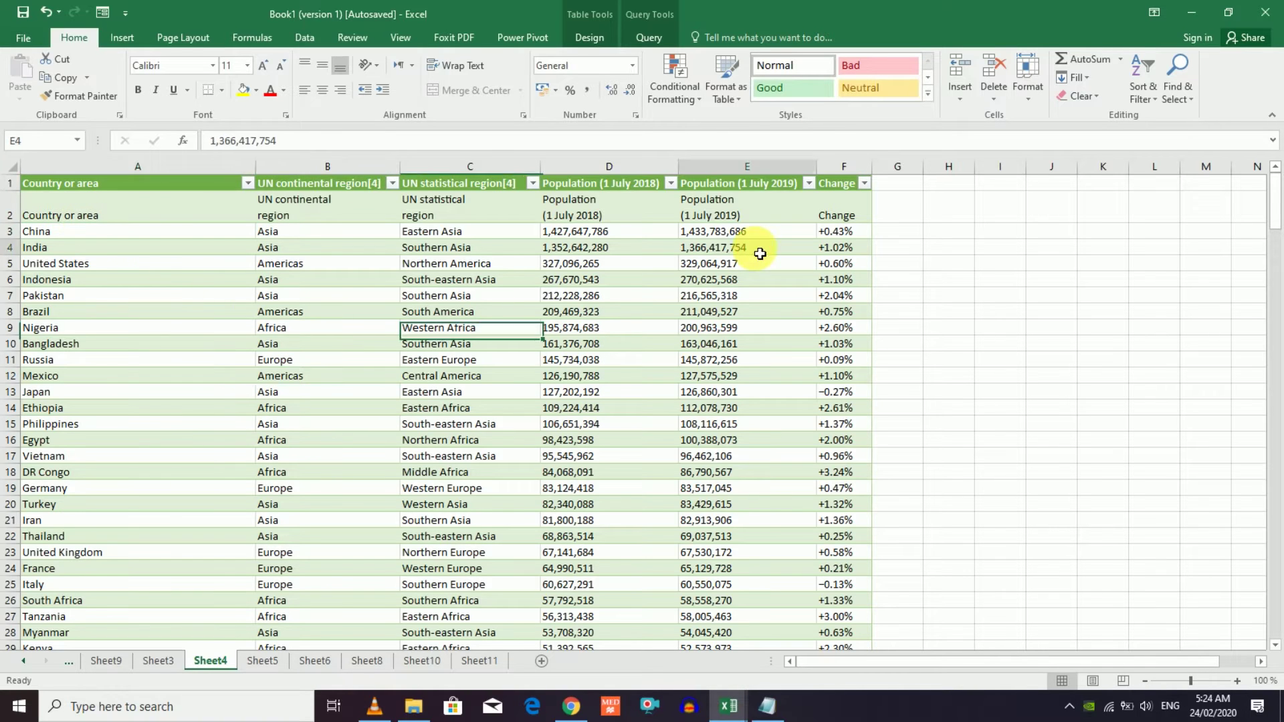
double_click(573, 189)
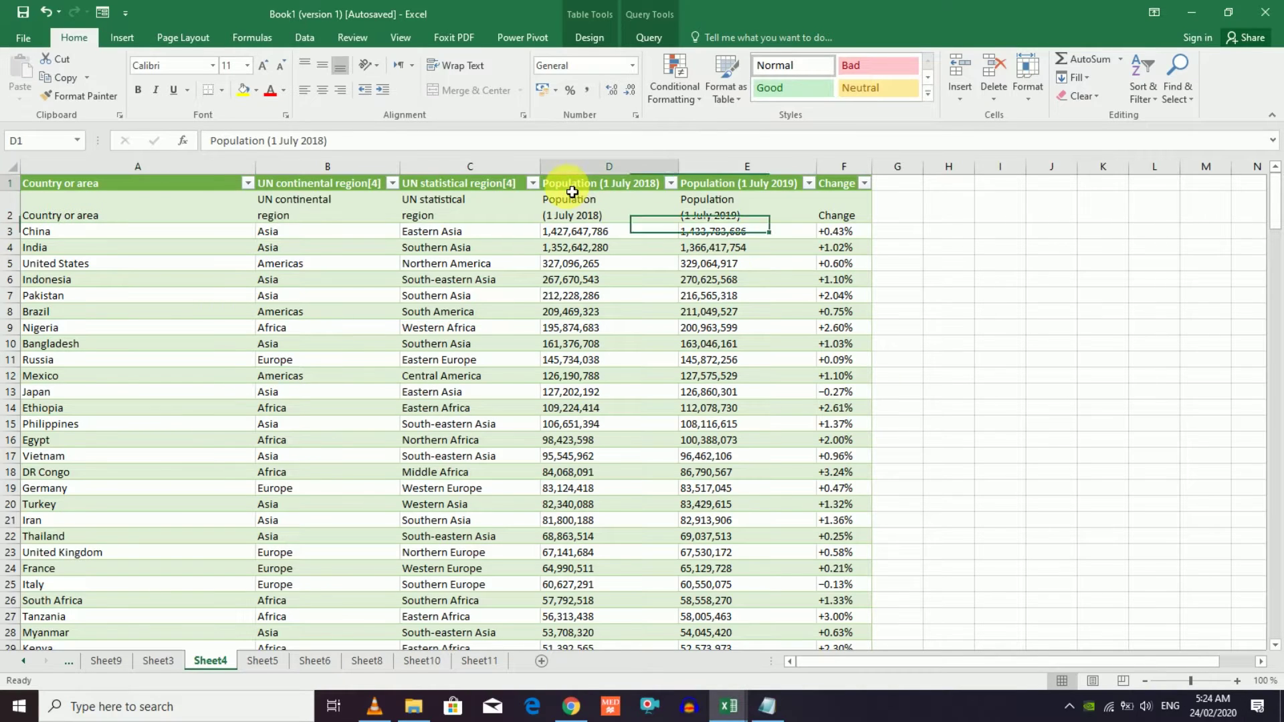
left_click(651, 37)
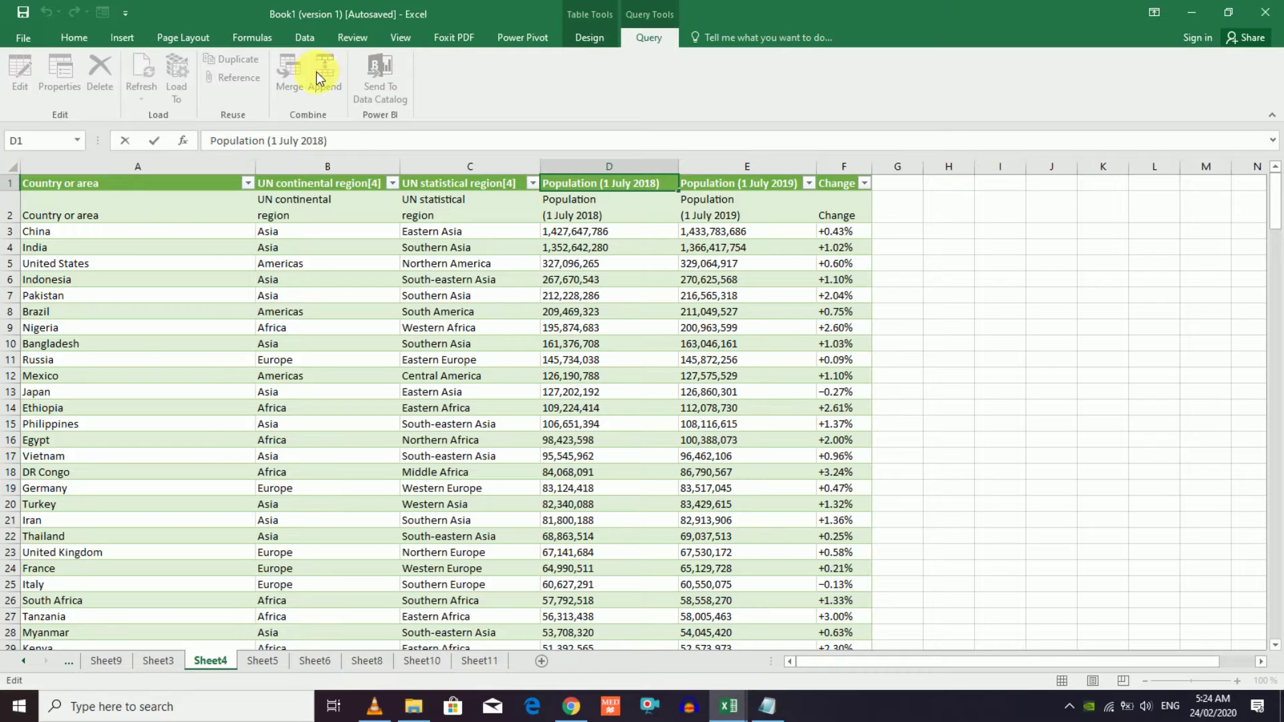
left_click(238, 232)
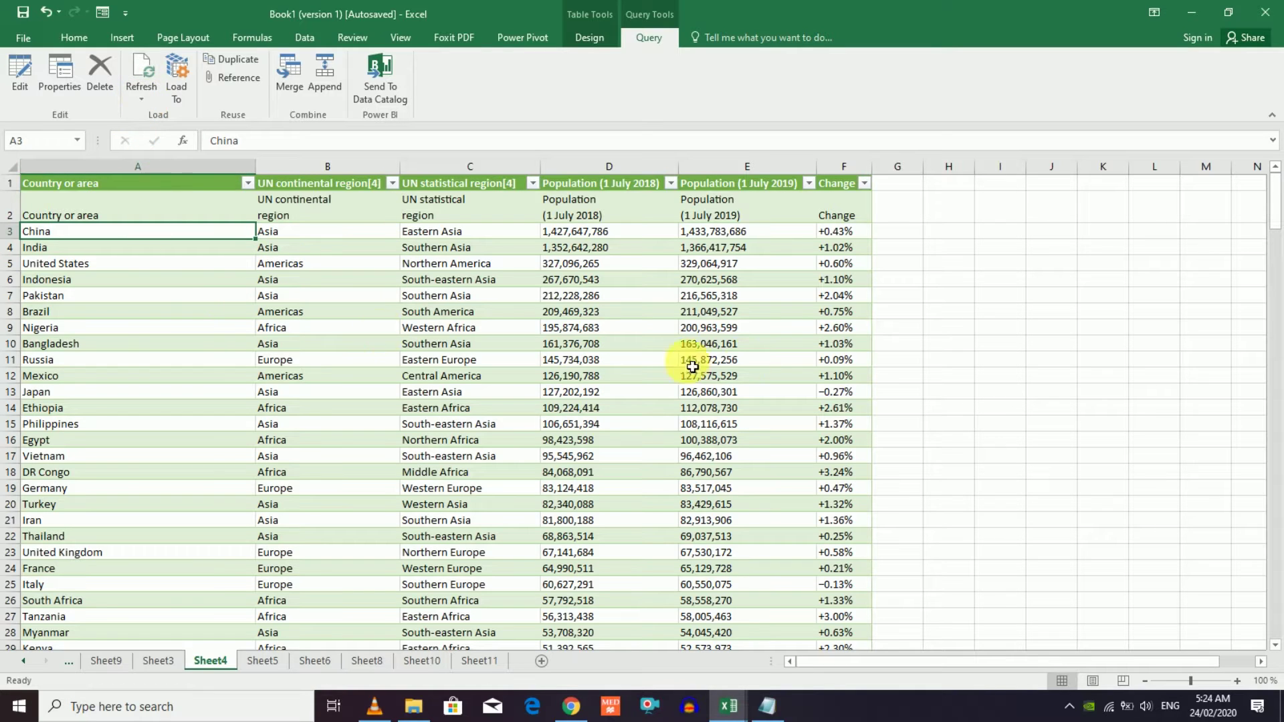
- Open Merge from the Sheet4 table, cancel it unchanged, and go back to Sheet6
left_click(832, 311)
left_click(81, 183)
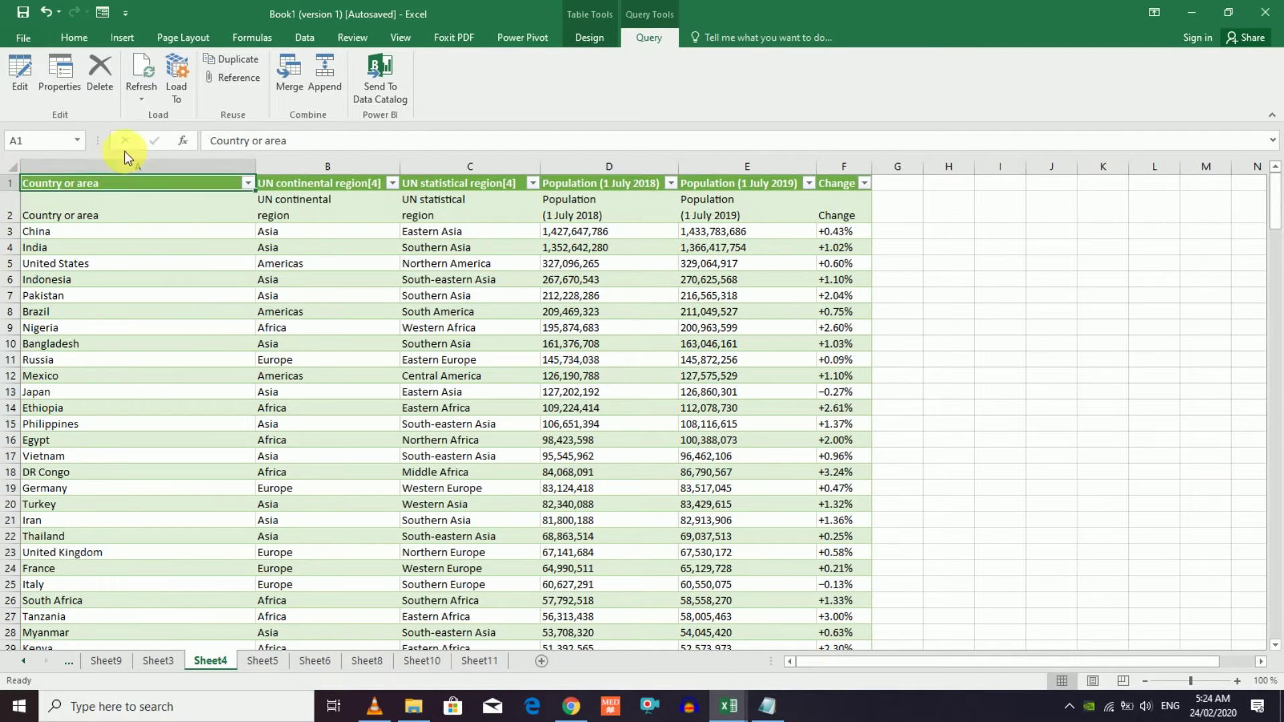
left_click(285, 88)
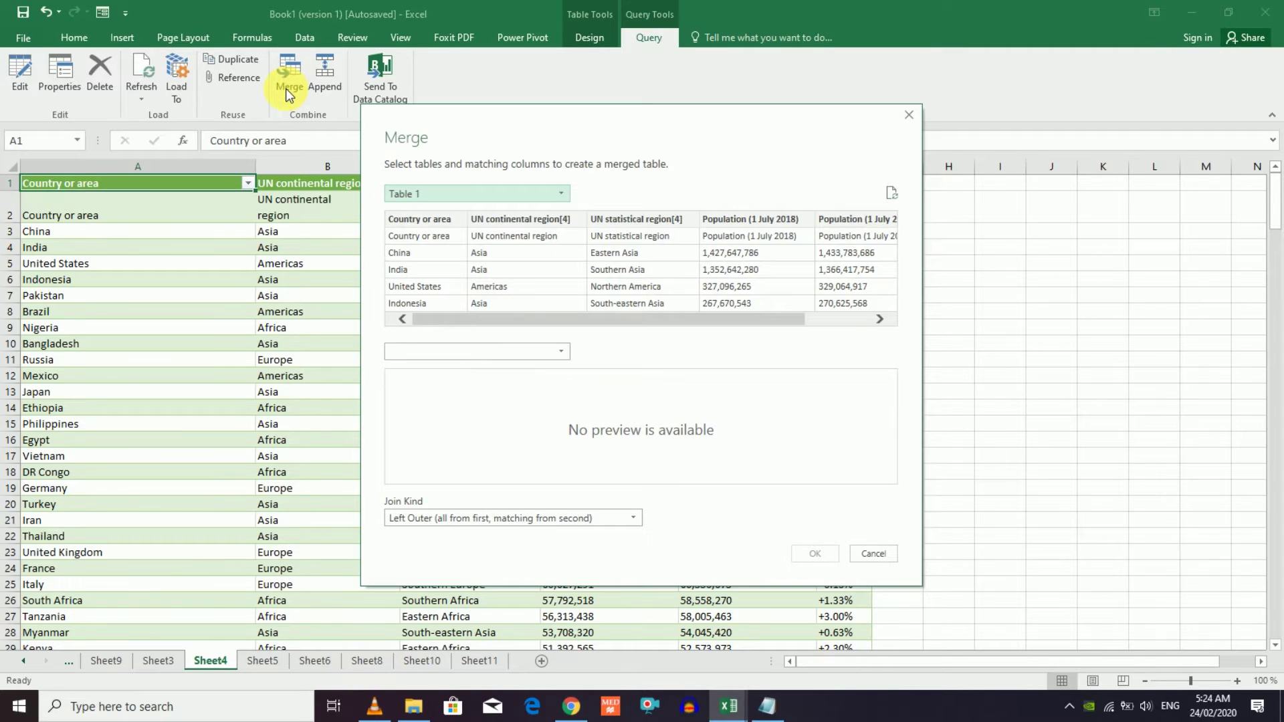
left_click(448, 196)
left_click(448, 194)
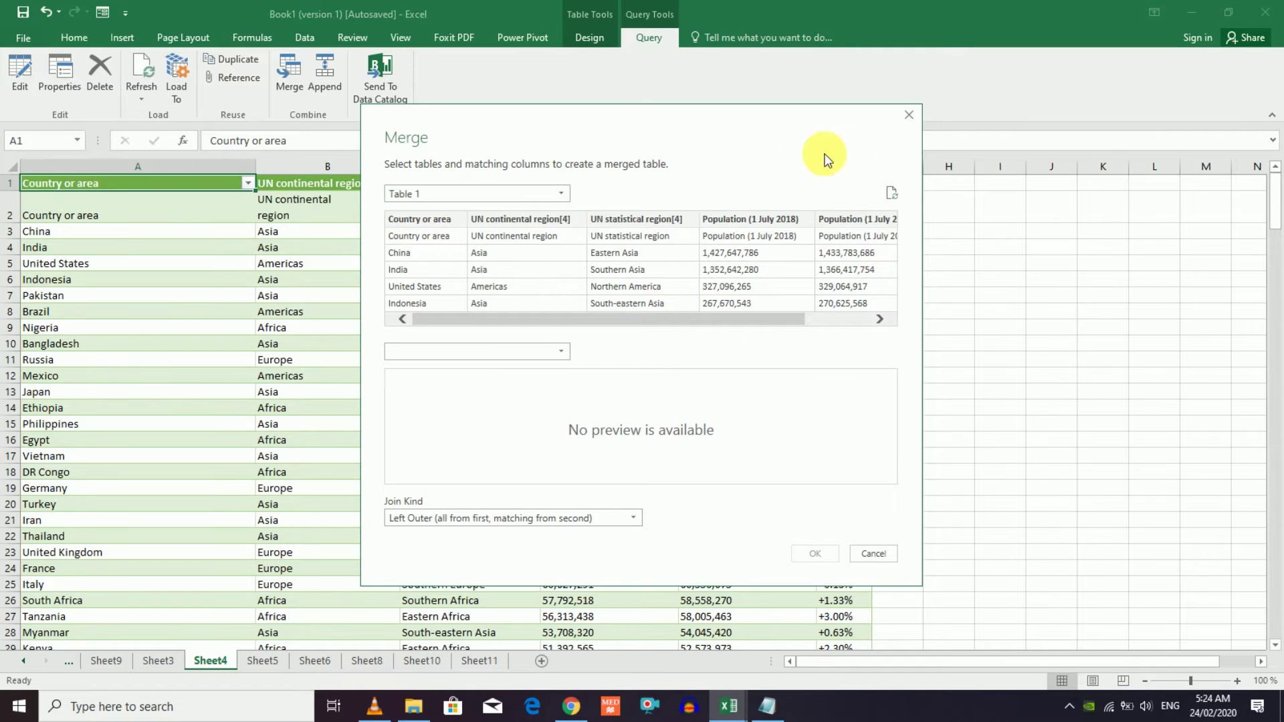
left_click(909, 115)
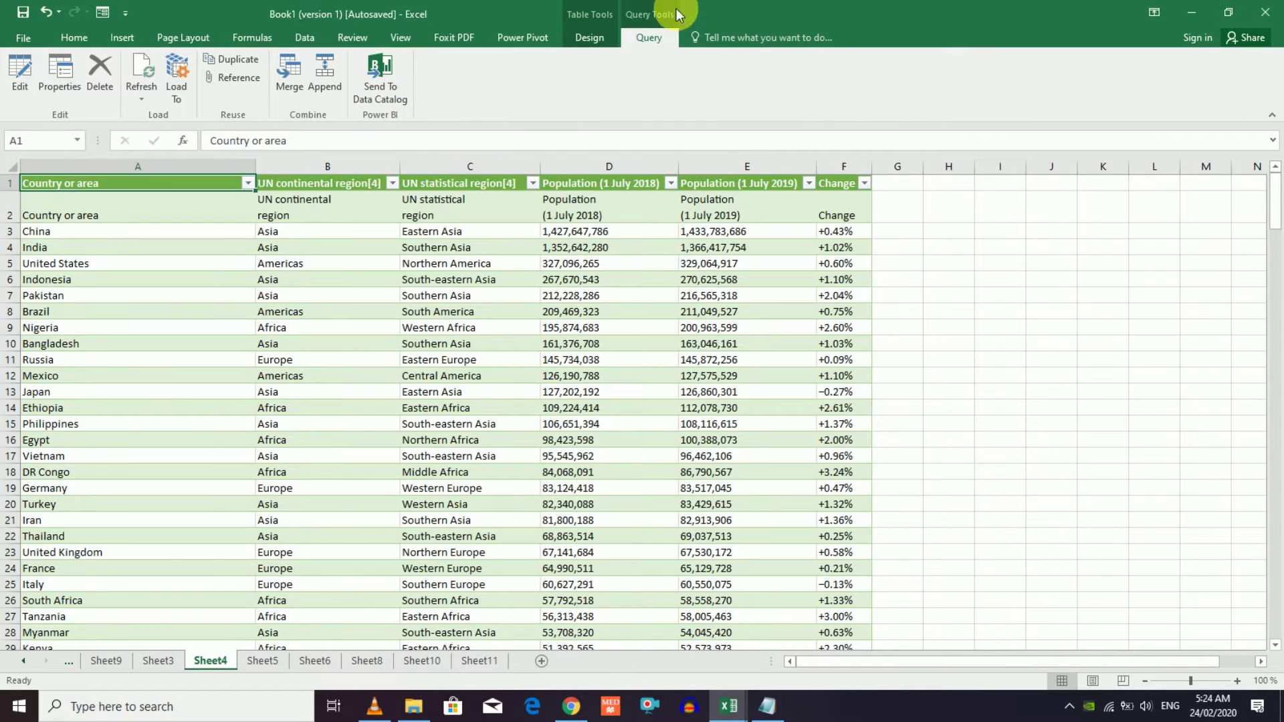
left_click(366, 660)
left_click(316, 660)
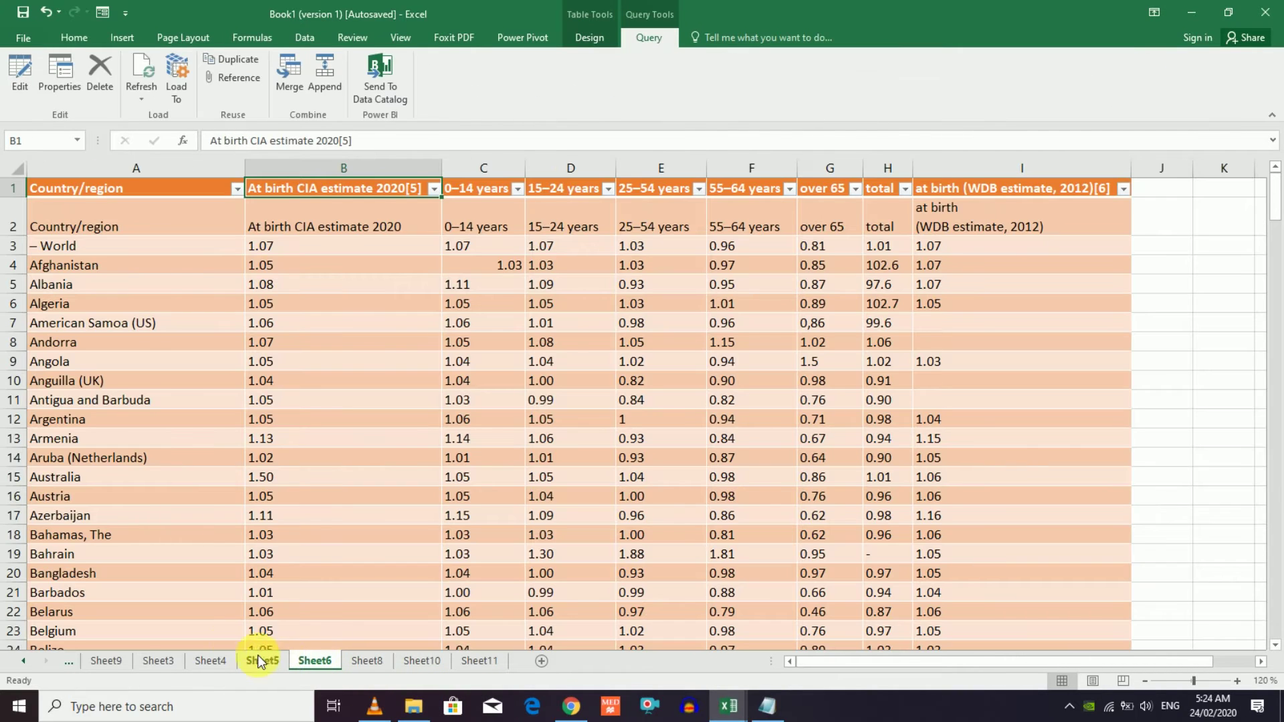
- Start a Merge with Table 0 as the first table, after briefly trying Table 1
left_click(285, 87)
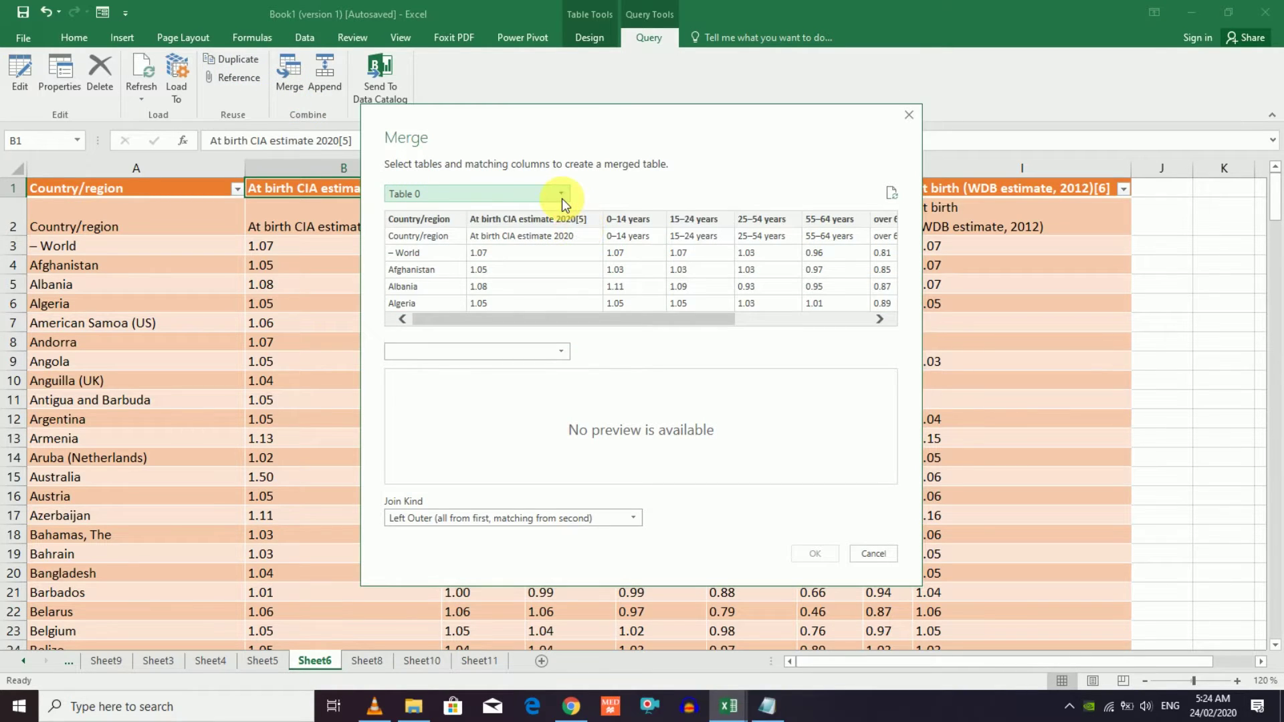
left_click(562, 198)
left_click(436, 258)
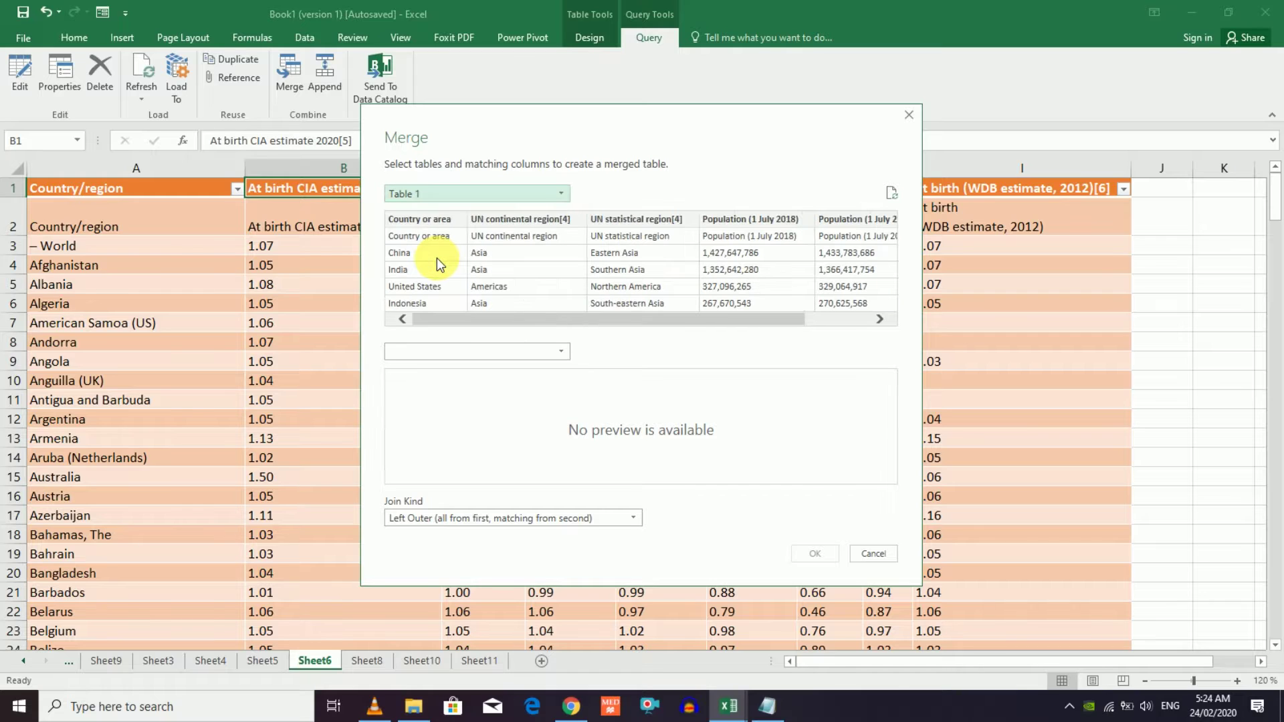
left_click(550, 192)
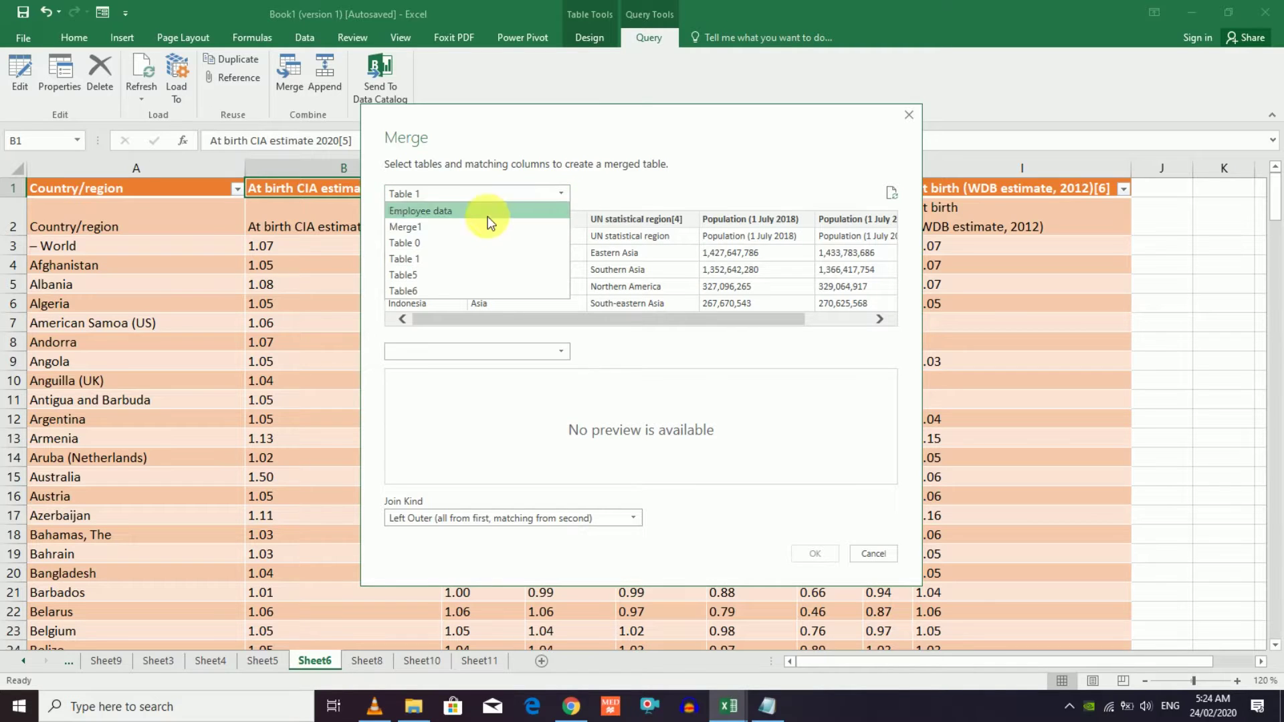
left_click(459, 242)
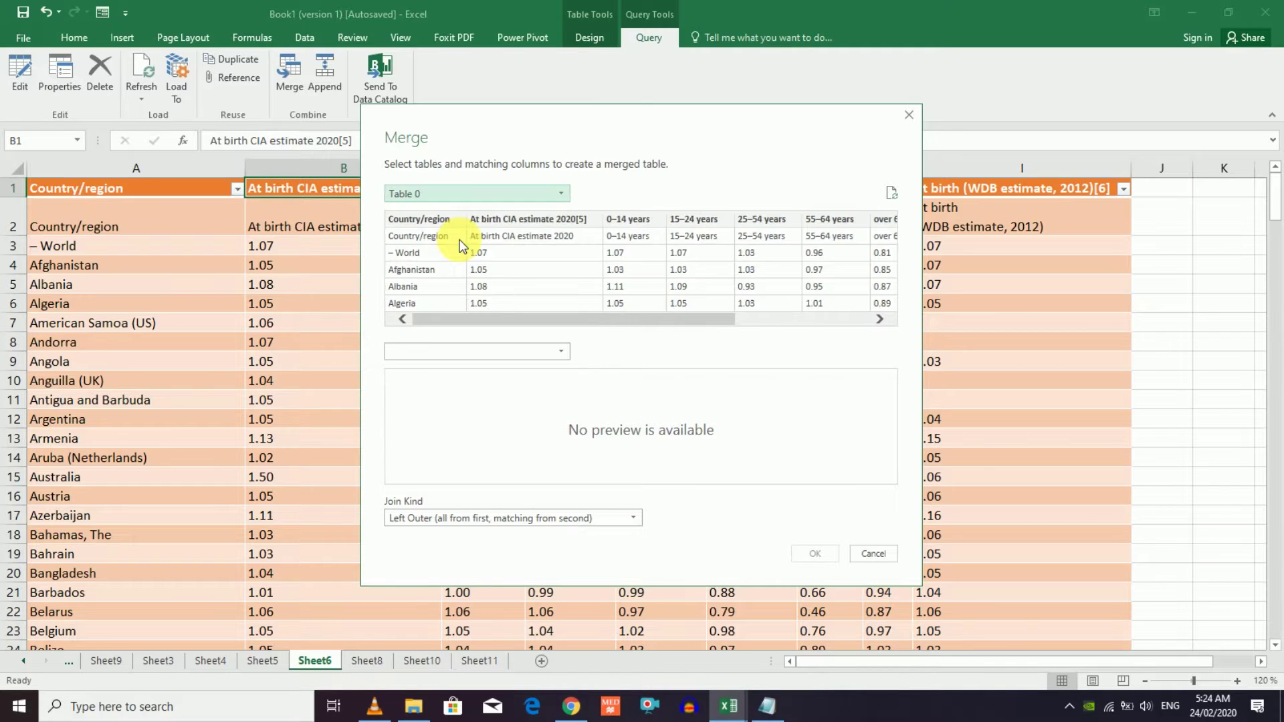
- Add Table 1 as the second table, match Country or area with At birth CIA estimate 2020[5], and confirm
left_click(560, 354)
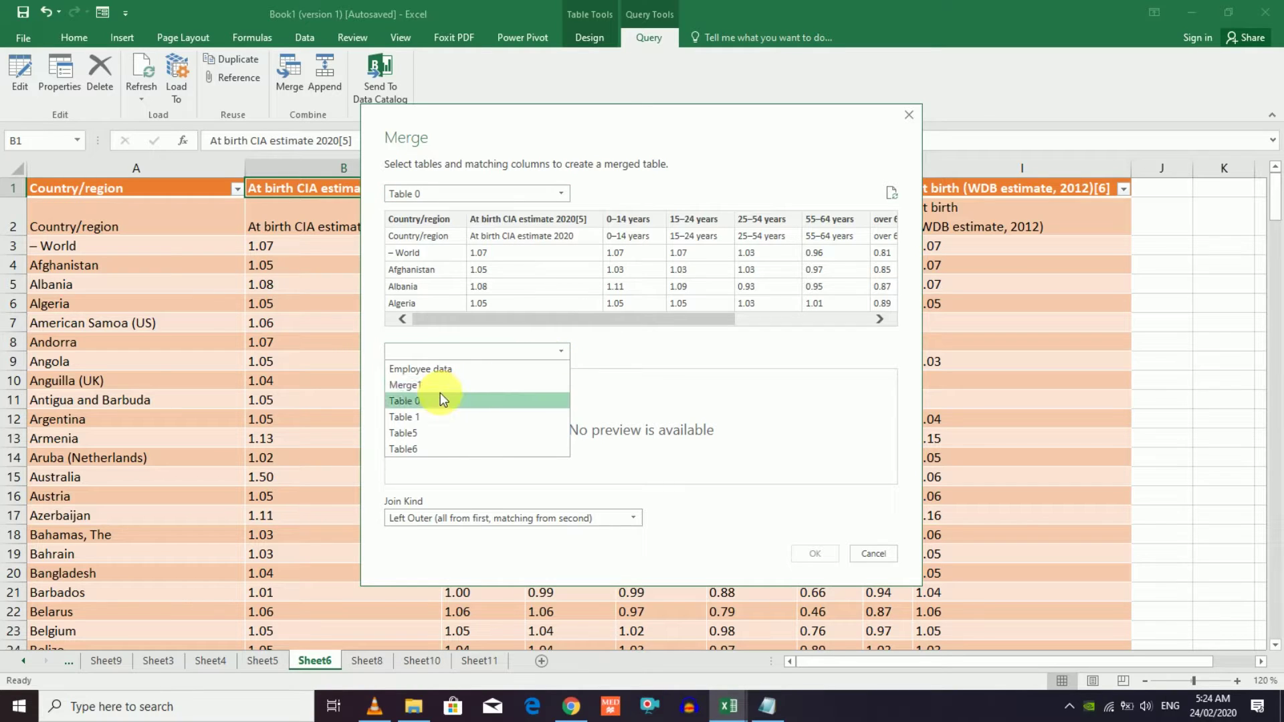
left_click(440, 416)
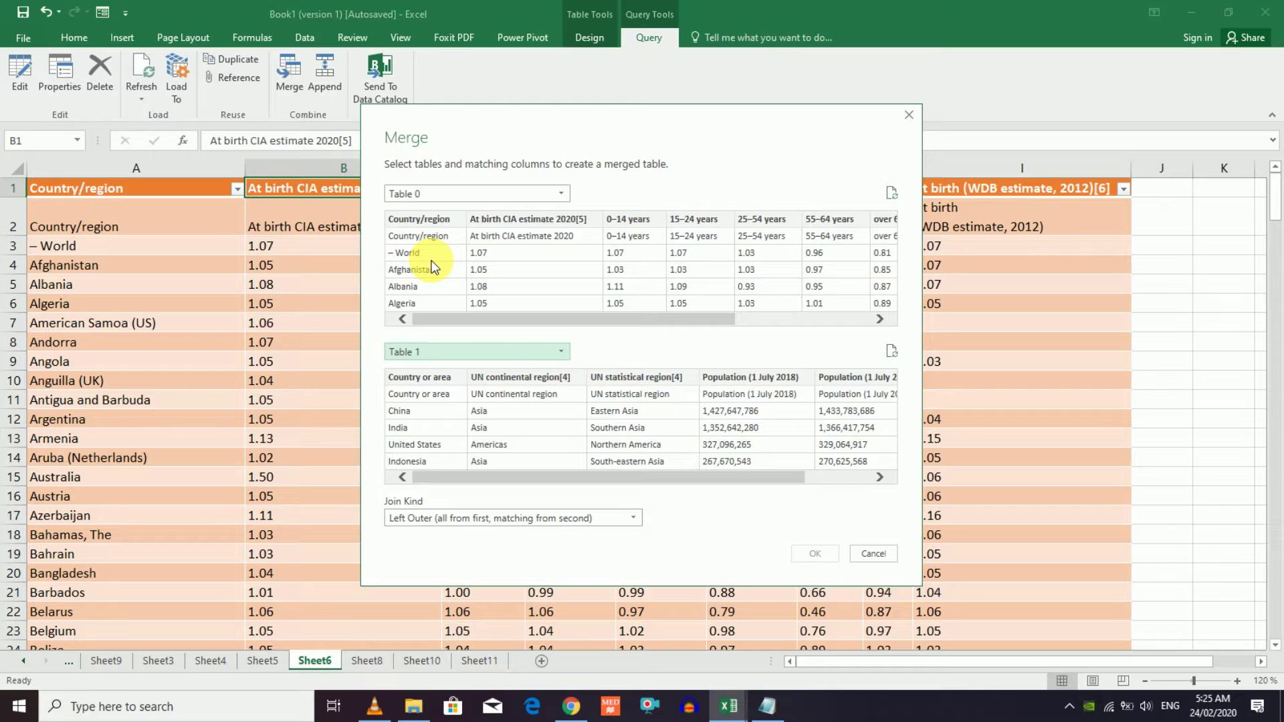
left_click(420, 408)
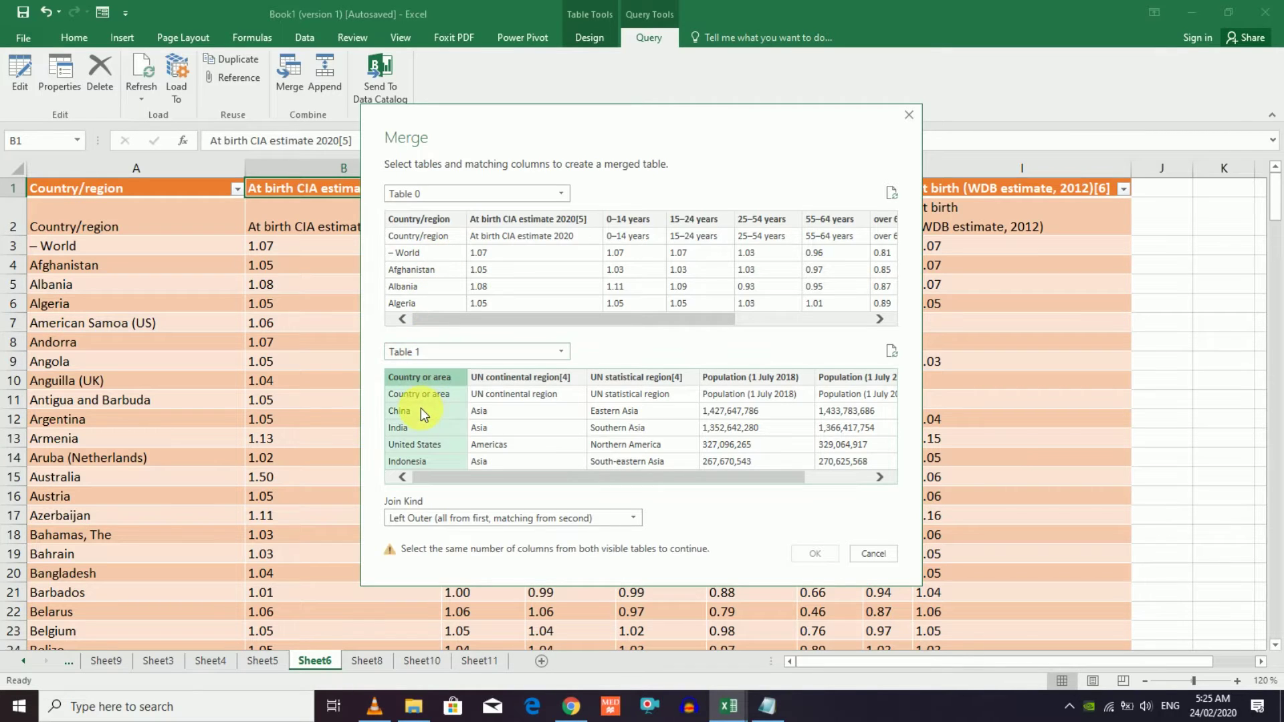
left_click(425, 240)
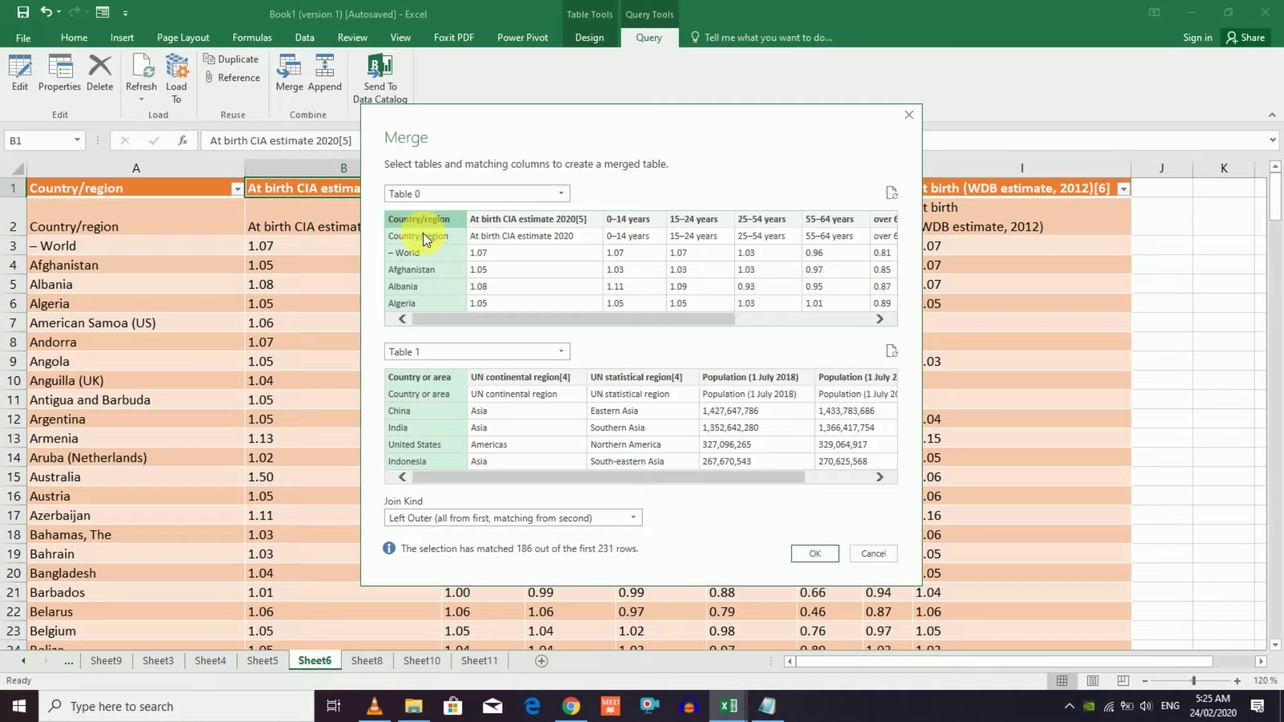
left_click(536, 236)
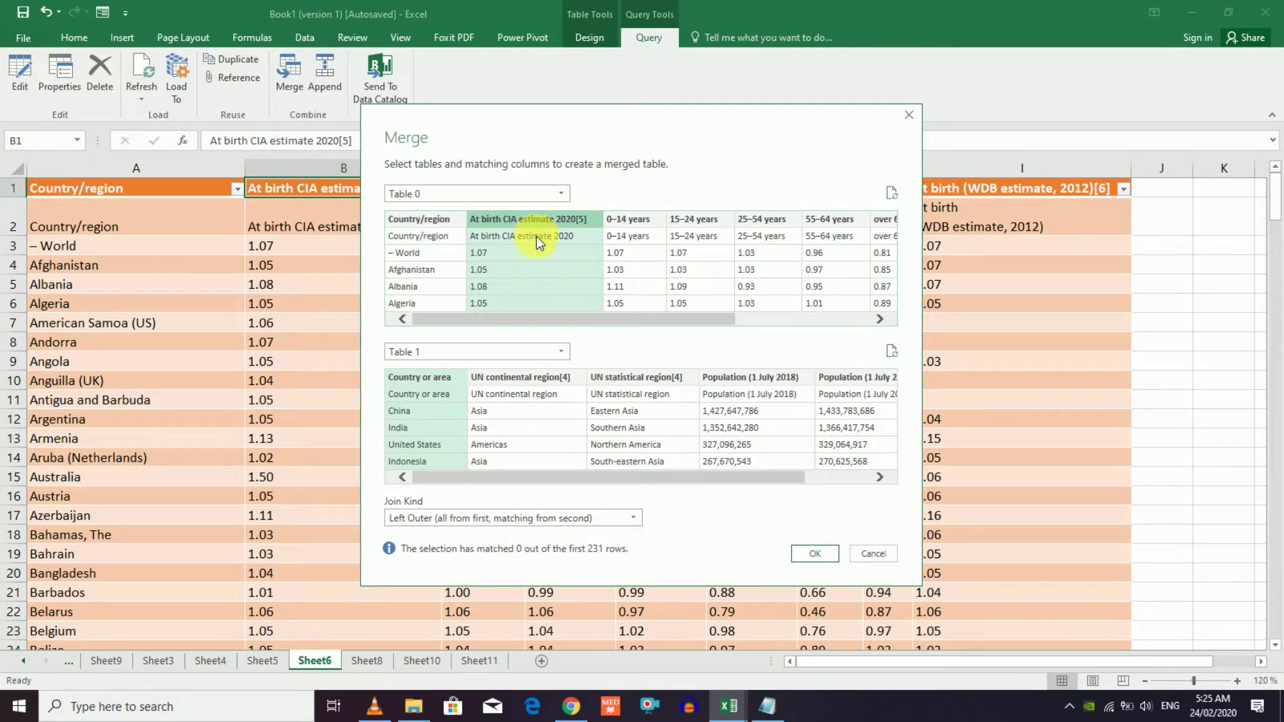
left_click(829, 556)
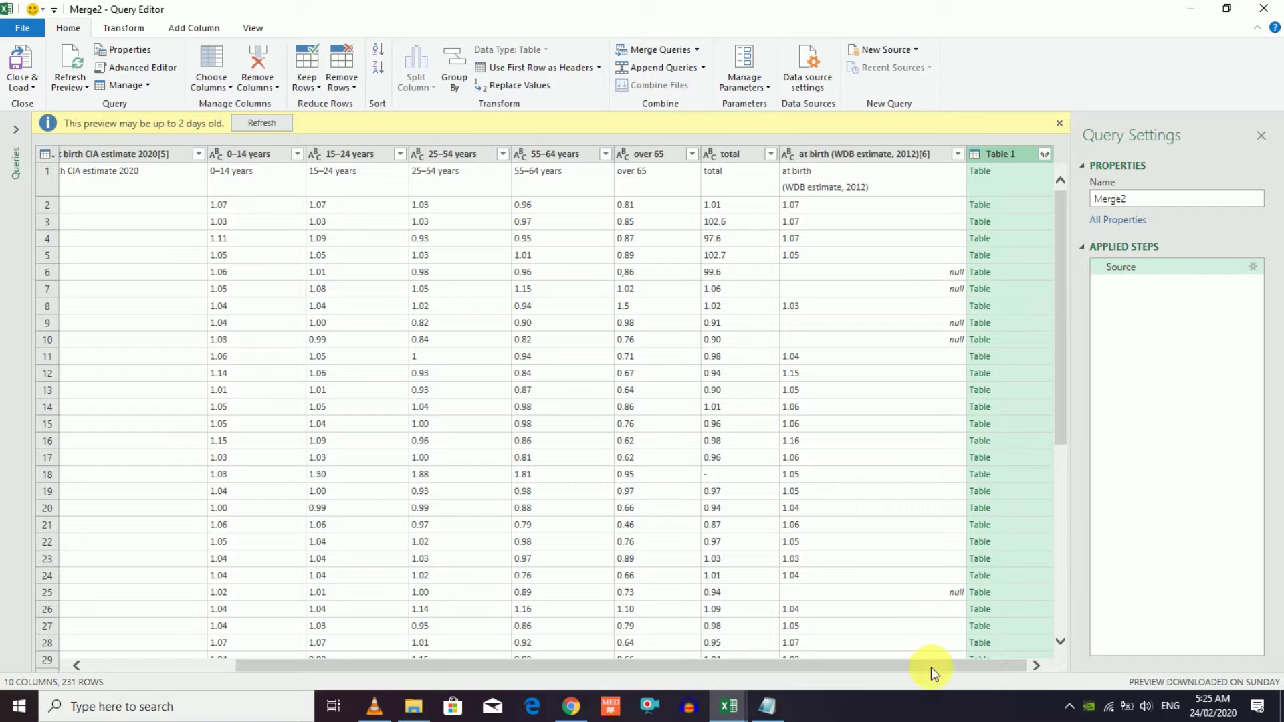
- Close the Merge2 editor discarding its changes, and start a fresh Merge for Table 0
left_click(1044, 156)
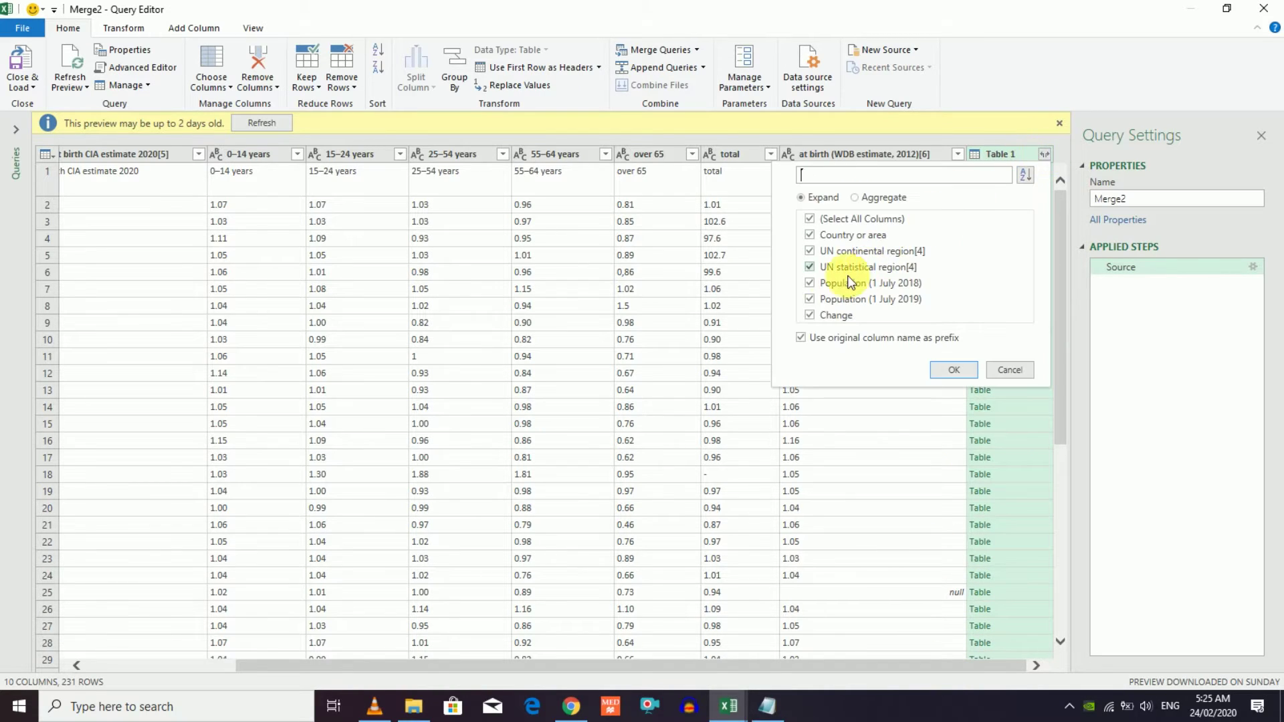
left_click(1059, 122)
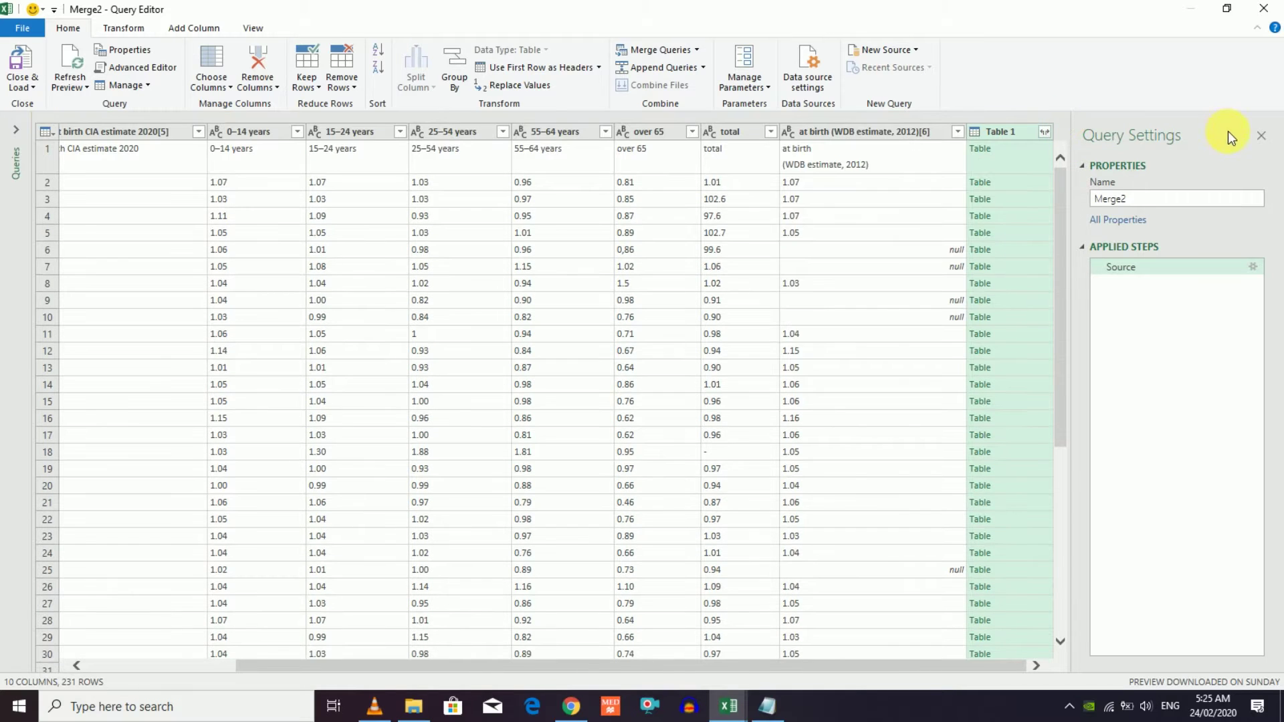
left_click(1261, 137)
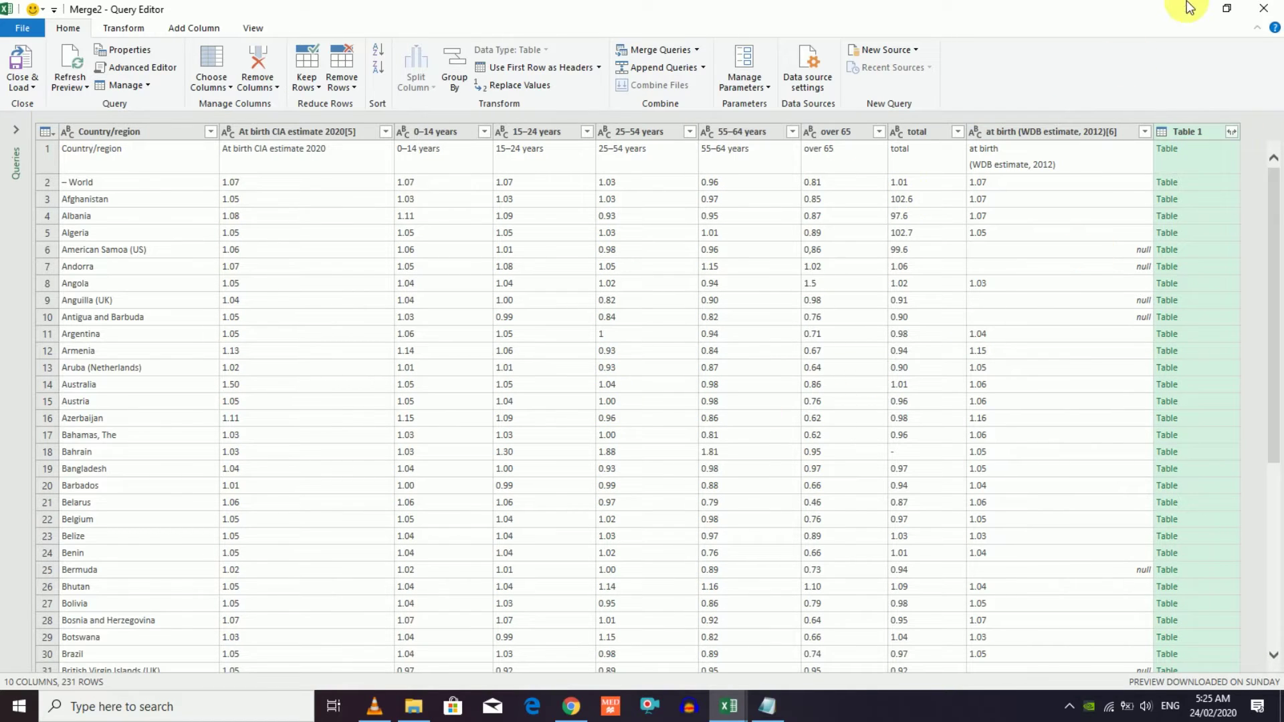
left_click(1263, 9)
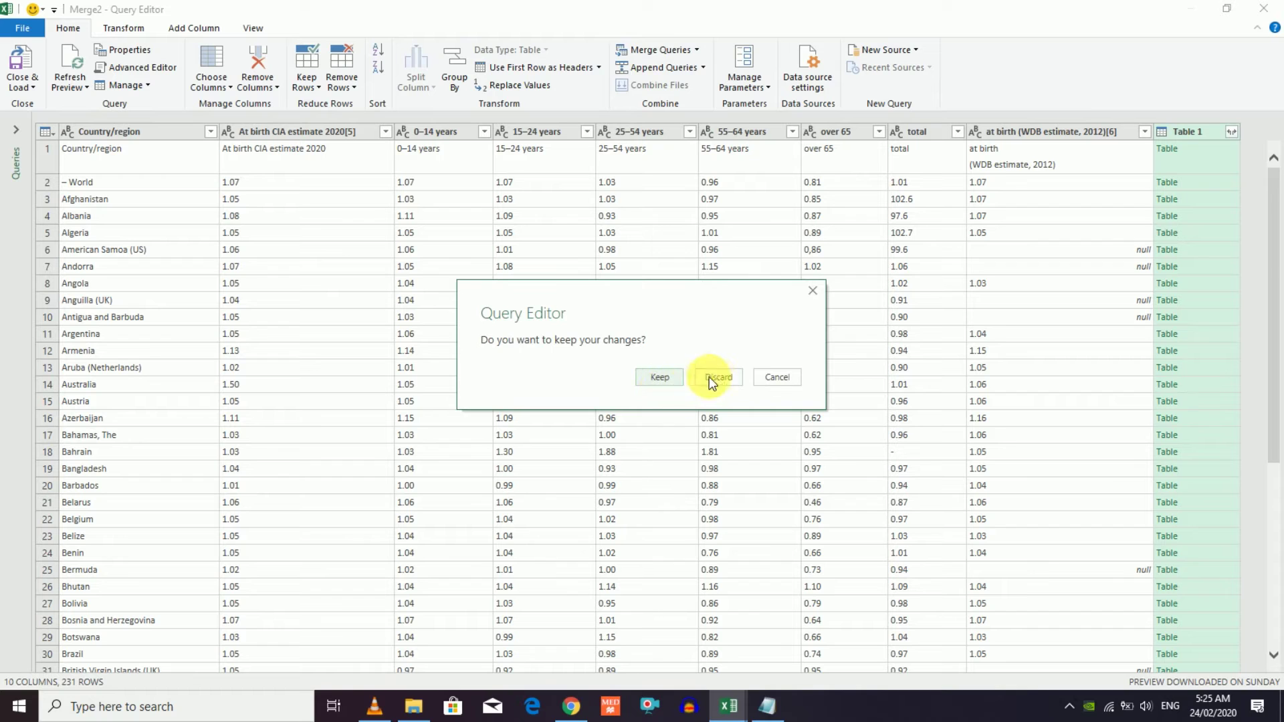
left_click(712, 375)
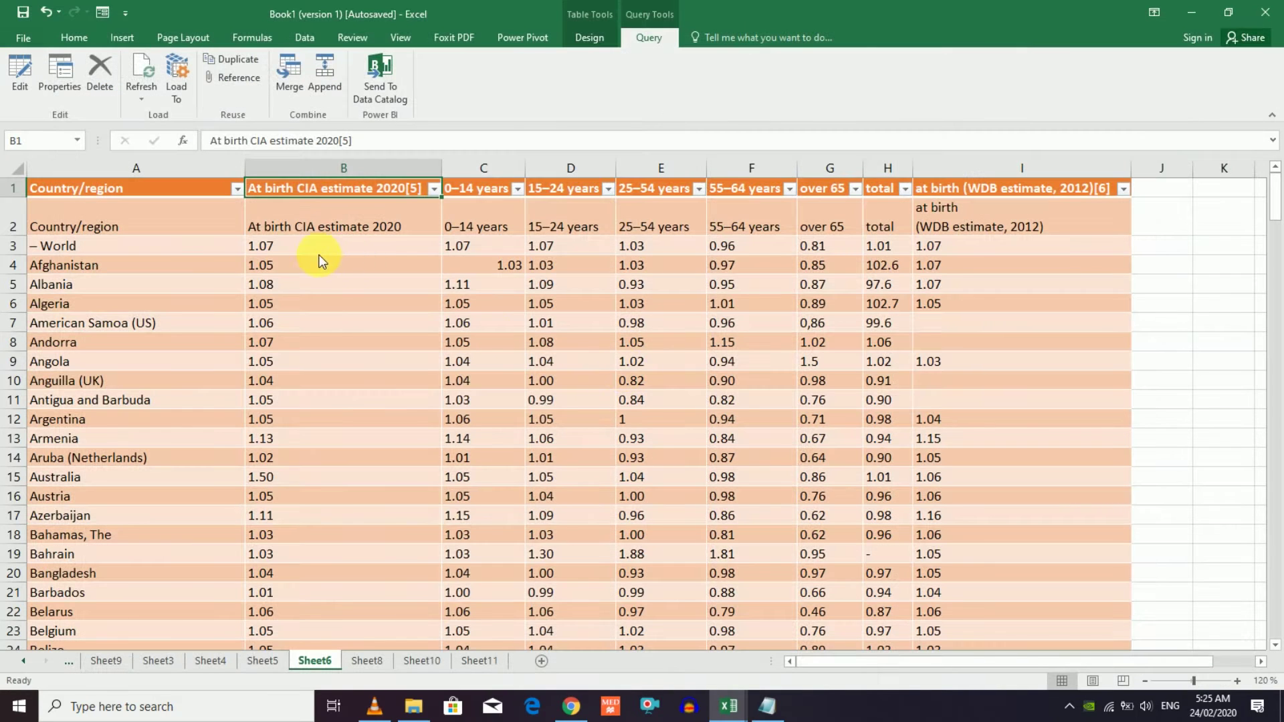
left_click(292, 87)
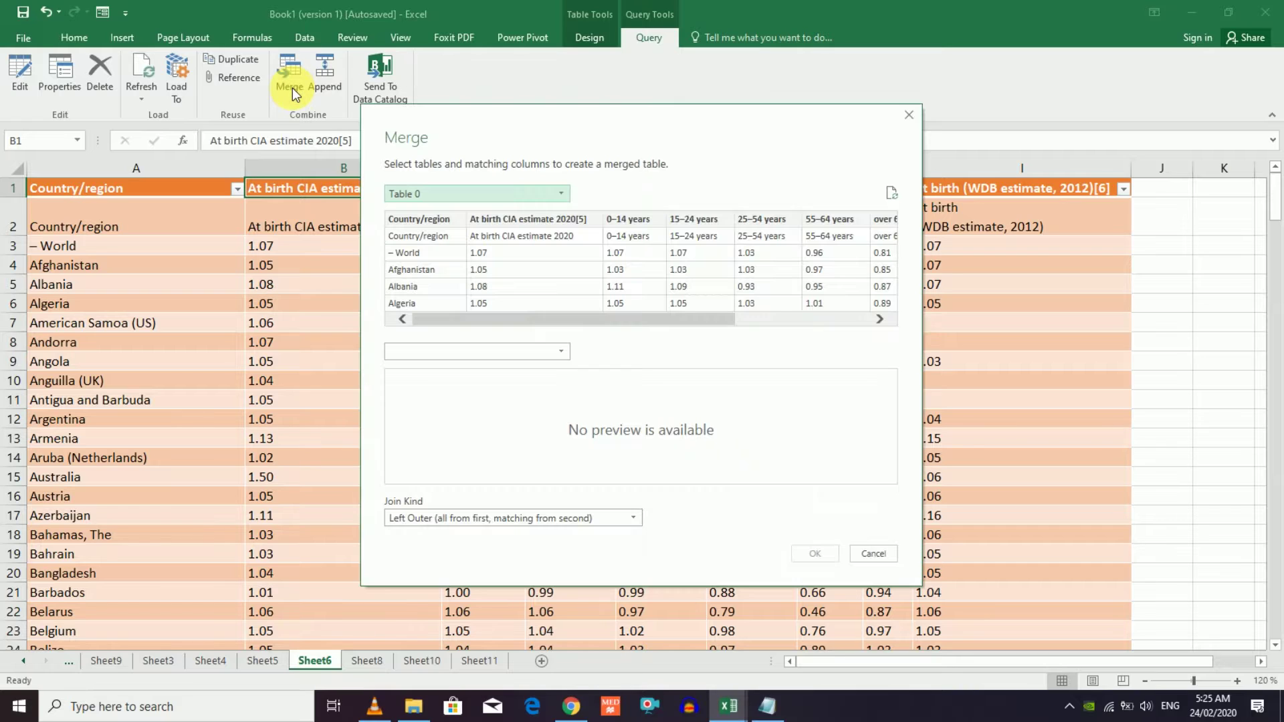
- Join Table 0 to Table 1, matching Country/region with Country or area, into Merge2
left_click(544, 353)
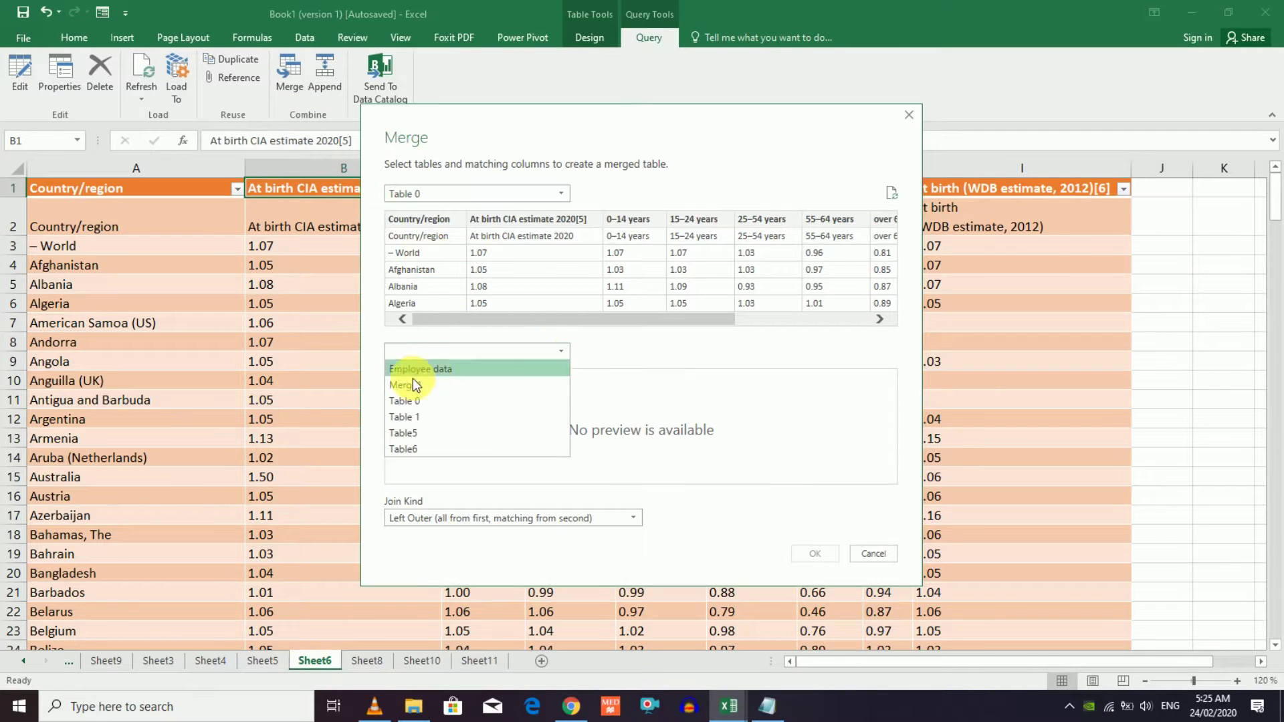
left_click(424, 416)
left_click(541, 355)
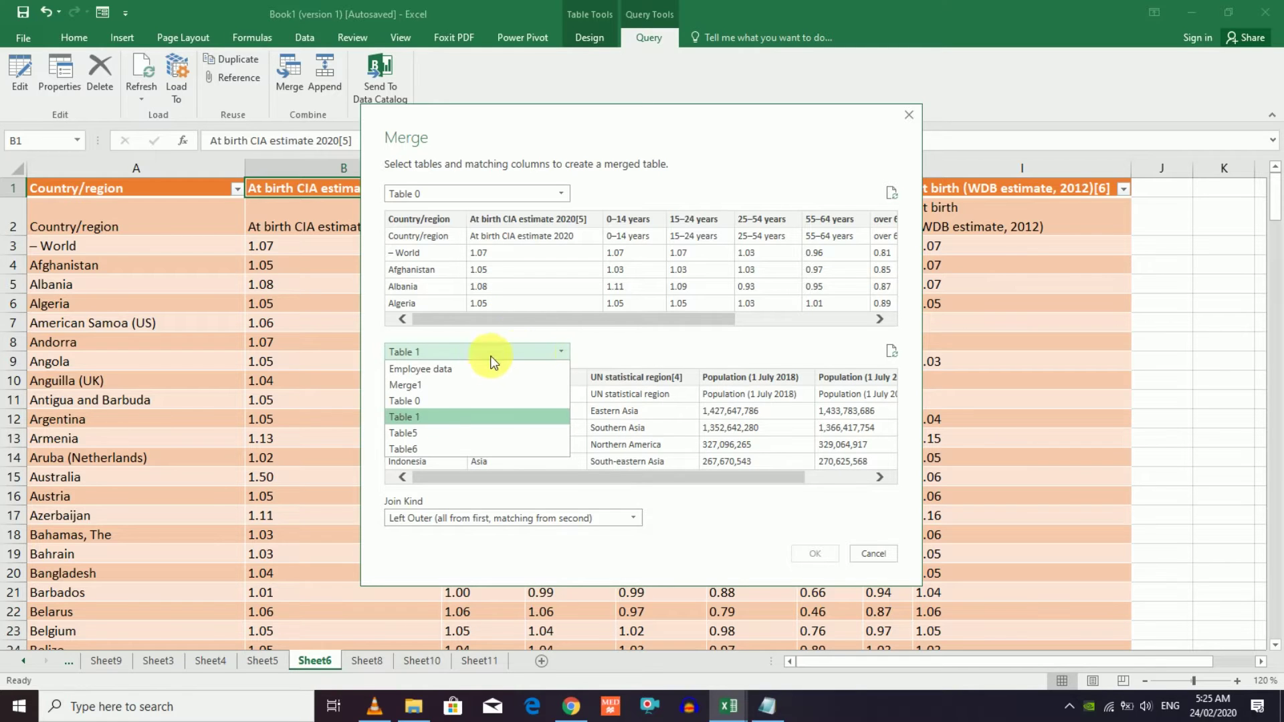
left_click(437, 413)
left_click(431, 396)
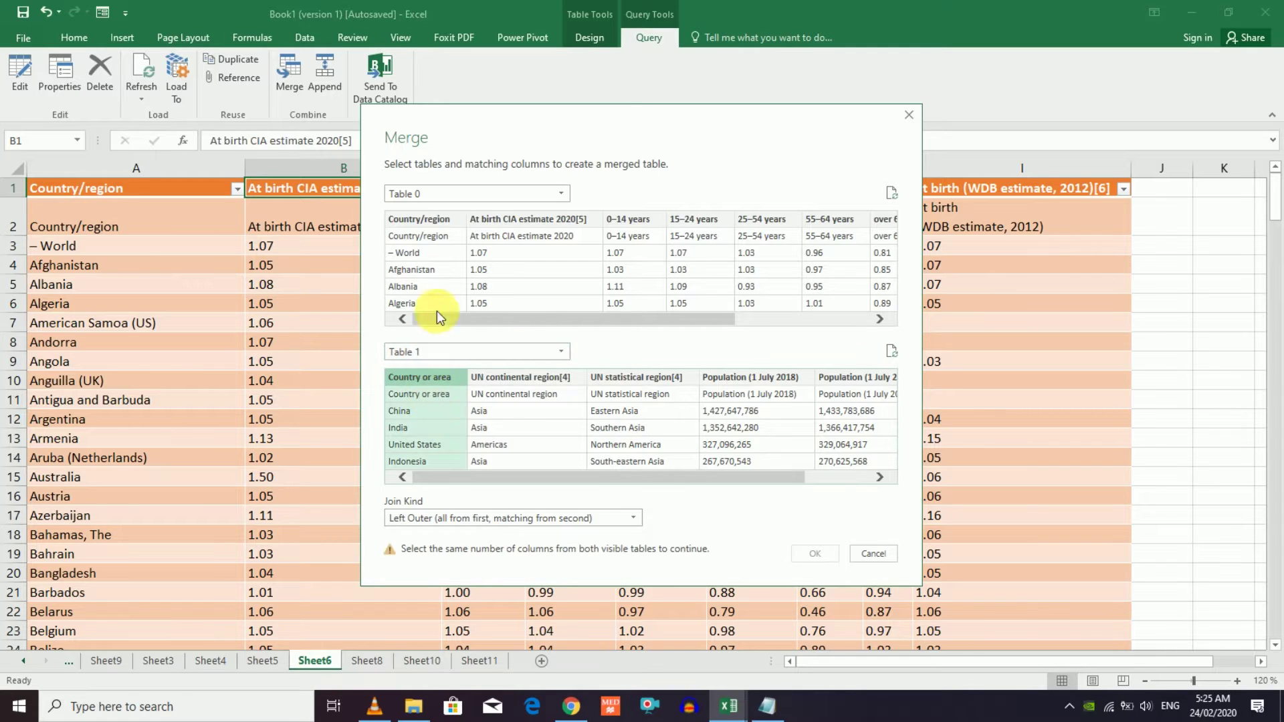
left_click(424, 238)
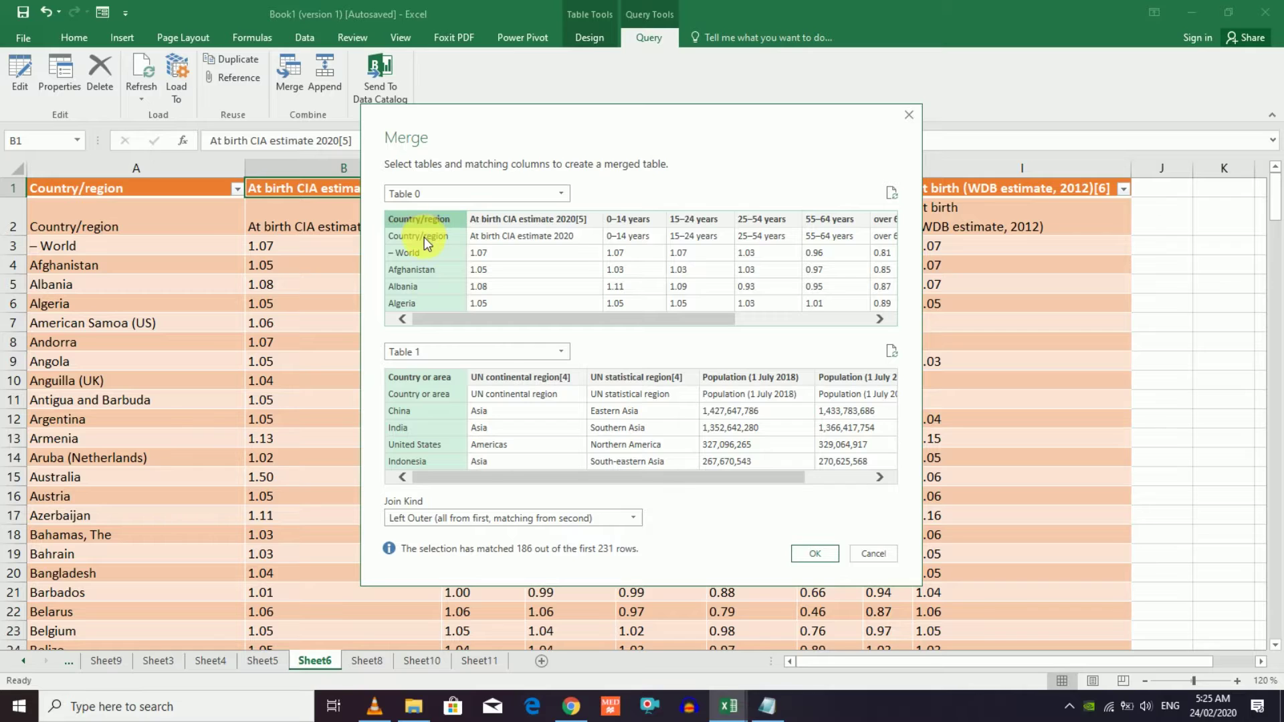
left_click(811, 553)
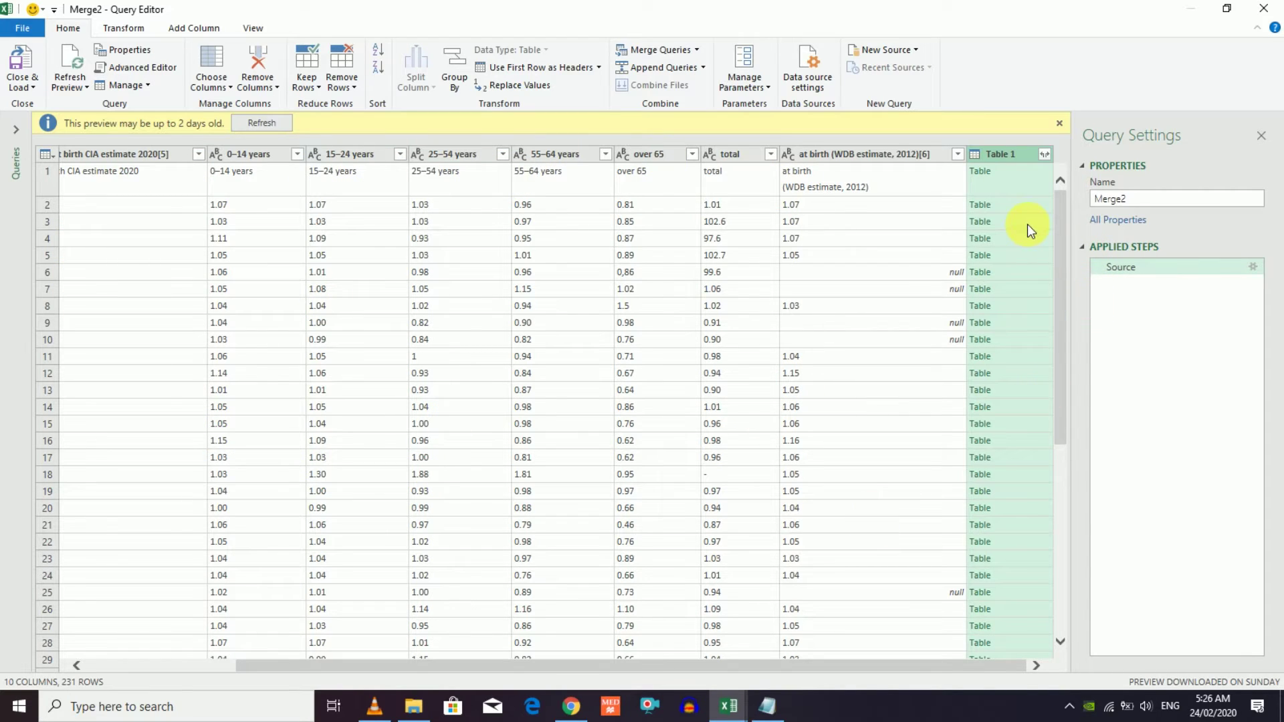
- Clear all Table 1 columns, keep Population (1 July 2018) and (1 July 2019), and expand
left_click(1044, 156)
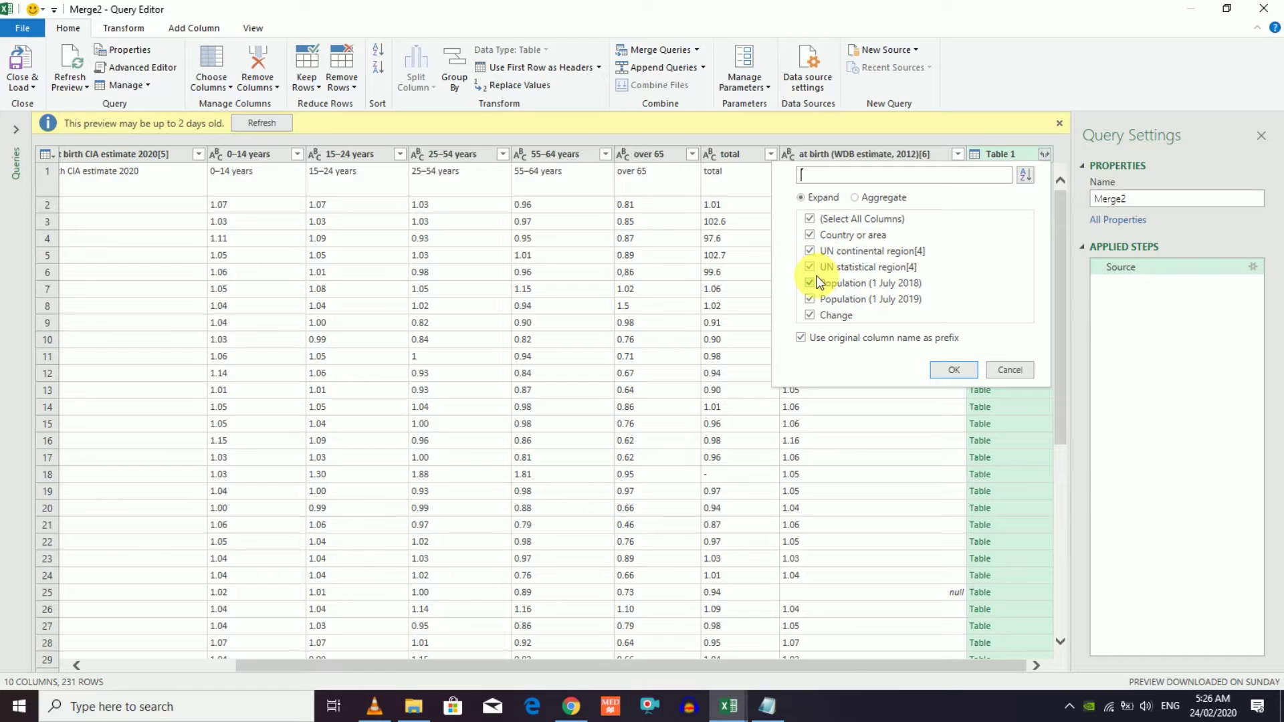
left_click(811, 219)
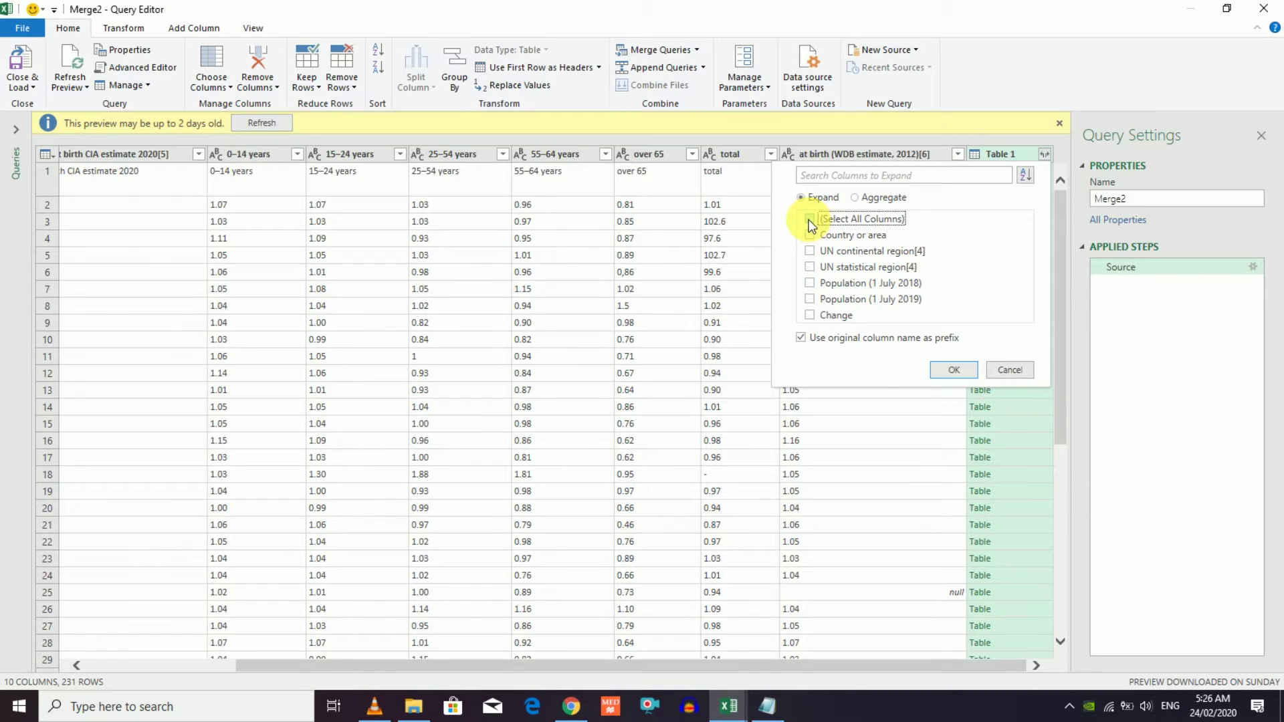
left_click(811, 283)
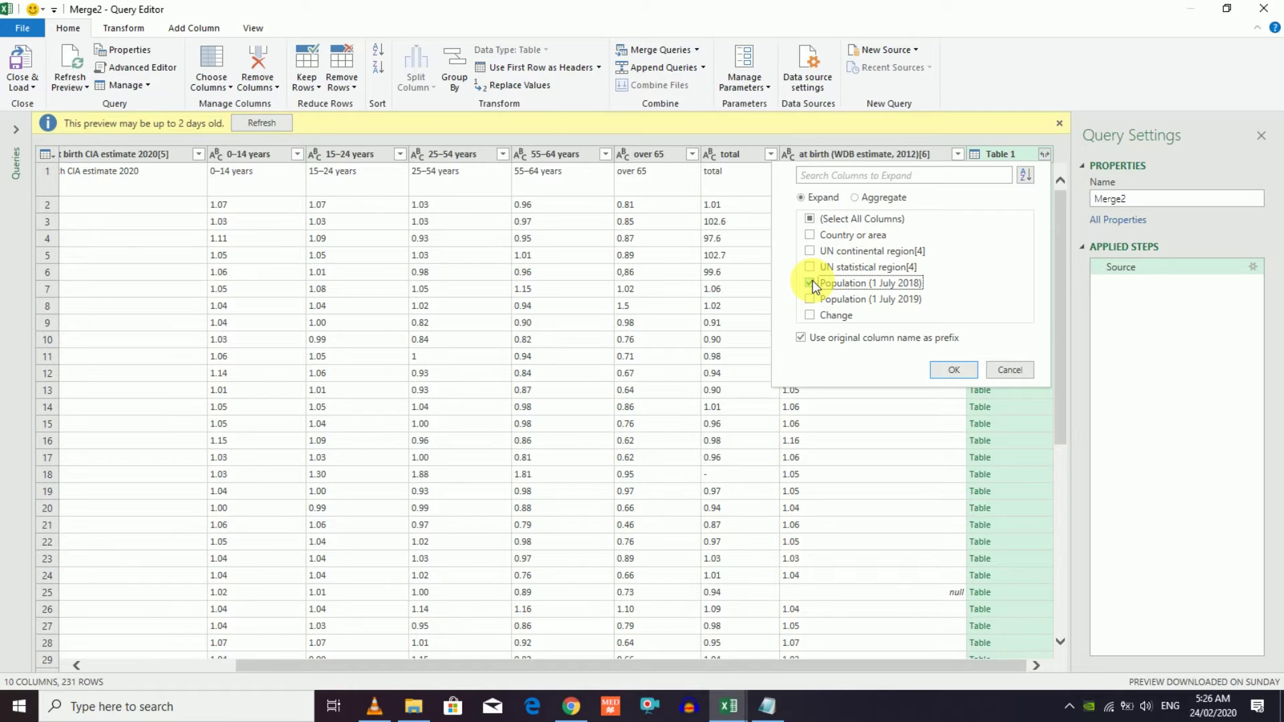
left_click(810, 299)
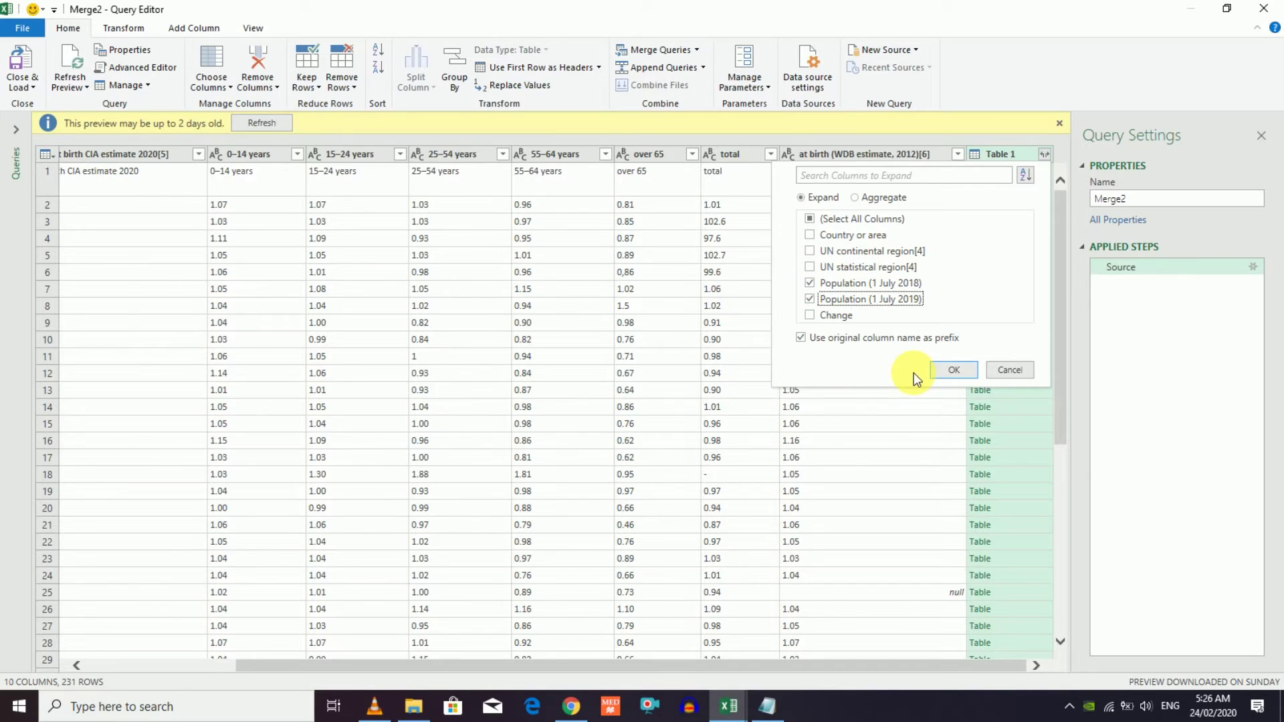
left_click(952, 371)
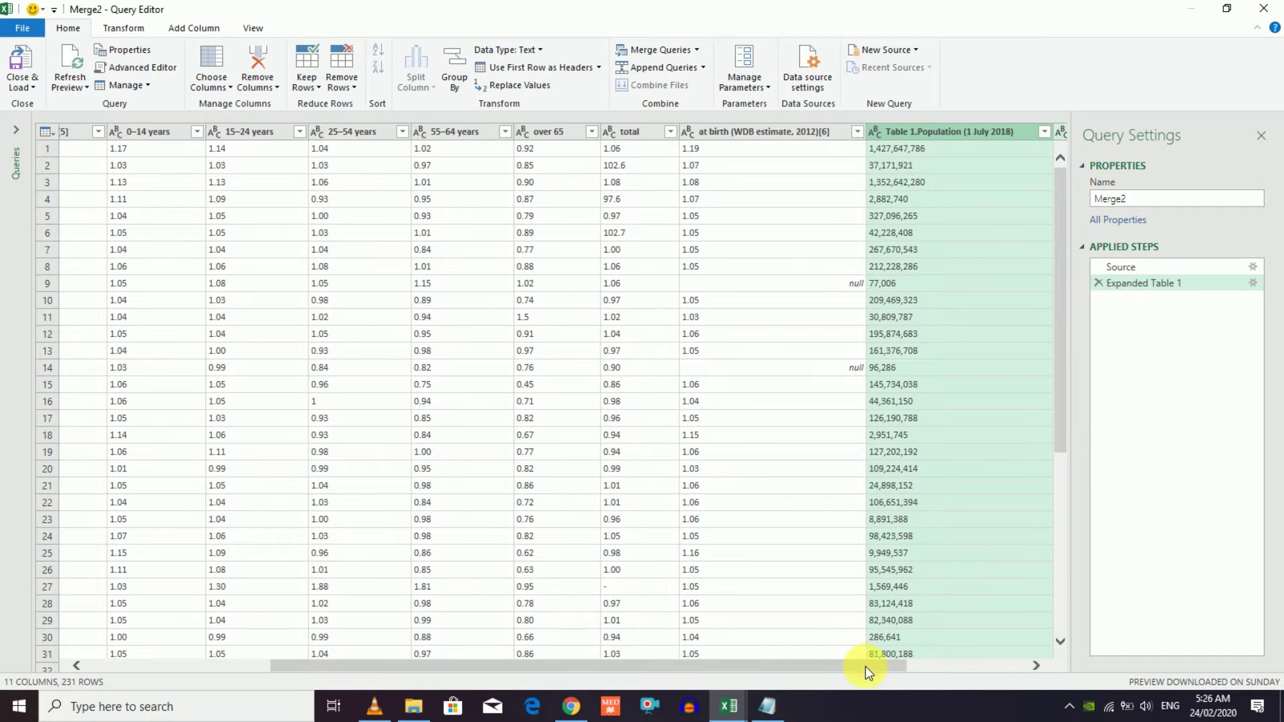
- Scroll the Merge2 preview to check 2018 populations in rows 5 and 8, then show Close & Load options
left_click_drag(865, 667, 1022, 668)
left_click(829, 266)
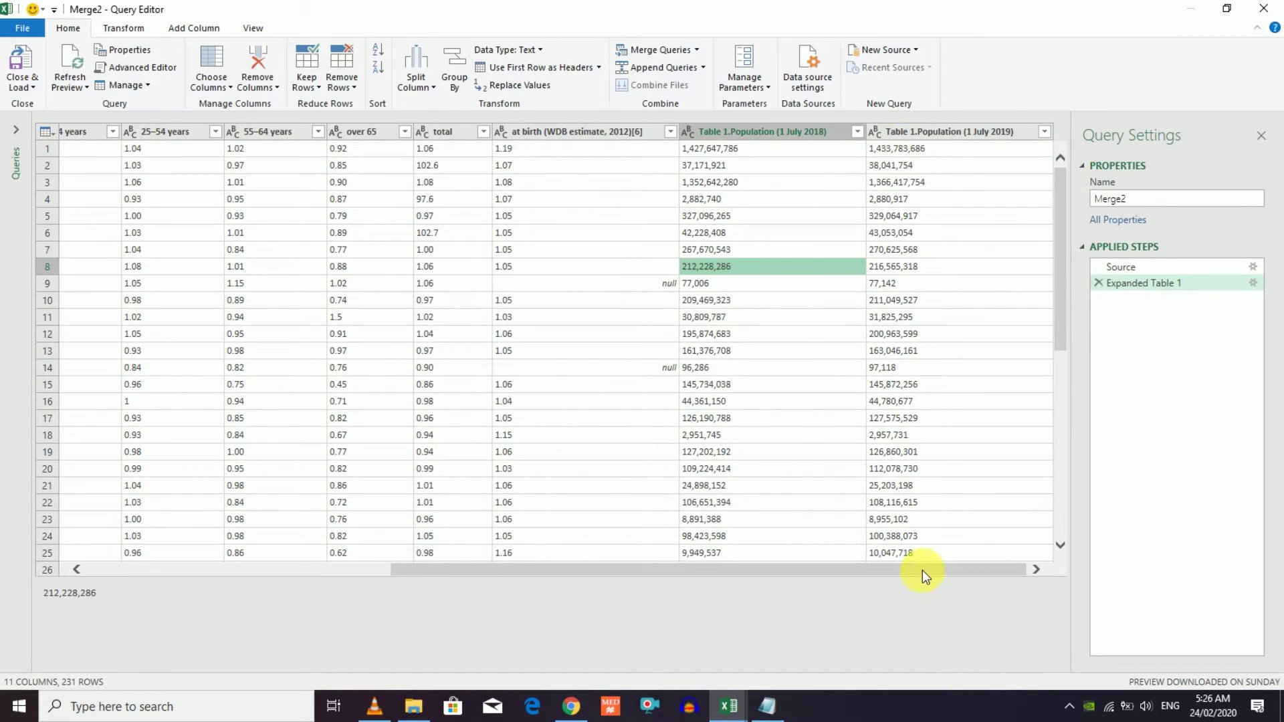
left_click_drag(923, 571, 589, 572)
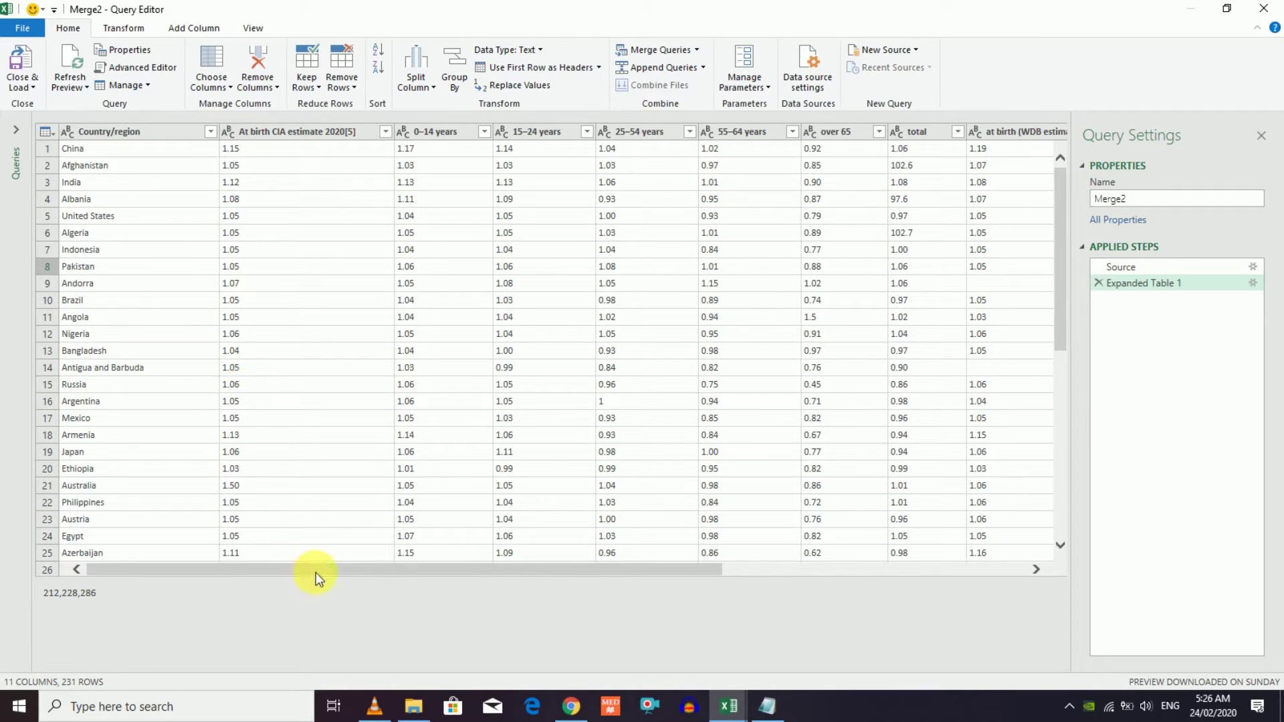
left_click_drag(316, 572, 645, 596)
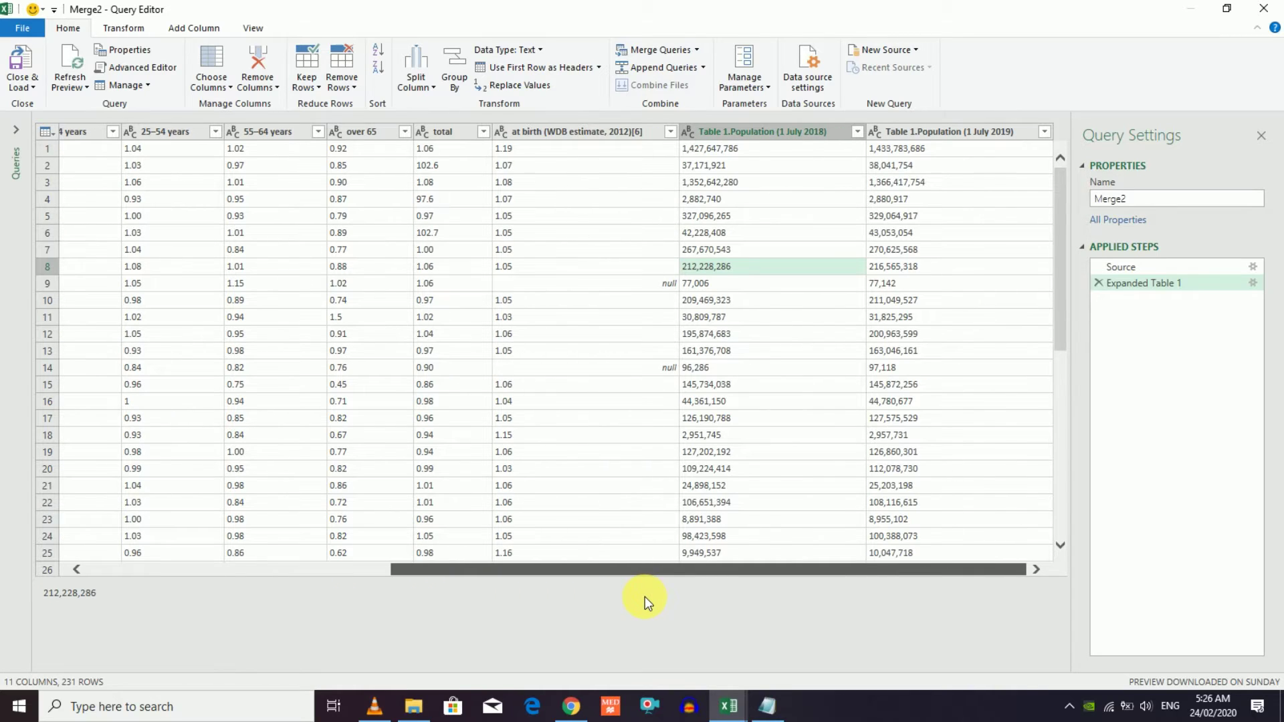
left_click(711, 217)
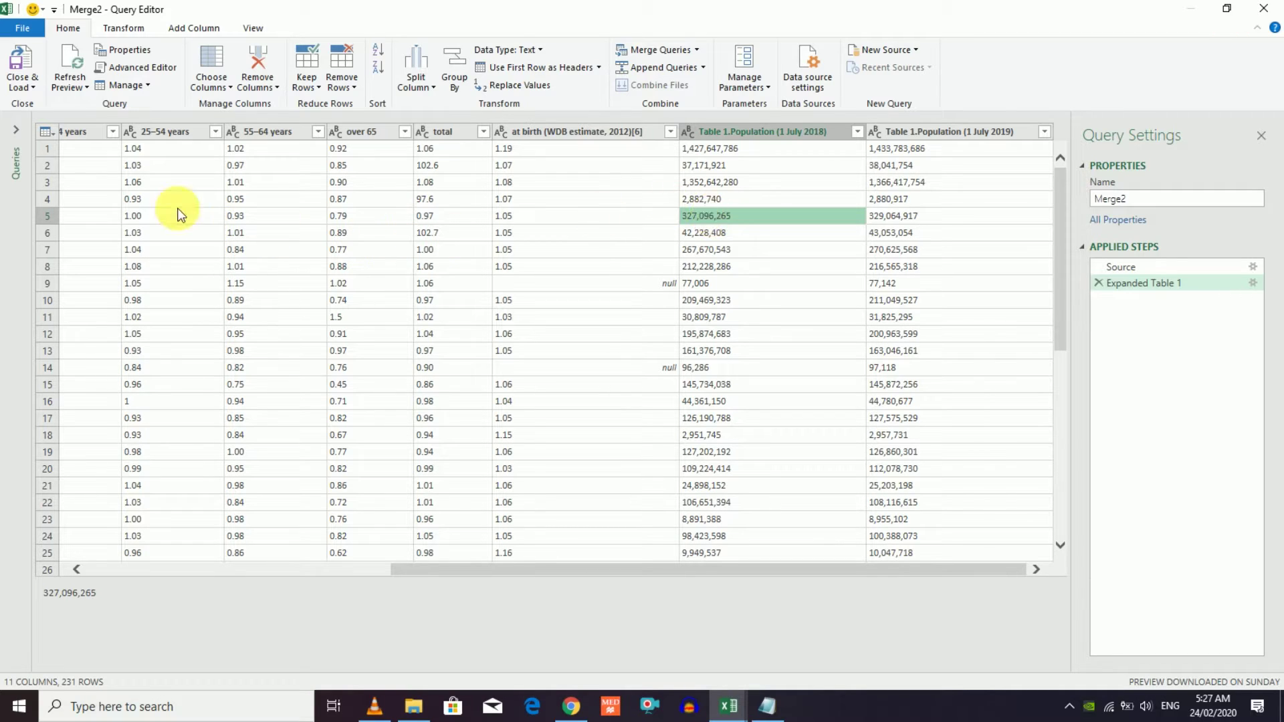
left_click(32, 87)
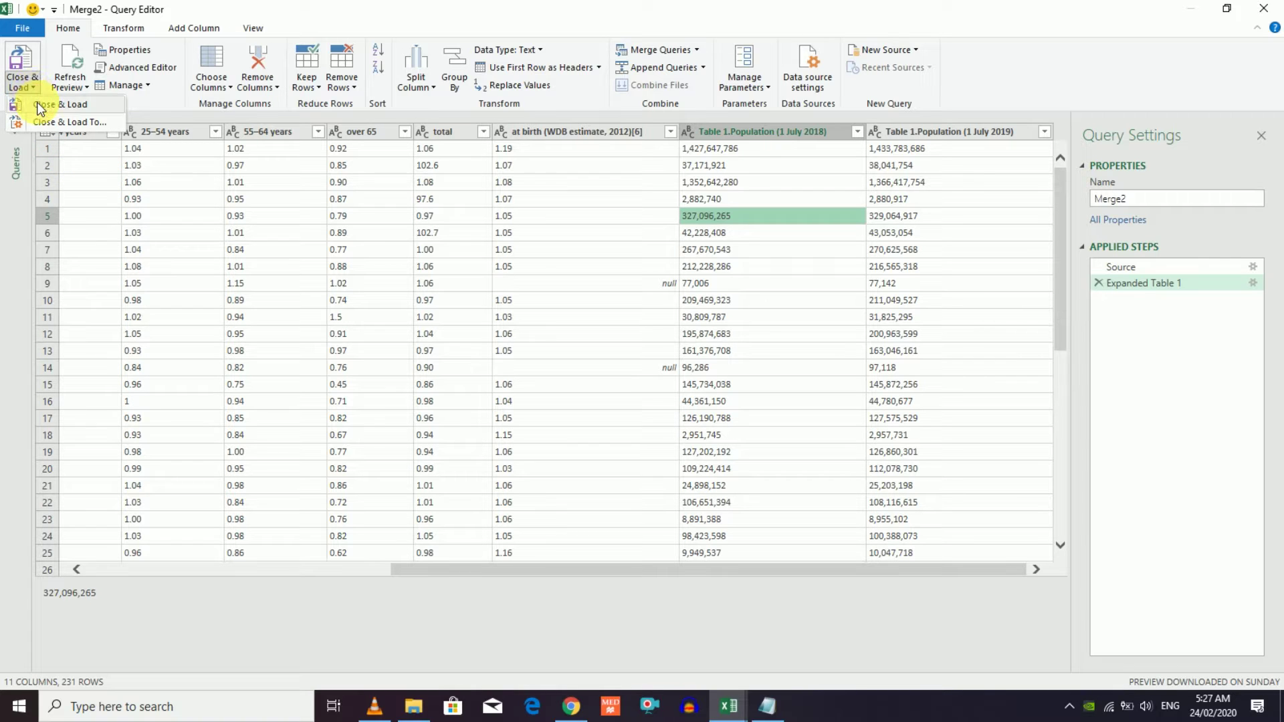
- Load Merge2 onto new Sheet12, then reopen it from Workbook Queries and close the editor
left_click(38, 102)
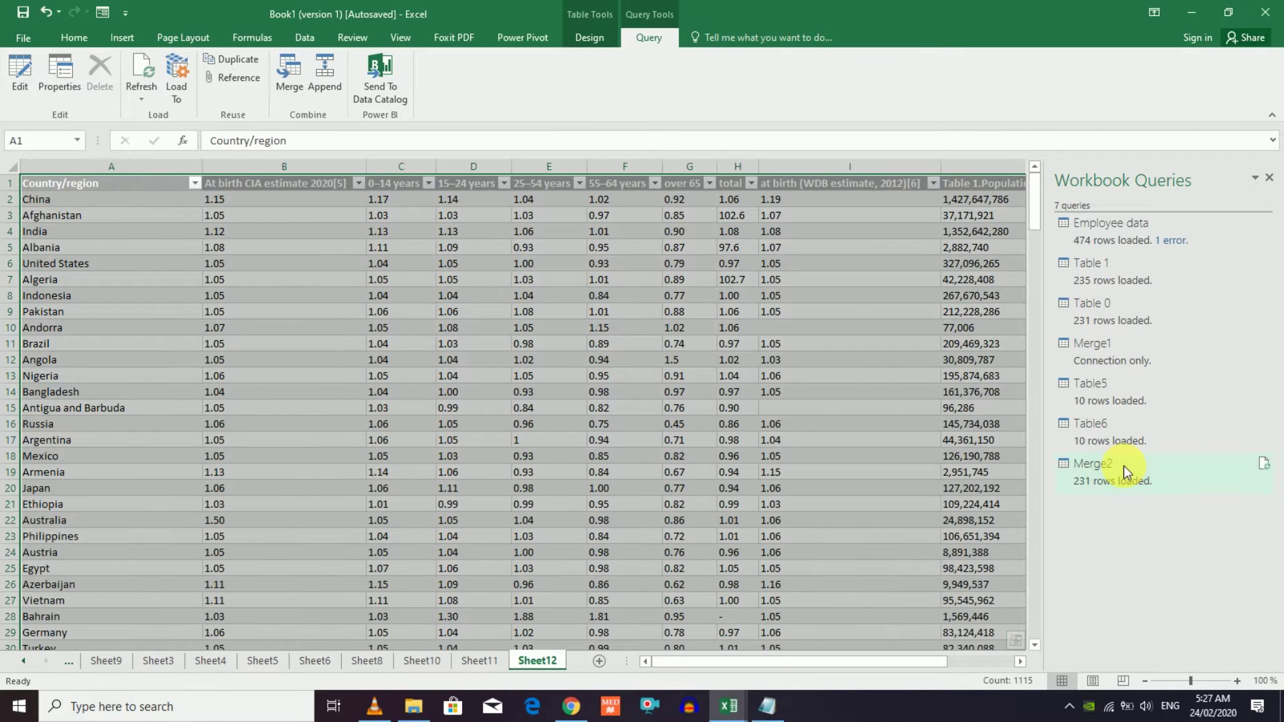
left_click(1123, 465)
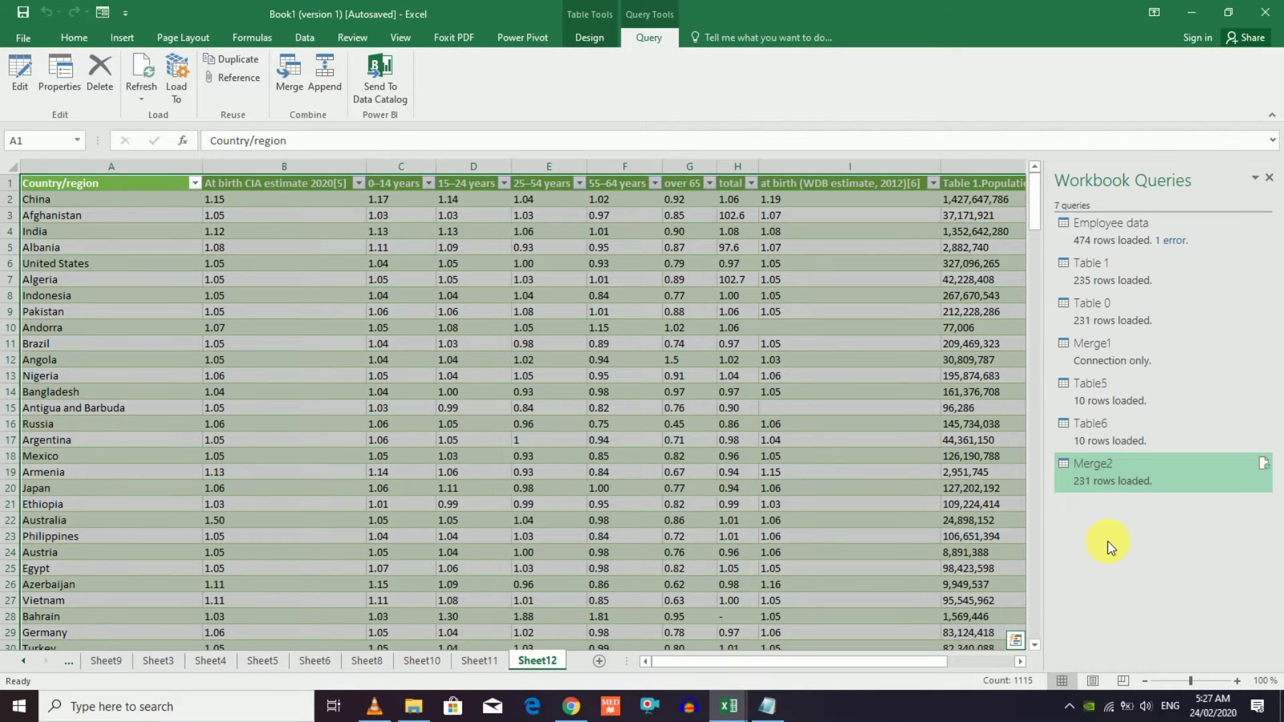
double_click(1098, 463)
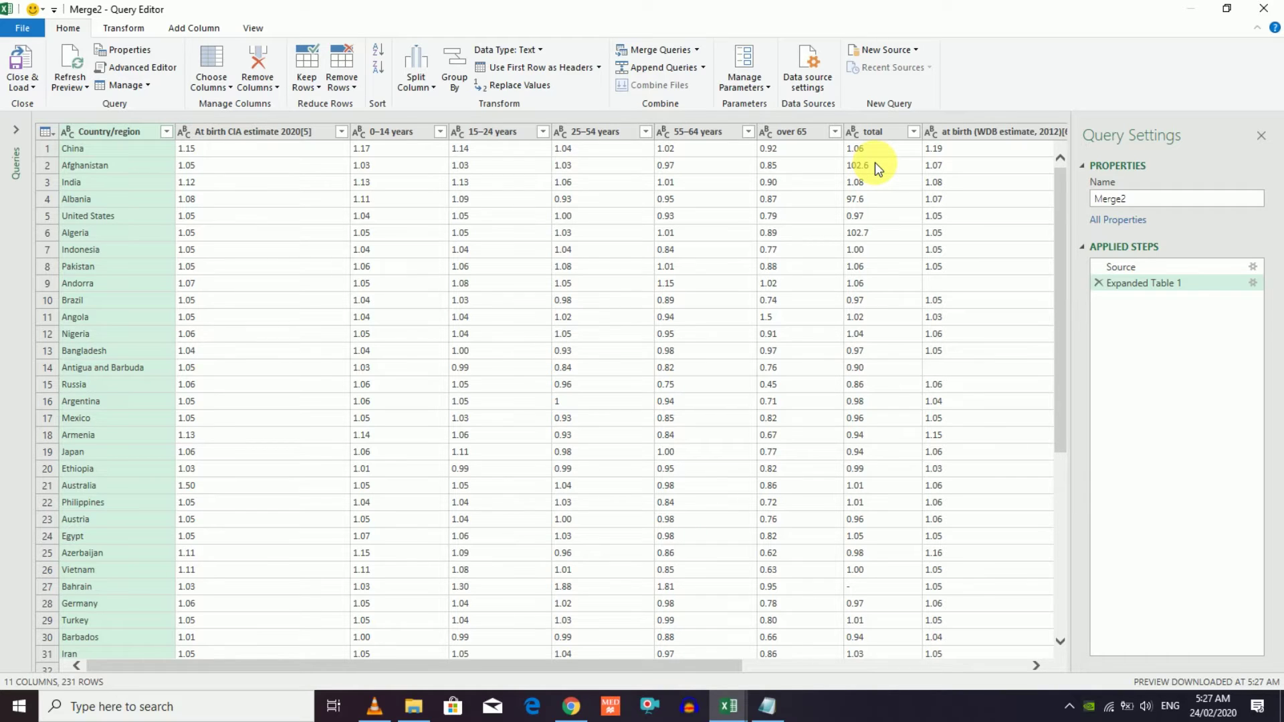
left_click(1263, 9)
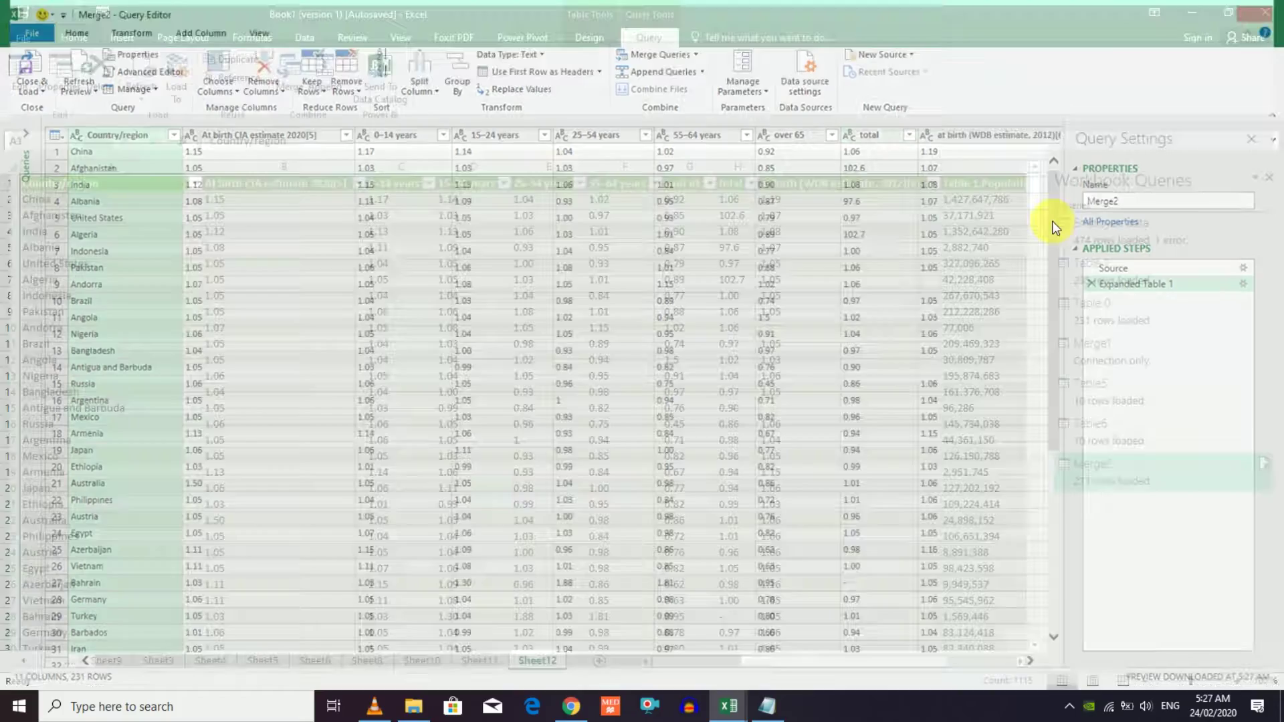
- Step through the Table6, Table5, Merge1, Table 0 and Table 1 queries, ending on Merge2's Sheet12
left_click(1096, 433)
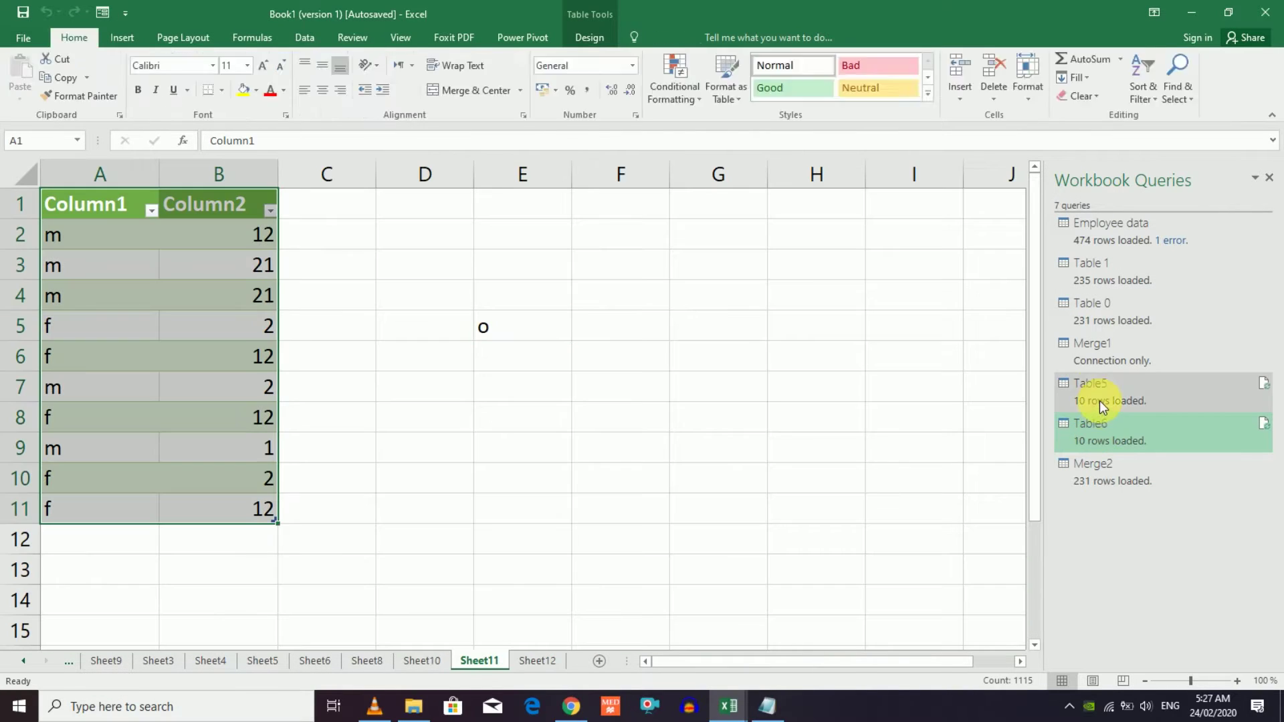
left_click(1099, 395)
left_click(1087, 344)
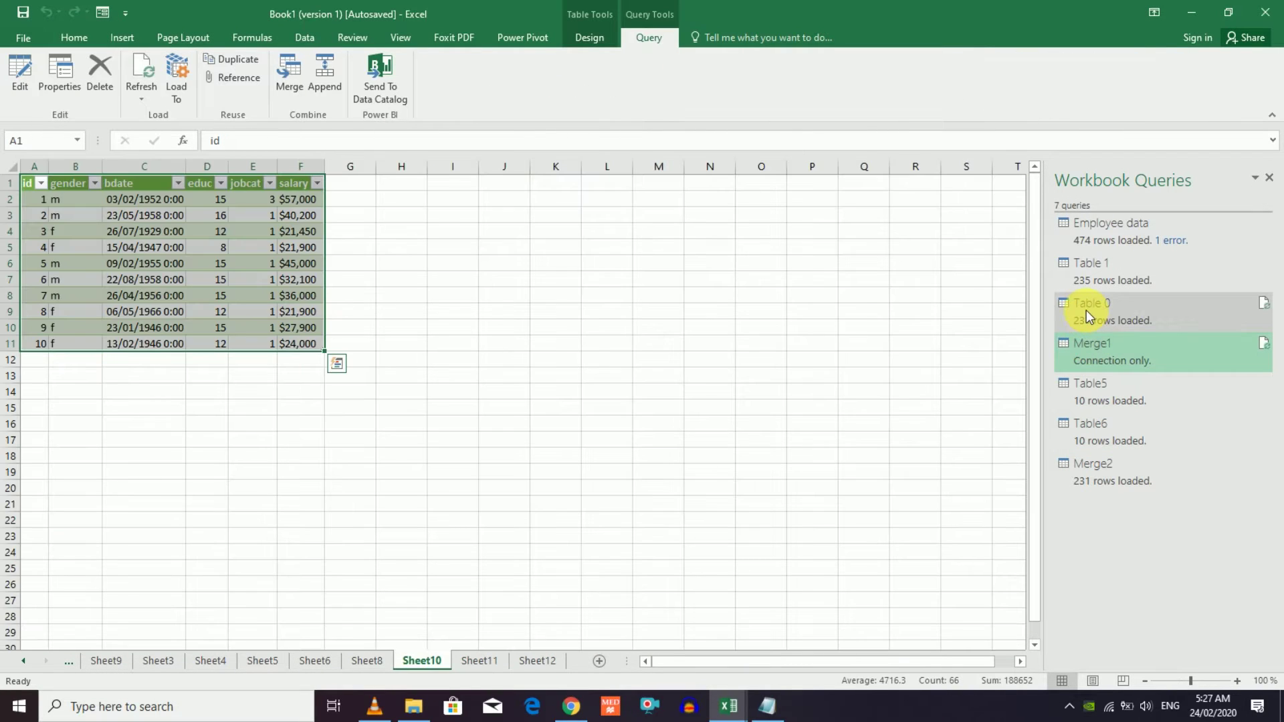
mouse_move(1091, 311)
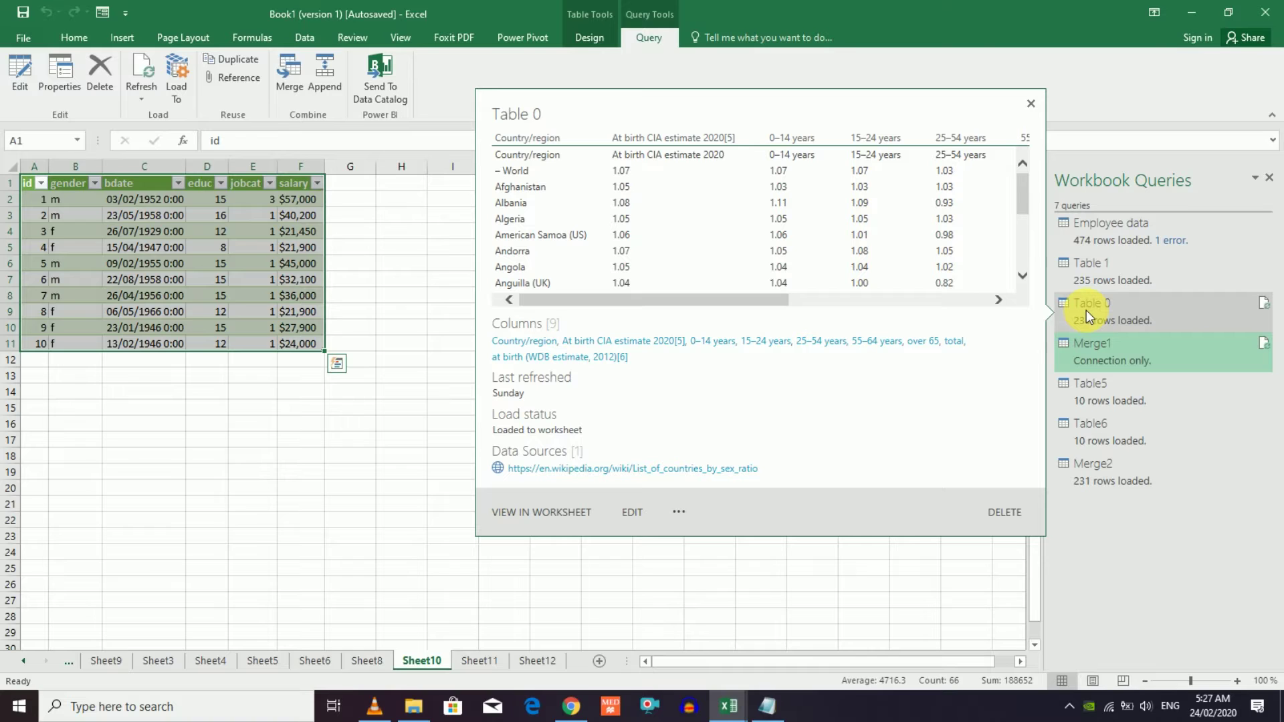
left_click(1085, 310)
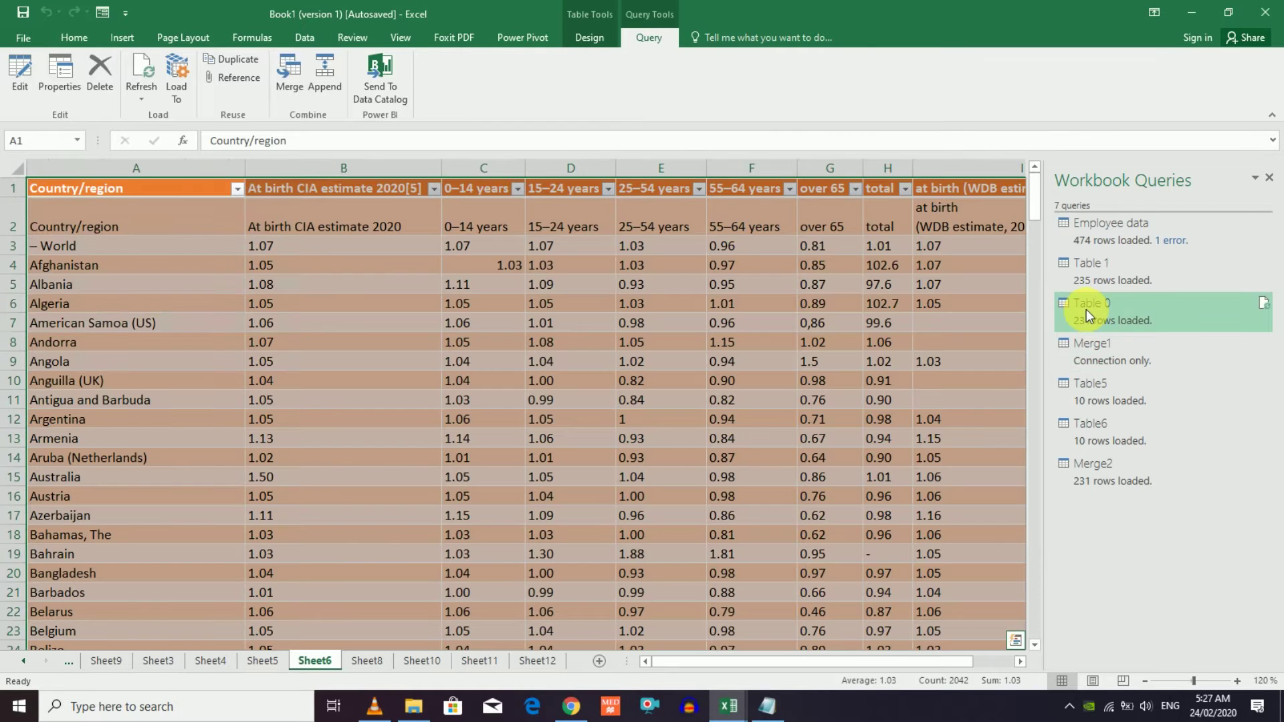
left_click(1098, 262)
left_click(1114, 472)
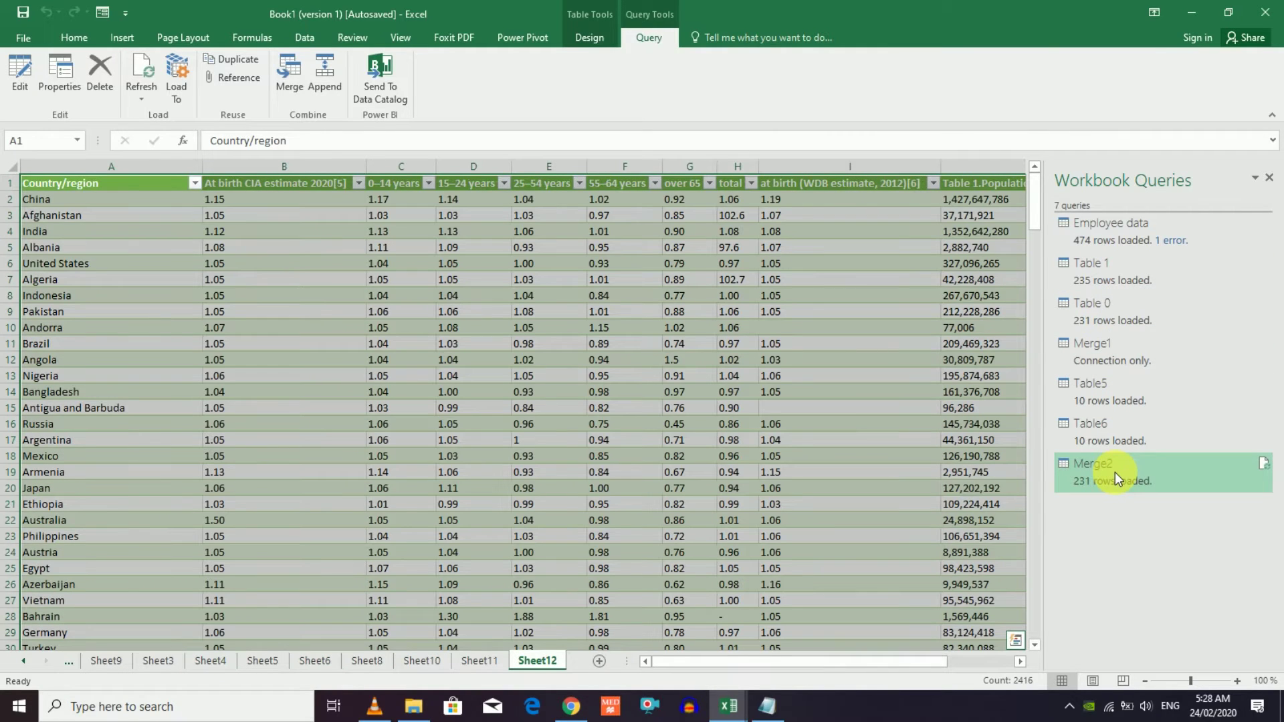
- On Sheet12, locate the United States row and check its merged 2018 population
left_click(889, 422)
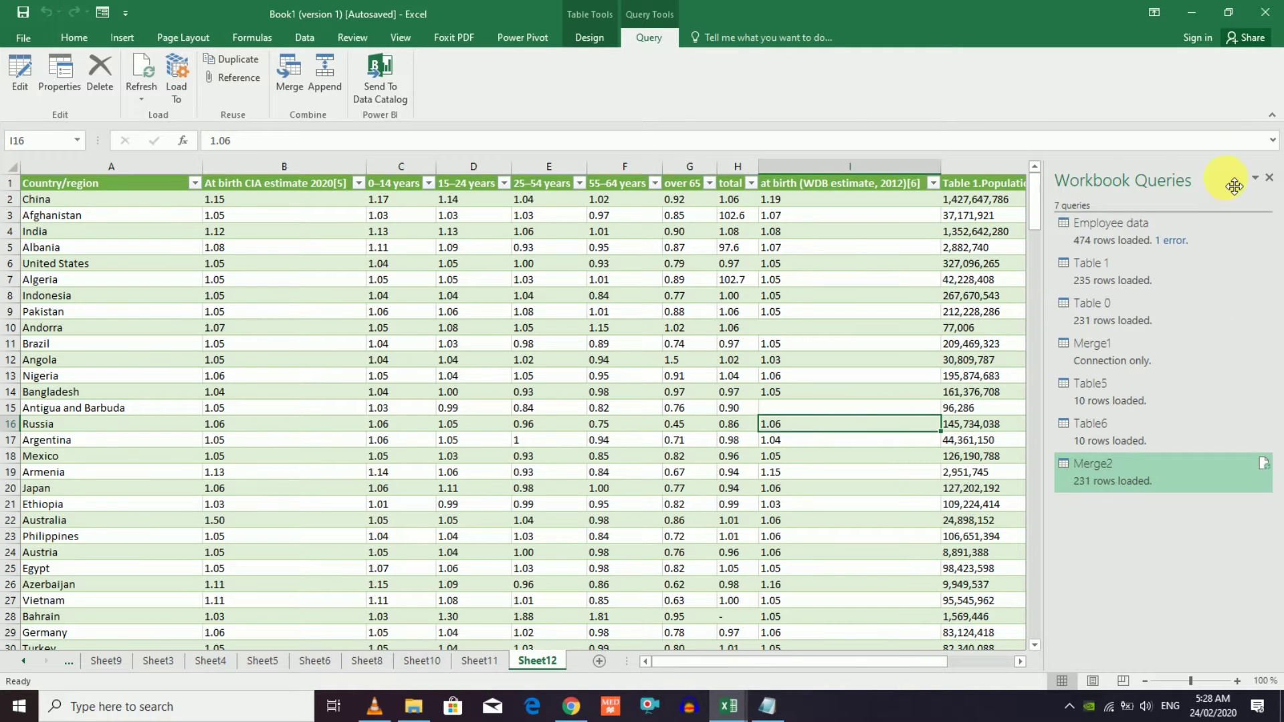
mouse_move(833, 665)
left_mouse_down()
mouse_move(931, 665)
mouse_move(932, 690)
left_mouse_up()
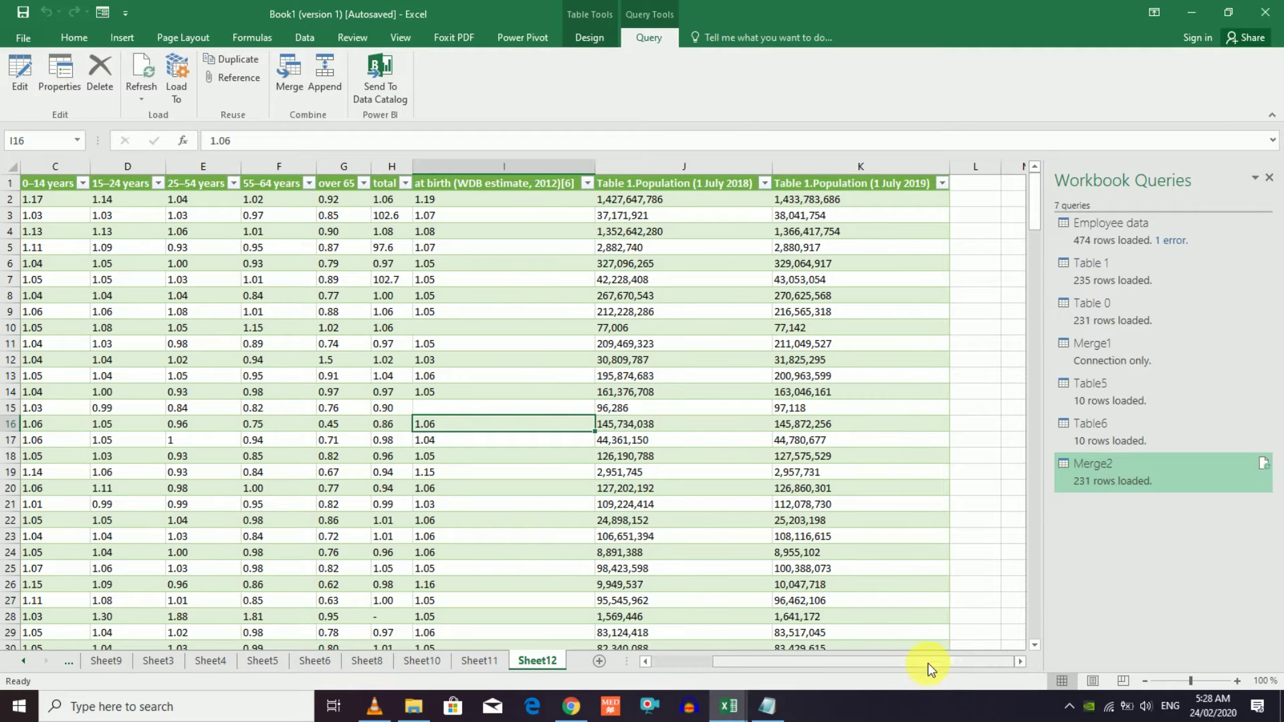
left_click(710, 661)
left_click(40, 360)
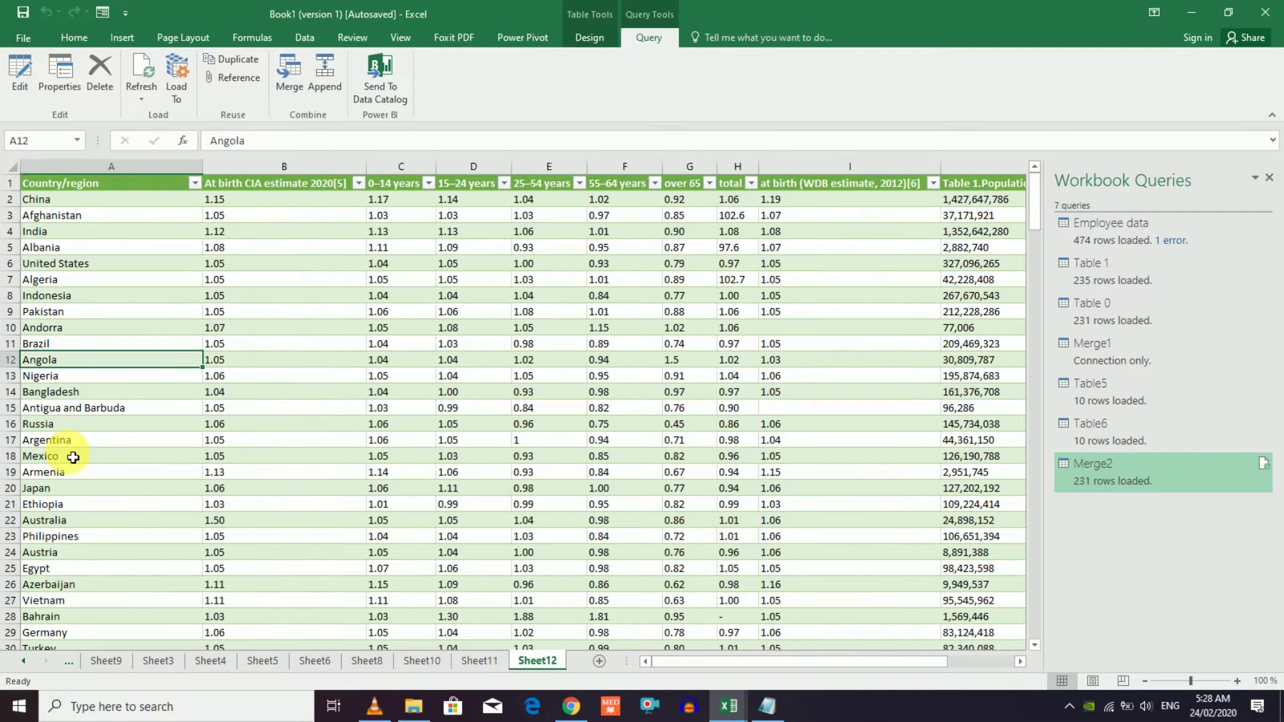
left_click(77, 265)
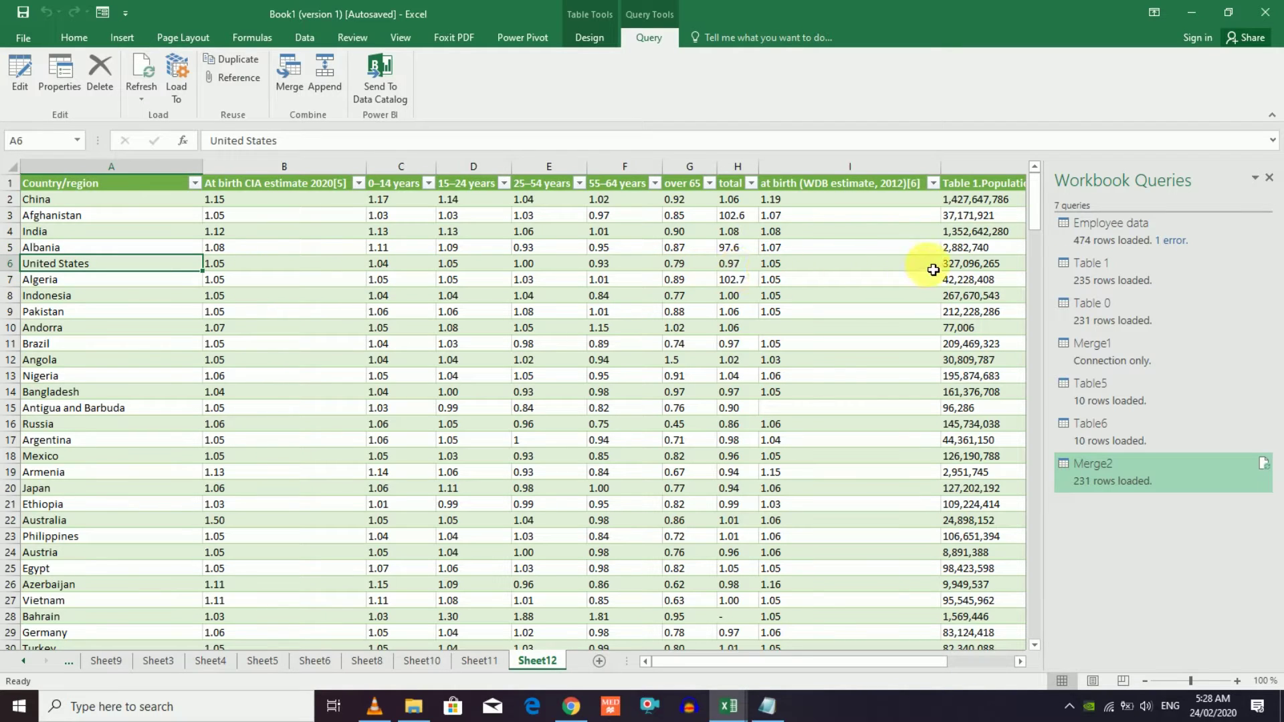
left_click(966, 266)
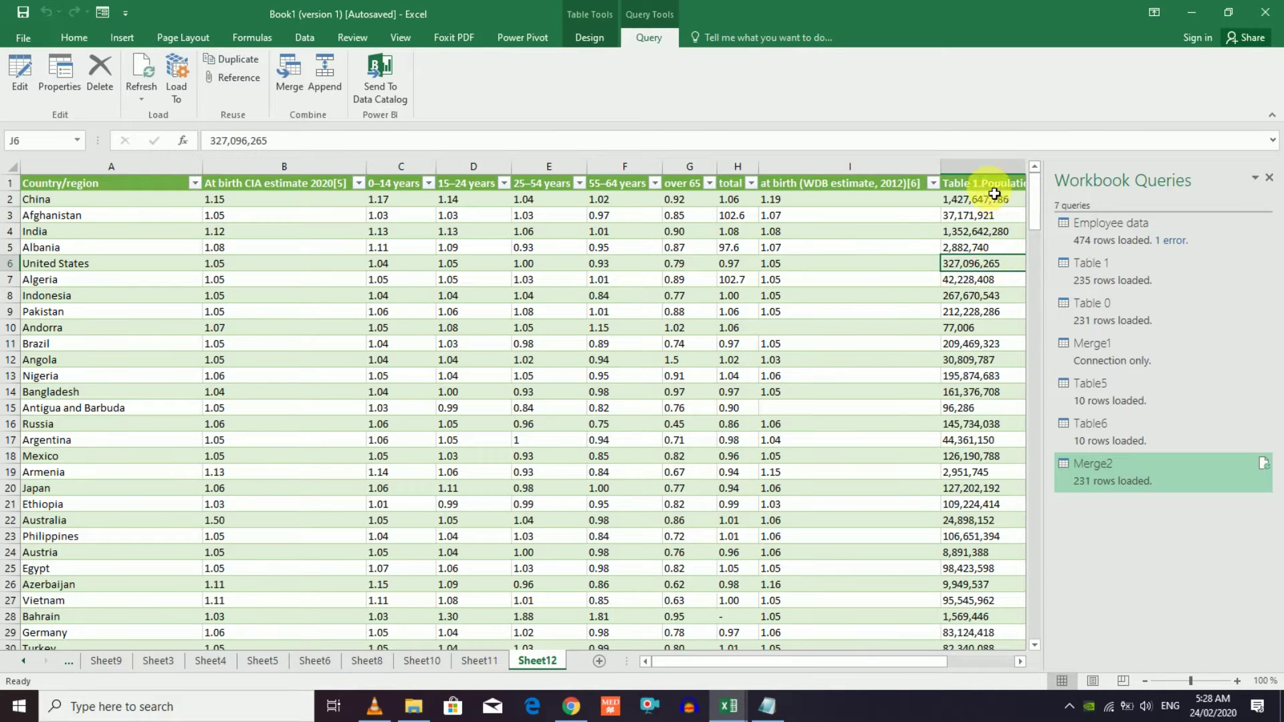
left_click_drag(829, 666, 871, 667)
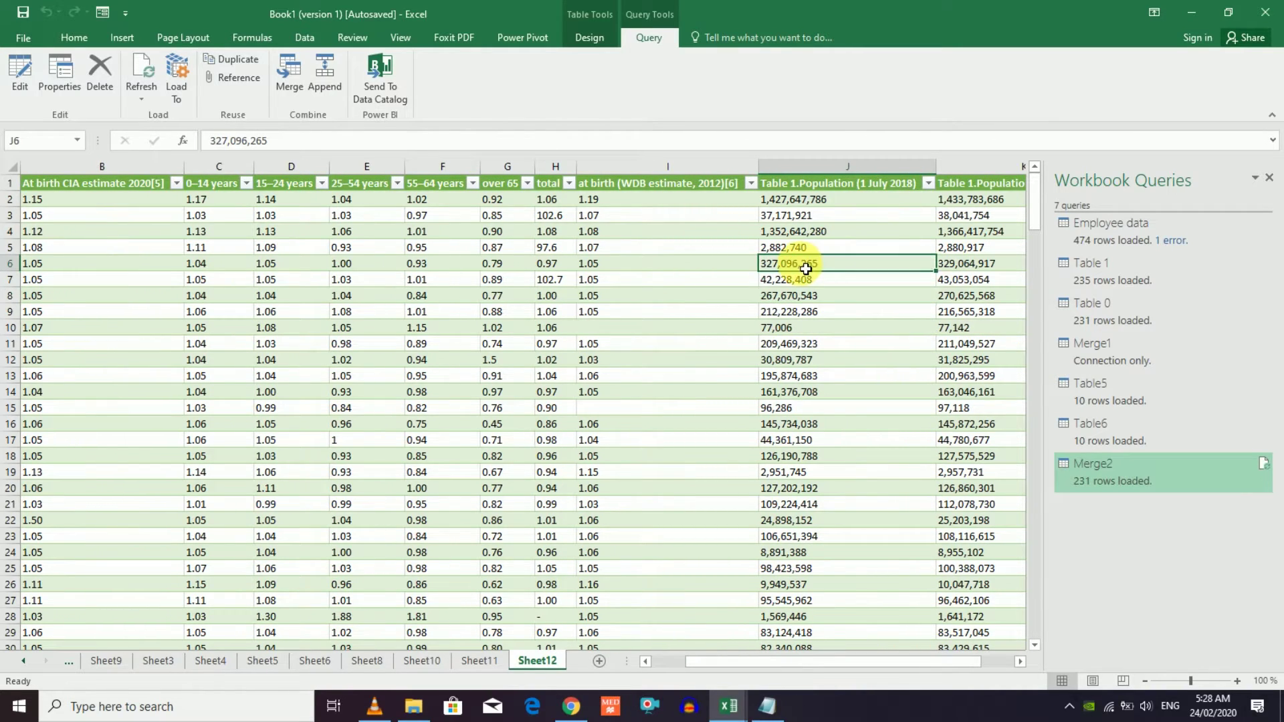
- Compare with the United States 2018 and 2019 populations on Sheet4, then return to Sheet12
left_click(308, 660)
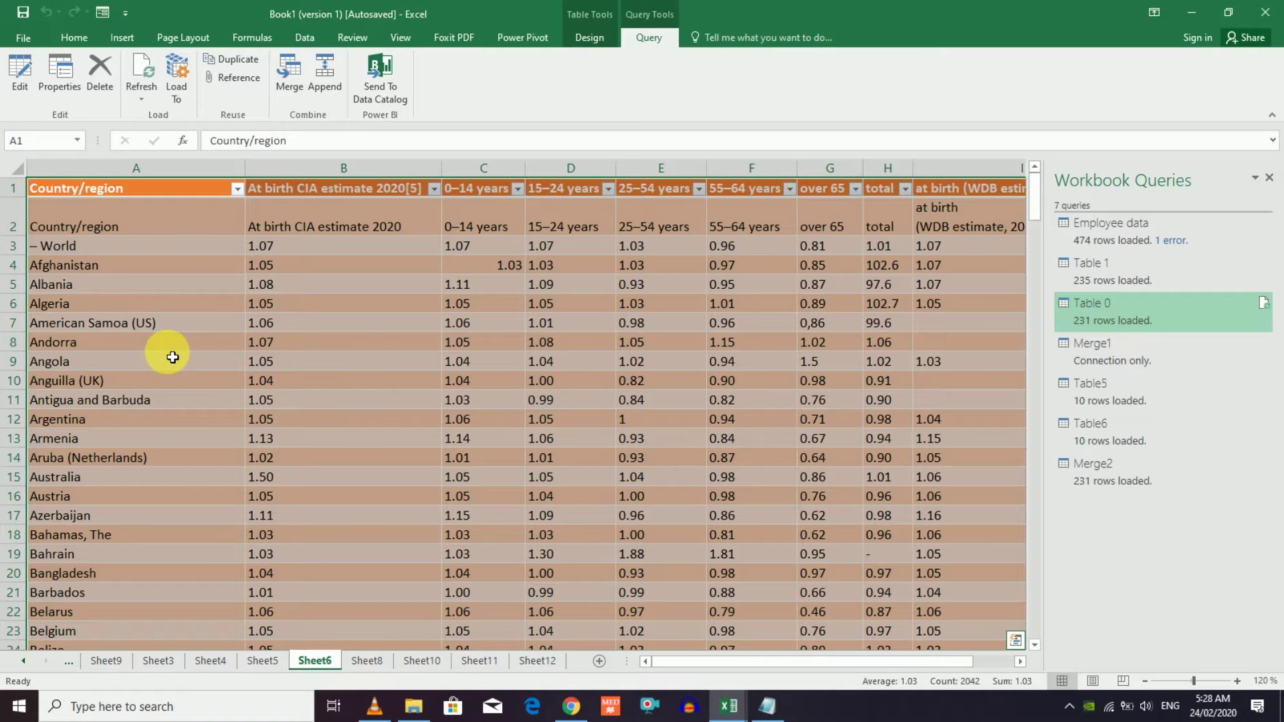
left_click(35, 306)
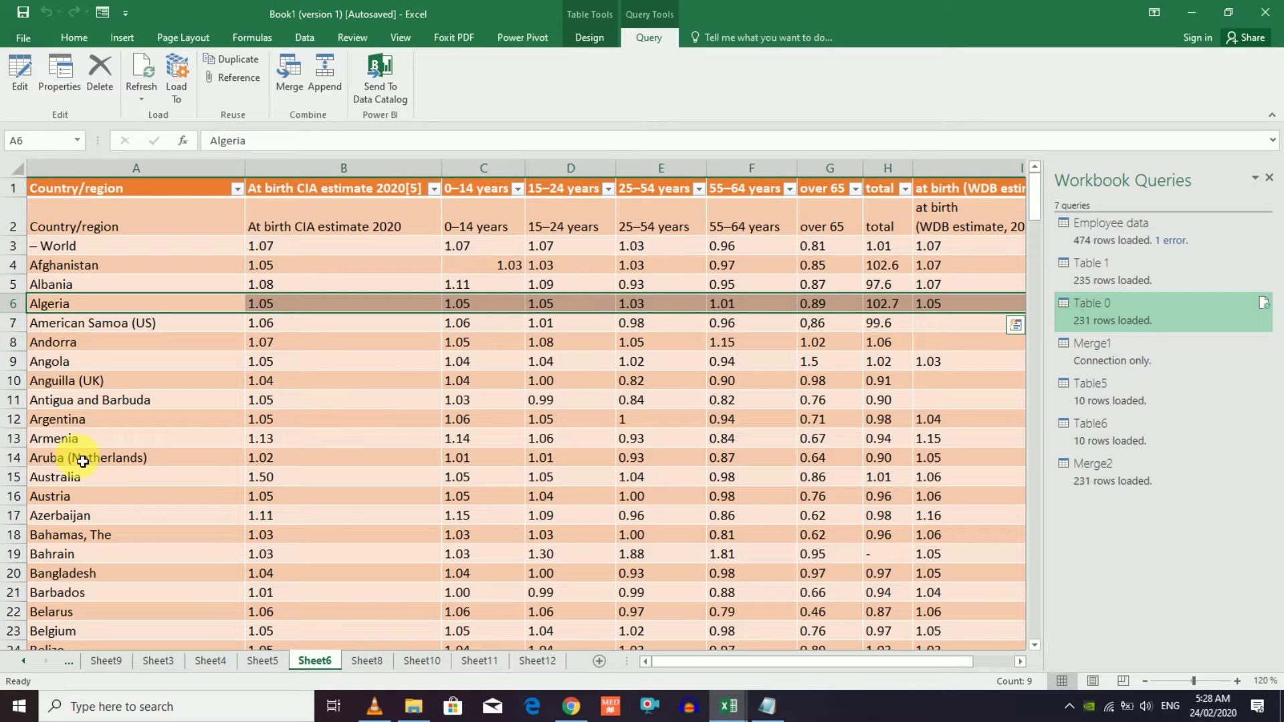
left_click(263, 662)
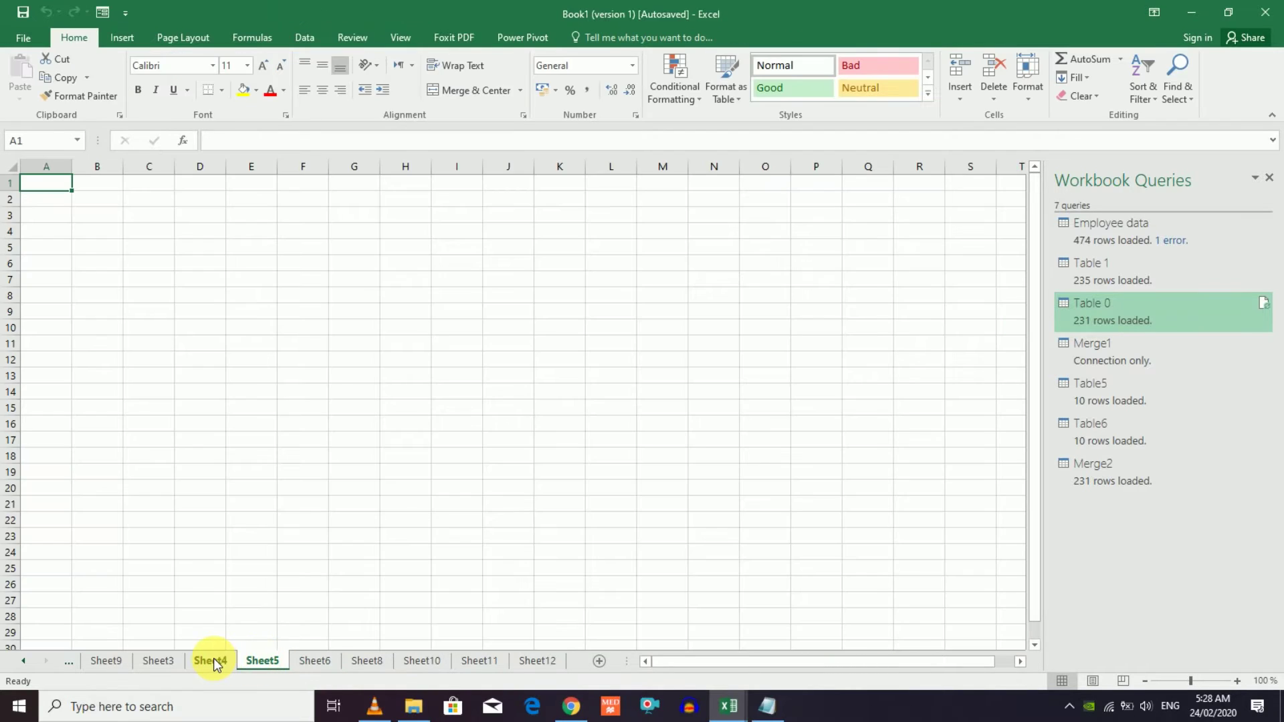
left_click(214, 661)
left_click(74, 264)
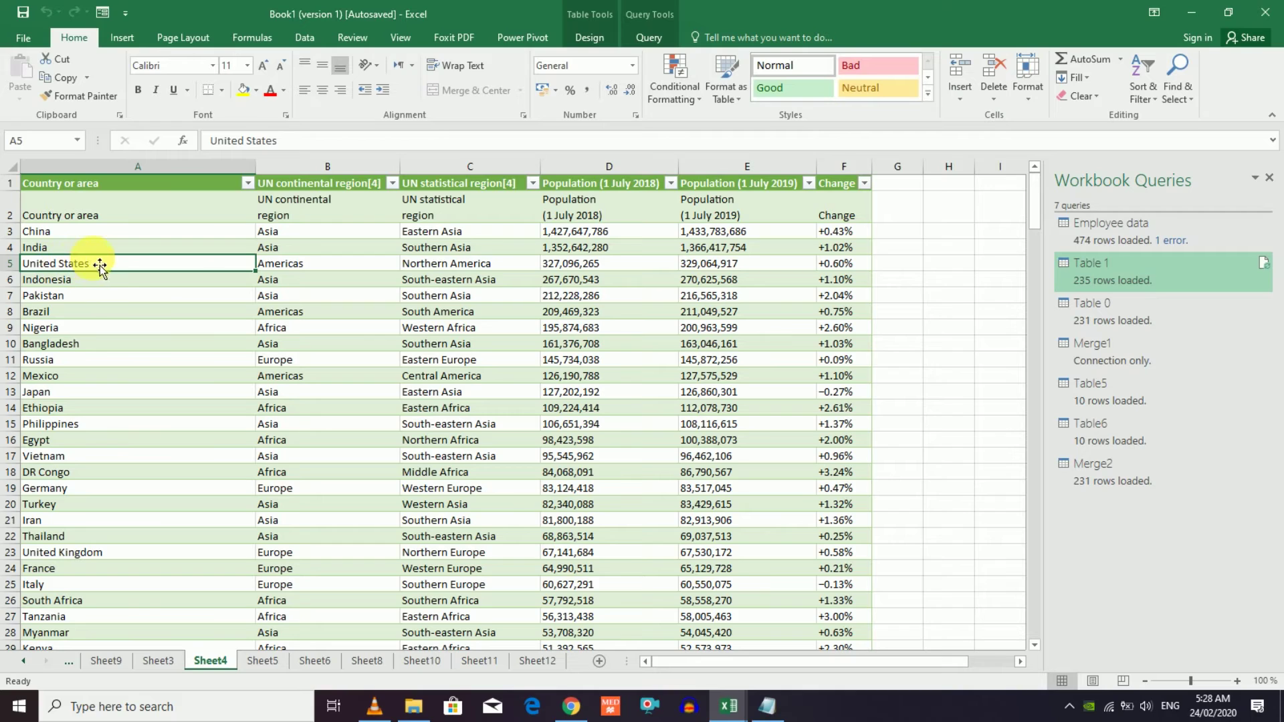
left_click(706, 266)
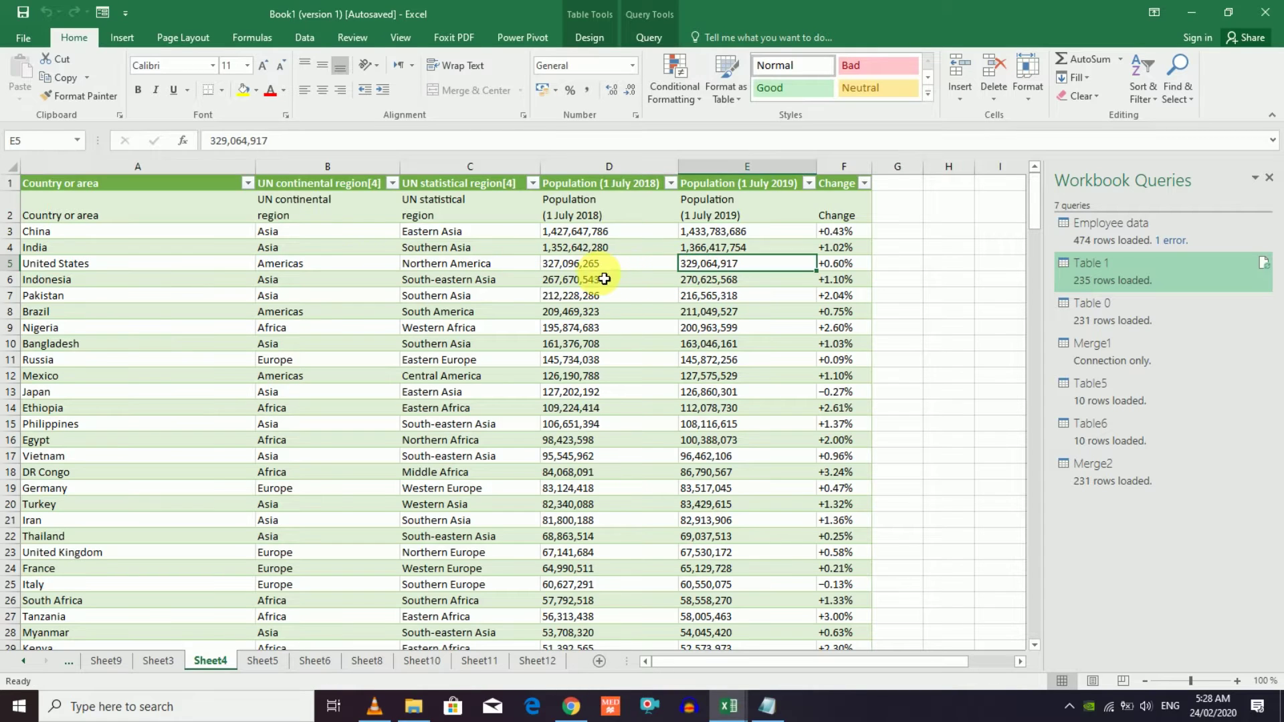
left_click(578, 264)
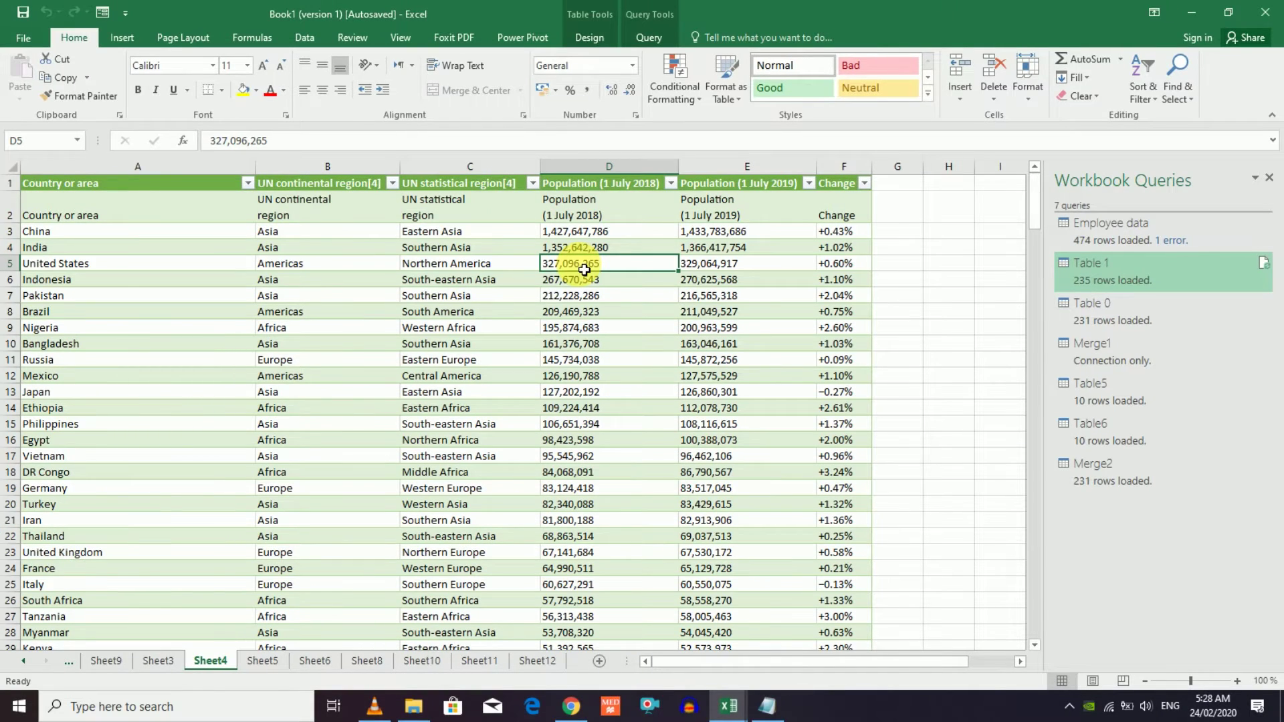
left_click(543, 661)
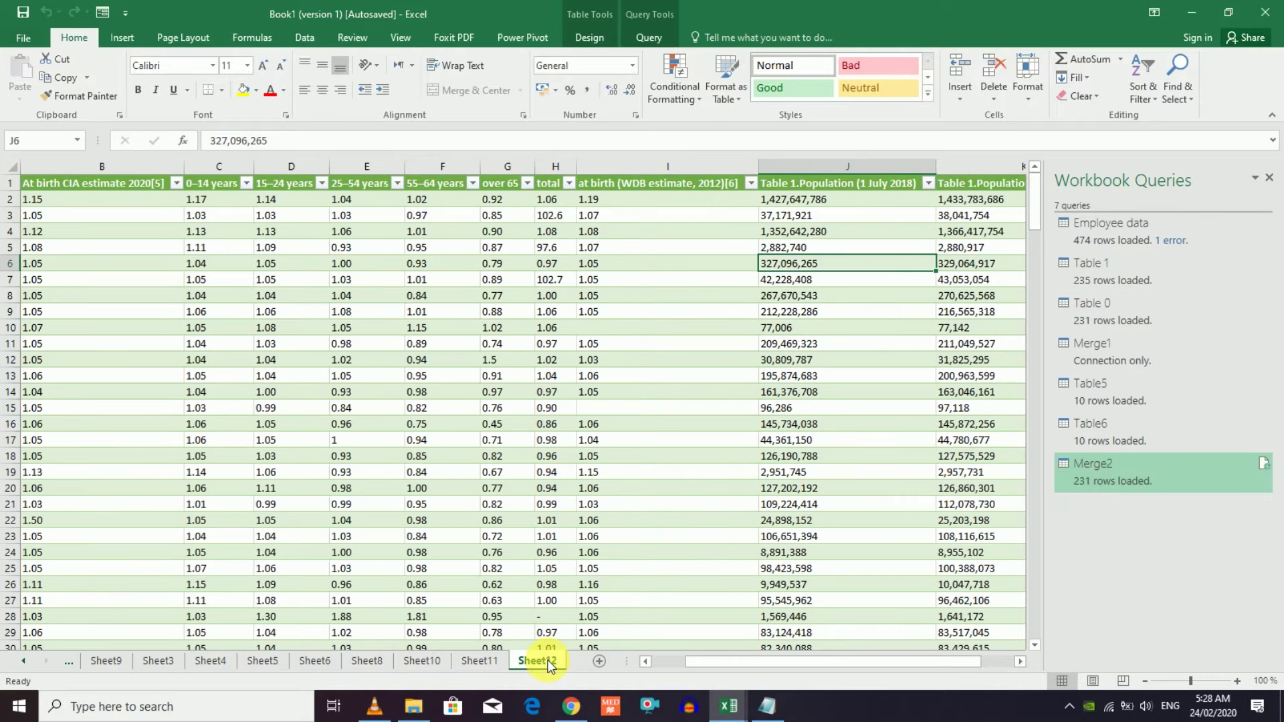
- Show the Data commands and check the 2019 population filter list without filtering, then select L2
left_click(308, 39)
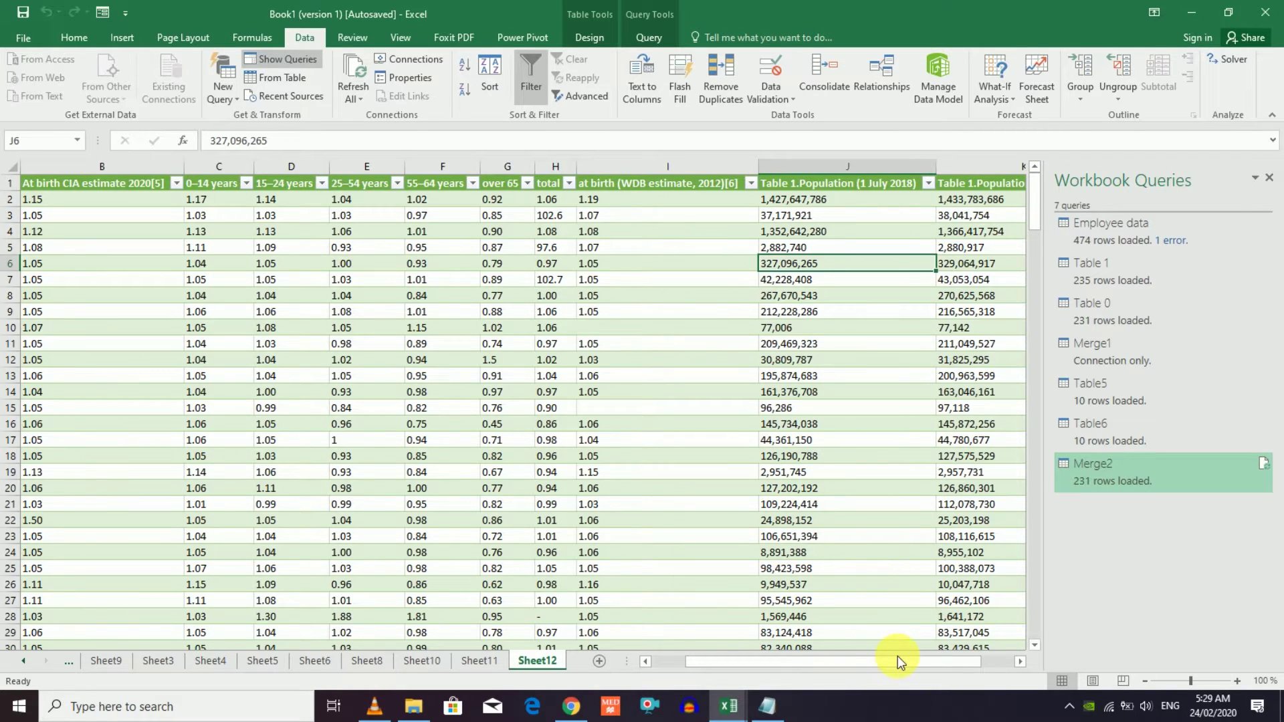
left_click_drag(905, 660, 997, 665)
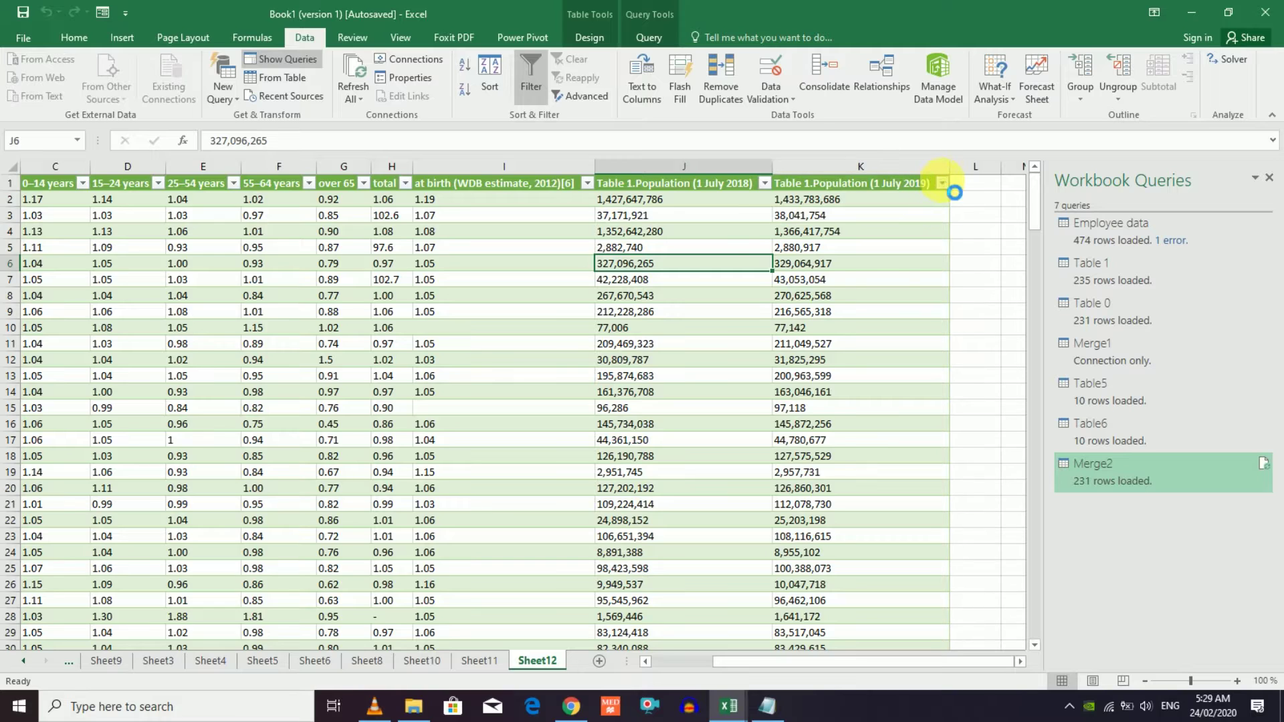
left_click(942, 183)
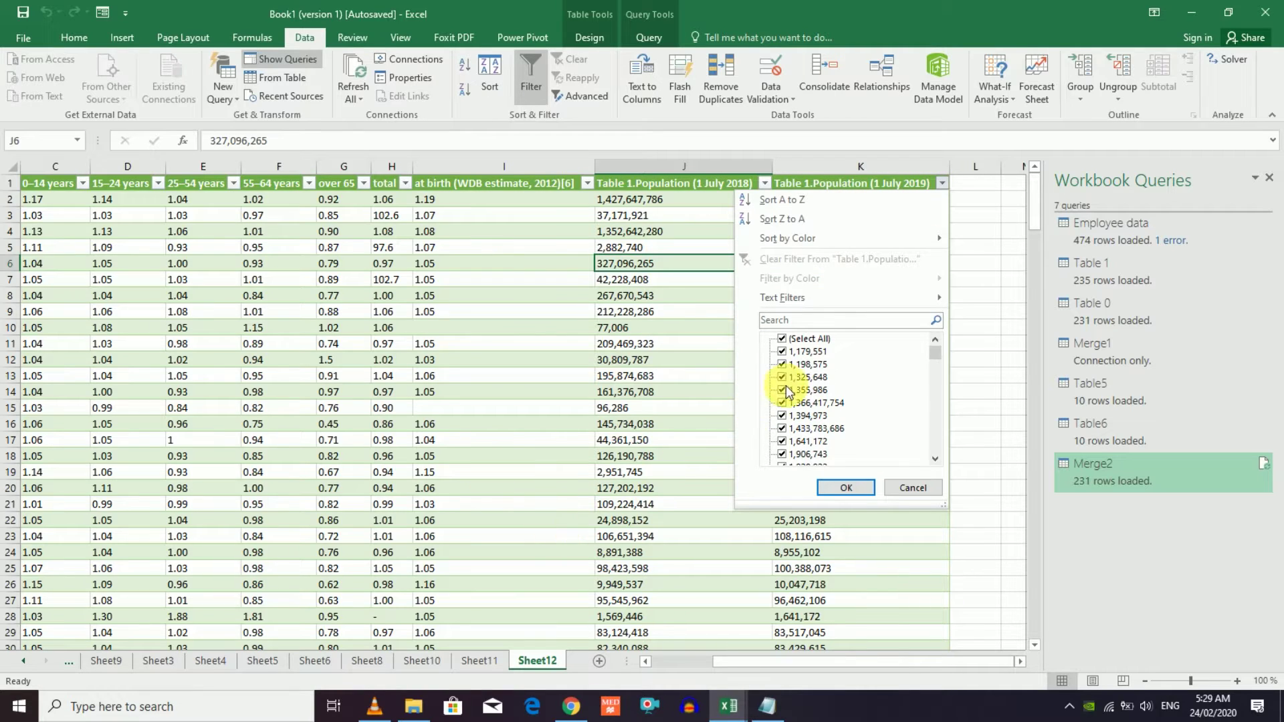
left_click(932, 488)
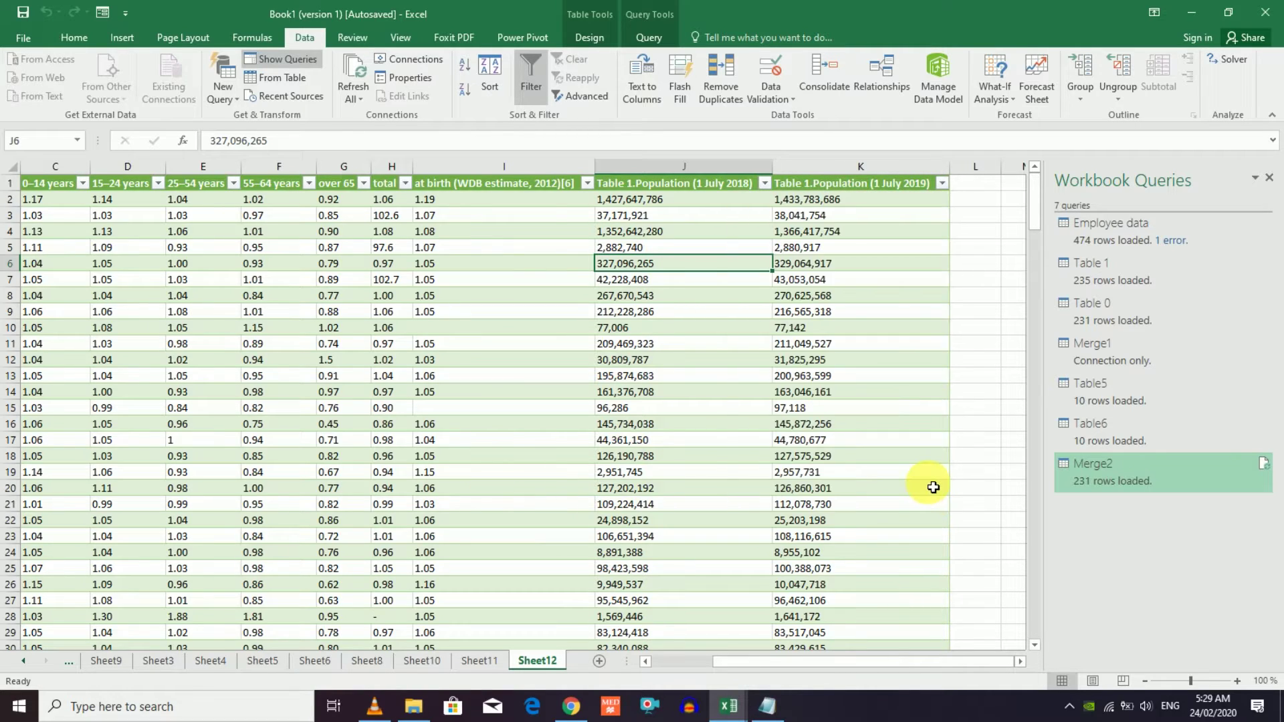
left_click(973, 200)
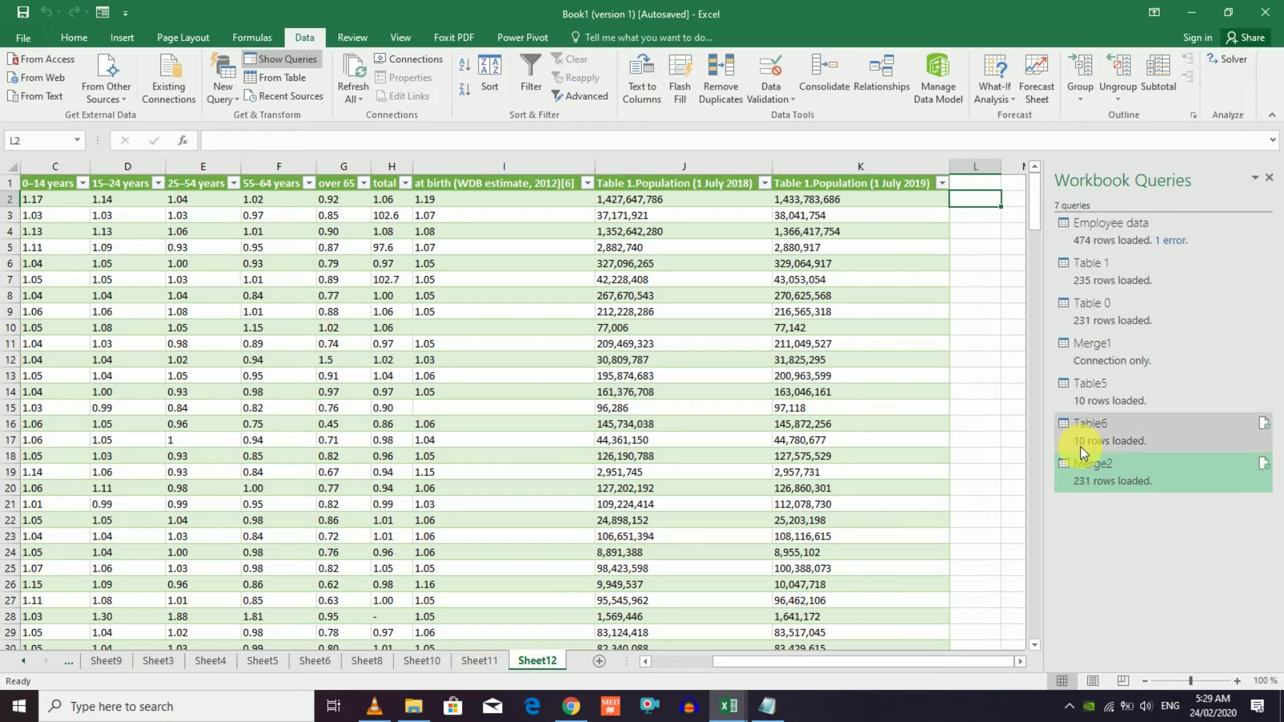
double_click(1103, 473)
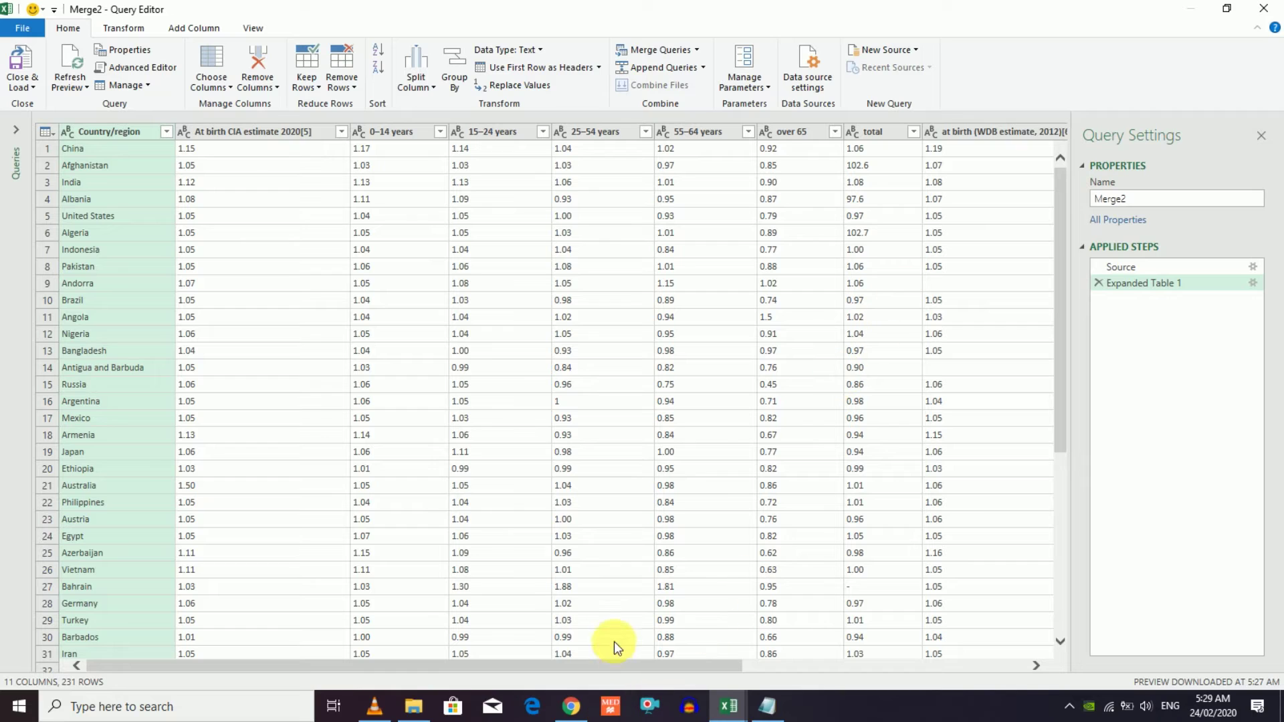
left_click_drag(617, 666, 937, 669)
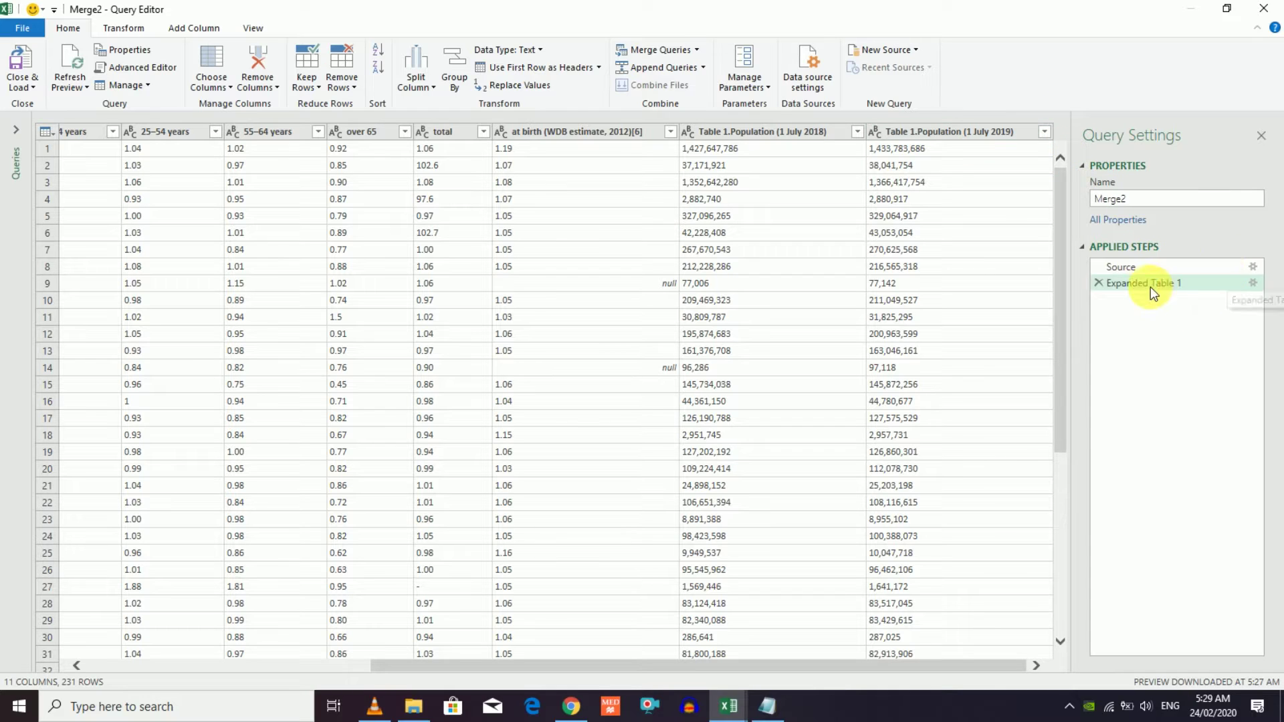
left_click_drag(1130, 199, 1057, 199)
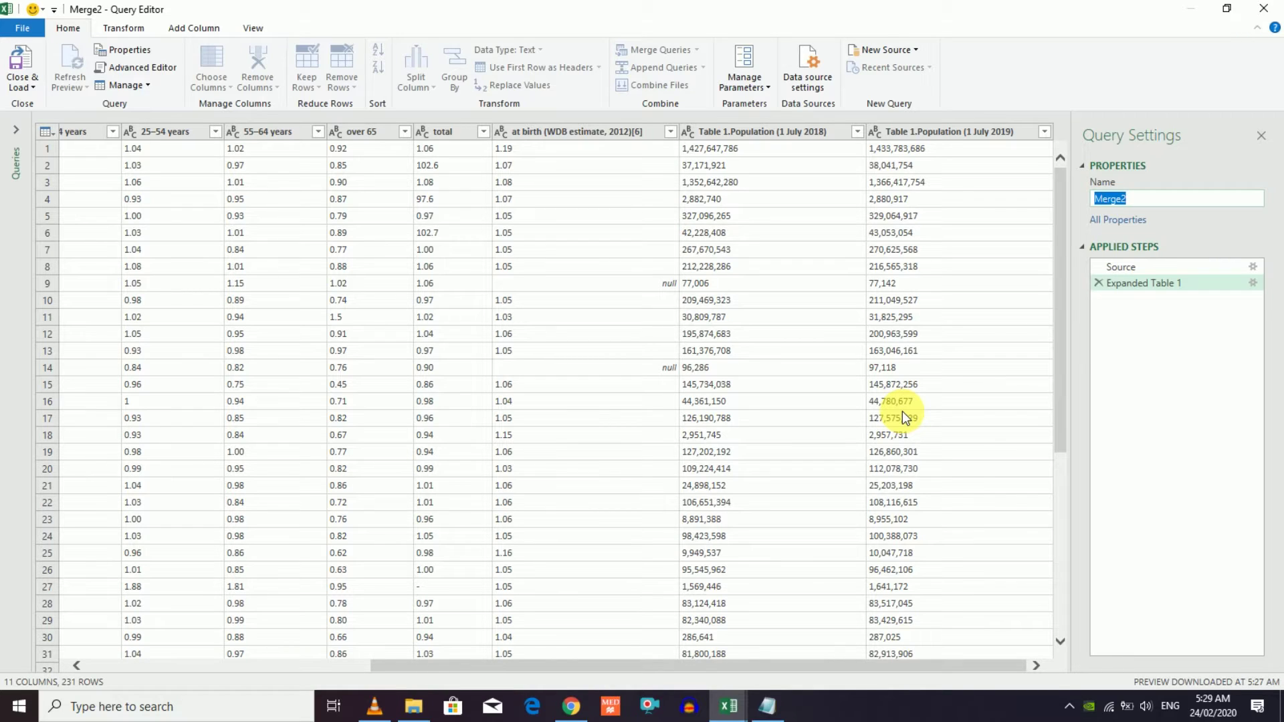
left_click(1264, 8)
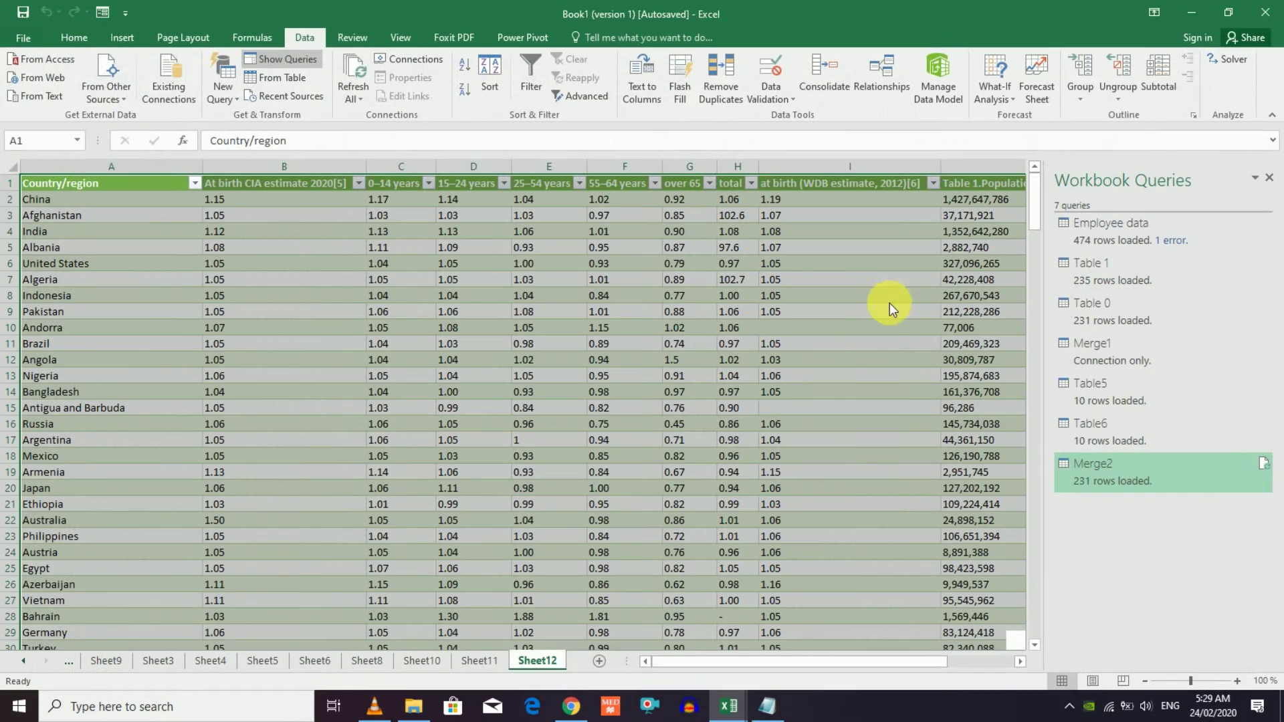
left_click(690, 343)
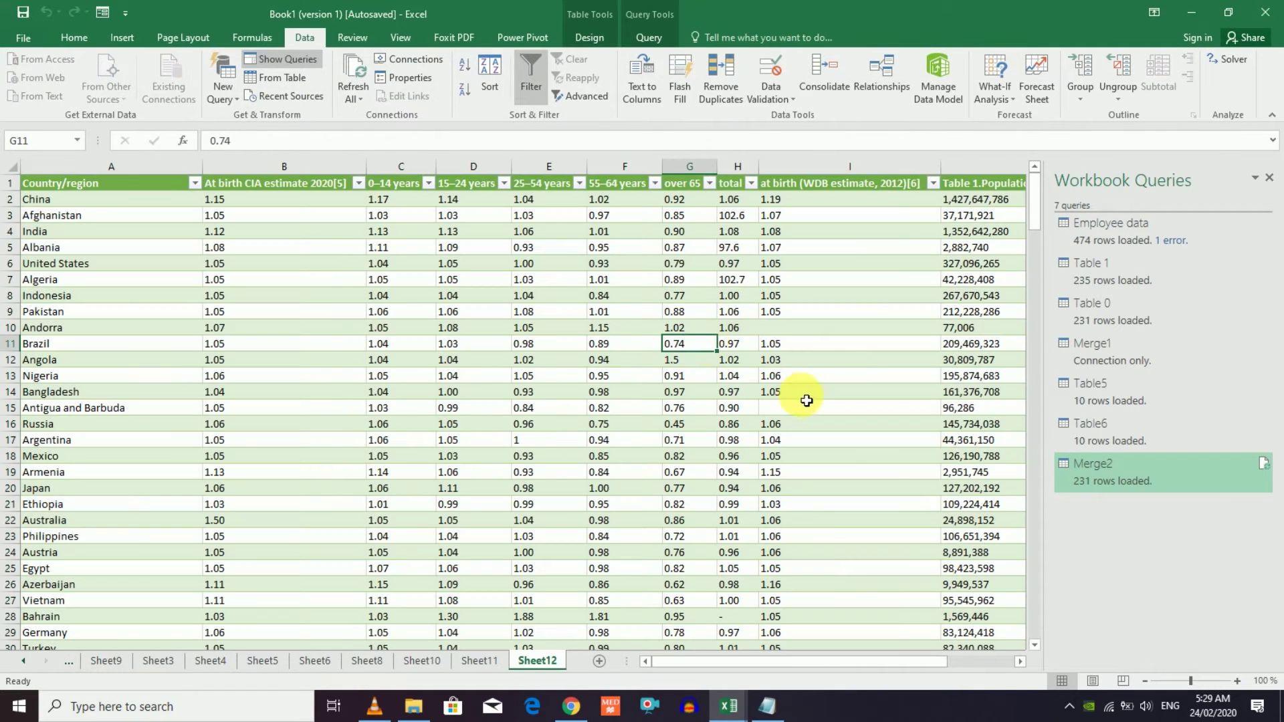
left_click(1268, 177)
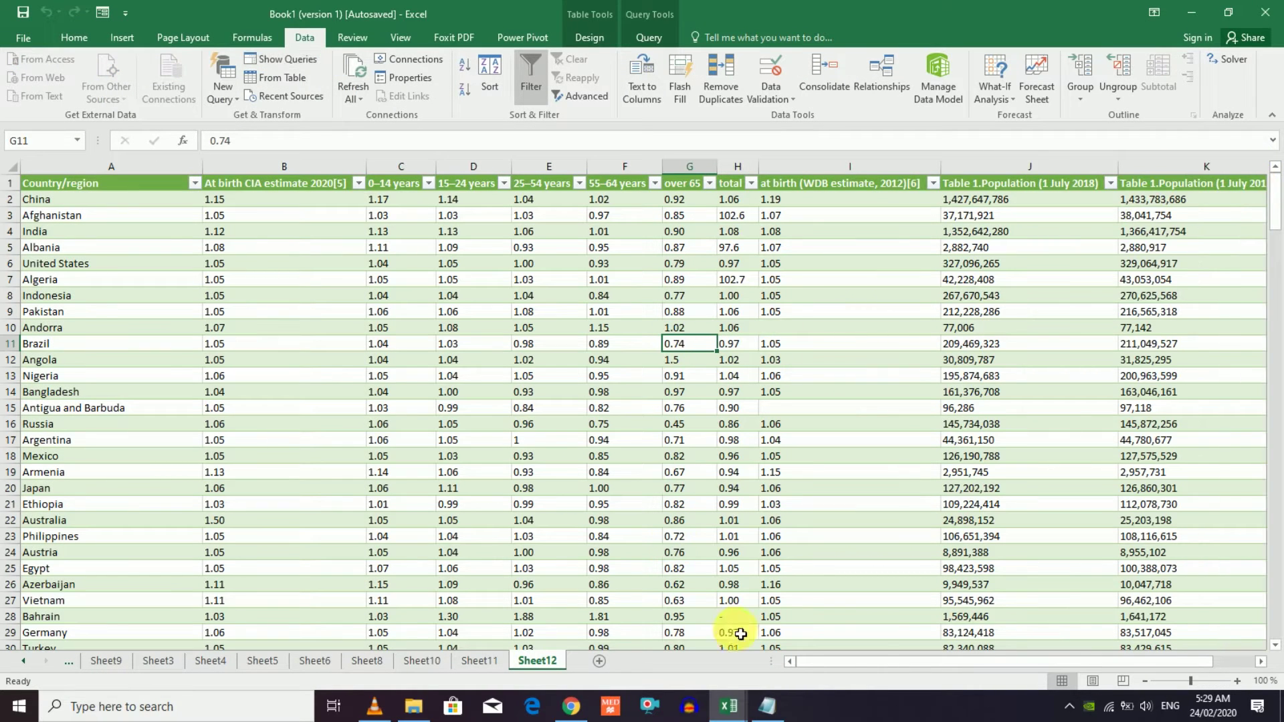
left_click_drag(882, 665, 1168, 286)
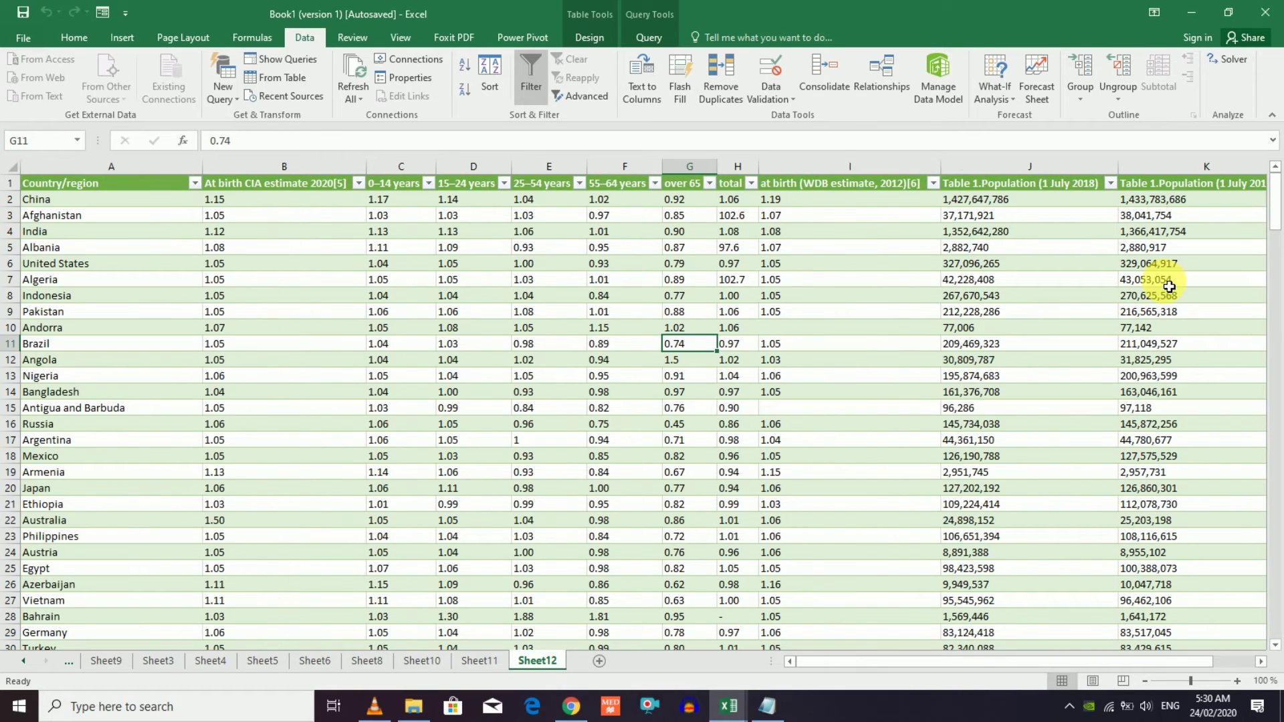
left_click(280, 63)
- Hide the workbook queries list and browse the sheets to reach Sheet8's employee table
left_click(279, 62)
left_click(308, 325)
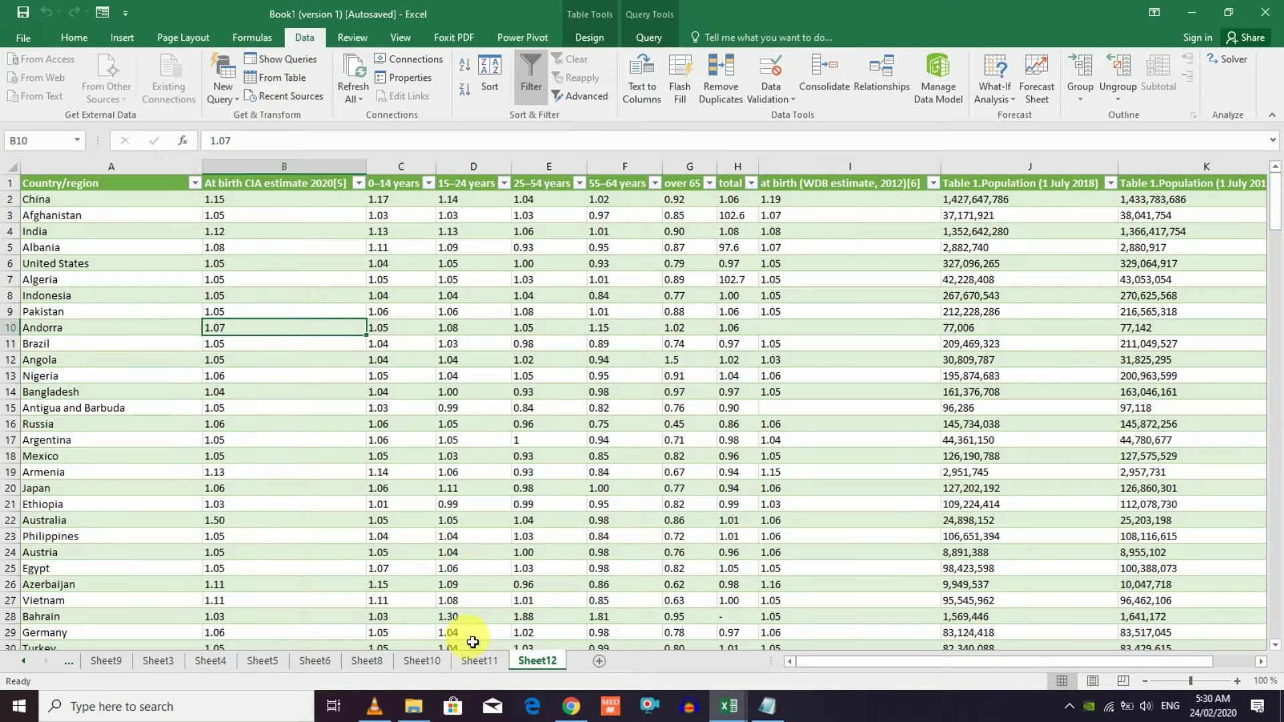
left_click(221, 660)
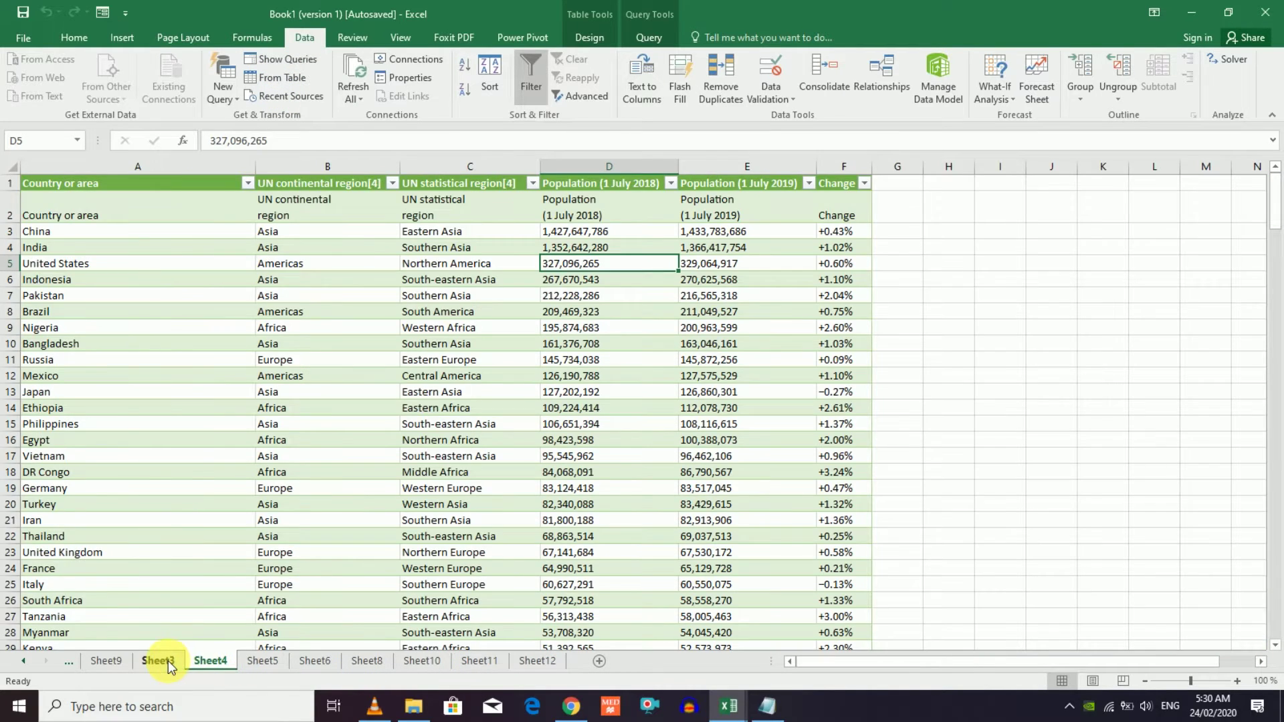
left_click(167, 661)
left_click(317, 660)
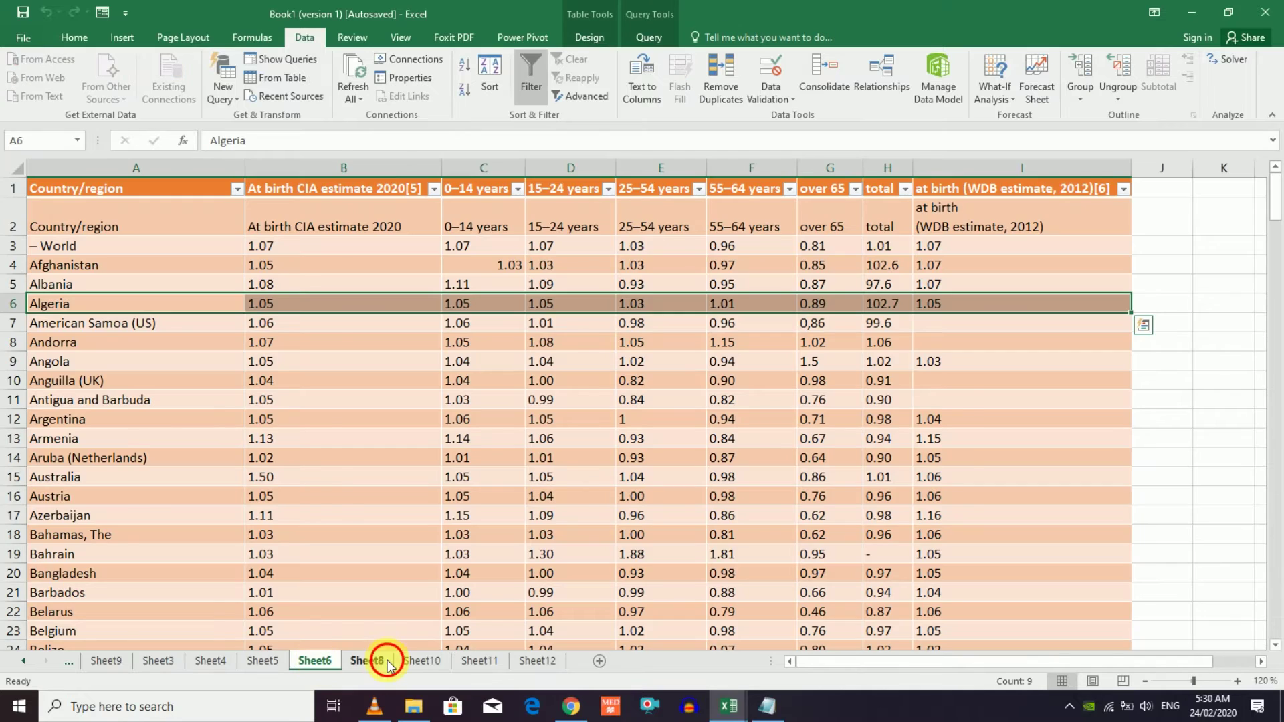
left_click(387, 662)
- Select the employee table A2:F12, cancelling an accidental move of the cells
left_click(462, 421)
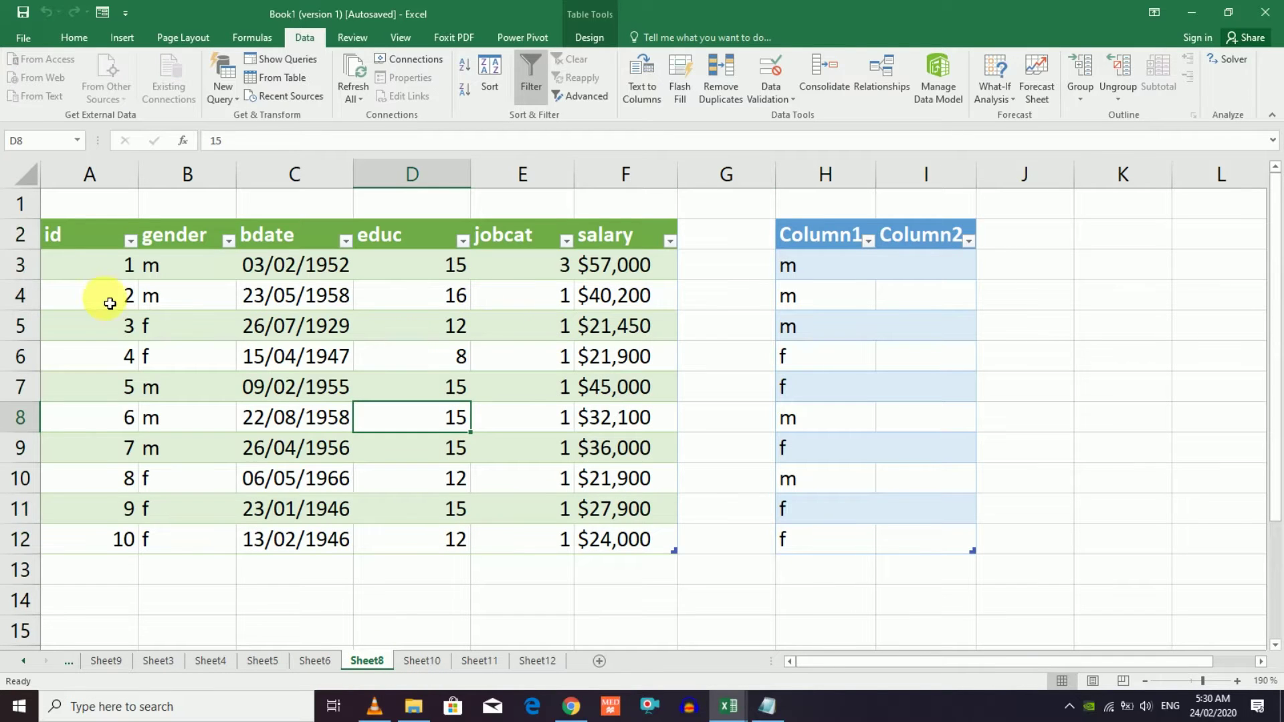
left_click(91, 215)
left_click_drag(180, 306, 402, 428)
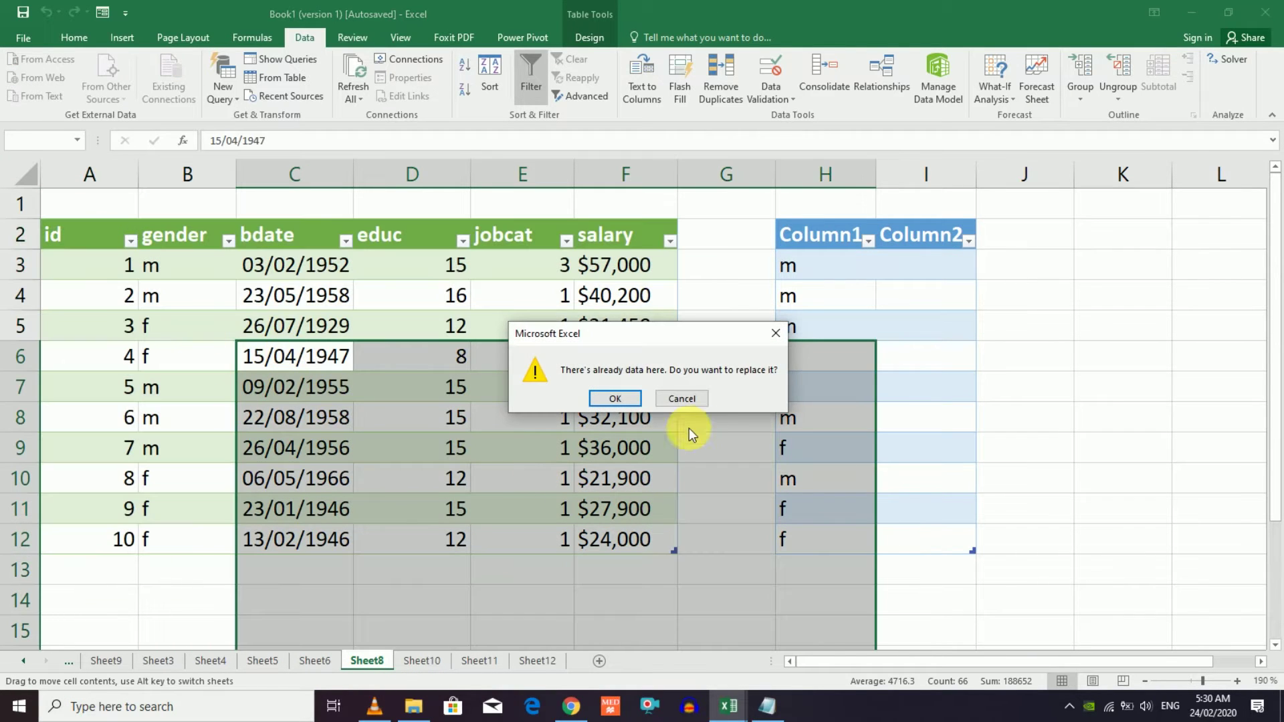
left_click(682, 398)
left_click(330, 350)
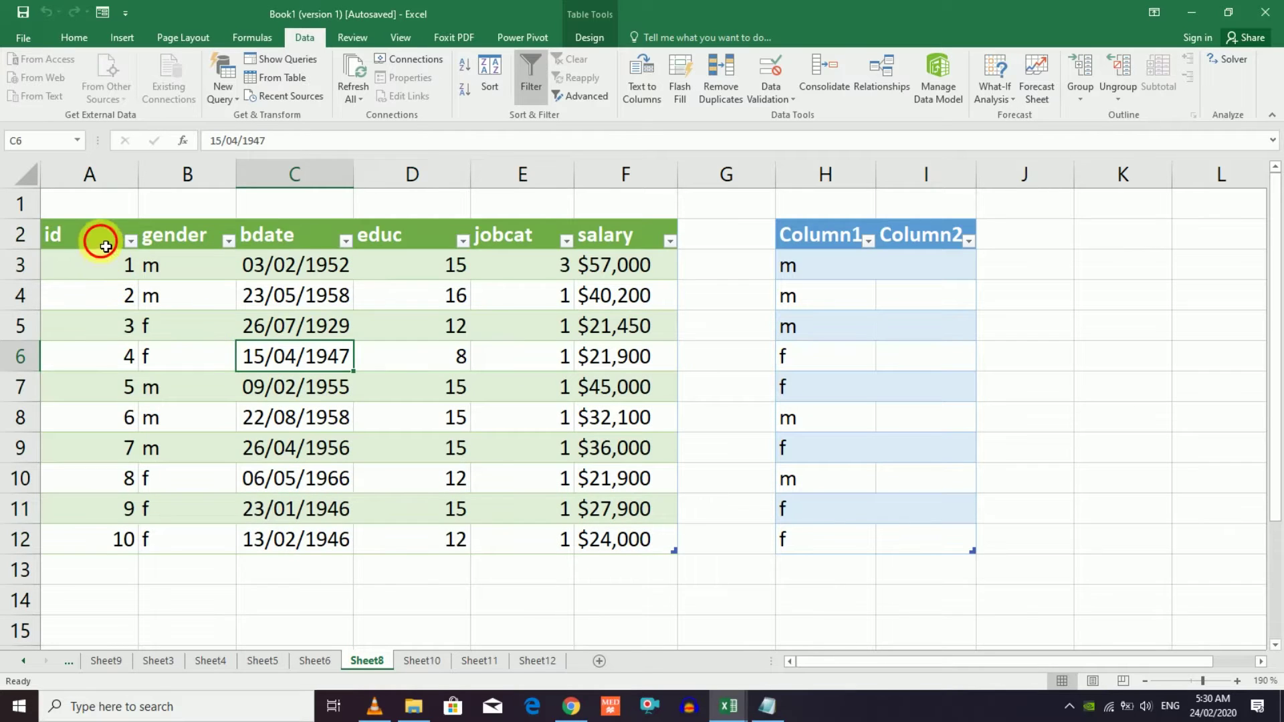
left_click_drag(106, 246, 644, 538)
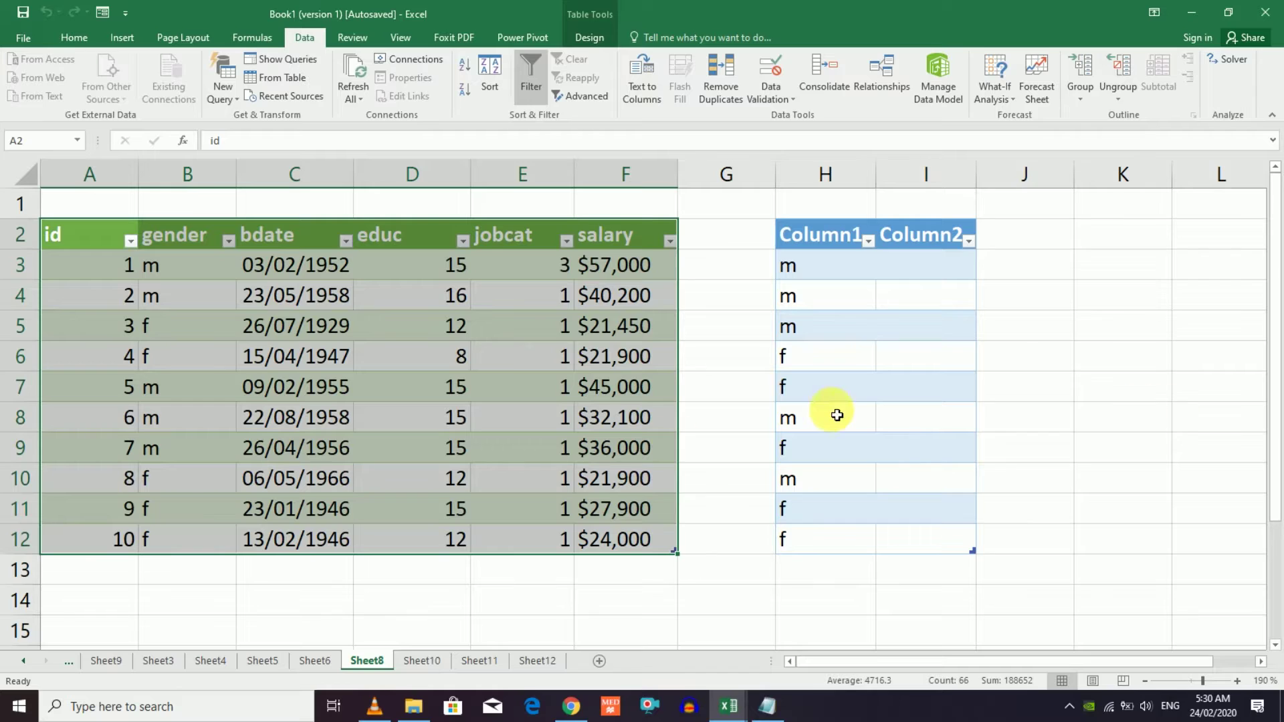
- Reselect the employee table A2:F12 and create a new query From Table
left_click(1033, 299)
left_click(1030, 239)
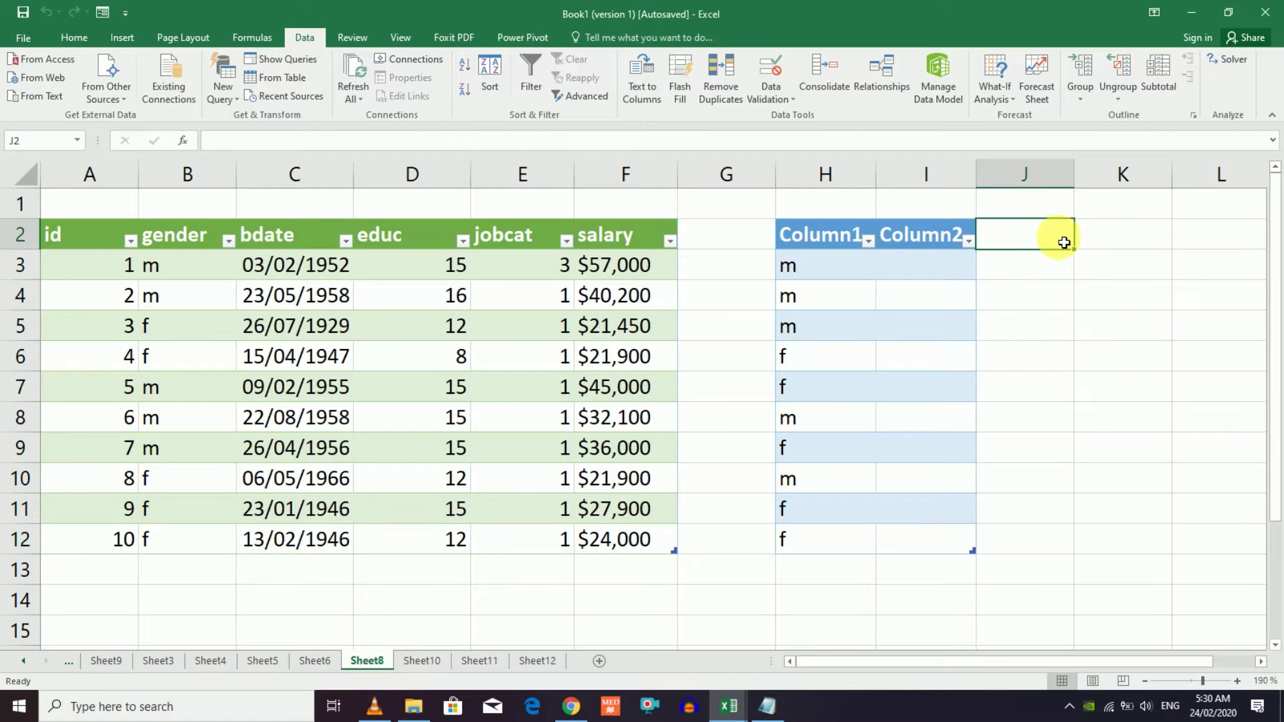
left_click(1091, 292)
mouse_move(1023, 234)
left_mouse_down()
mouse_move(1159, 501)
mouse_move(1155, 535)
left_mouse_up()
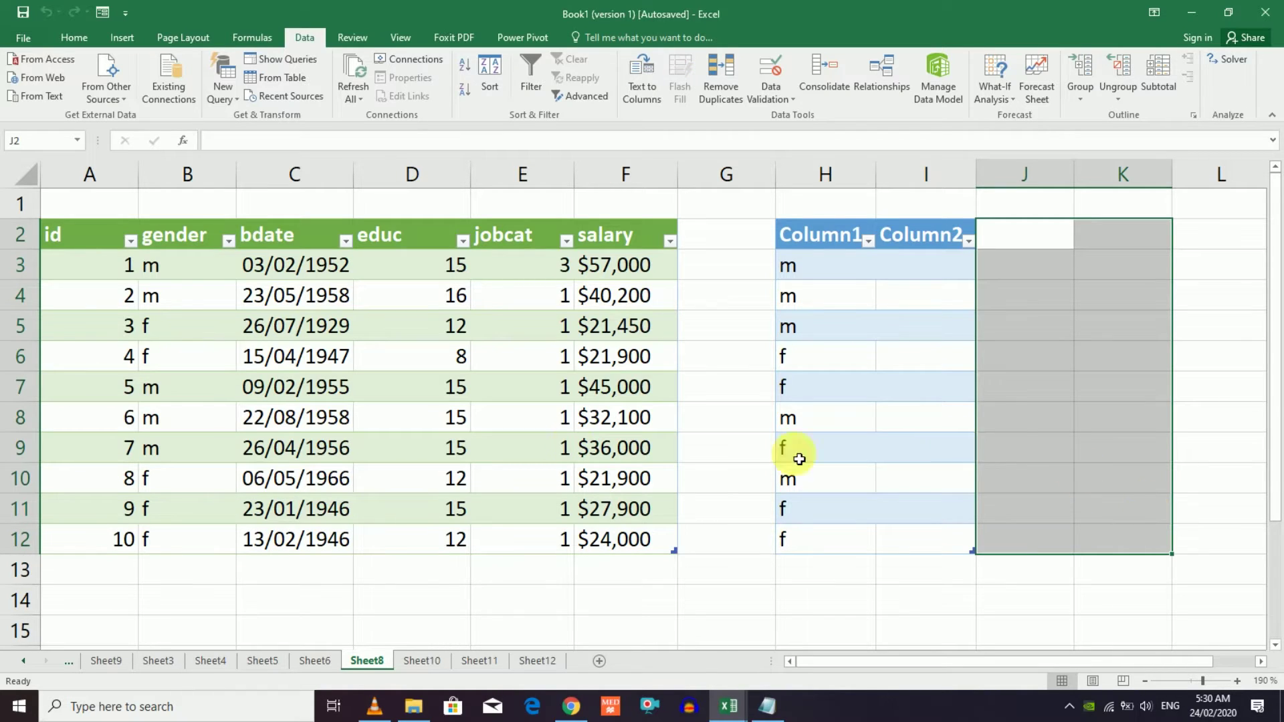
mouse_move(50, 235)
left_mouse_down()
mouse_move(364, 402)
mouse_move(499, 550)
left_mouse_up()
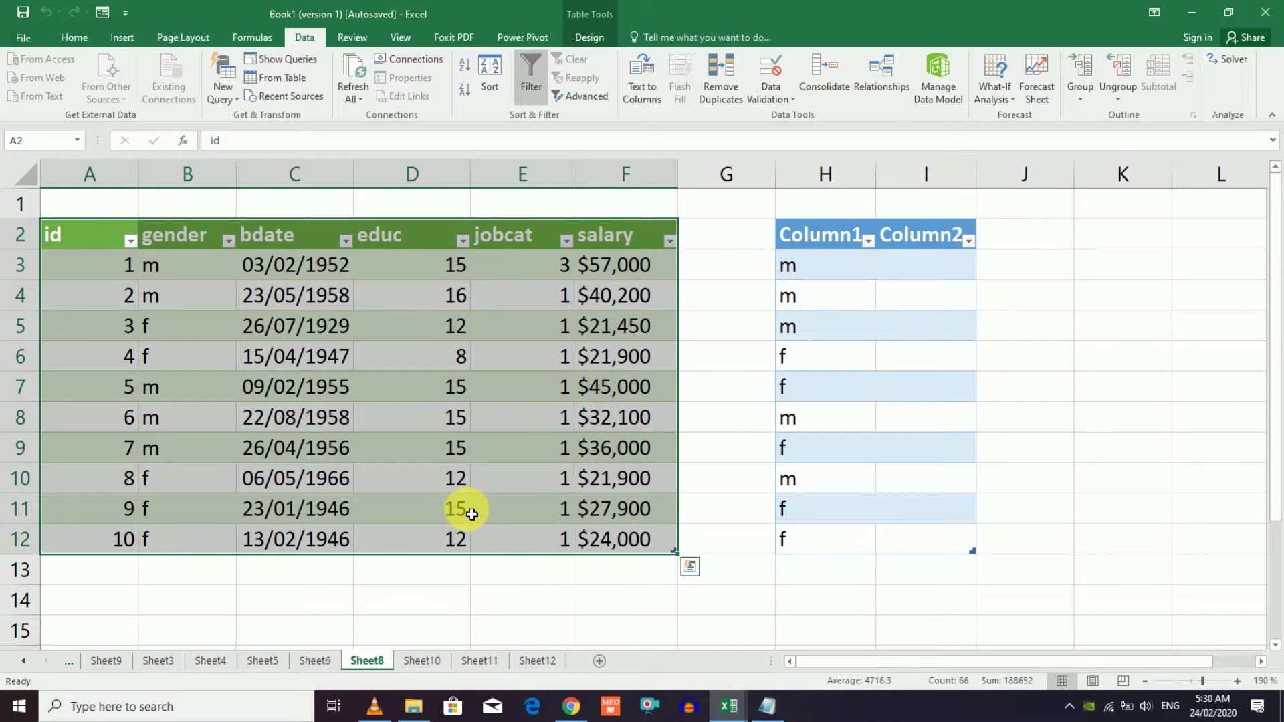
left_click(401, 297)
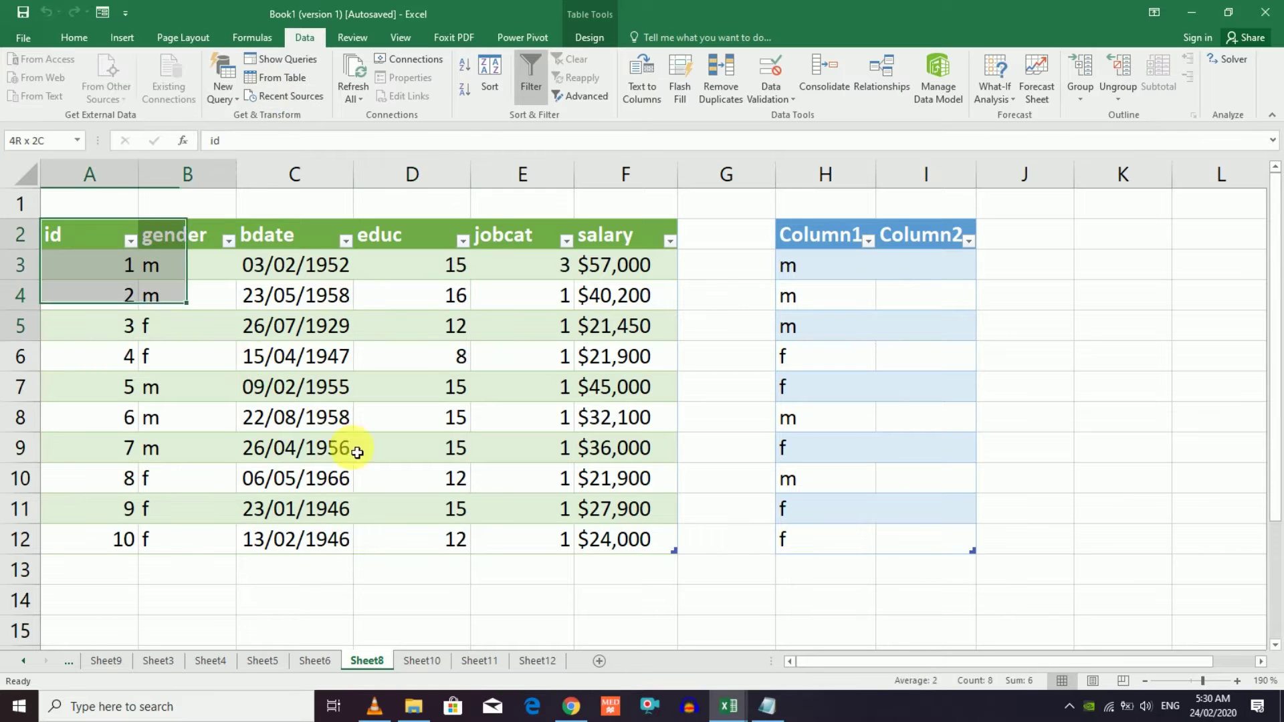
left_click_drag(93, 235, 602, 542)
left_click(277, 77)
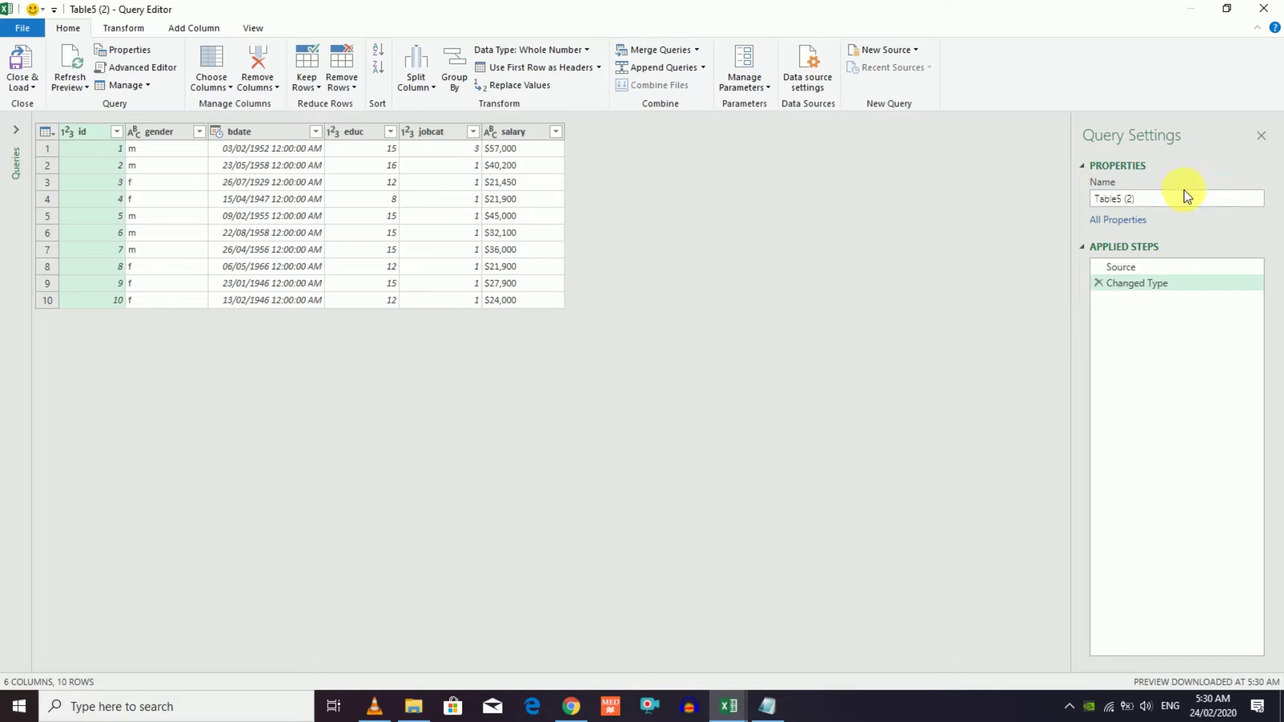
- Rename the query to 'Table 5 Query' and keep the changes to load it onto a new sheet
left_click(1129, 199)
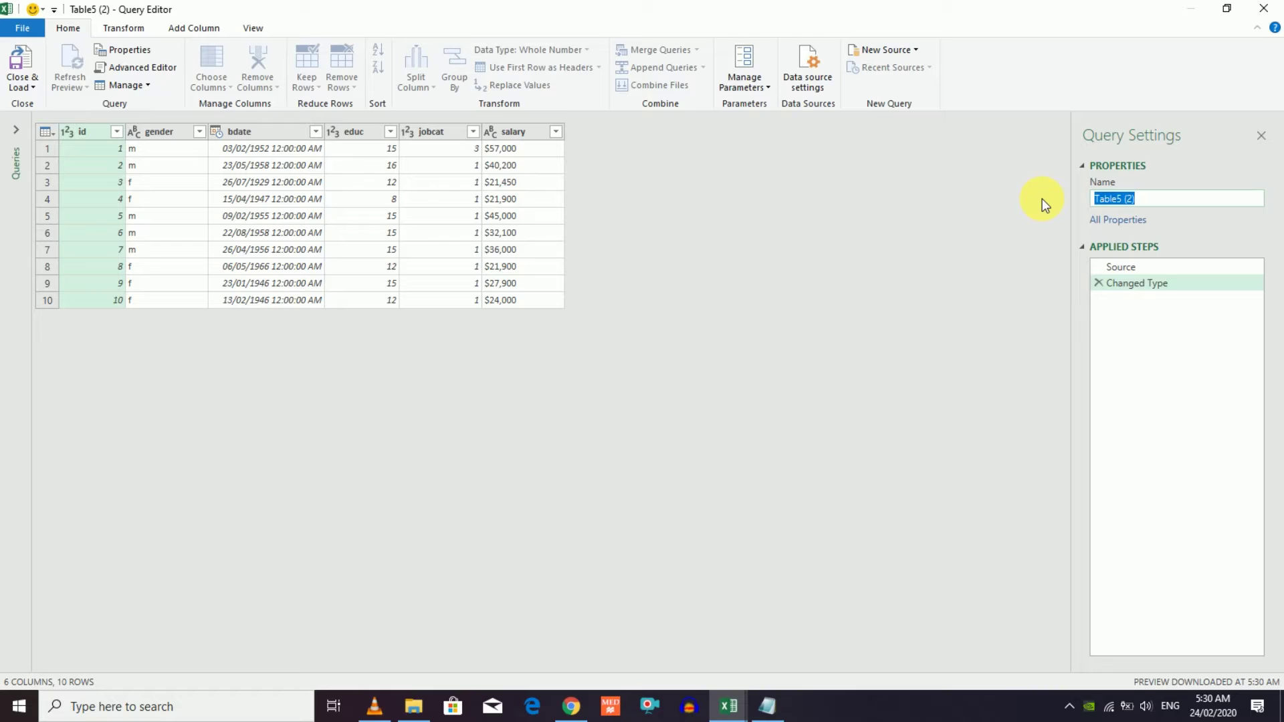
key("BackSpace")
type("Table 5")
type(" Query")
left_click(1265, 144)
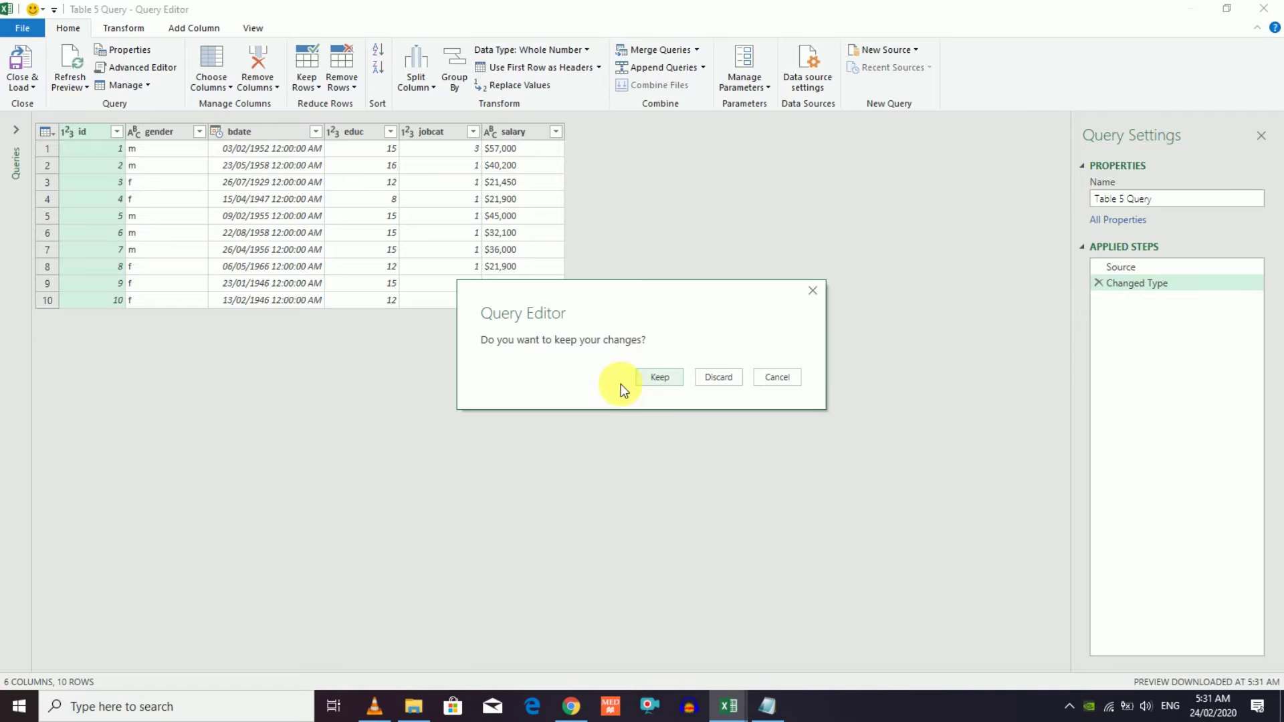
left_click(656, 377)
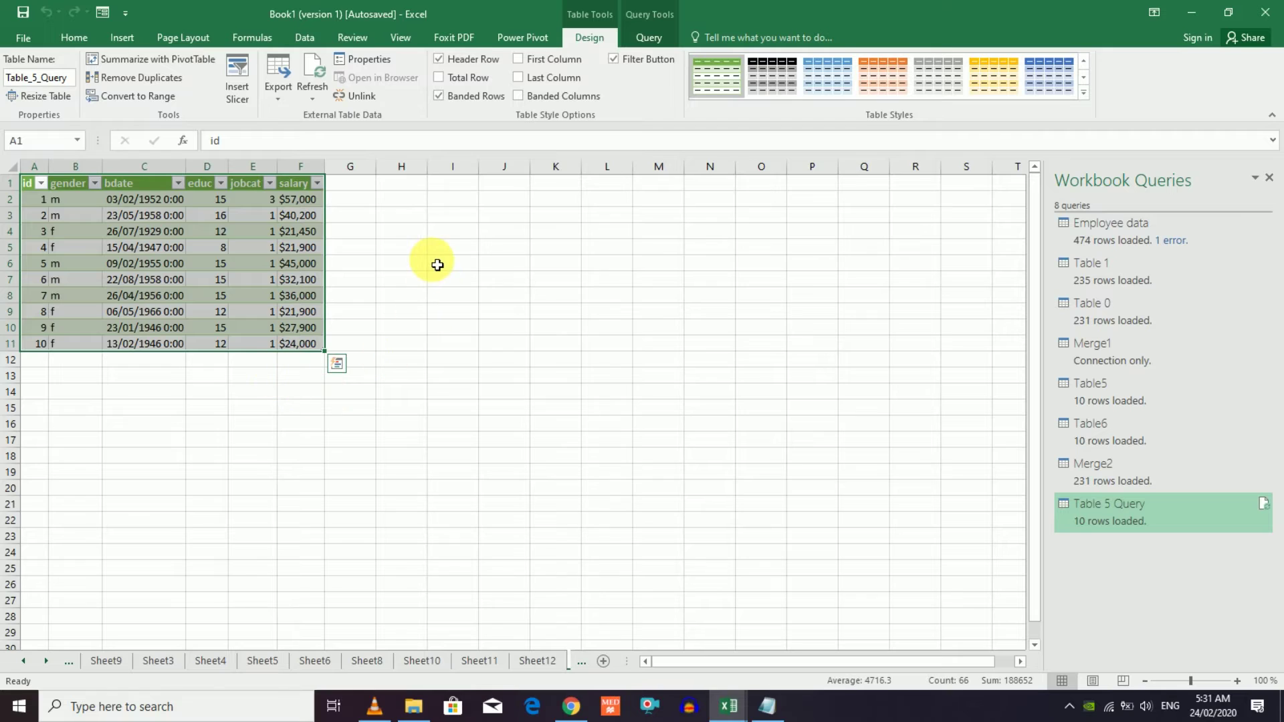
- Check Recent Sources twice and close the empty list each time
left_click(291, 40)
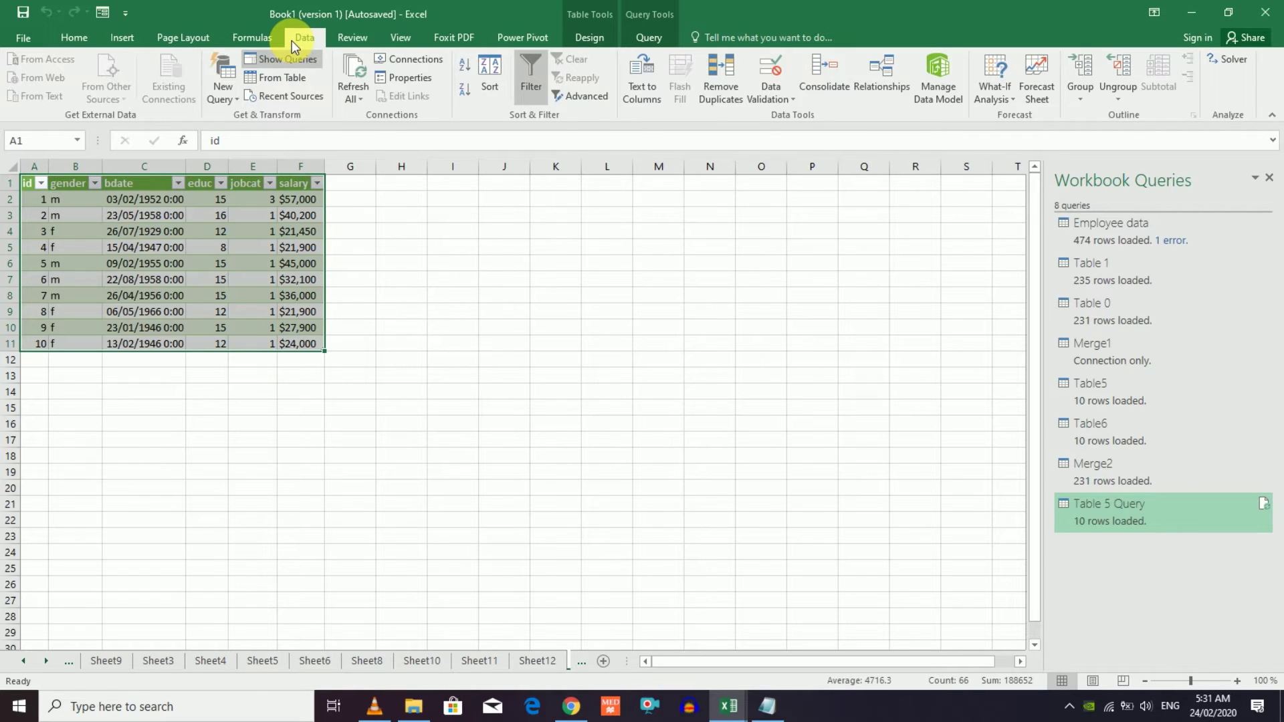
left_click(430, 290)
left_click(253, 262)
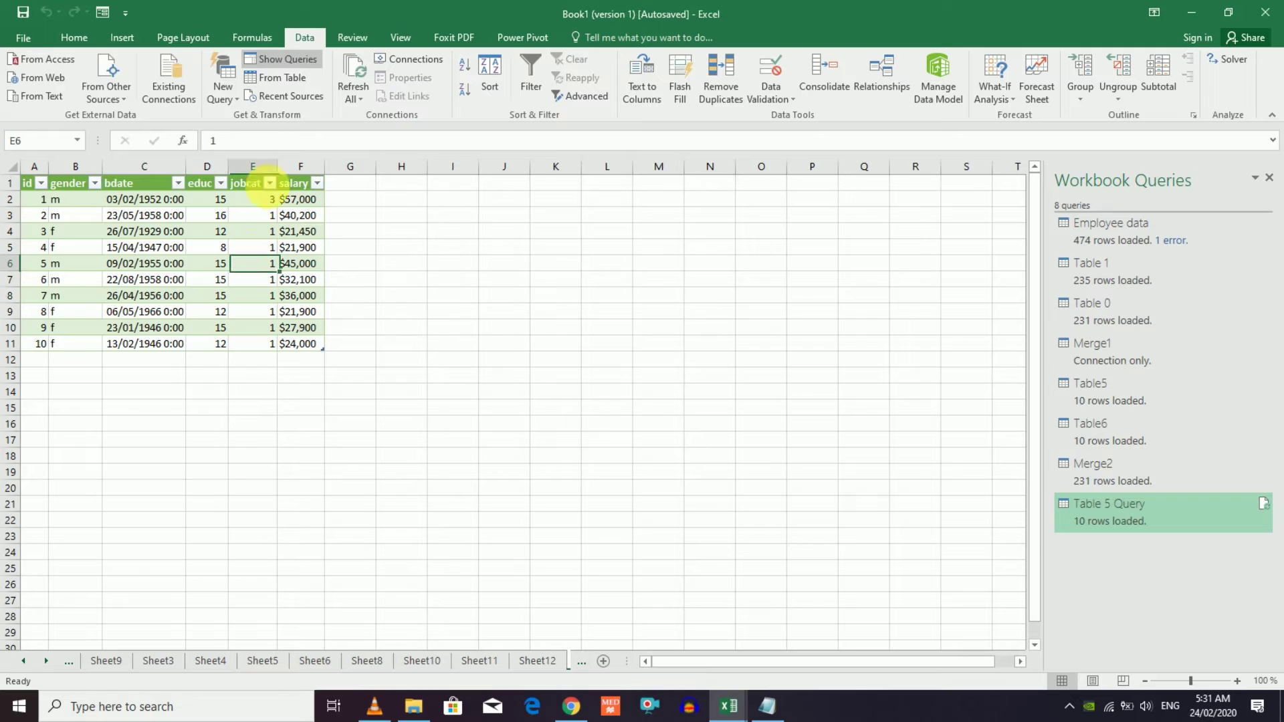
left_click(281, 97)
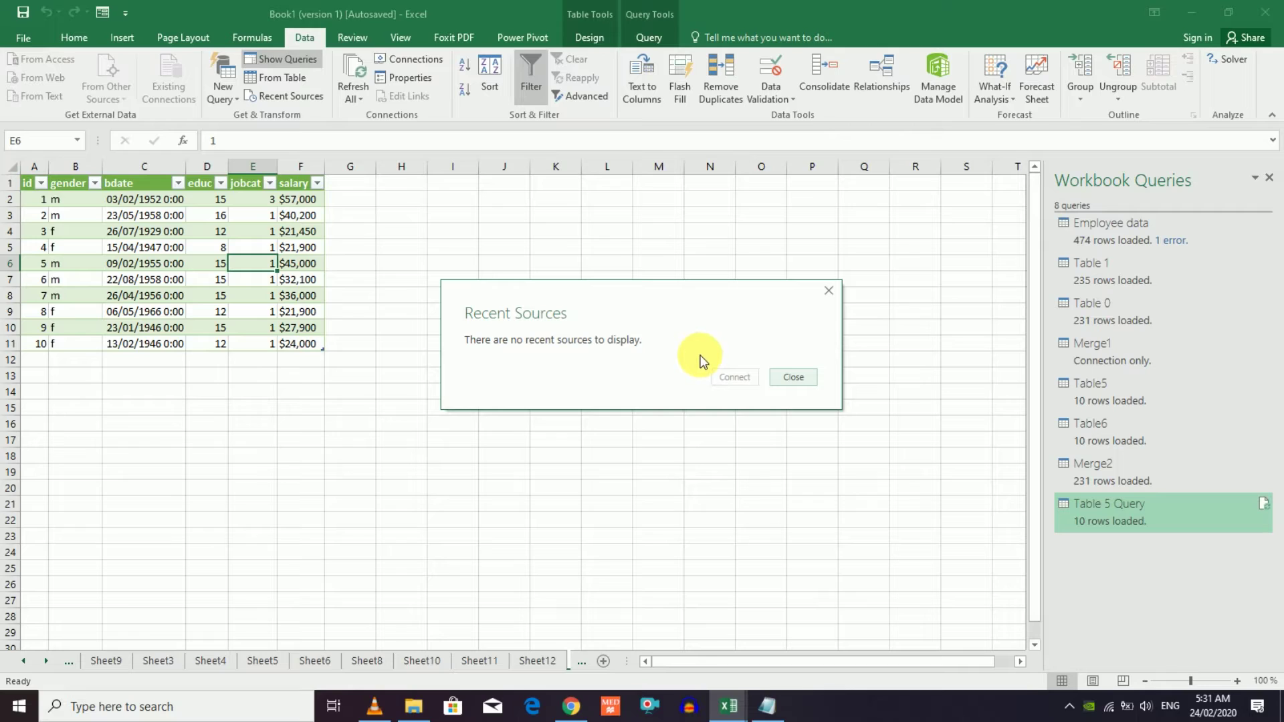
left_click(794, 376)
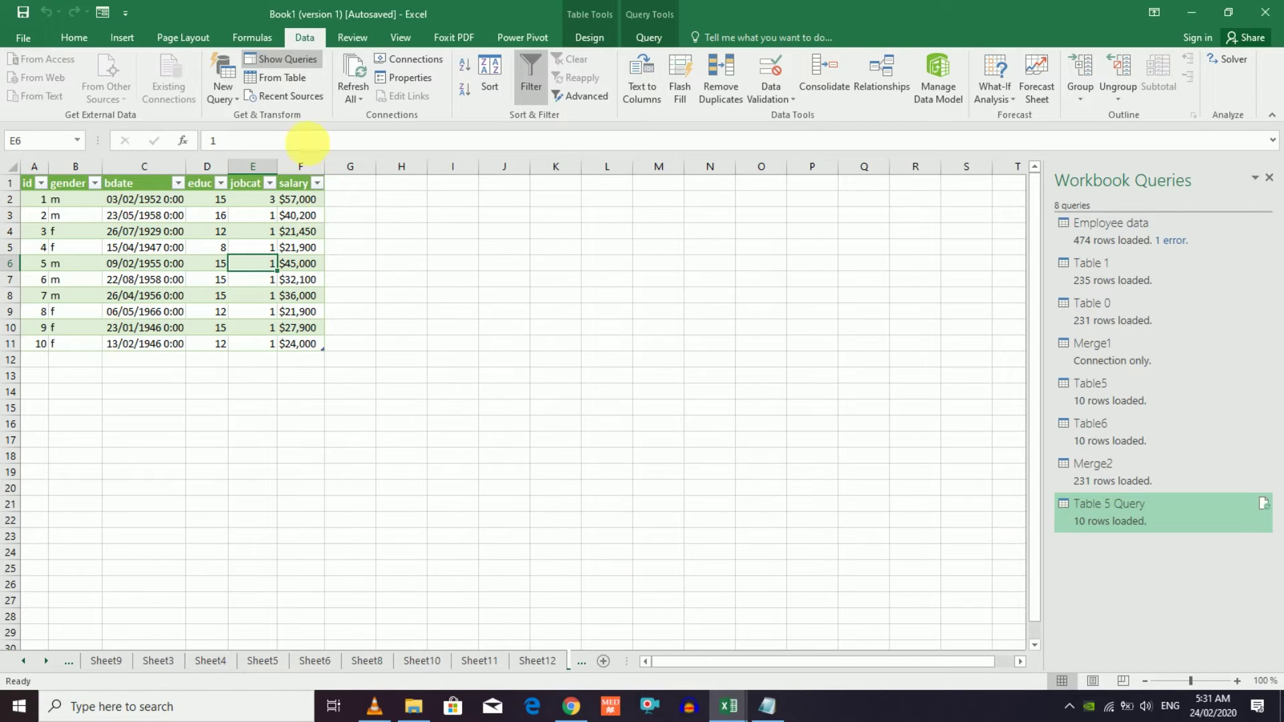
left_click(291, 99)
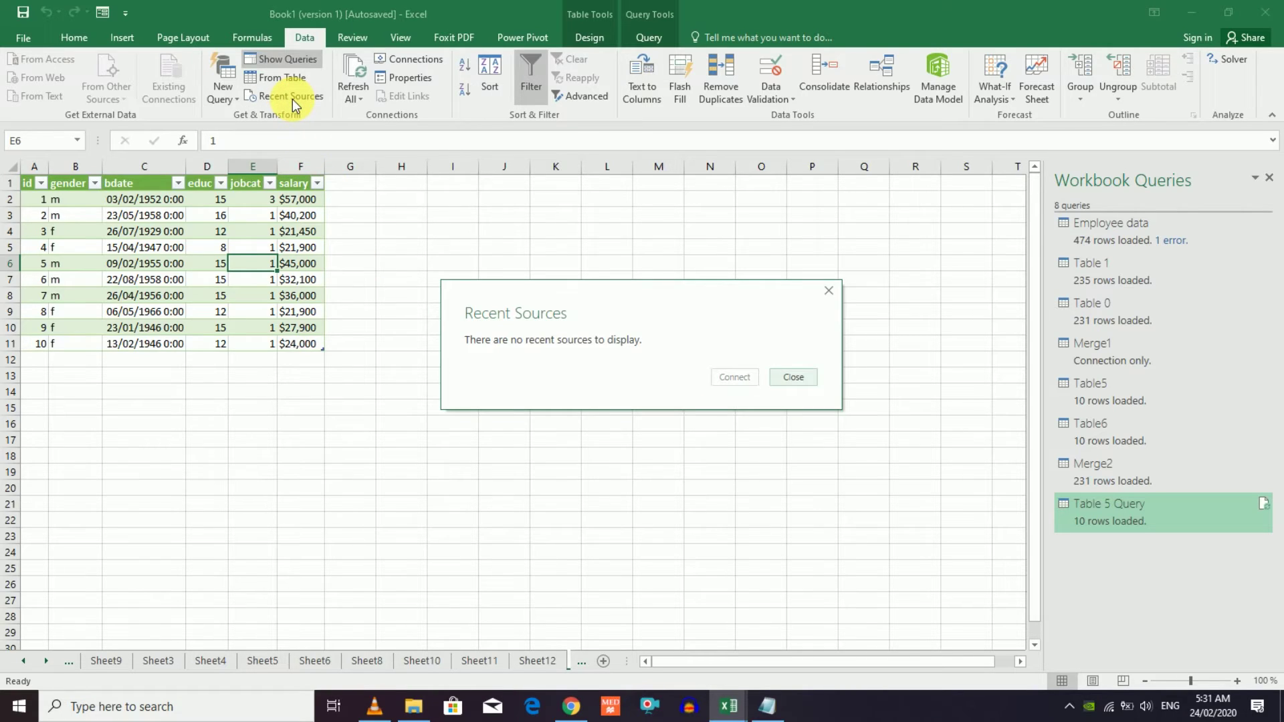
left_click(806, 377)
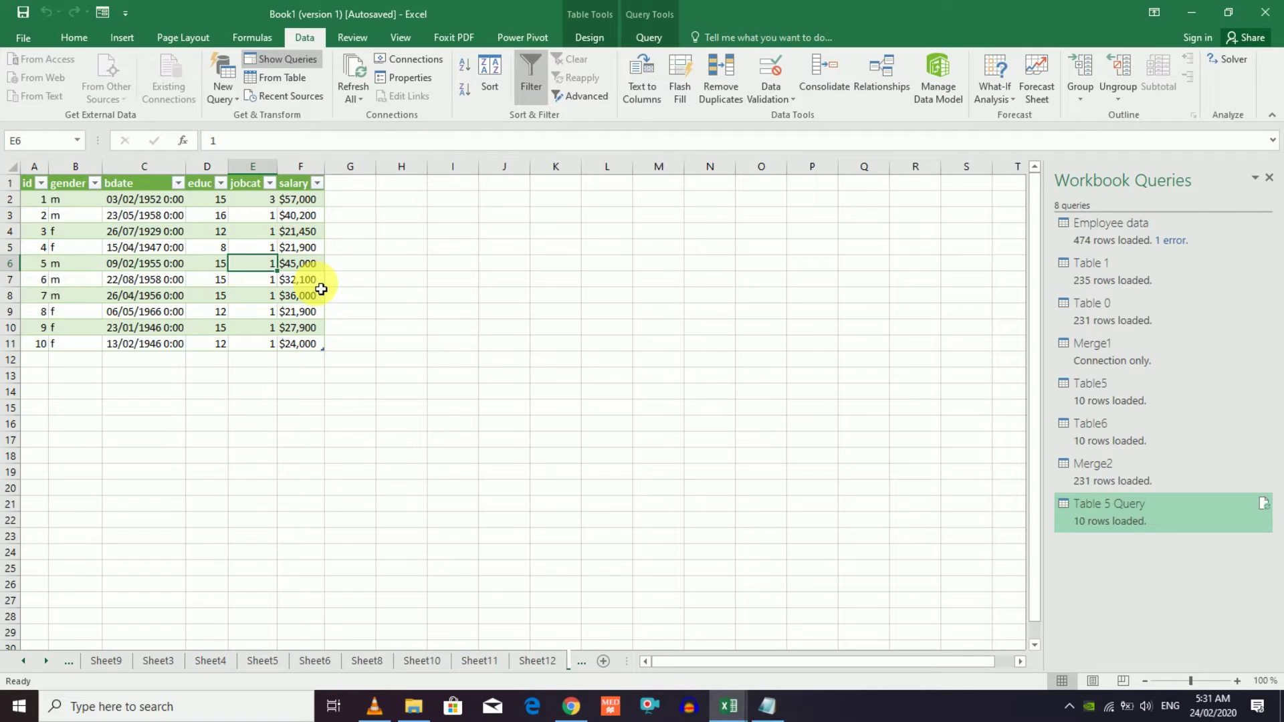
- Refresh all of the workbook's data connections with Refresh All
left_click(362, 101)
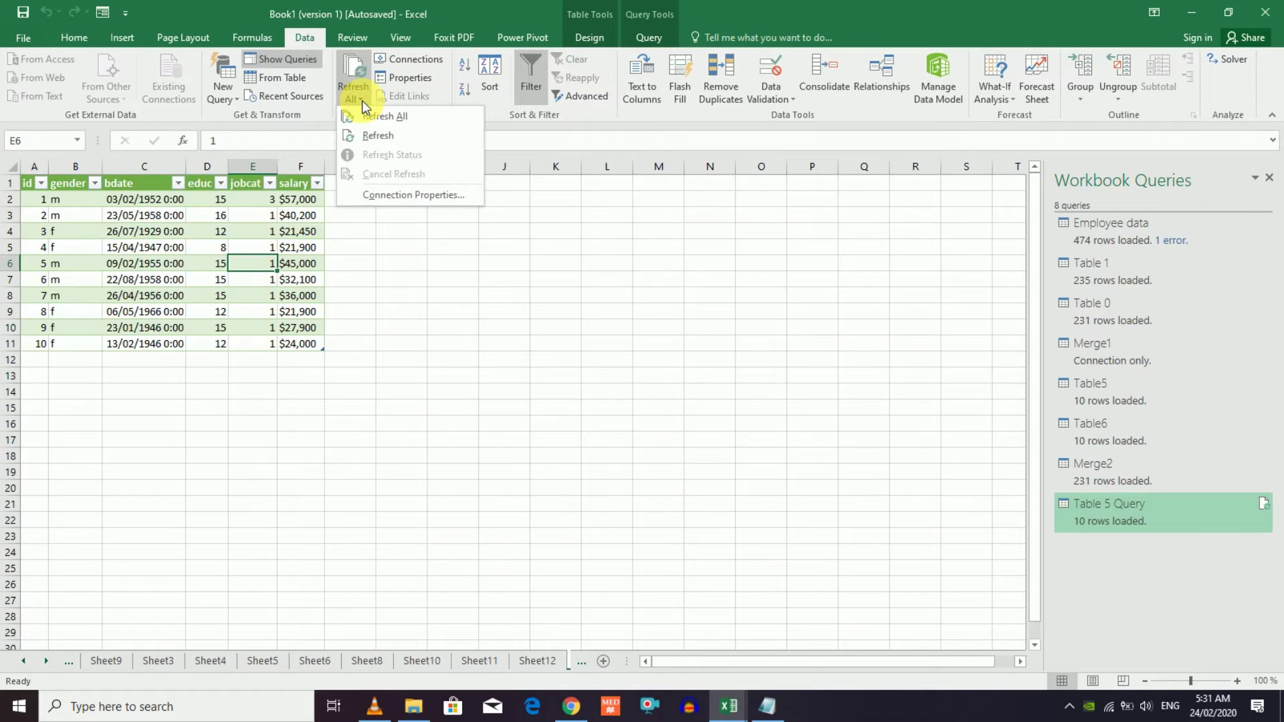
left_click(363, 100)
left_click(354, 242)
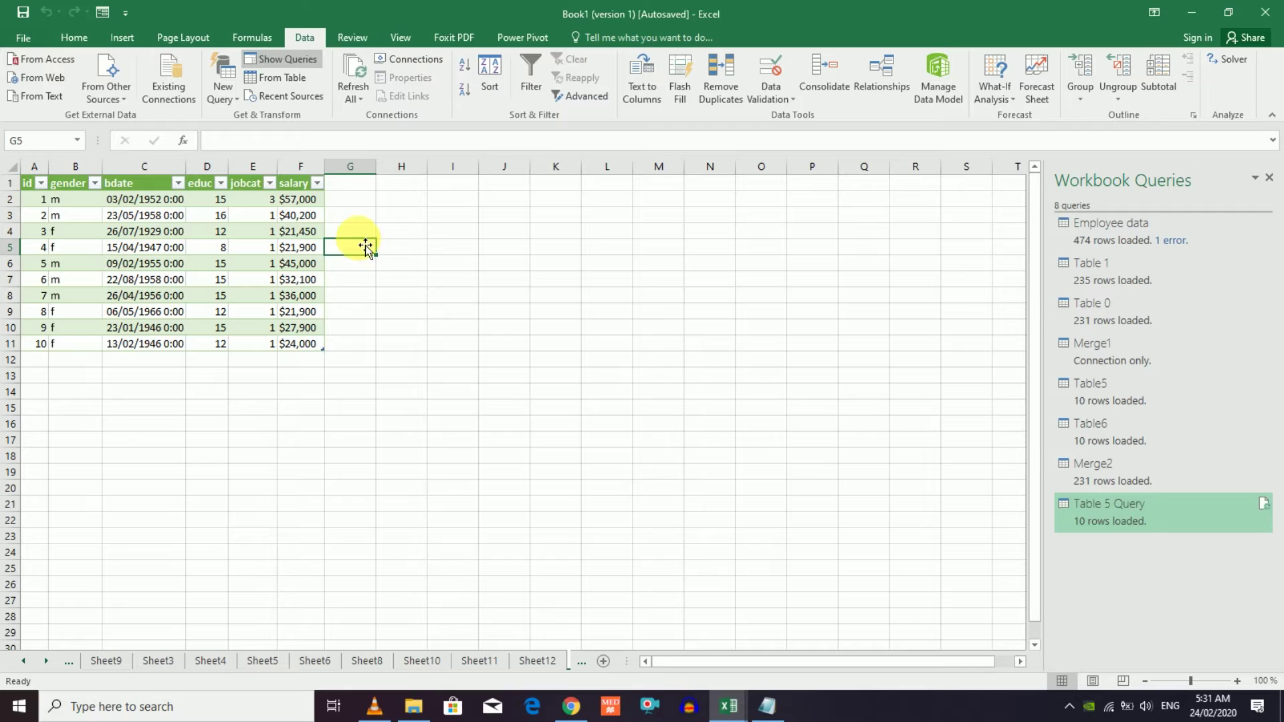
left_click(353, 70)
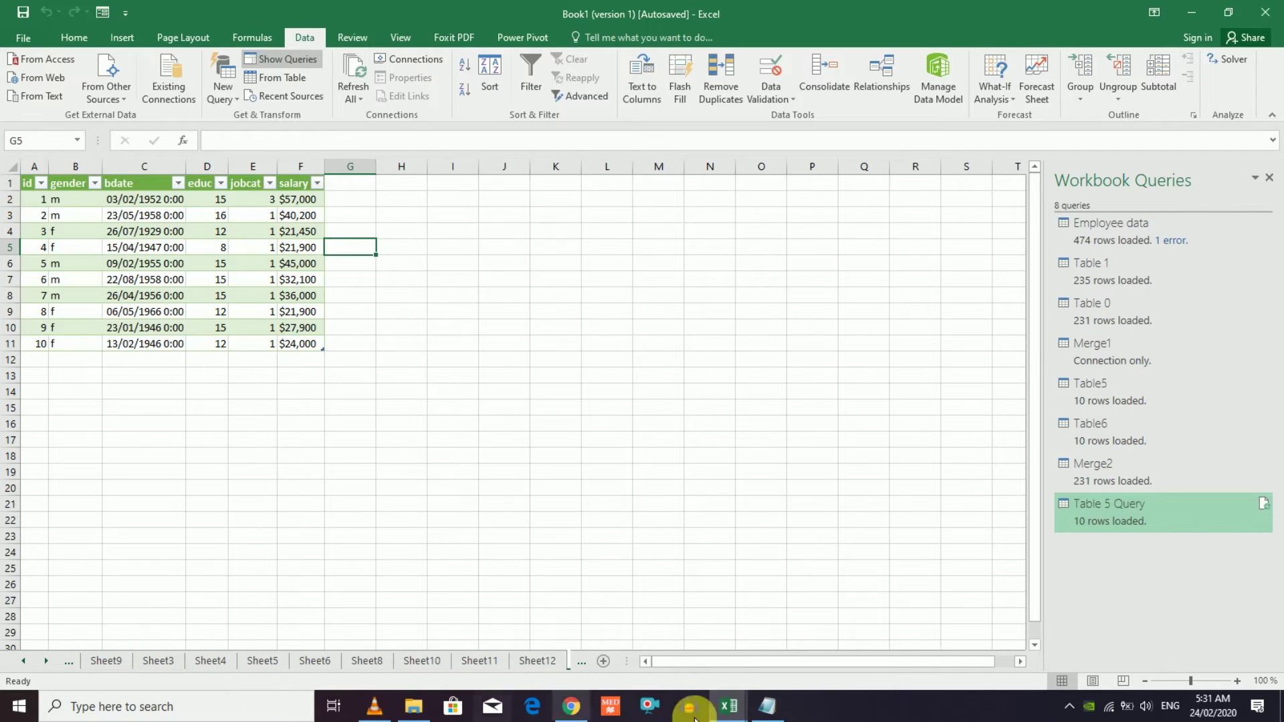
left_click(364, 100)
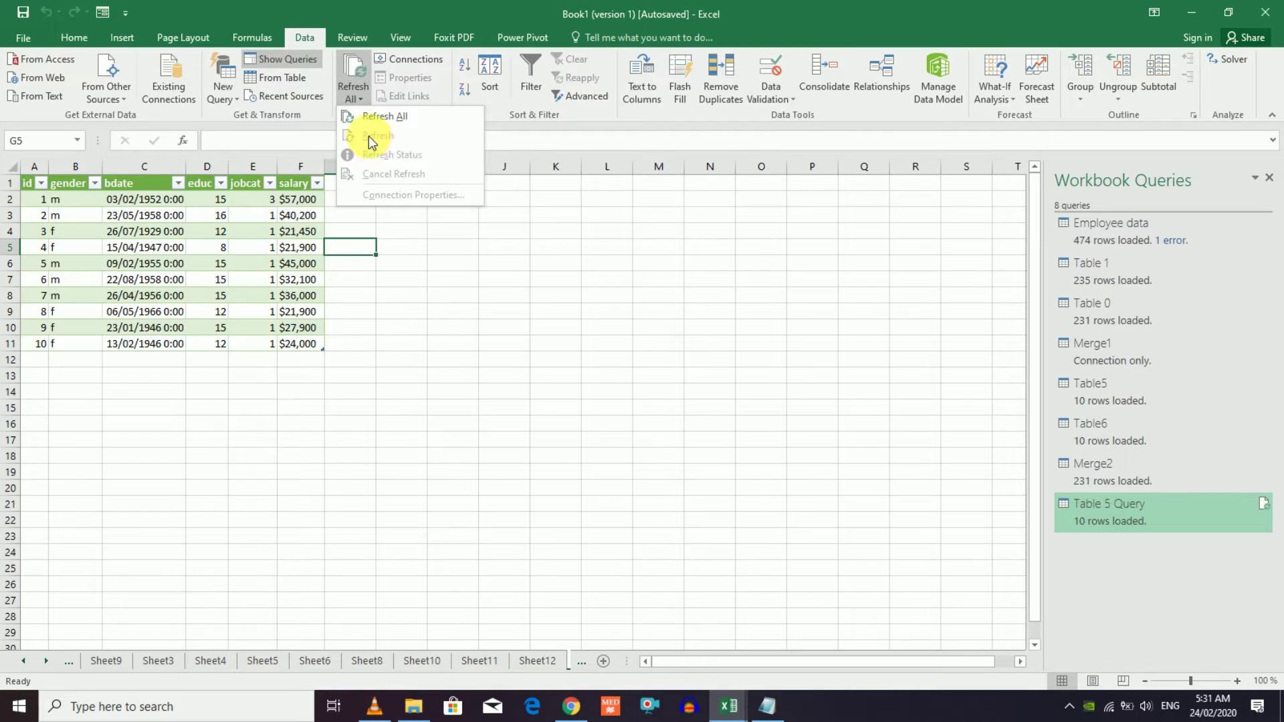
left_click(380, 348)
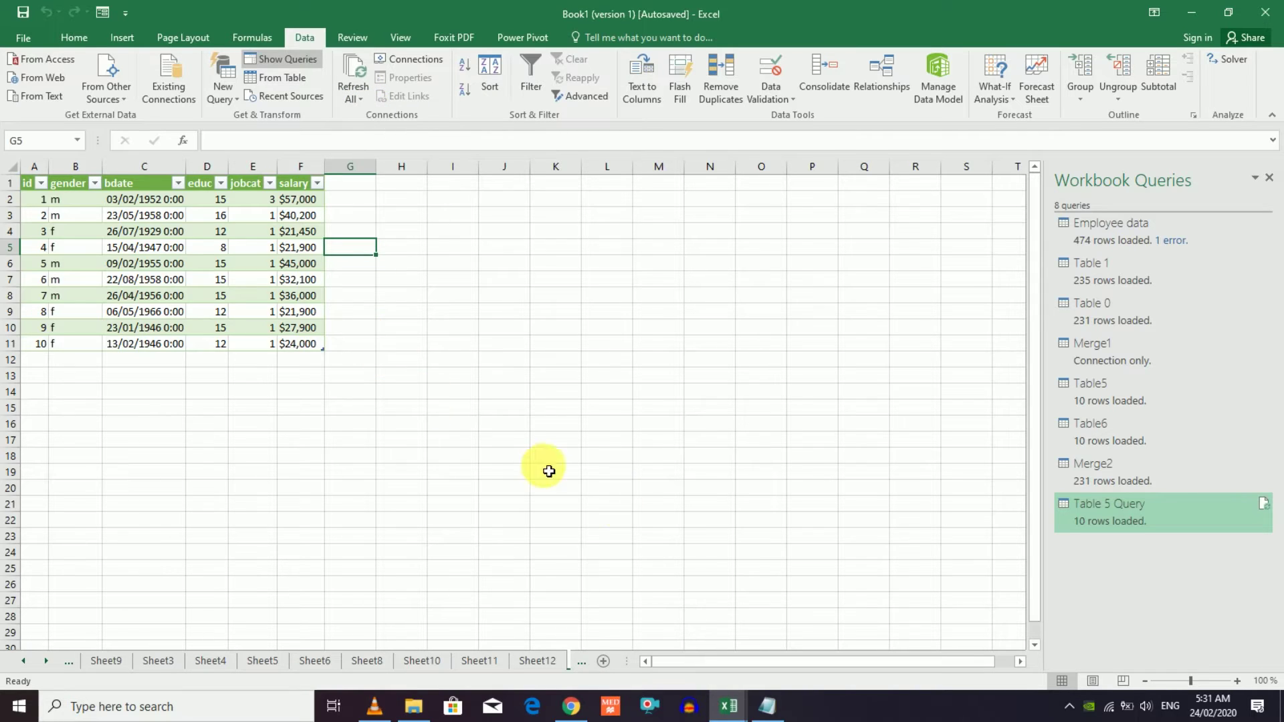
left_click(767, 706)
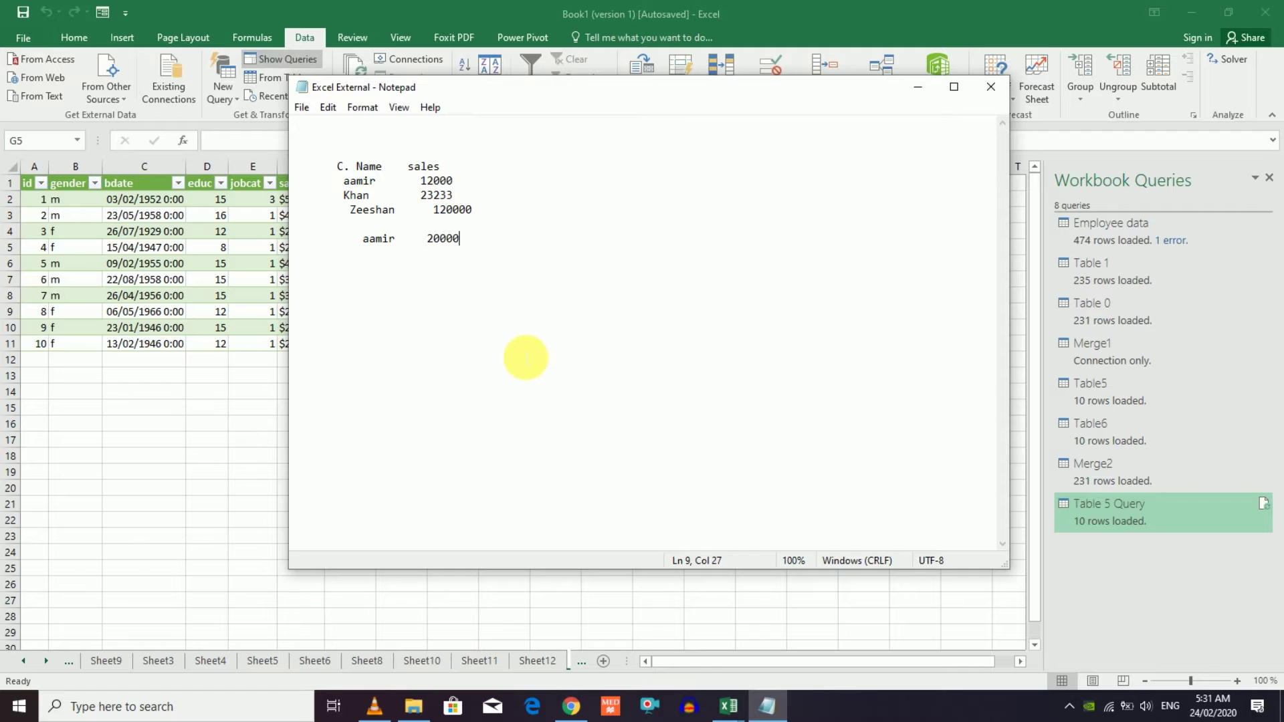
- Review the imported name and sales range C6:D11 in Book1 alongside the Excel External file
key("alt+Tab")
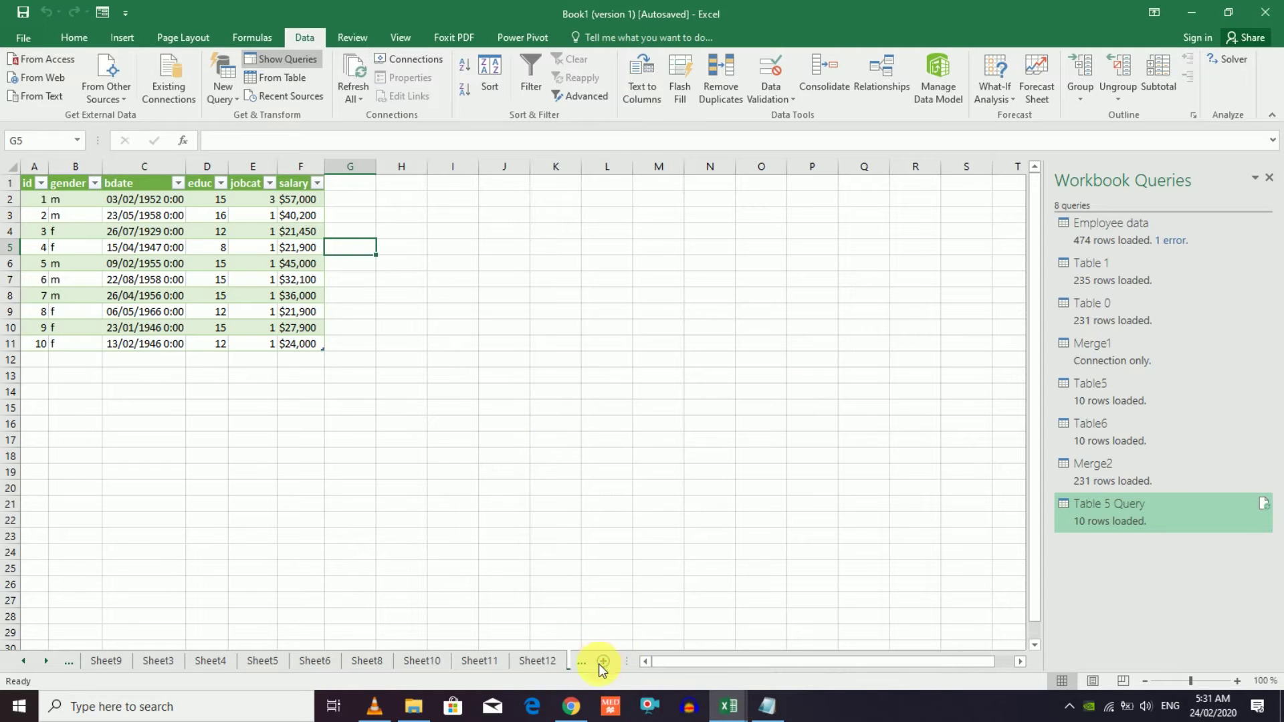
left_click(768, 706)
left_click(756, 714)
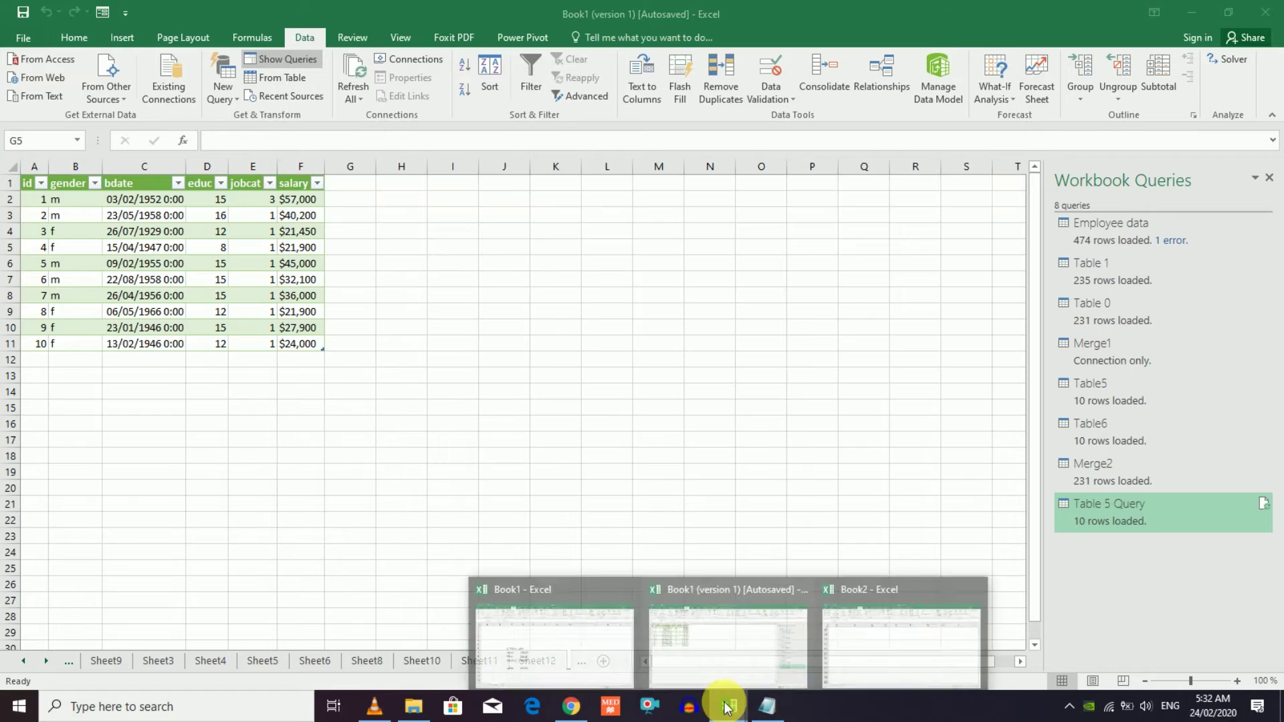
left_click(582, 633)
left_click(352, 569)
left_click_drag(309, 387, 382, 528)
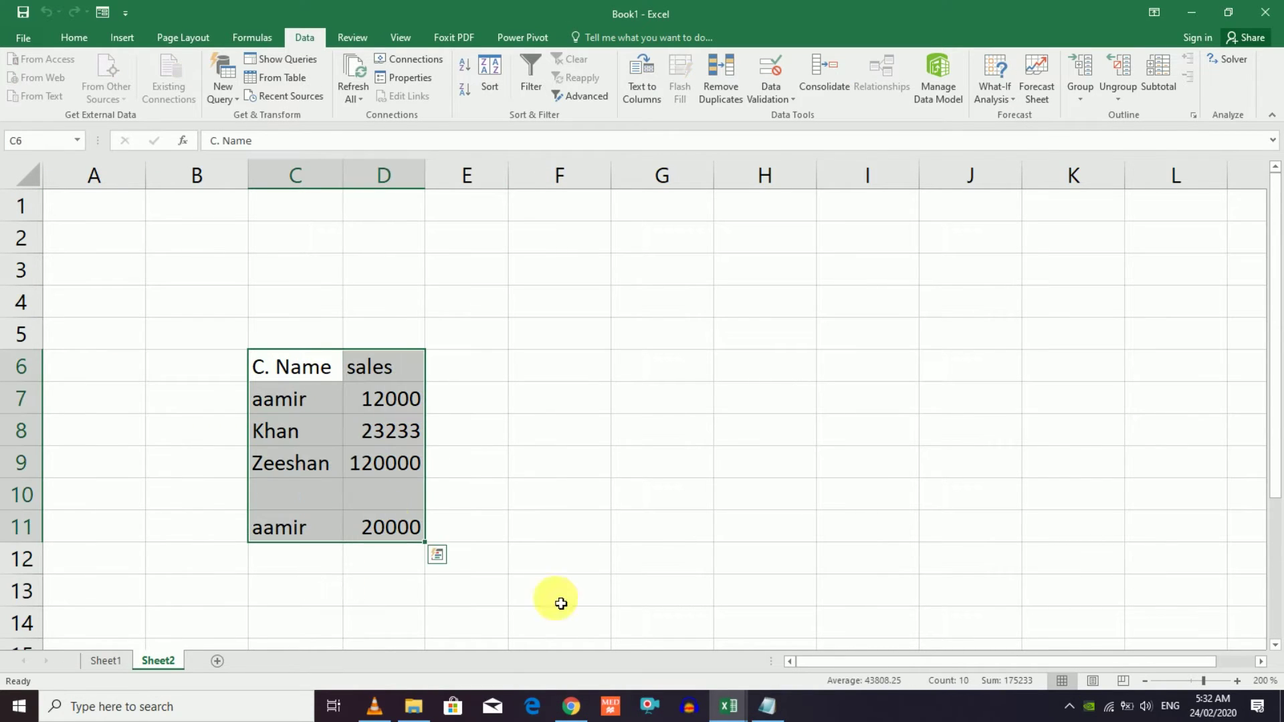
left_click(767, 706)
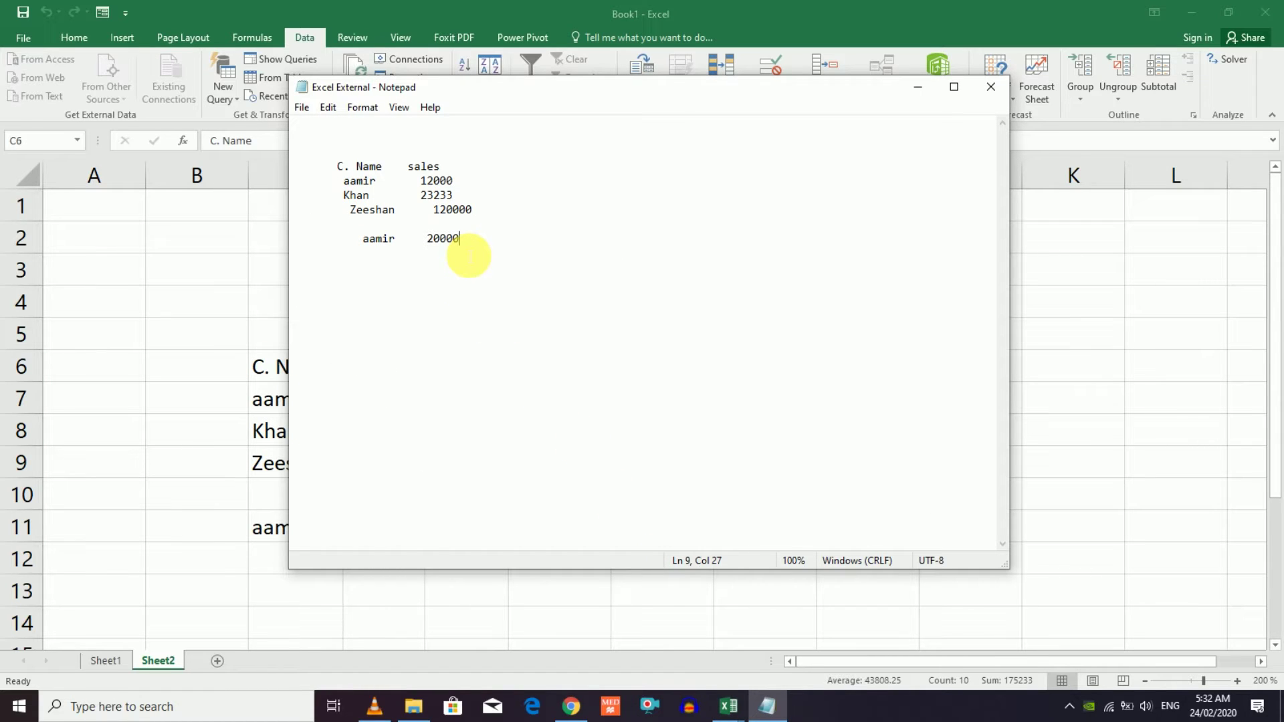
- Append a new name with sales of 20000 to the Excel External text file and save it
key("Return")
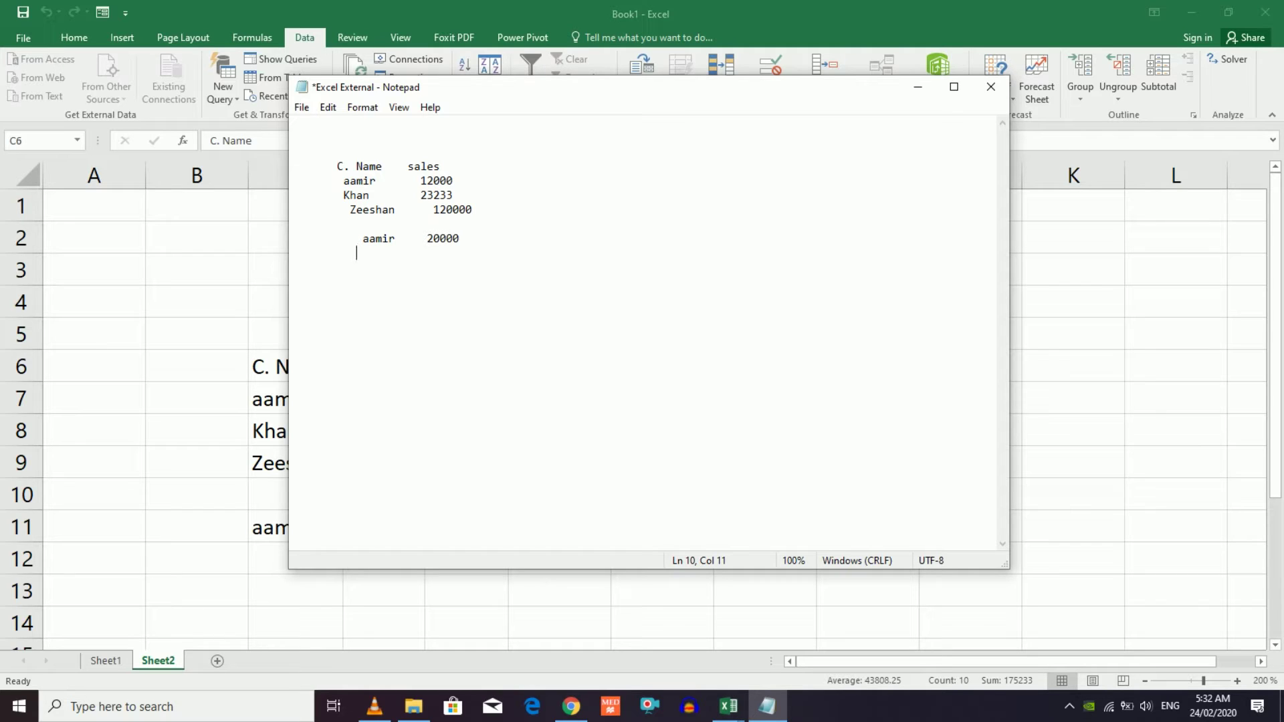
type("Mary   ")
type("20000")
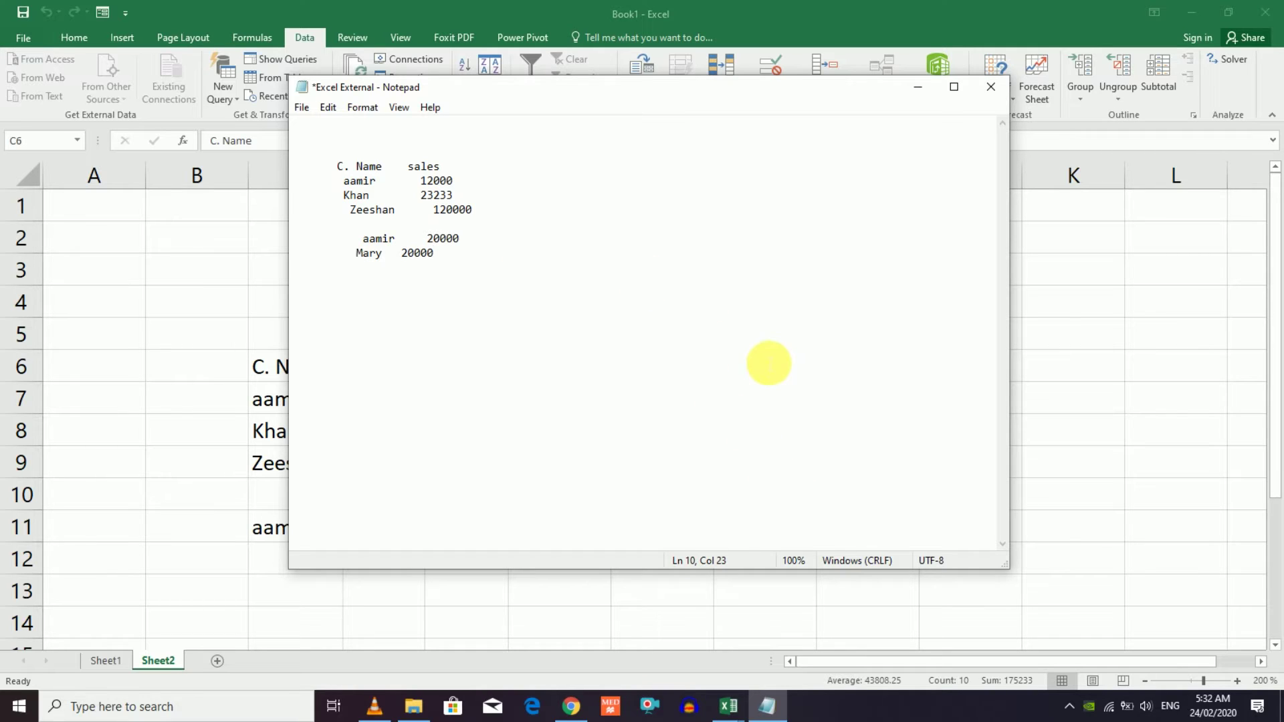
key("ctrl+s")
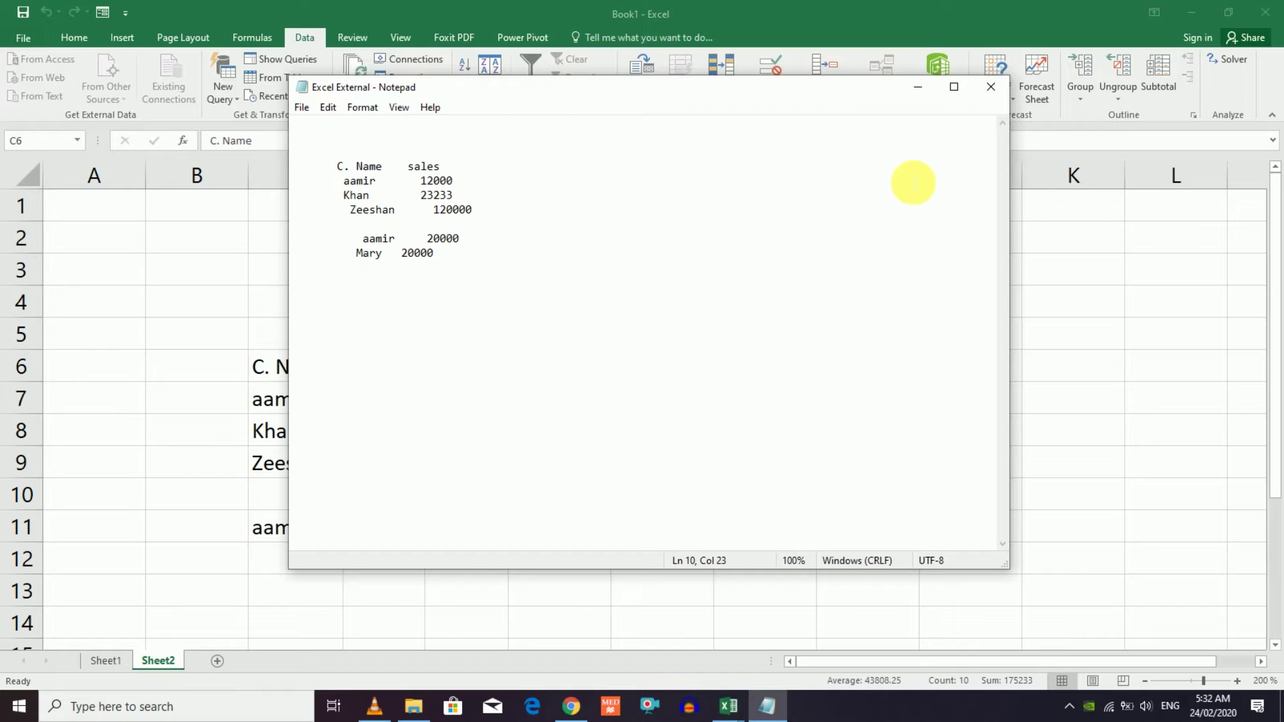
left_click(917, 87)
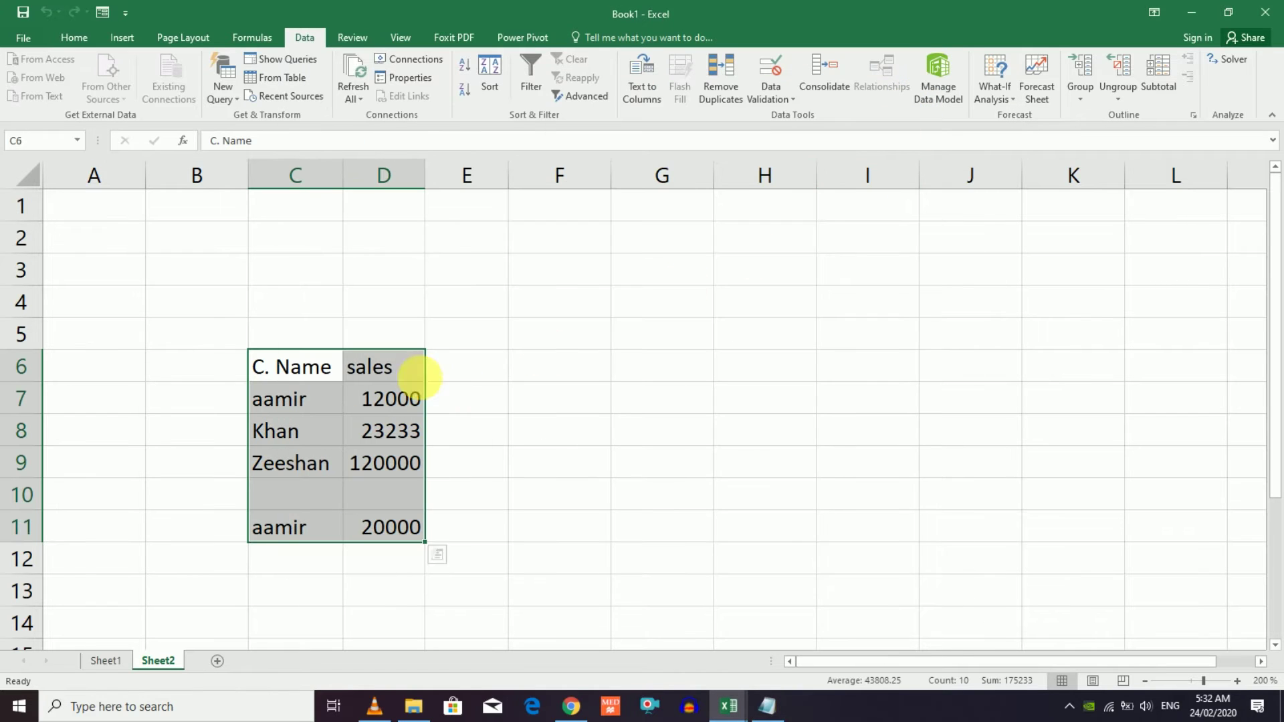
left_click(362, 101)
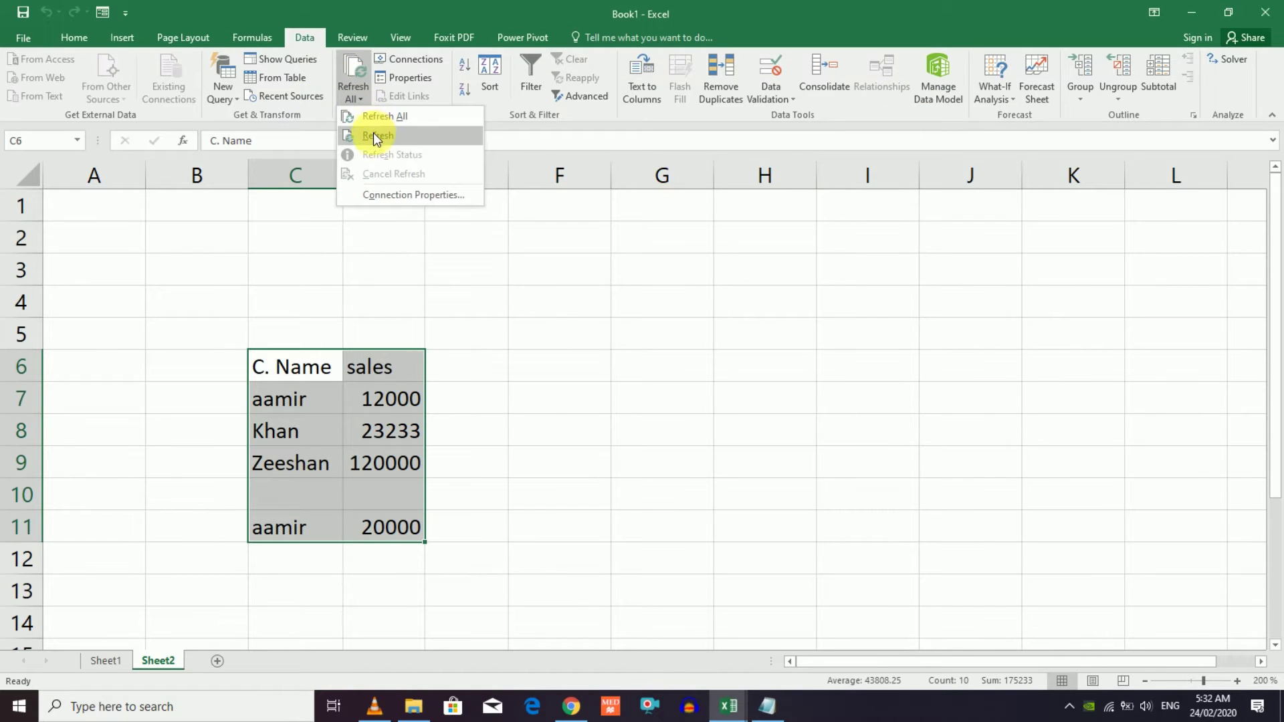
- Re-import Excel External so the new name and its 20000 sales appear in row 12
left_click(377, 136)
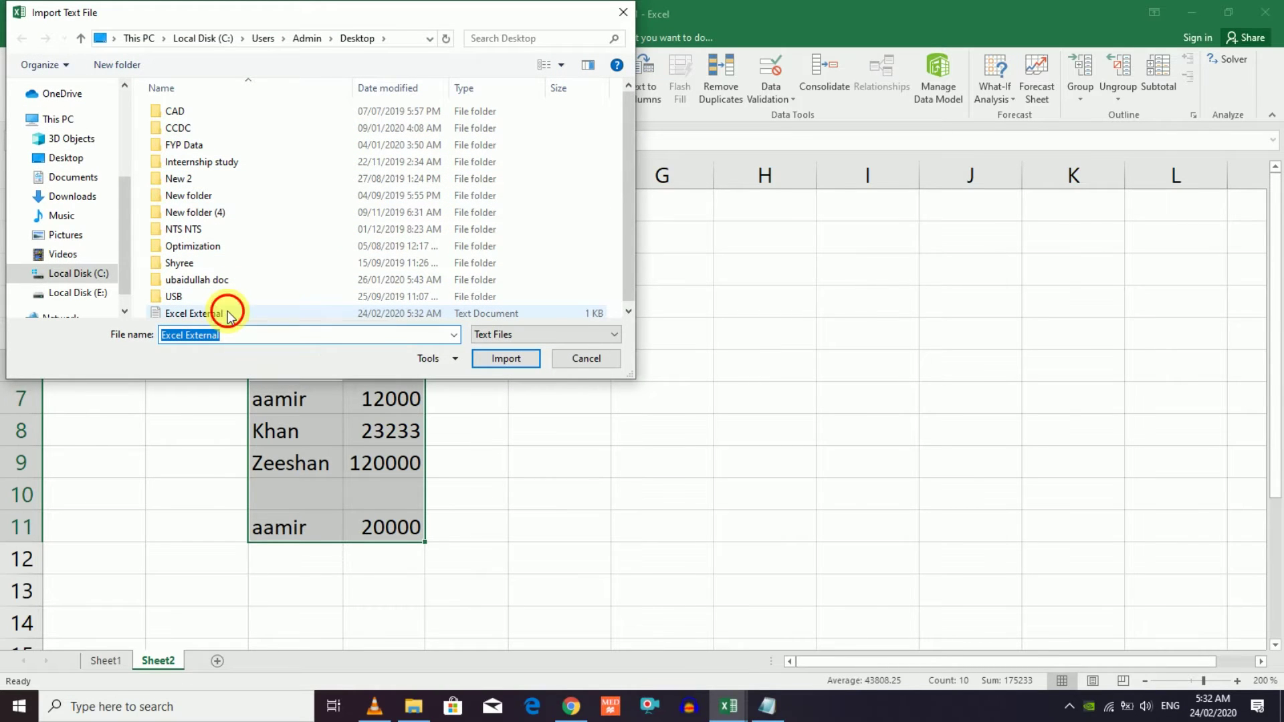
double_click(228, 313)
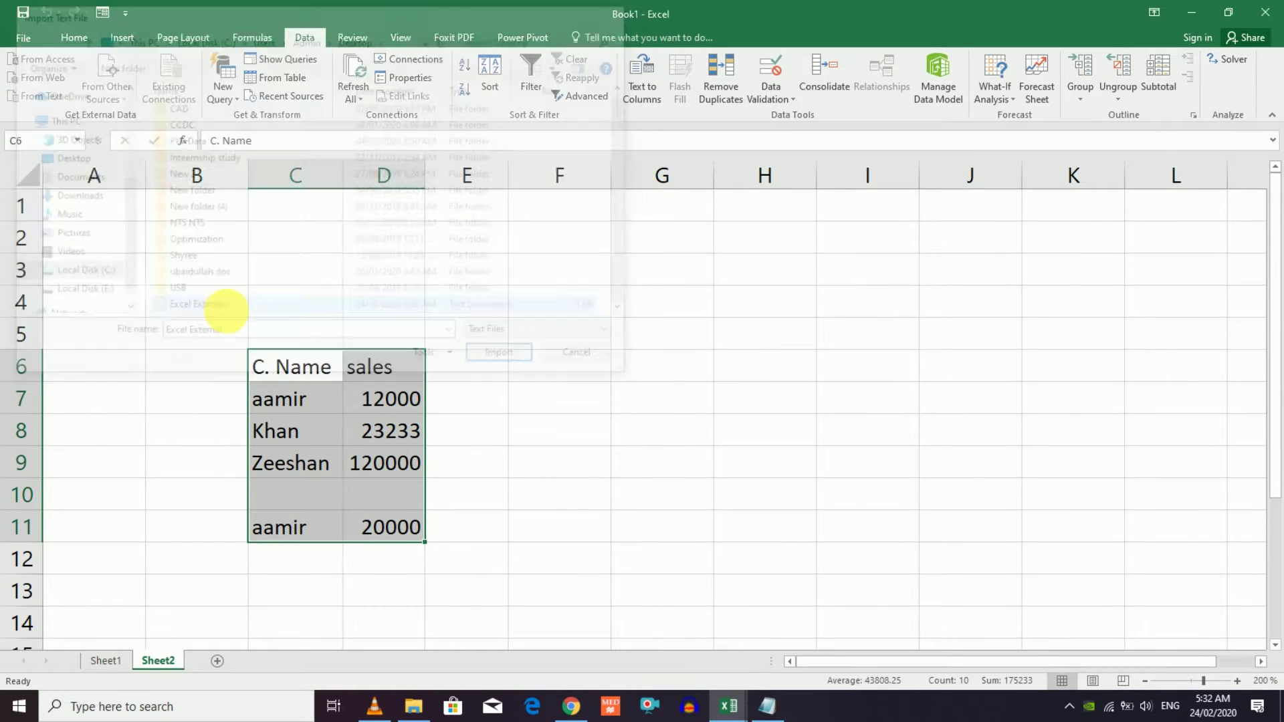
left_click(298, 570)
scroll(300, 573, "down", 1)
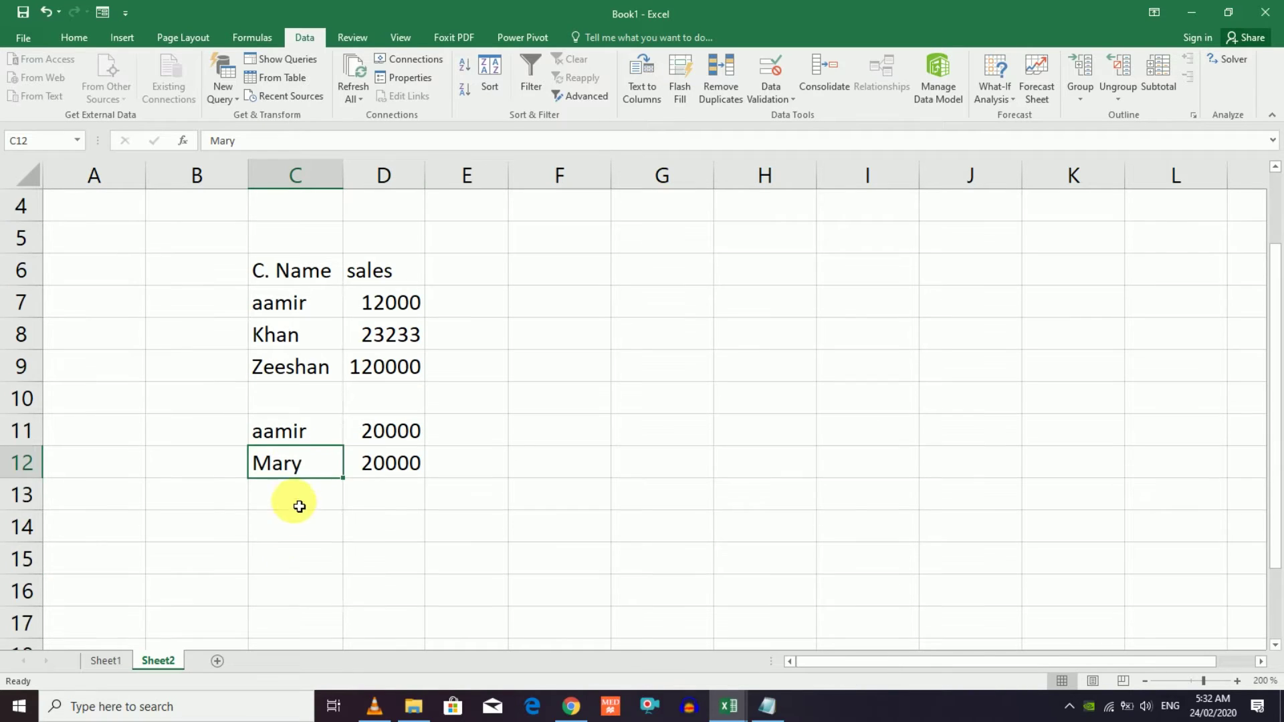
left_click(379, 460)
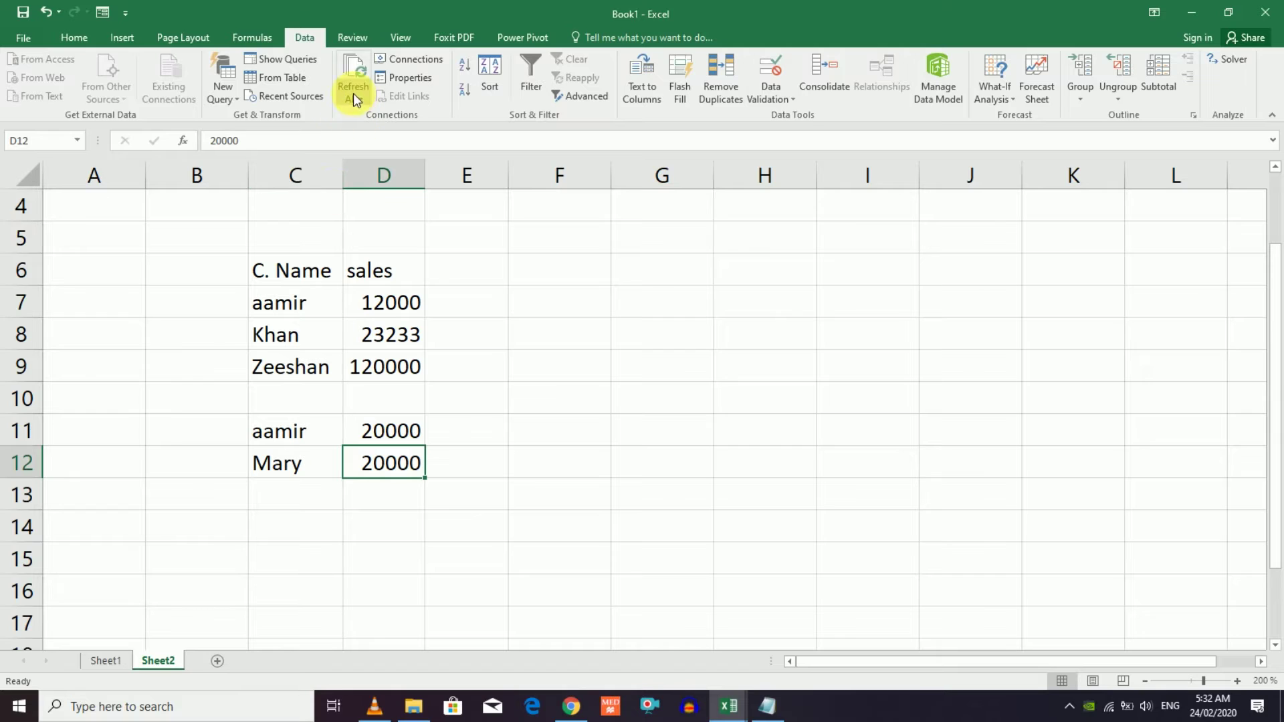
- Open Connection Properties for the Excel External1 connection
left_click(349, 74)
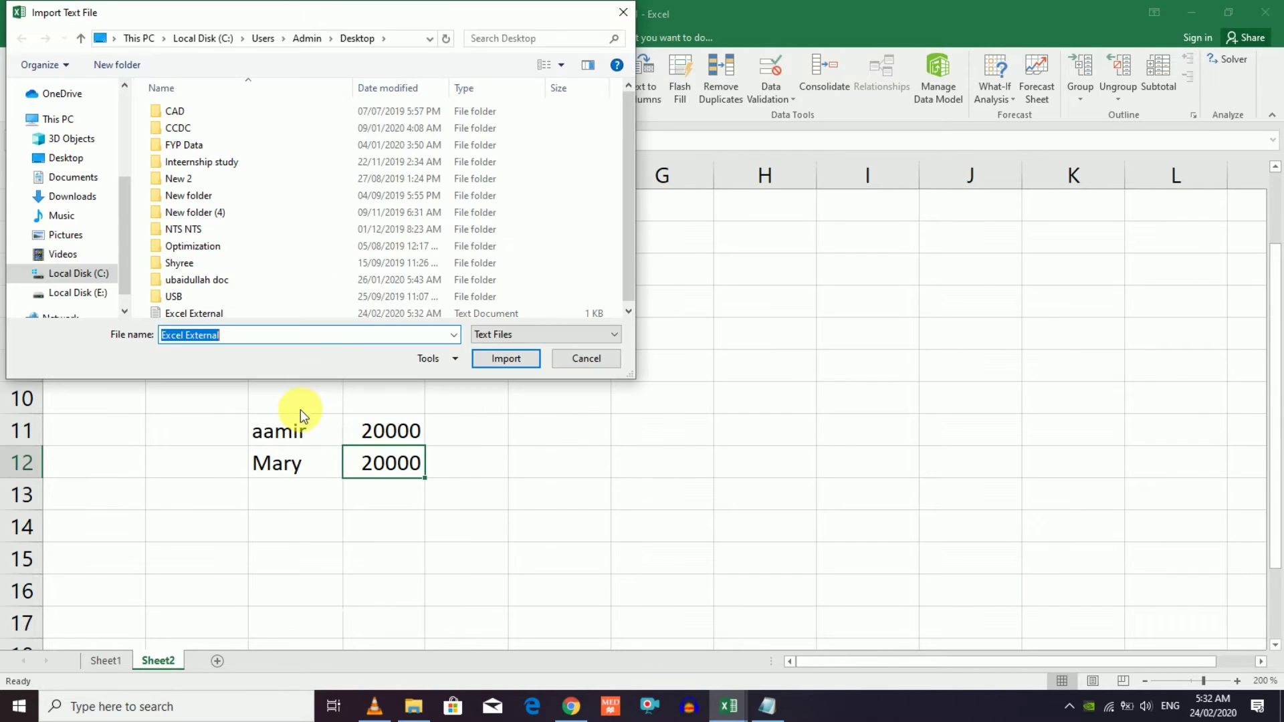
left_click(563, 358)
left_click(363, 99)
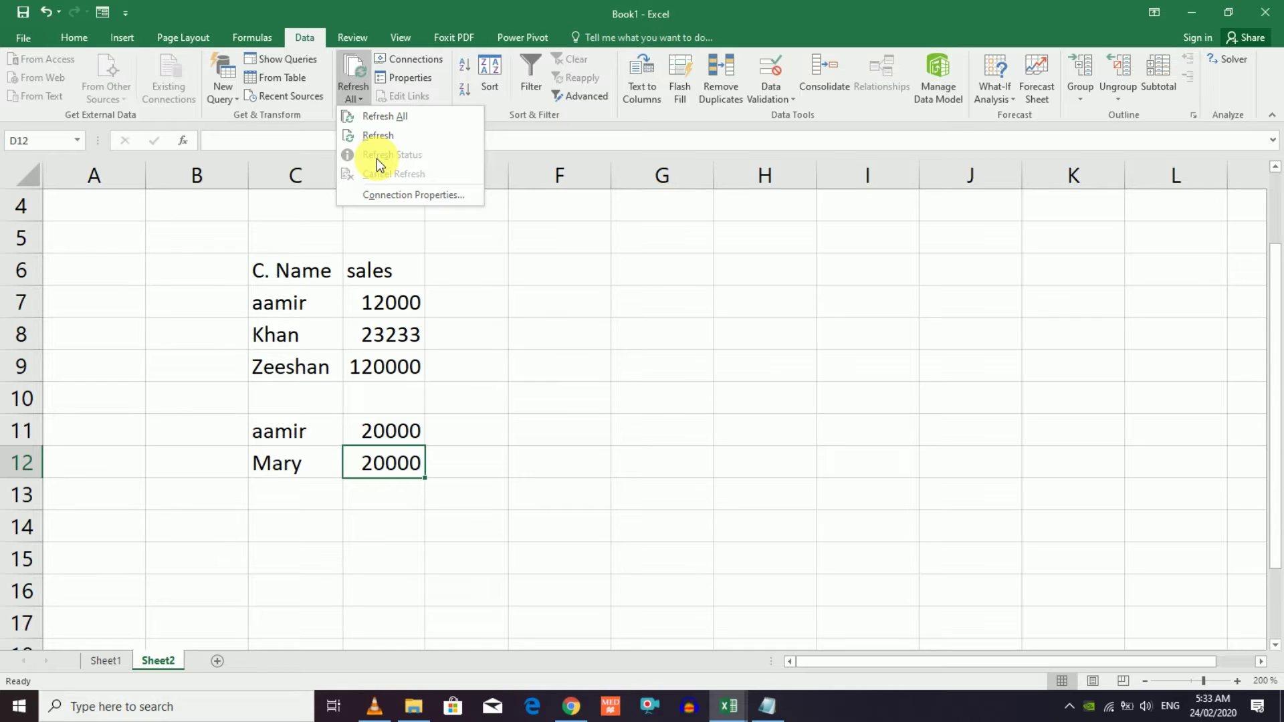
left_click(380, 196)
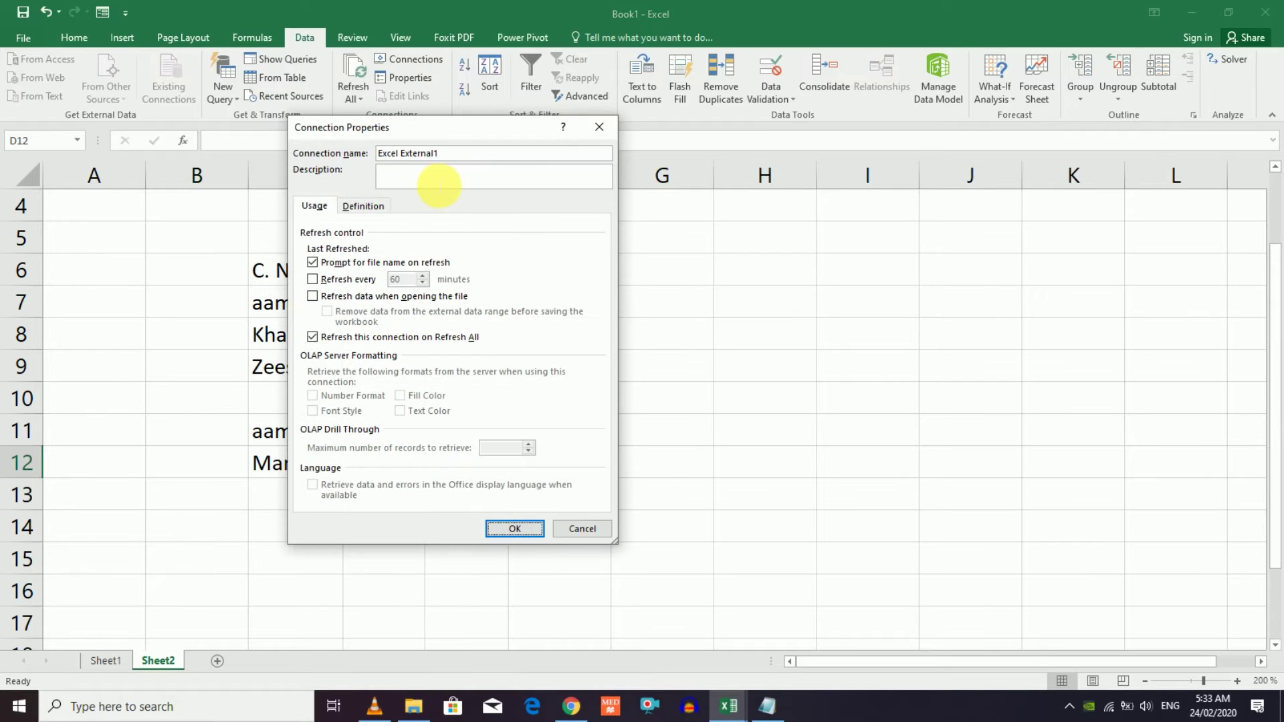
left_click_drag(422, 131, 480, 121)
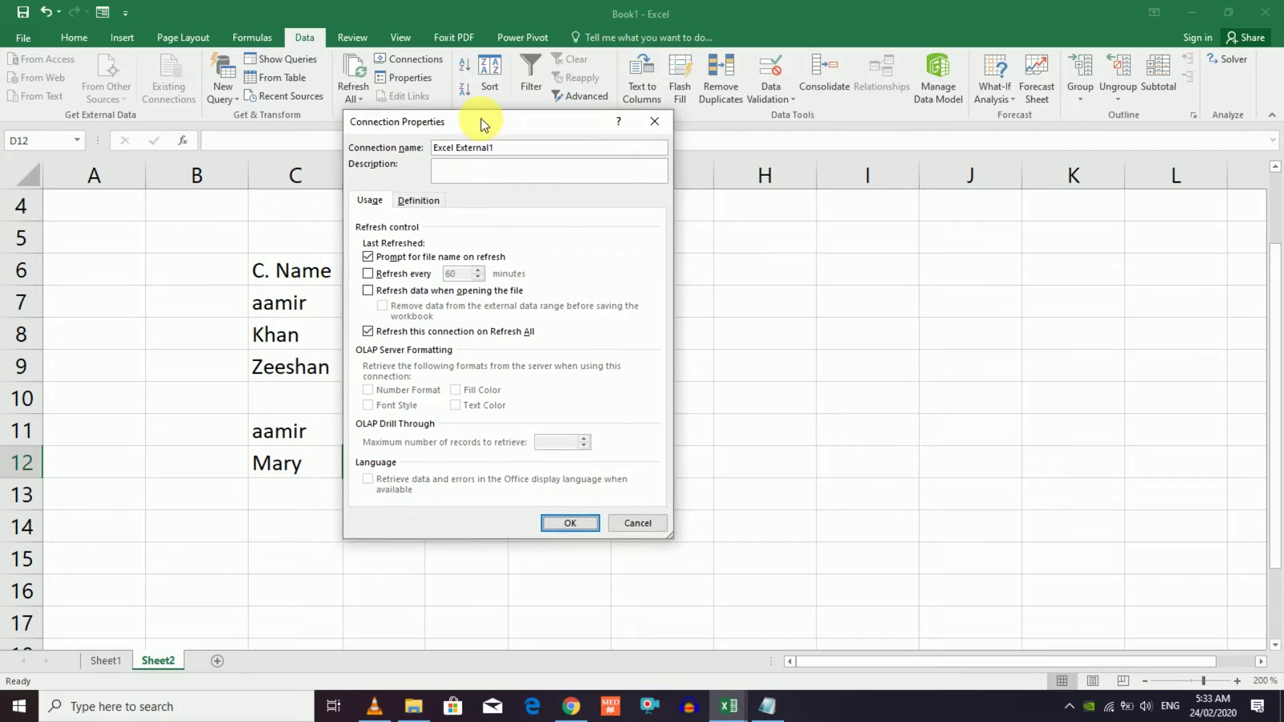
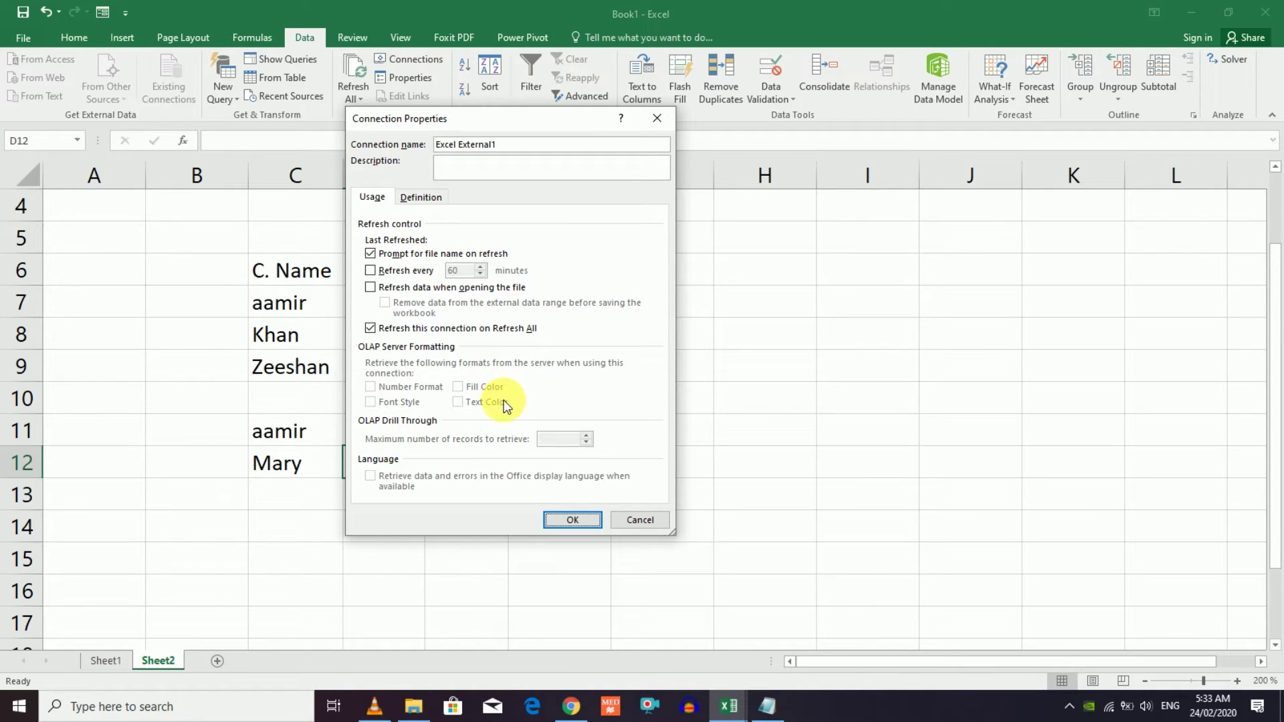
- Cancel Connection Properties unchanged, select the C6:D12 name and sales table, and list workbook connections
left_click(639, 519)
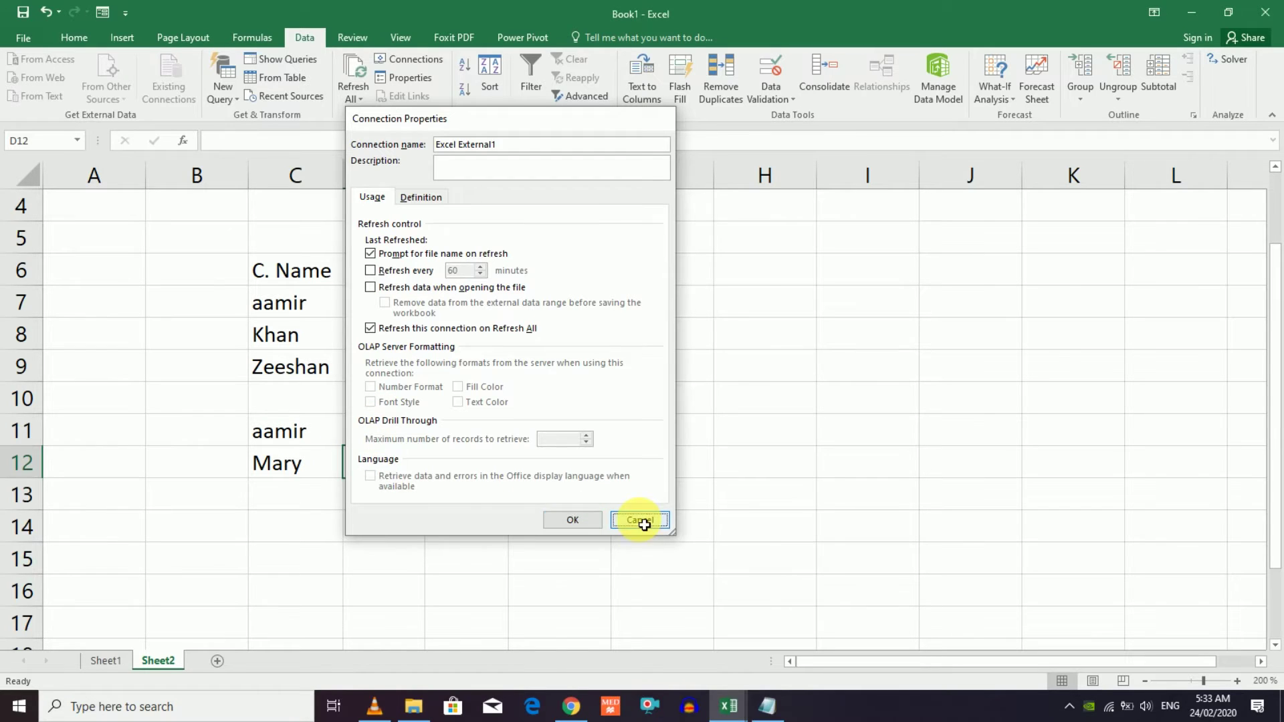
left_click(375, 433)
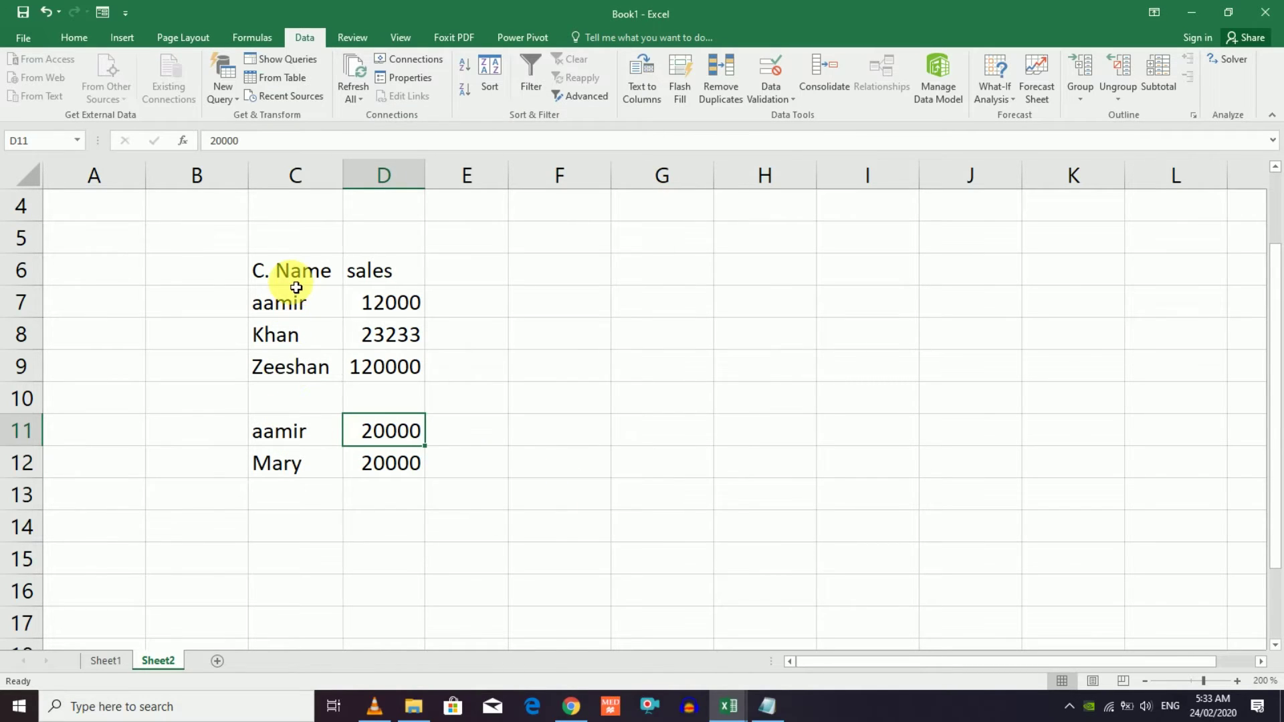
left_click_drag(295, 284, 383, 455)
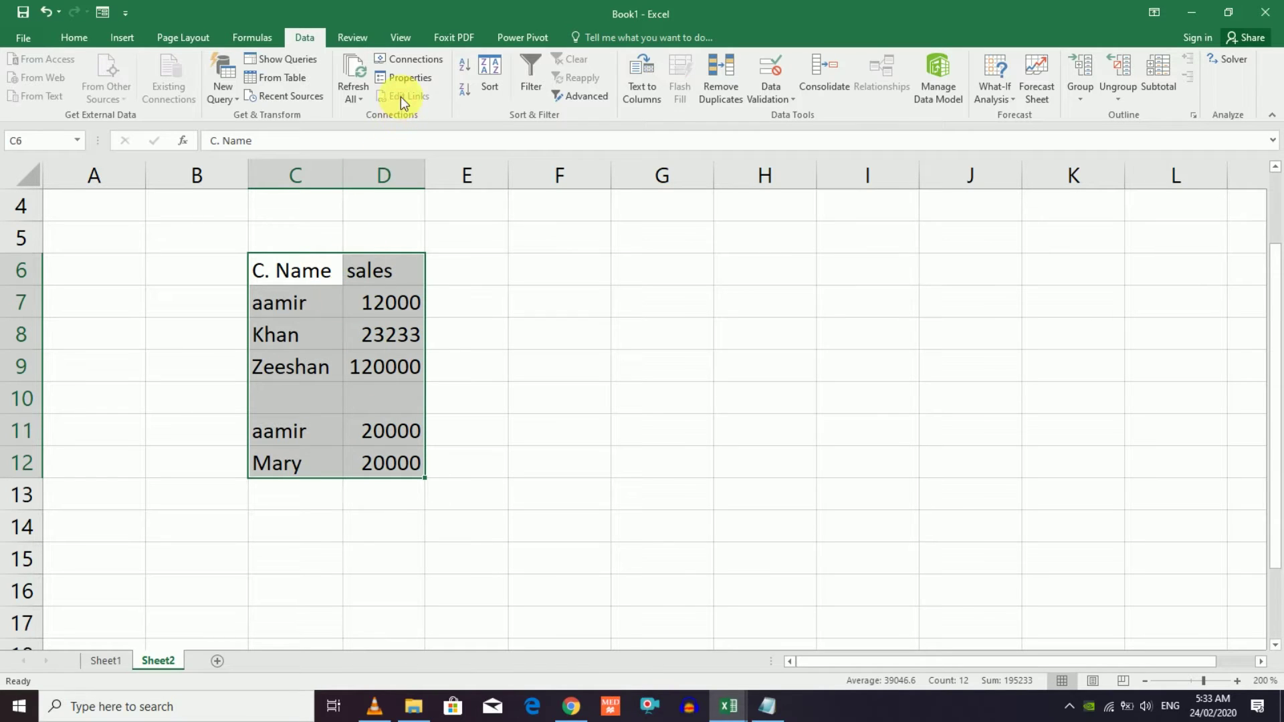
left_click(411, 60)
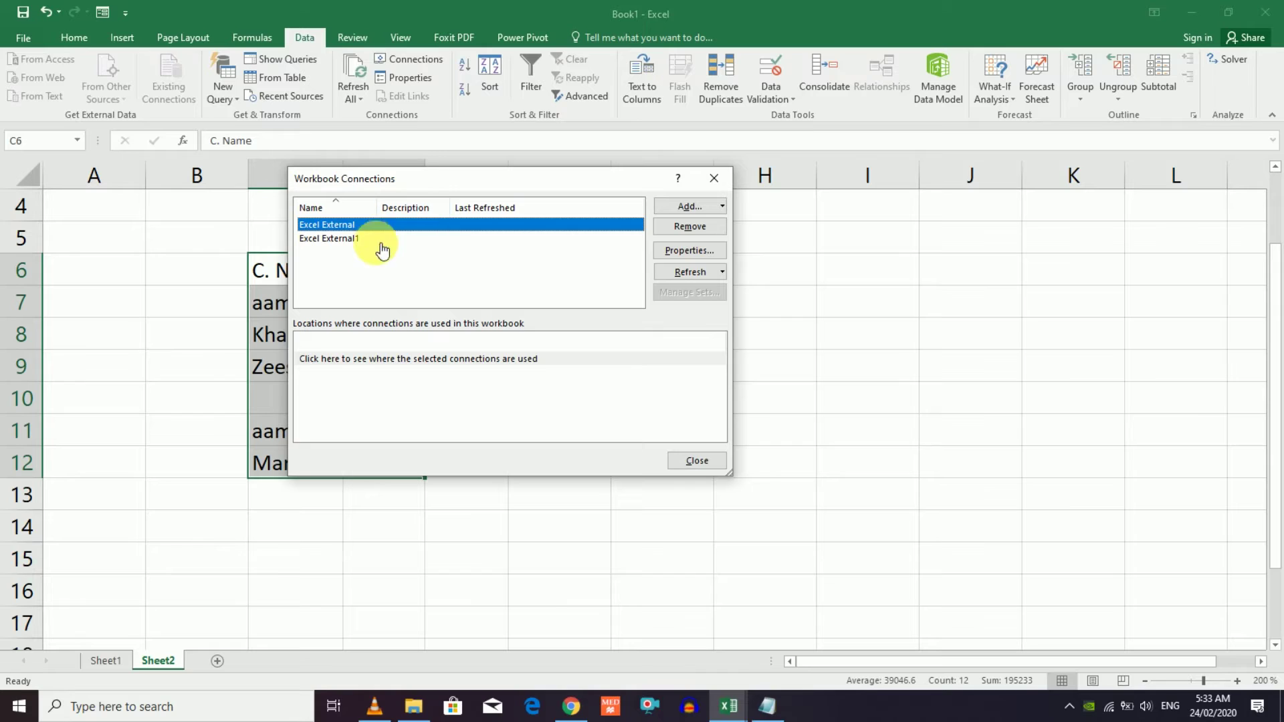
left_click(338, 240)
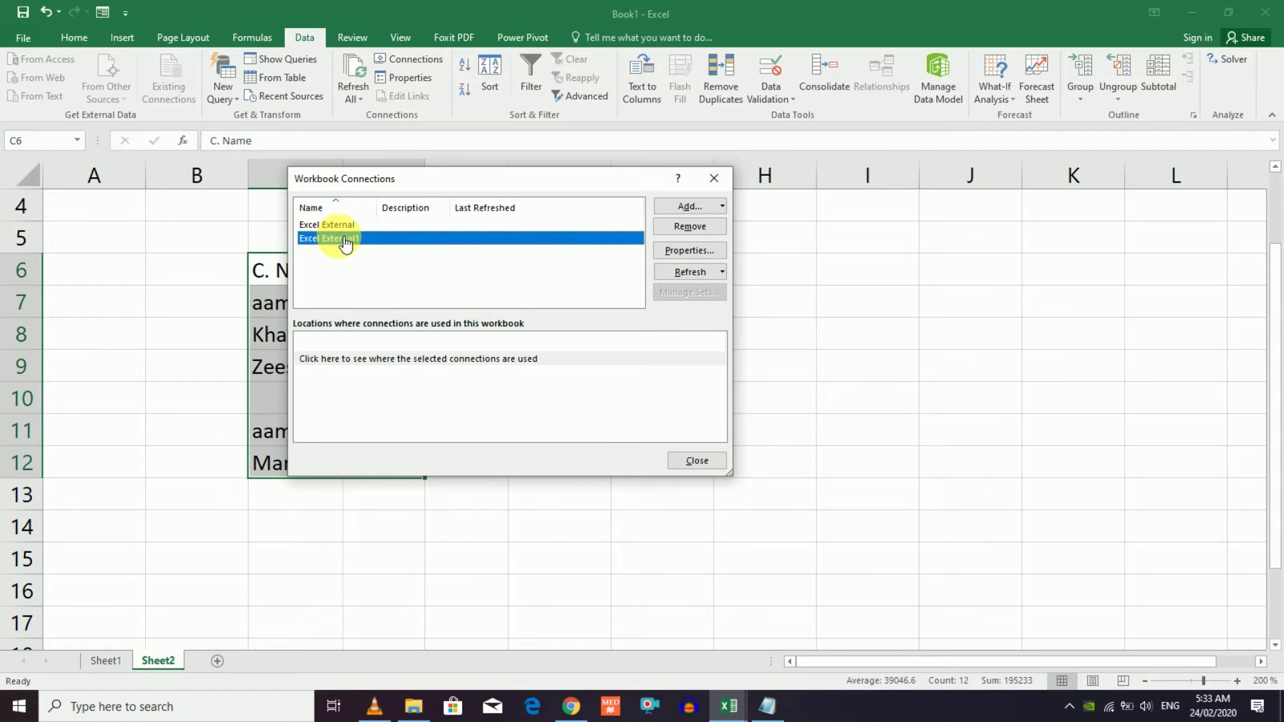
left_click(341, 226)
left_click(349, 241)
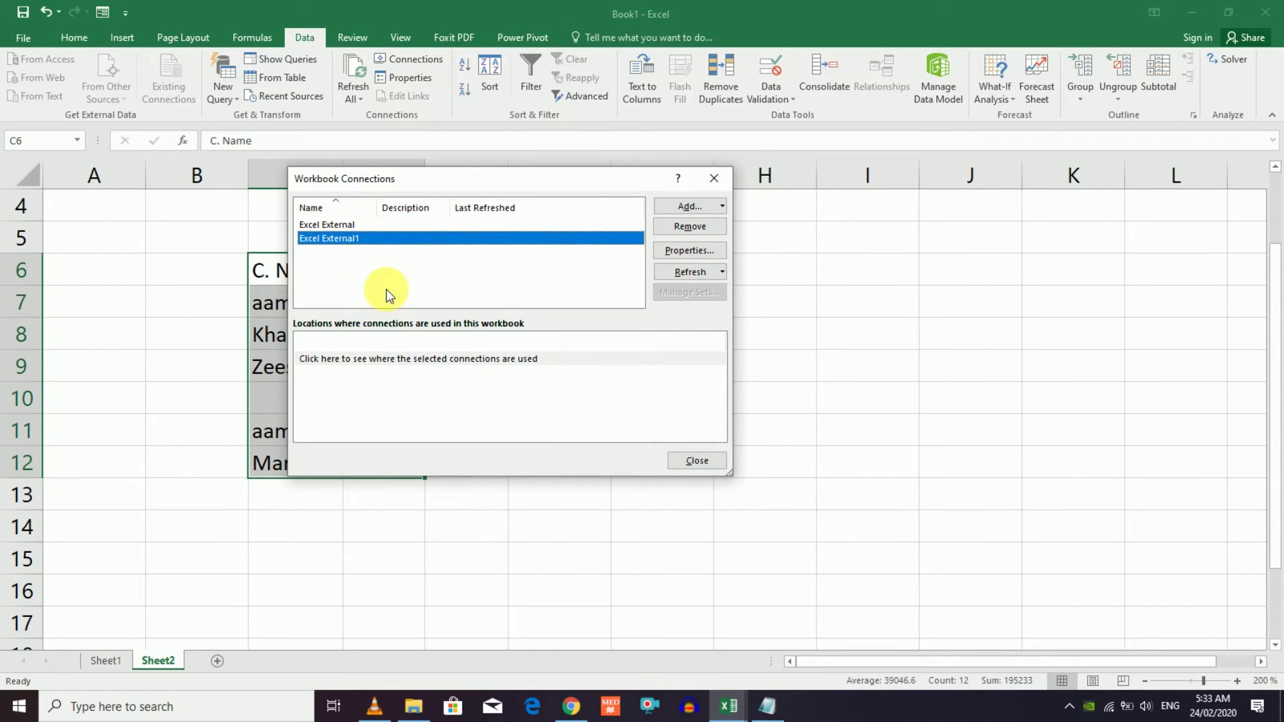
double_click(324, 225)
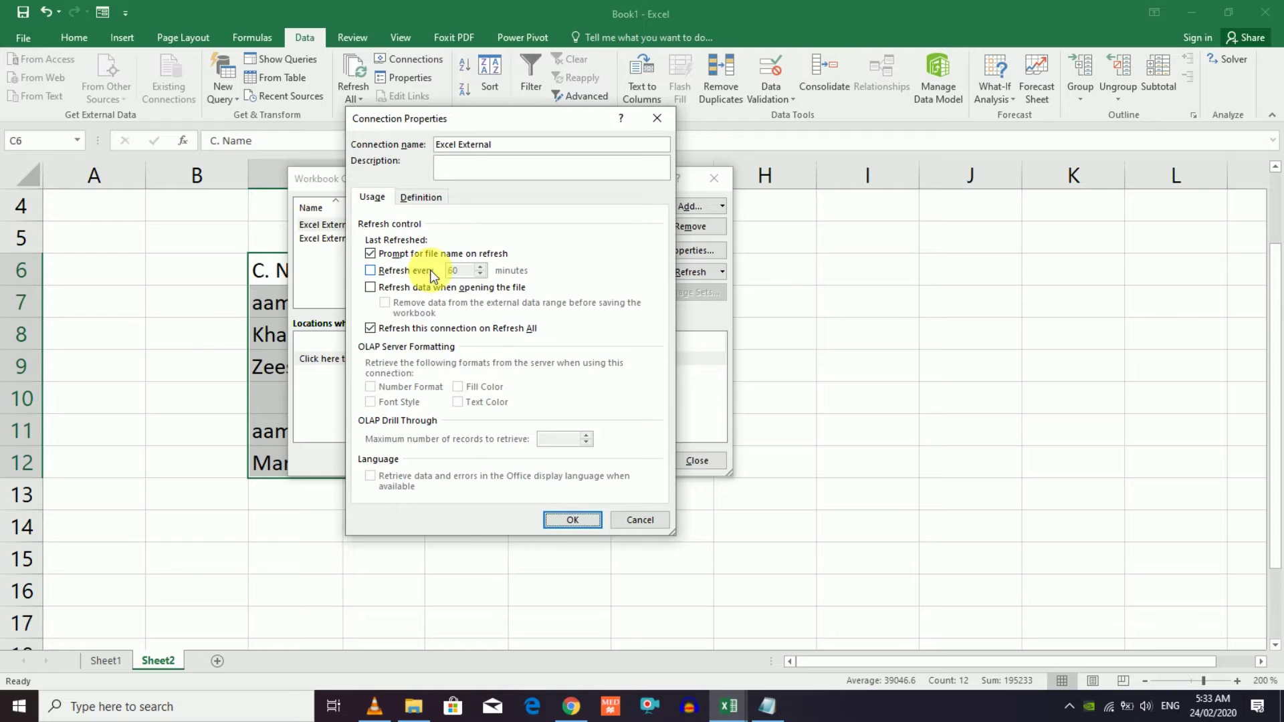
left_click_drag(480, 127, 604, 136)
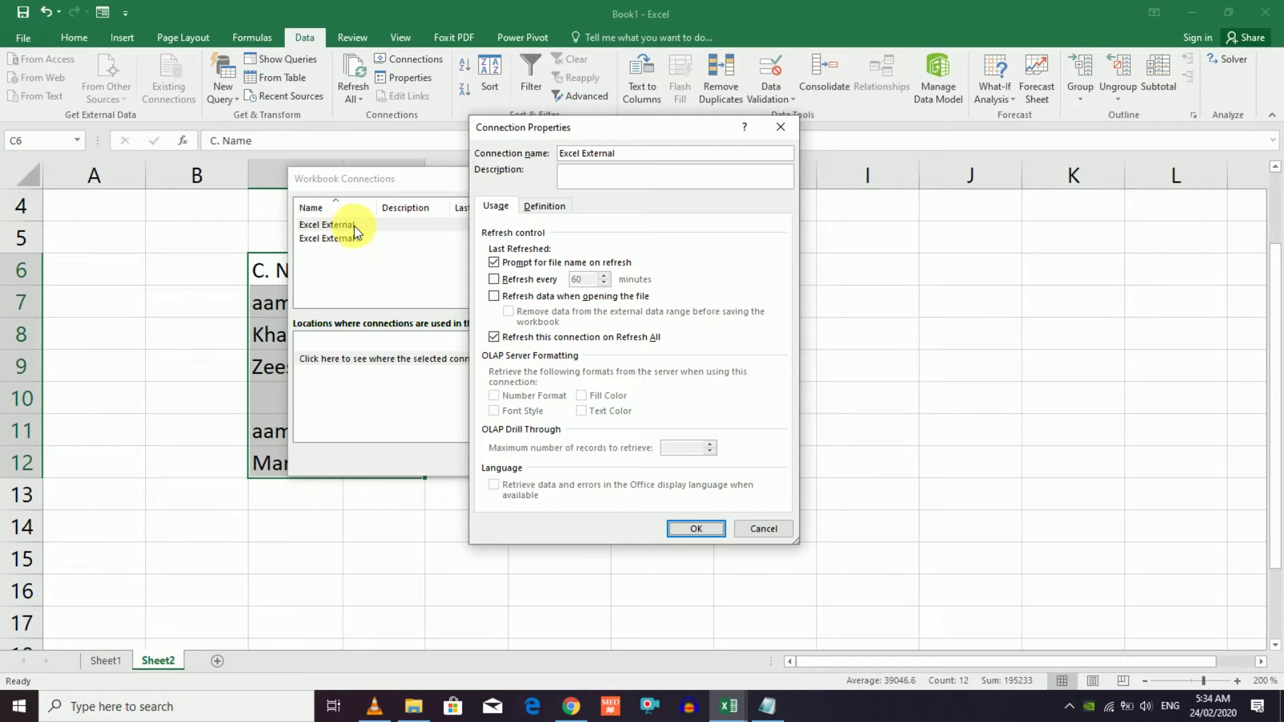
left_click(780, 127)
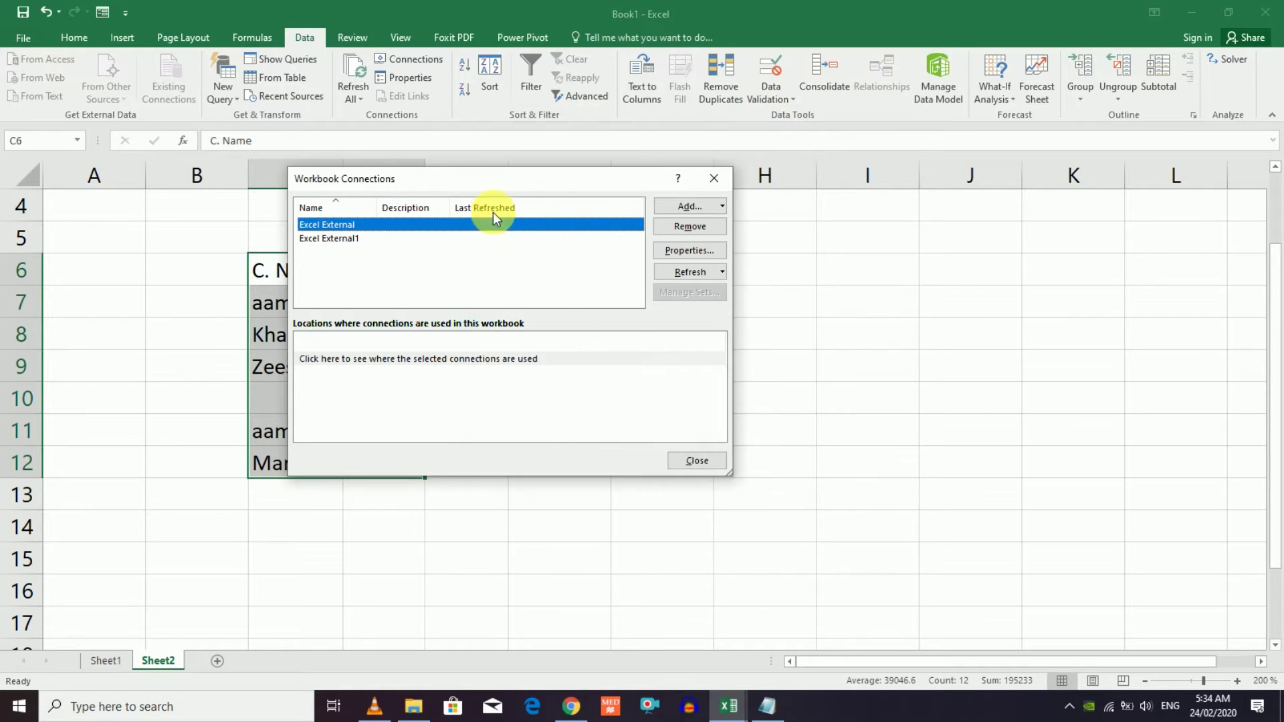
double_click(347, 238)
left_click(783, 134)
left_click(692, 209)
left_click(372, 300)
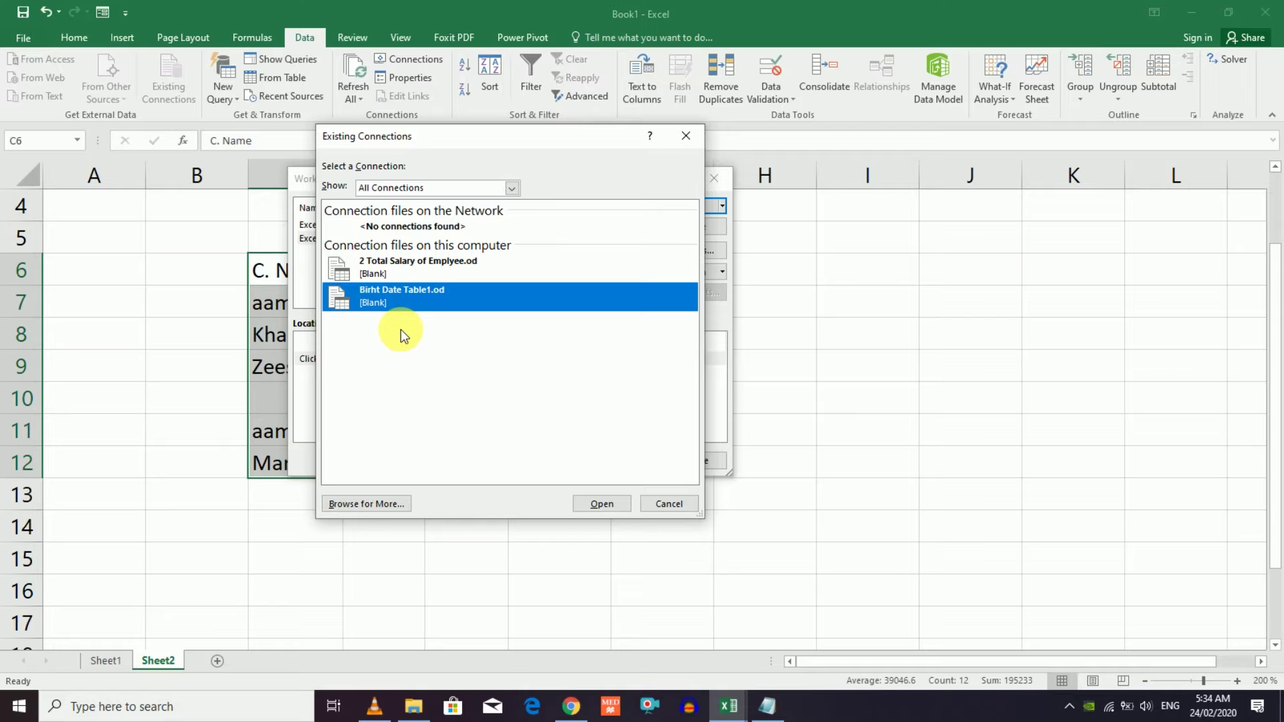
left_click(685, 136)
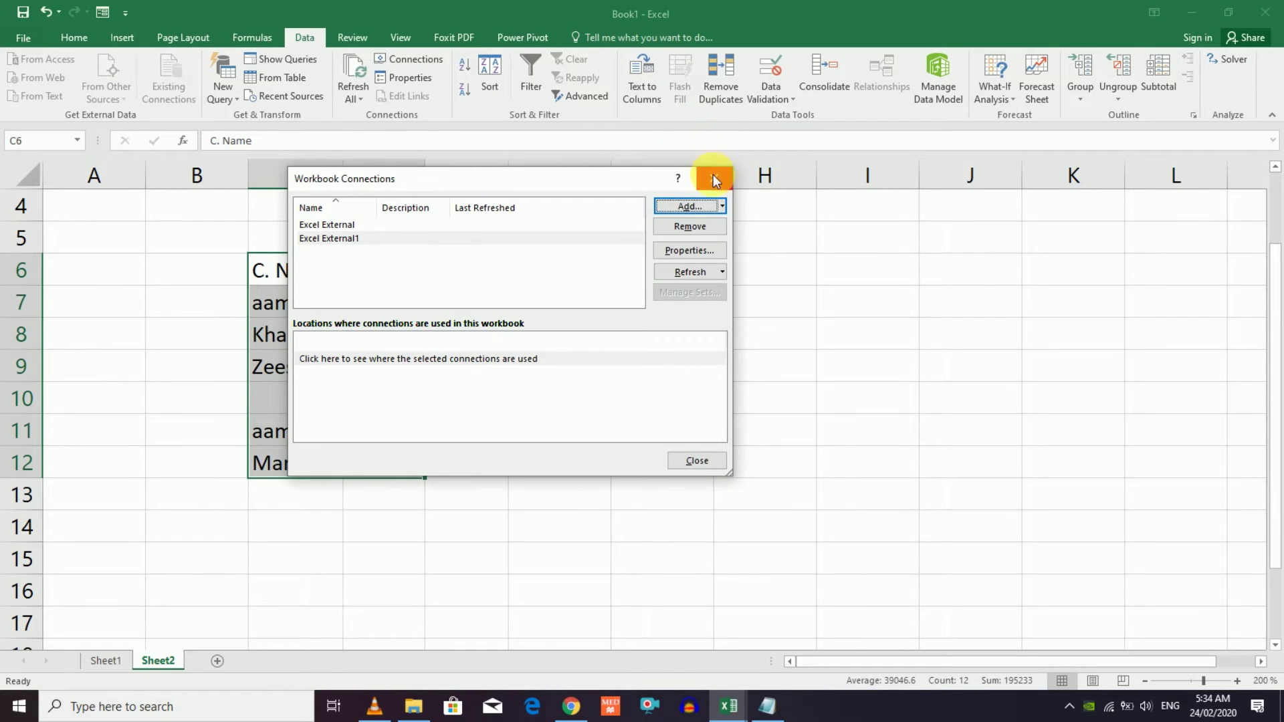
left_click(700, 254)
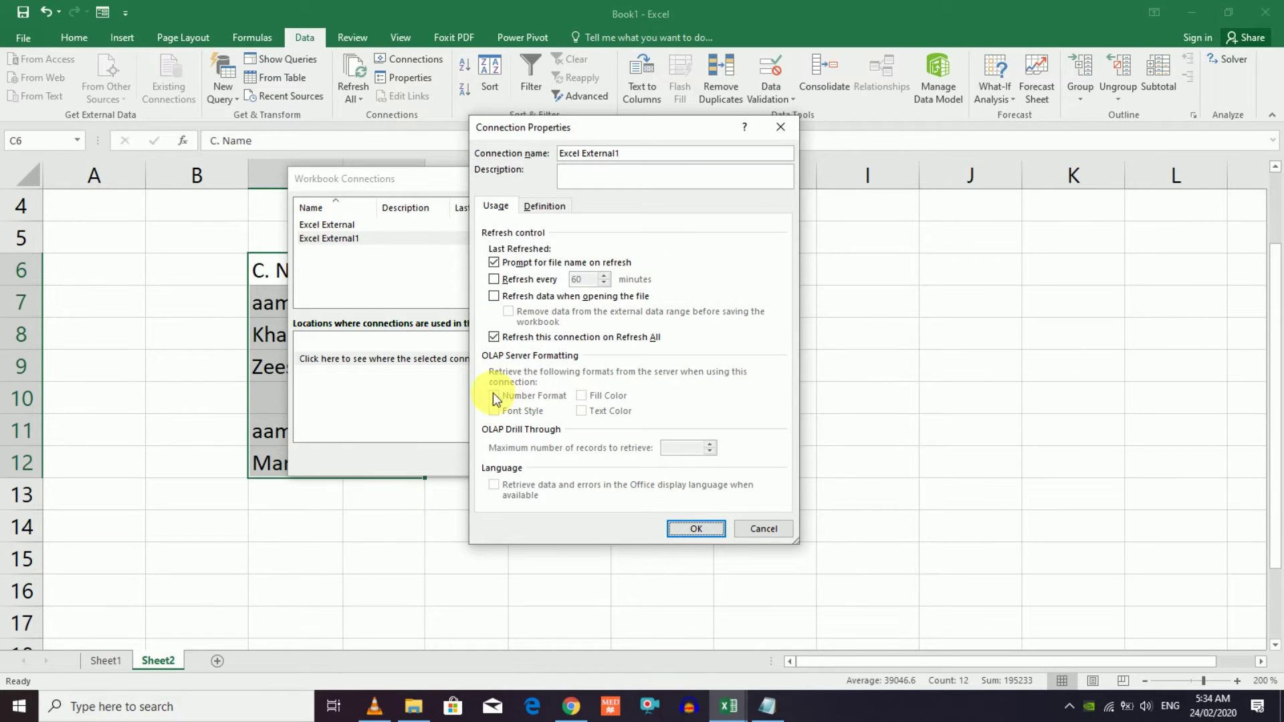
left_click(764, 529)
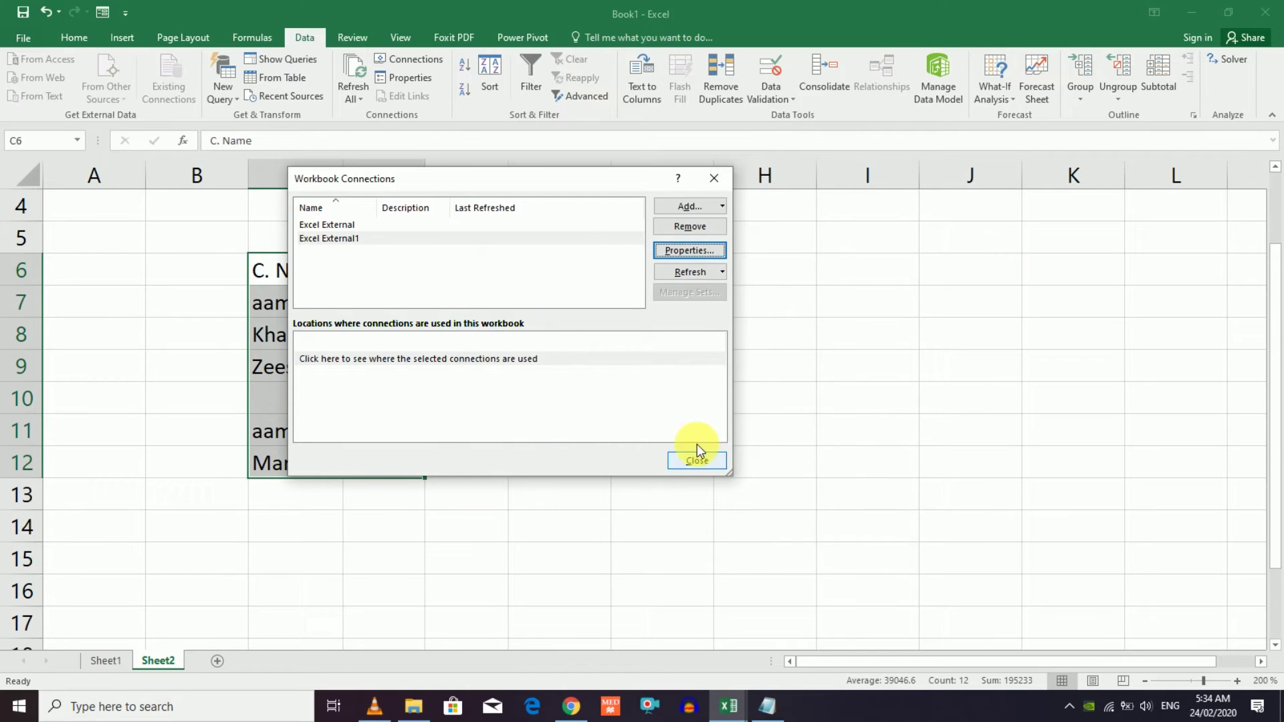
left_click(713, 275)
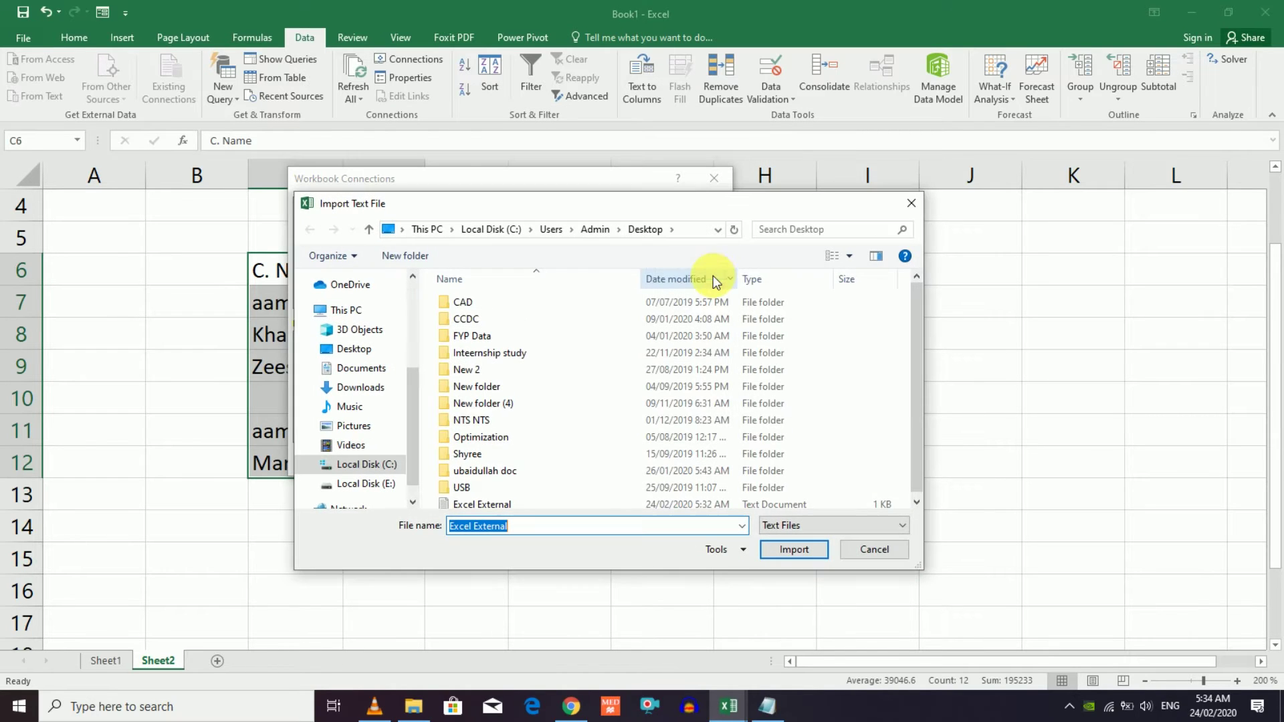
left_click(874, 549)
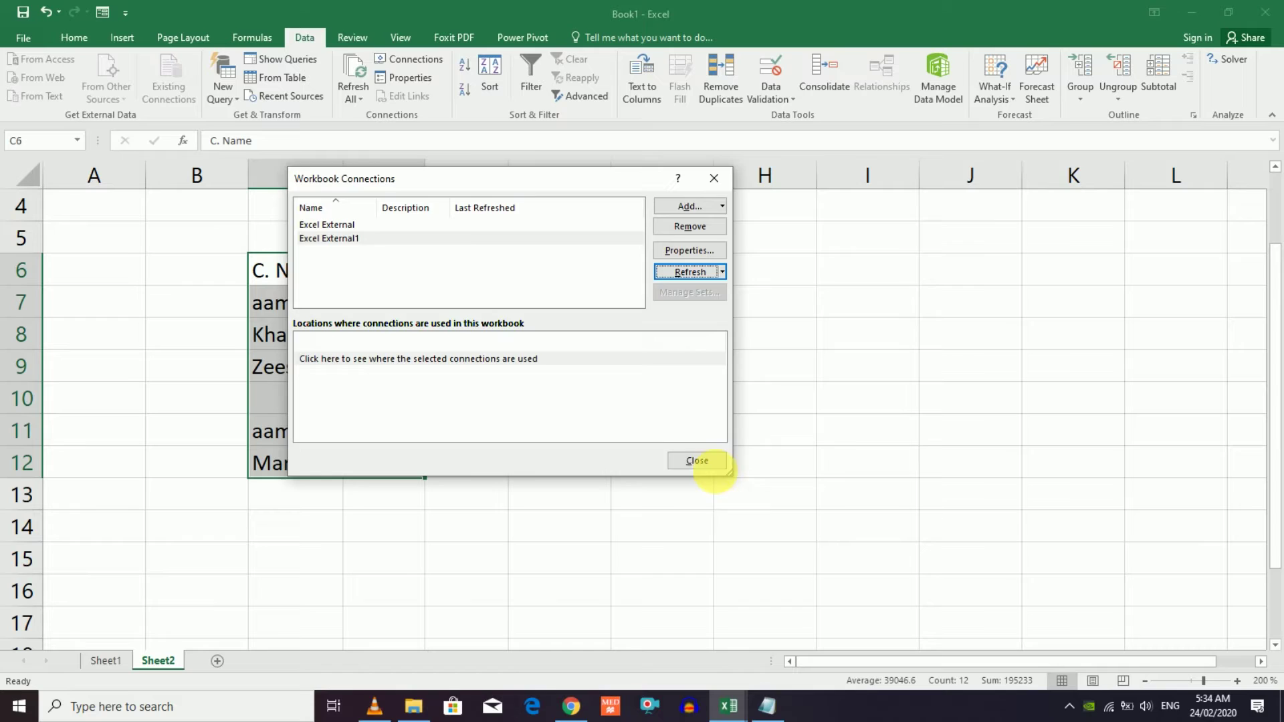
left_click(709, 464)
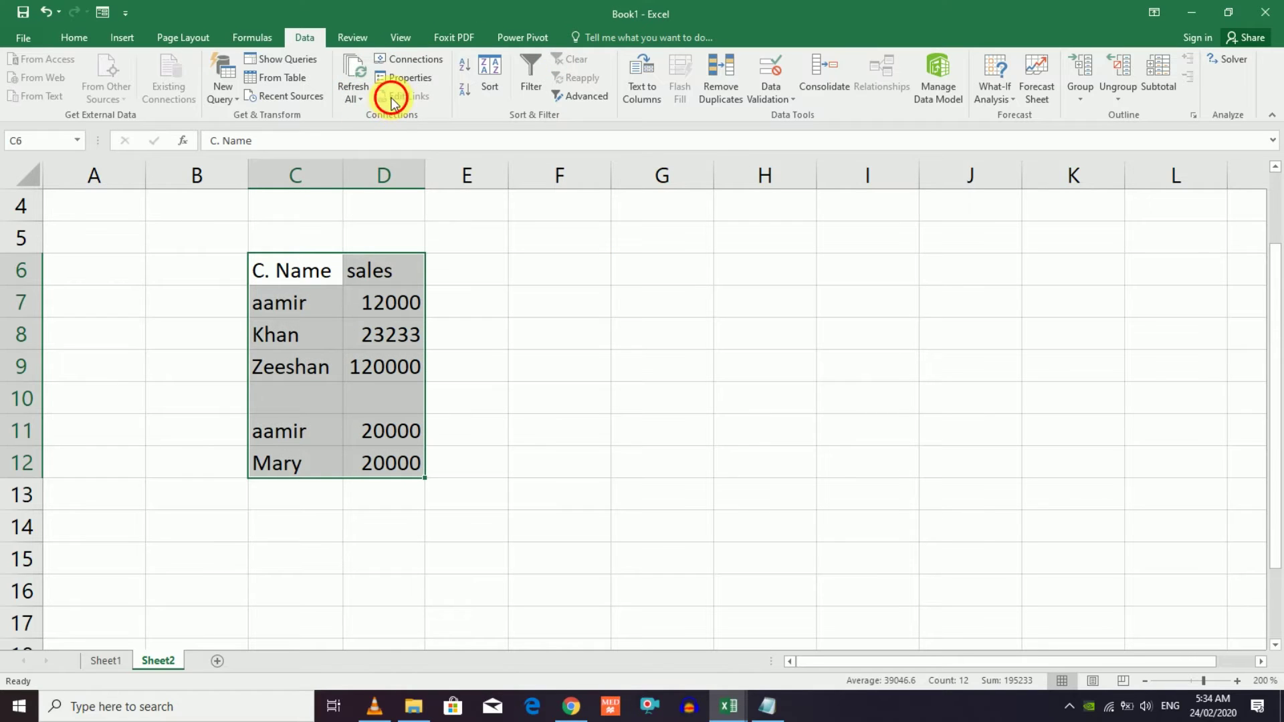
left_click(355, 366)
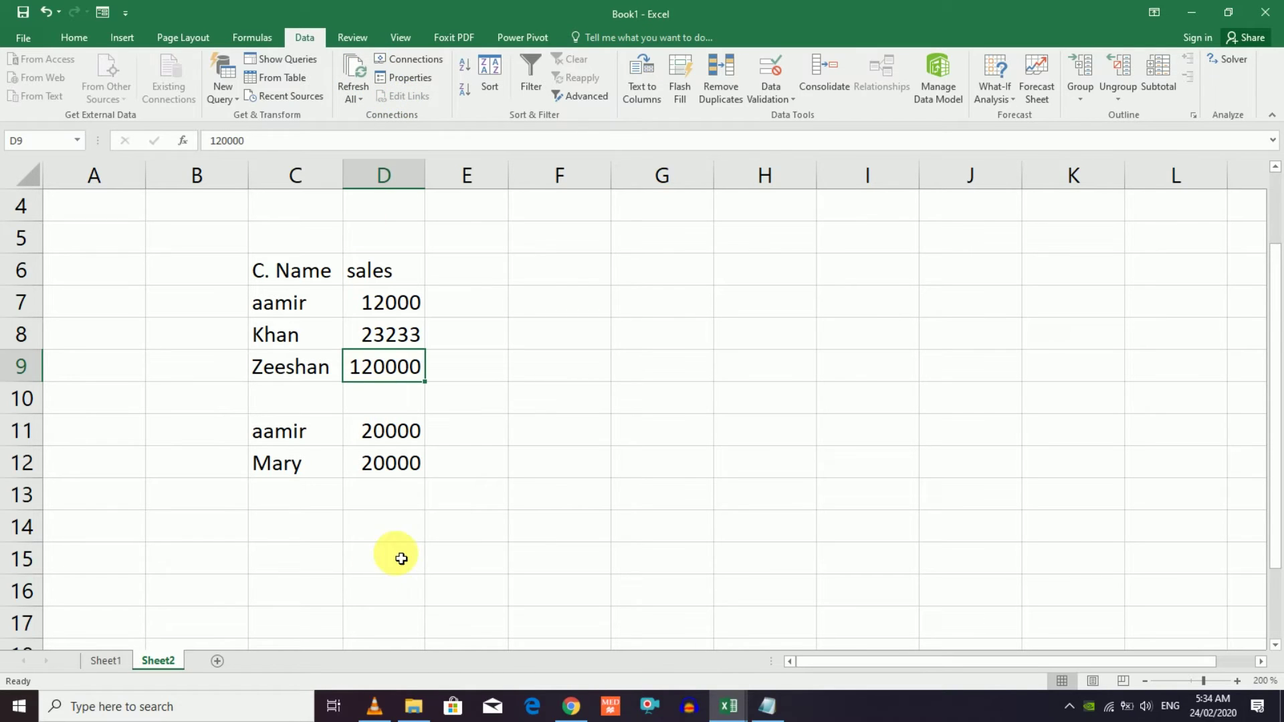
- Switch to Sheet1, select the contact table C4:G14 with headers, and end on cell D7
left_click(127, 661)
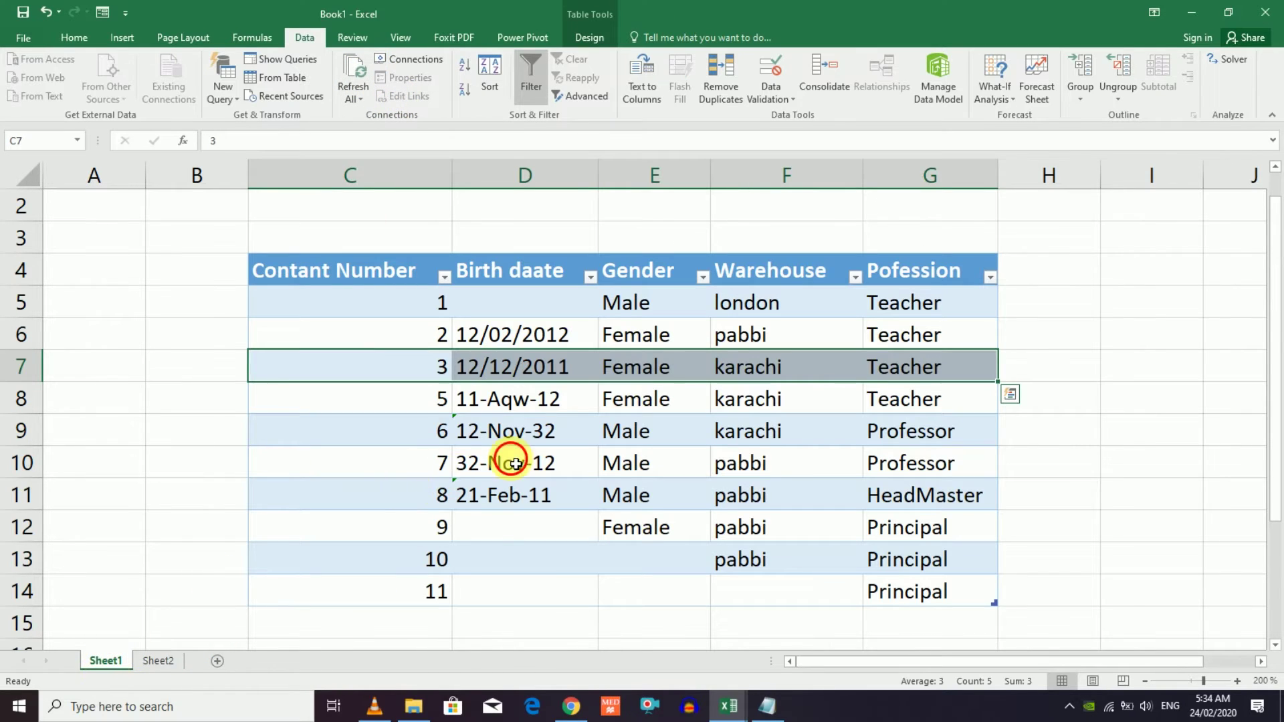
left_click(508, 455)
left_click(329, 295)
mouse_move(335, 273)
left_mouse_down()
mouse_move(926, 614)
mouse_move(946, 587)
left_mouse_up()
left_click(510, 365)
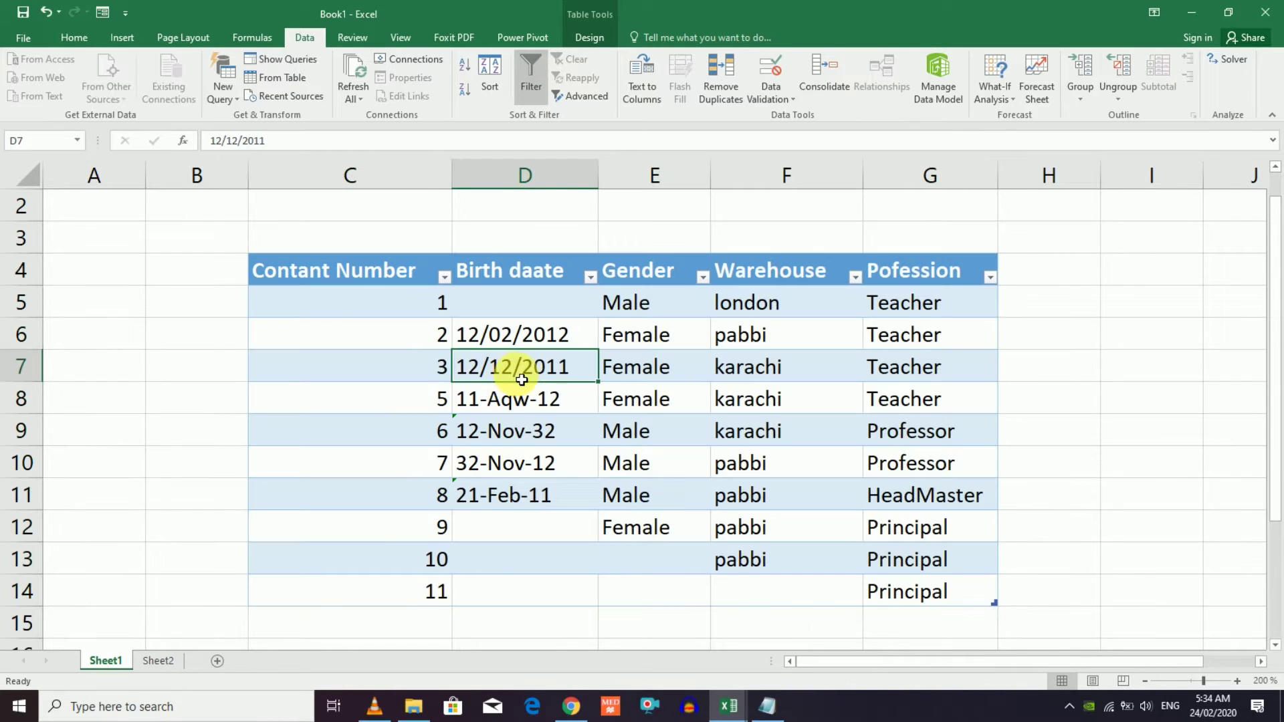
left_click_drag(297, 274, 948, 590)
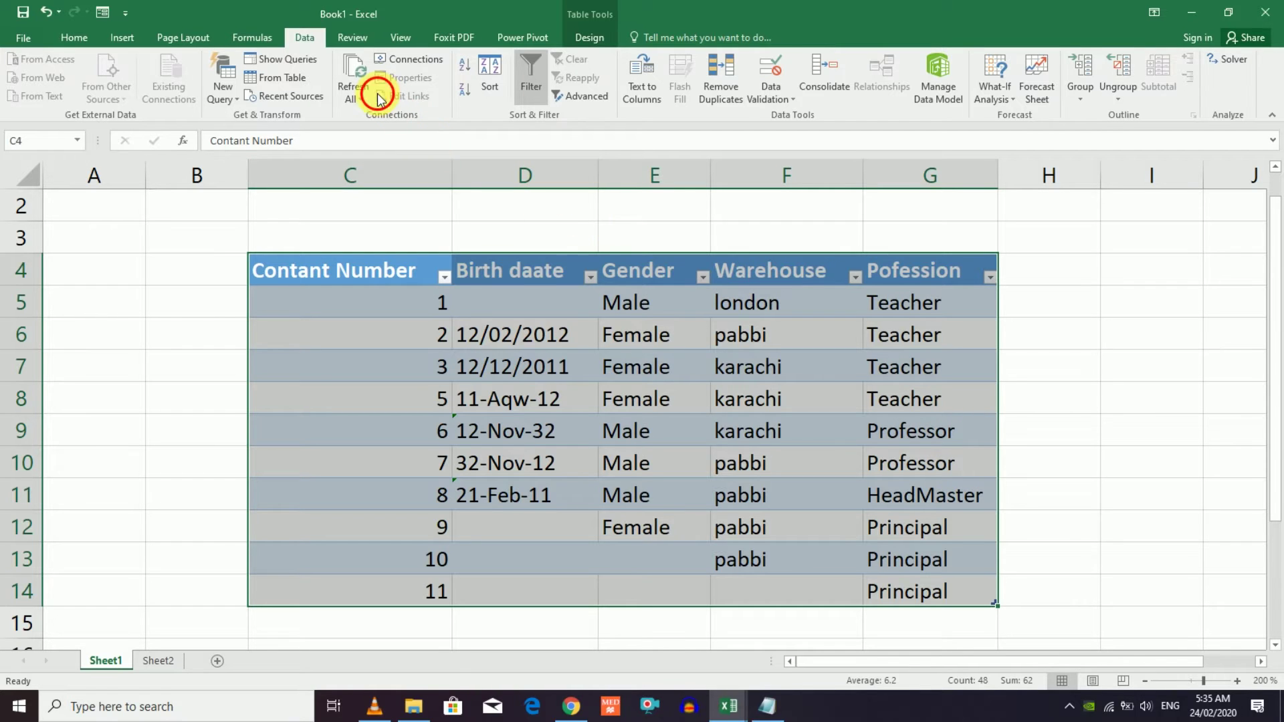
left_click(492, 368)
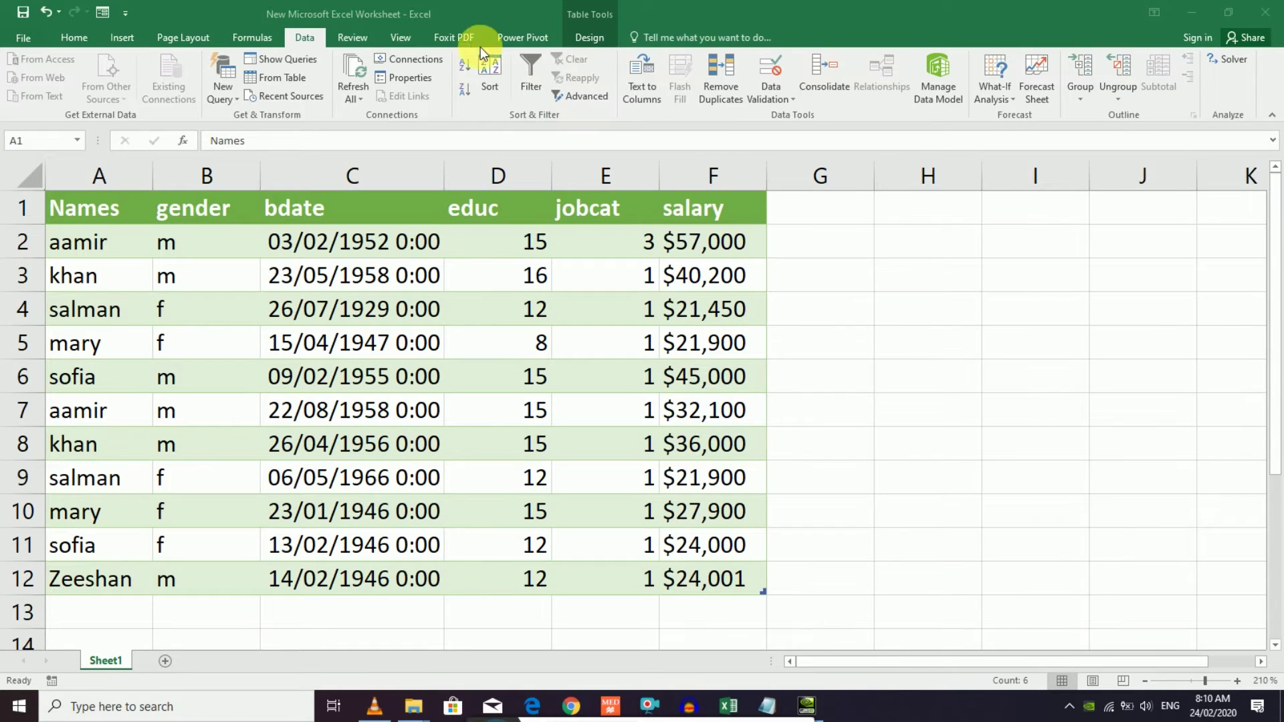
- Try sorting the employee table by Names A to Z, then Z to A
left_click(535, 12)
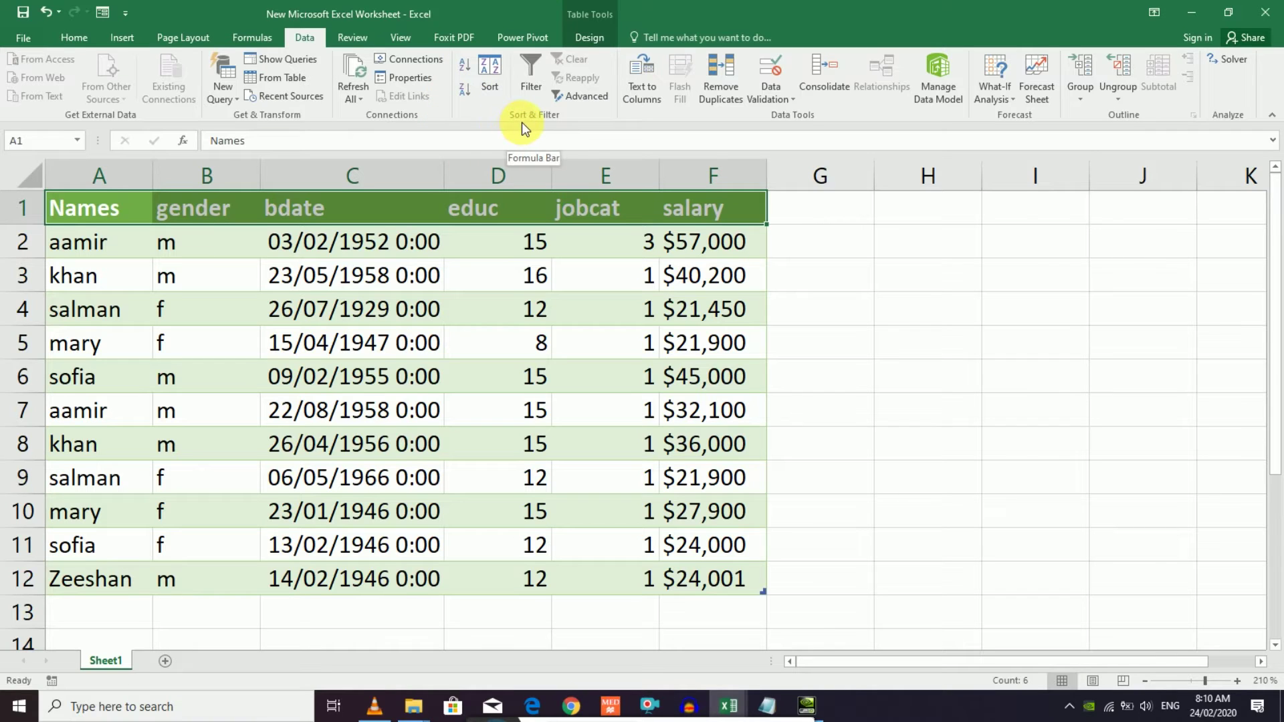
mouse_move(115, 257)
left_mouse_down()
mouse_move(114, 592)
mouse_move(106, 583)
left_mouse_up()
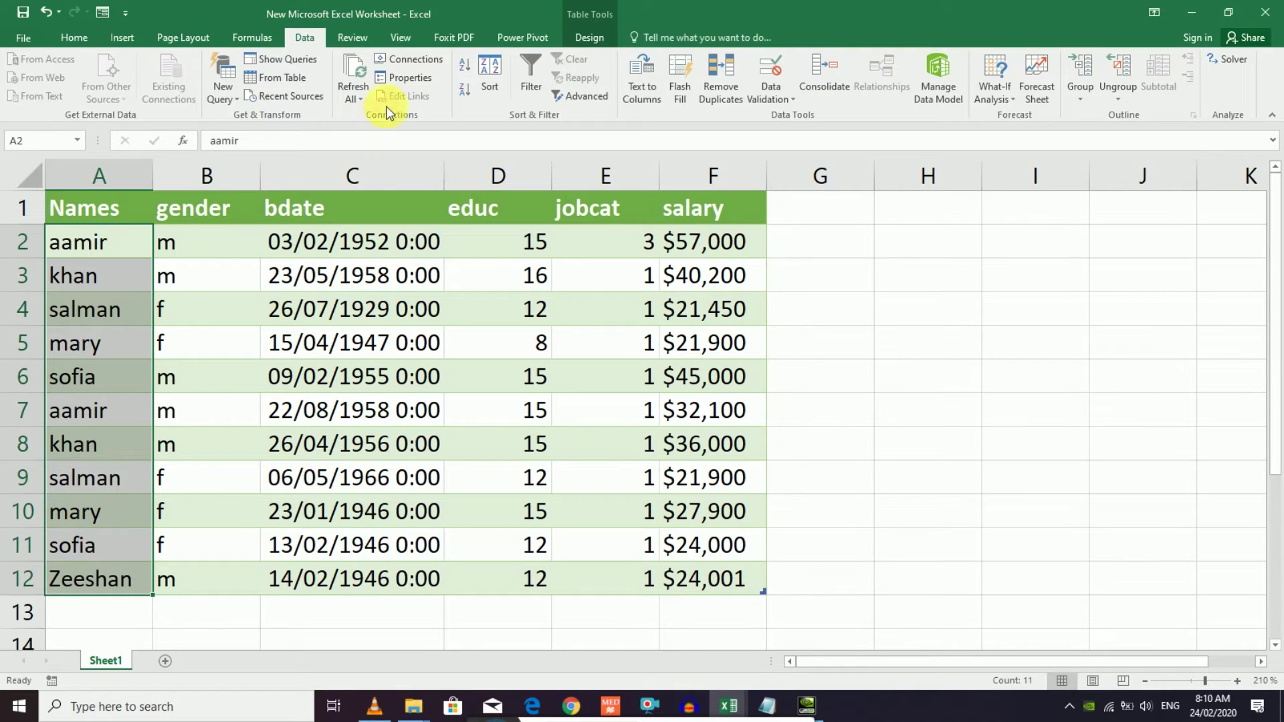
left_click(462, 65)
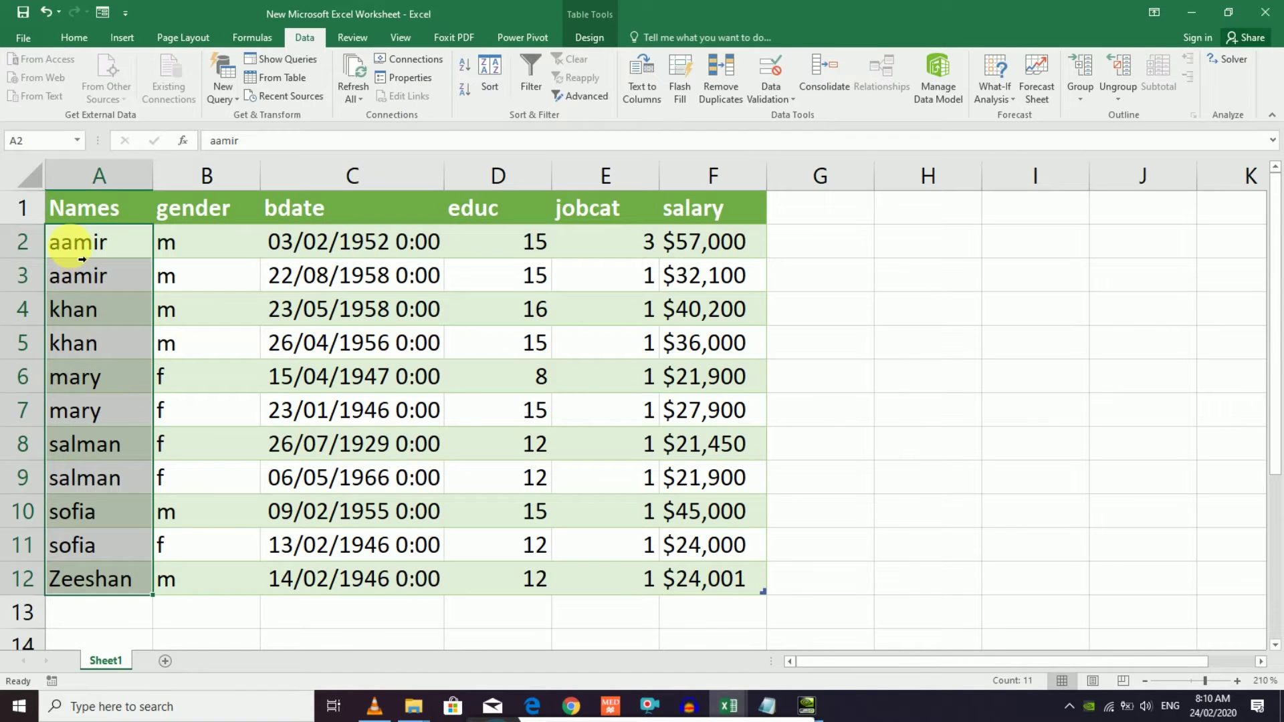
left_click(77, 244)
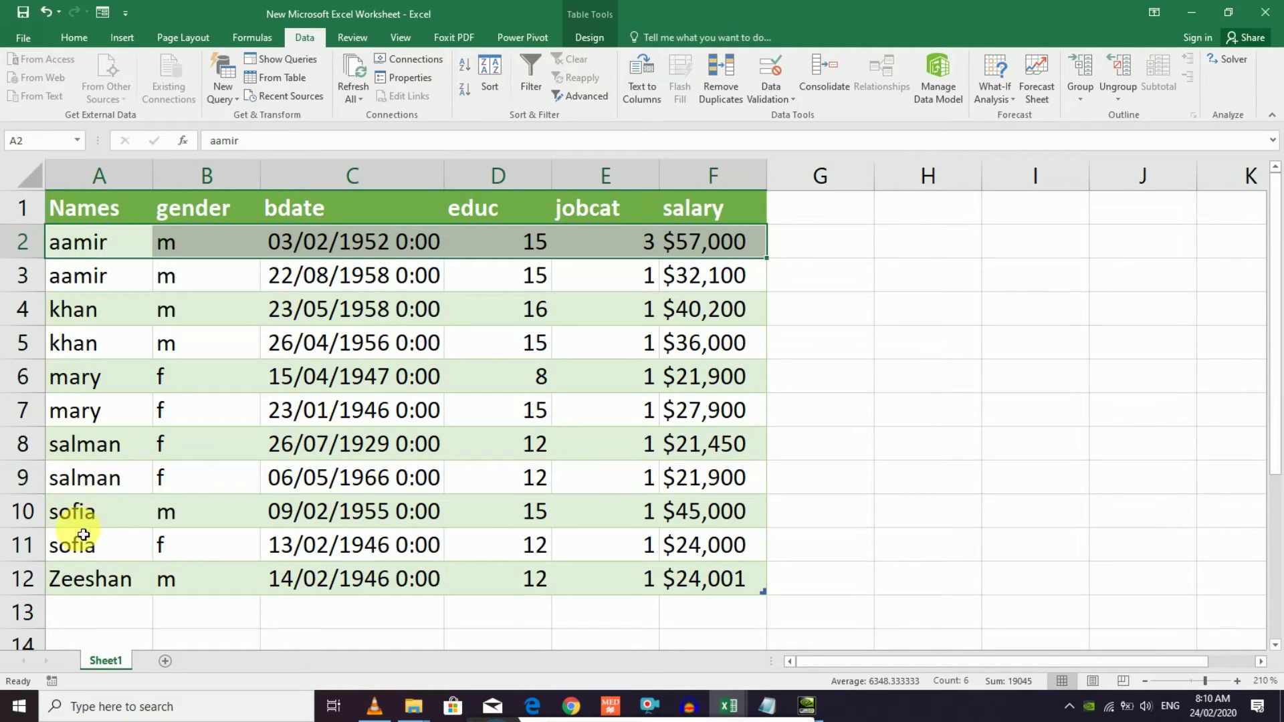
left_click_drag(85, 243, 110, 574)
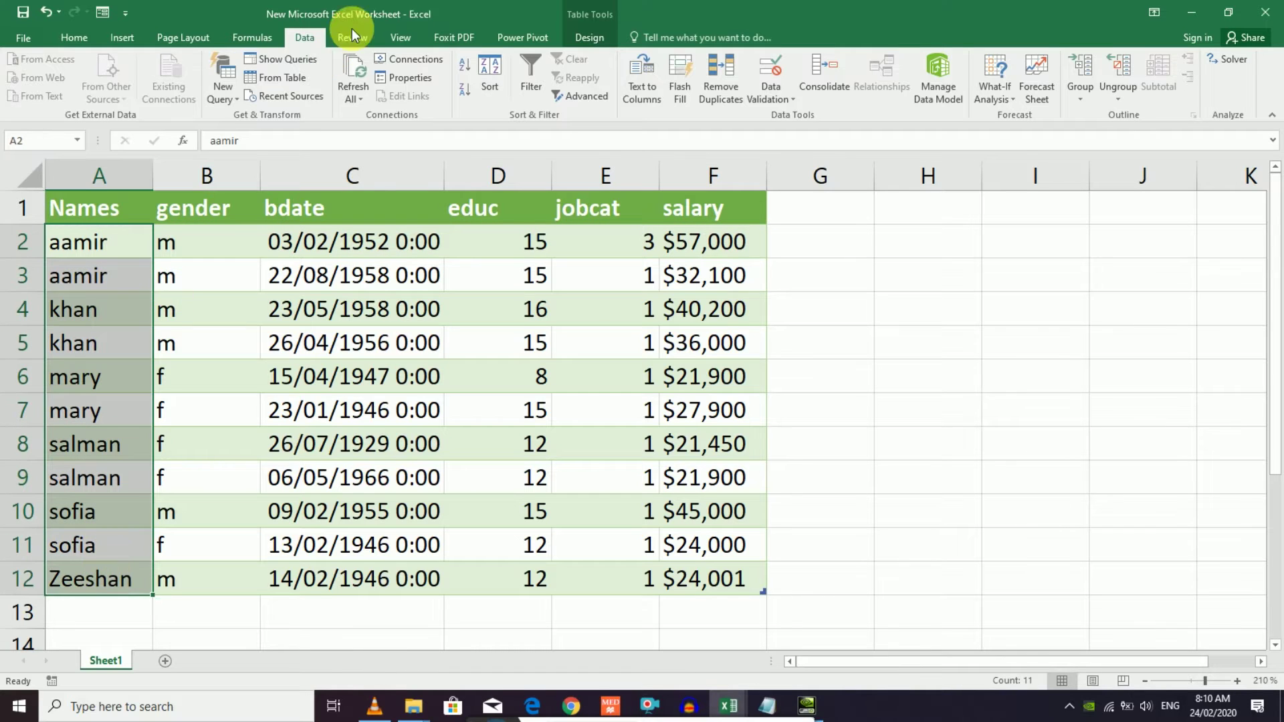
left_click(465, 94)
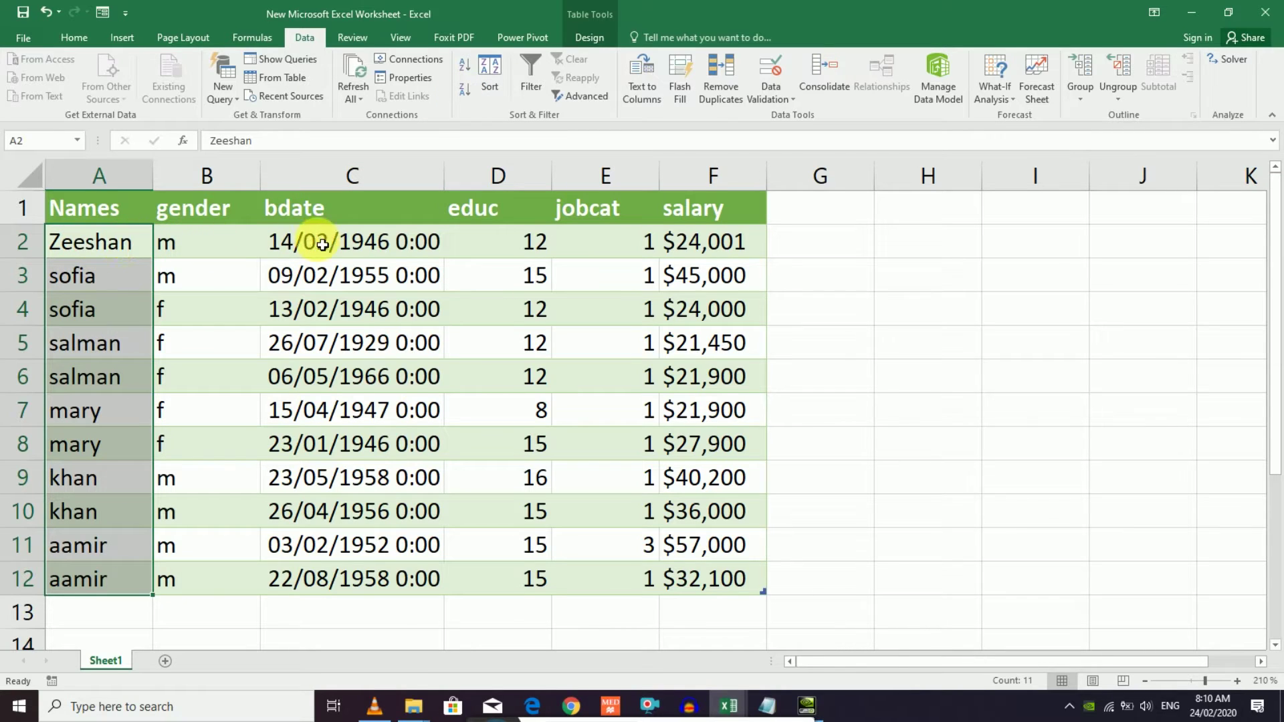
left_click(487, 79)
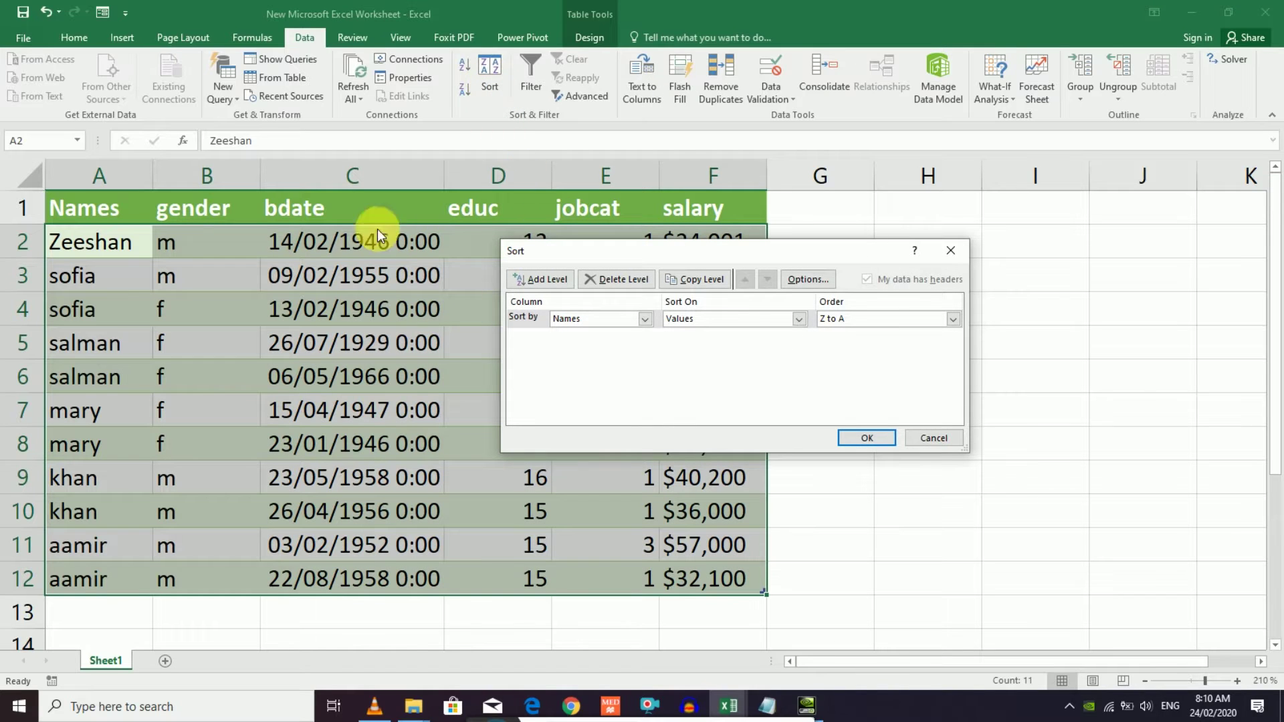
left_click(950, 438)
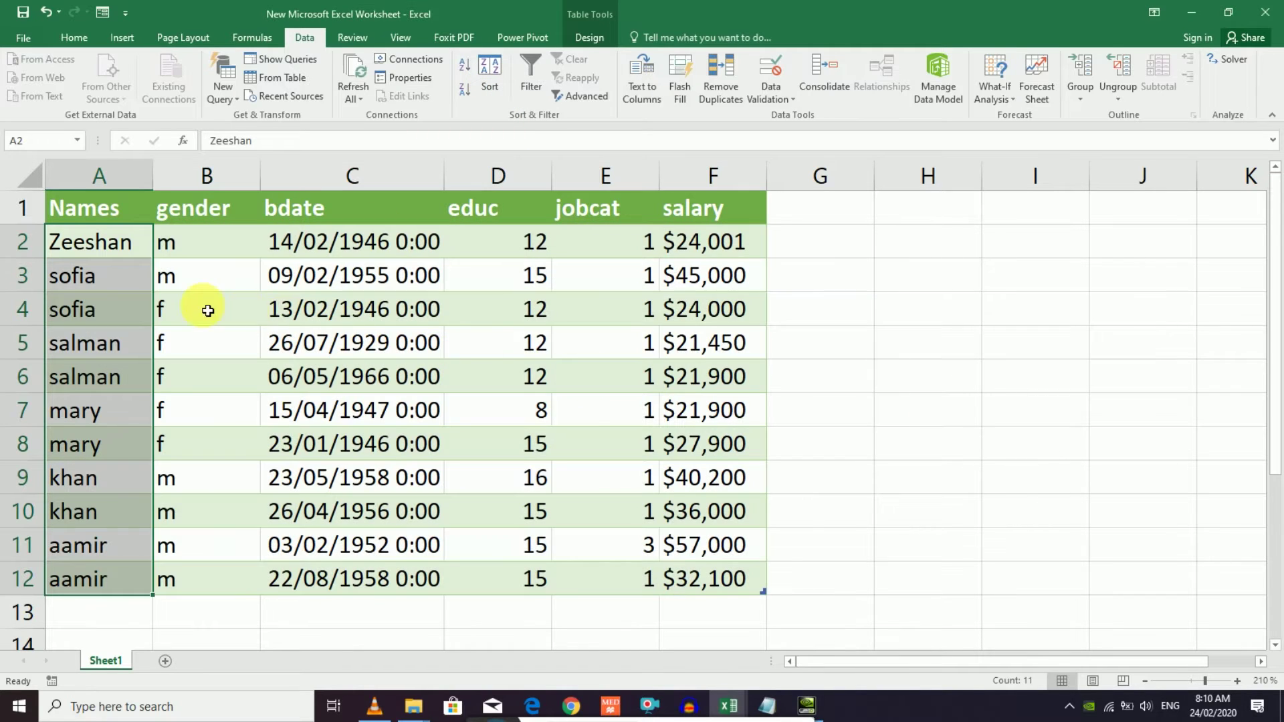
- Select the gender values B2:B12 and sort Z to A so m rows come first
left_click_drag(167, 279, 673, 559)
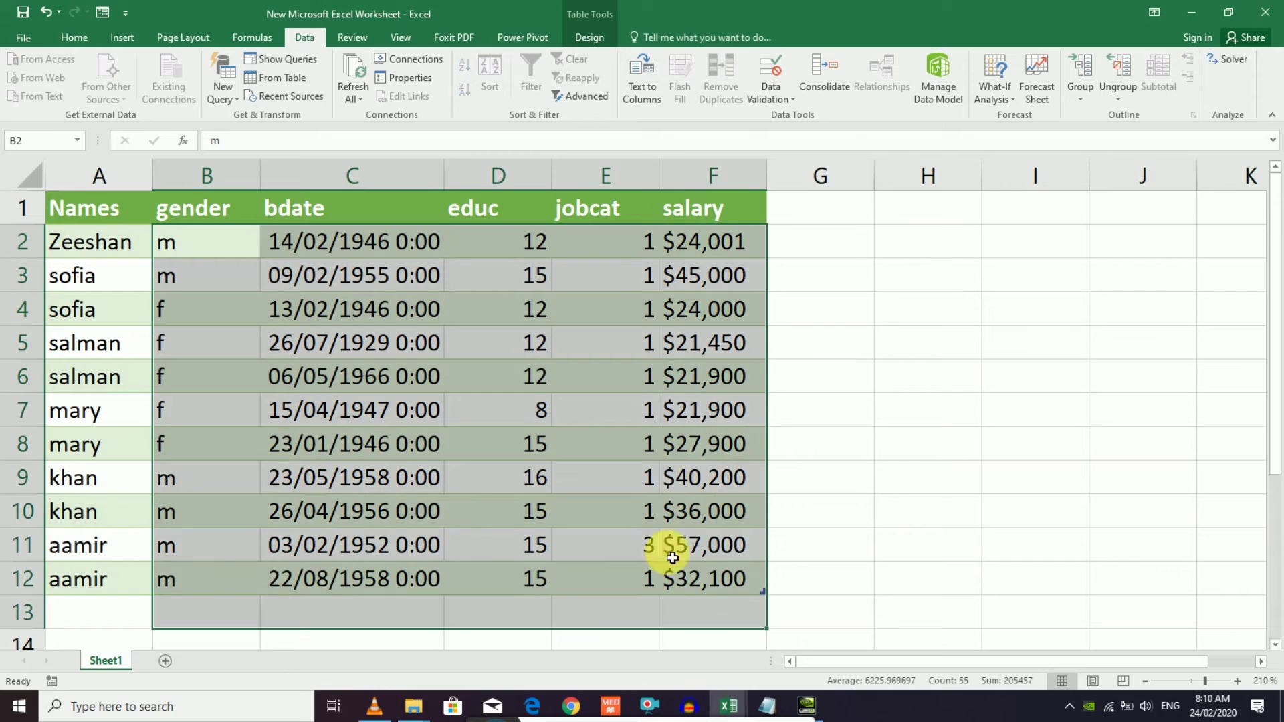
left_click(296, 421)
left_click_drag(189, 245, 227, 580)
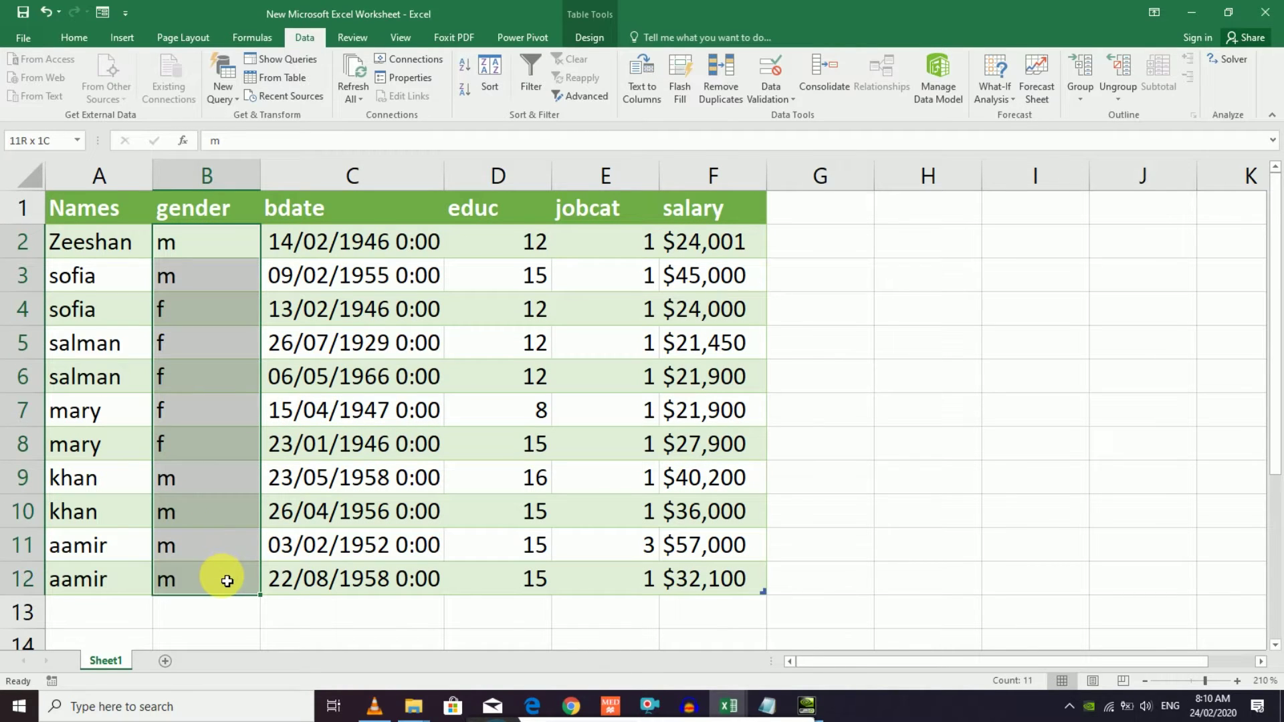
left_click_drag(227, 581, 203, 573)
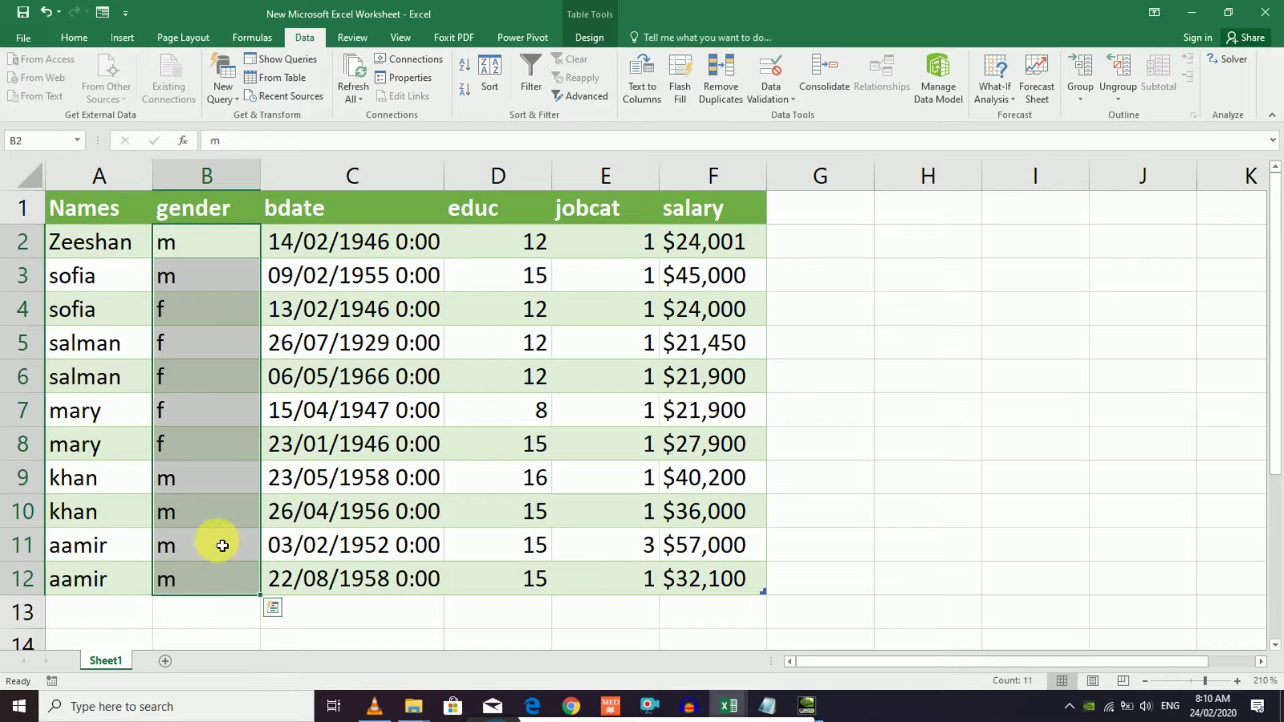
left_click(201, 342)
left_click_drag(189, 245, 191, 577)
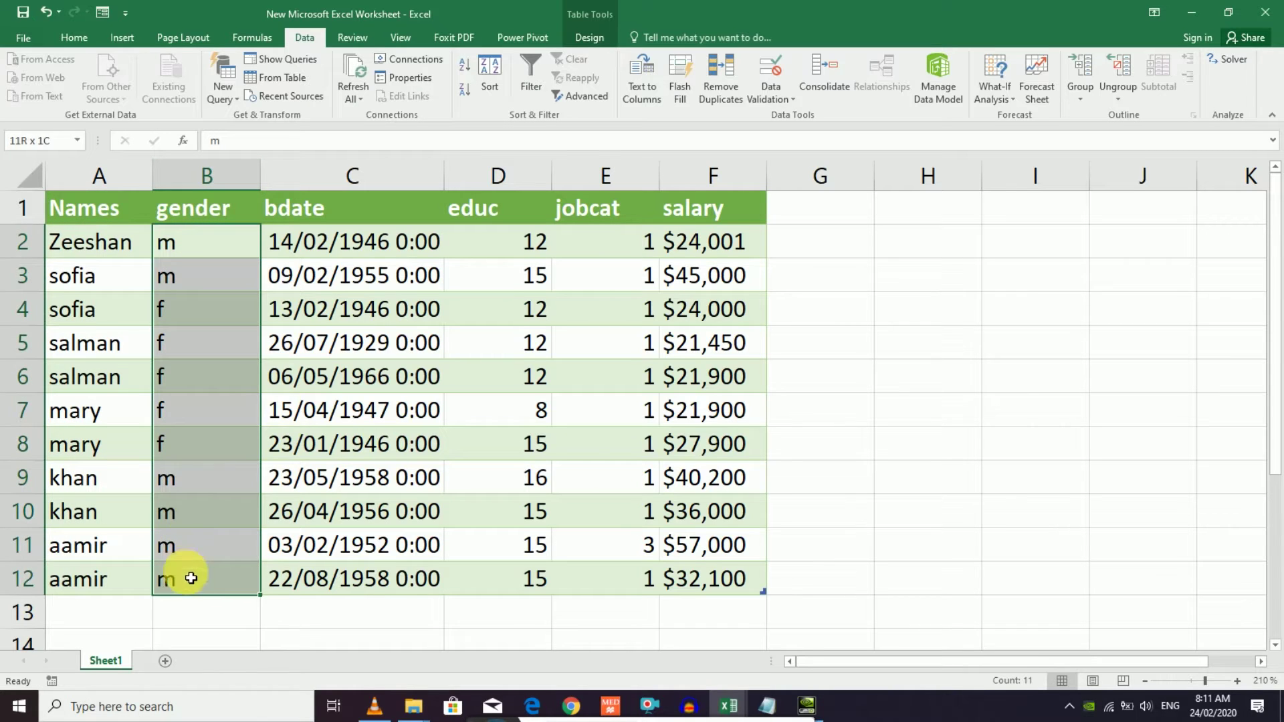
left_click(461, 91)
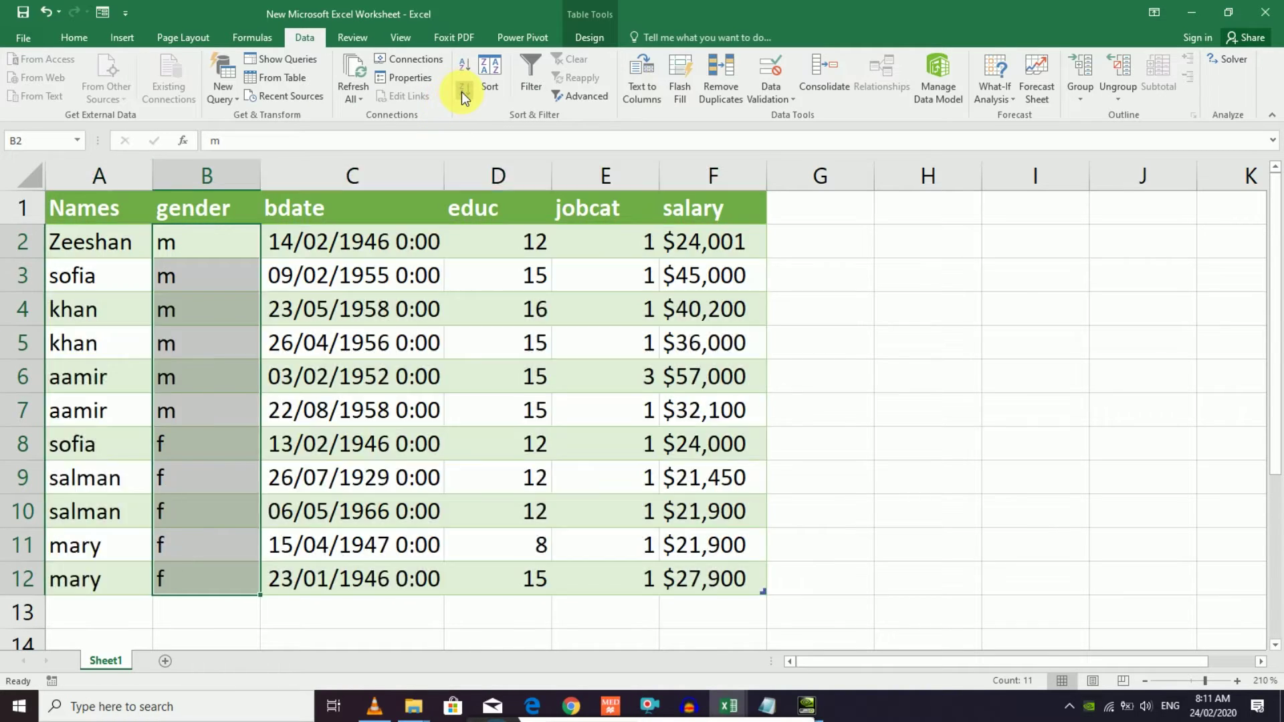
left_click(192, 455)
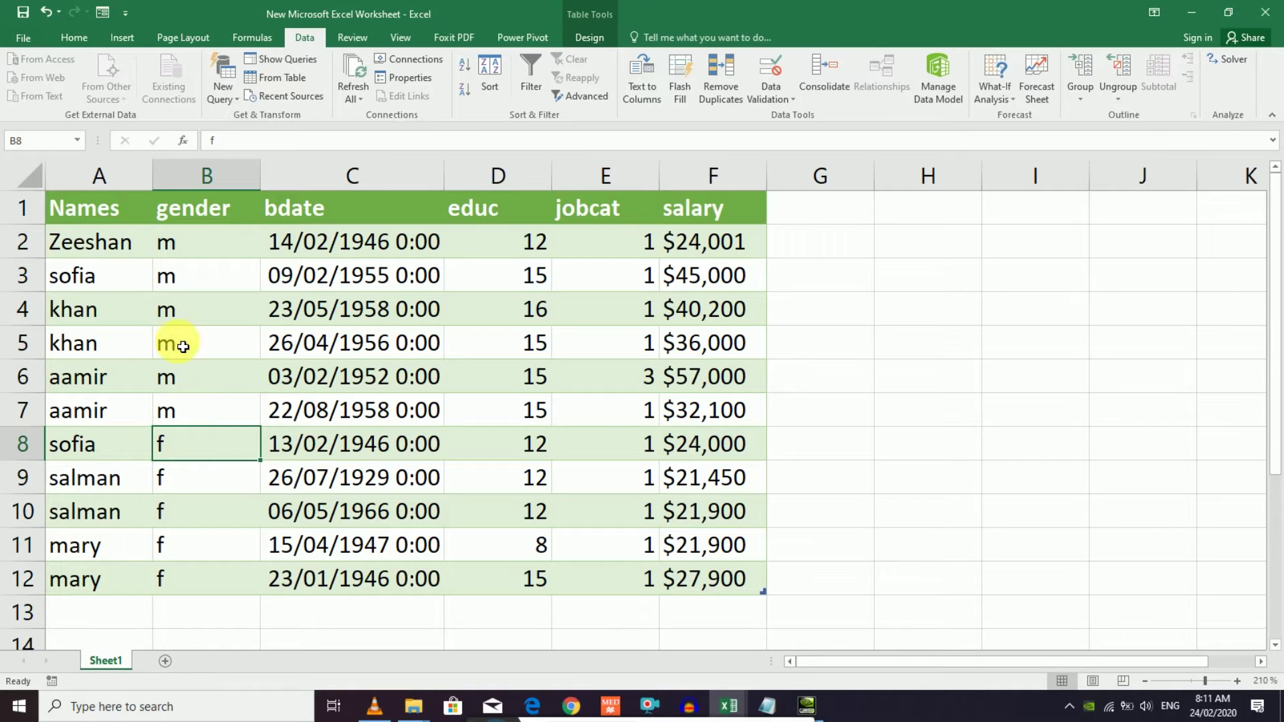
left_click_drag(200, 256, 224, 574)
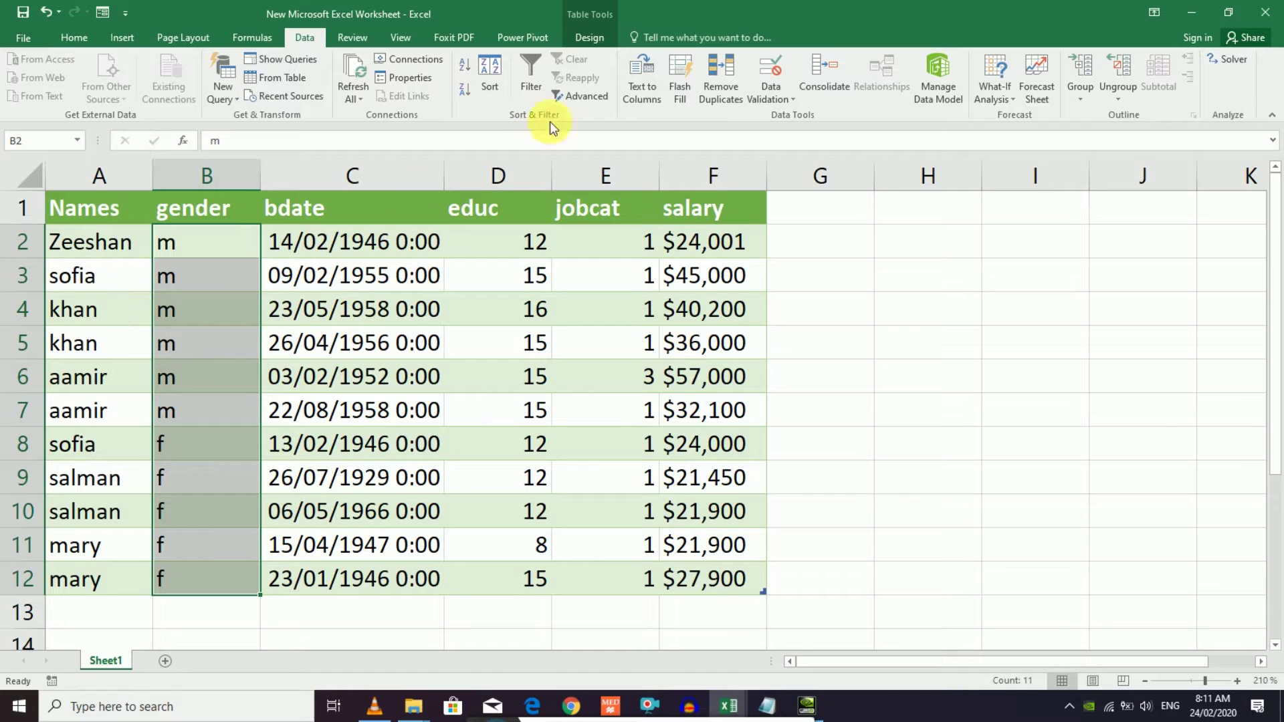
left_click(489, 96)
- Sort by Names on cell values, order A to Z, then select names A2:A12
left_click(645, 320)
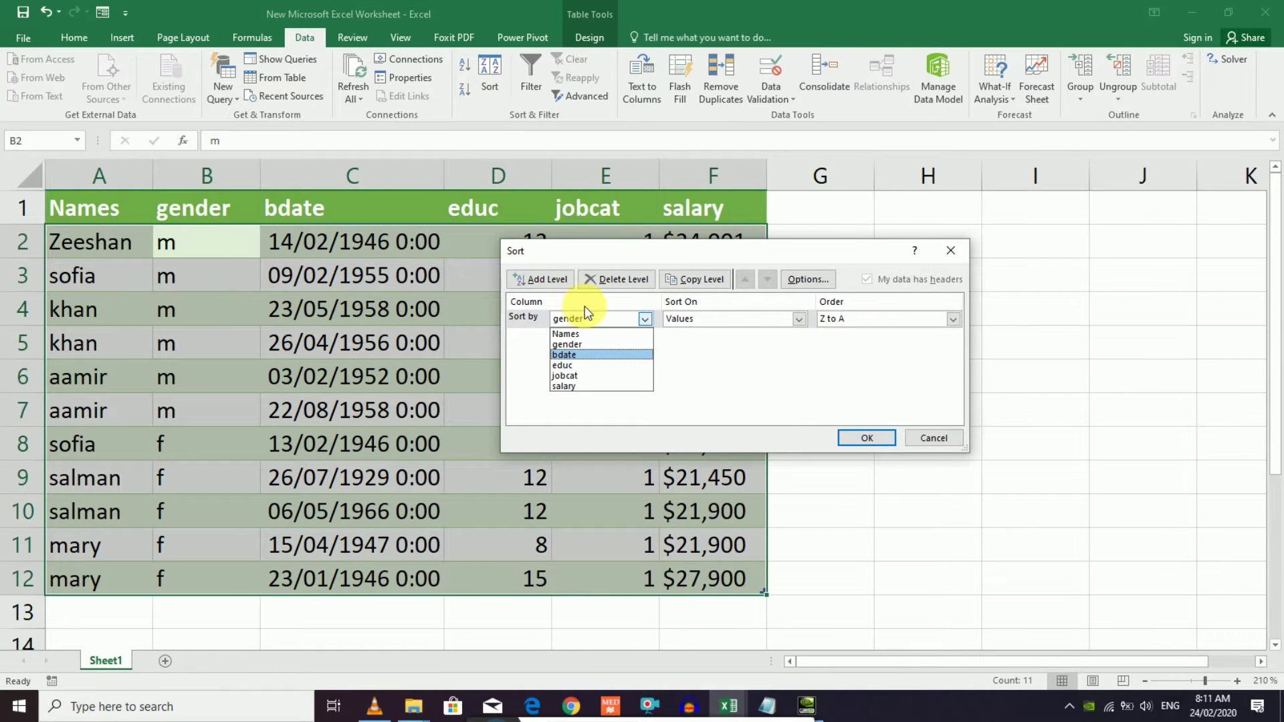
left_click(646, 321)
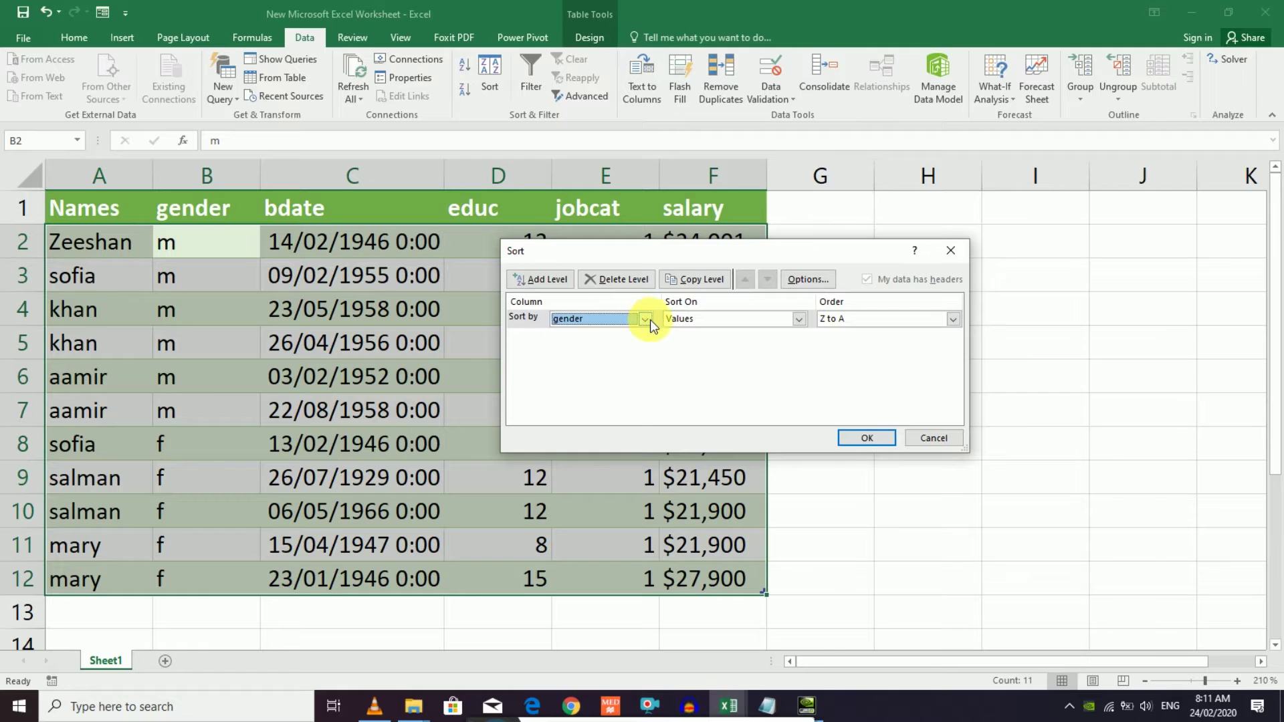
left_click(645, 320)
left_click(587, 335)
left_click(798, 319)
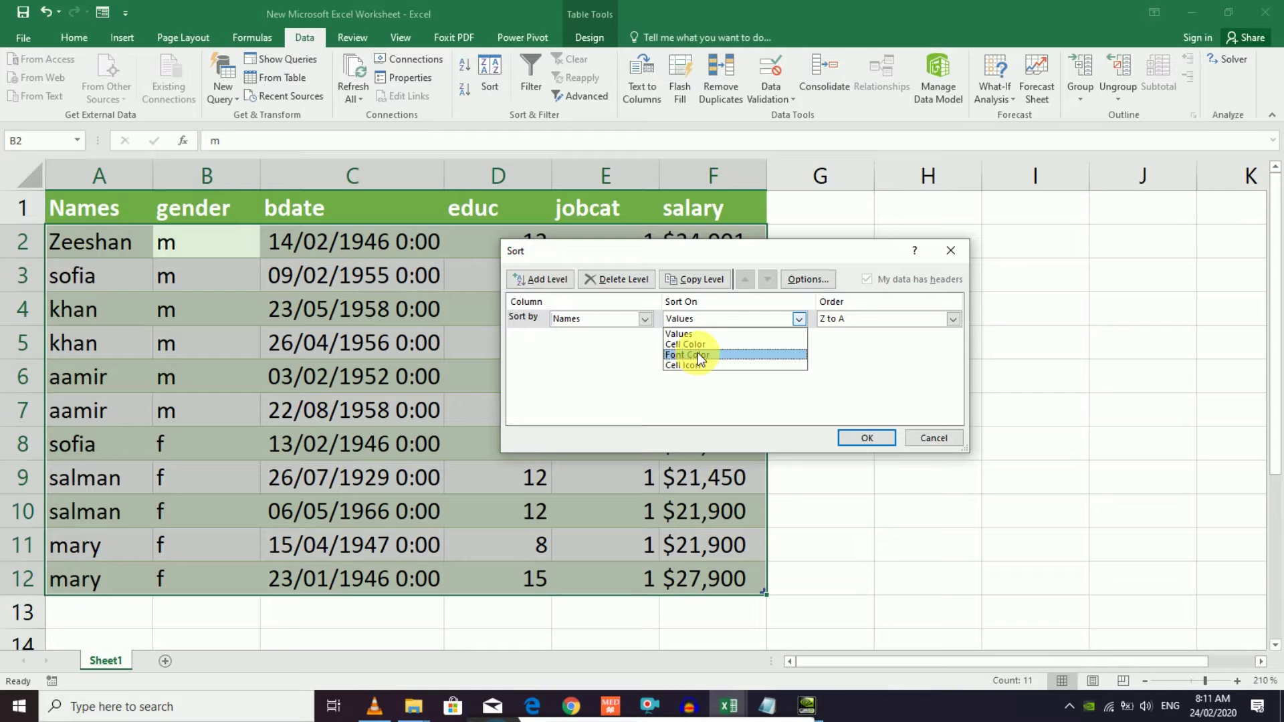
left_click(799, 319)
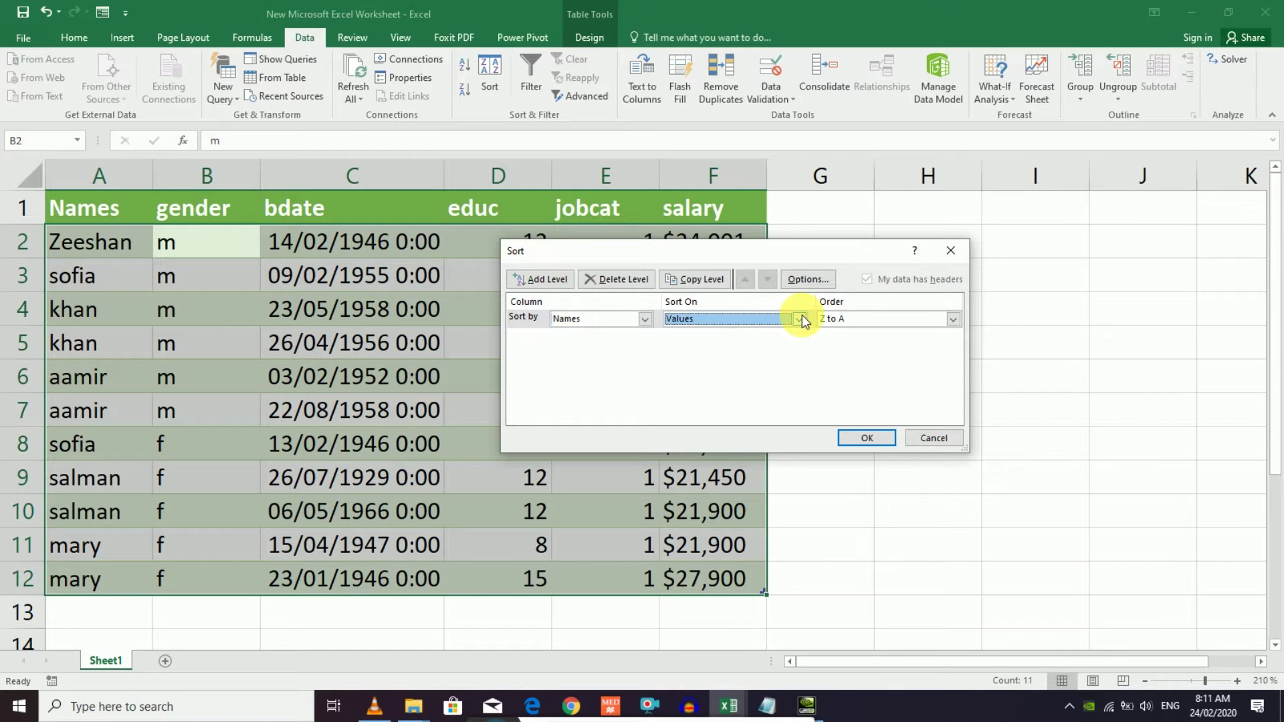
left_click(953, 319)
left_click(876, 334)
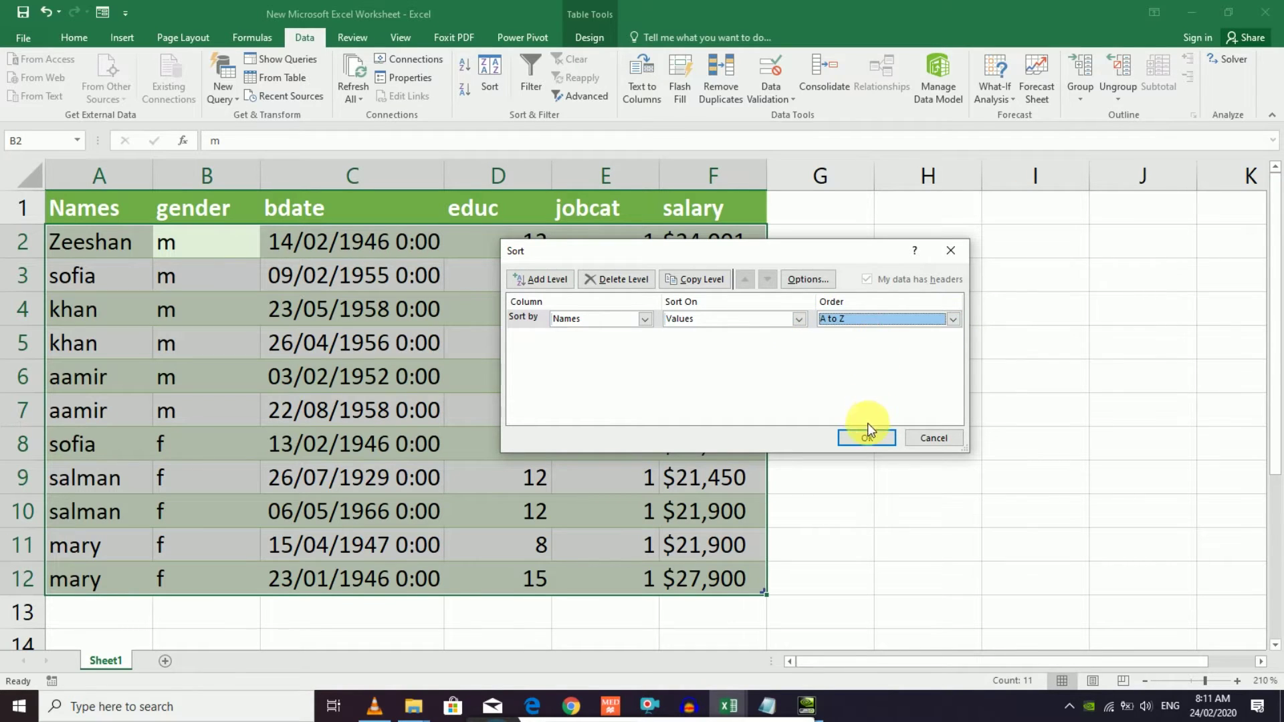
left_click(869, 436)
left_click(334, 348)
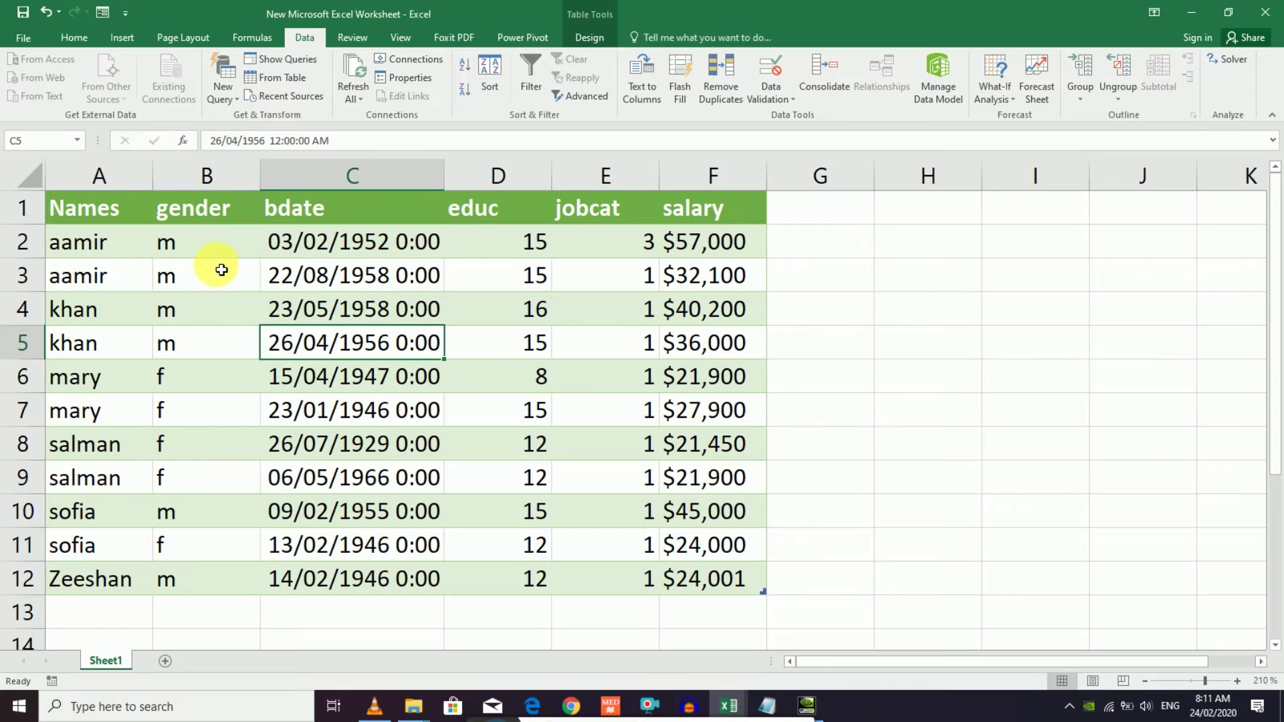
mouse_move(107, 254)
left_mouse_down()
mouse_move(106, 542)
mouse_move(164, 542)
mouse_move(166, 570)
mouse_move(133, 578)
left_mouse_up()
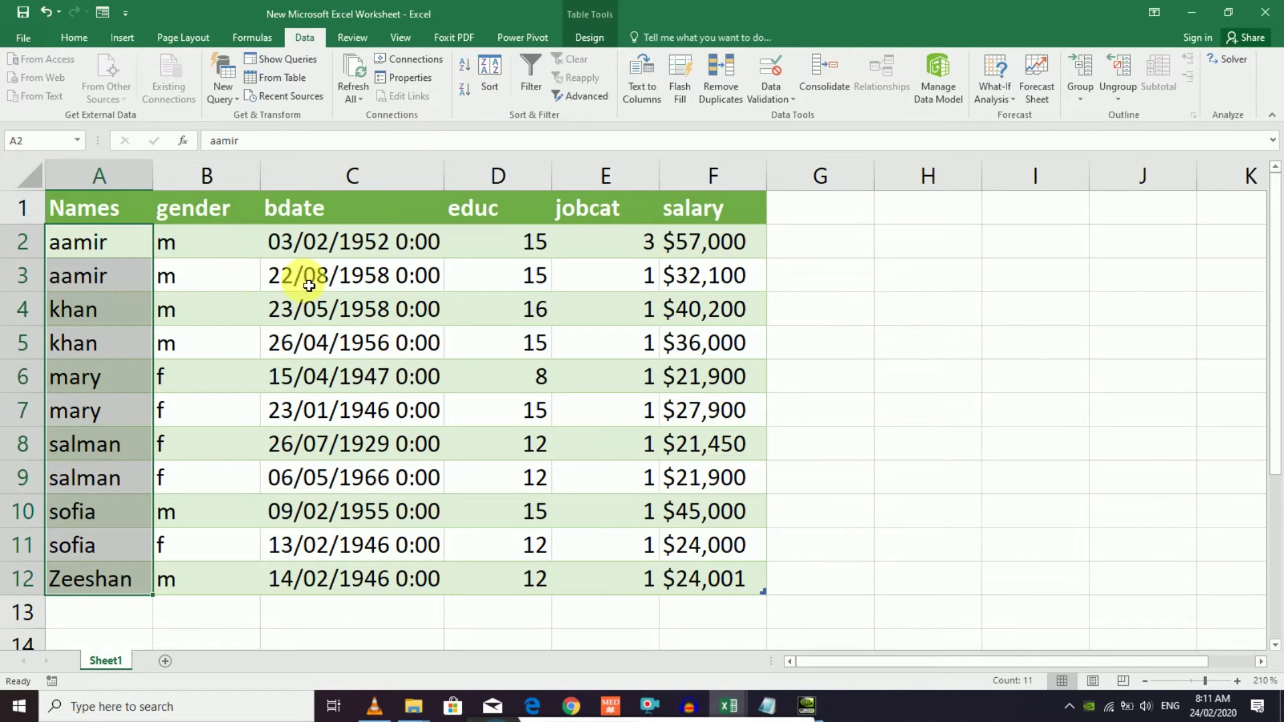
- Turn on Filter for the table headers and keep (Select All) checked in the Names filter
left_click(272, 438)
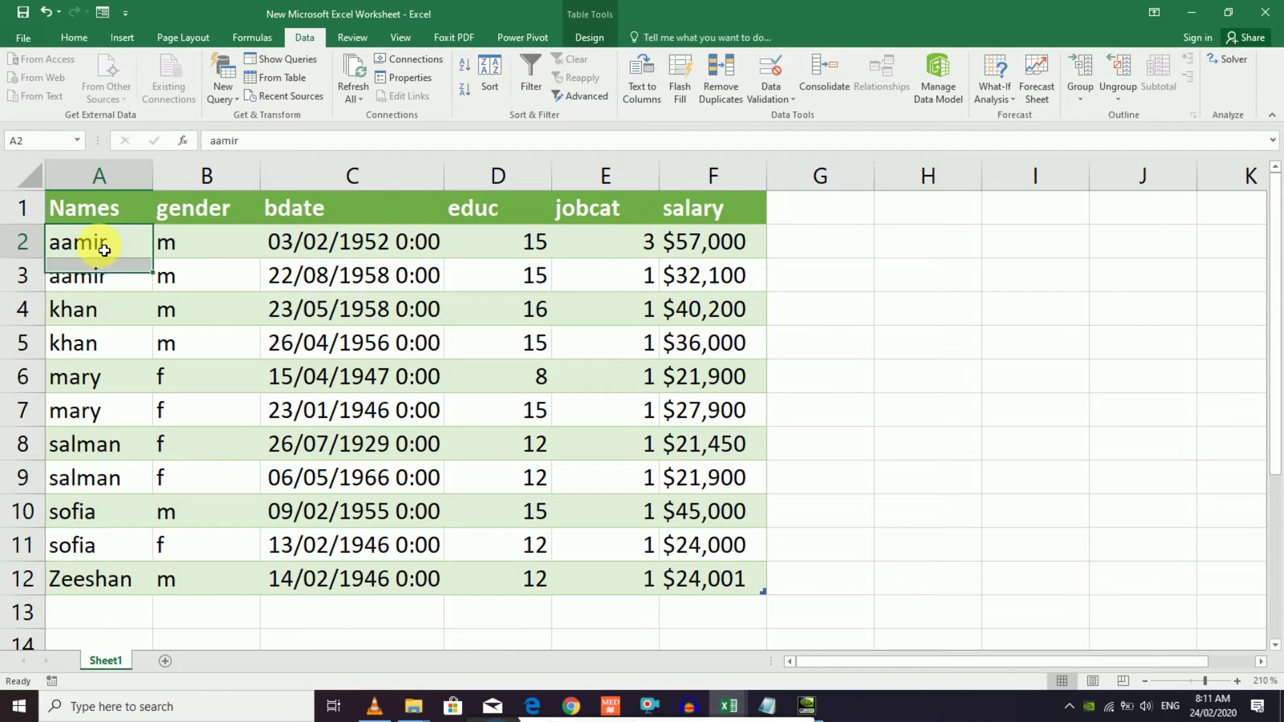
mouse_move(92, 206)
left_mouse_down()
mouse_move(564, 536)
mouse_move(717, 593)
left_mouse_up()
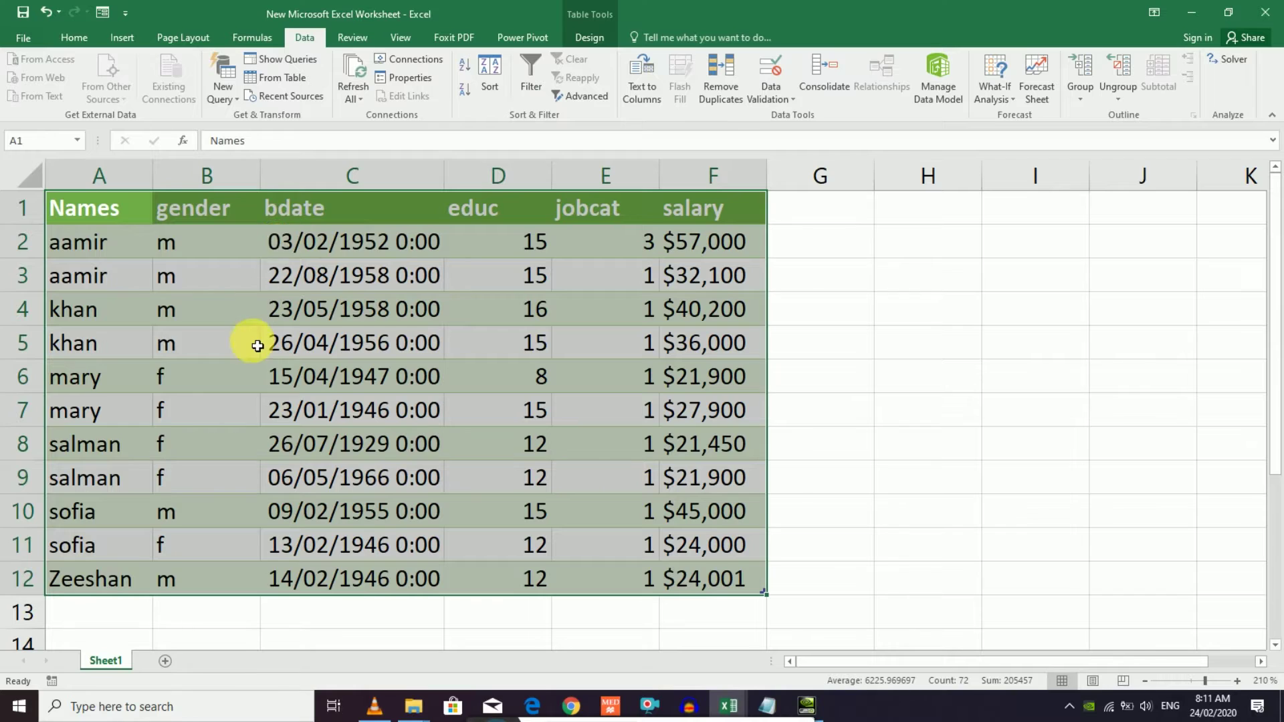
left_click(252, 340)
left_click(518, 77)
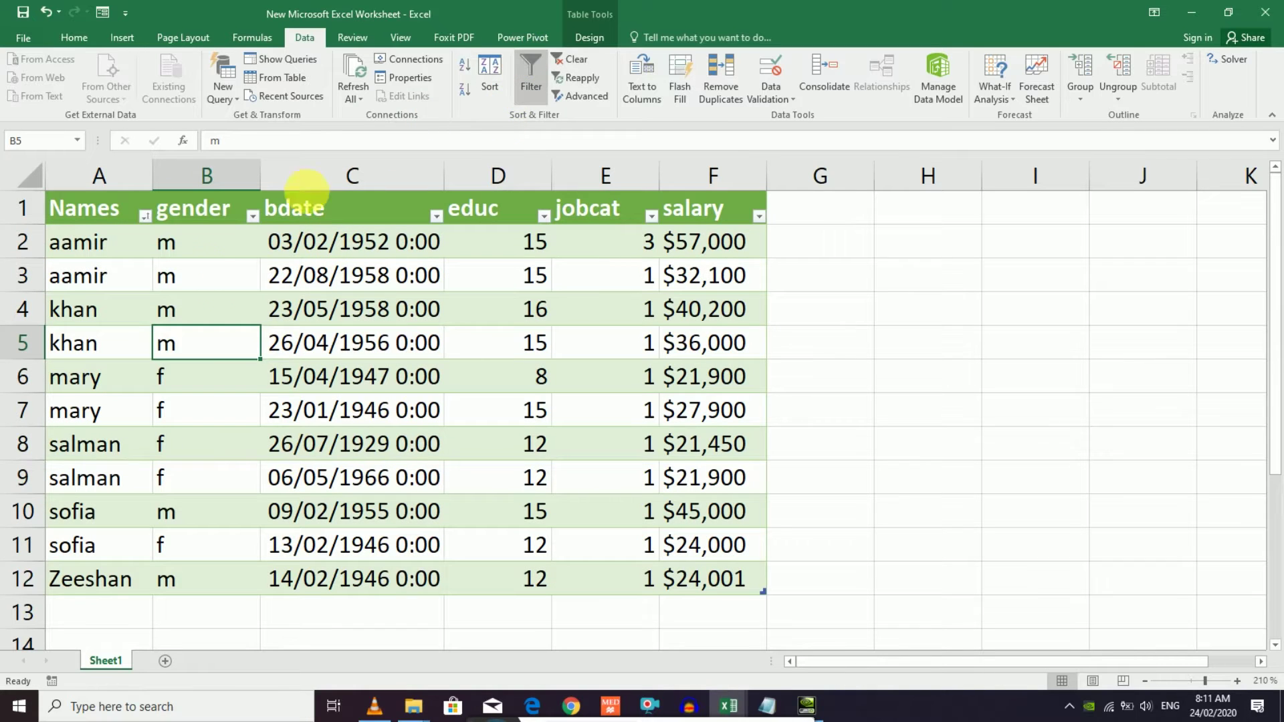
left_click(144, 215)
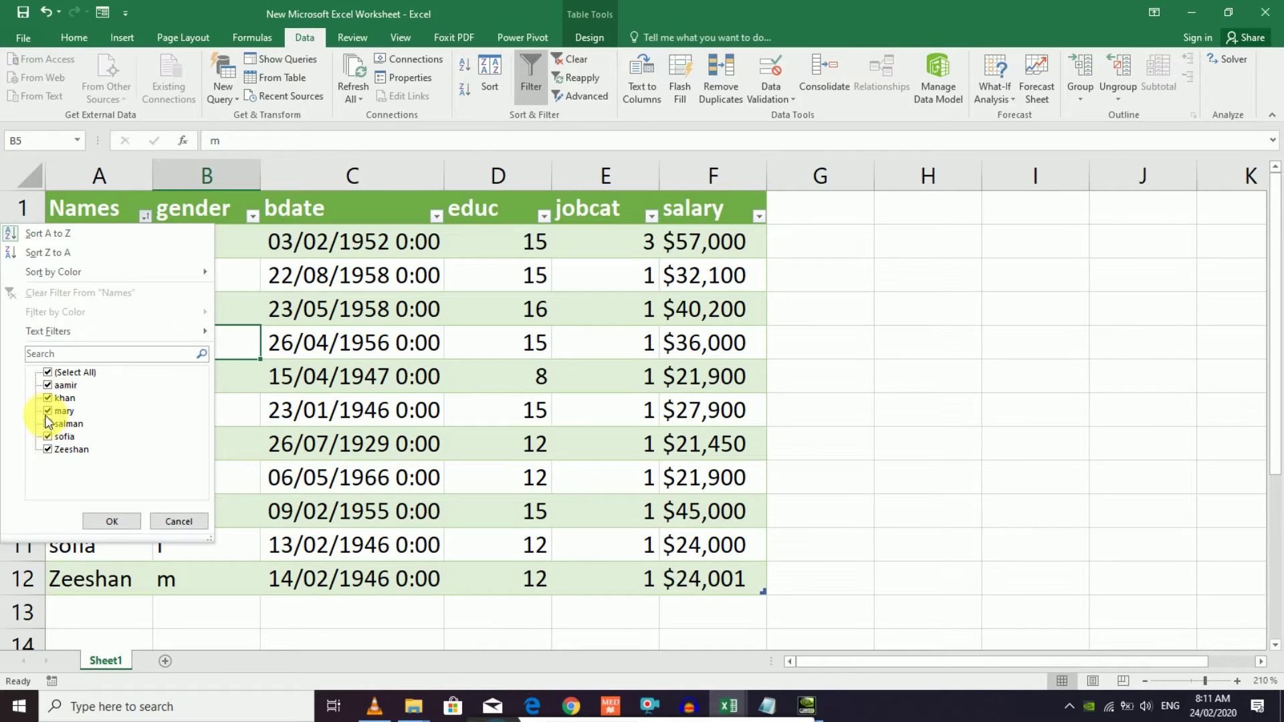
left_click(48, 372)
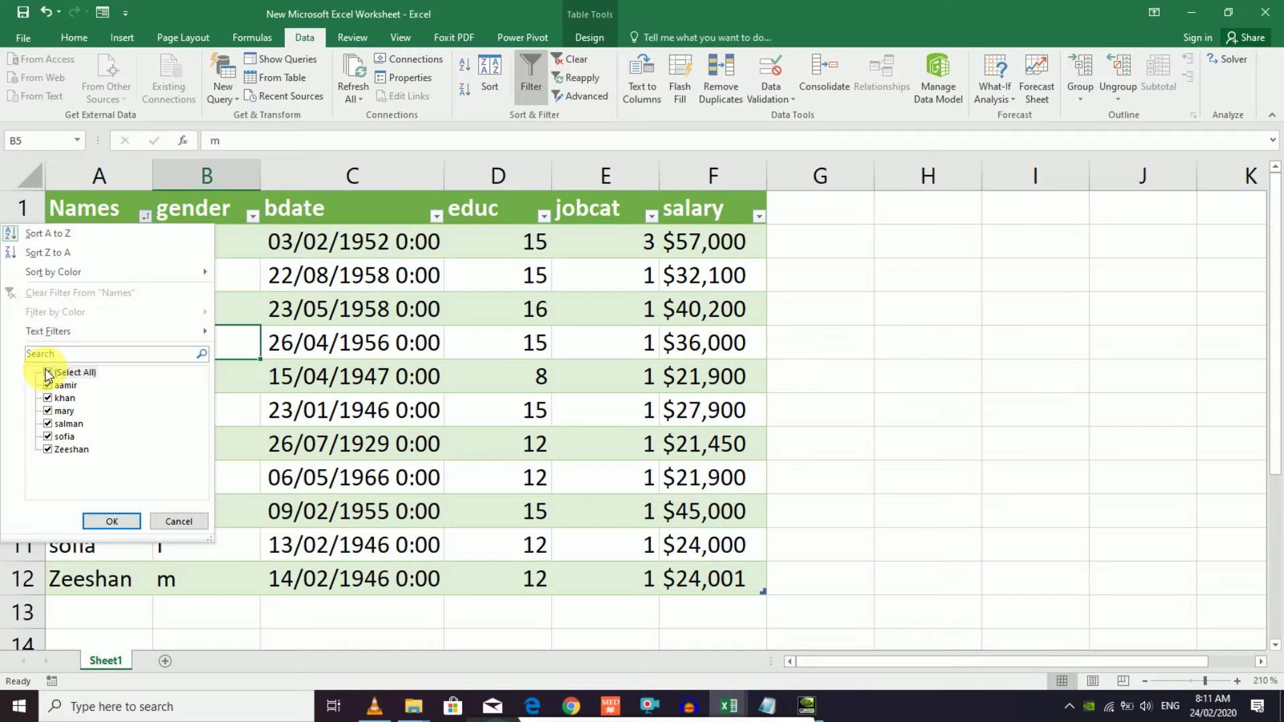
left_click(112, 521)
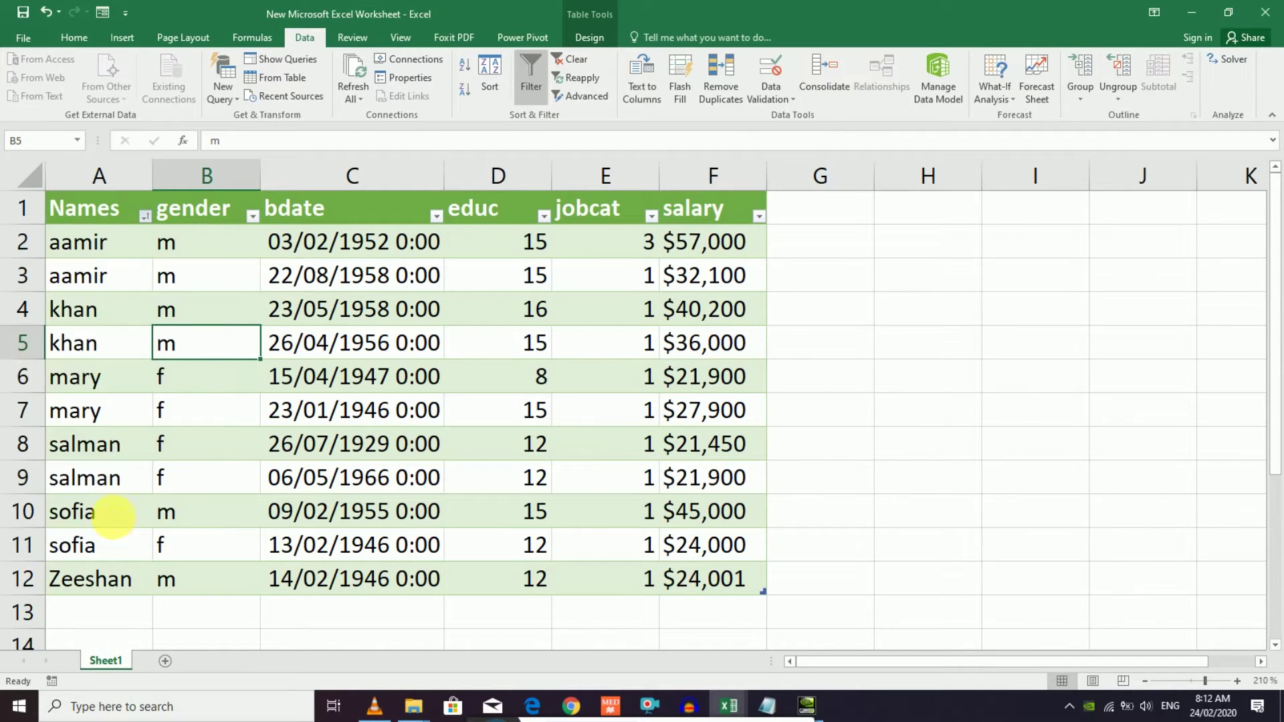
left_click(531, 77)
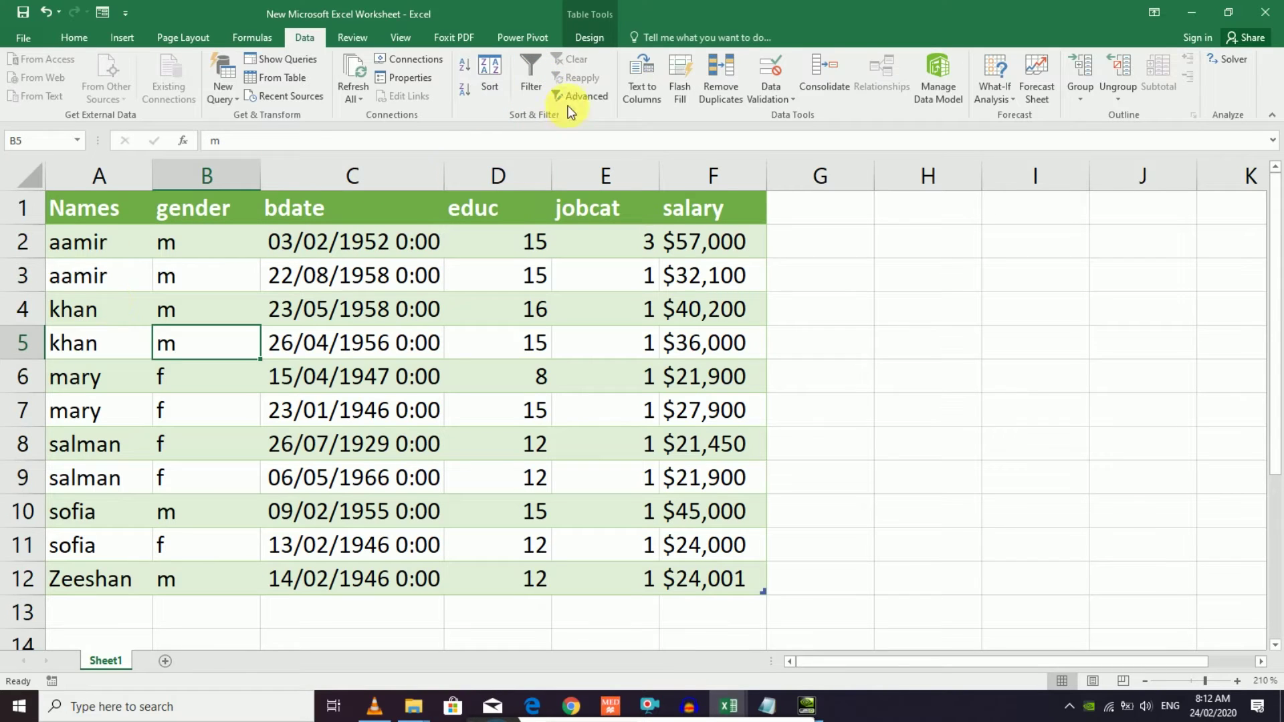
left_click(531, 87)
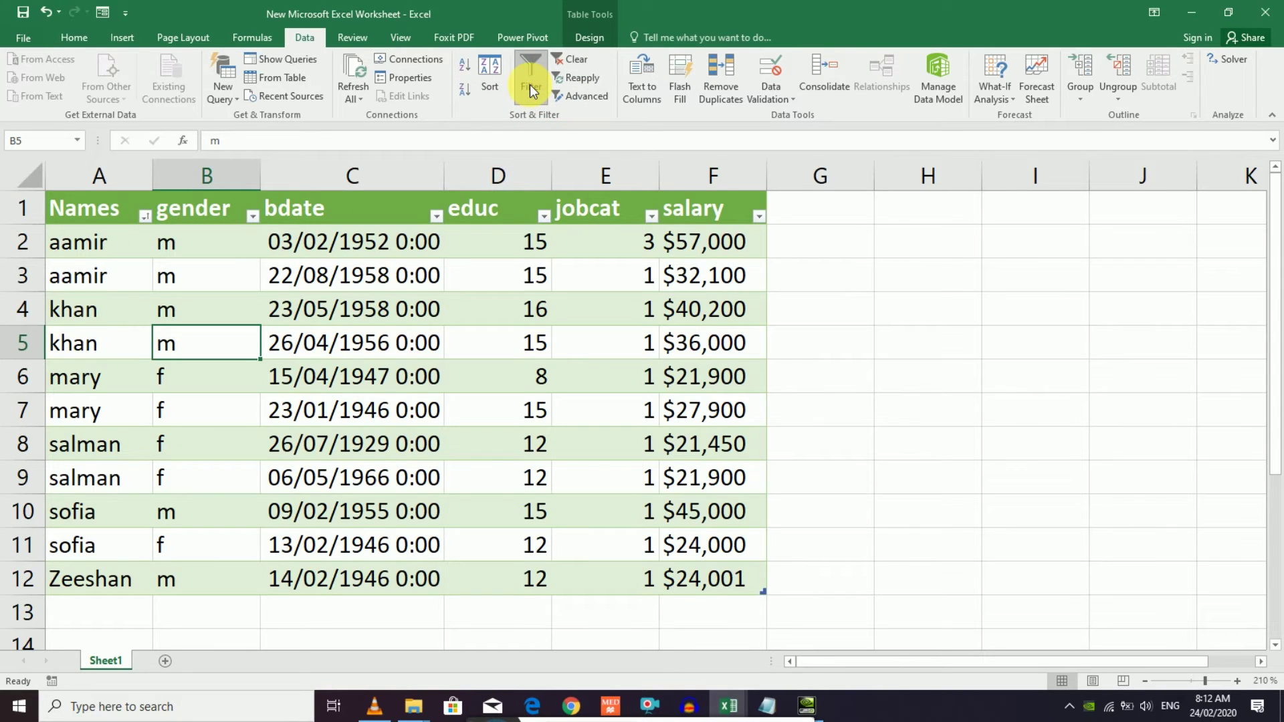
left_click(144, 215)
mouse_move(60, 271)
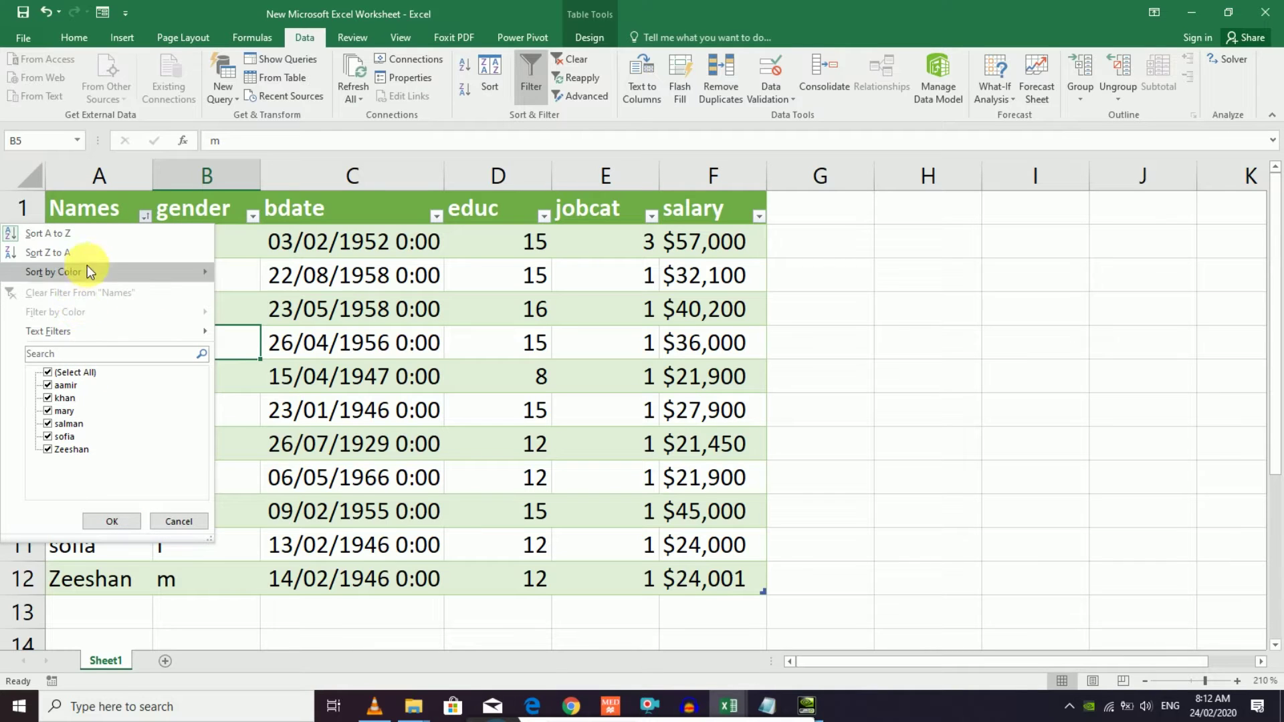
left_click(296, 275)
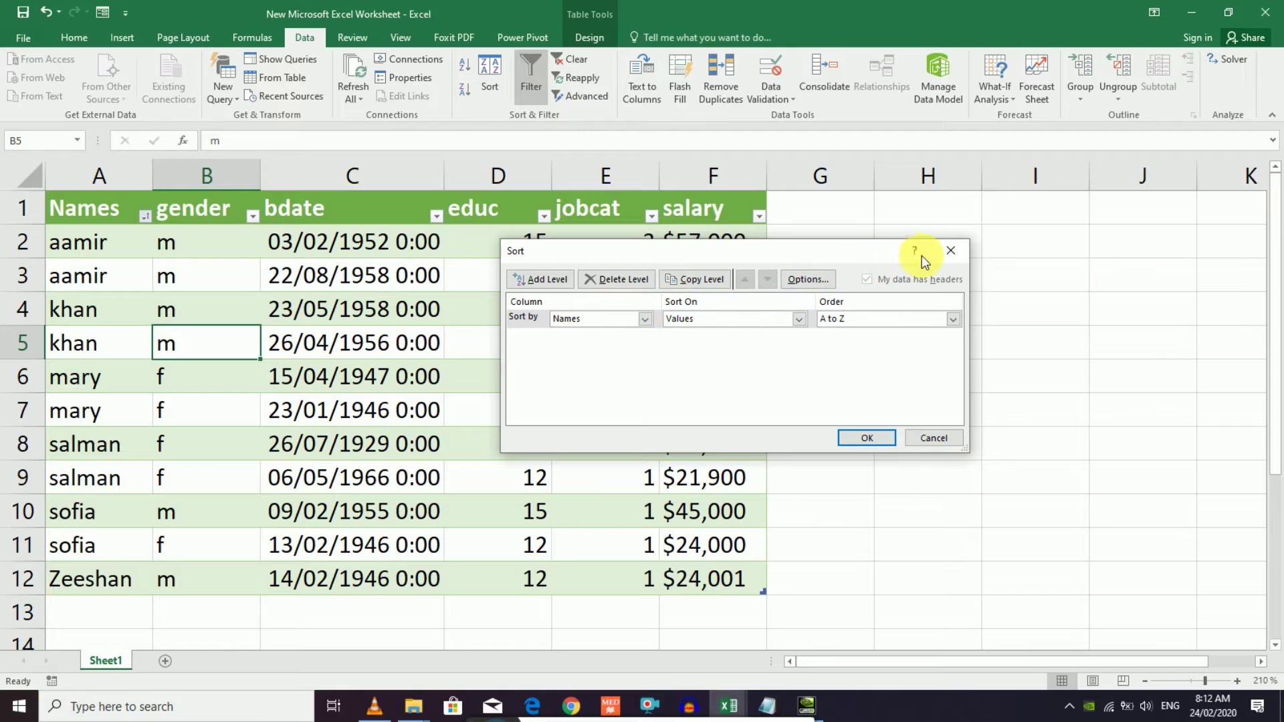
left_click(813, 282)
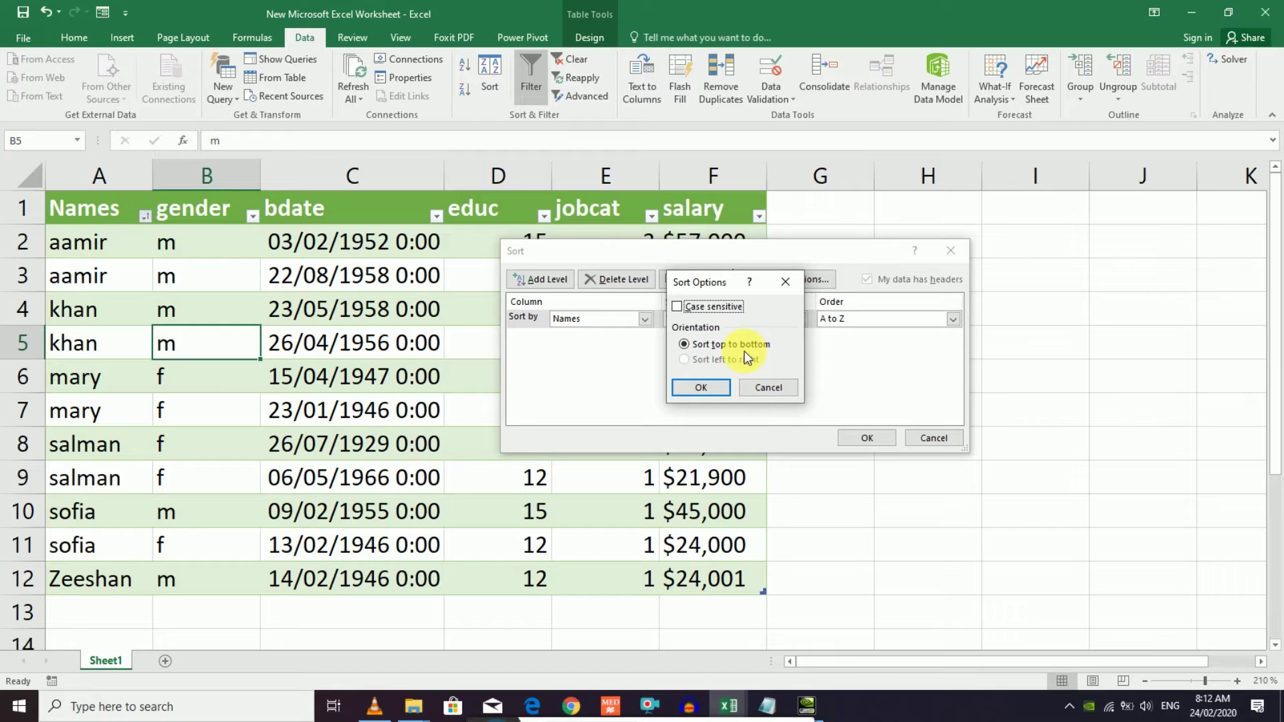
left_click(766, 391)
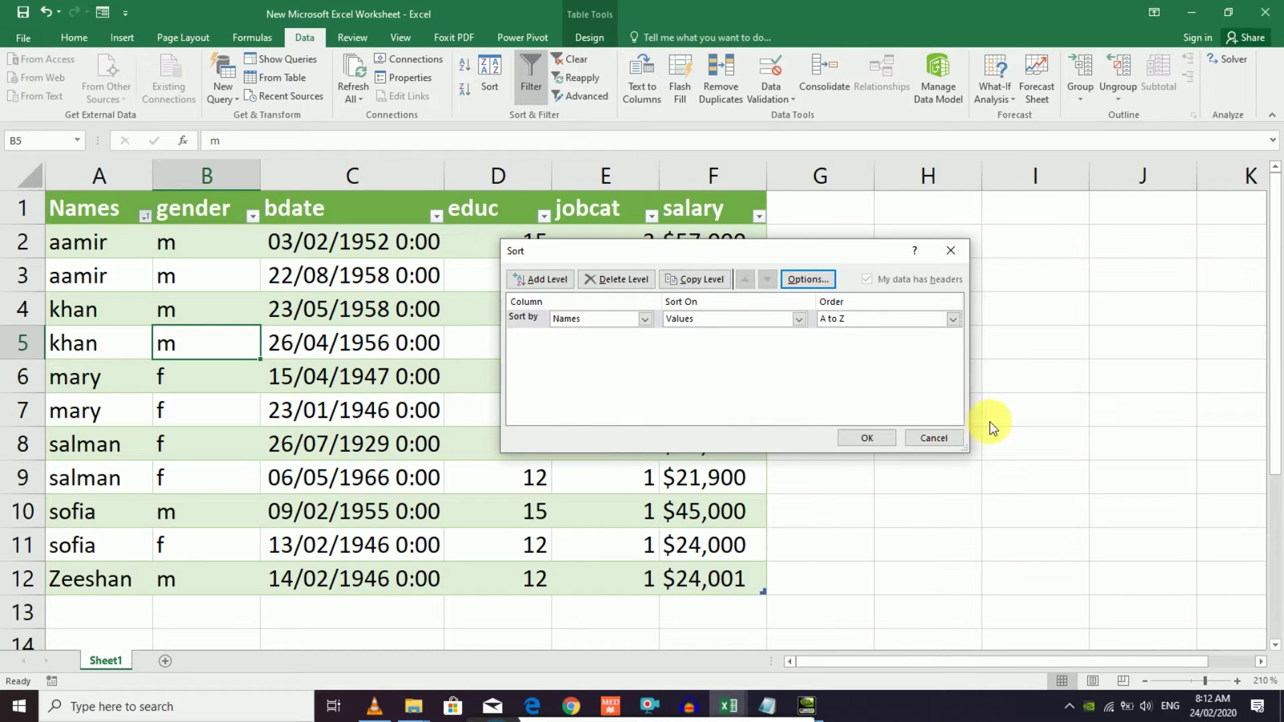
left_click(932, 446)
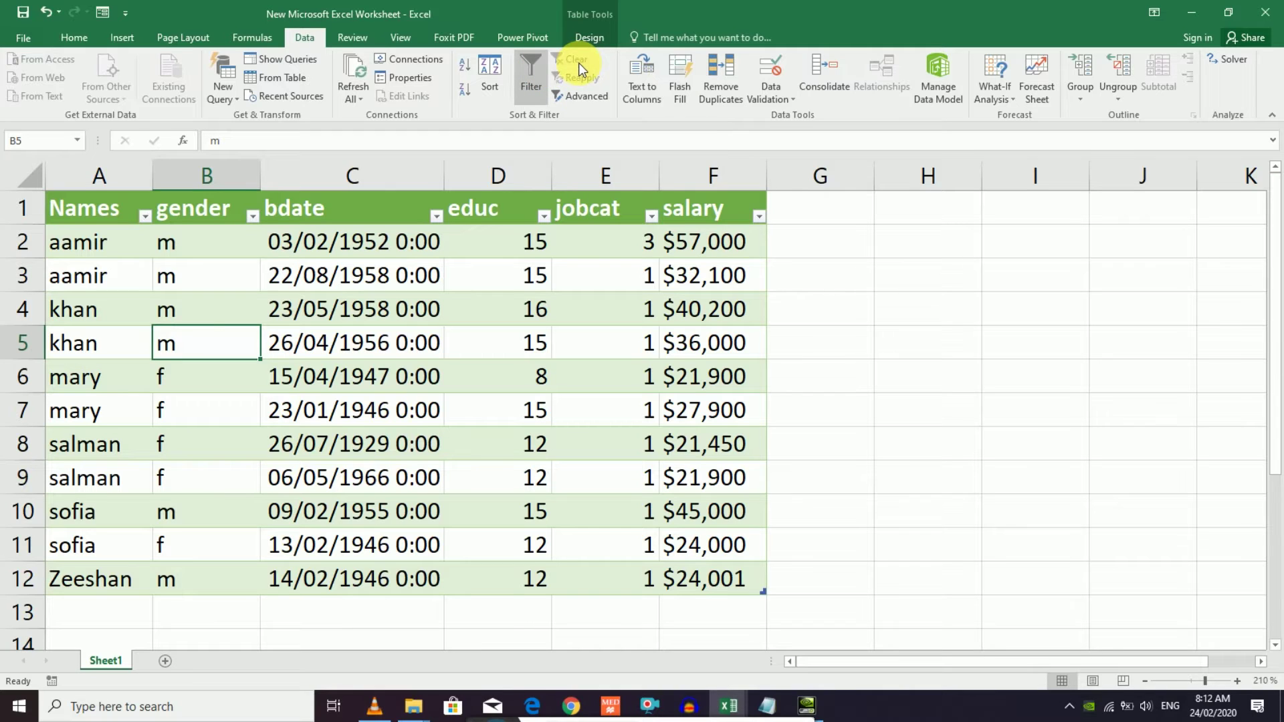
- Filter the Names column to hide mary, then clear the filter
left_click(274, 472)
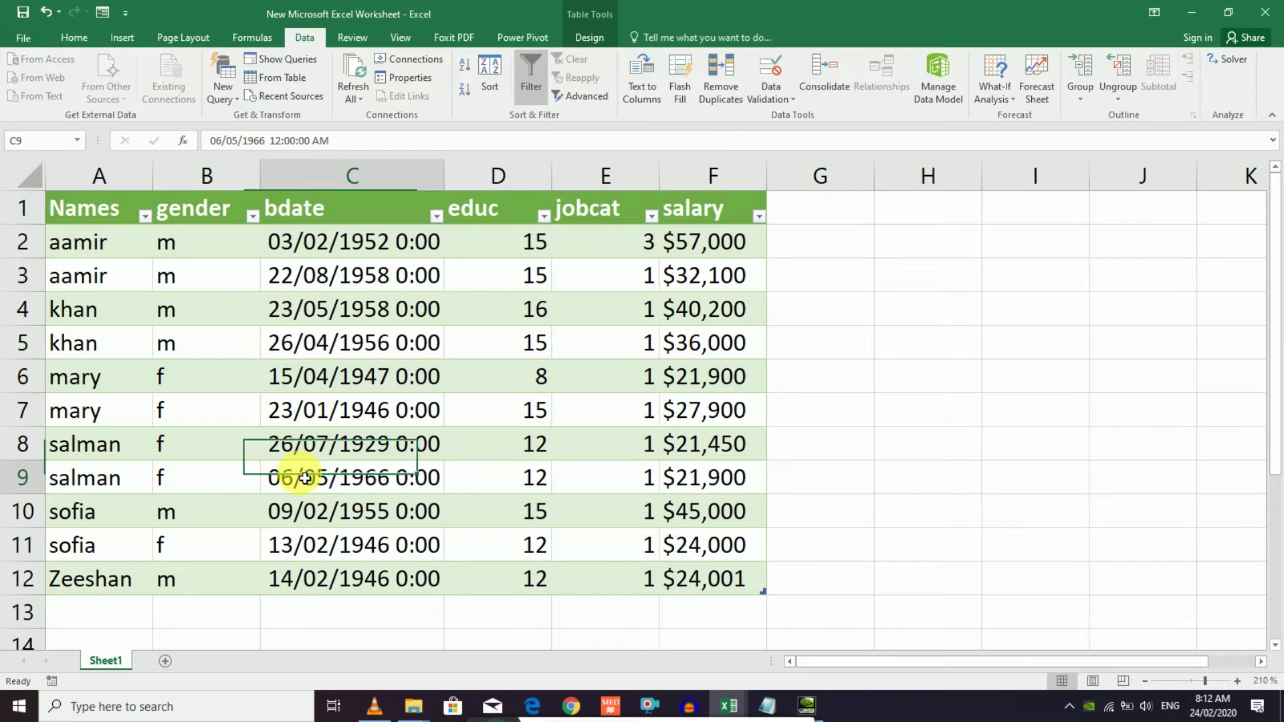
left_click(136, 219)
left_click(144, 215)
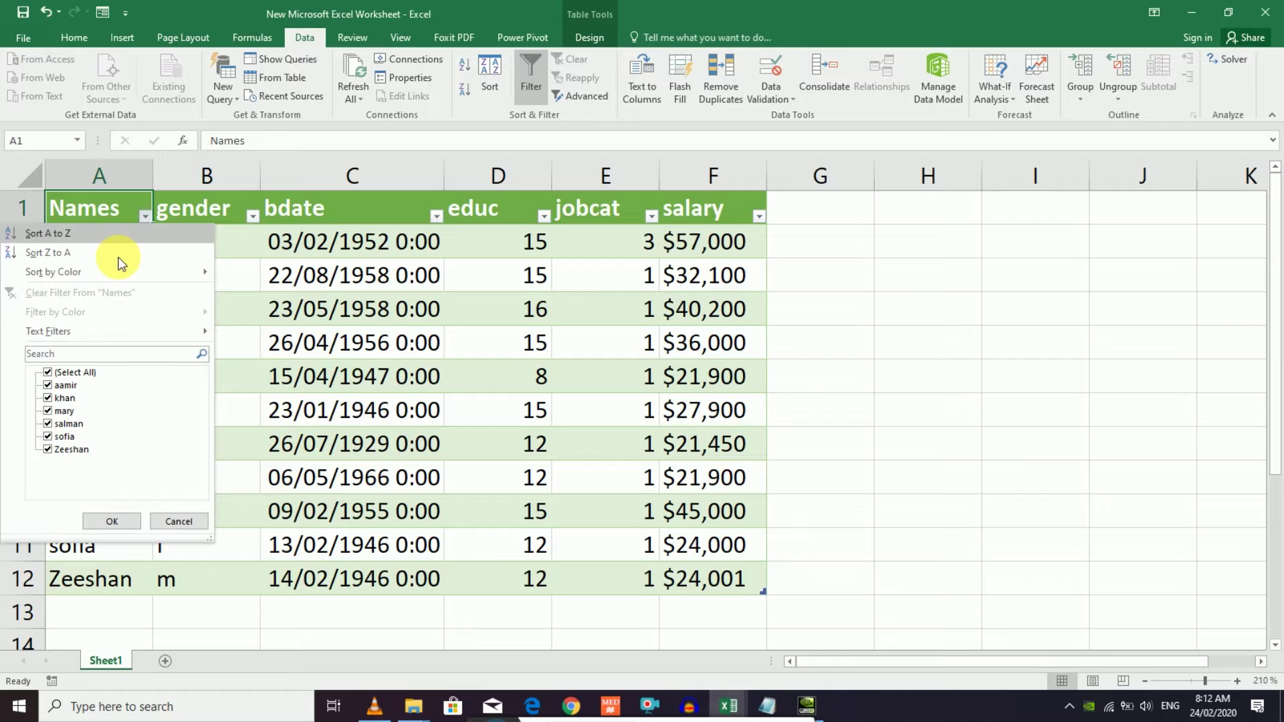
left_click(64, 410)
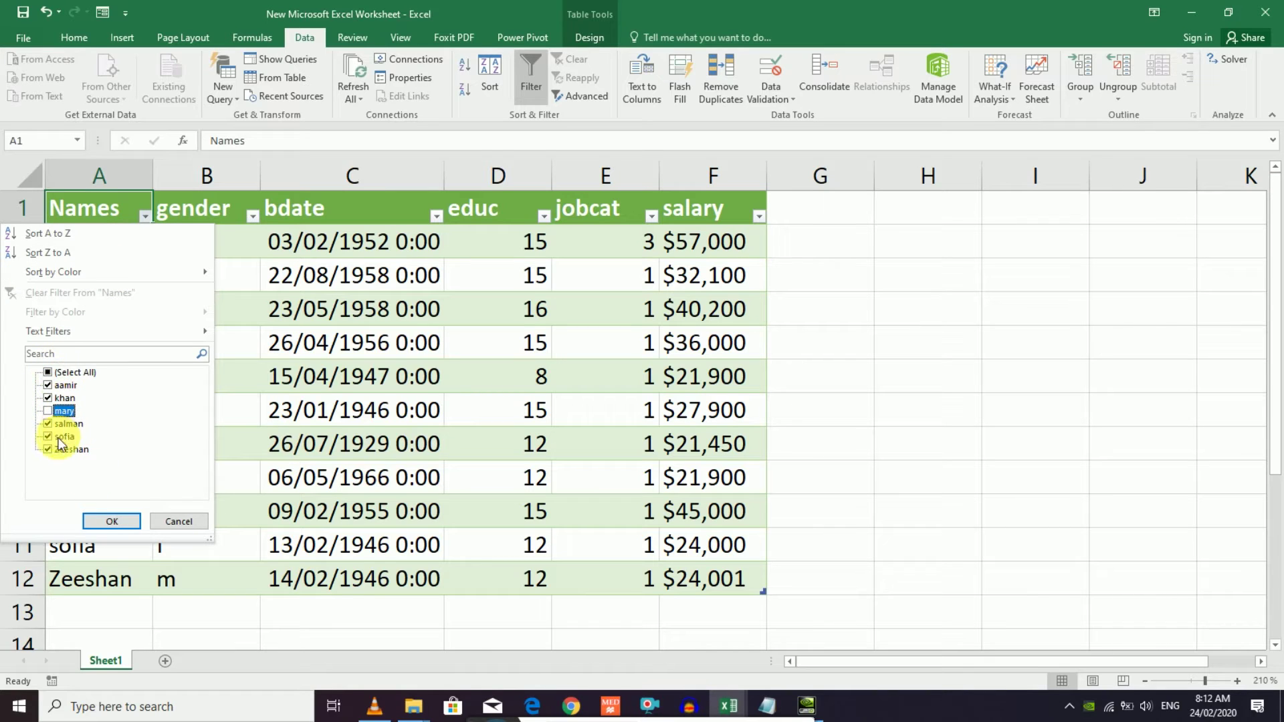
left_click(112, 521)
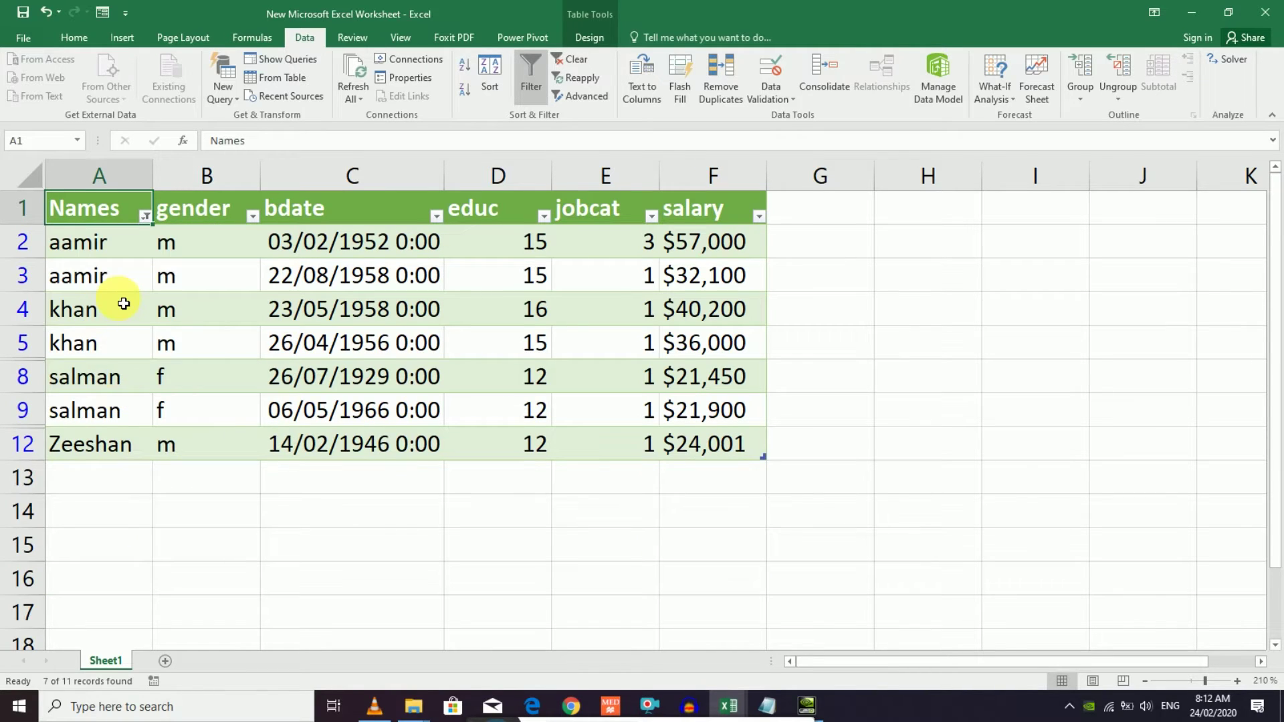
left_click(576, 60)
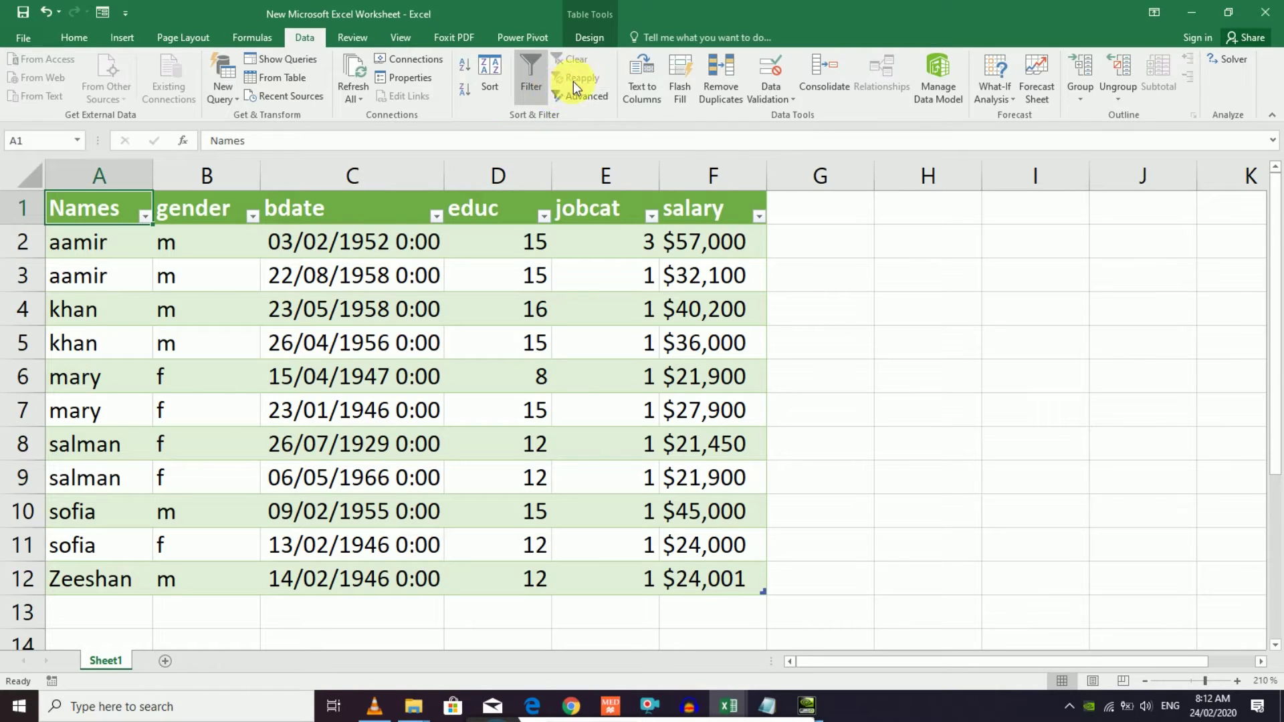
- Filter out the khan rows, then clear the filter to show all rows again
left_click(145, 215)
left_click(48, 398)
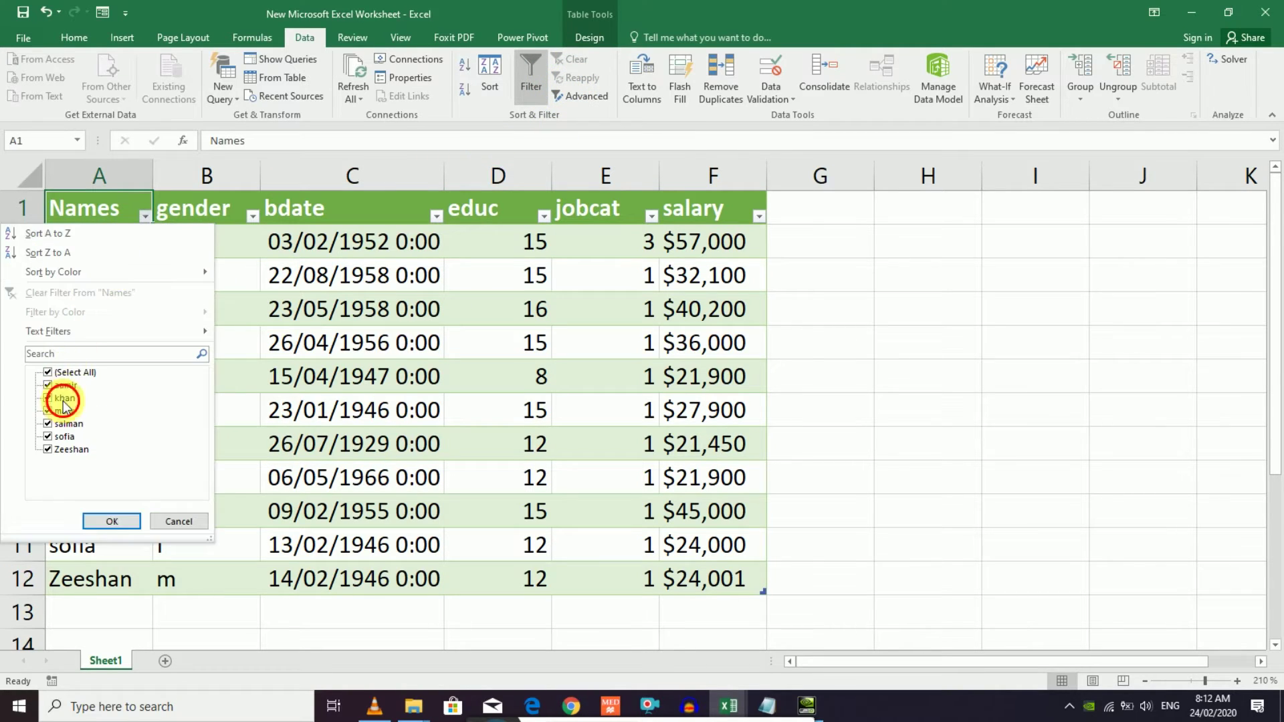
left_click(111, 522)
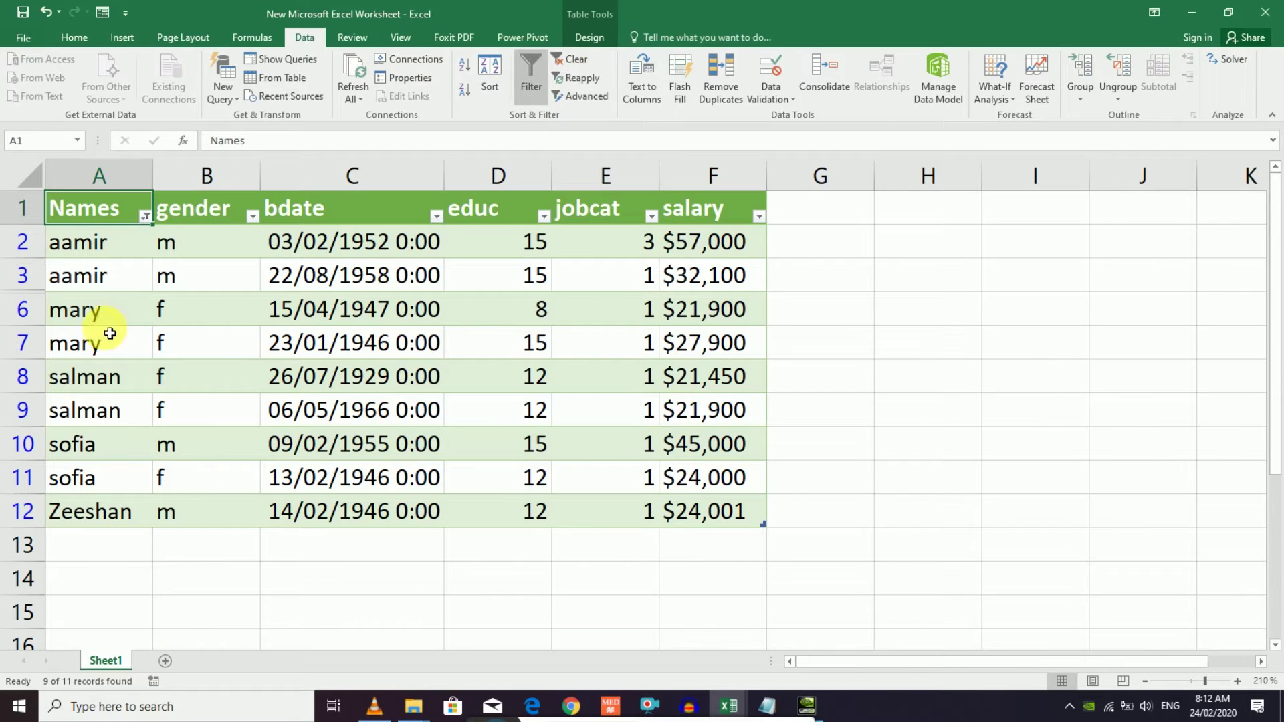
left_click(573, 59)
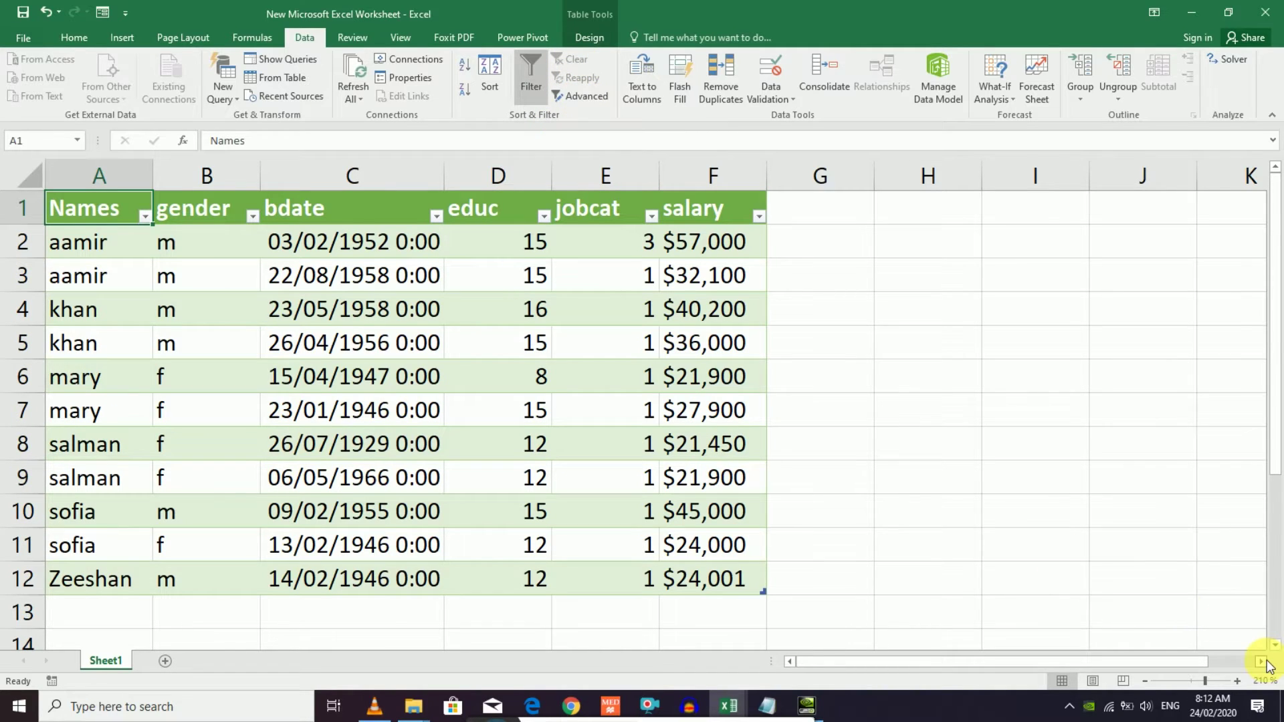
- Select the data rows A2:F12 and undo an accidental fill series down the sheet
scroll(1136, 629, "right", 2)
scroll(1070, 662, "left", 2)
scroll(1070, 661, "right", 1)
scroll(1104, 661, "right", 1)
scroll(1003, 642, "left", 2)
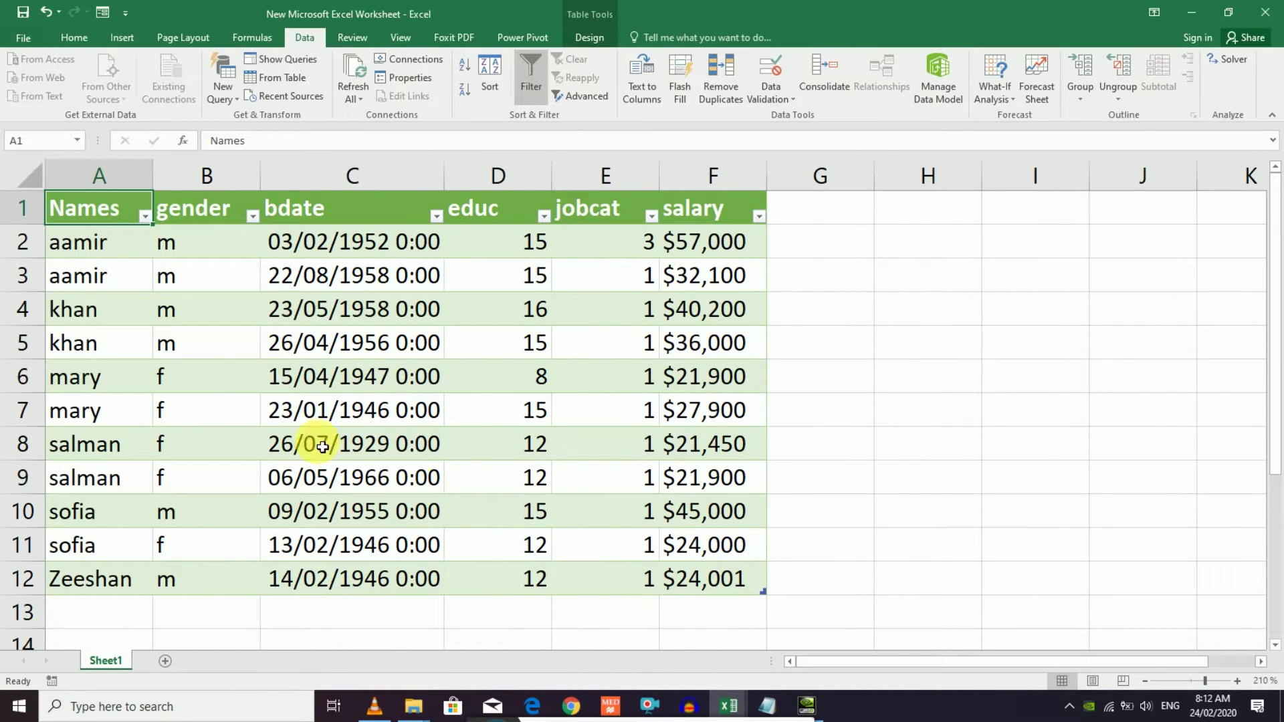
left_click_drag(77, 243, 748, 591)
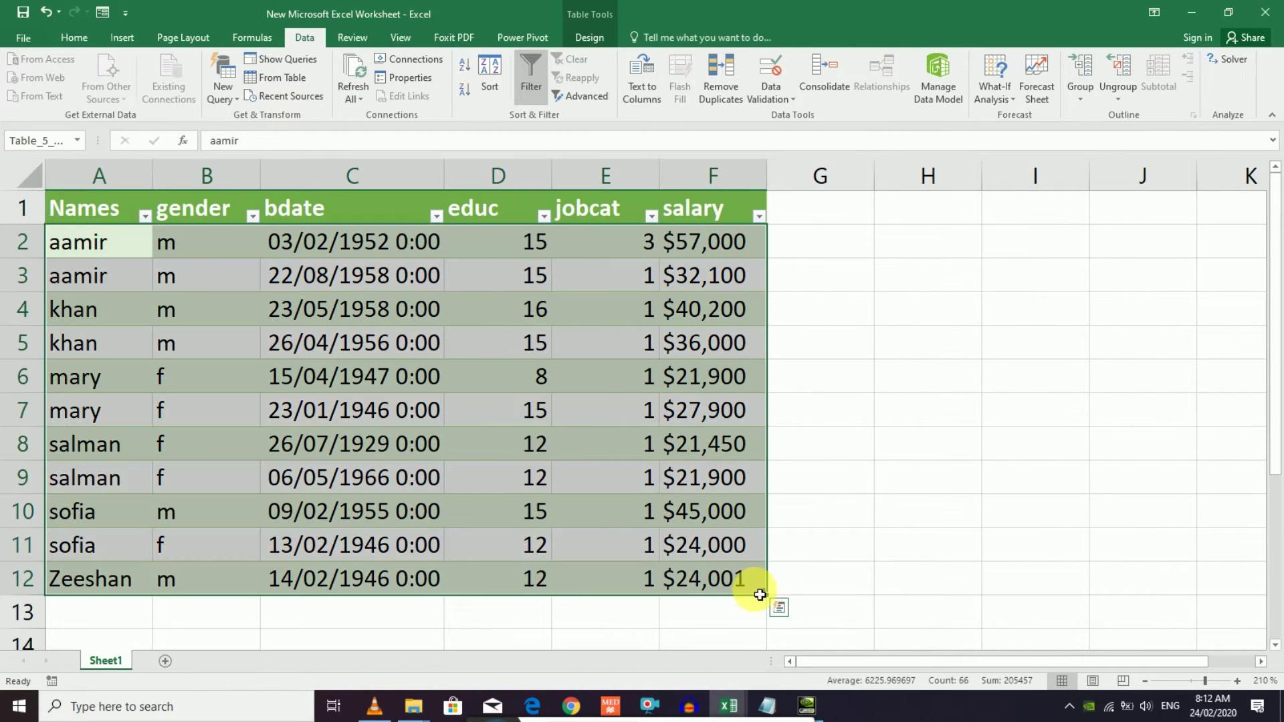
mouse_move(766, 630)
left_mouse_down()
mouse_move(754, 714)
mouse_move(739, 421)
left_mouse_up()
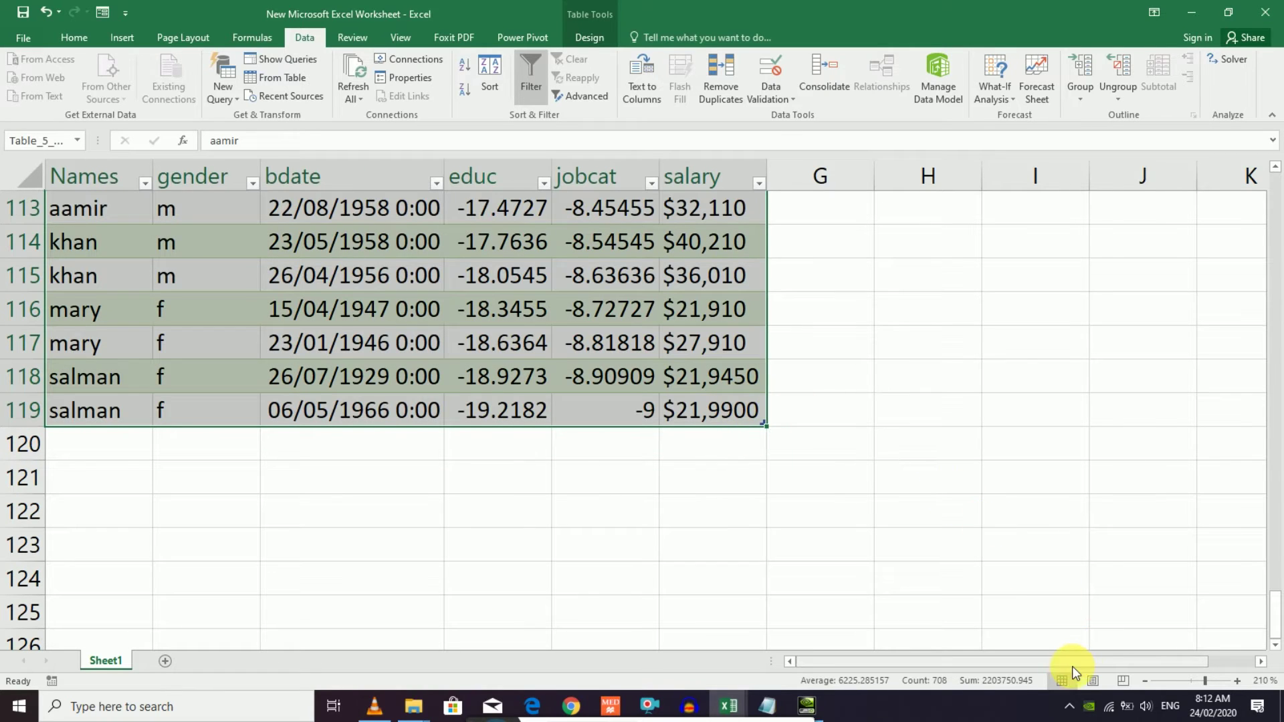
left_click_drag(1170, 665, 1212, 665)
left_click_drag(1269, 616, 1274, 252)
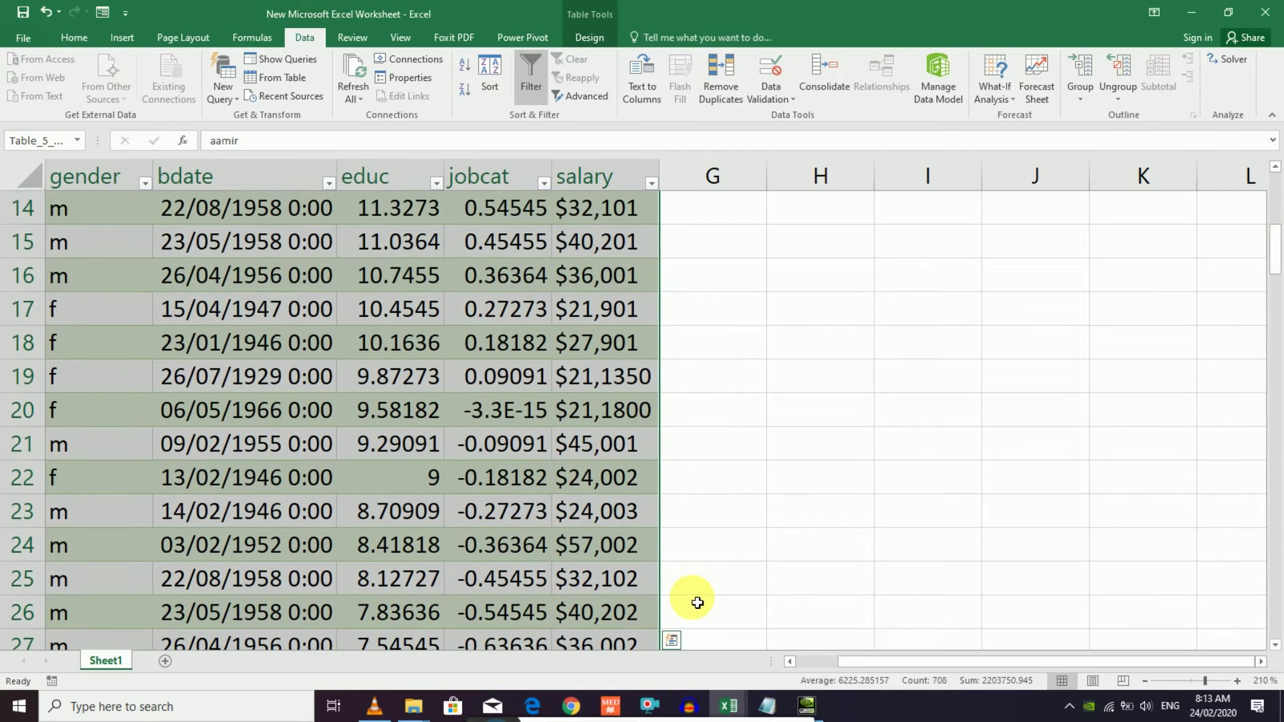
key("ctrl+z")
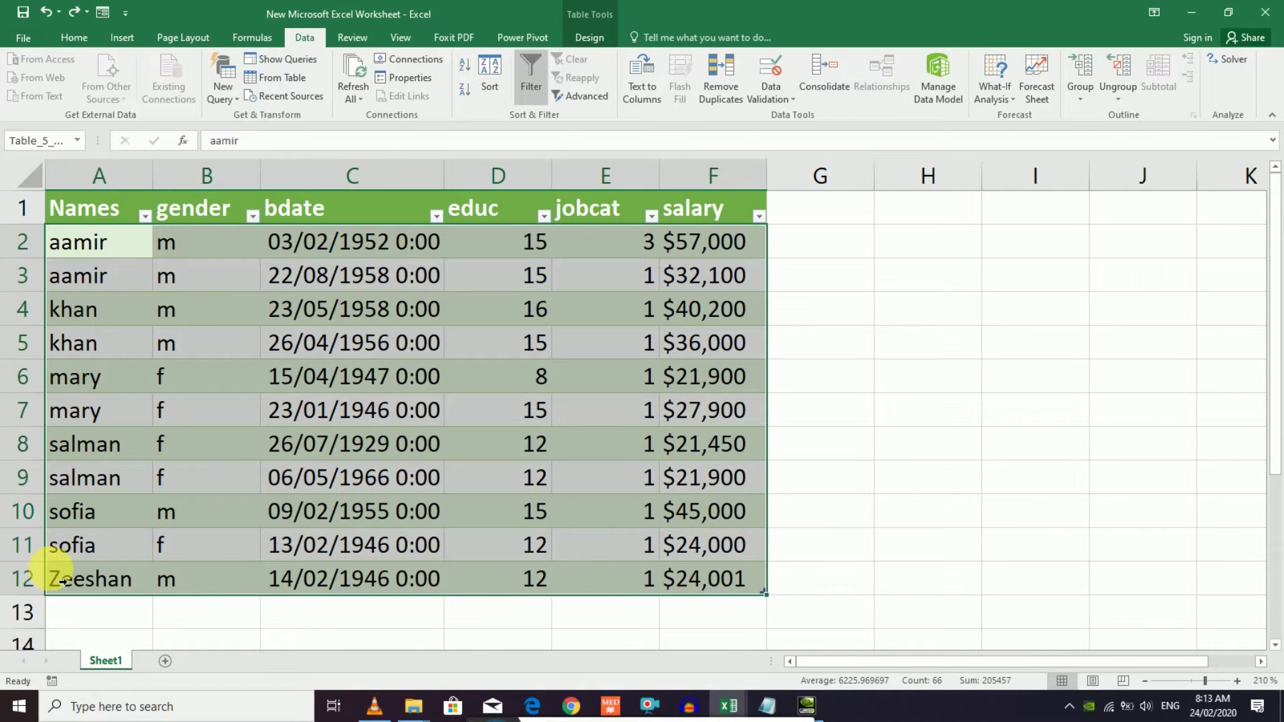
- Copy the data rows A2:F12 and paste them starting at A13
left_click(80, 410)
mouse_move(73, 242)
left_mouse_down()
mouse_move(749, 612)
mouse_move(751, 583)
left_mouse_up()
key("ctrl+c")
scroll(201, 535, "down", 1)
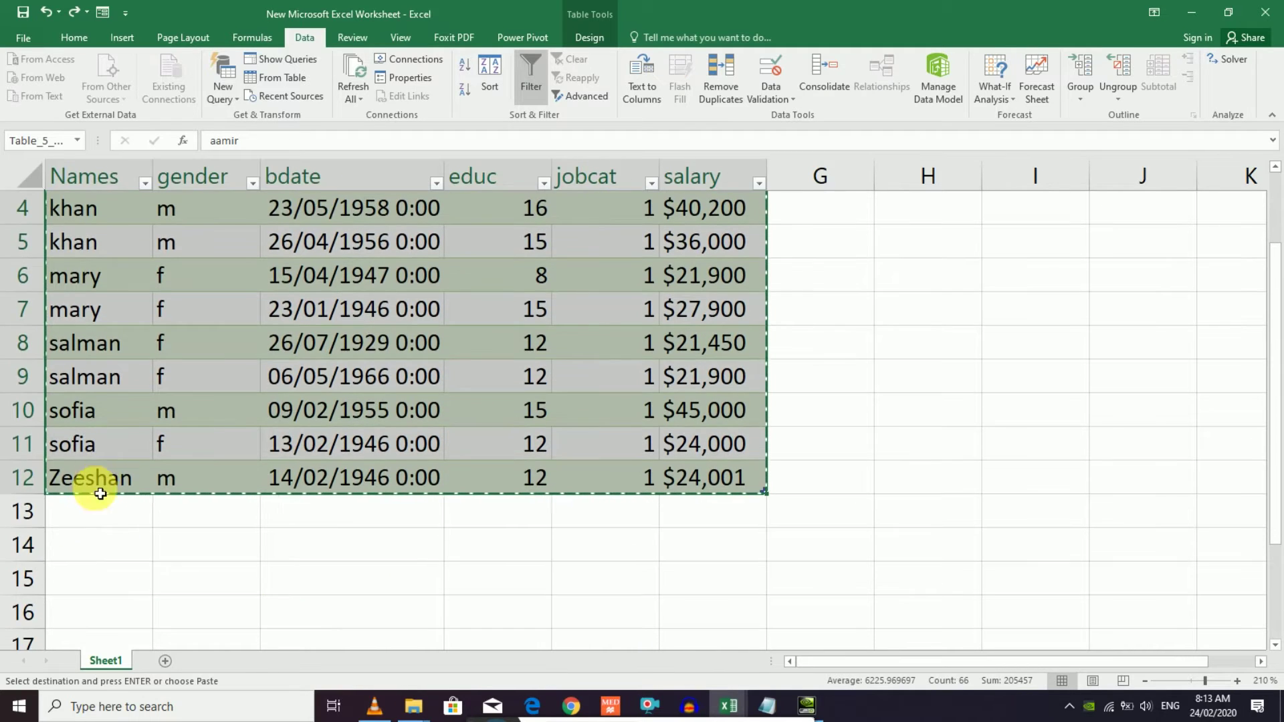
left_click(87, 518)
key("ctrl+v")
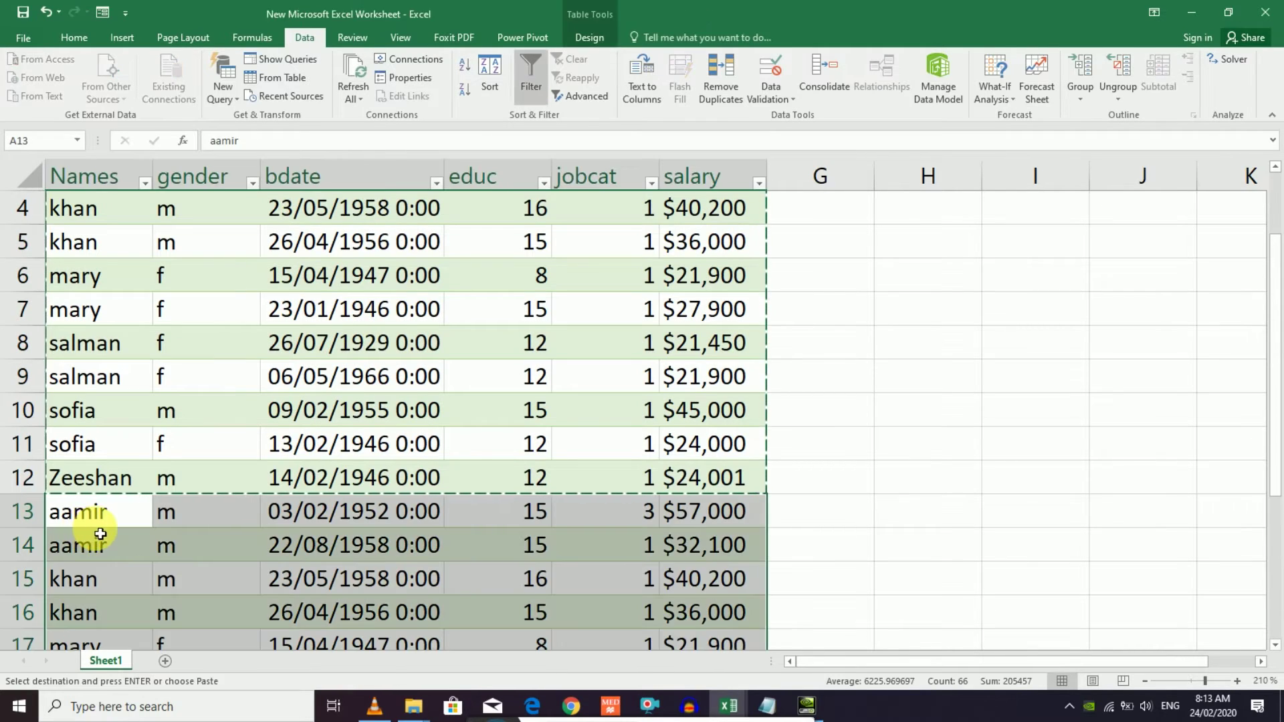
- Paste two more copies of the data rows at A24 and A35
scroll(100, 528, "down", 4)
left_click(104, 487)
key("ctrl+v")
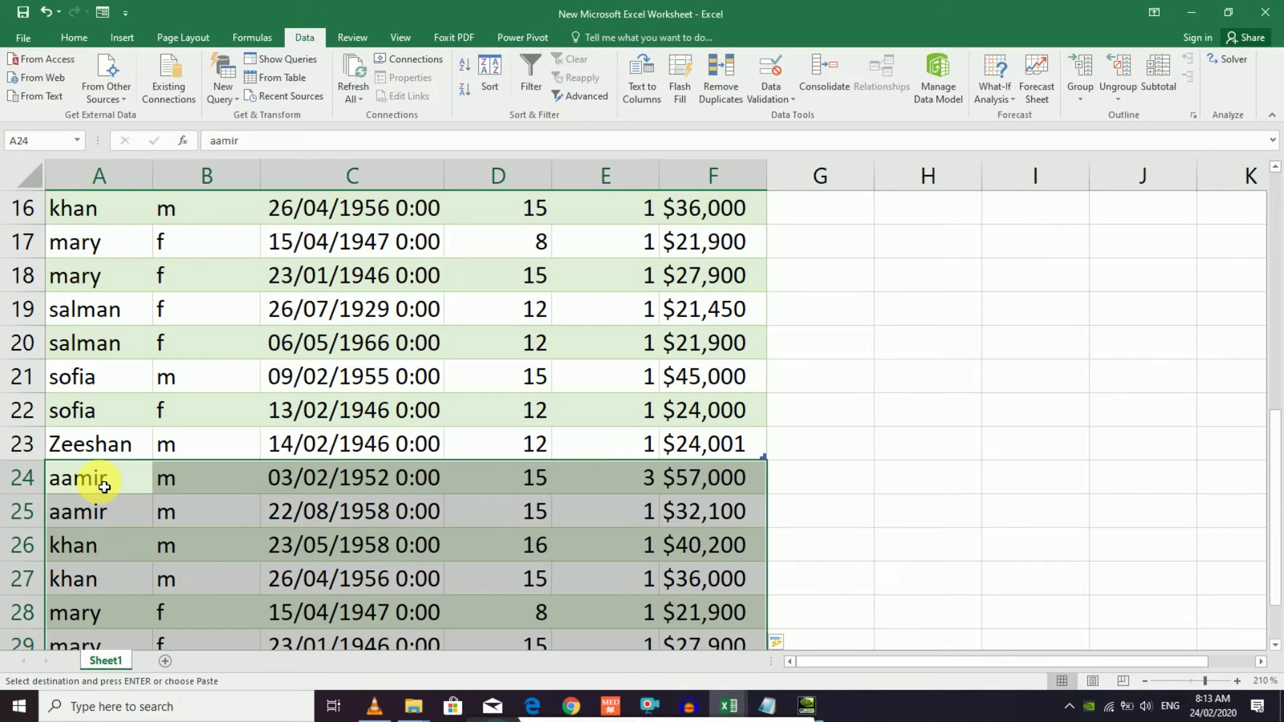
scroll(106, 481, "down", 5)
left_click(94, 347)
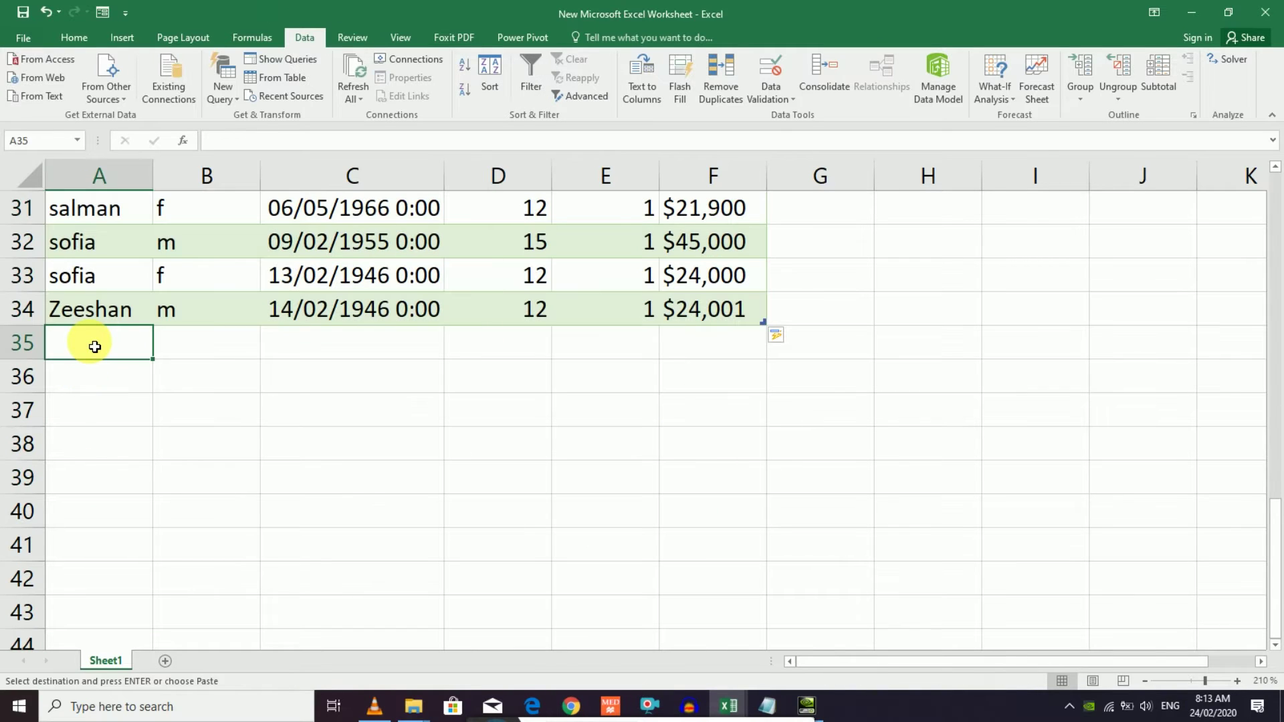
key("ctrl+v")
left_click_drag(1181, 658, 1224, 659)
mouse_move(1278, 582)
left_mouse_down()
mouse_move(1269, 267)
mouse_move(1227, 258)
left_mouse_up()
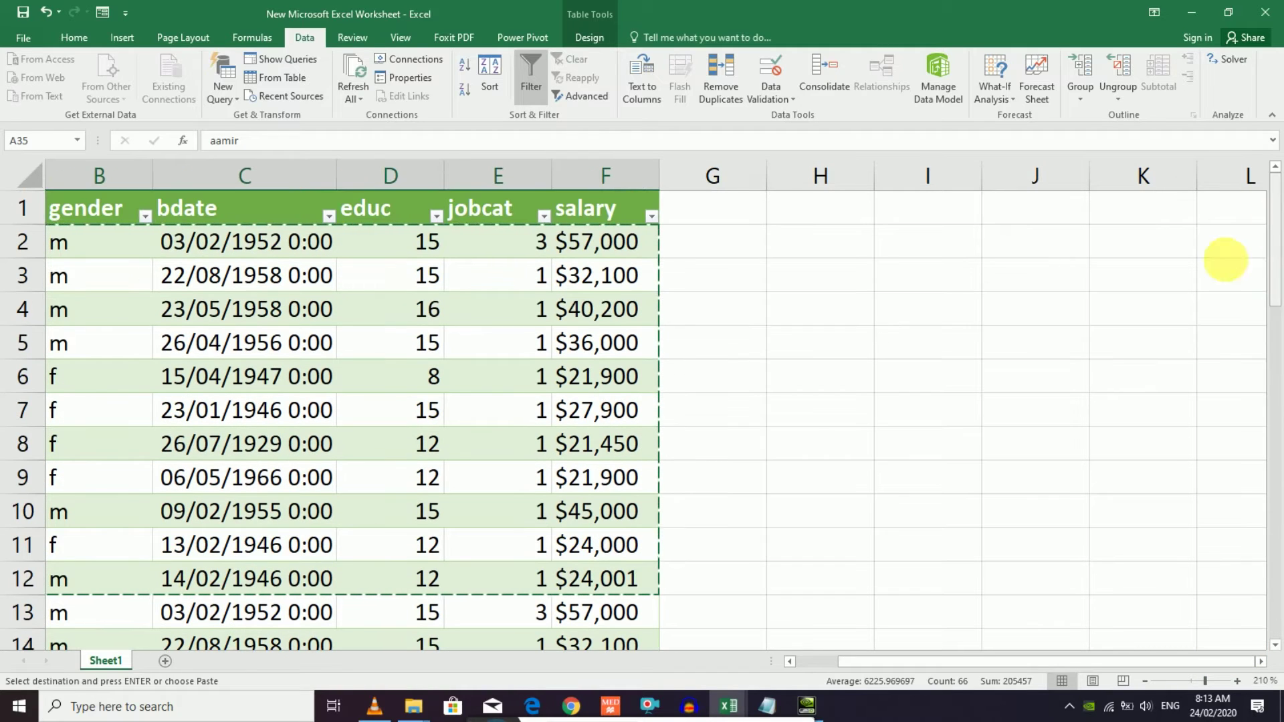
left_click(810, 325)
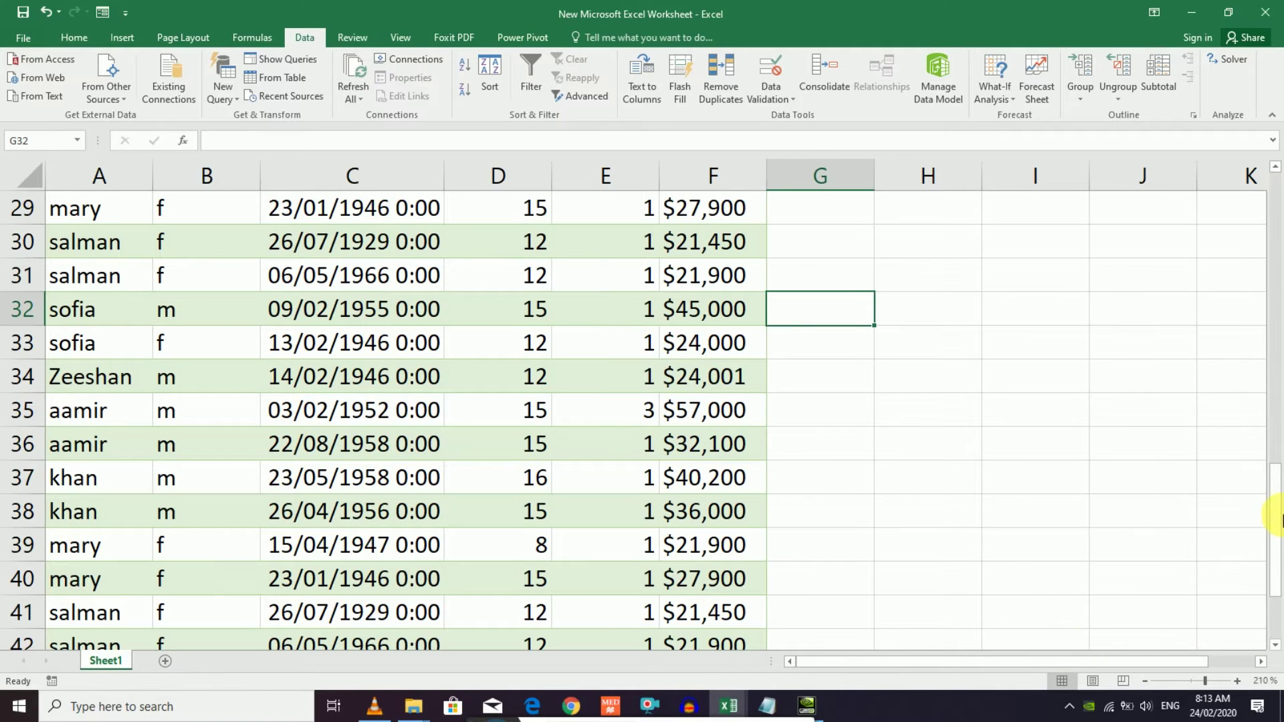
left_click_drag(1279, 421, 1272, 201)
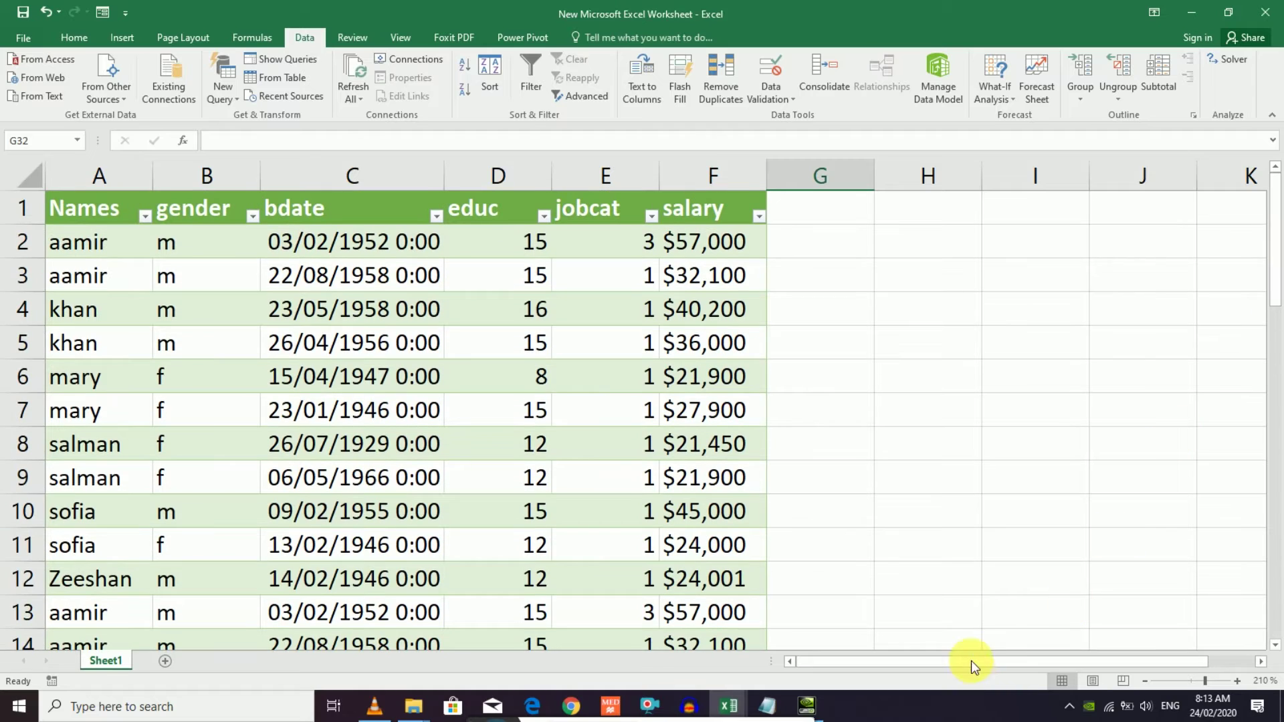
- Copy the header row A1:F1 and paste it at H1
left_click_drag(973, 661, 1082, 651)
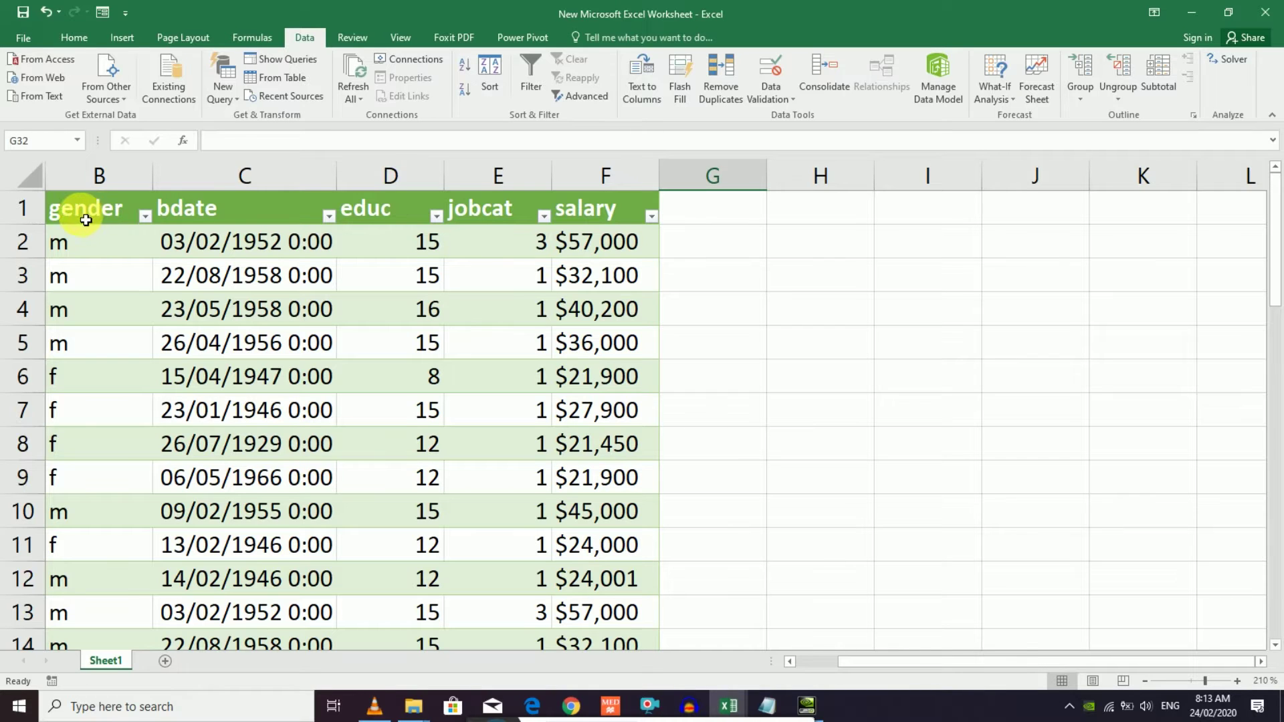
left_click_drag(85, 220, 564, 238)
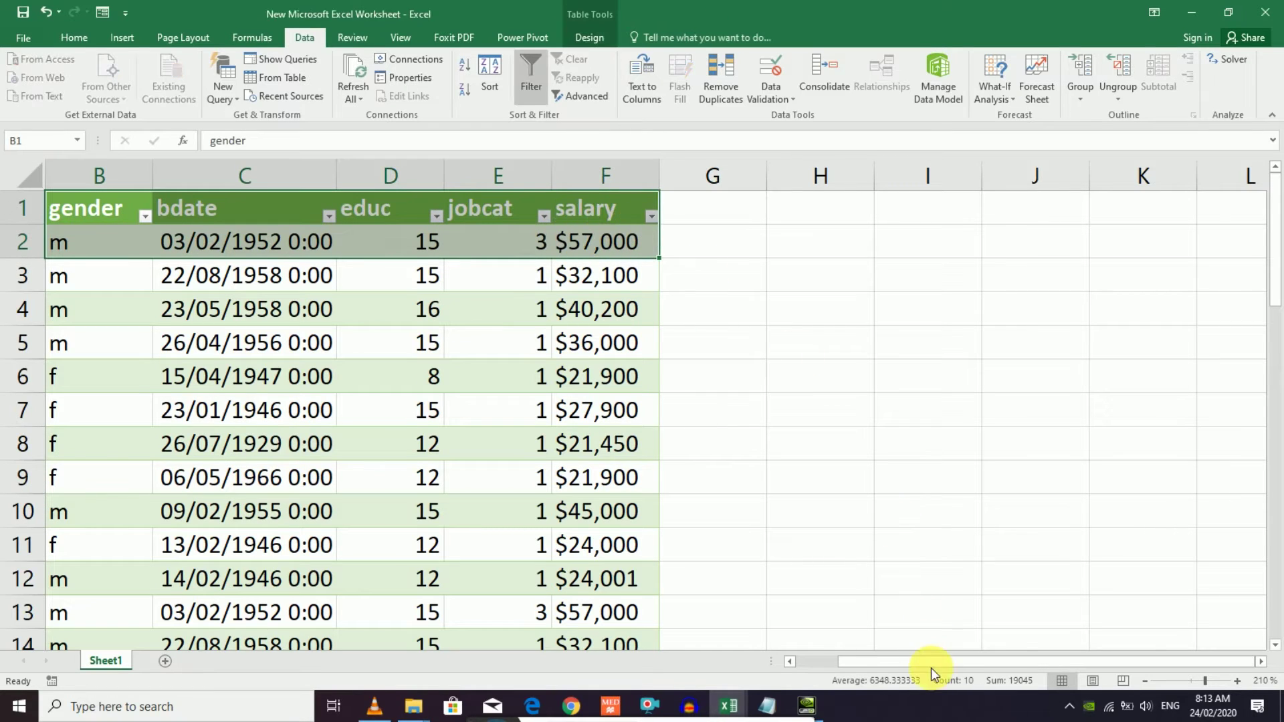
left_click_drag(931, 668, 889, 668)
left_click_drag(91, 223, 740, 211)
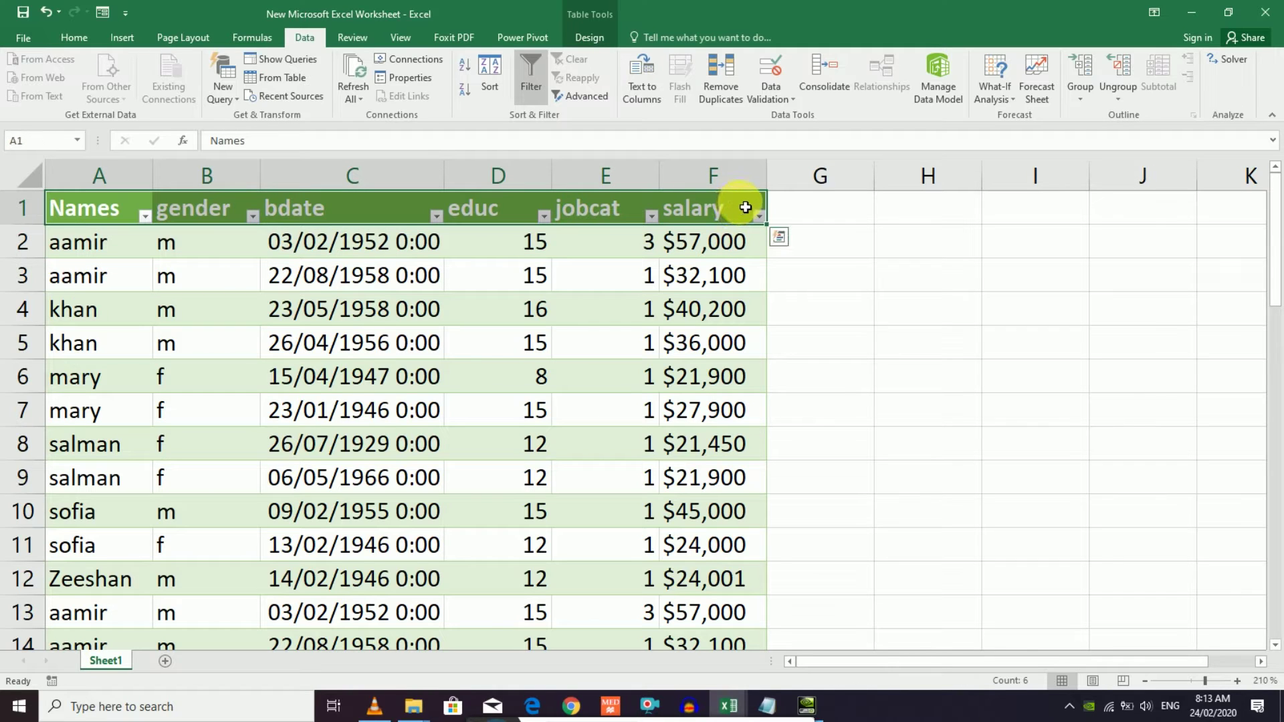
key("ctrl+c")
left_click(906, 222)
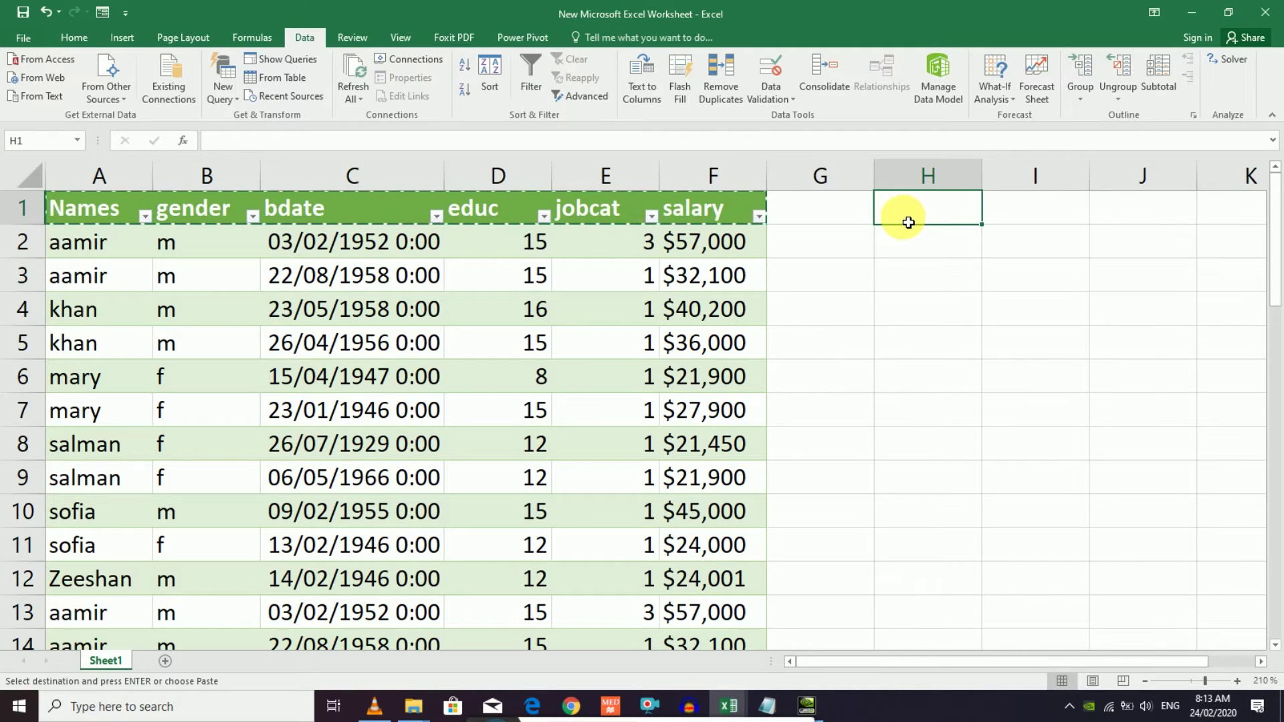
key("ctrl+v")
- Paste a second header copy at H3, cancel copy mode, and select H2
left_click(926, 280)
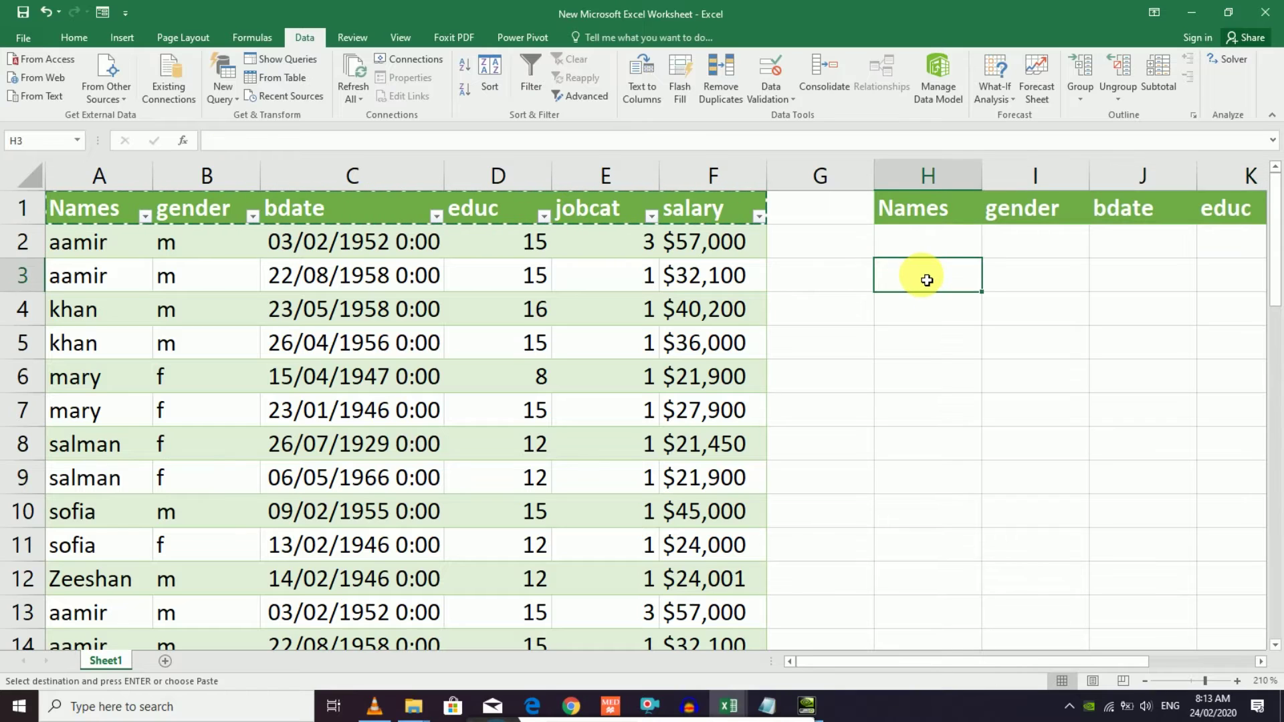
key("ctrl+v")
left_click_drag(1026, 661, 1166, 659)
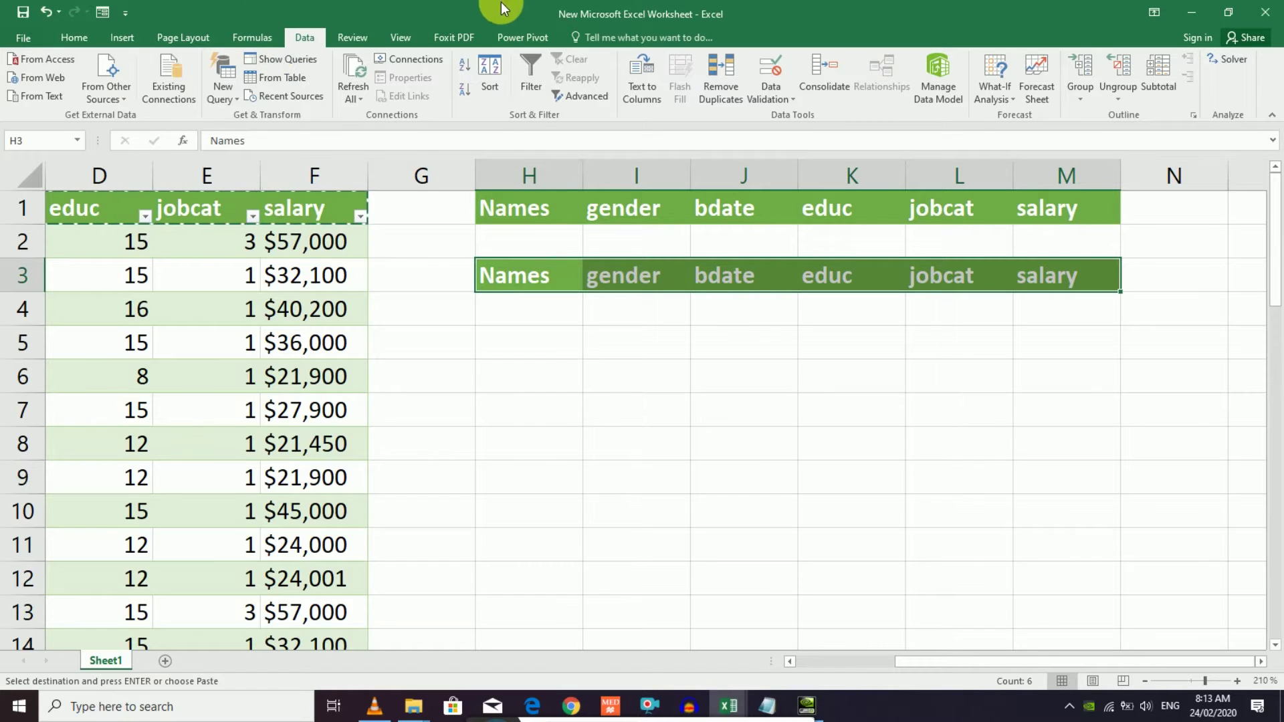
key("Down")
key("Down")
key("Down")
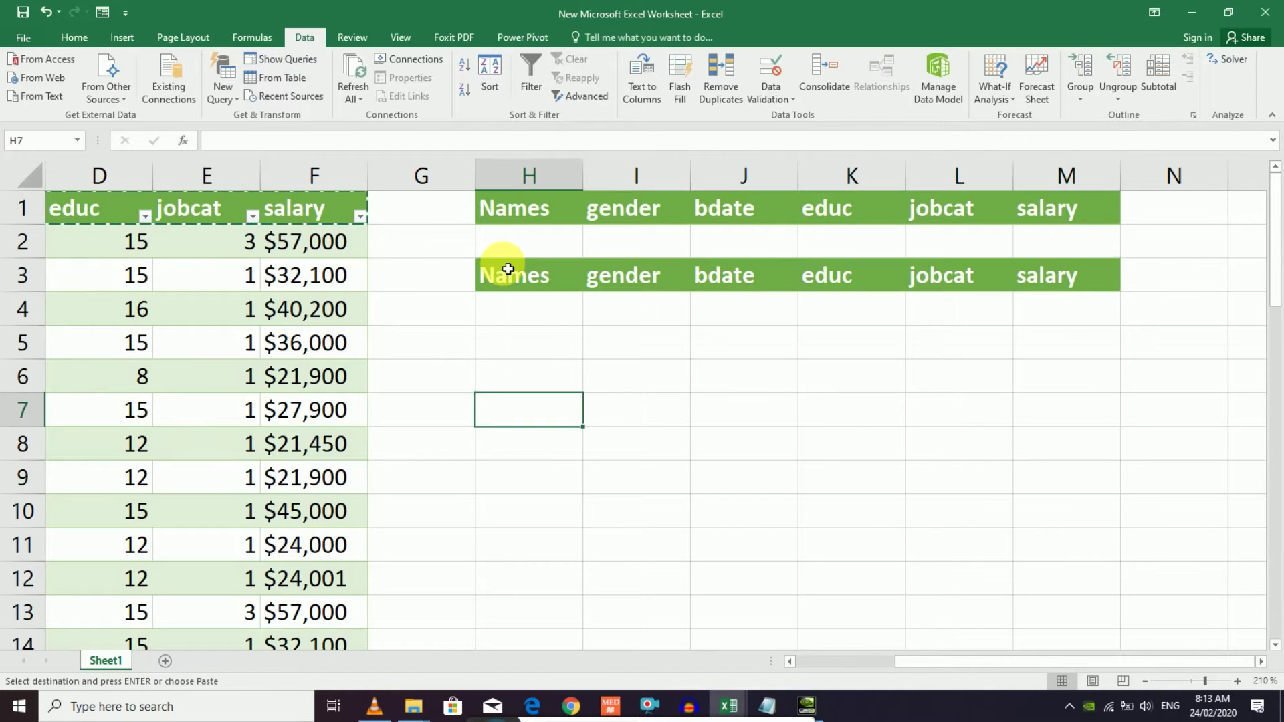
key("Up")
key("Up")
left_click(508, 241)
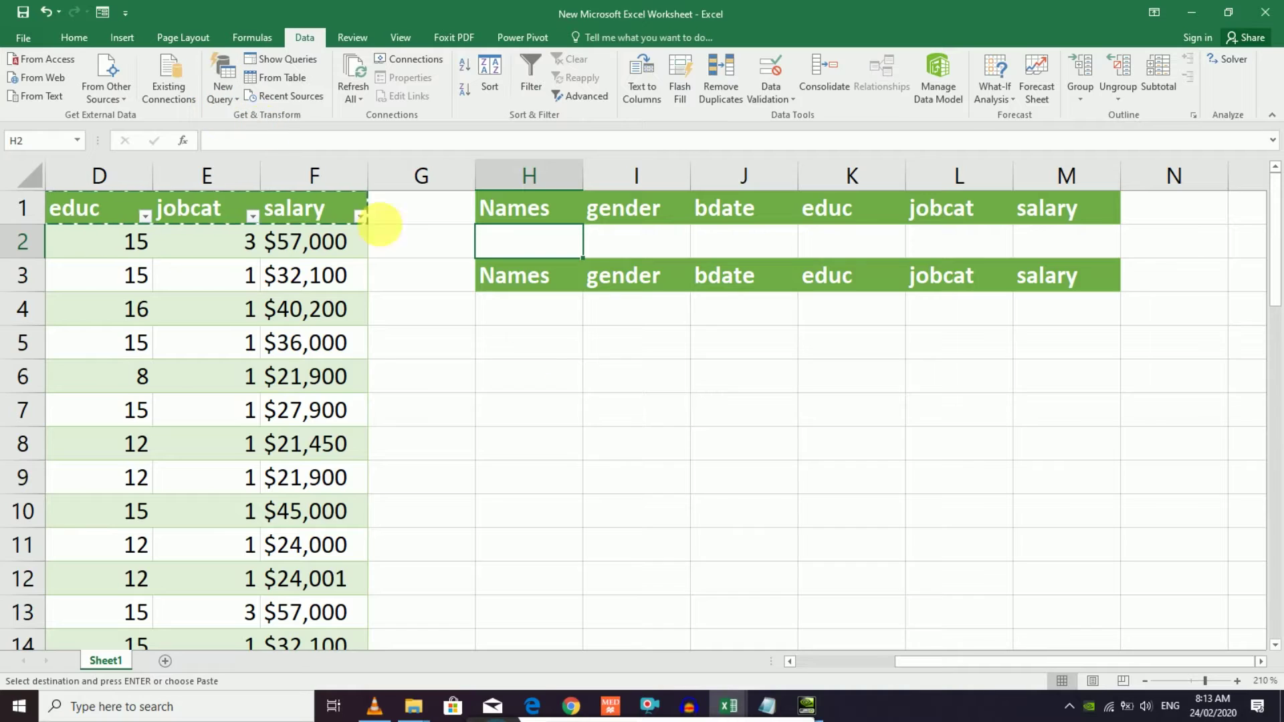
left_click(505, 368)
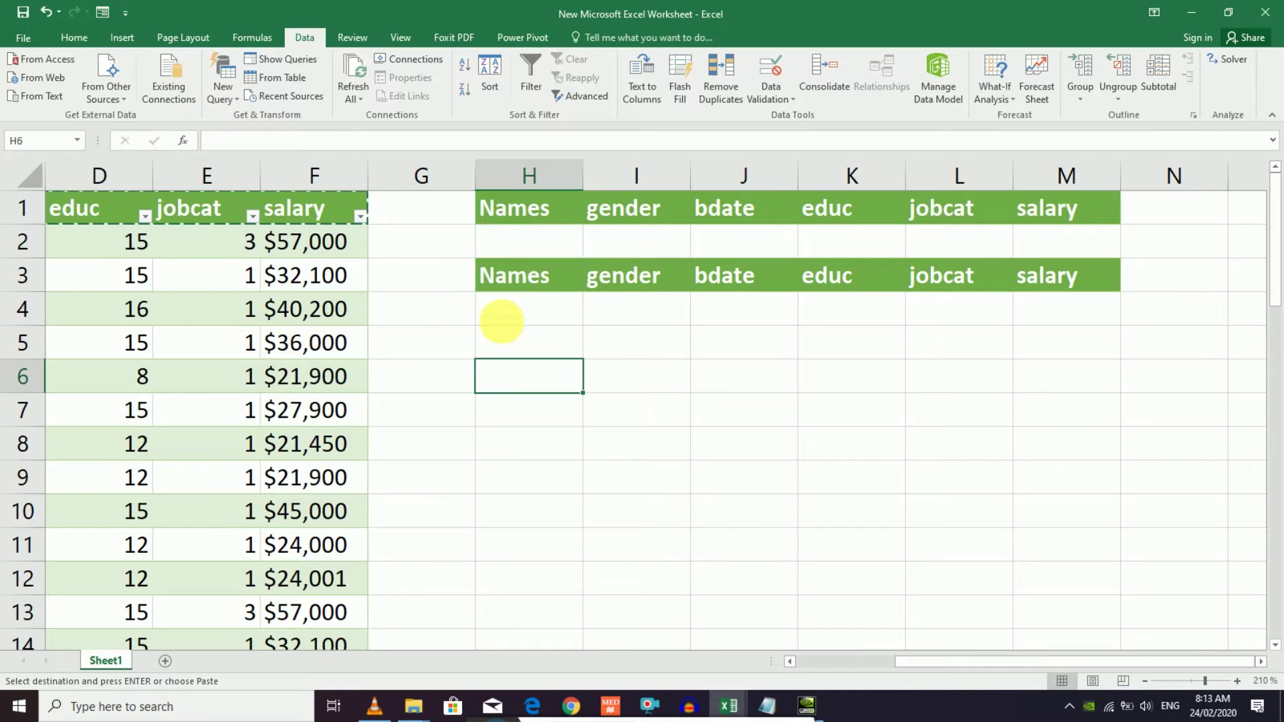
left_click(533, 248)
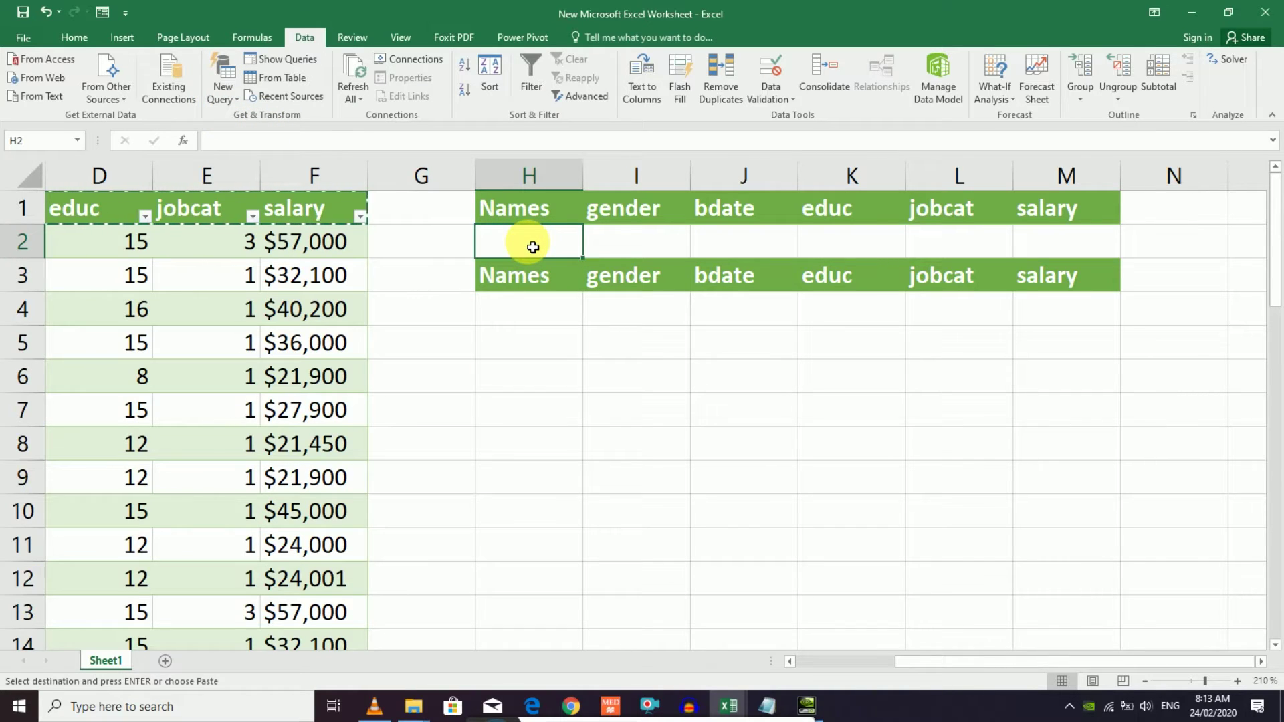
key("Escape")
left_click(595, 364)
left_click(529, 240)
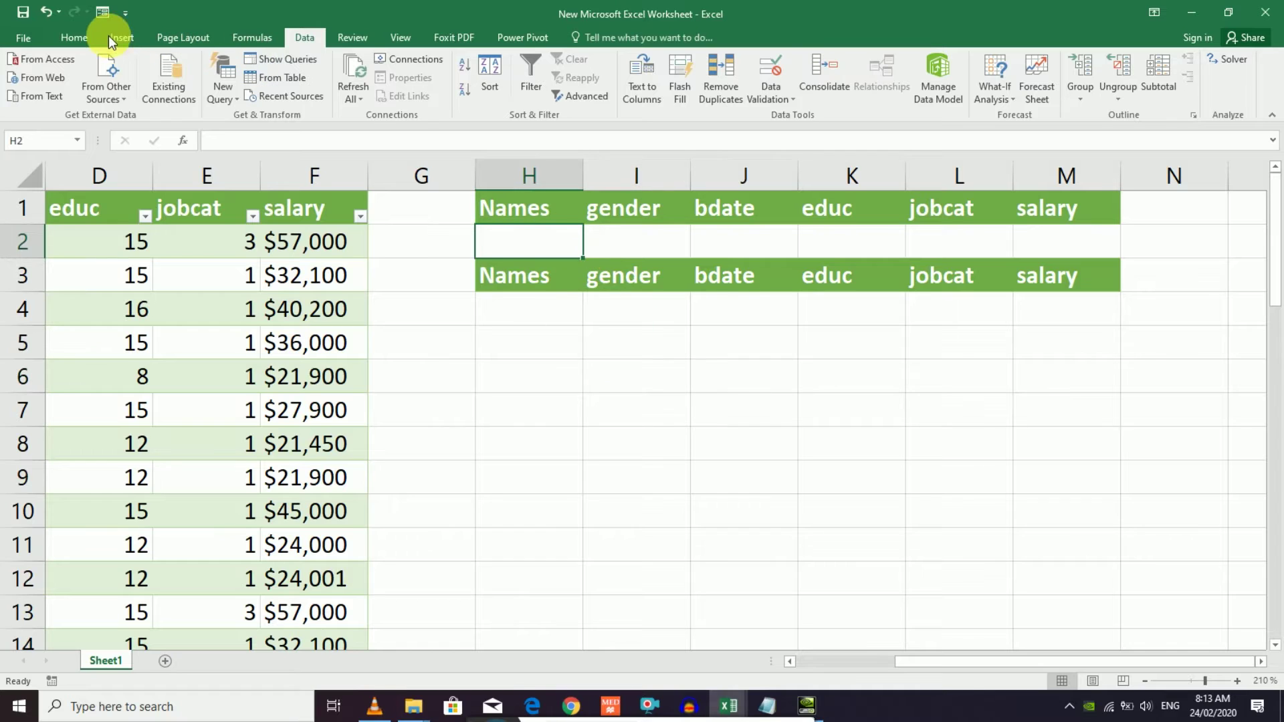
- Start Record Macro and edit the default macro name to end in 1
left_click(399, 39)
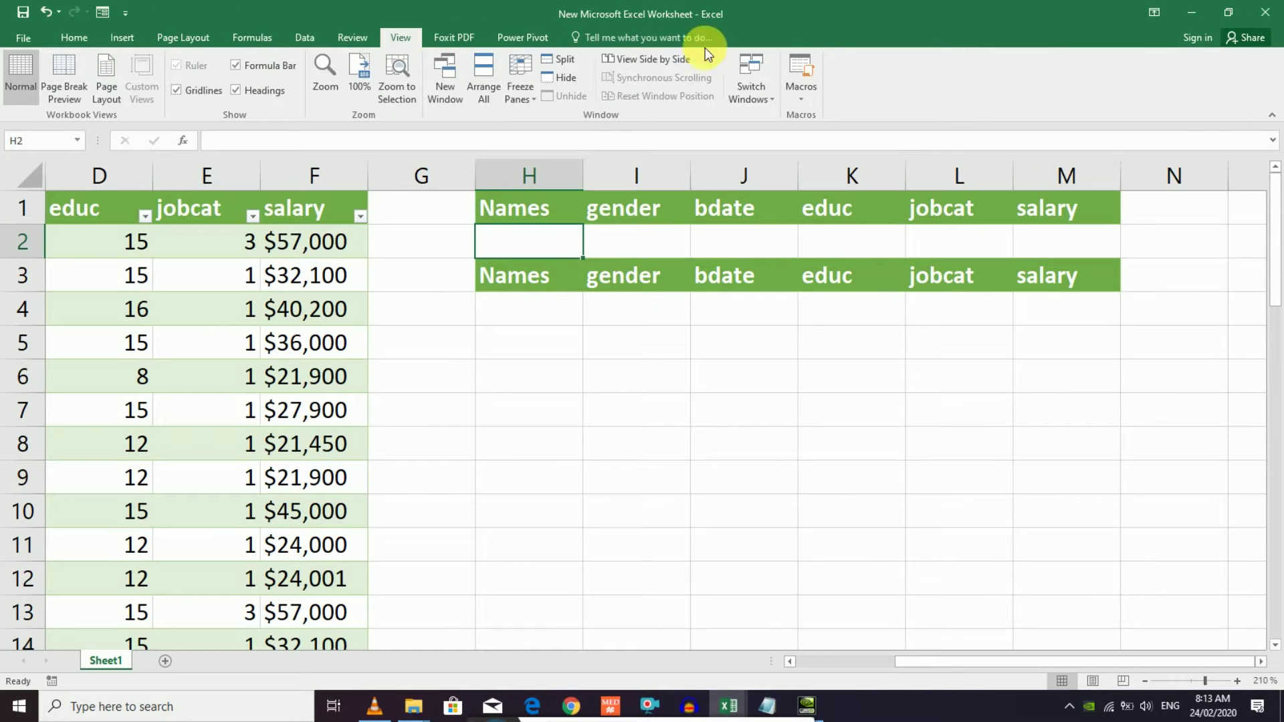
left_click(801, 97)
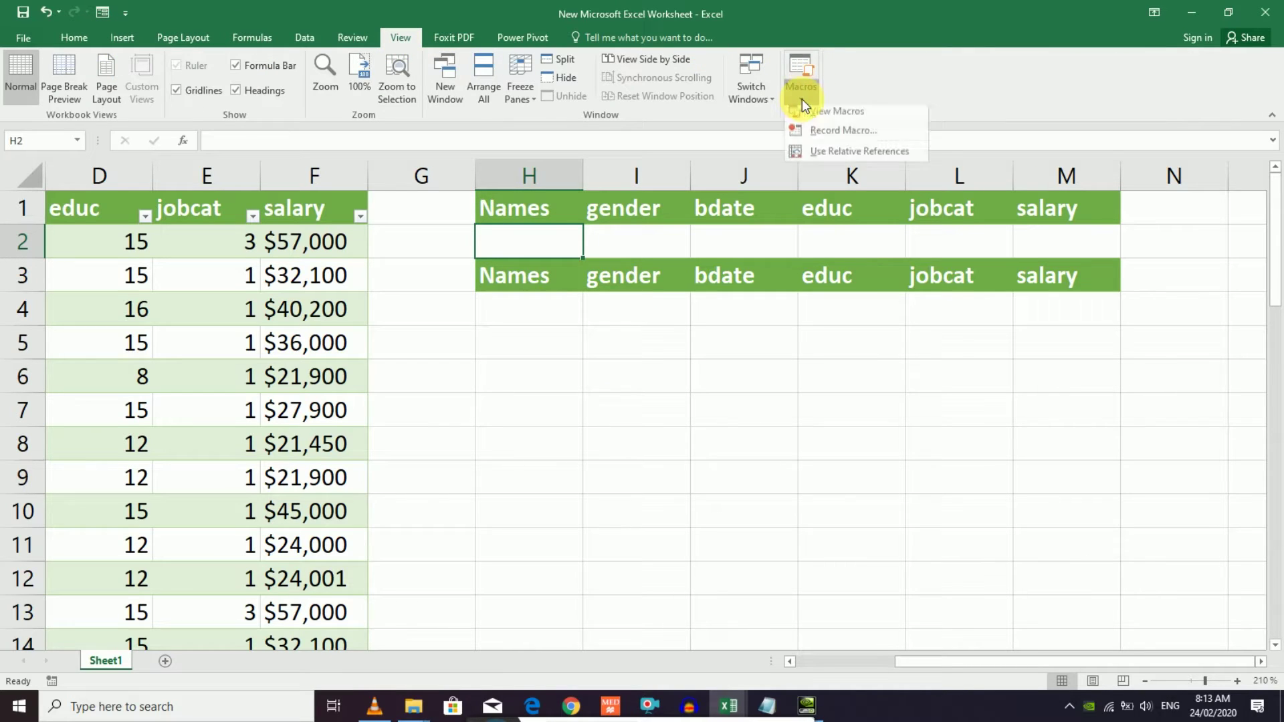
left_click(837, 138)
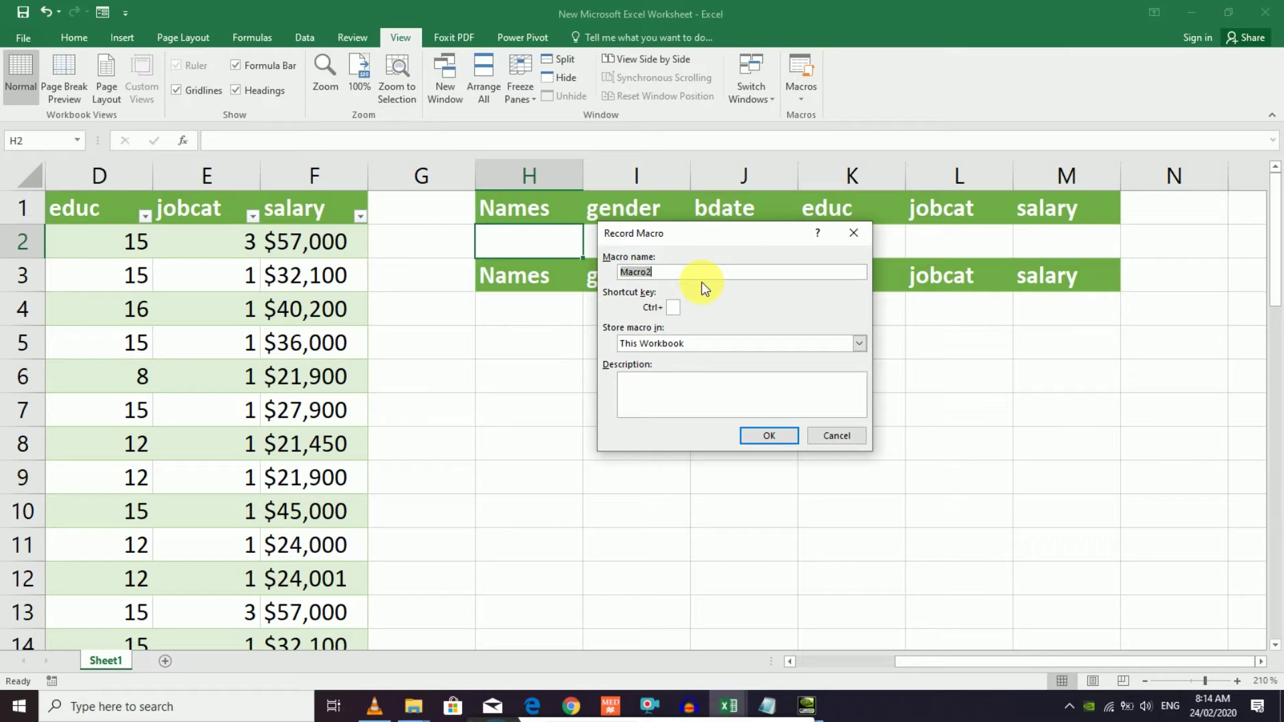
key("End")
key("BackSpace")
type("1")
left_click_drag(669, 279, 592, 278)
- Confirm the macro settings past two invalid-name errors, recording as Macro2
left_click(767, 430)
left_click(647, 417)
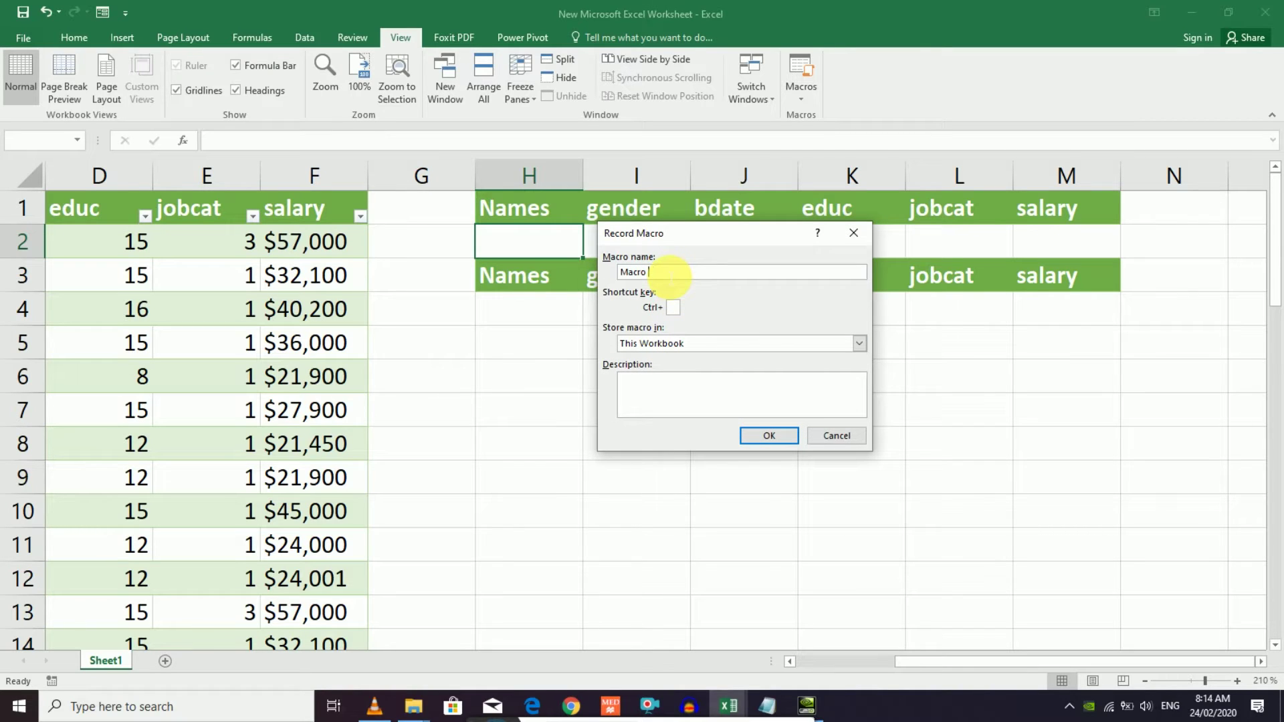
type("2")
left_click(750, 435)
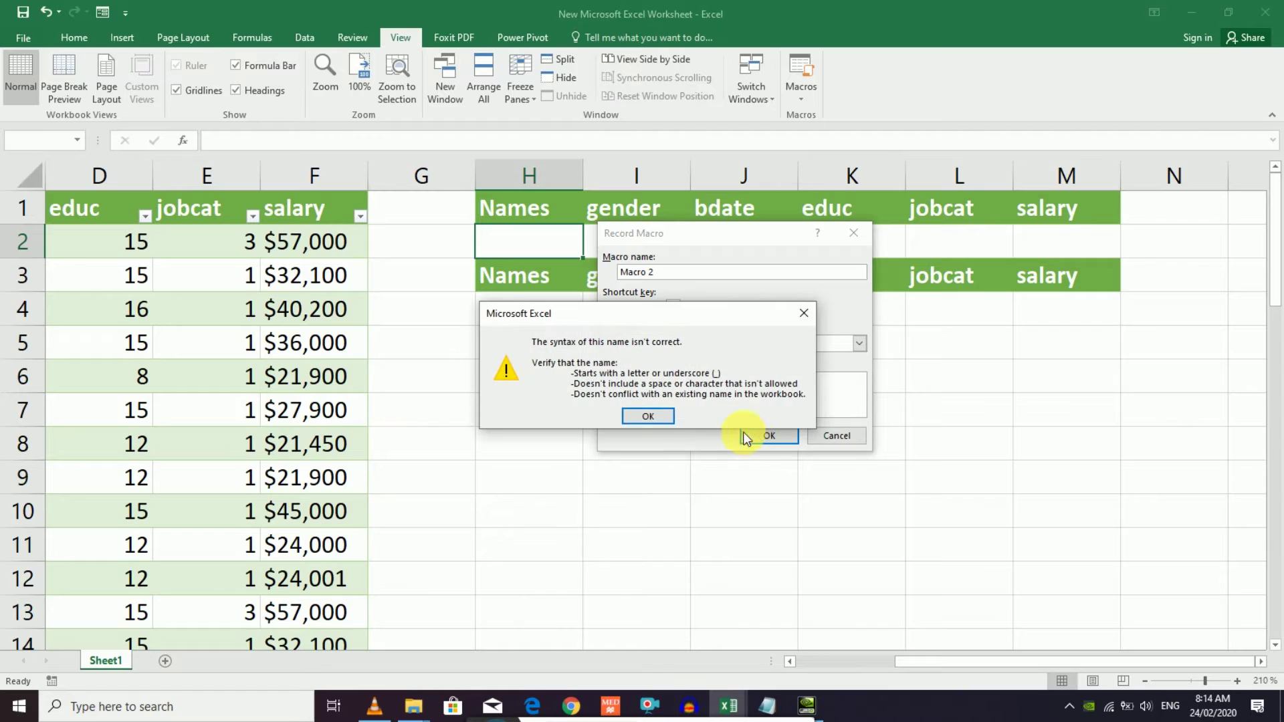
left_click(671, 418)
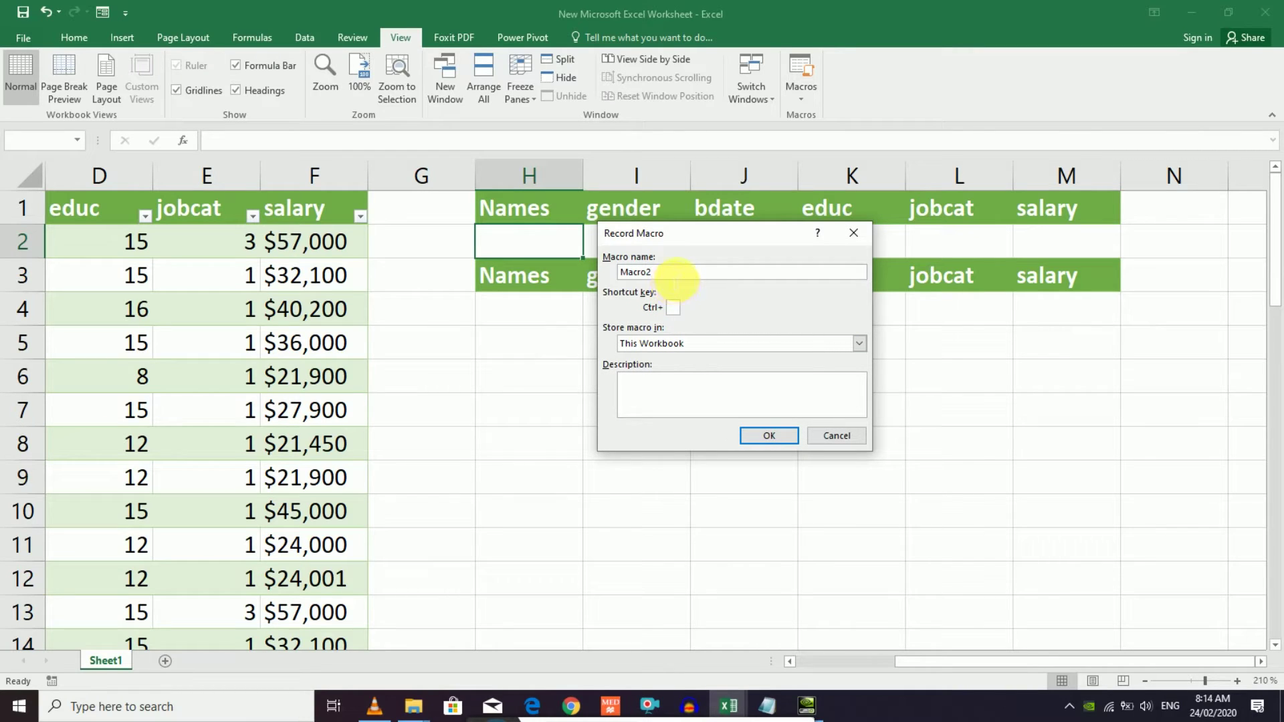
left_click(766, 436)
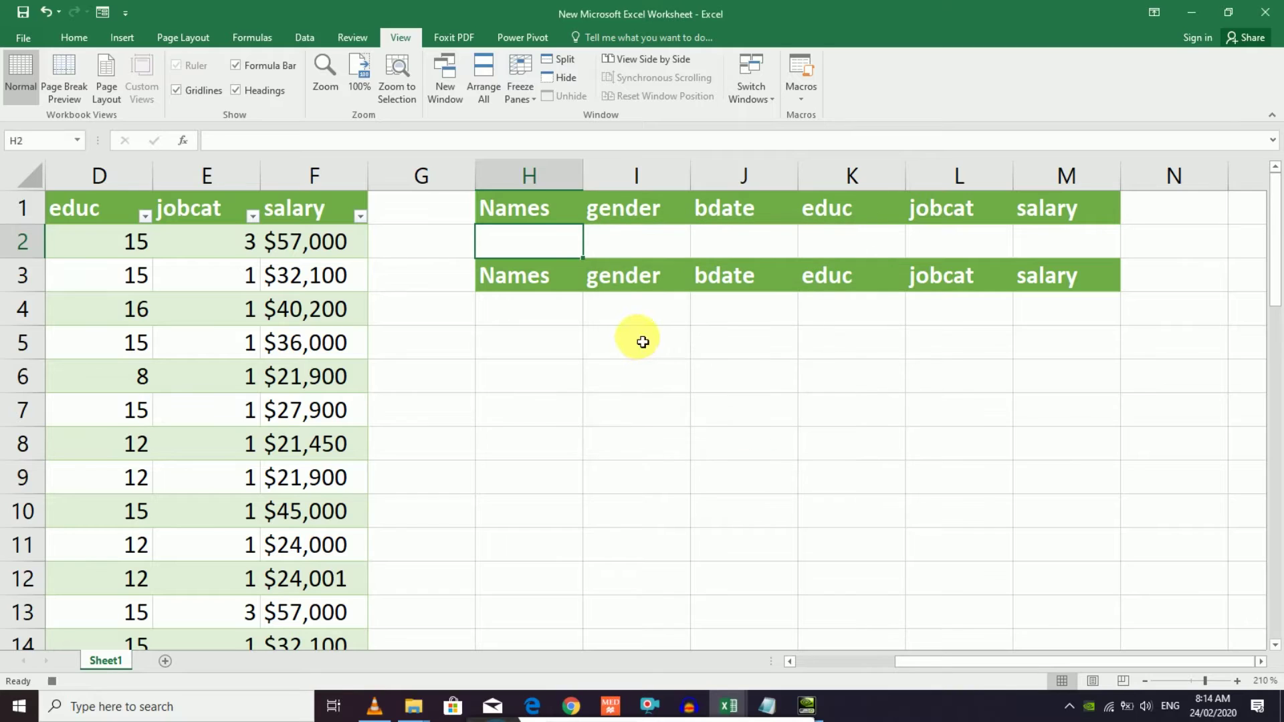
left_click(295, 36)
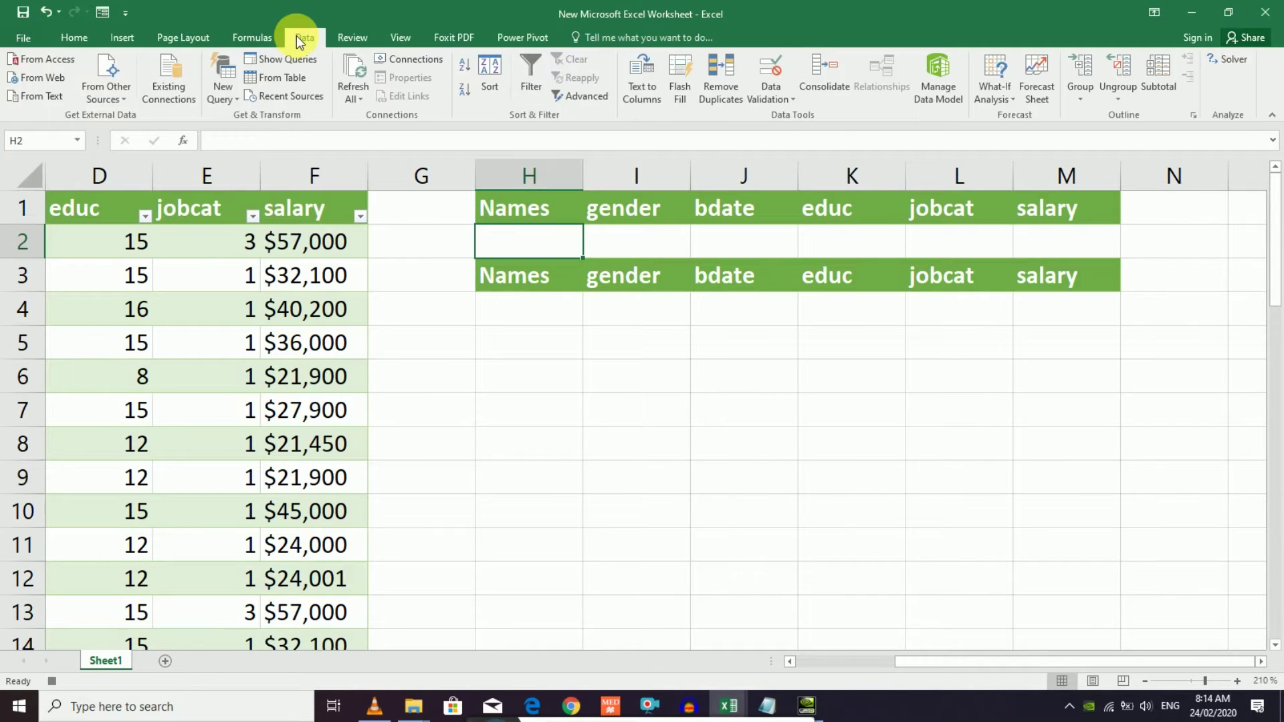
- Set up Advanced Filter with the whole employee table as the list range
left_click(579, 95)
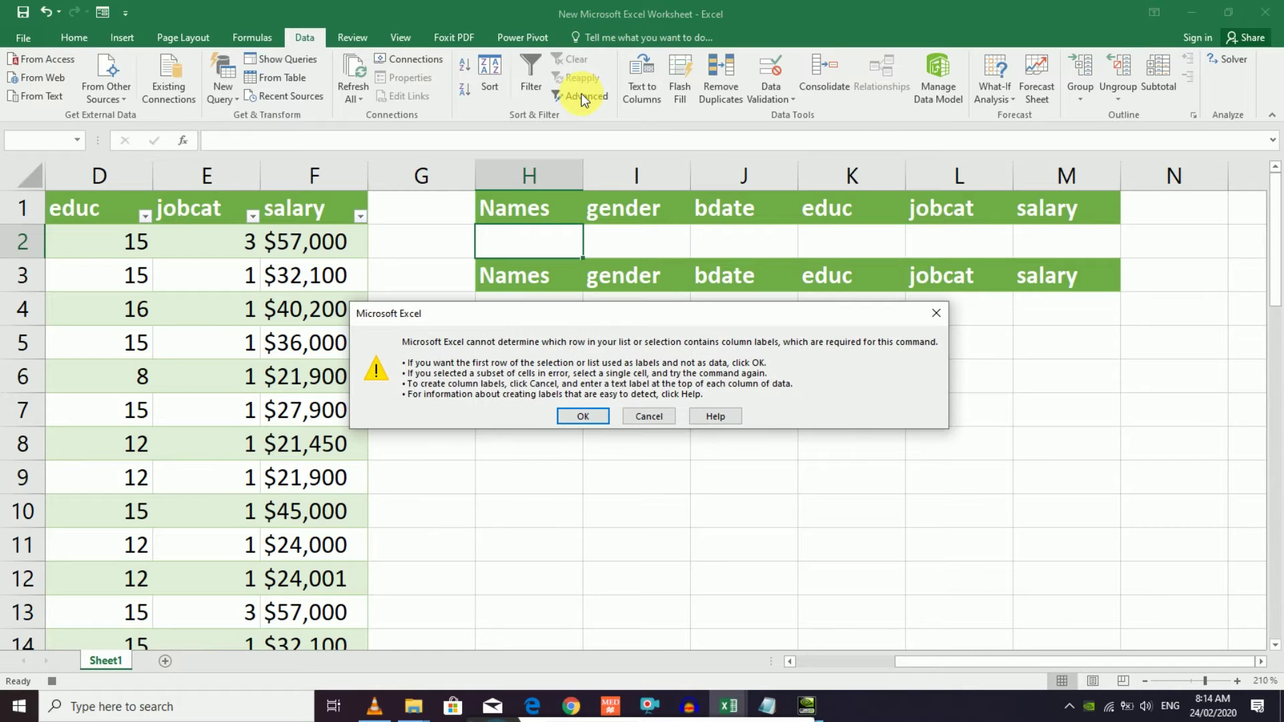
left_click(583, 414)
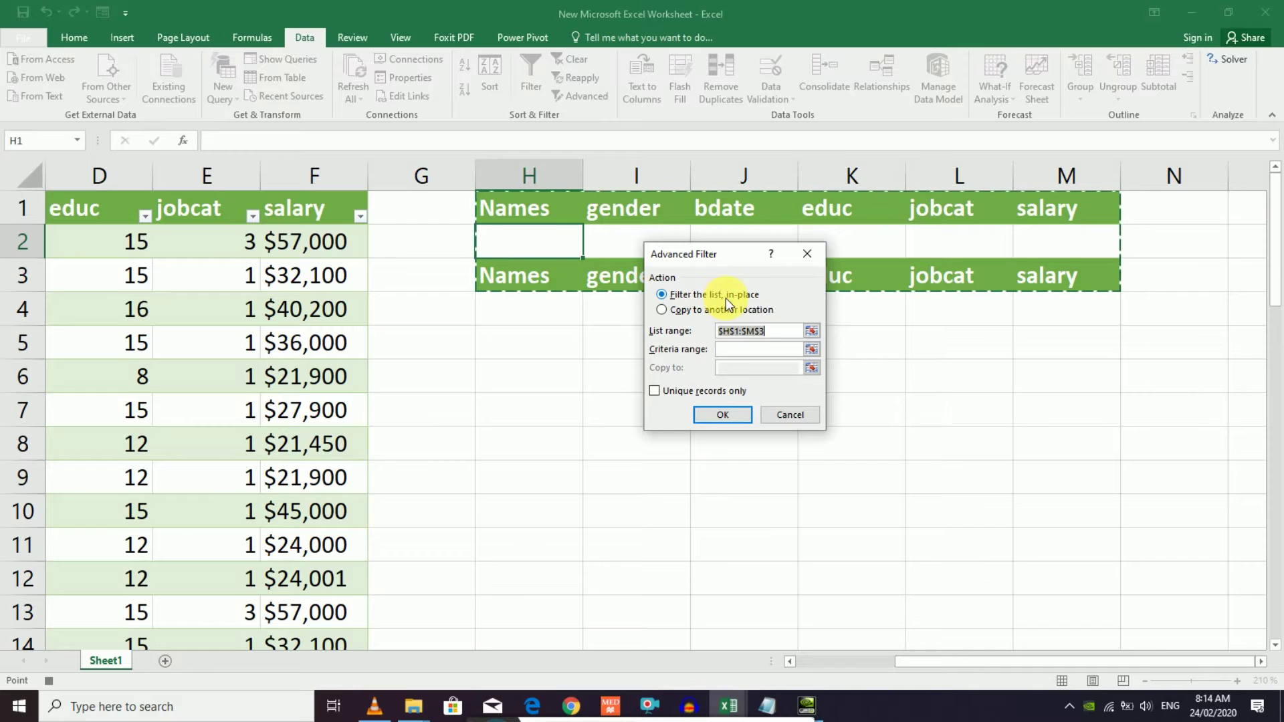
left_click_drag(742, 261, 659, 262)
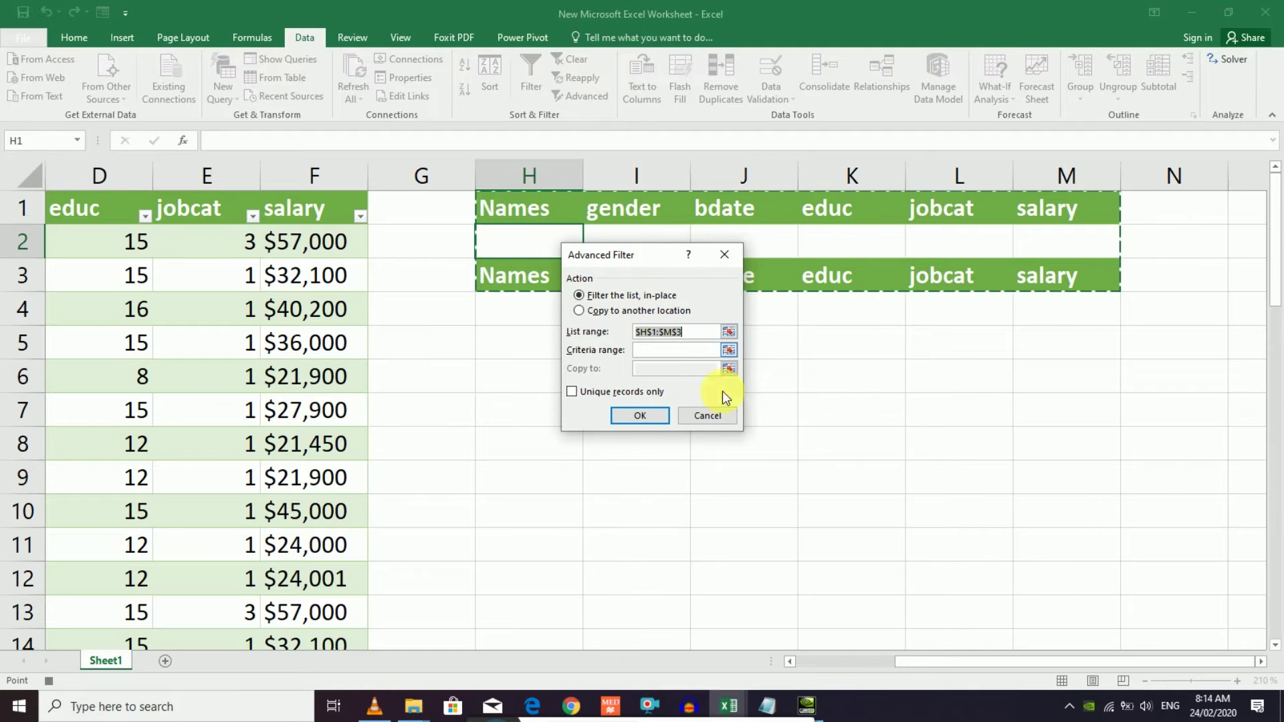
left_click_drag(1073, 660, 952, 662)
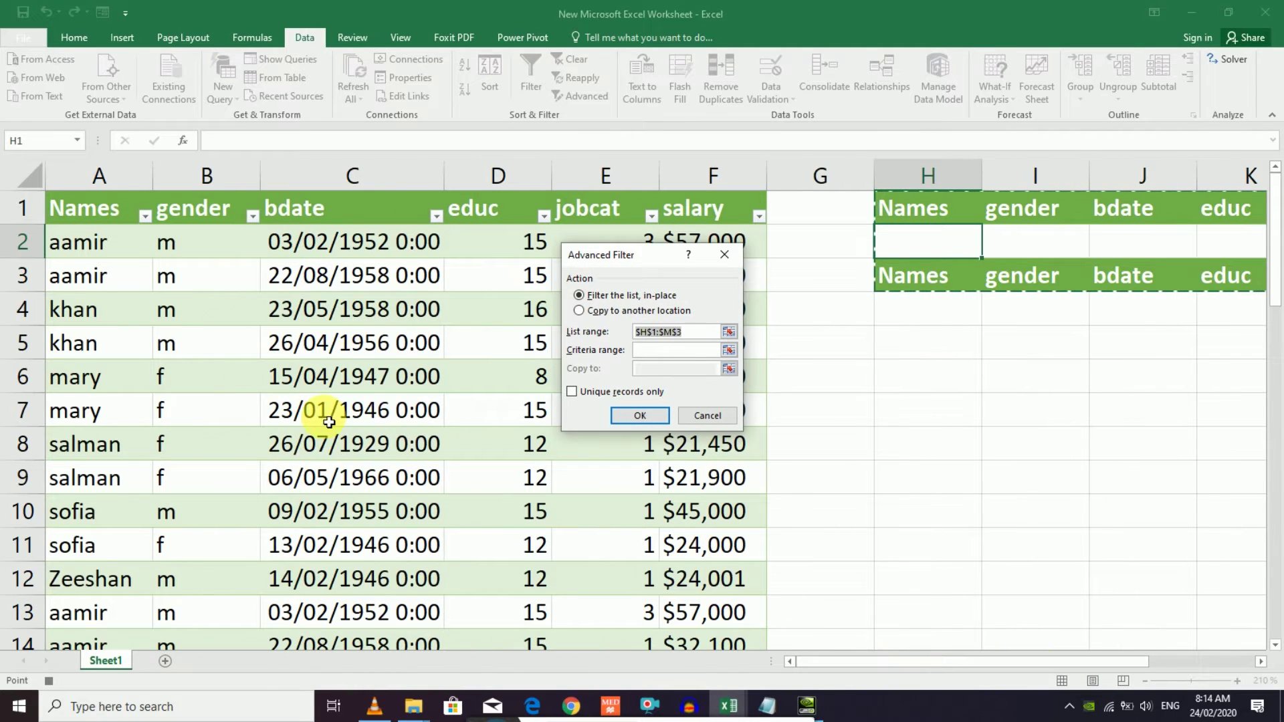
left_click_drag(89, 223, 632, 709)
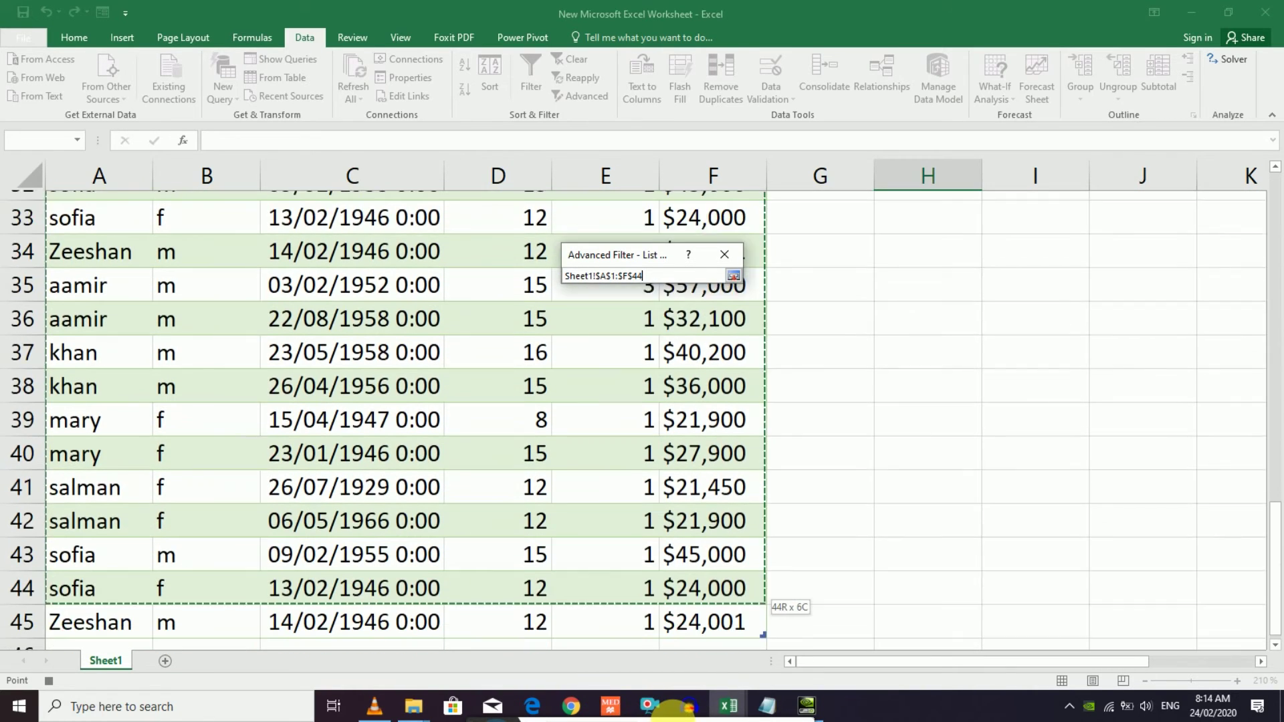
mouse_move(632, 709)
left_mouse_down()
mouse_move(711, 516)
mouse_move(733, 613)
mouse_move(737, 583)
left_mouse_up()
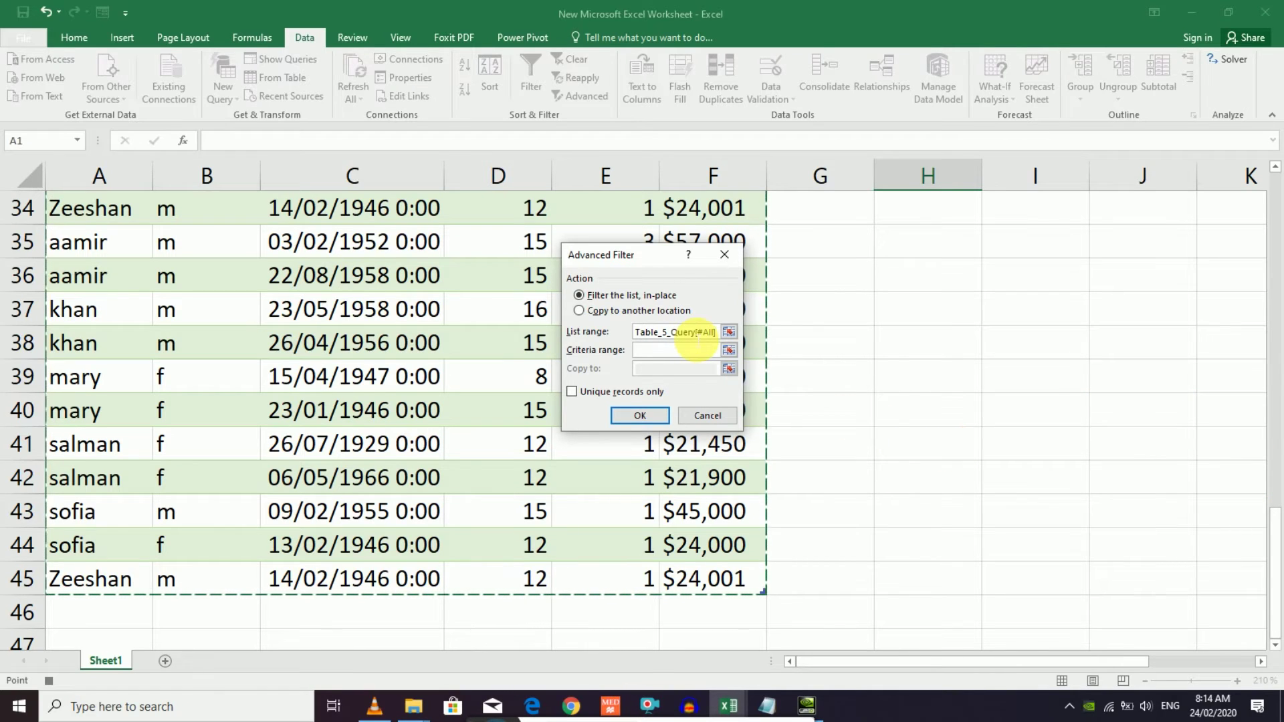
key("BackSpace")
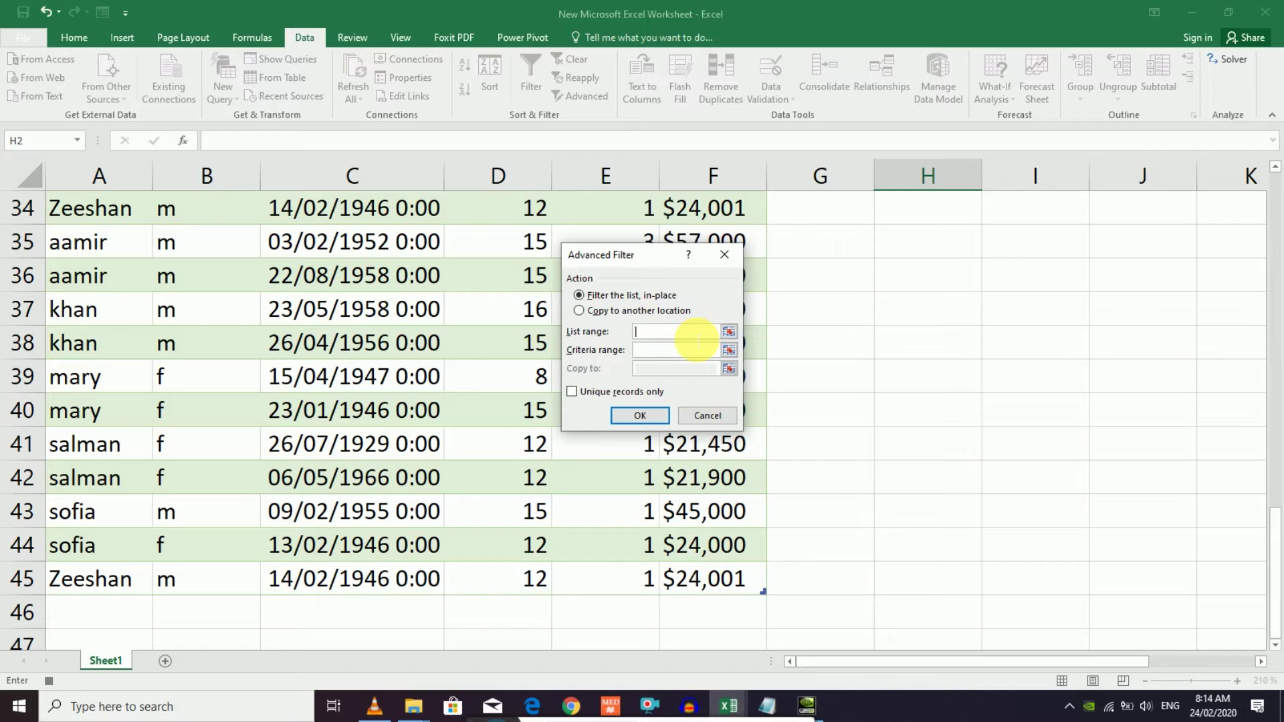
left_click_drag(703, 582, 48, 126)
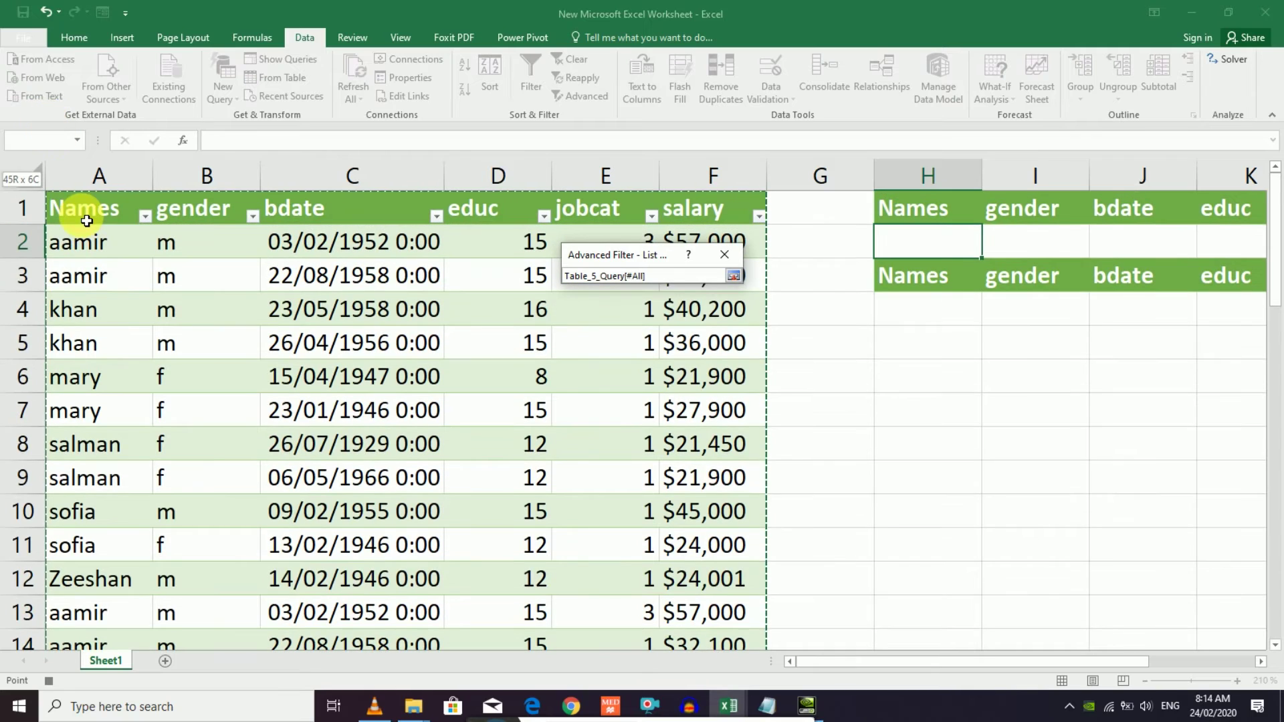
left_click_drag(49, 126, 85, 209)
left_click(695, 350)
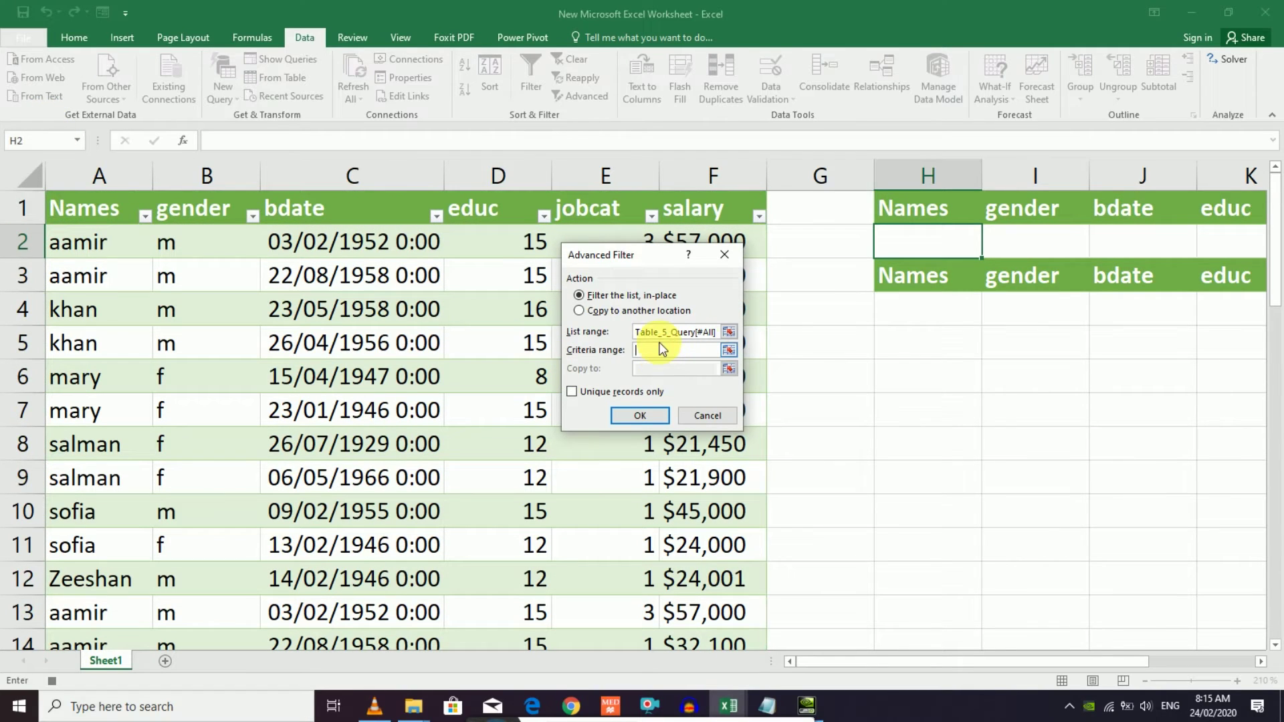
- Use criteria H1:M2, copy results to H3:M12, accept the warning, and autofit column J
left_click_drag(868, 665, 988, 666)
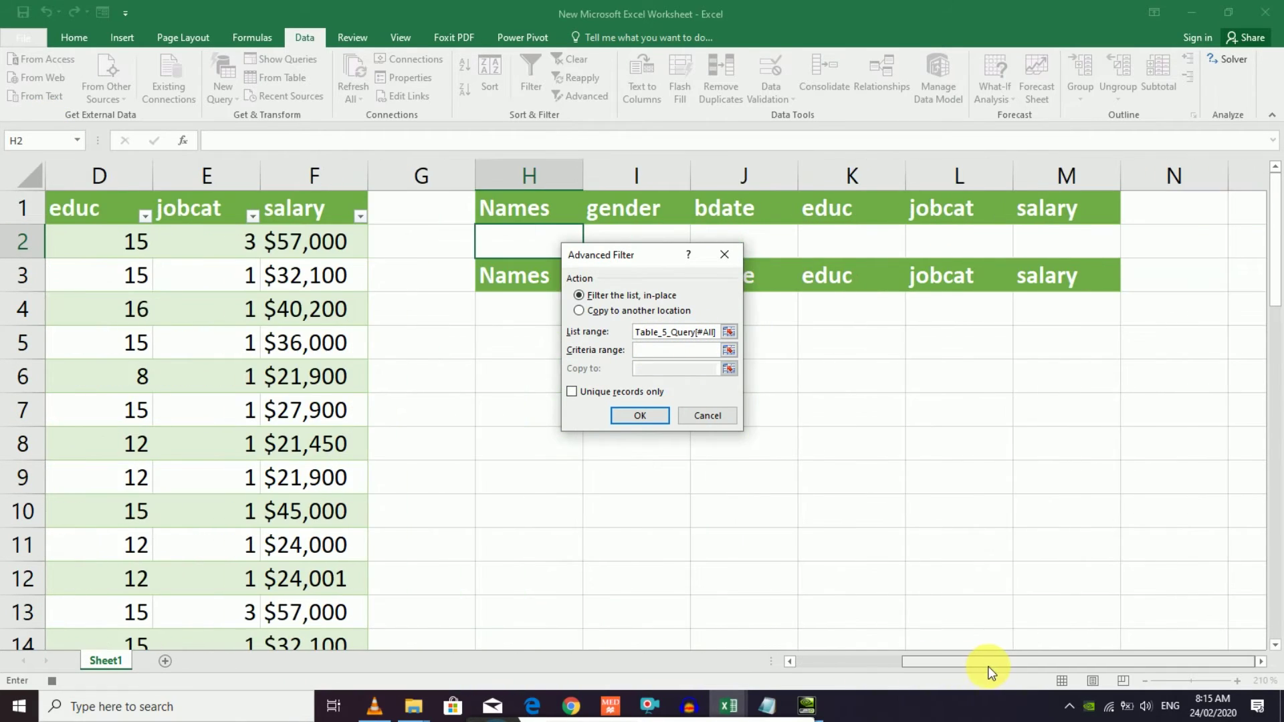
left_click_drag(642, 256, 645, 433)
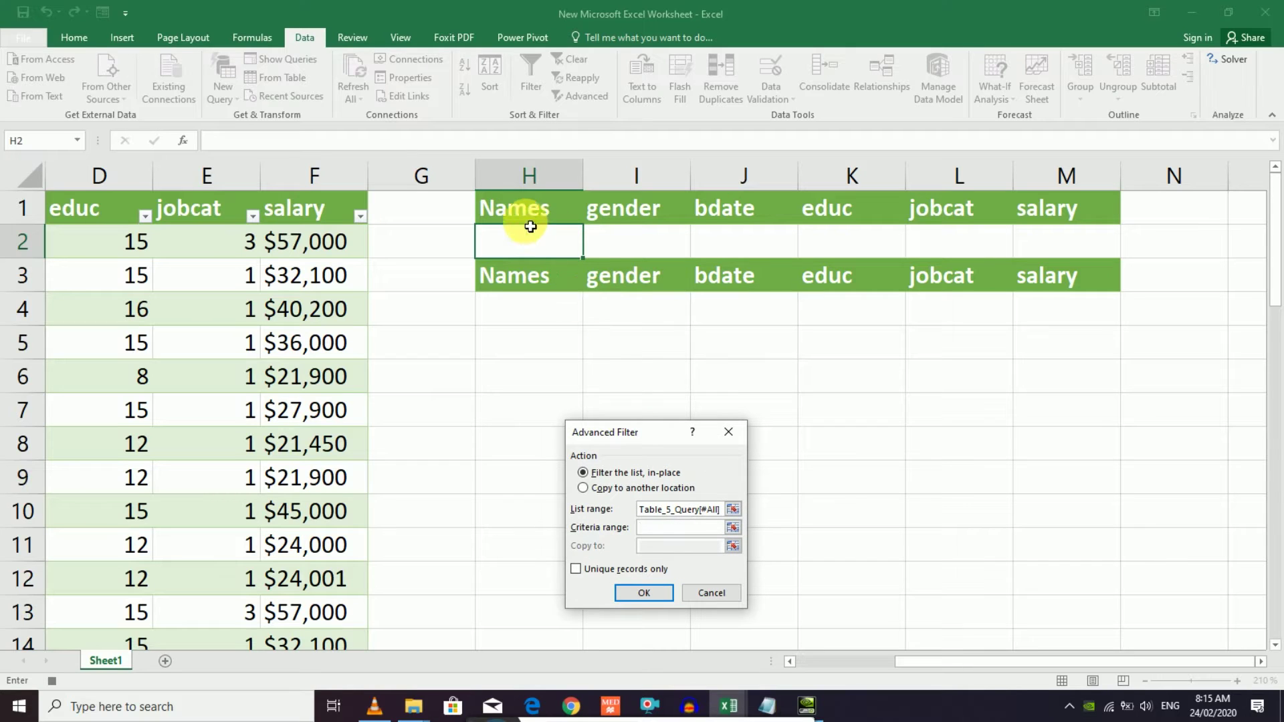
left_click_drag(529, 217, 1085, 255)
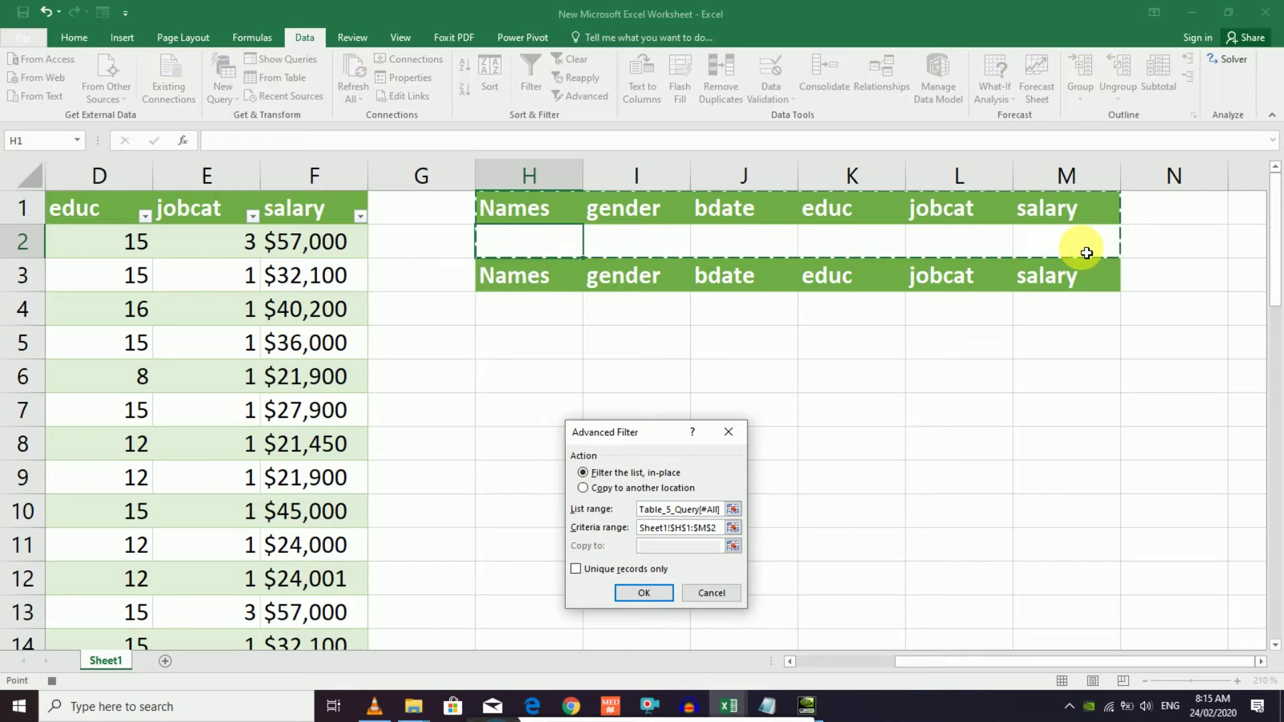
left_click(606, 488)
left_click(659, 546)
mouse_move(519, 279)
left_mouse_down()
mouse_move(1045, 600)
mouse_move(1059, 716)
mouse_move(1064, 585)
left_mouse_up()
left_click_drag(1009, 661, 908, 661)
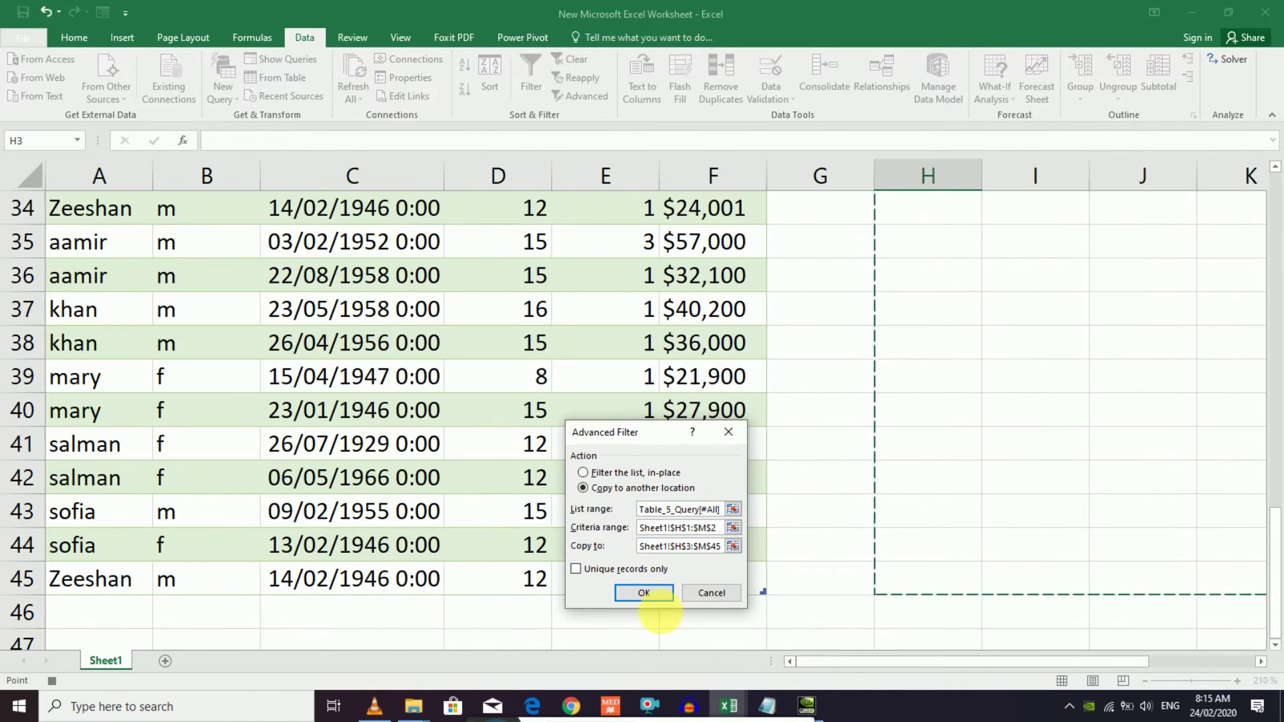
left_click(633, 592)
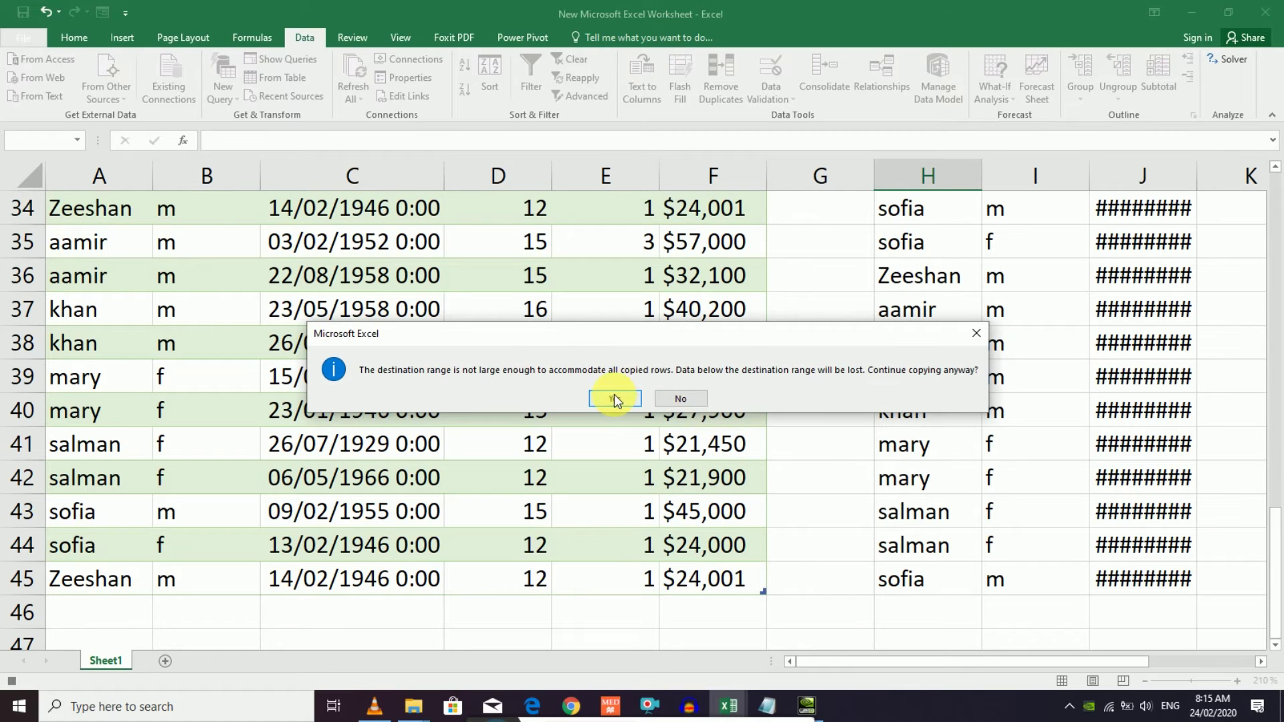
left_click(614, 399)
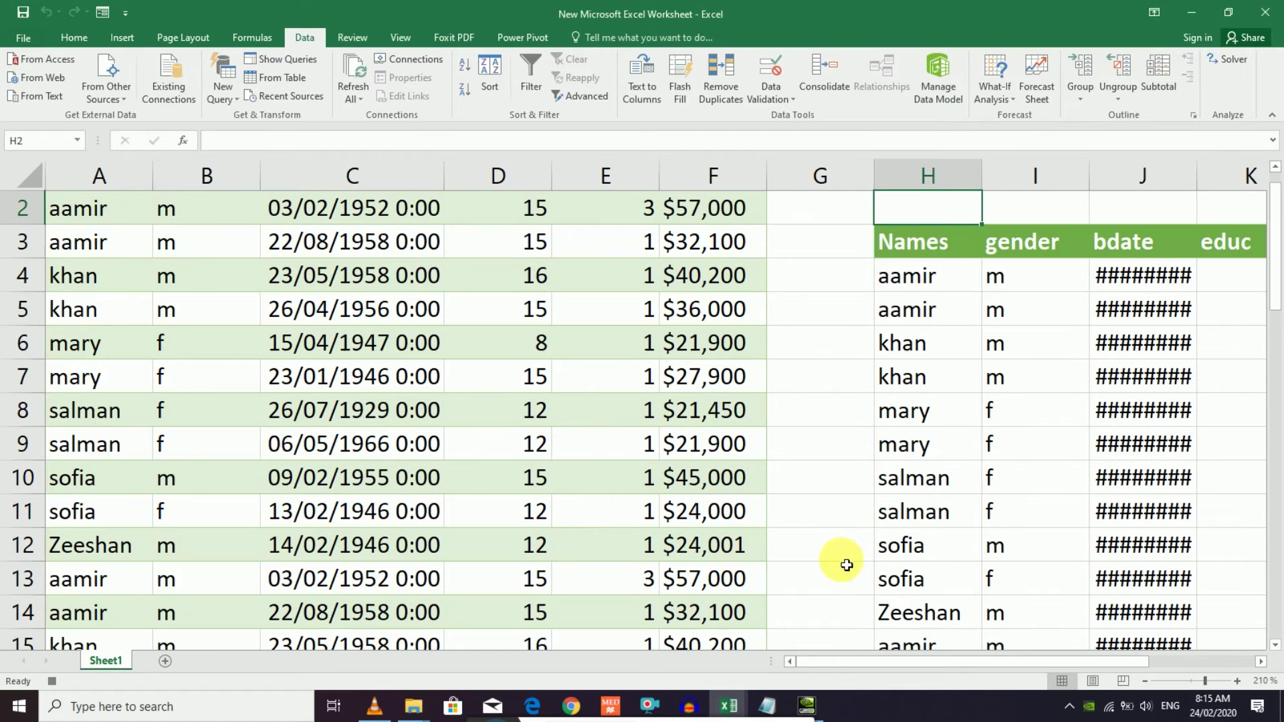
double_click(1198, 176)
left_click(1140, 345)
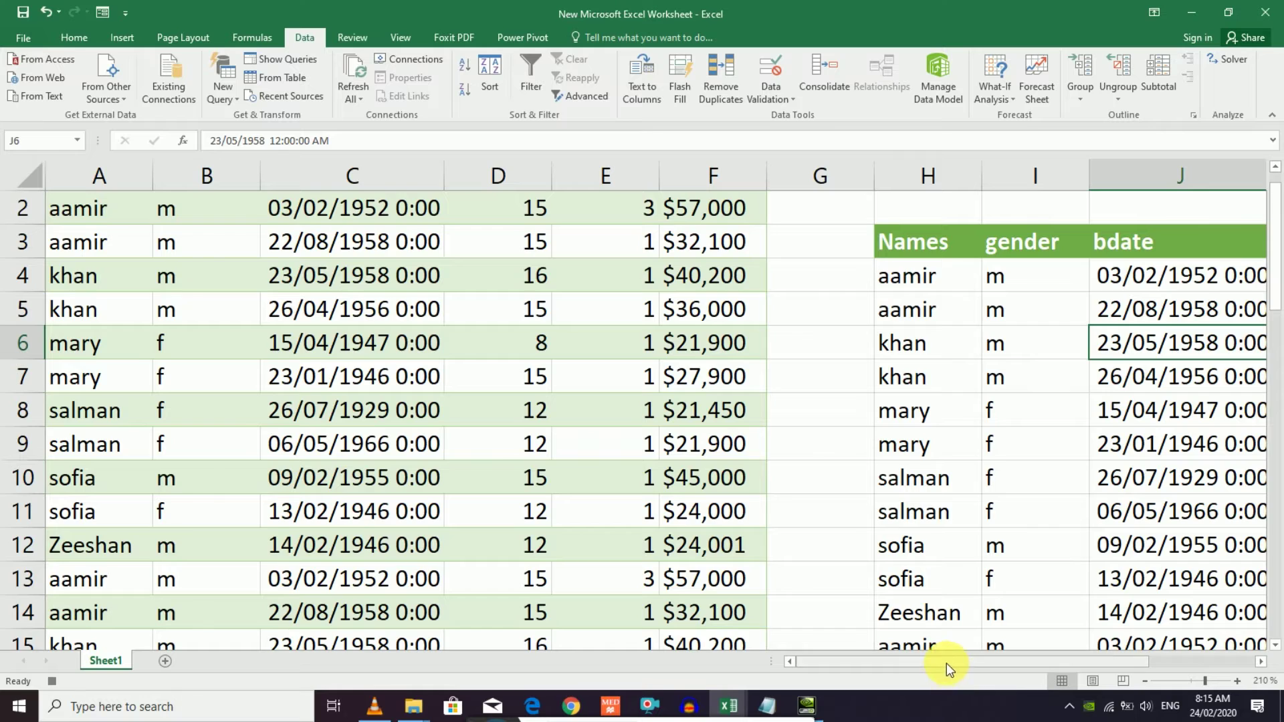
- Autofit column J so the bdate values show in full, then stop the macro recording
left_click_drag(945, 664, 1070, 662)
scroll(798, 411, "up", 1)
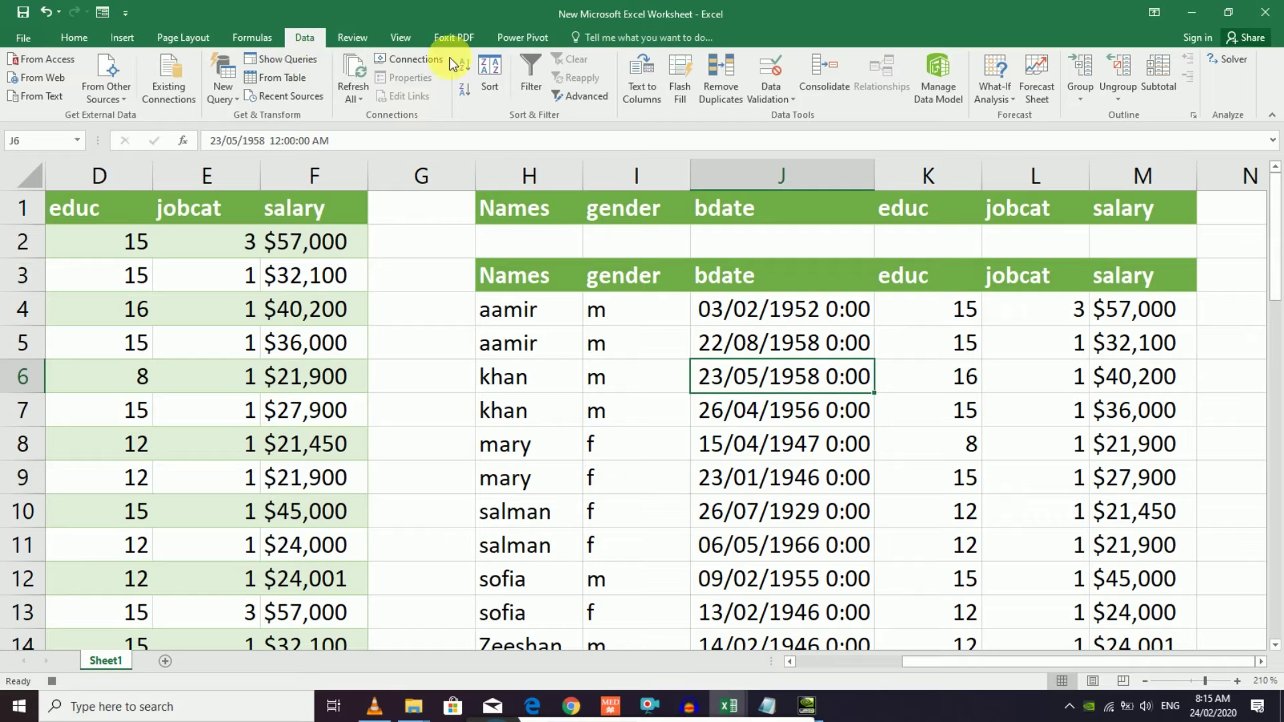
left_click(404, 38)
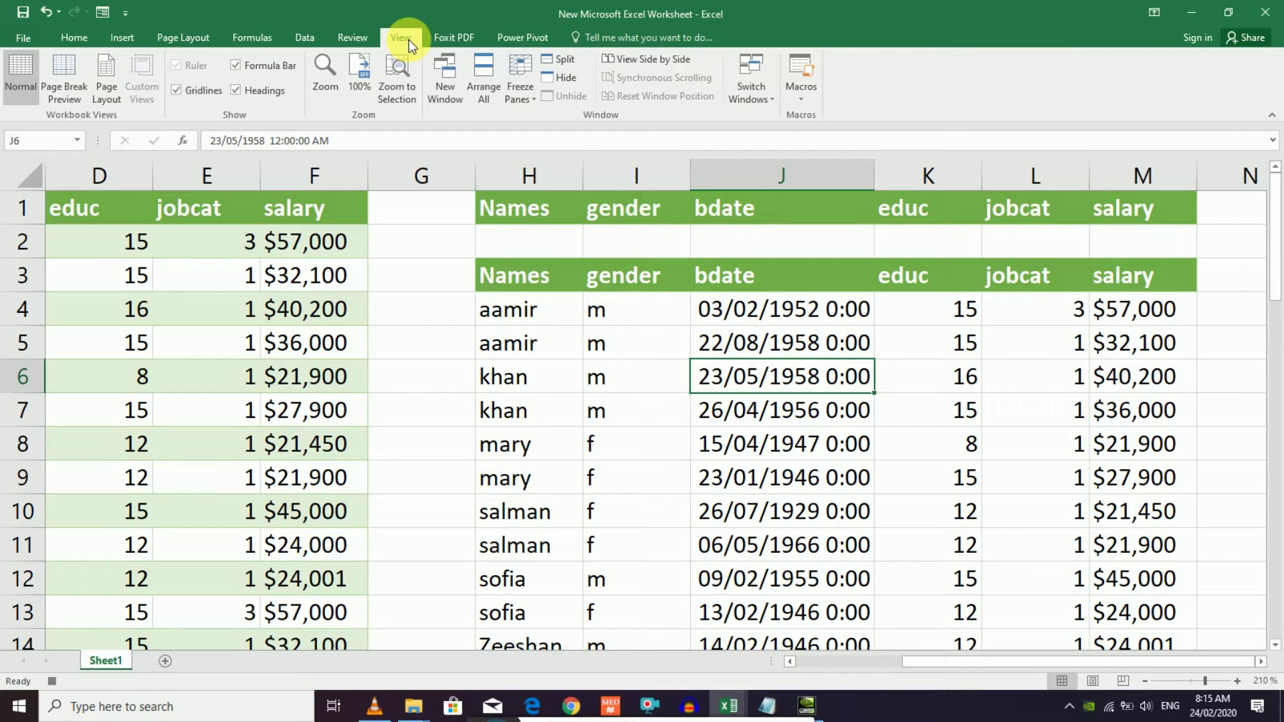
left_click(800, 99)
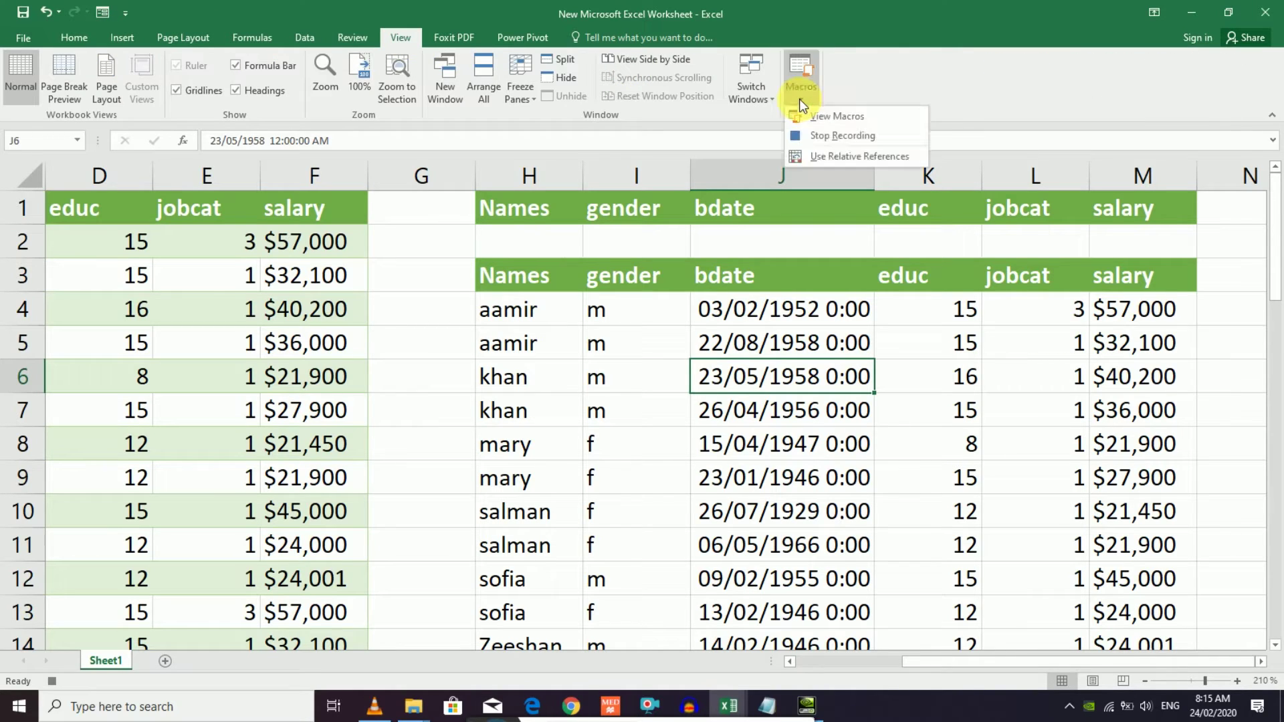
left_click(825, 134)
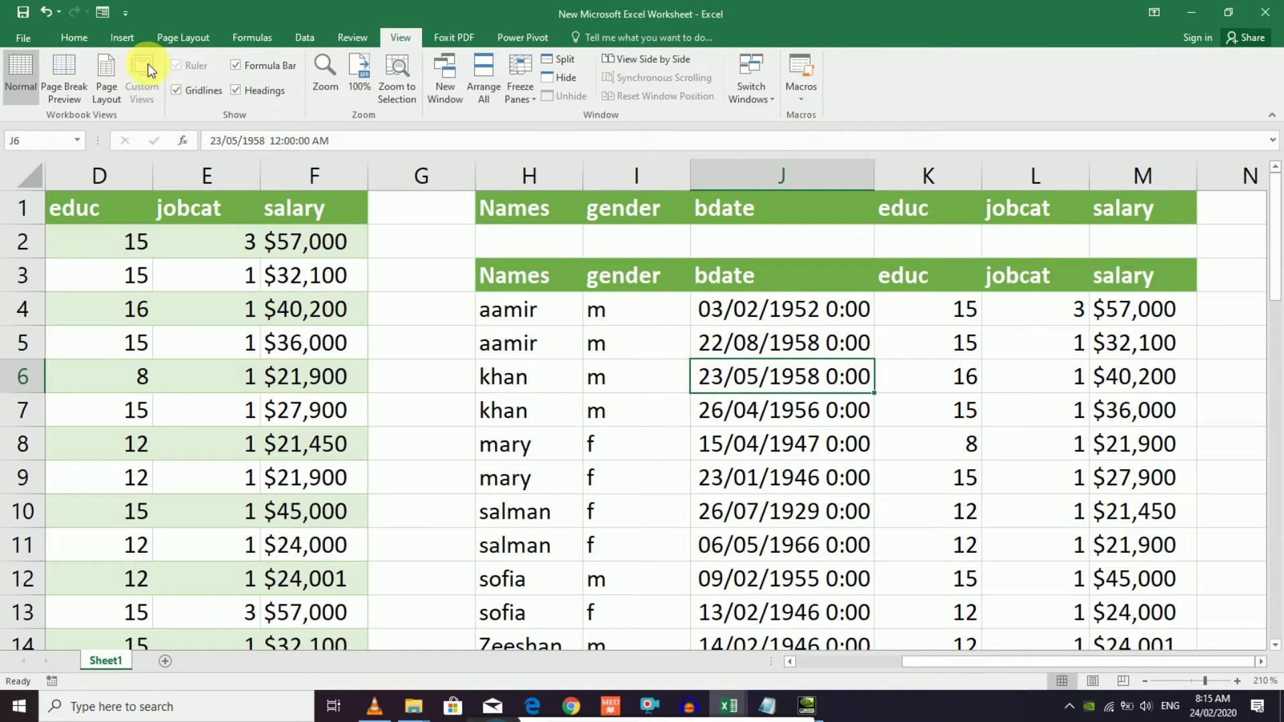
left_click(119, 40)
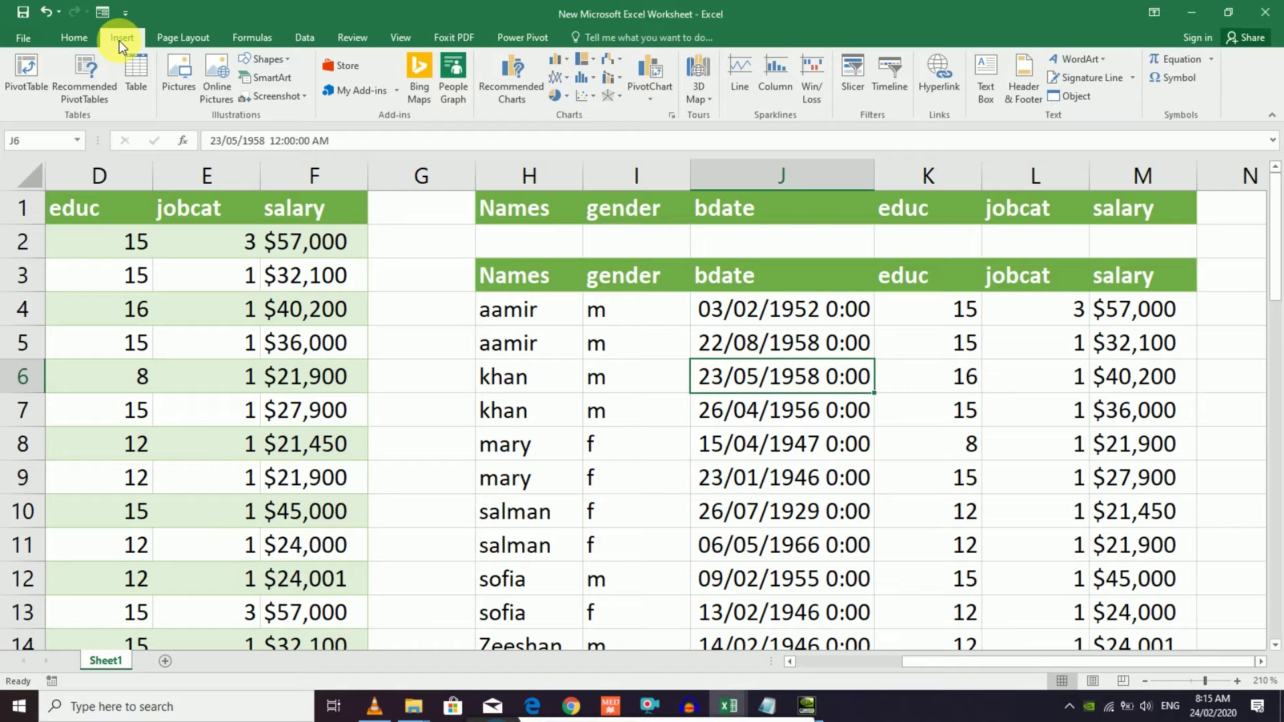
- Draw a rounded rectangle shape over cells G1:G2
left_click(68, 39)
left_click(124, 41)
left_click(274, 59)
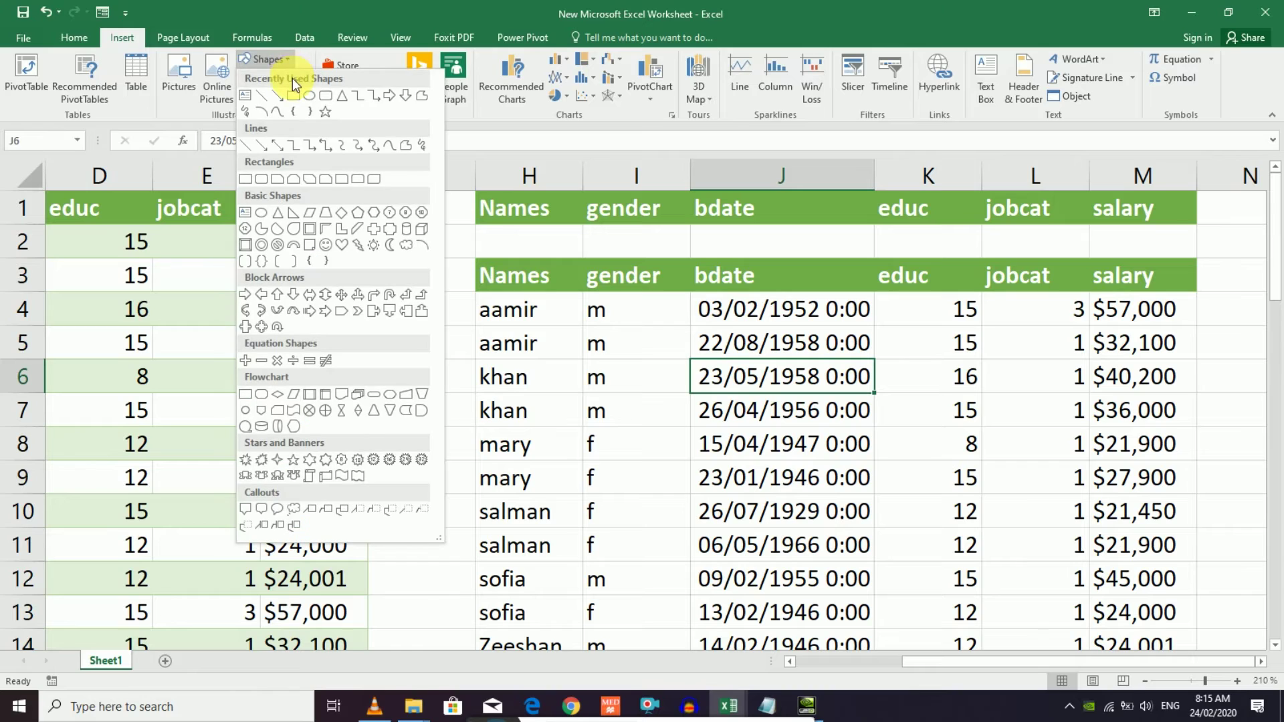
left_click(328, 98)
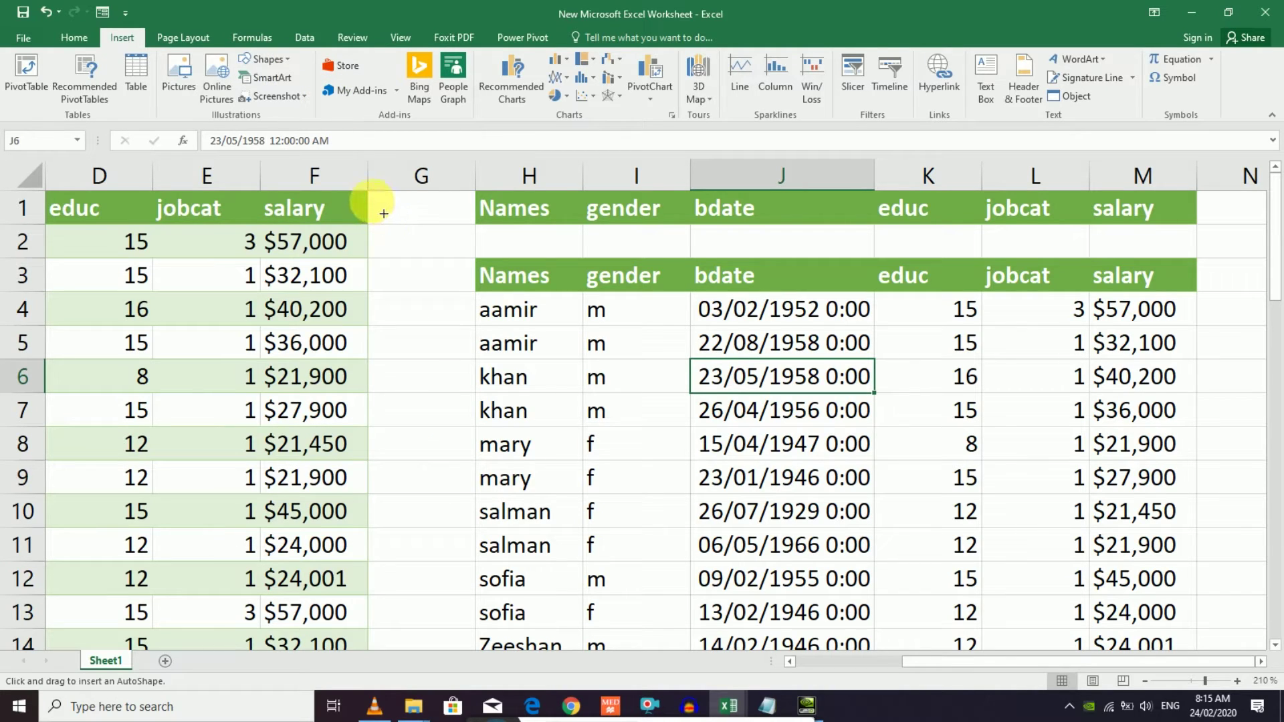
left_click_drag(372, 201, 466, 252)
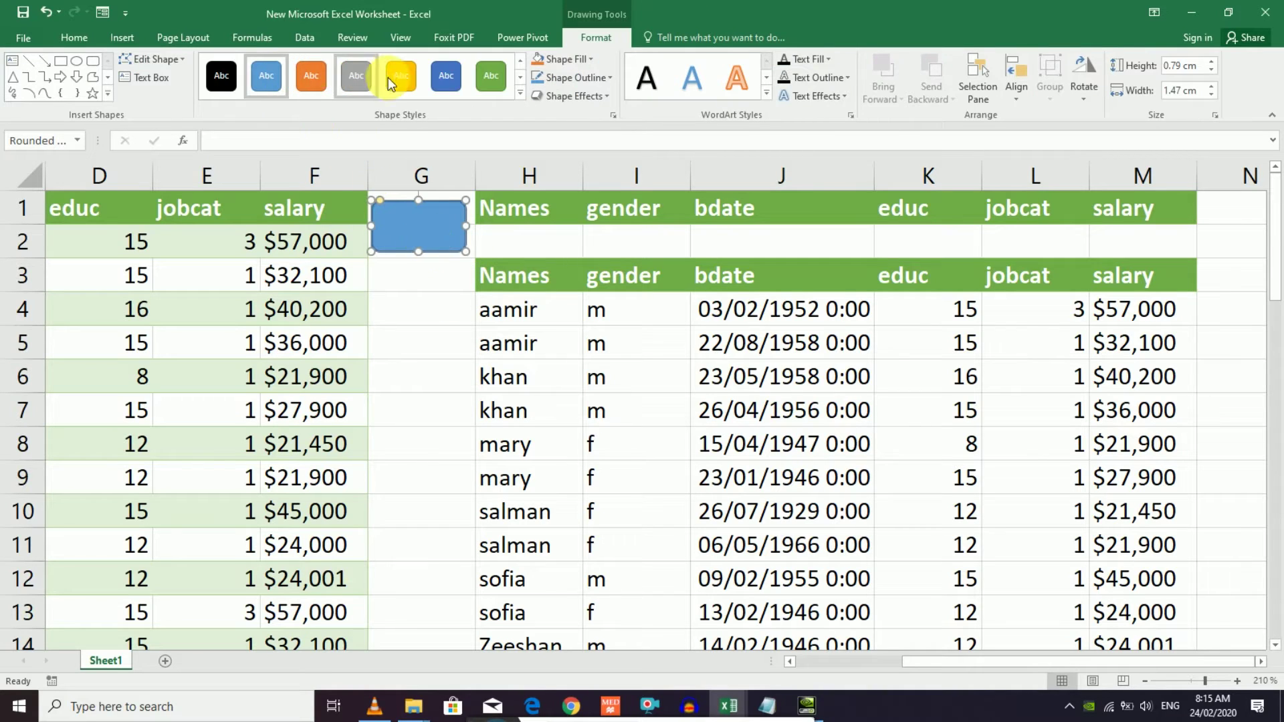
- Make the shape yellow, label it Search, and widen it to fit the text
left_click(389, 77)
right_click(433, 240)
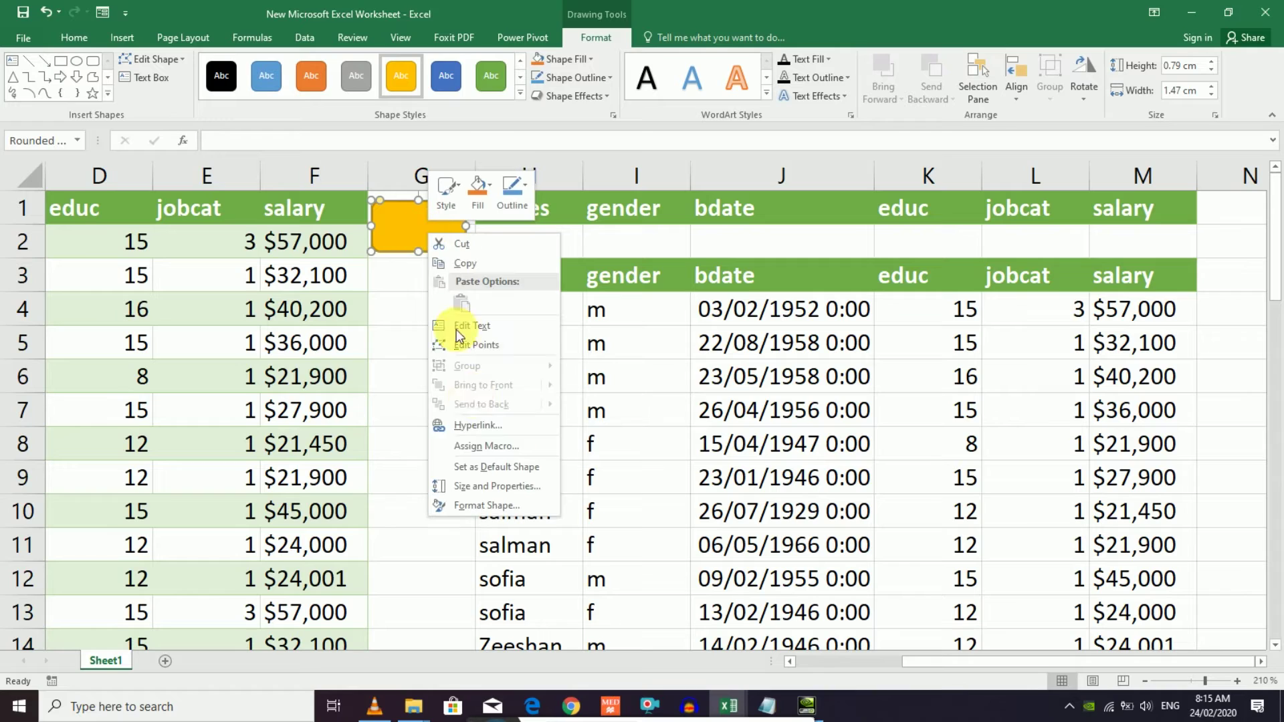
left_click(486, 328)
type("Searc")
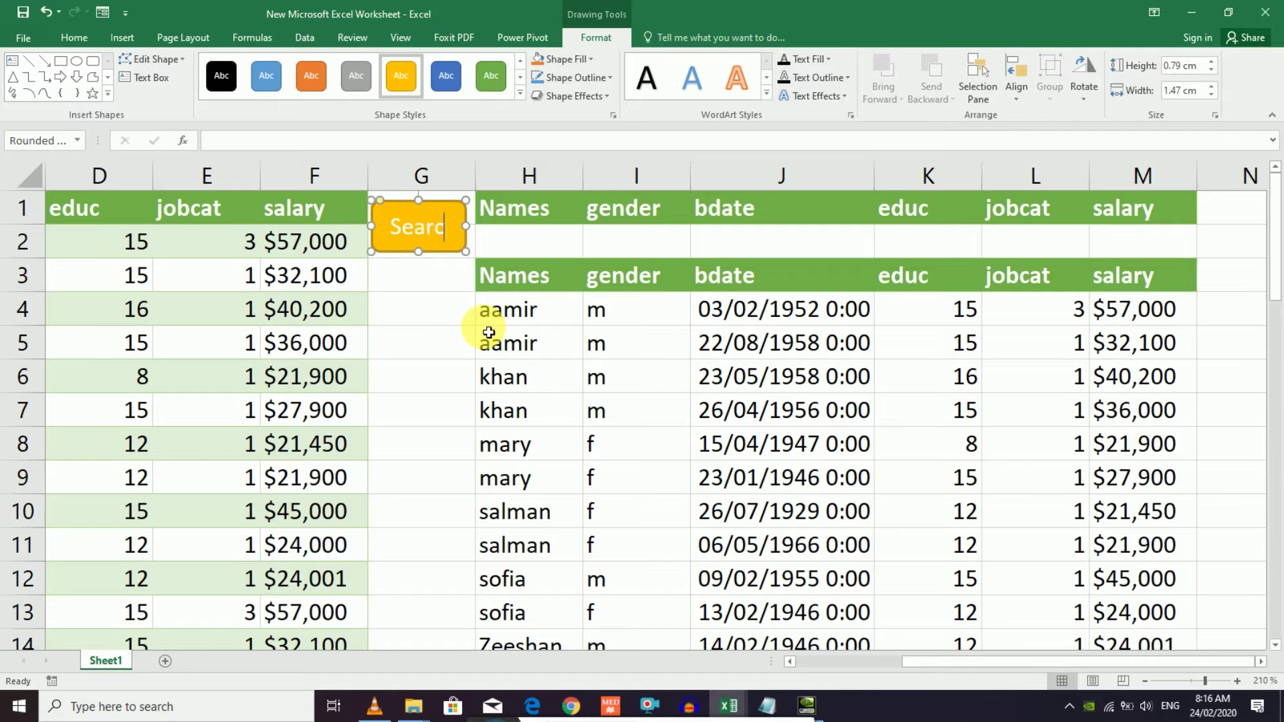
left_click(446, 235)
mouse_move(468, 227)
left_mouse_down()
mouse_move(489, 228)
mouse_move(473, 232)
left_mouse_up()
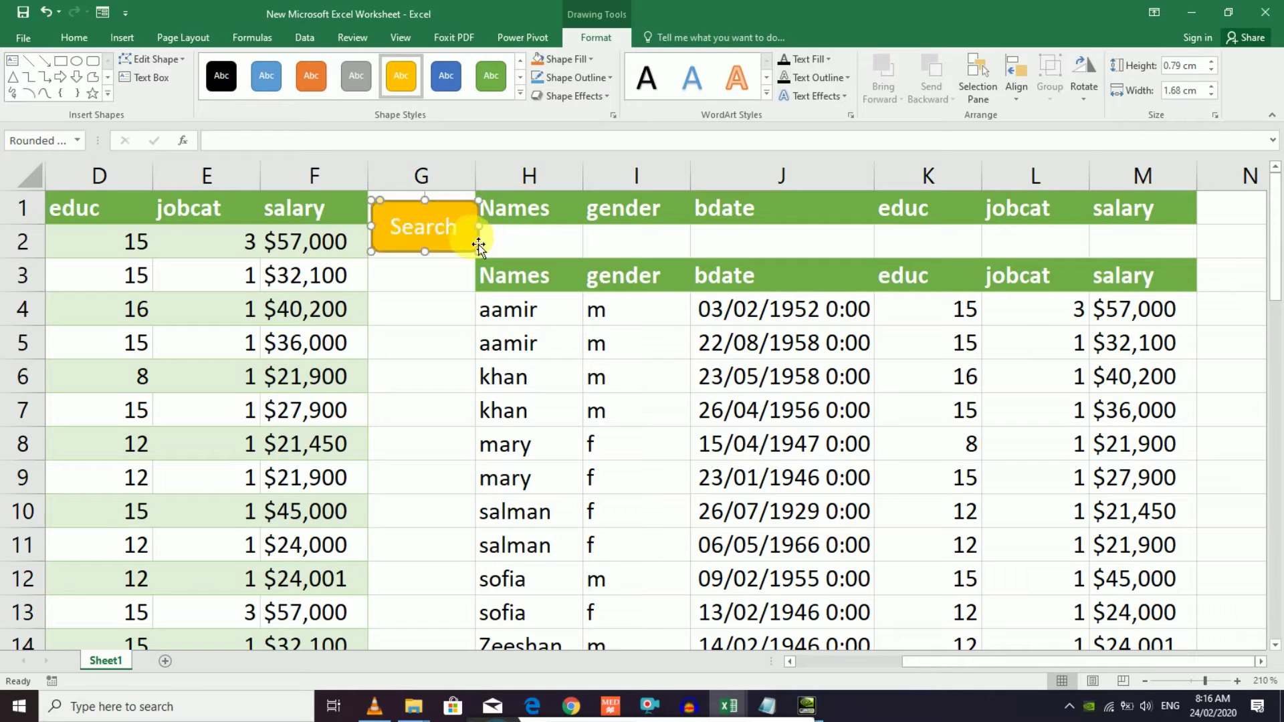
left_click(446, 280)
left_click(430, 231)
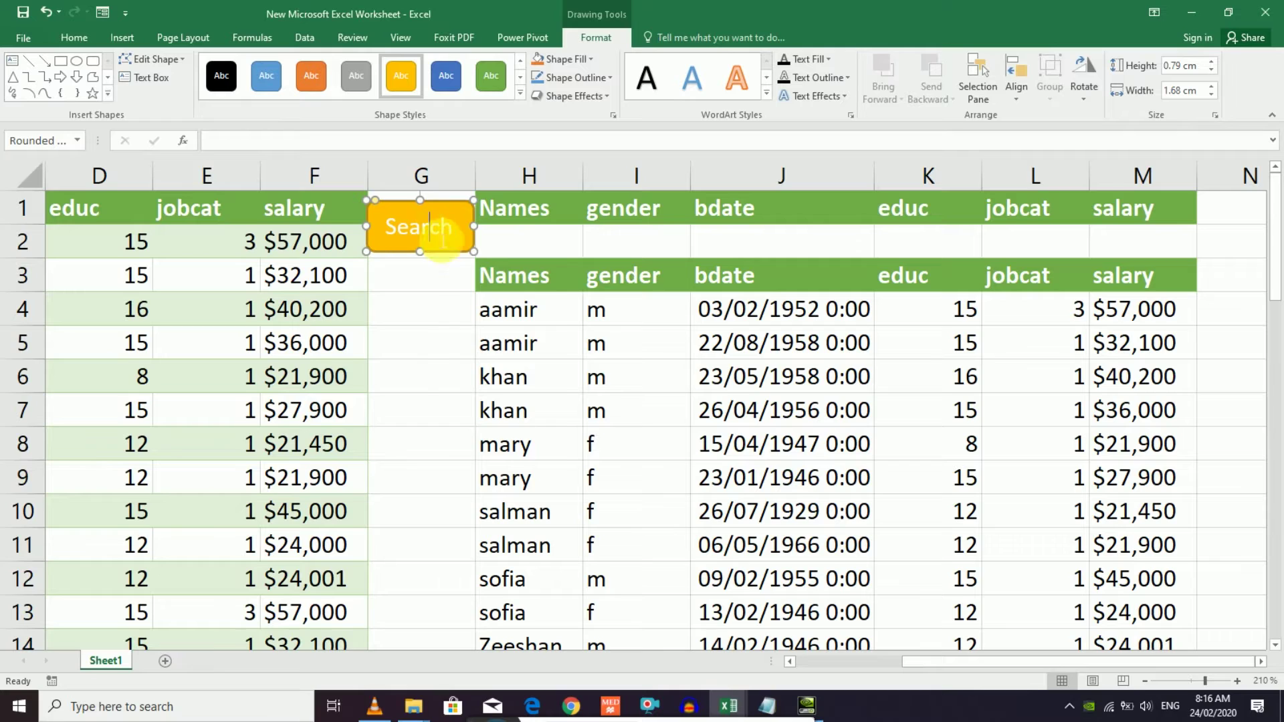
- Assign Macro2 to the Search shape
right_click(432, 227)
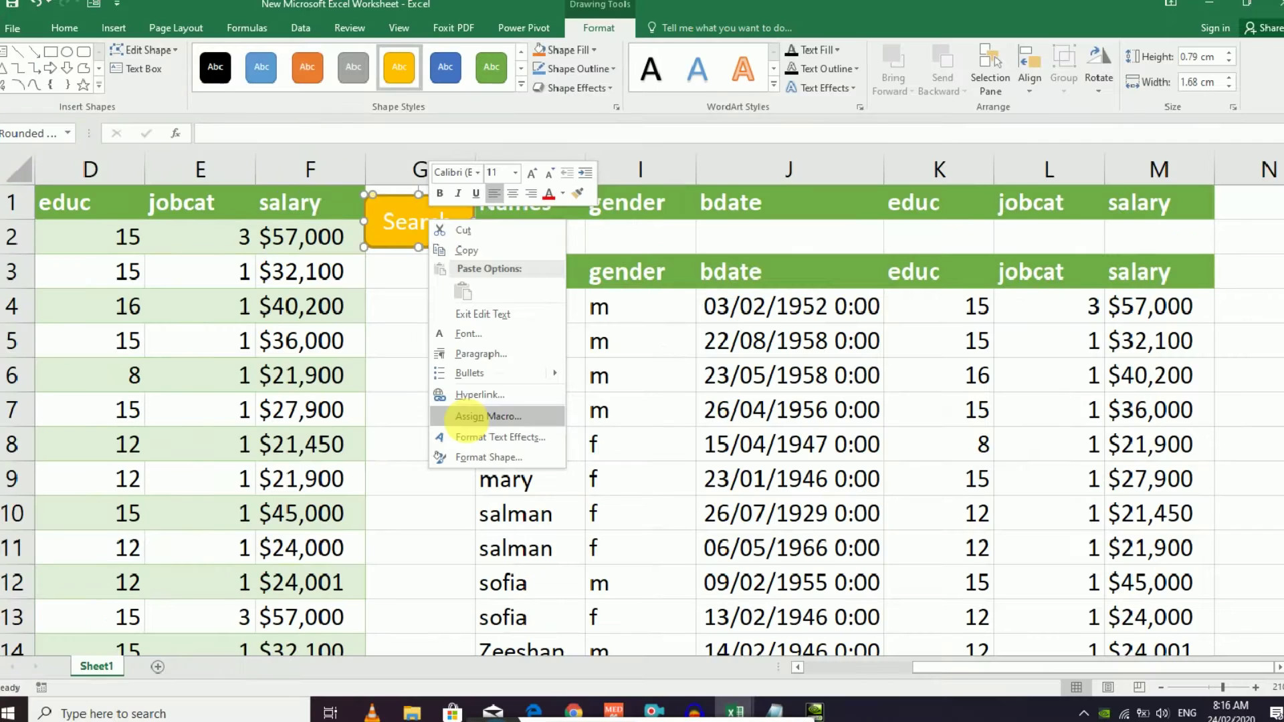
left_click(468, 417)
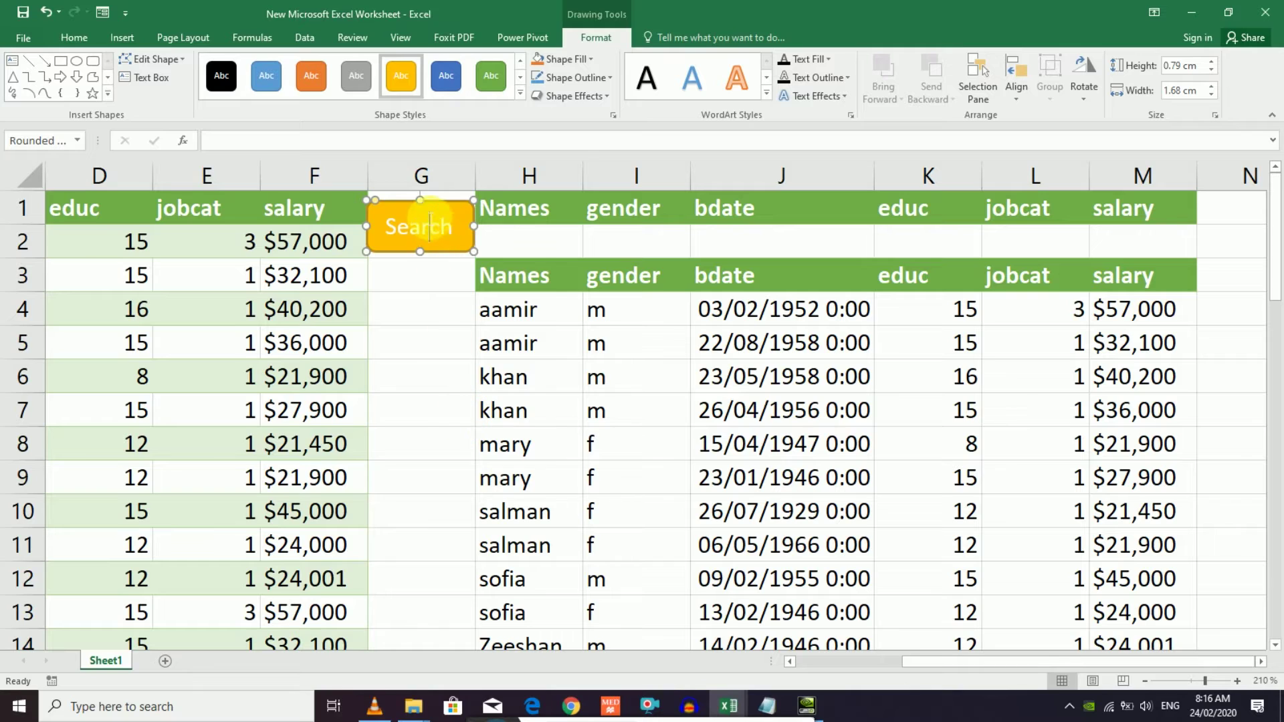
right_click(424, 216)
left_click(457, 404)
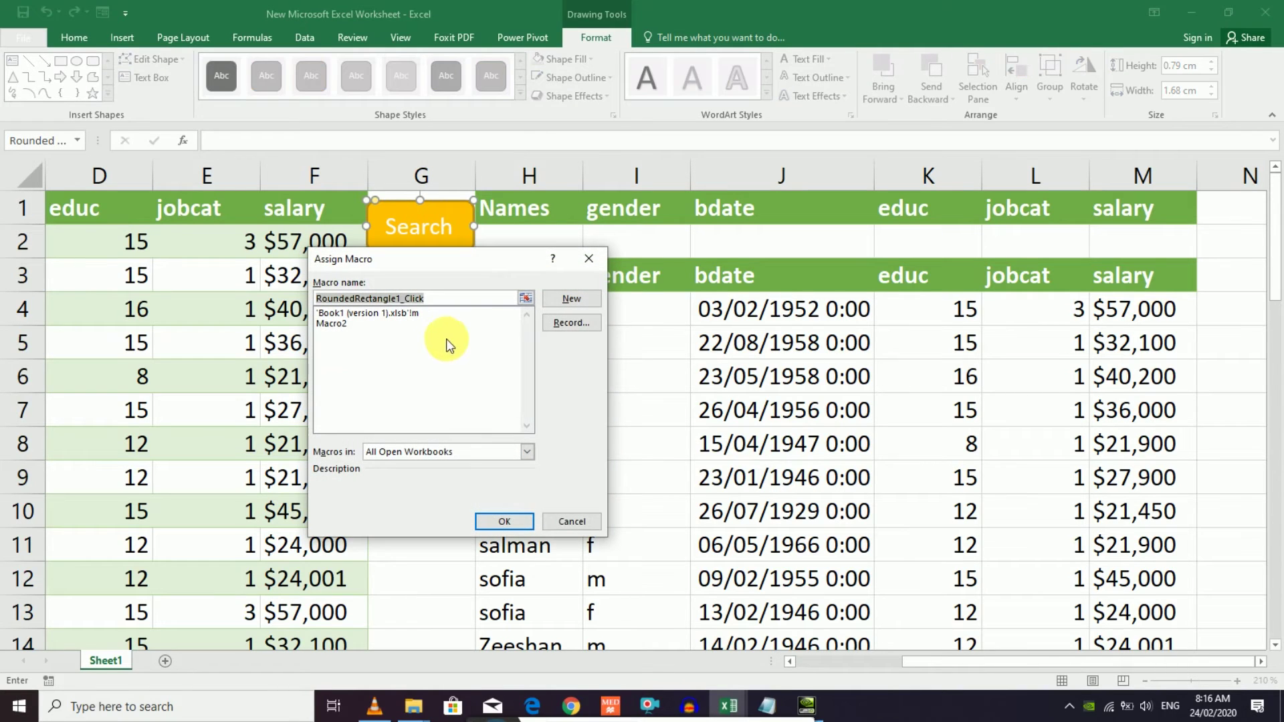
left_click(338, 325)
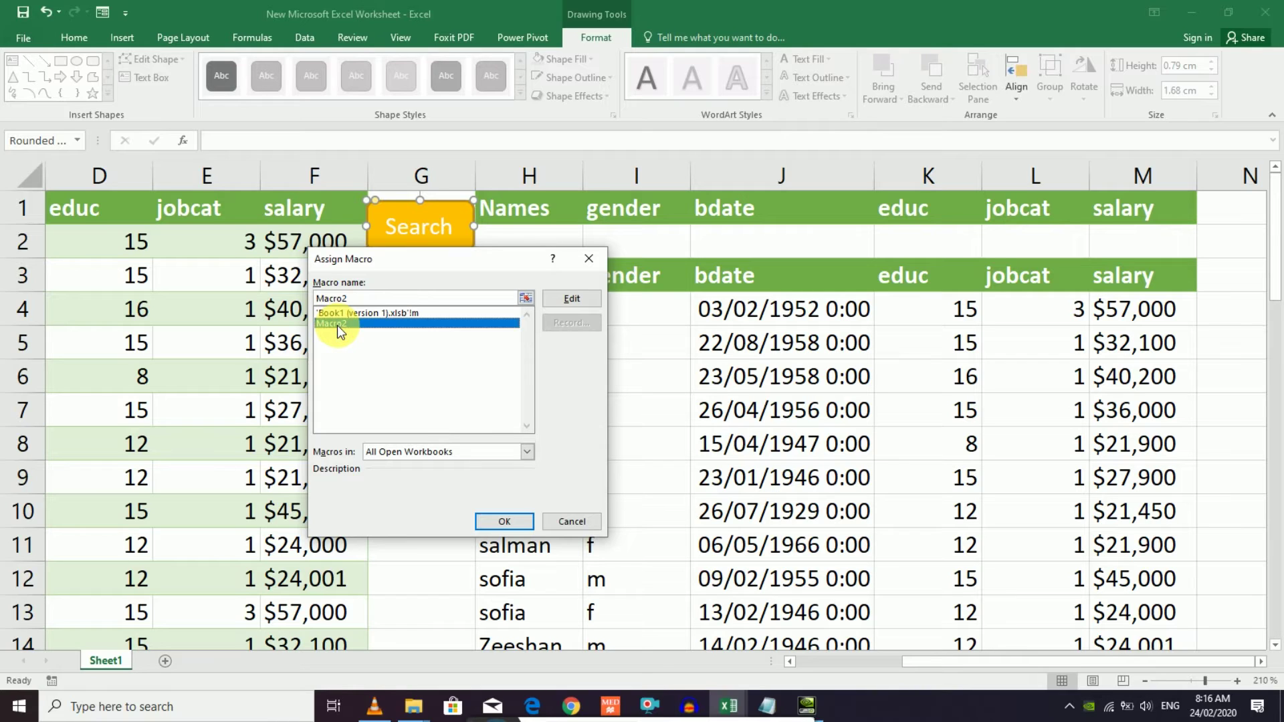
left_click(512, 532)
- Deselect the shape and move to the Names and gender criterion cells H2 and I2
left_click(418, 280)
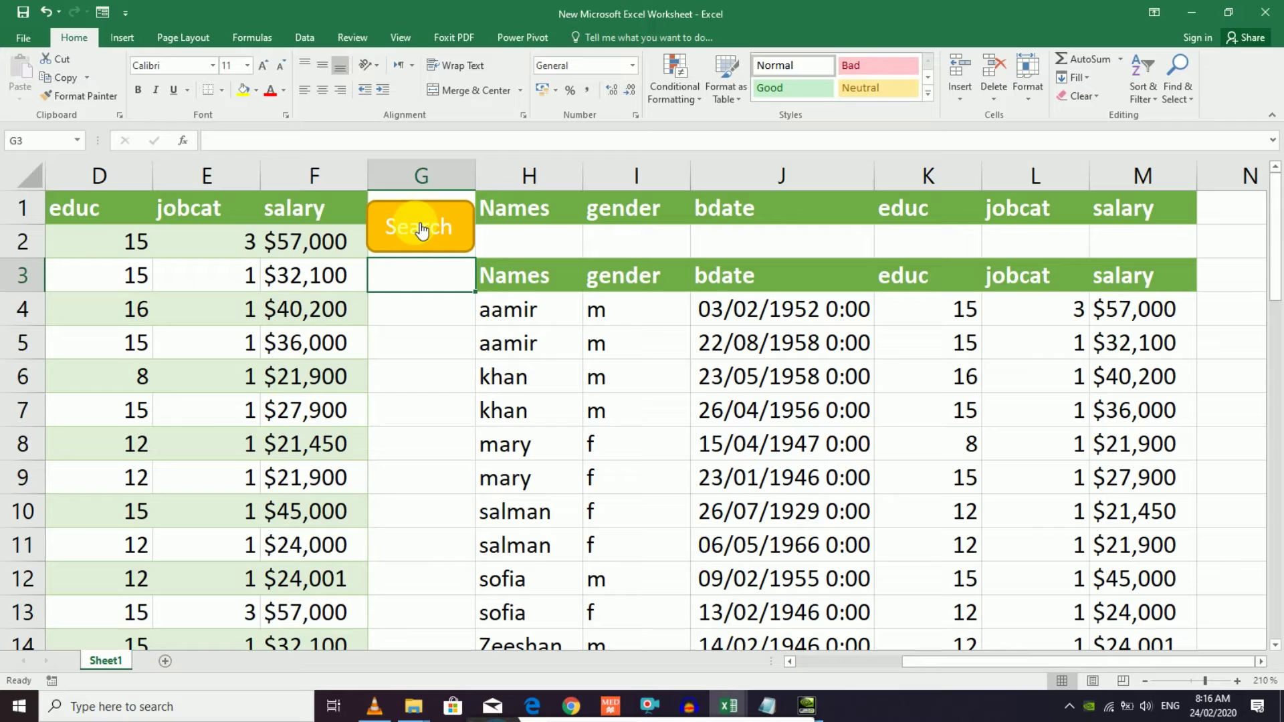
left_click(544, 251)
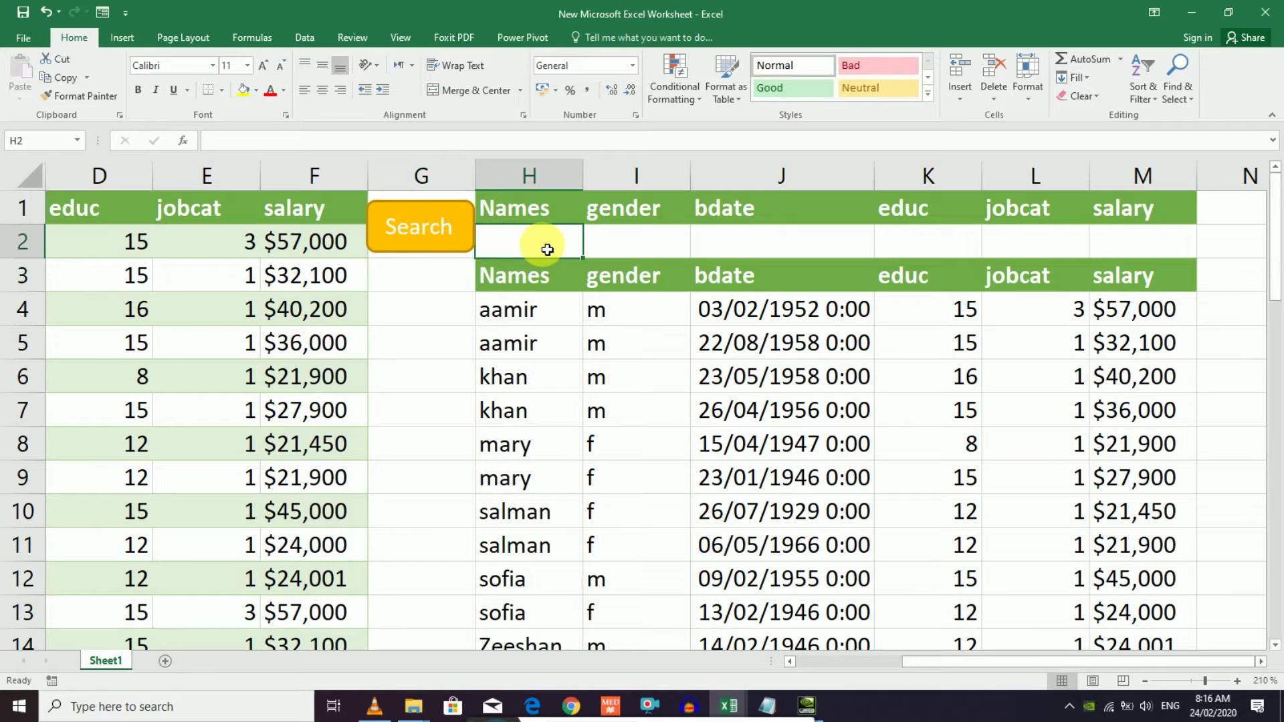
left_click(631, 247)
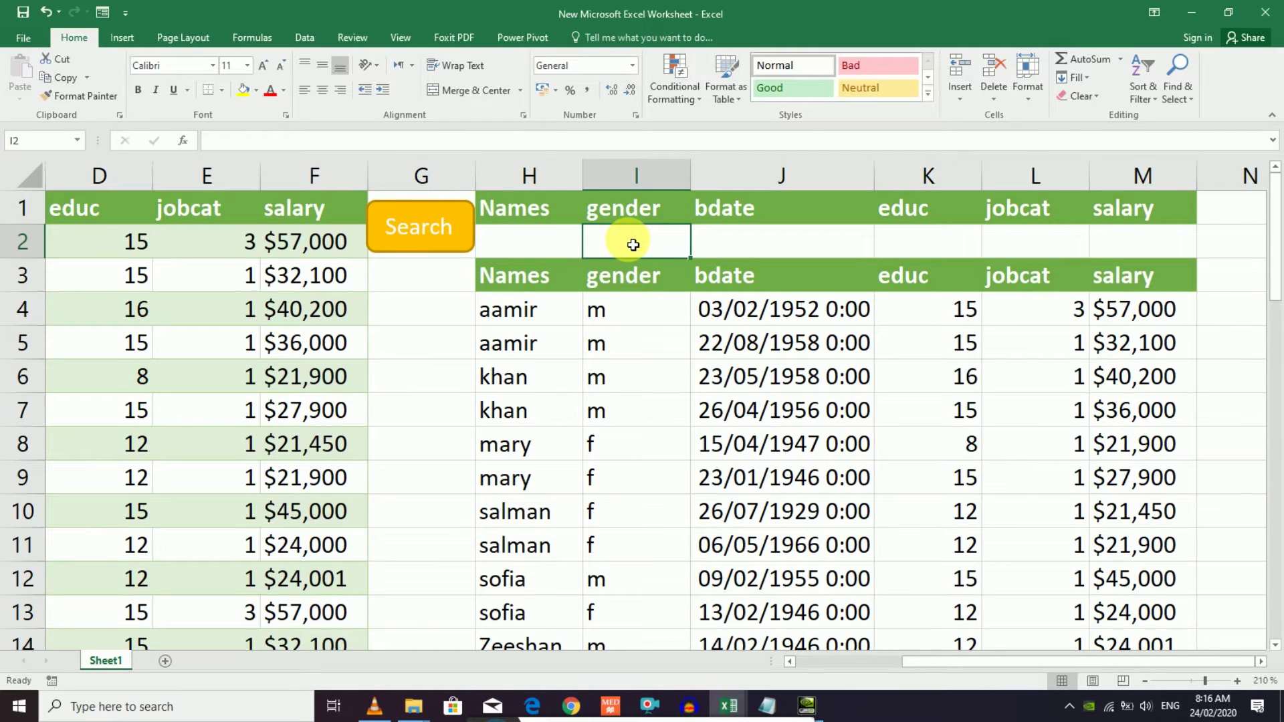
- Enter m as the gender criterion in I2 and run Search
type("m")
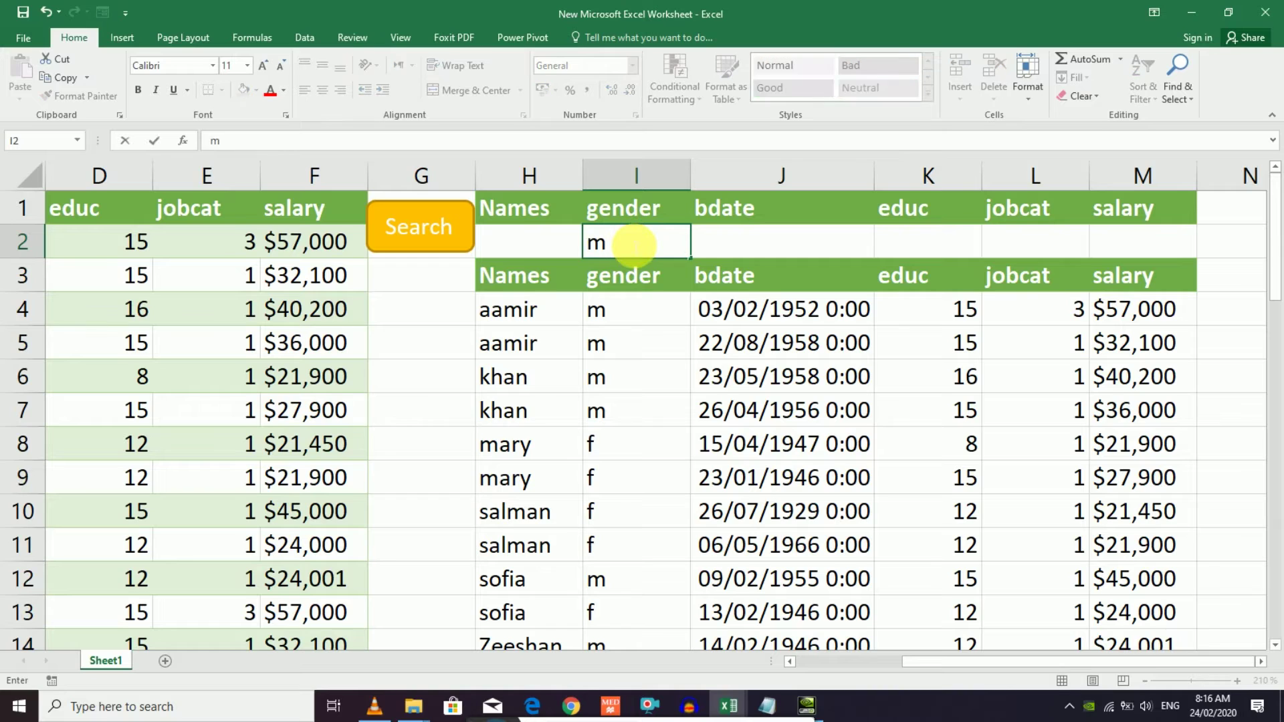
left_click(418, 229)
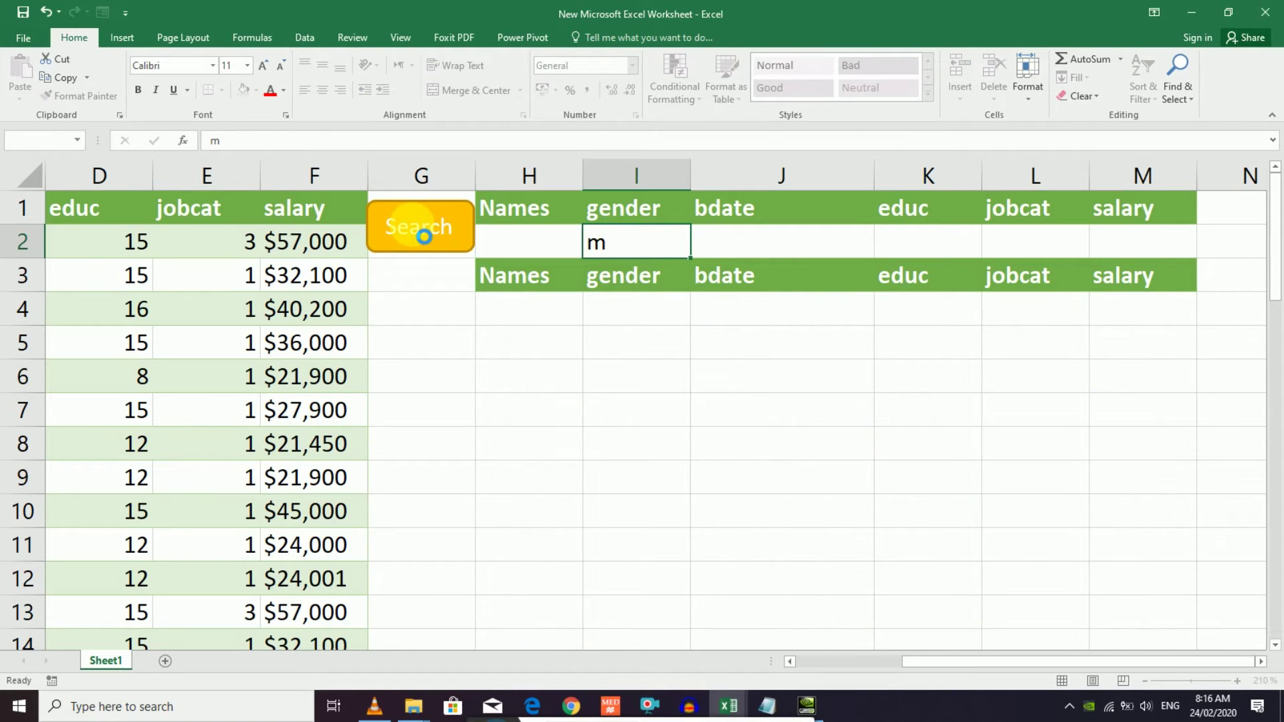
mouse_move(1274, 200)
left_mouse_down()
mouse_move(1277, 341)
mouse_move(1277, 210)
mouse_move(1275, 252)
left_mouse_up()
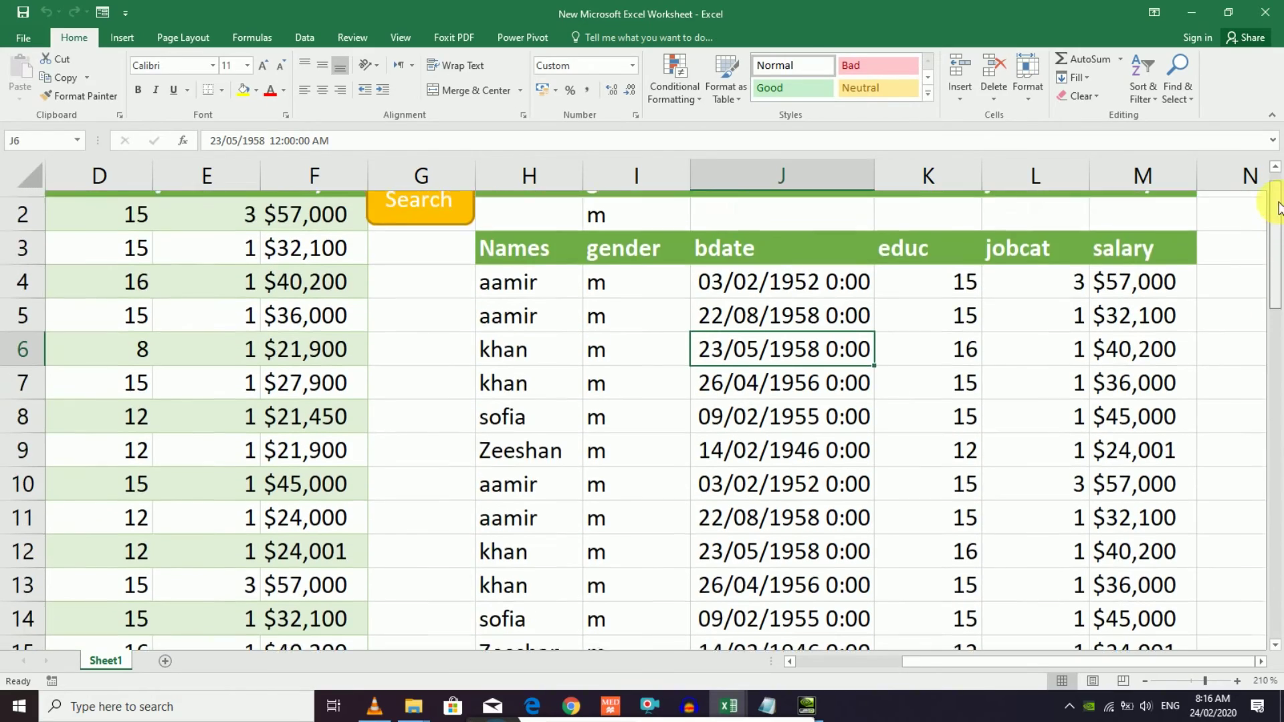
- Change the gender criterion in I2 to f and run Search again
left_click(635, 217)
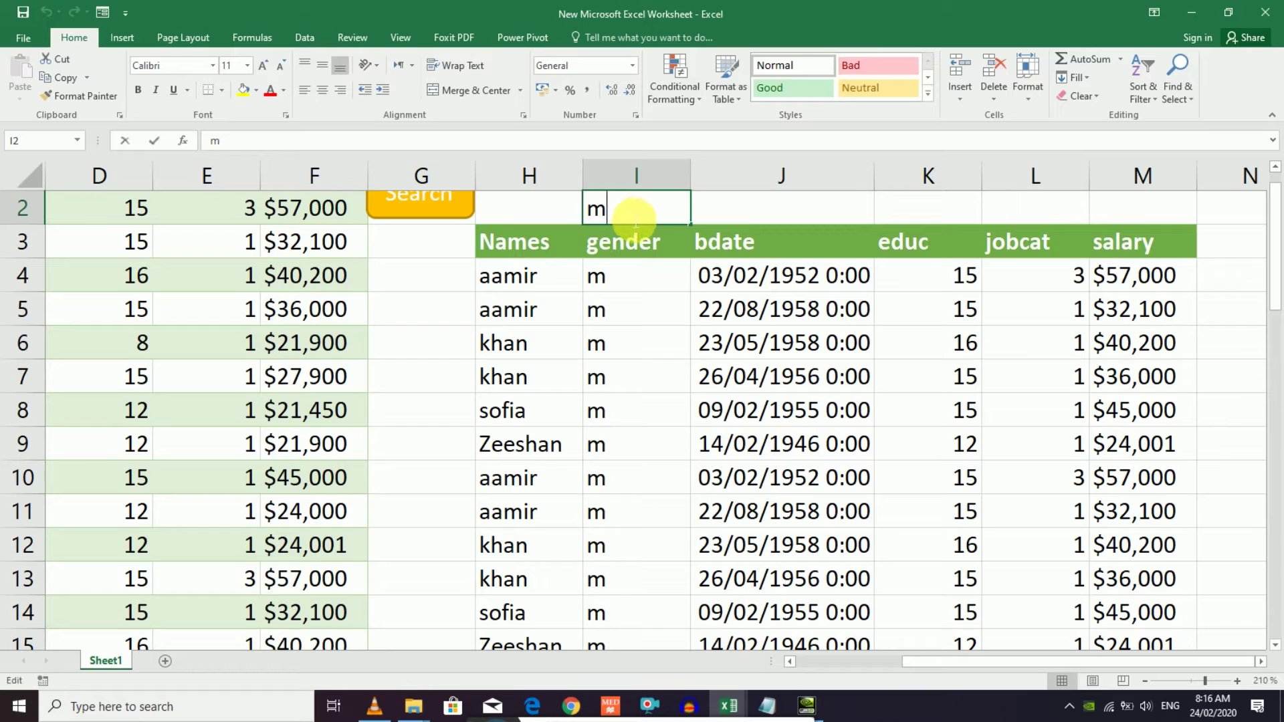
double_click(636, 221)
double_click(595, 209)
key("BackSpace")
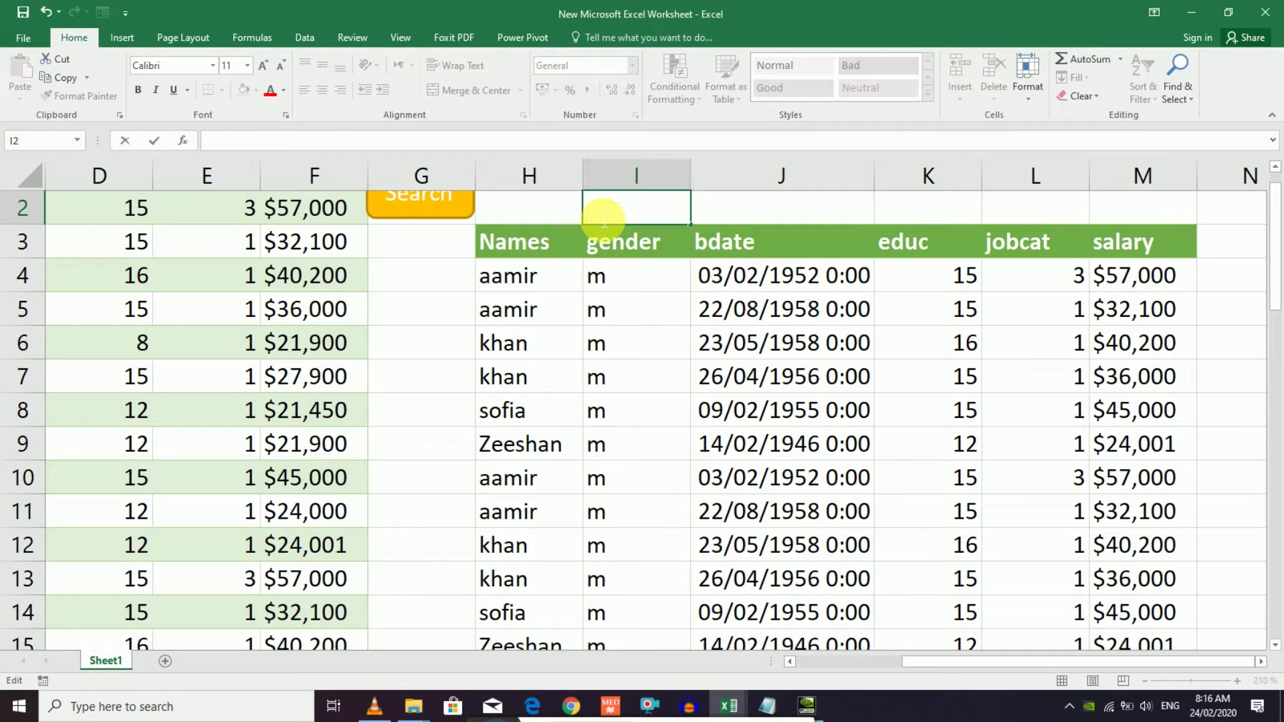
type("f")
left_click(459, 215)
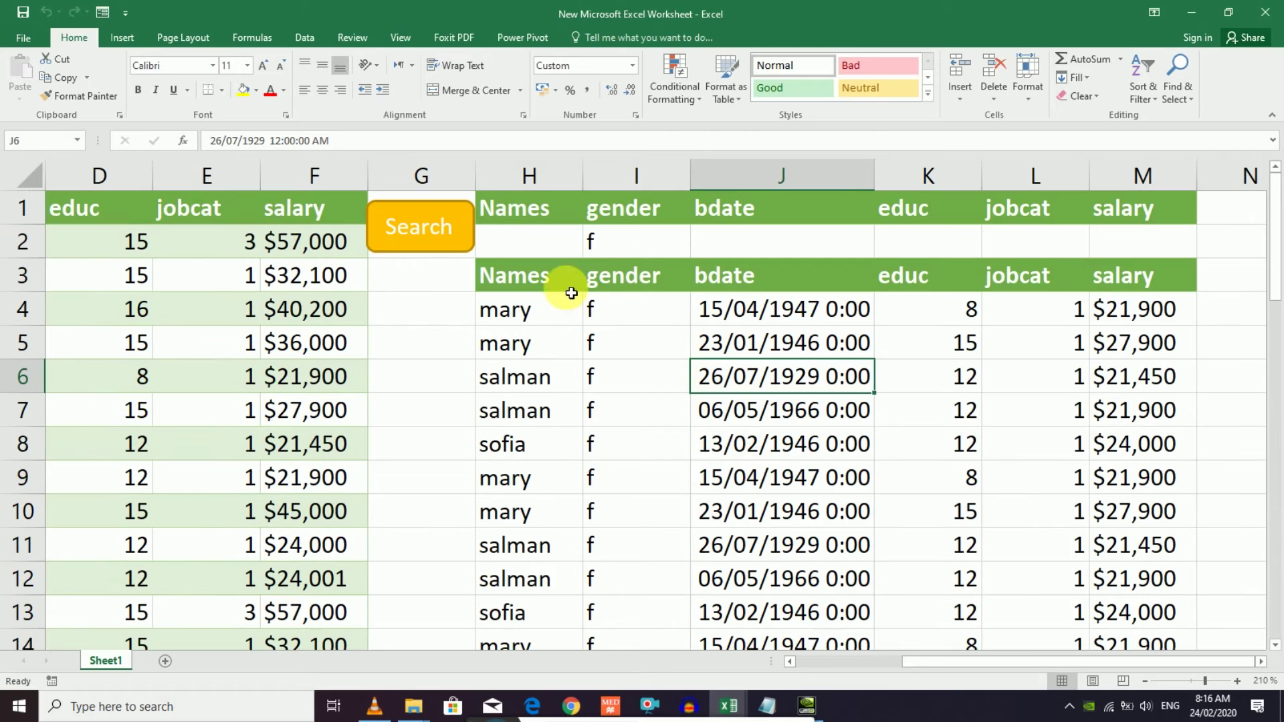
- Clear the gender criterion from I2 and select the educ criterion cell K2
left_click(640, 248)
double_click(640, 248)
key("BackSpace")
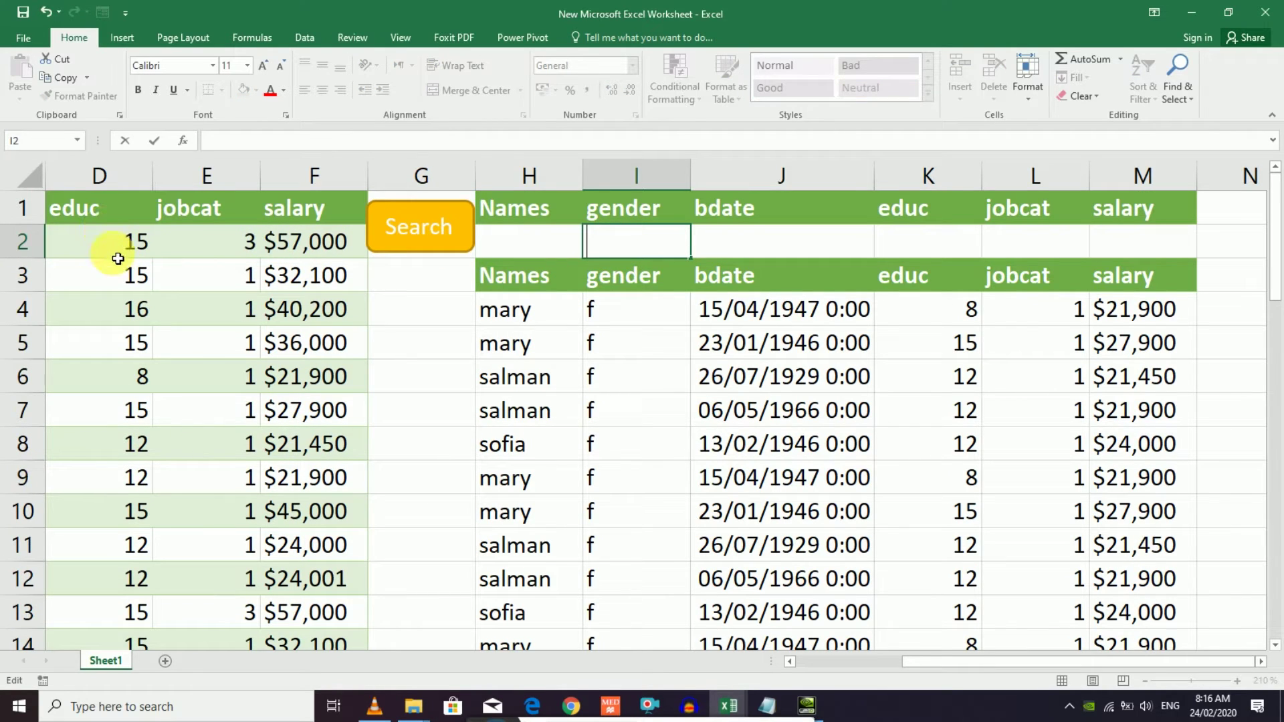
scroll(127, 514, "down", 6)
scroll(127, 515, "up", 4)
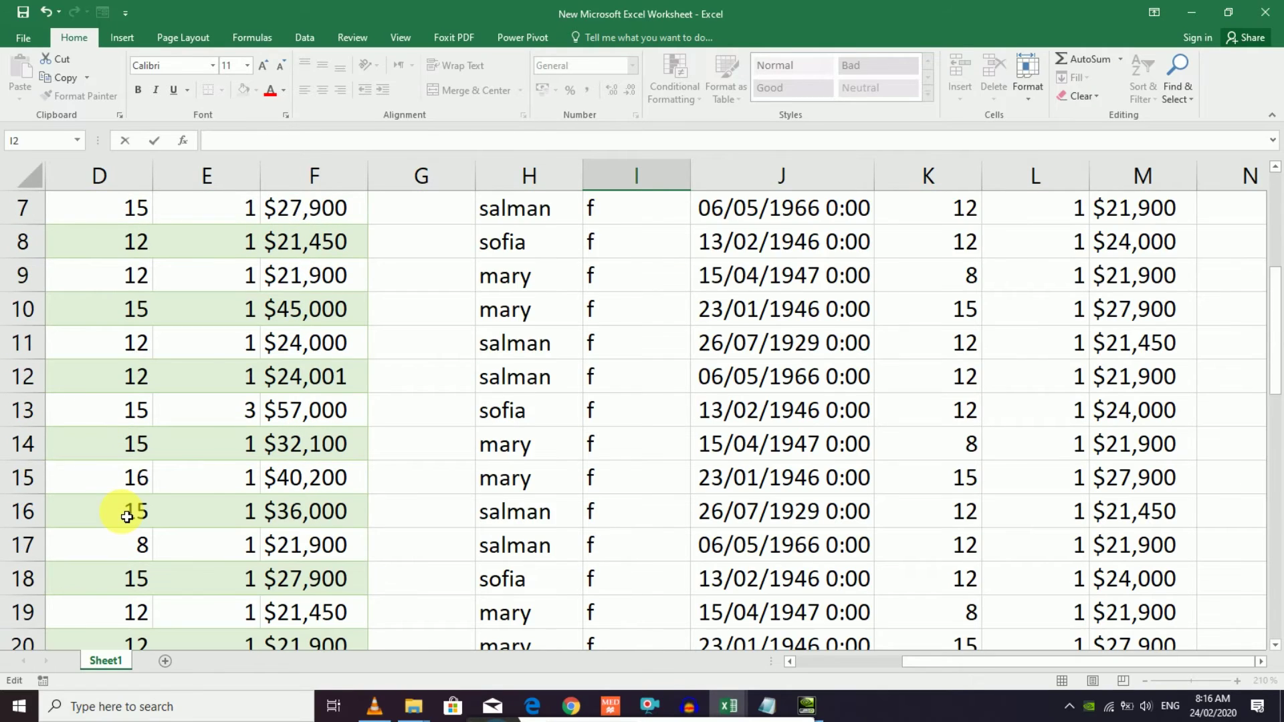
scroll(127, 517, "up", 2)
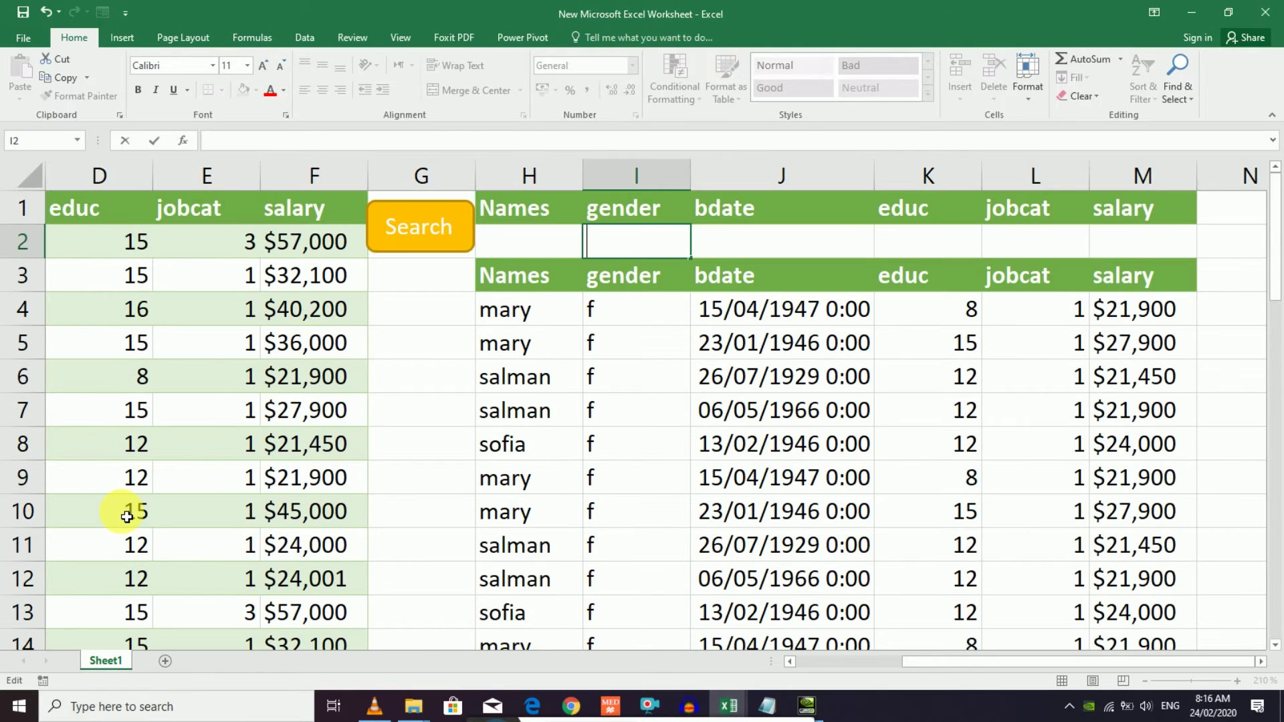
left_click(936, 249)
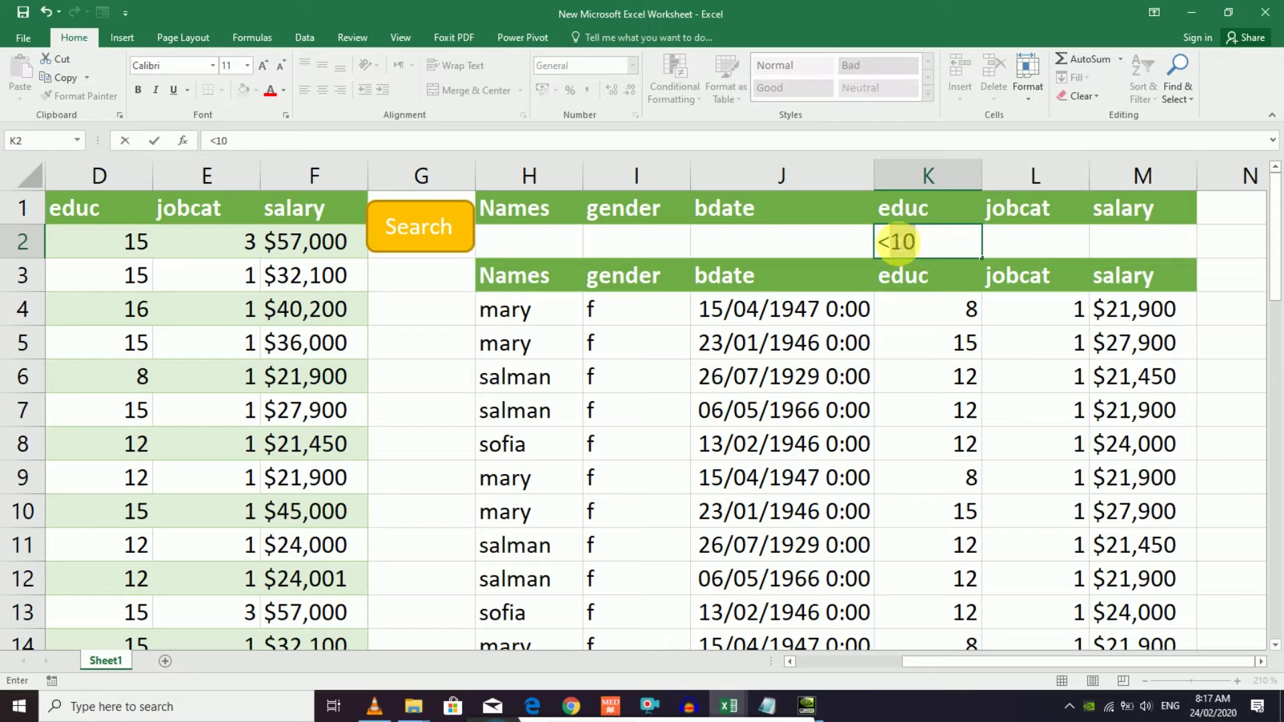
- Search for employees with educ <10 and review the four results in K4:K7
double_click(899, 242)
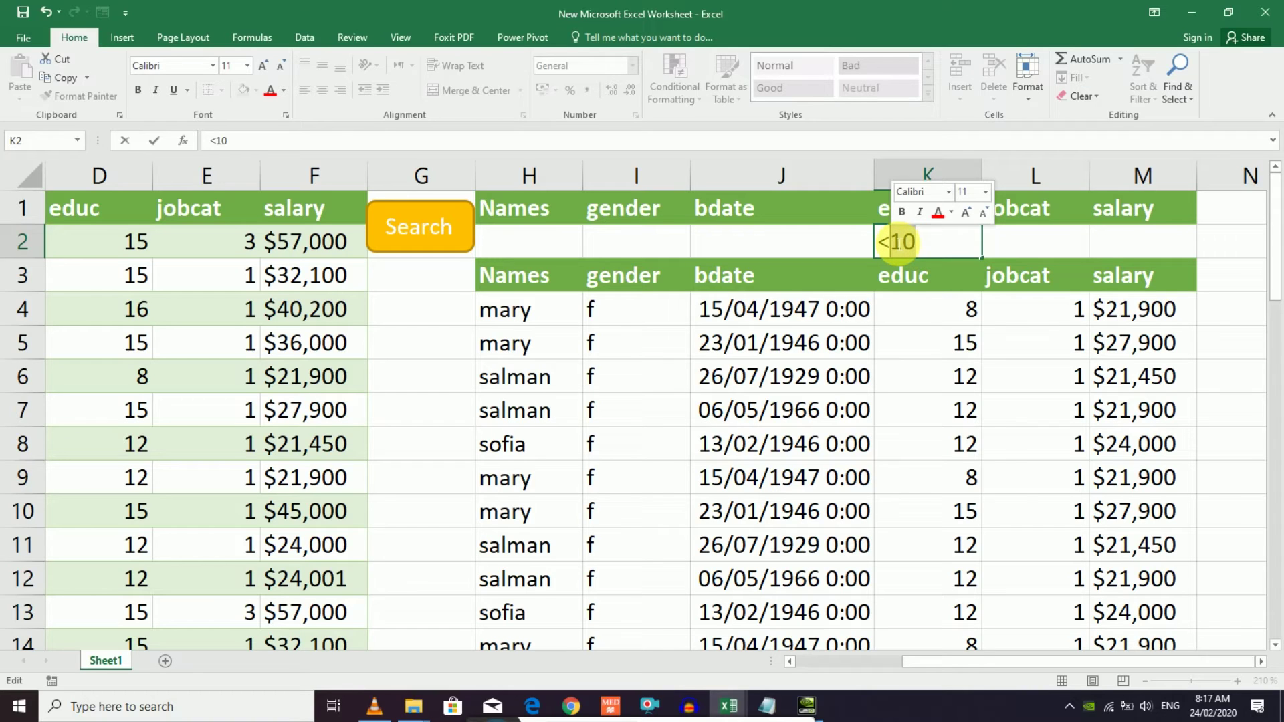
left_click(416, 227)
left_click_drag(954, 313, 958, 418)
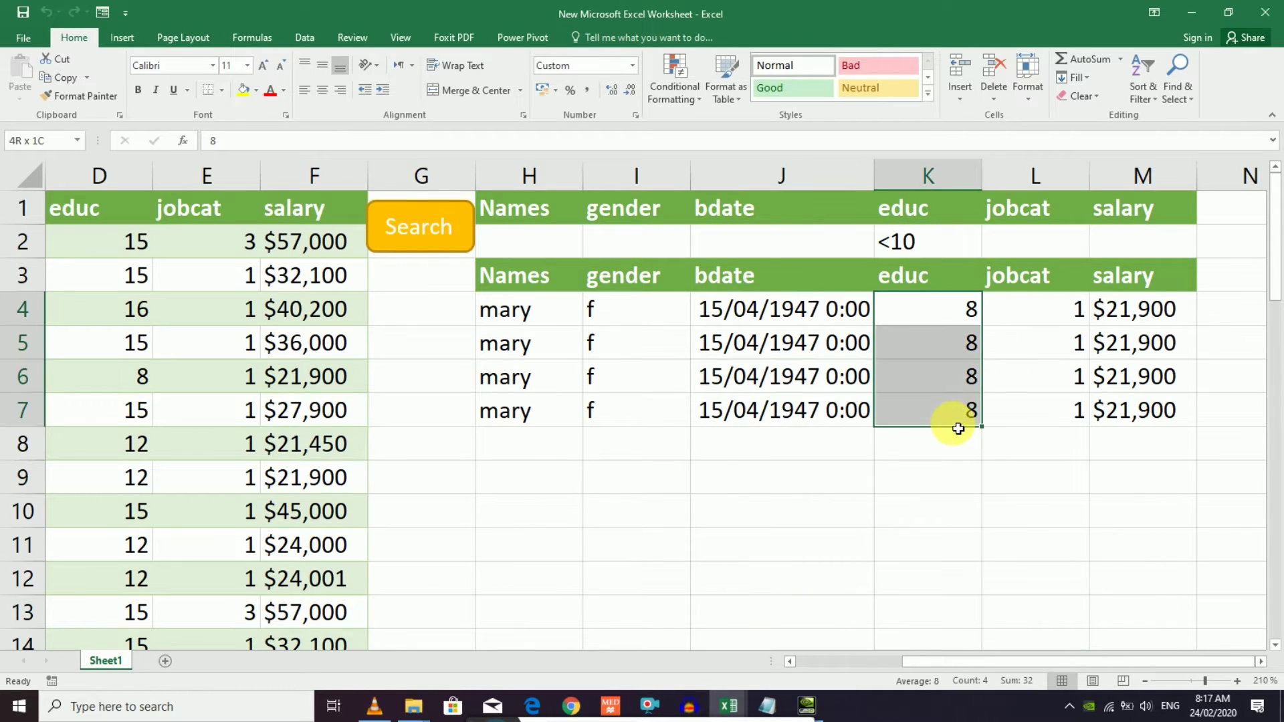
left_click(825, 444)
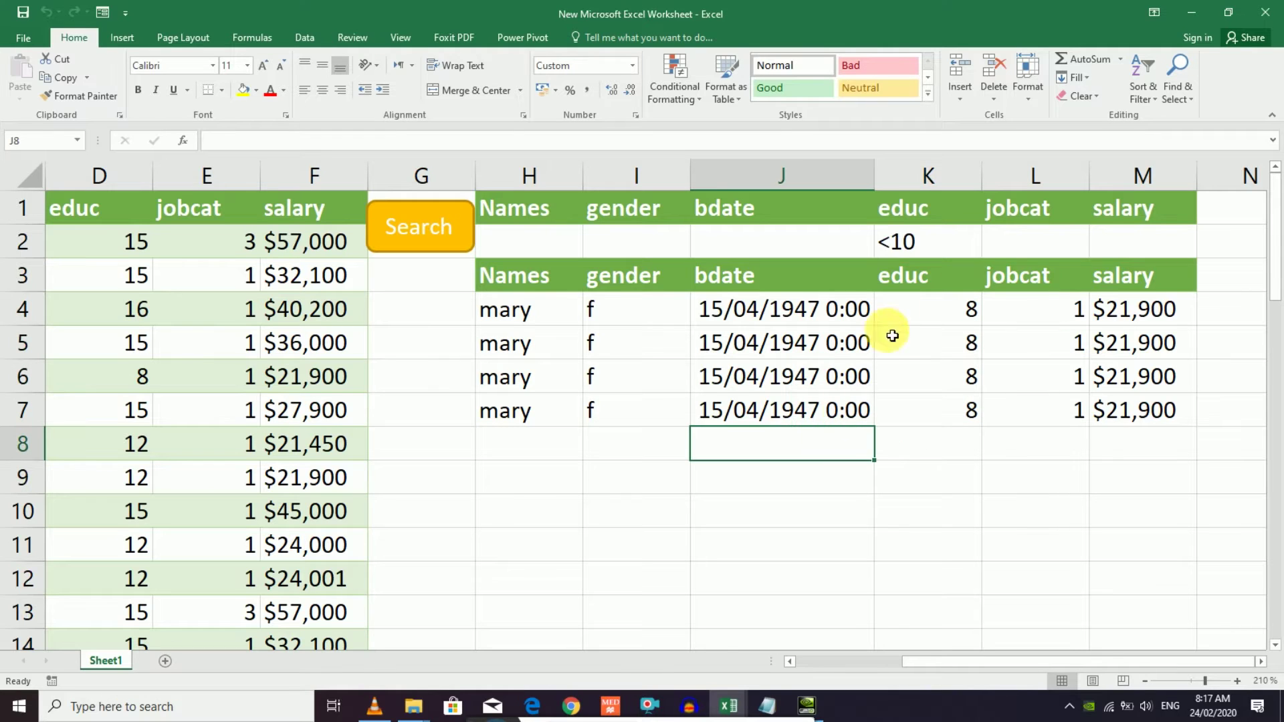
- Change the educ criterion in K2 to <15 and run Search again
left_click(930, 253)
double_click(931, 254)
key("BackSpace")
type("5")
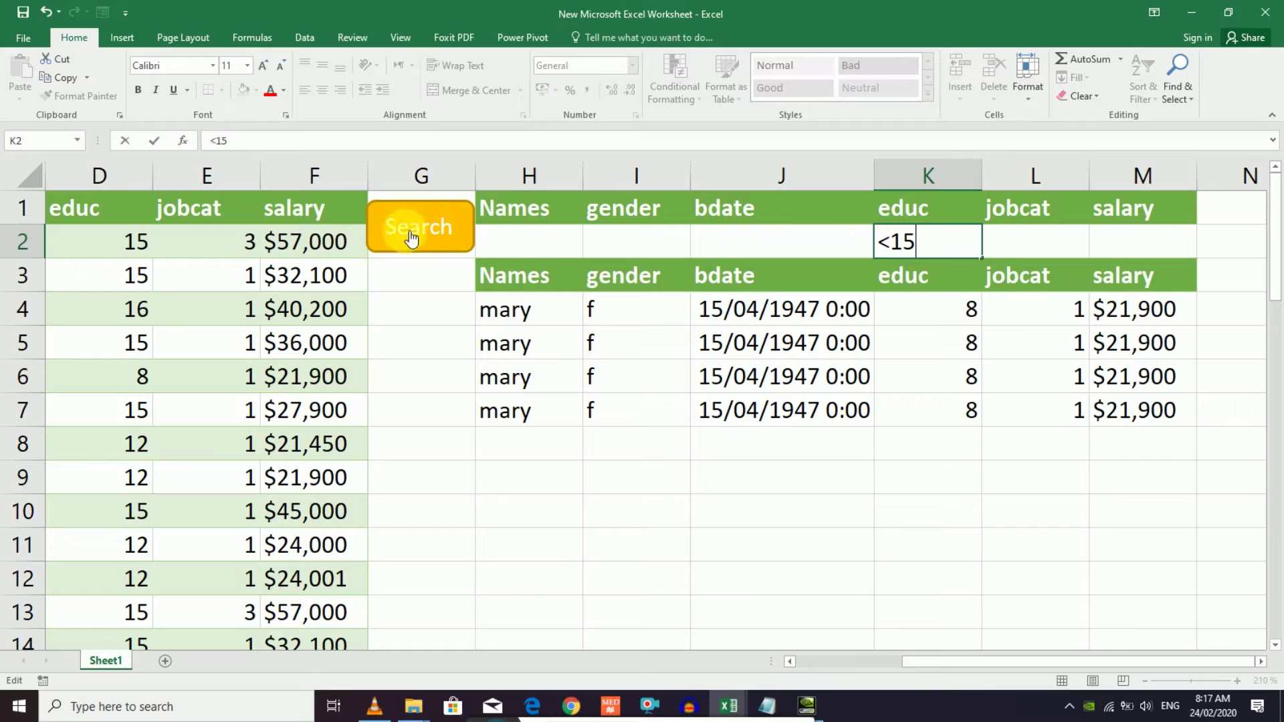
left_click(391, 239)
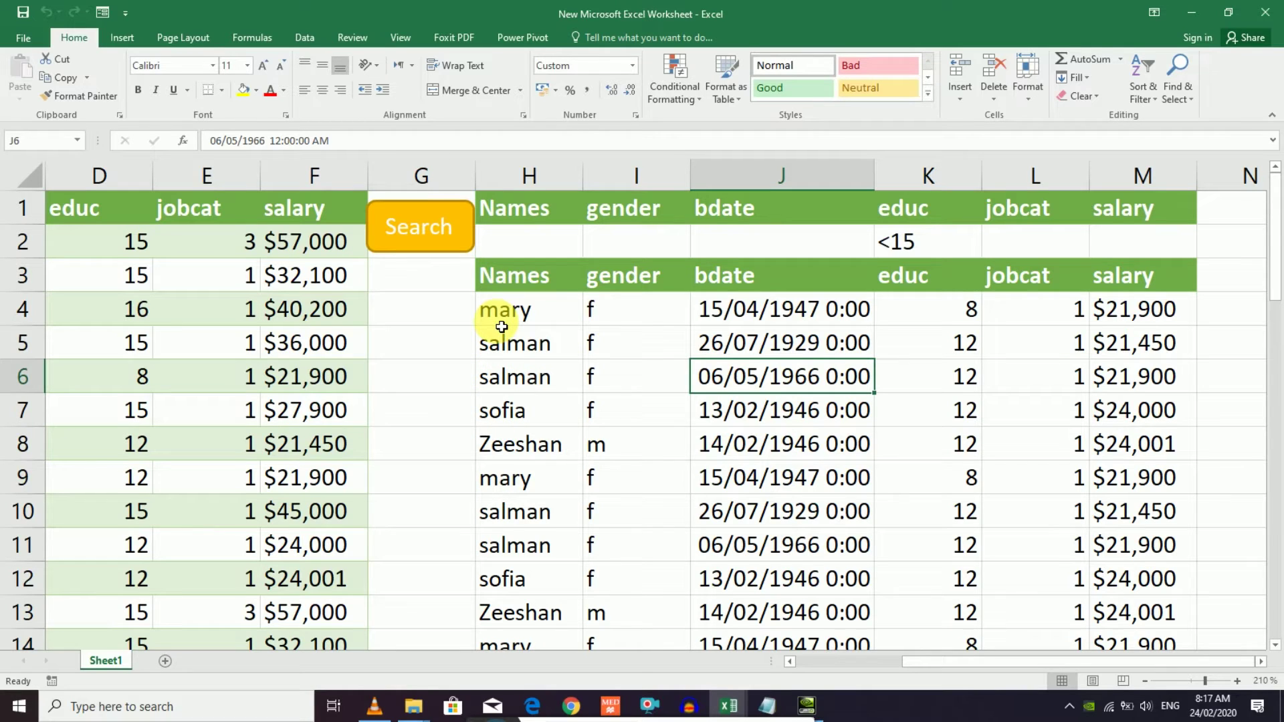
left_click(305, 37)
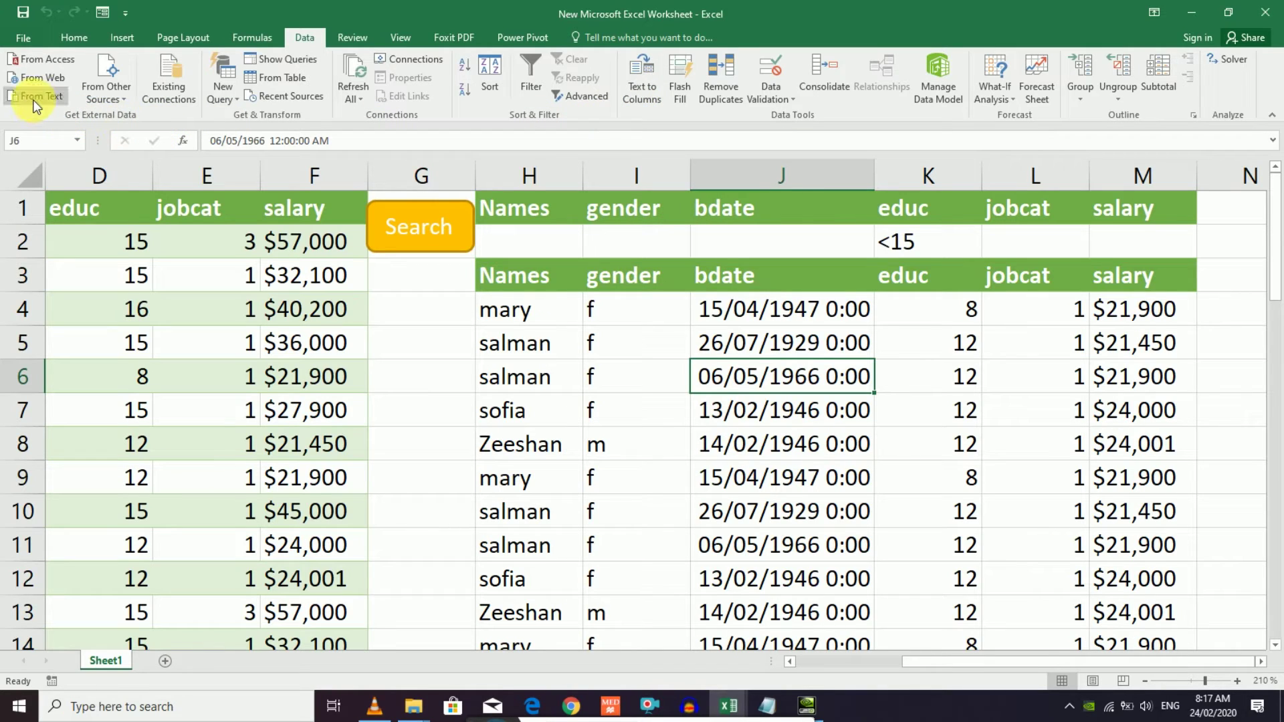
- Cancel the Text to Columns split of the date cell and add a new worksheet, Sheet2
left_click(648, 100)
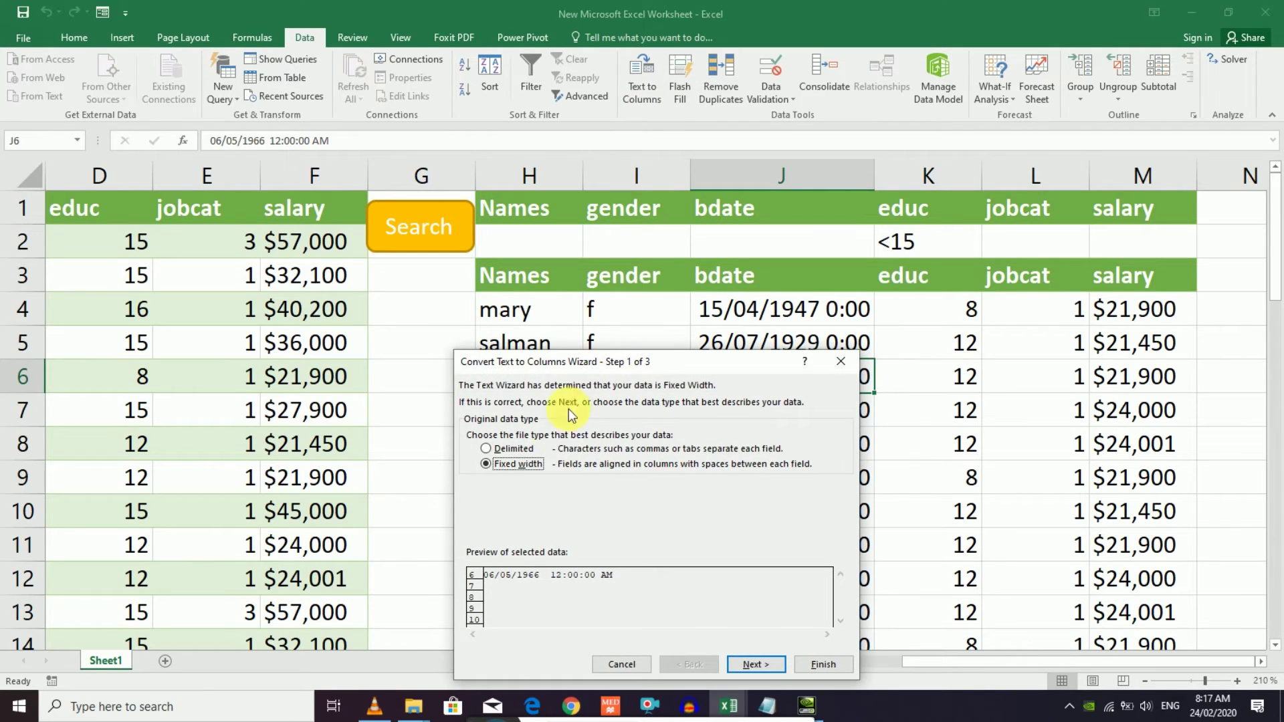
left_click(823, 664)
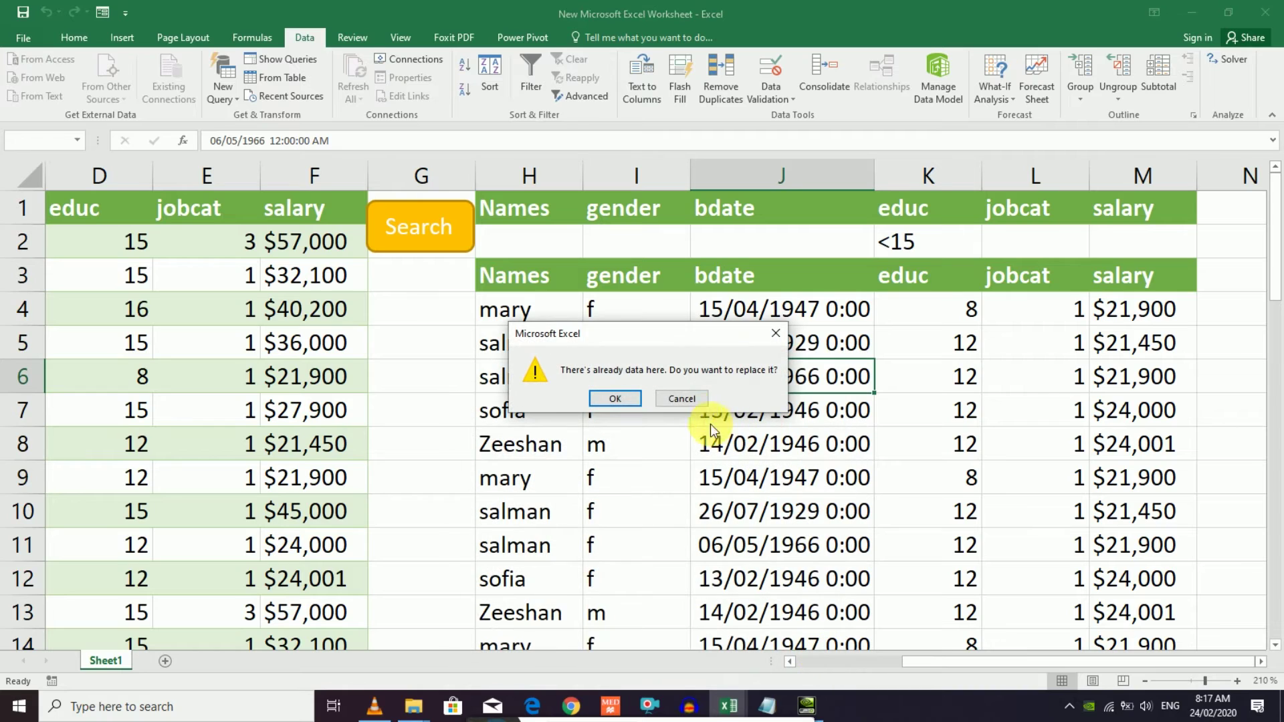
left_click(689, 406)
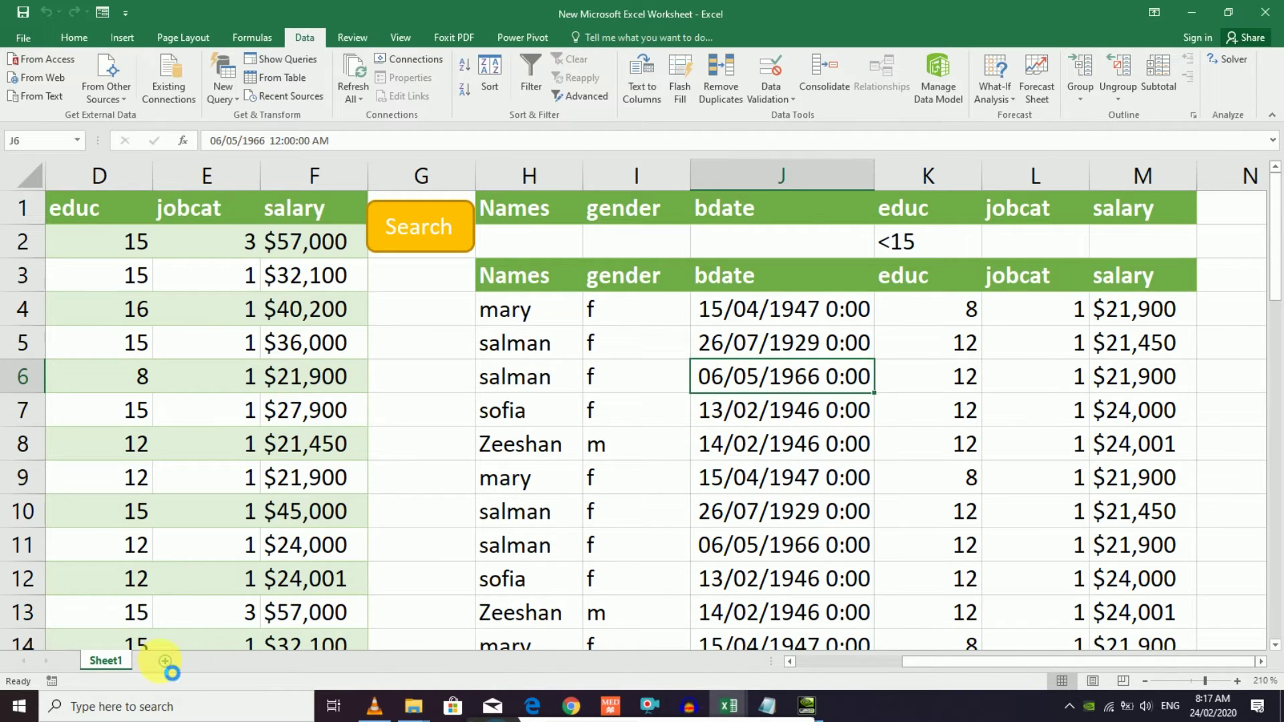
left_click(165, 661)
- Copy the name and sales text from Notepad and paste it into cell C4 of Sheet2
left_click(766, 703)
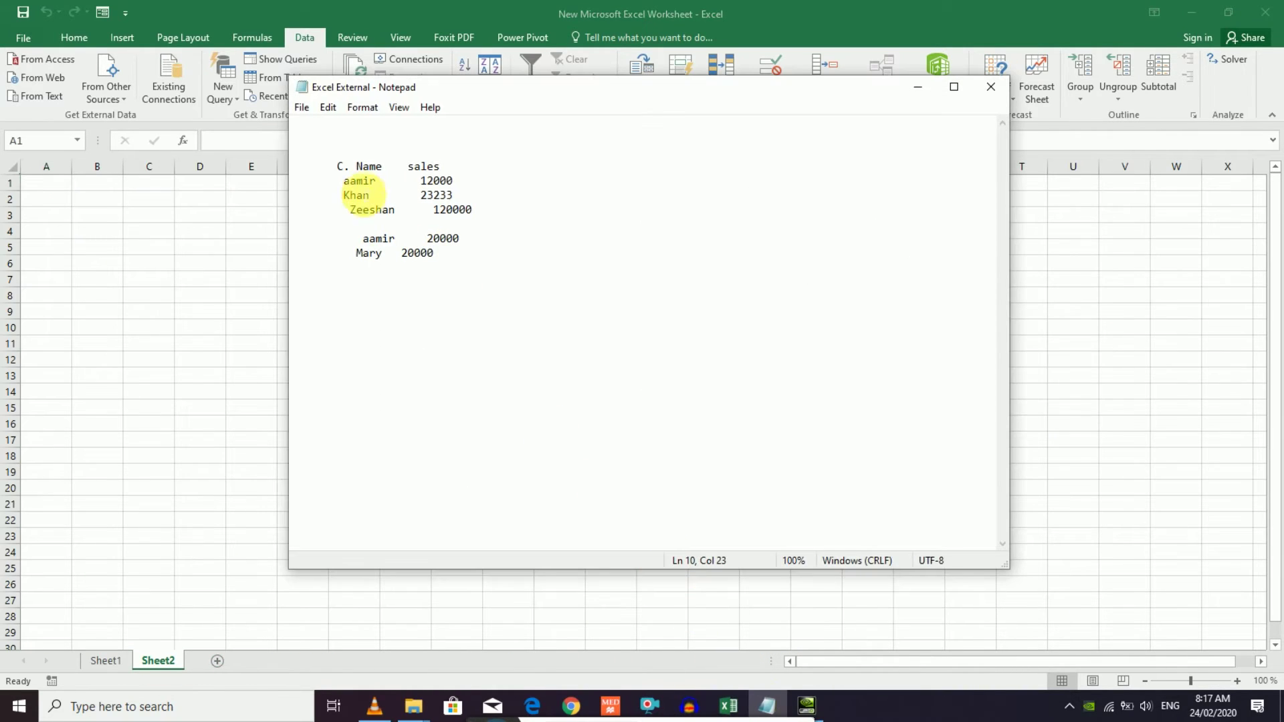
left_click_drag(338, 167, 526, 282)
key("ctrl+c")
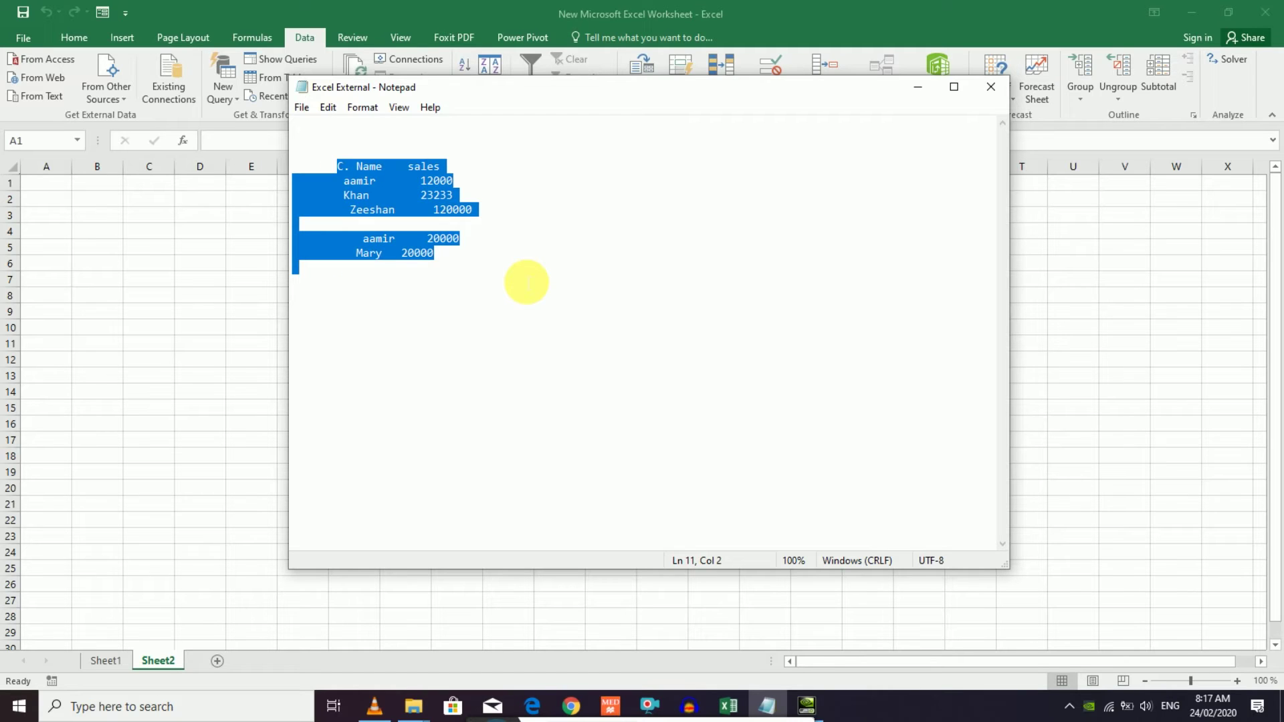
left_click(917, 87)
left_click(170, 232)
key("ctrl+v")
- Inspect the pasted cells, confirming C4 holds the whole header line, and zoom in on the data
left_click(311, 335)
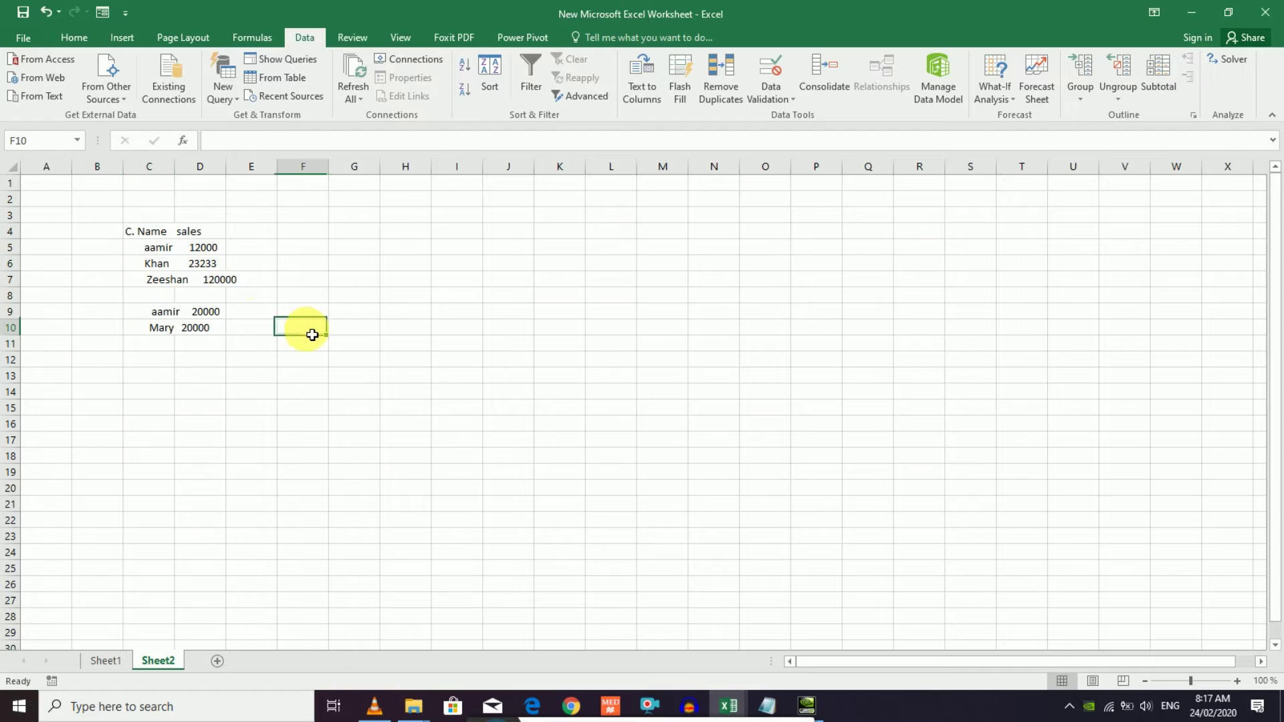
left_click(196, 313)
left_click(151, 280)
left_click(177, 263)
left_click(151, 266)
left_click(150, 233)
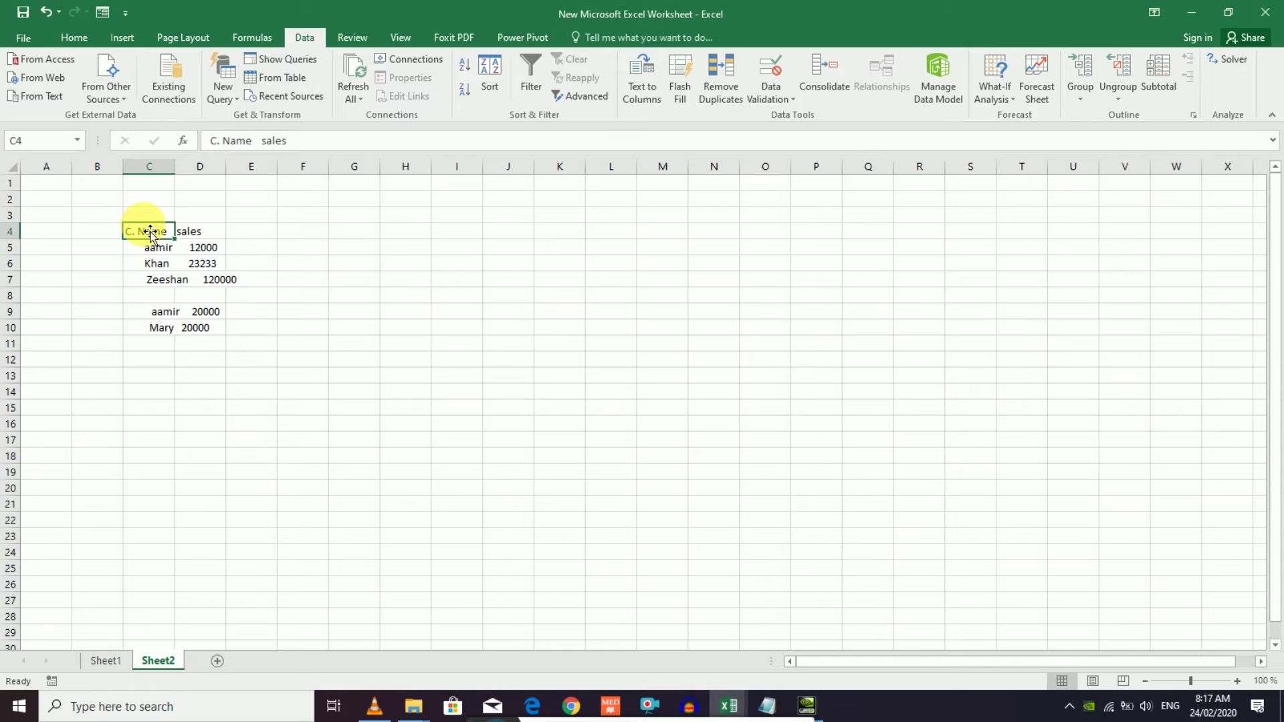
left_click(1237, 681)
left_click(1237, 680)
left_click(1237, 681)
left_click(1236, 681)
left_click(1237, 681)
left_click(1237, 681)
left_click(1237, 681)
left_click(1237, 681)
left_click(1237, 681)
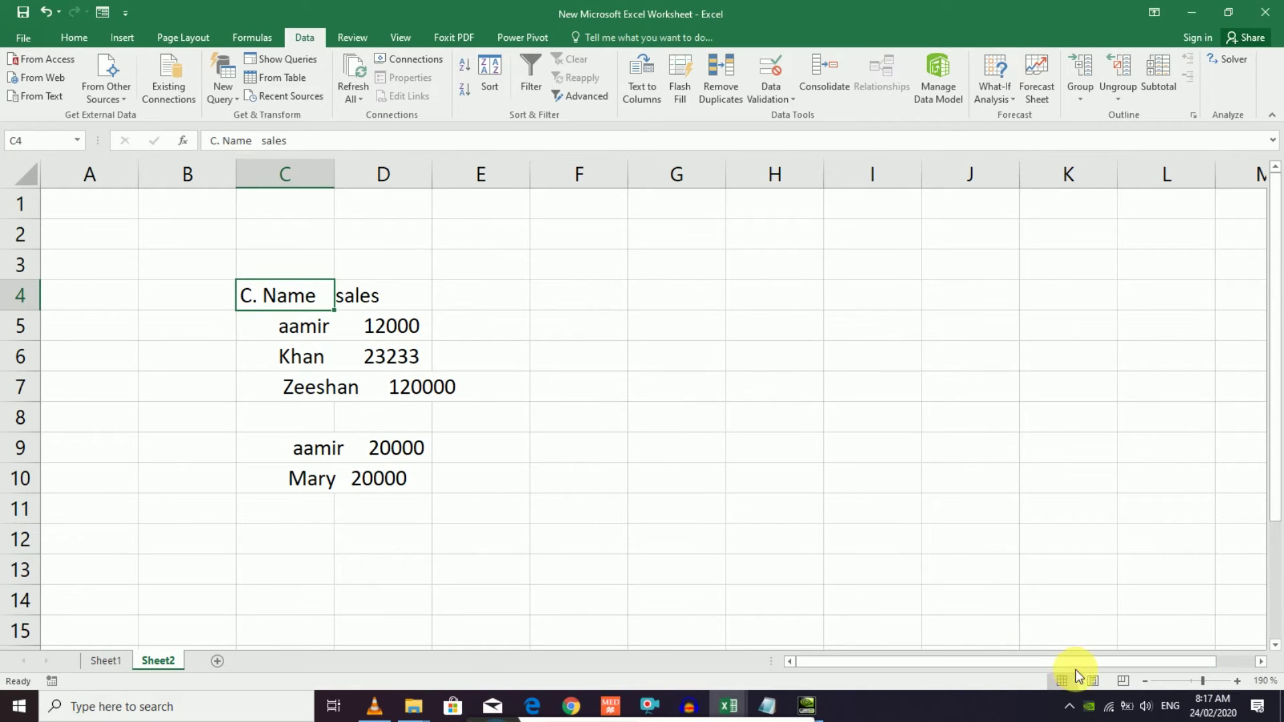
- Confirm column D is empty and select the empty row 8
left_click(410, 361)
left_click(294, 294)
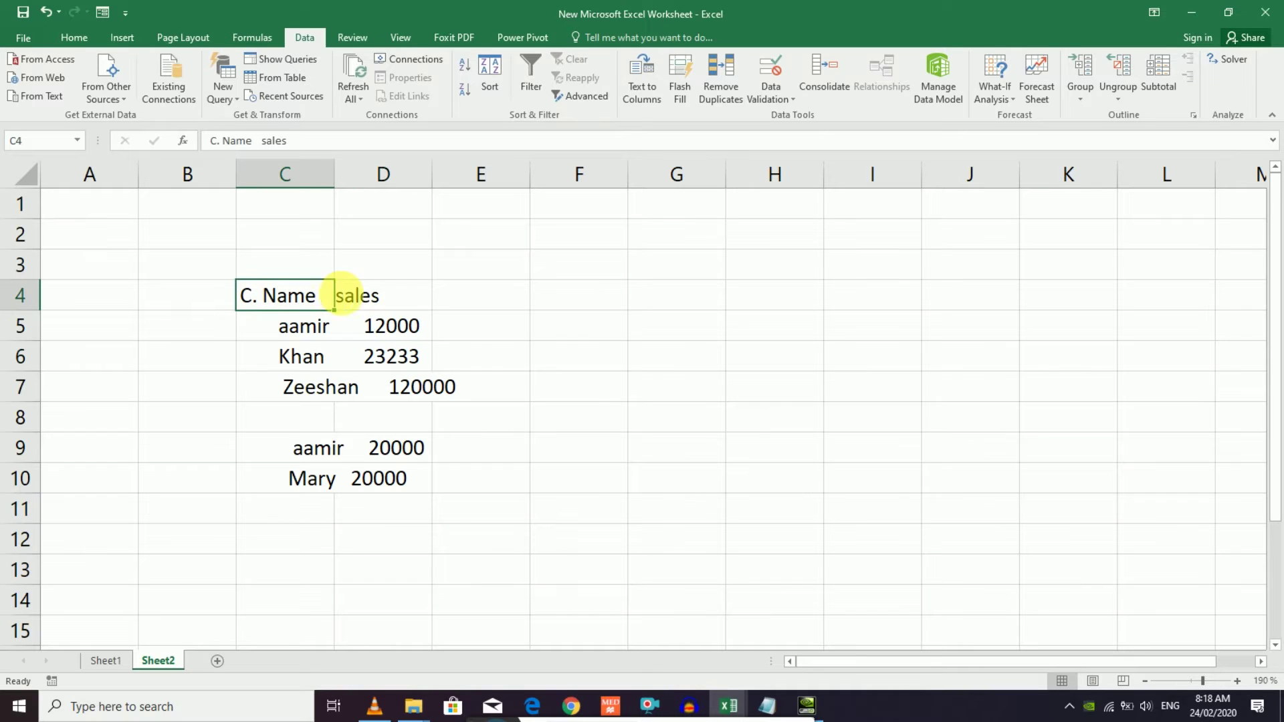
left_click(361, 294)
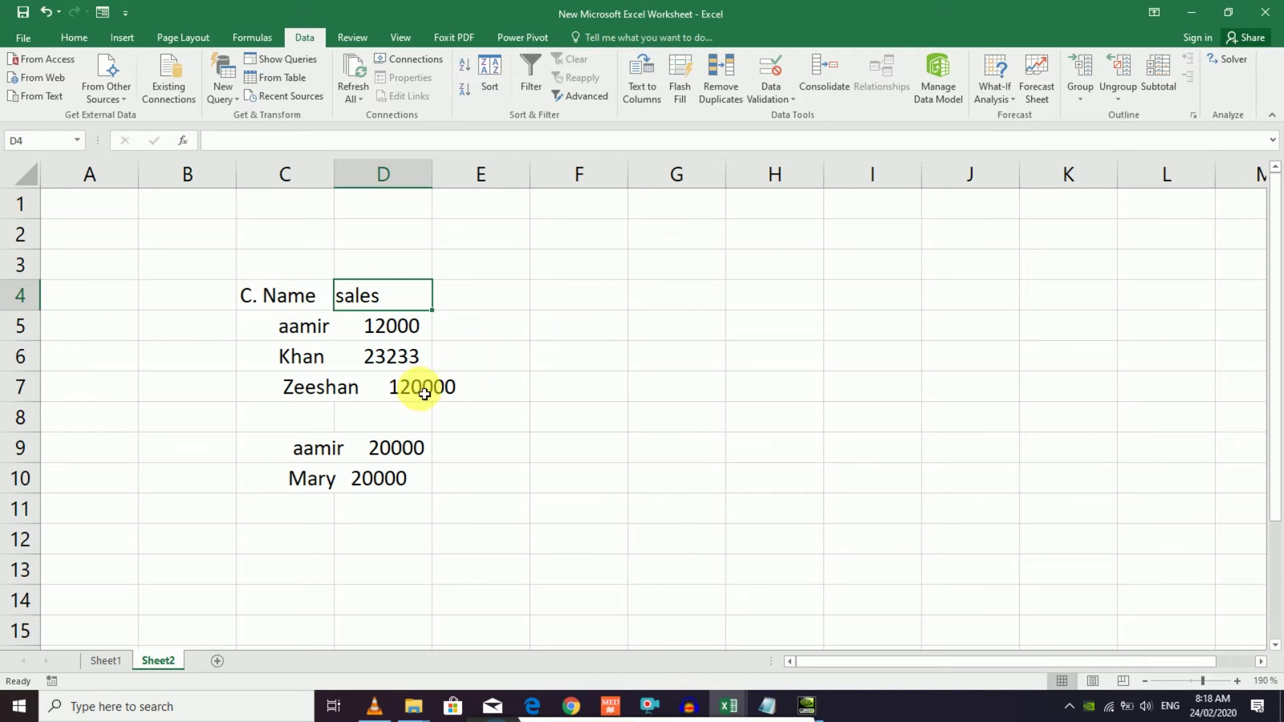
left_click(20, 417)
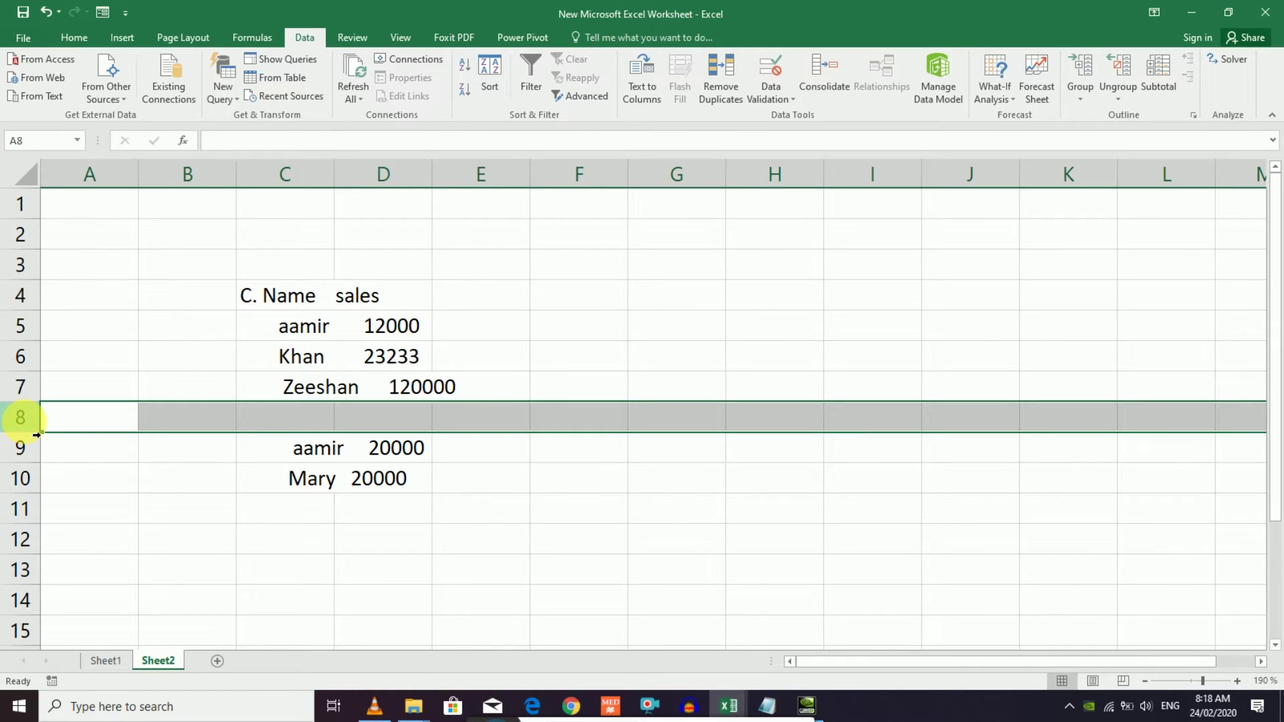
- Delete empty row 8, then try Text to Columns on C4:D9 and dismiss the one-column warnings
key("ctrl+minus")
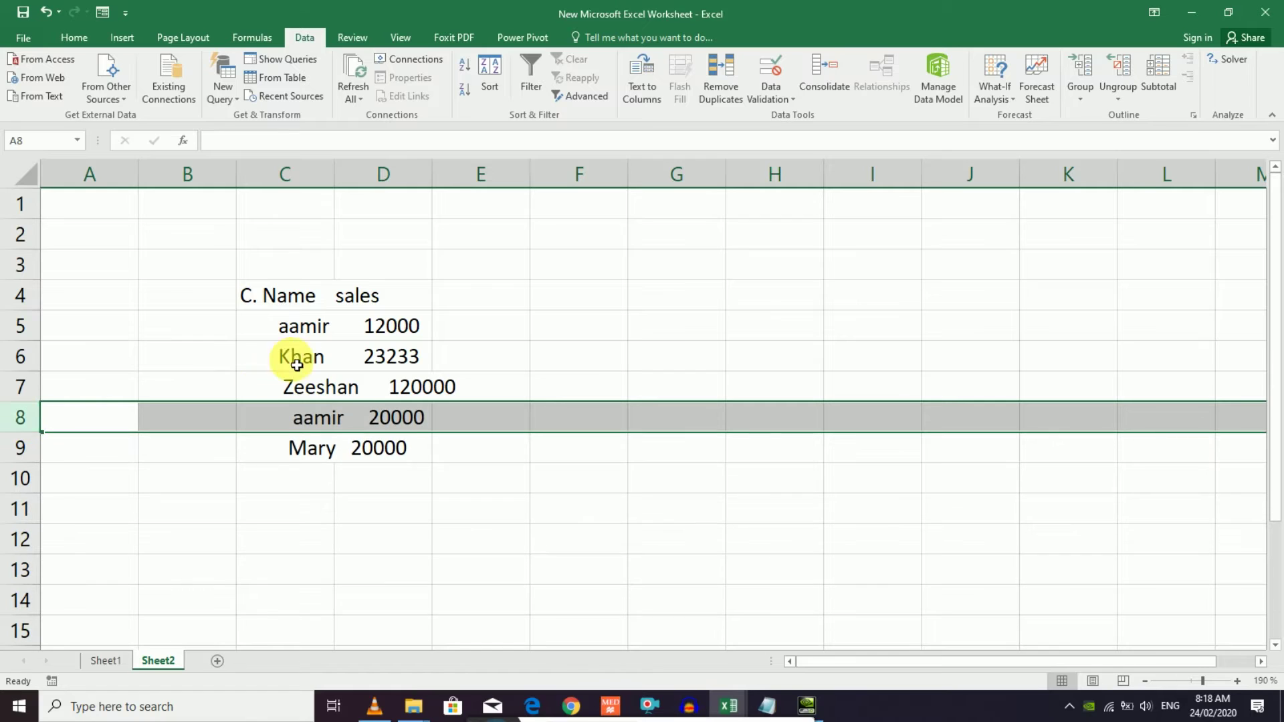
left_click(298, 304)
left_click_drag(297, 306, 391, 447)
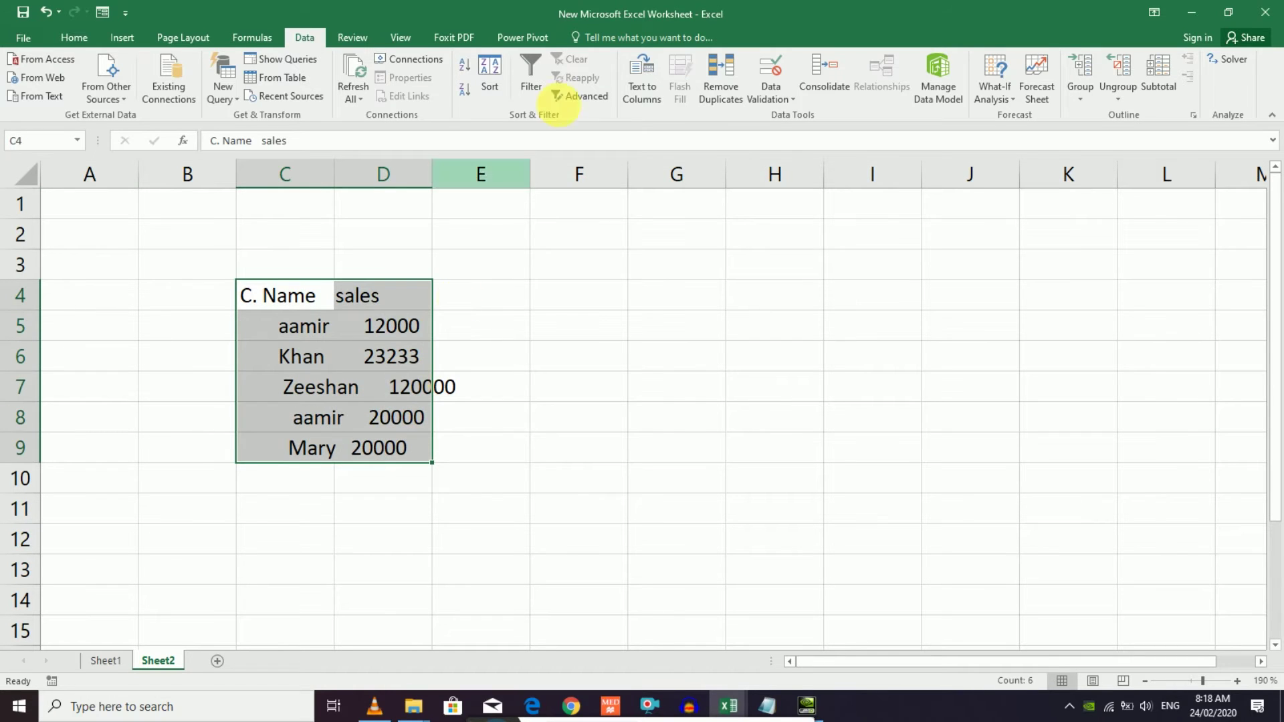
left_click(638, 82)
left_click(649, 398)
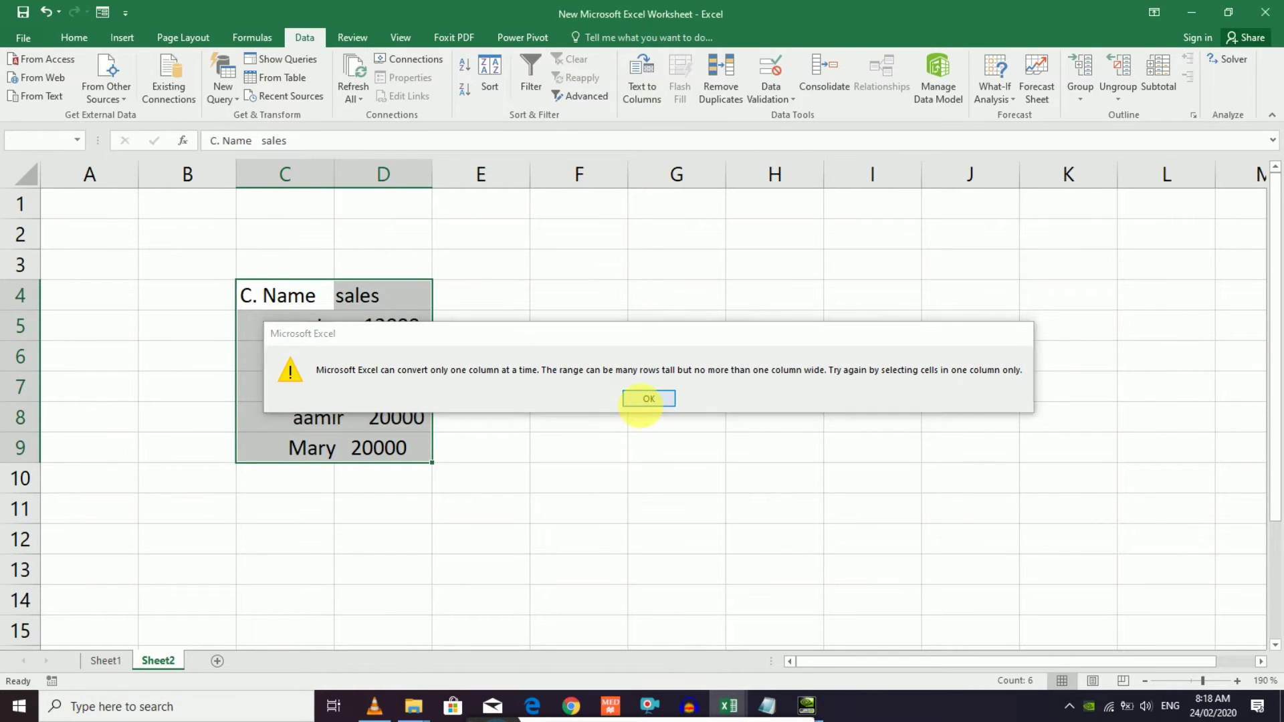
left_click(656, 87)
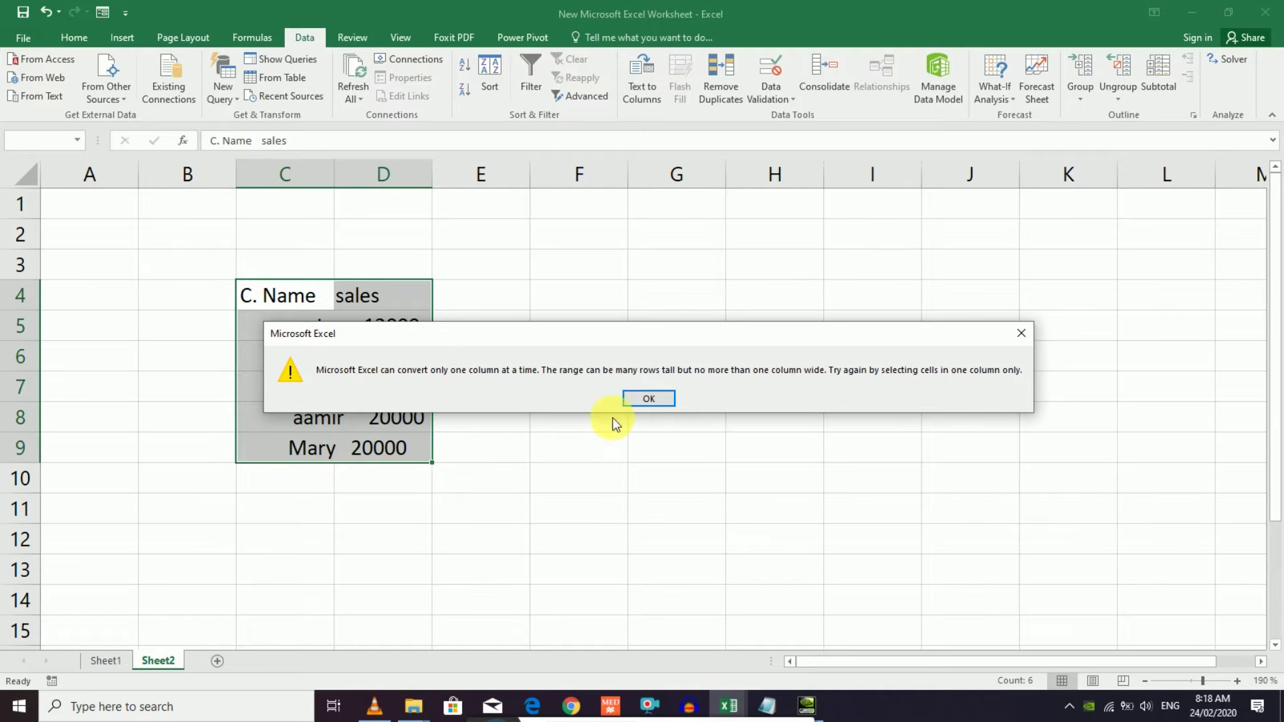
left_click(647, 398)
- Try Flash Fill on cell C5, dismiss its warning, and start Text to Columns on C5
left_click(332, 327)
left_click(680, 77)
left_click(1007, 330)
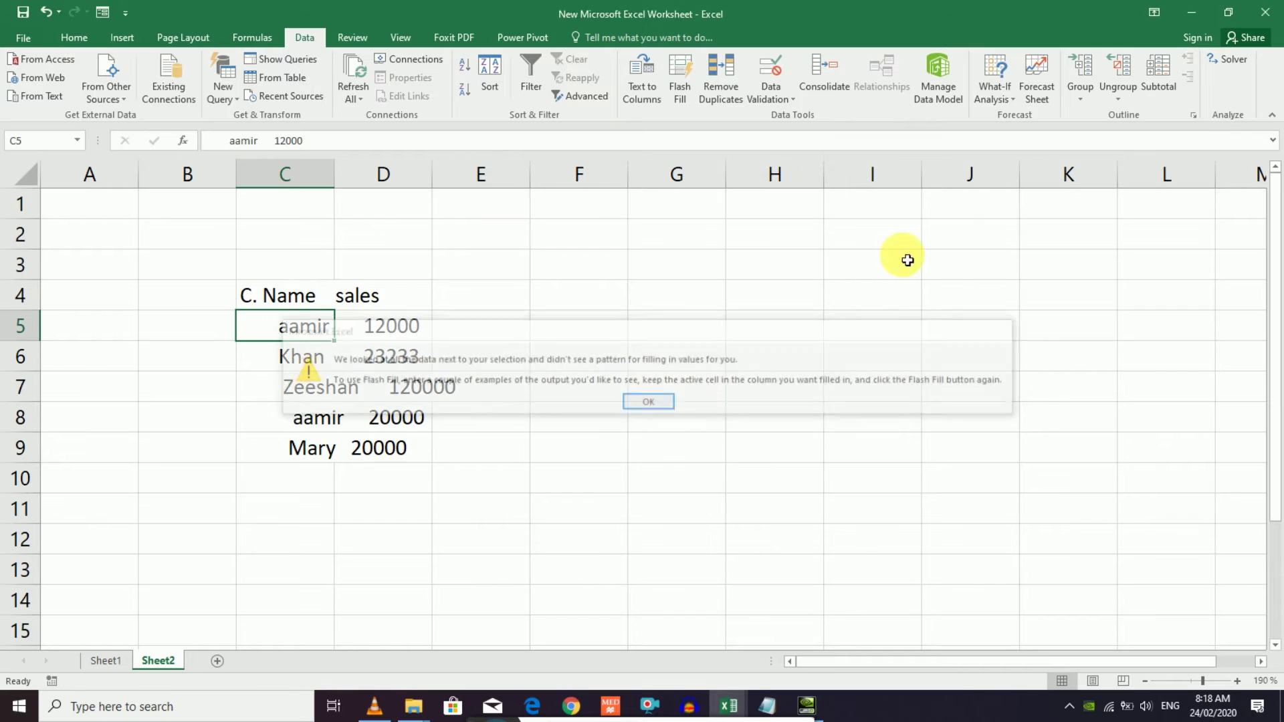
left_click(635, 87)
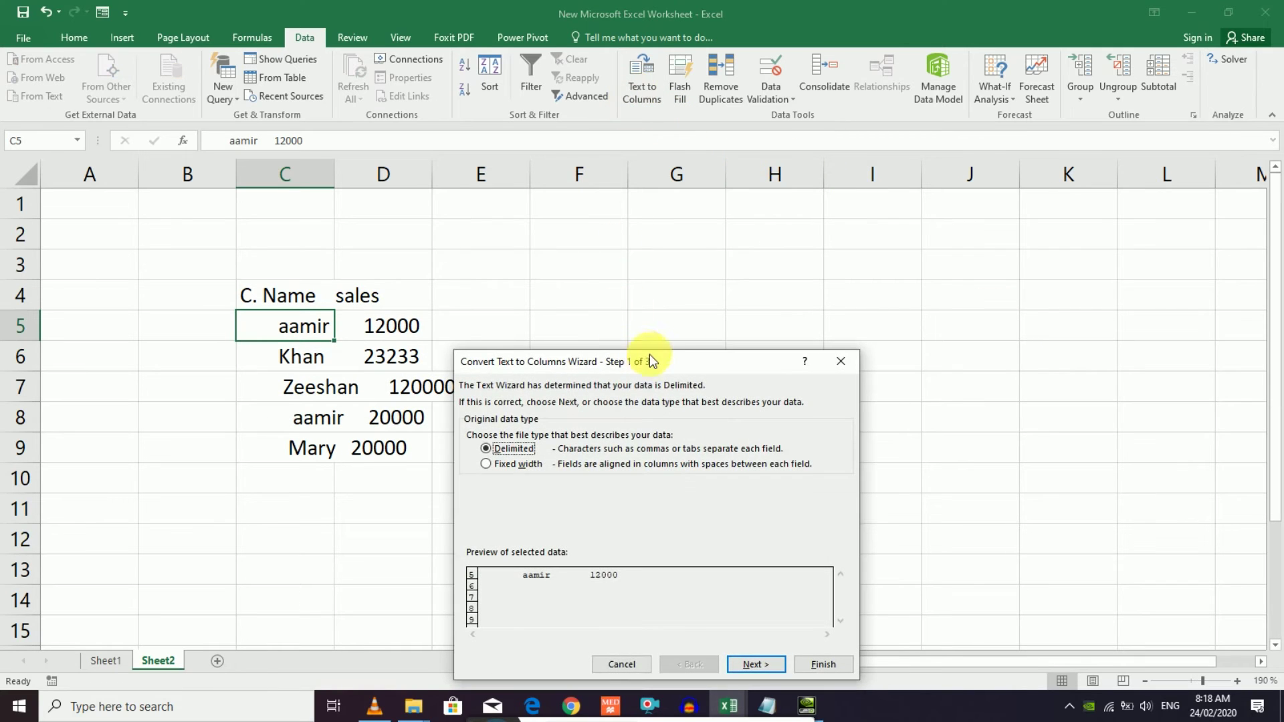
- Split C5 as Delimited text with semicolon and space separators, placing aamir in D5 and 12000 in E5
left_click_drag(650, 361, 735, 162)
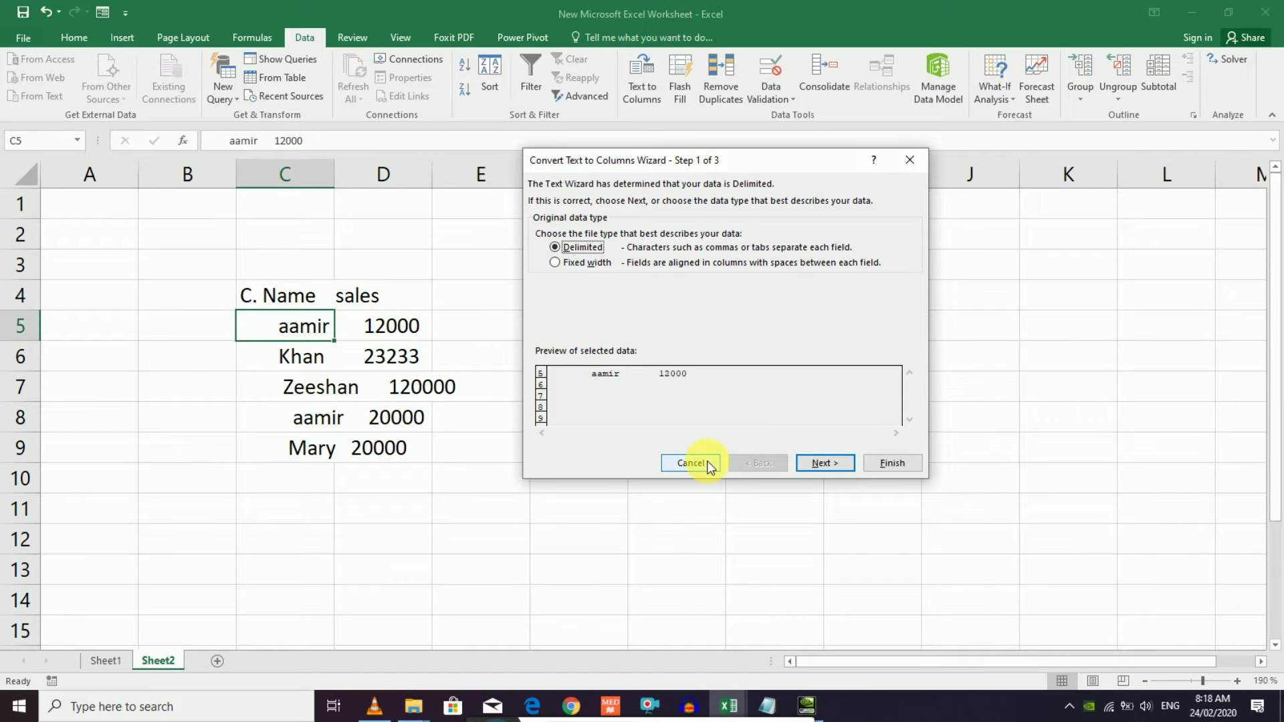
left_click(557, 248)
left_click(557, 263)
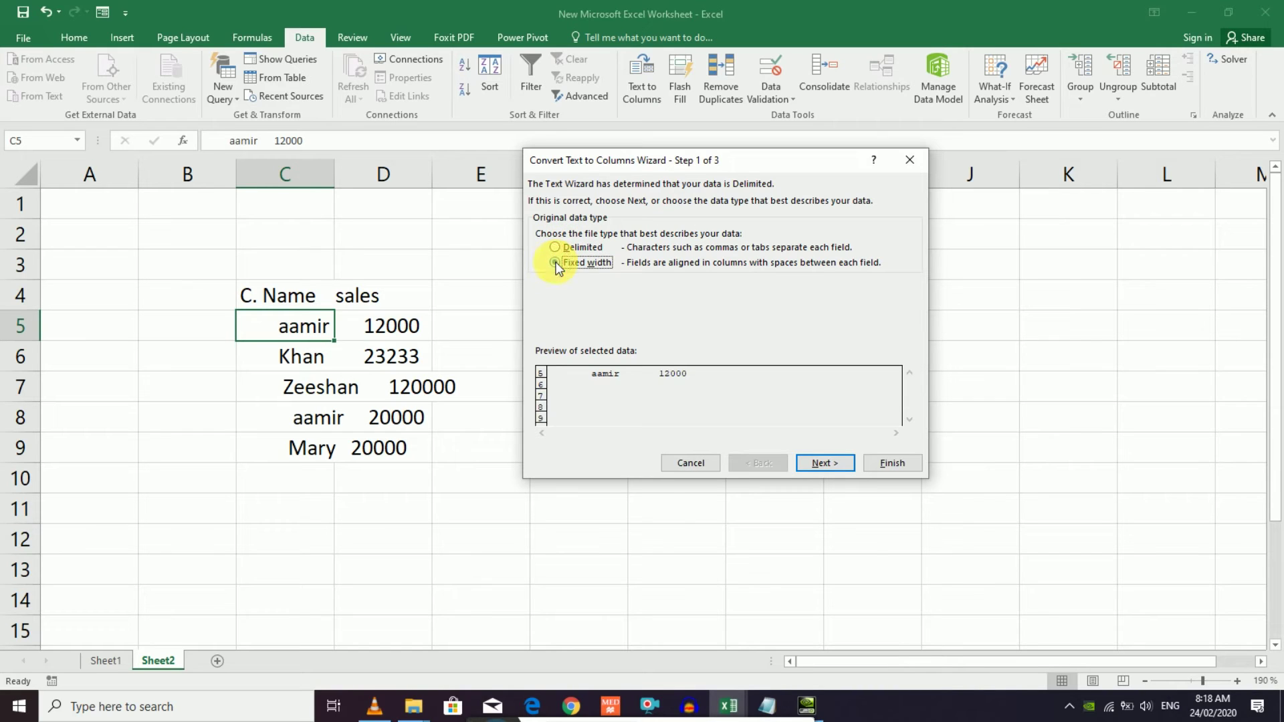
left_click(576, 247)
left_click(825, 462)
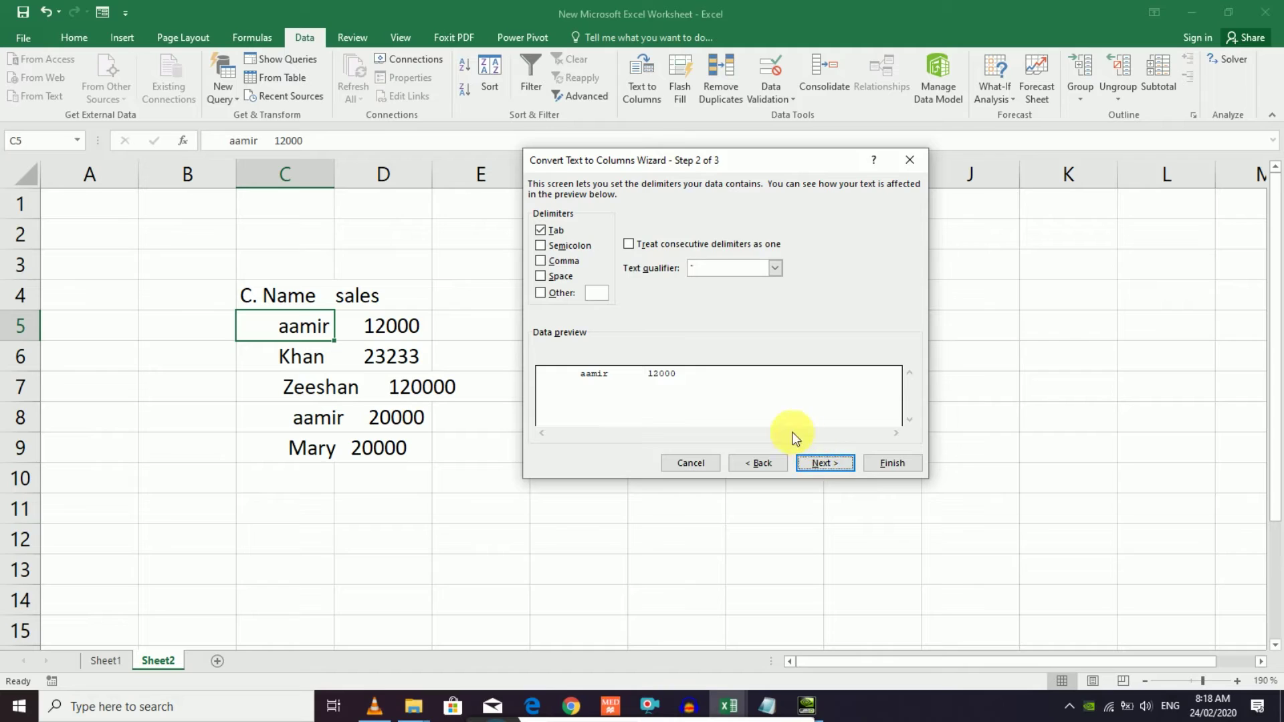
left_click(551, 247)
left_click(556, 276)
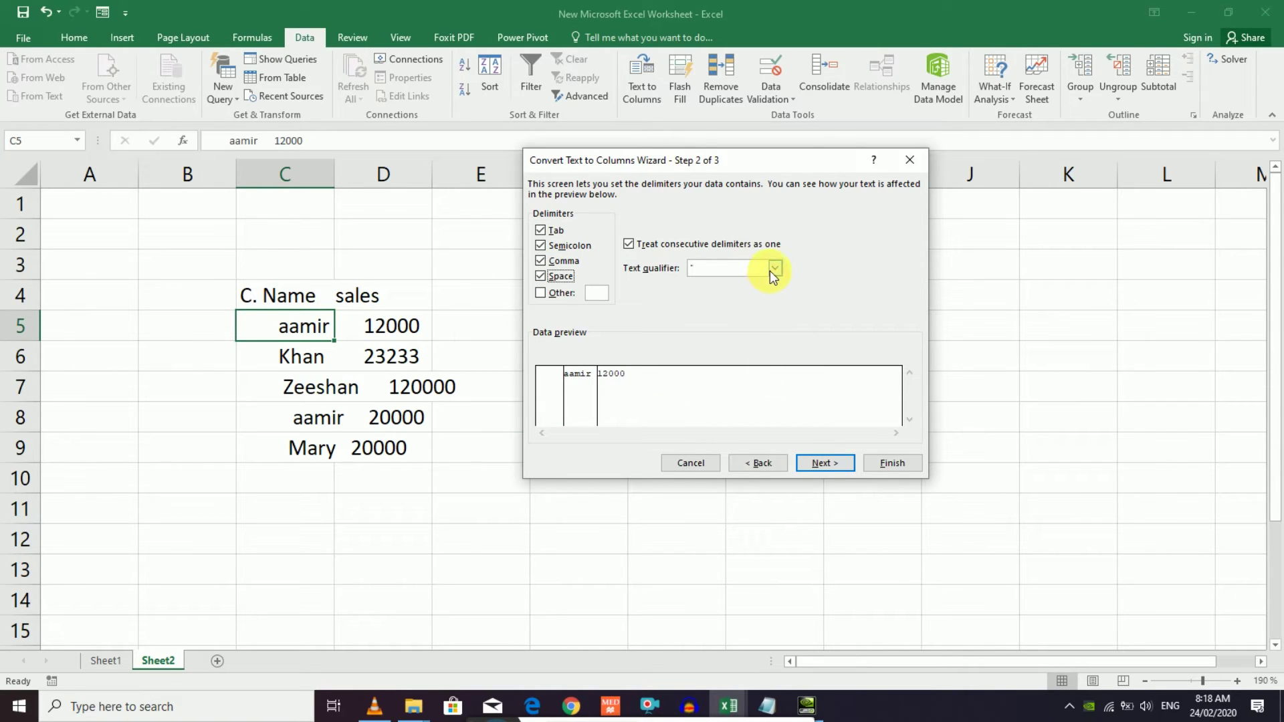
left_click(829, 464)
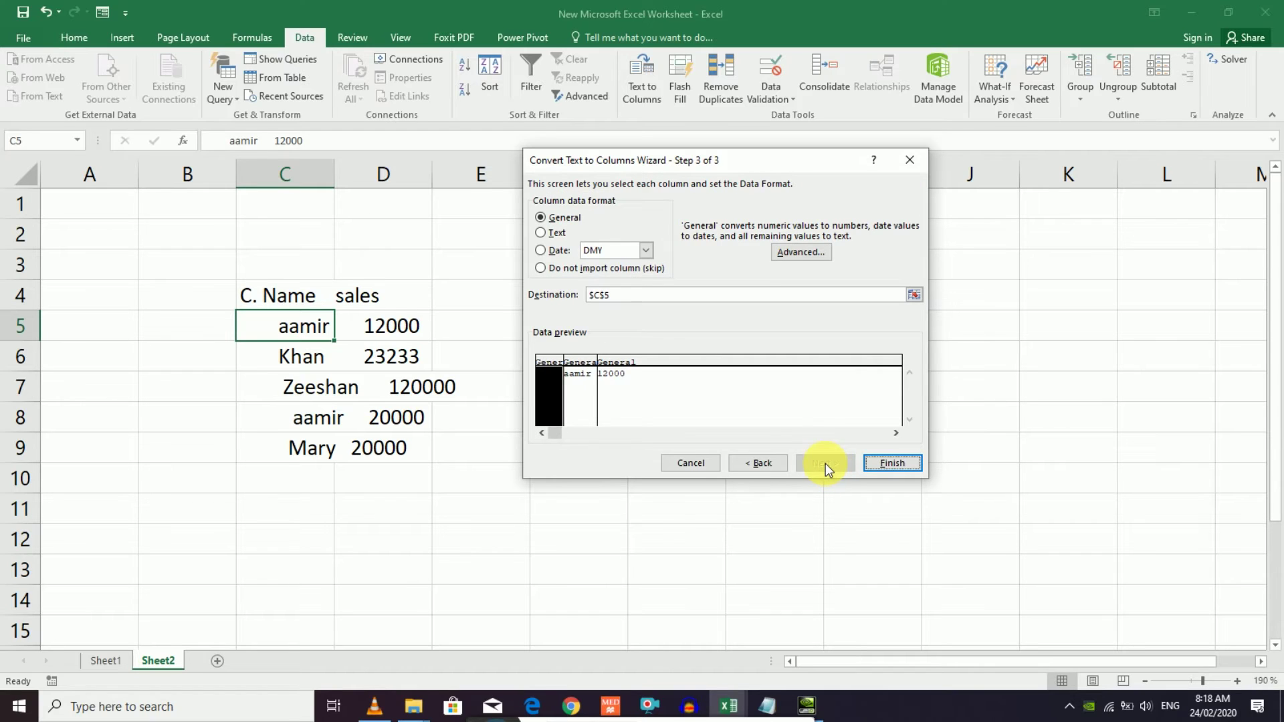
left_click(882, 462)
left_click(425, 383)
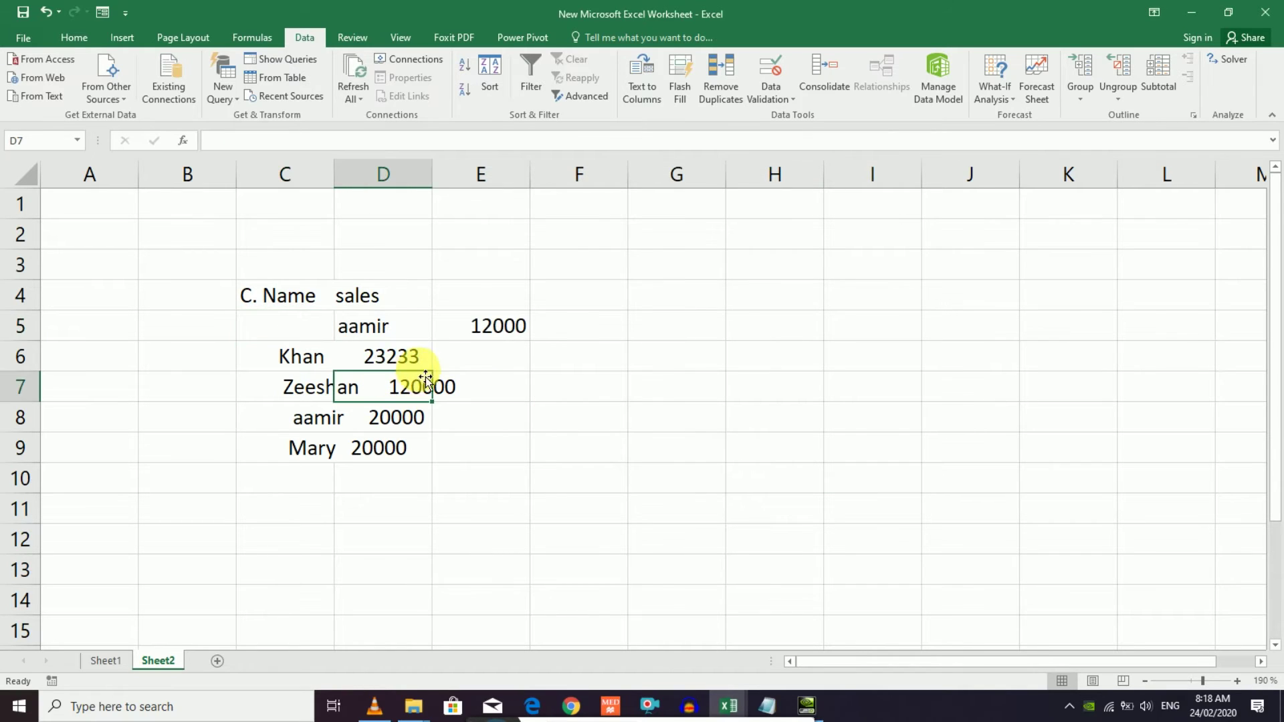
left_click_drag(367, 323, 474, 351)
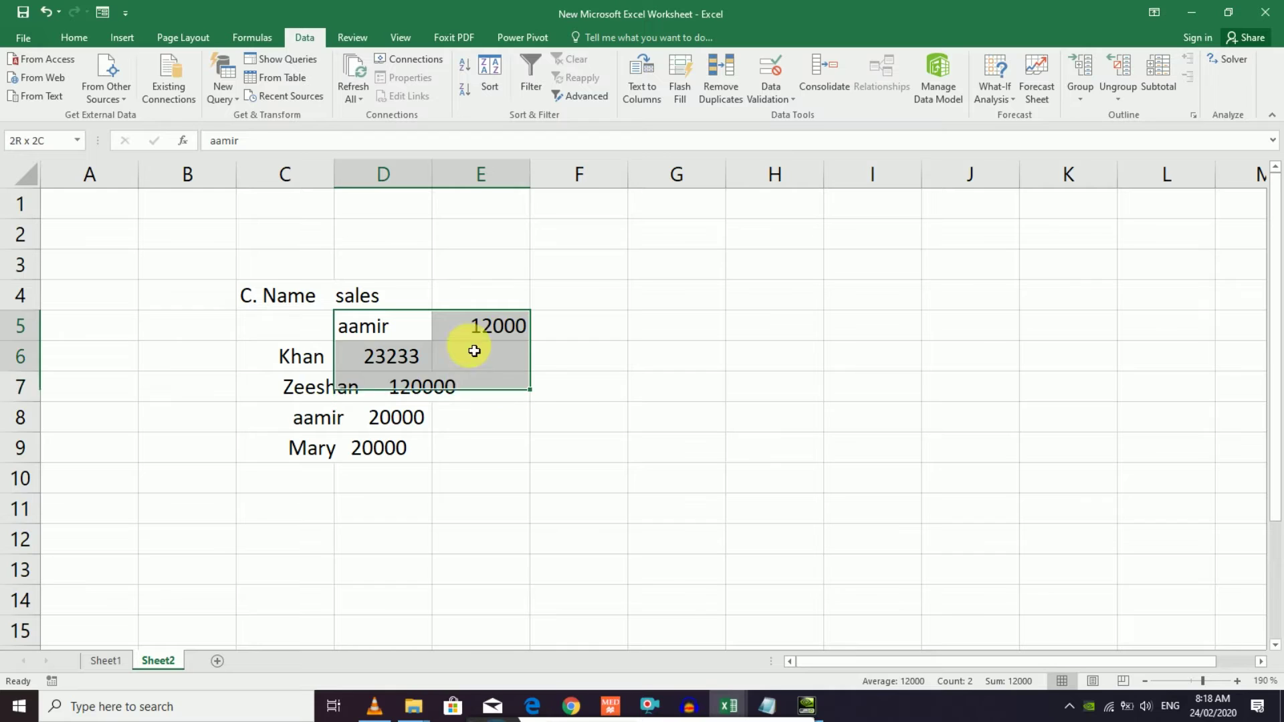
left_click(358, 378)
mouse_move(292, 306)
left_mouse_down()
mouse_move(488, 424)
mouse_move(469, 454)
left_mouse_up()
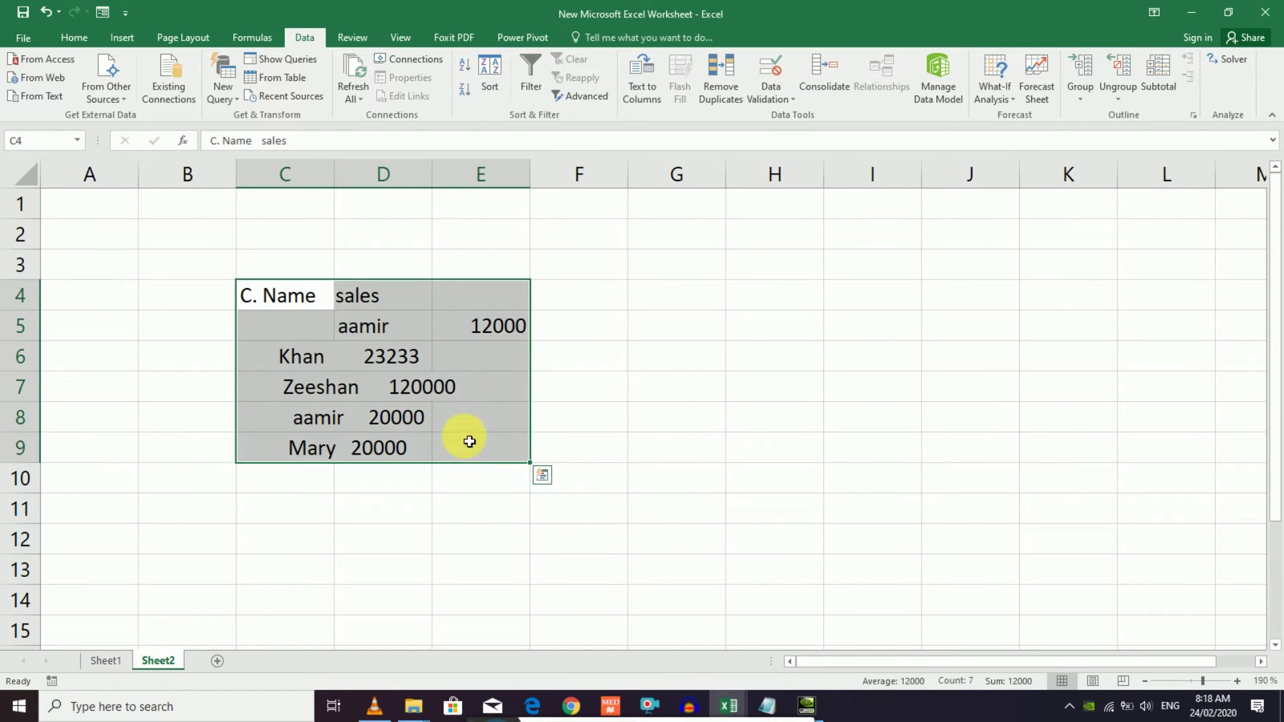
left_click(642, 87)
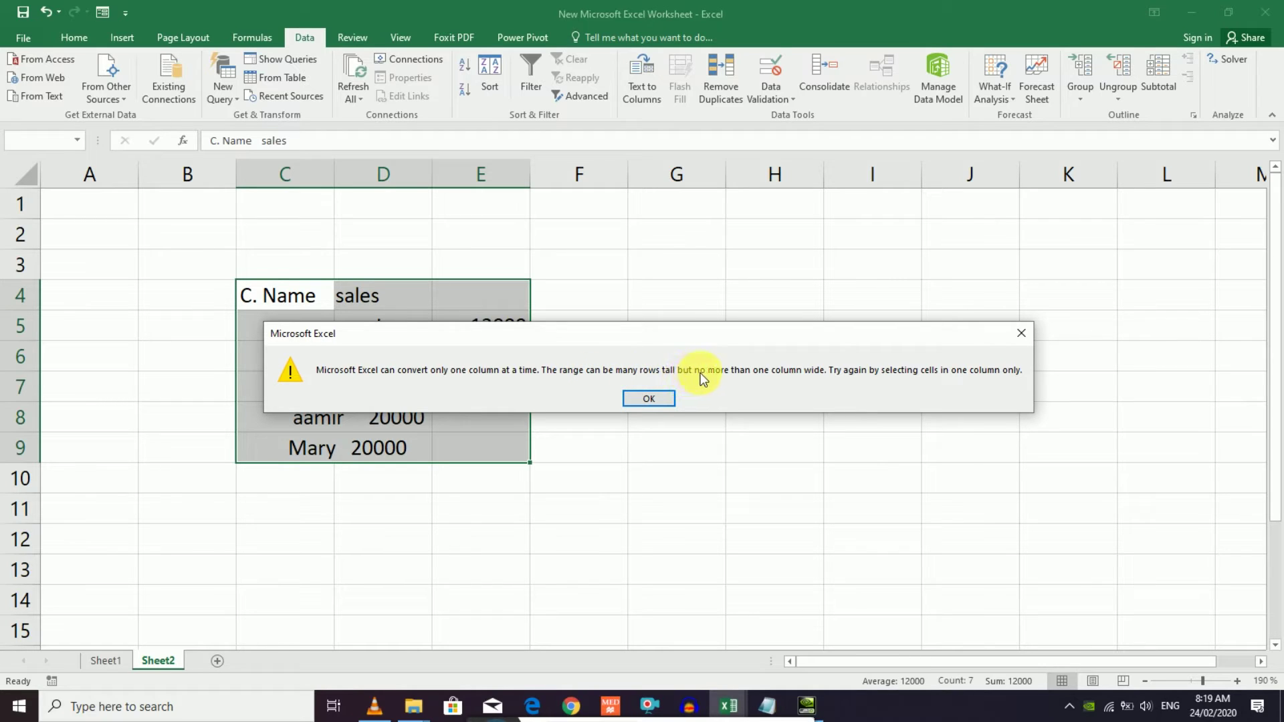
left_click(670, 404)
left_click(421, 411)
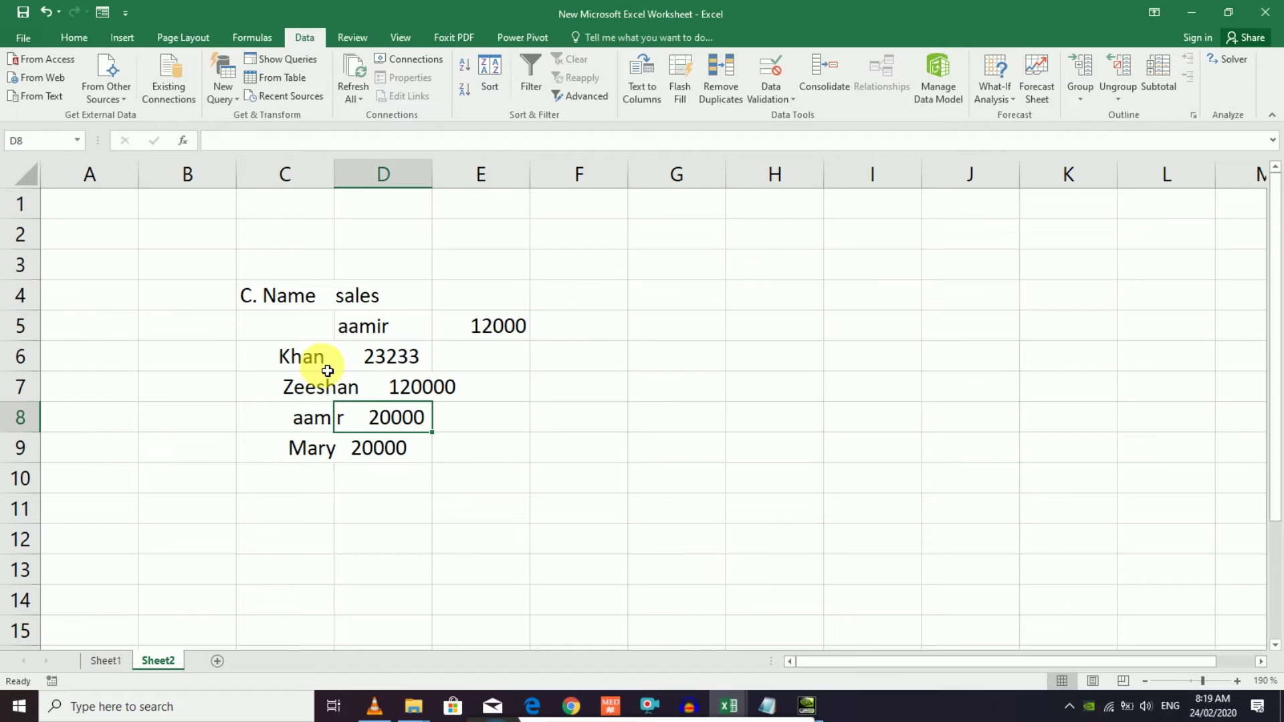
left_click(310, 364)
mouse_move(321, 424)
left_mouse_down()
mouse_move(301, 387)
mouse_move(324, 466)
left_mouse_up()
left_click(301, 364)
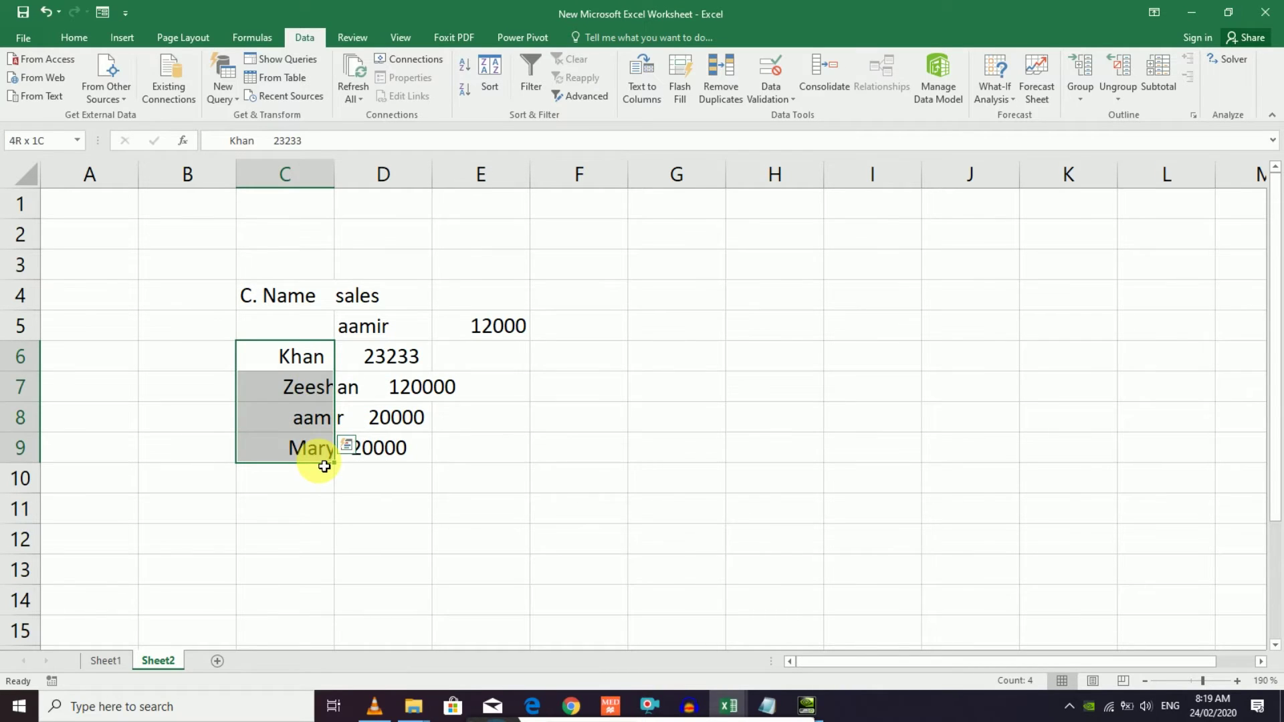
left_click_drag(324, 466, 310, 464)
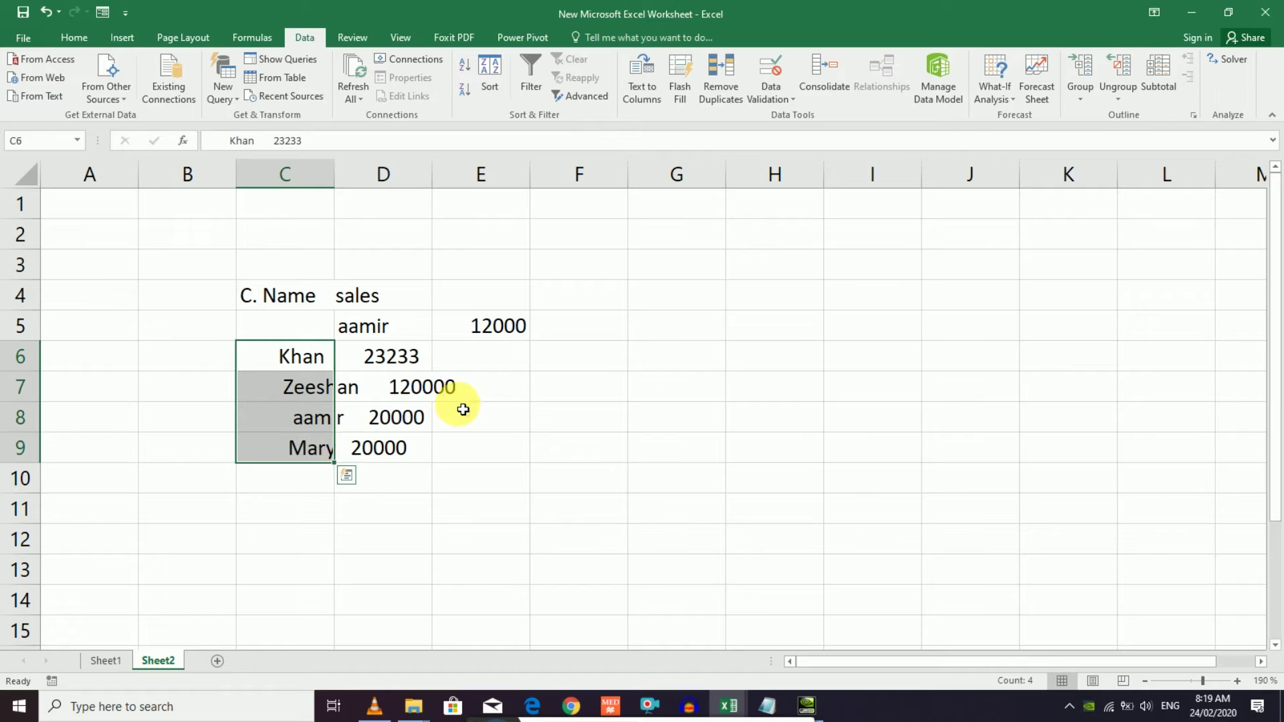
left_click(463, 409)
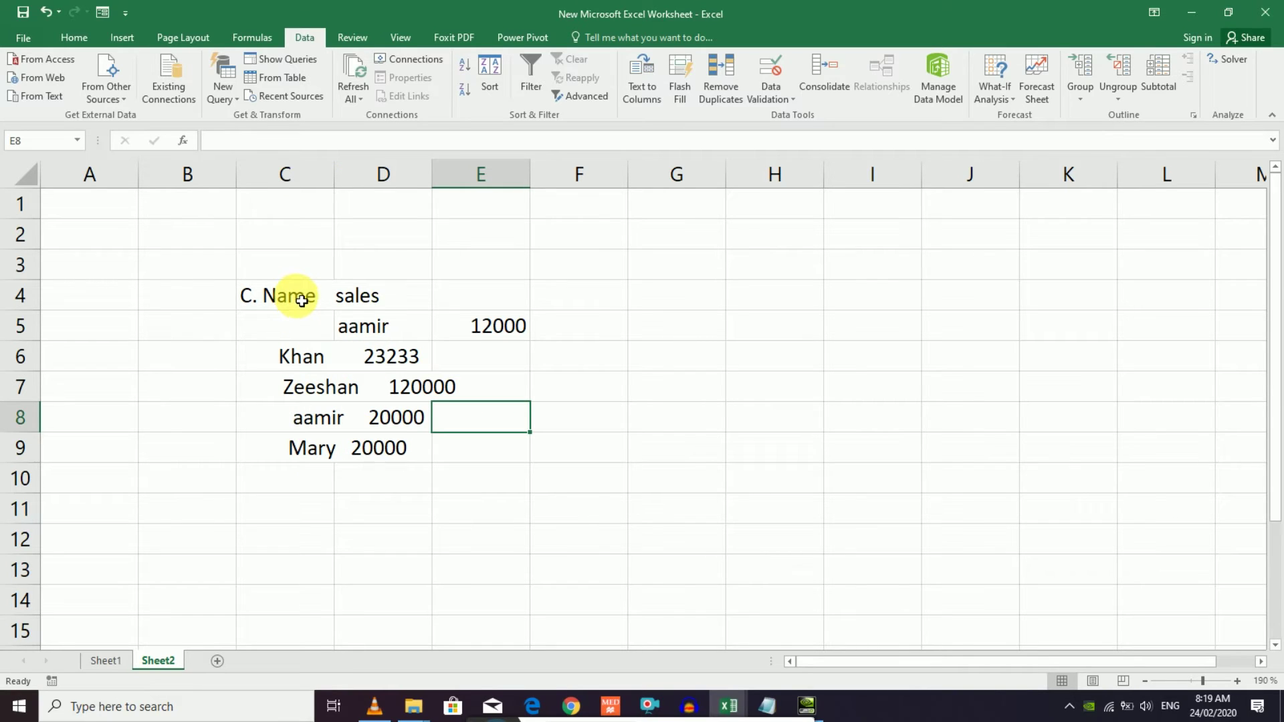
left_click(307, 328)
left_click_drag(295, 298, 306, 450)
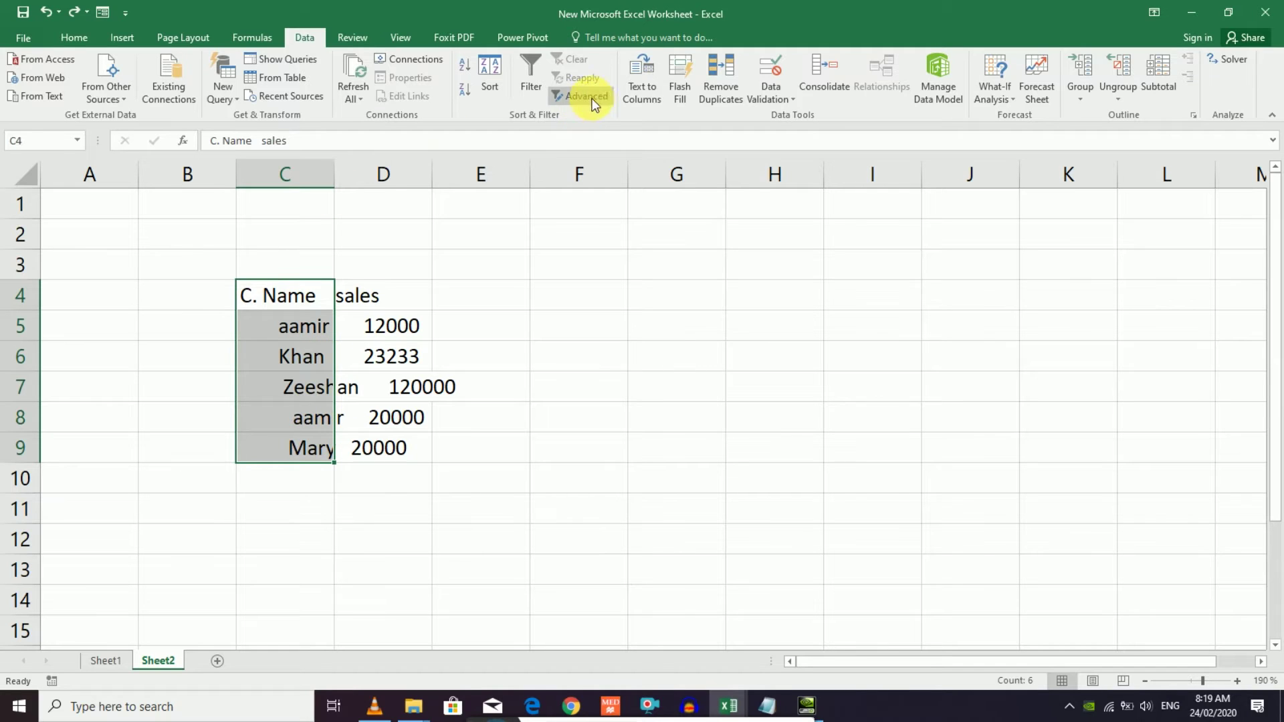
left_click(631, 94)
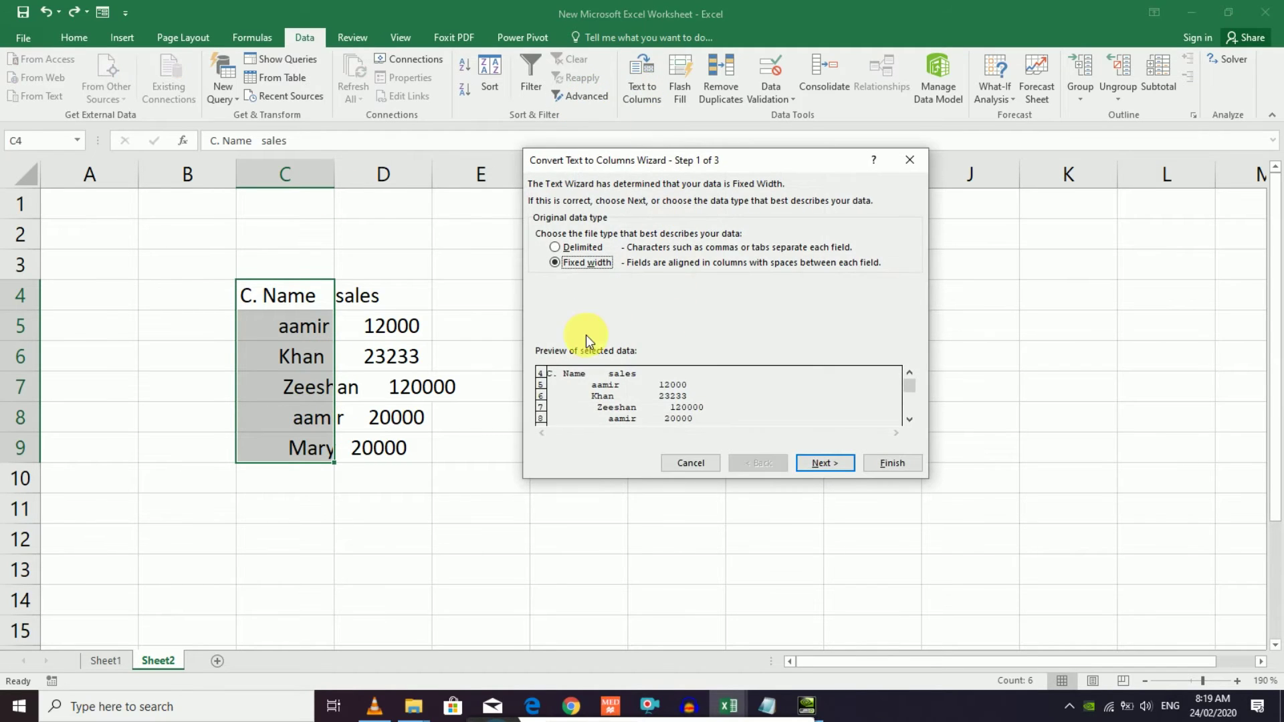
- Split column C as Delimited text on spaces and '.', dropping tab, semicolon and comma separators
left_click(565, 248)
left_click(834, 466)
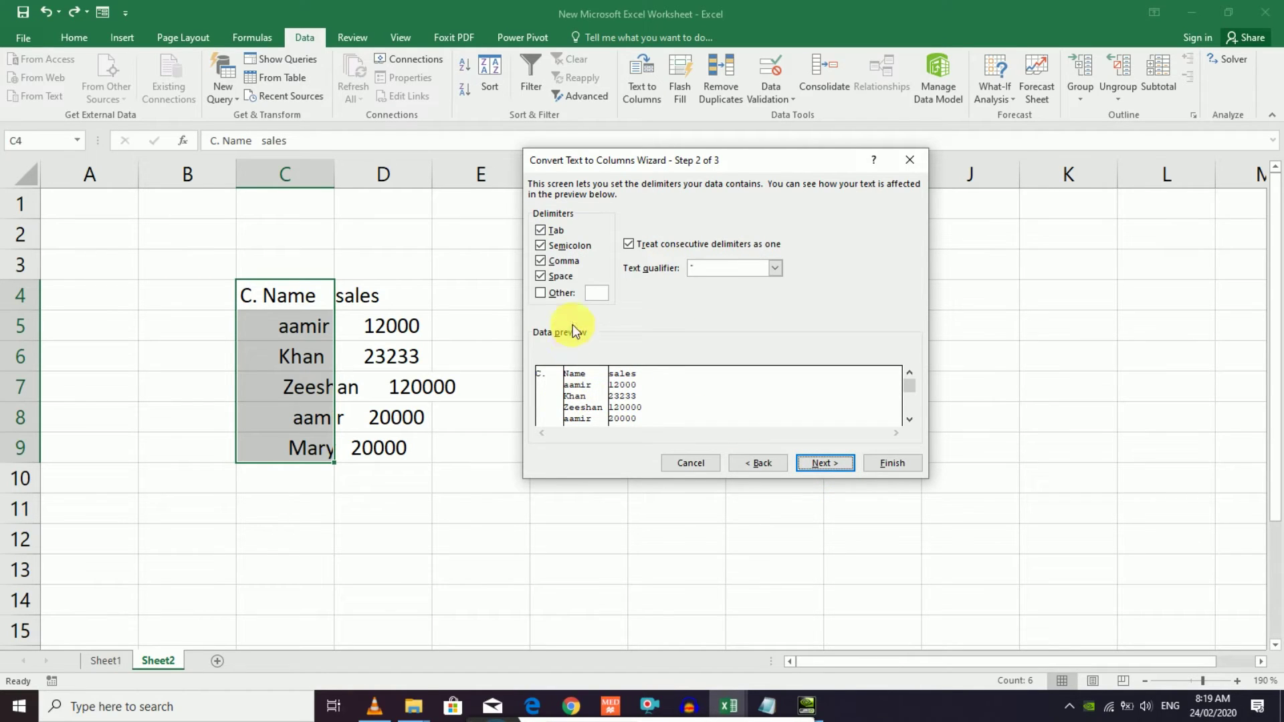
left_click(540, 274)
left_click(539, 272)
left_click(540, 246)
key("alt+t")
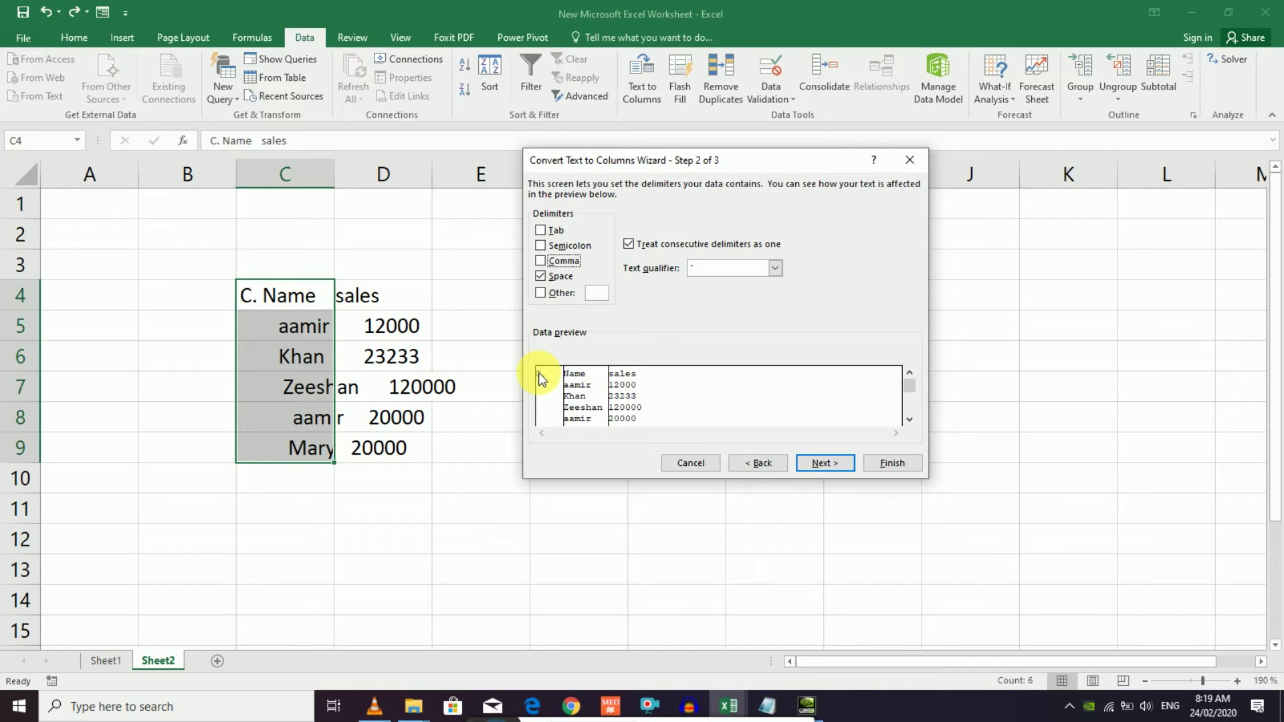
left_click(544, 260)
left_click(540, 292)
type(".")
left_click(827, 462)
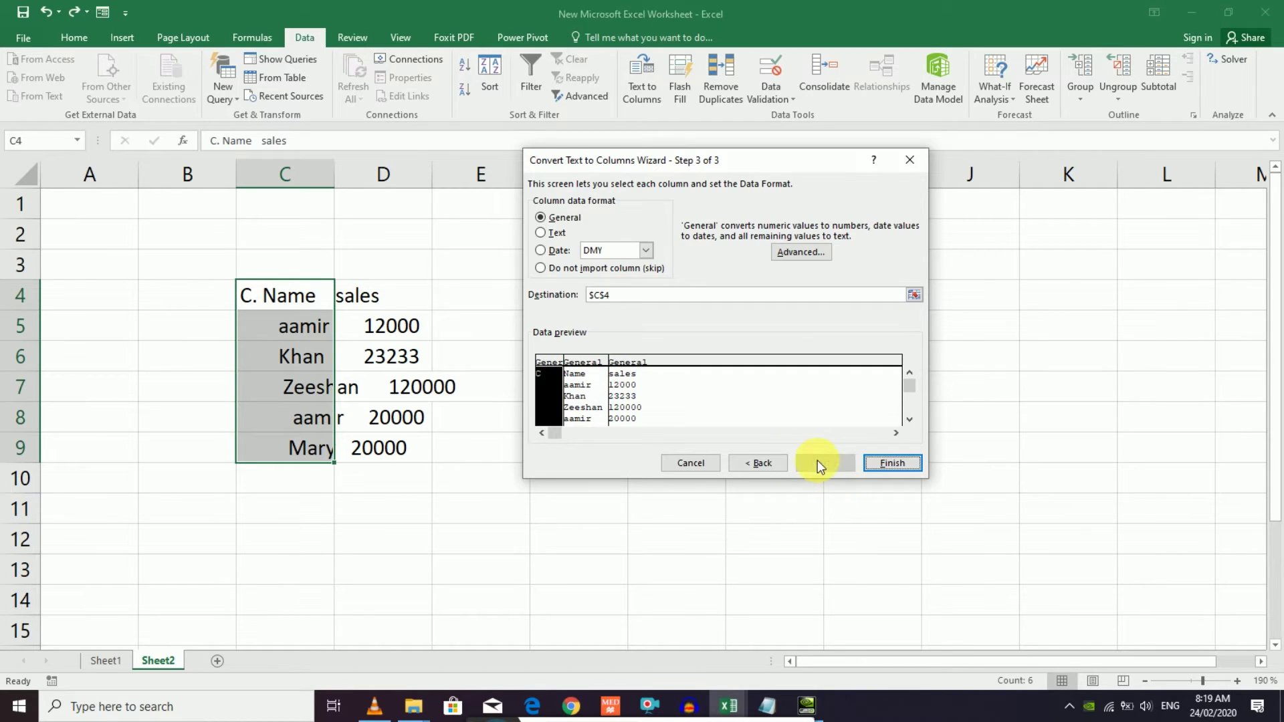
left_click(896, 463)
- Clear the leftover C from C4 and select the new Name and sales table
left_click(472, 503)
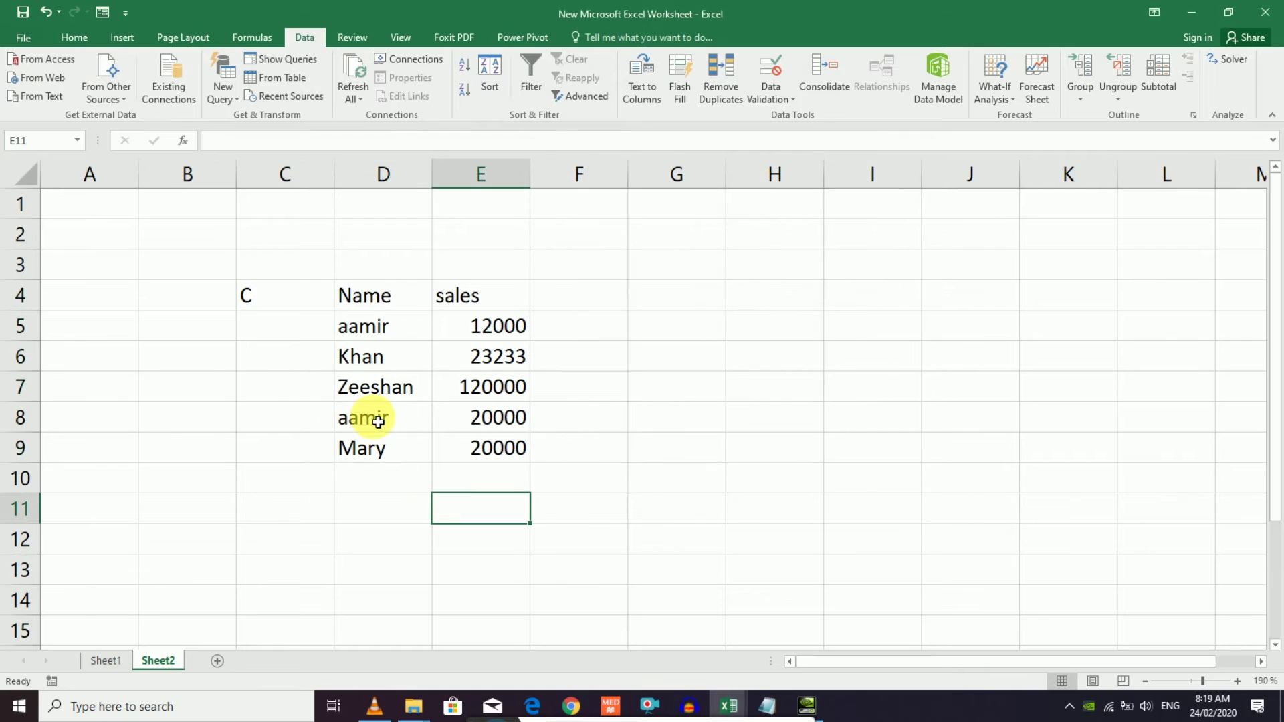
left_click(290, 305)
key("Delete")
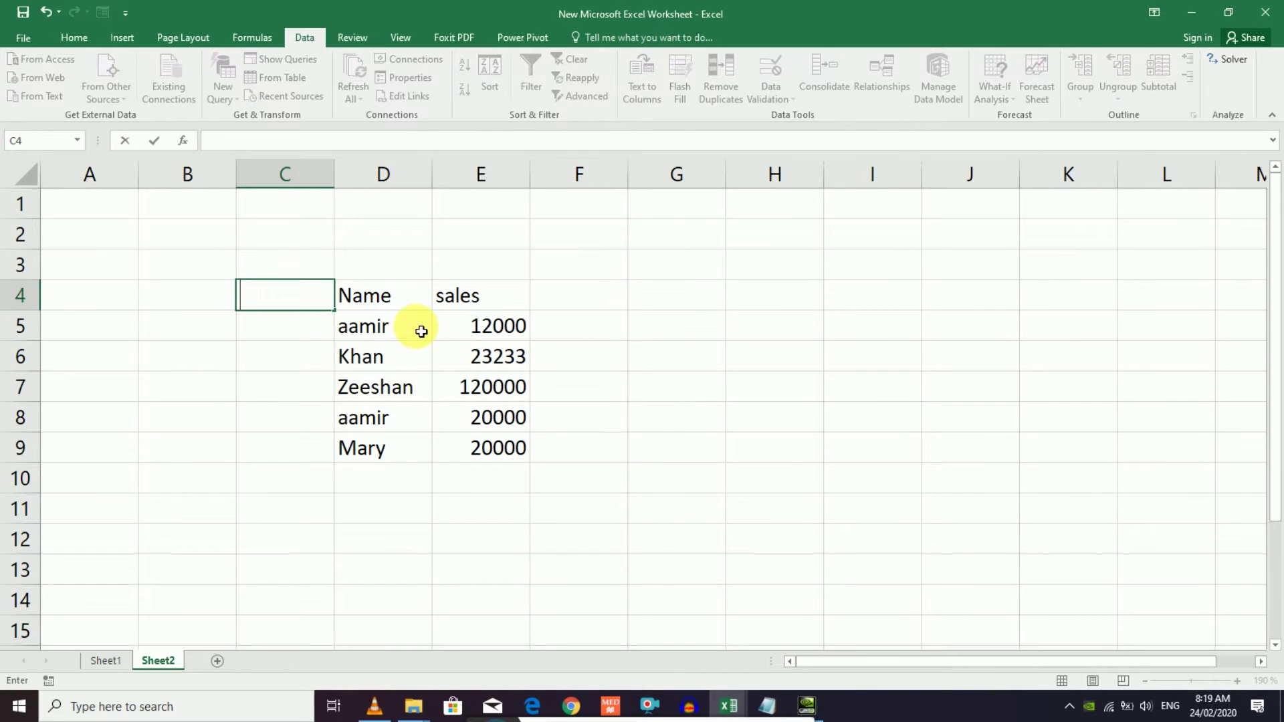
left_click_drag(374, 295, 518, 456)
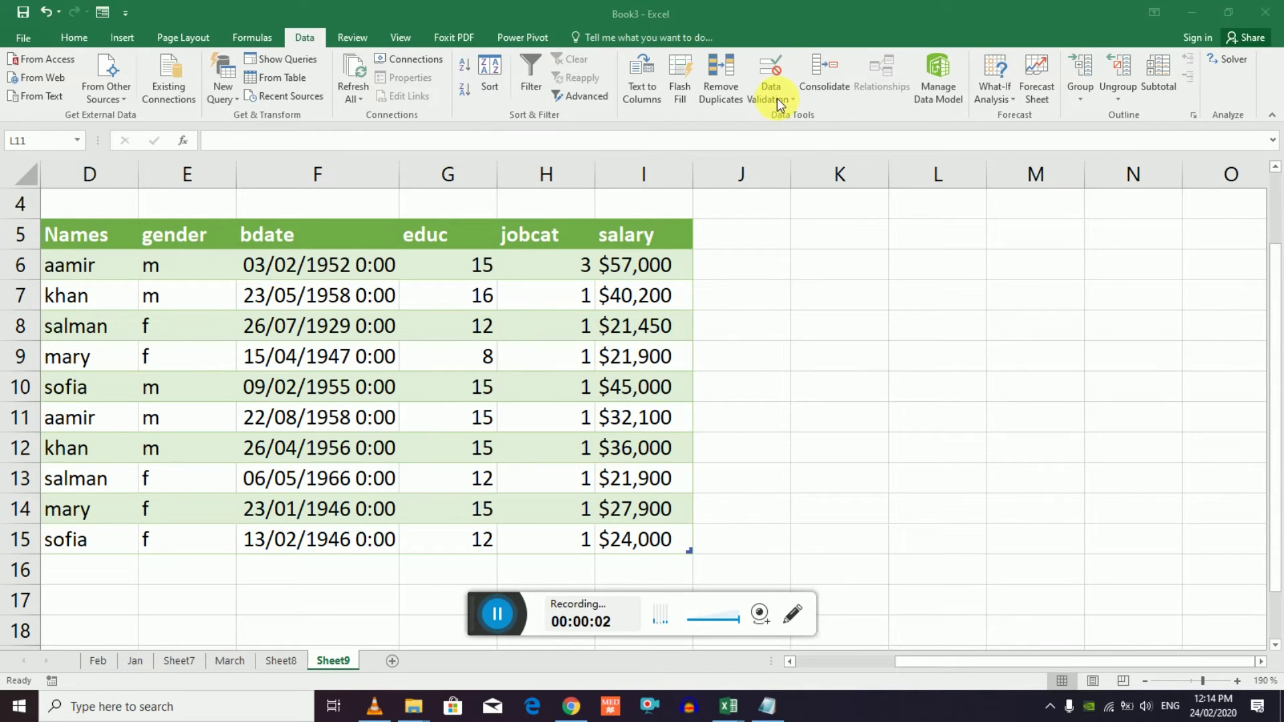
left_click_drag(480, 611, 479, 613)
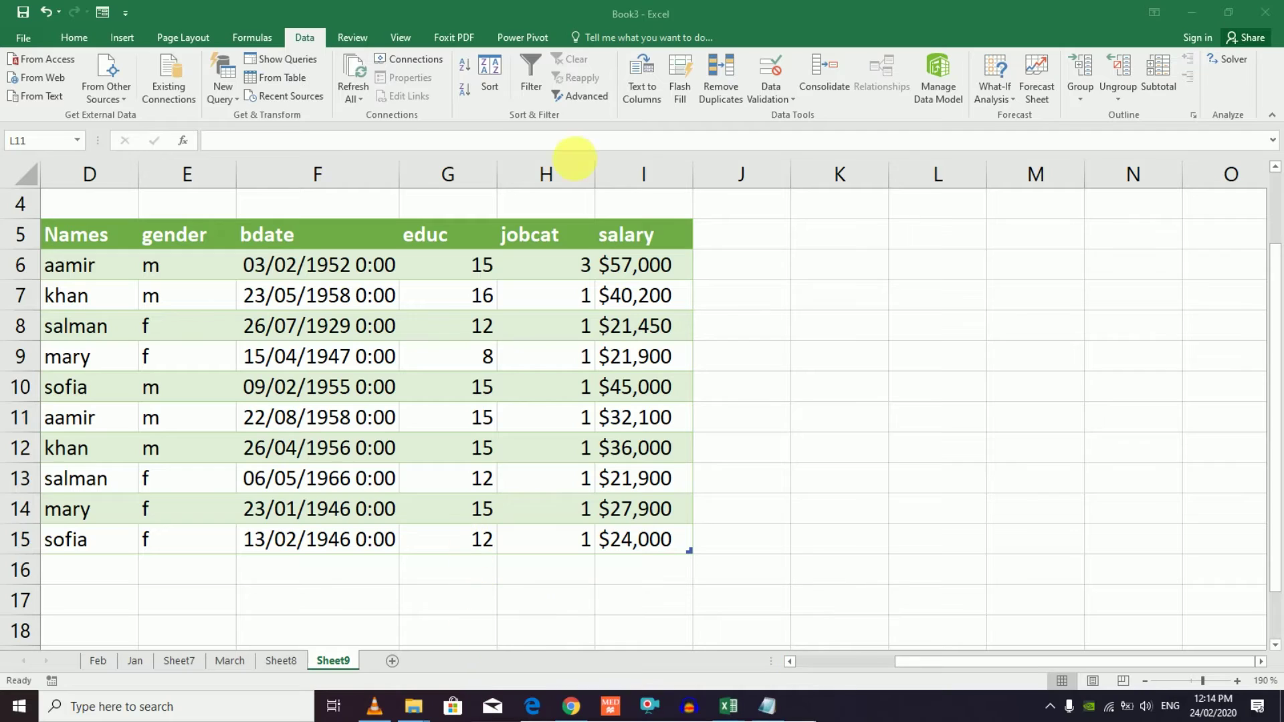
left_click(788, 11)
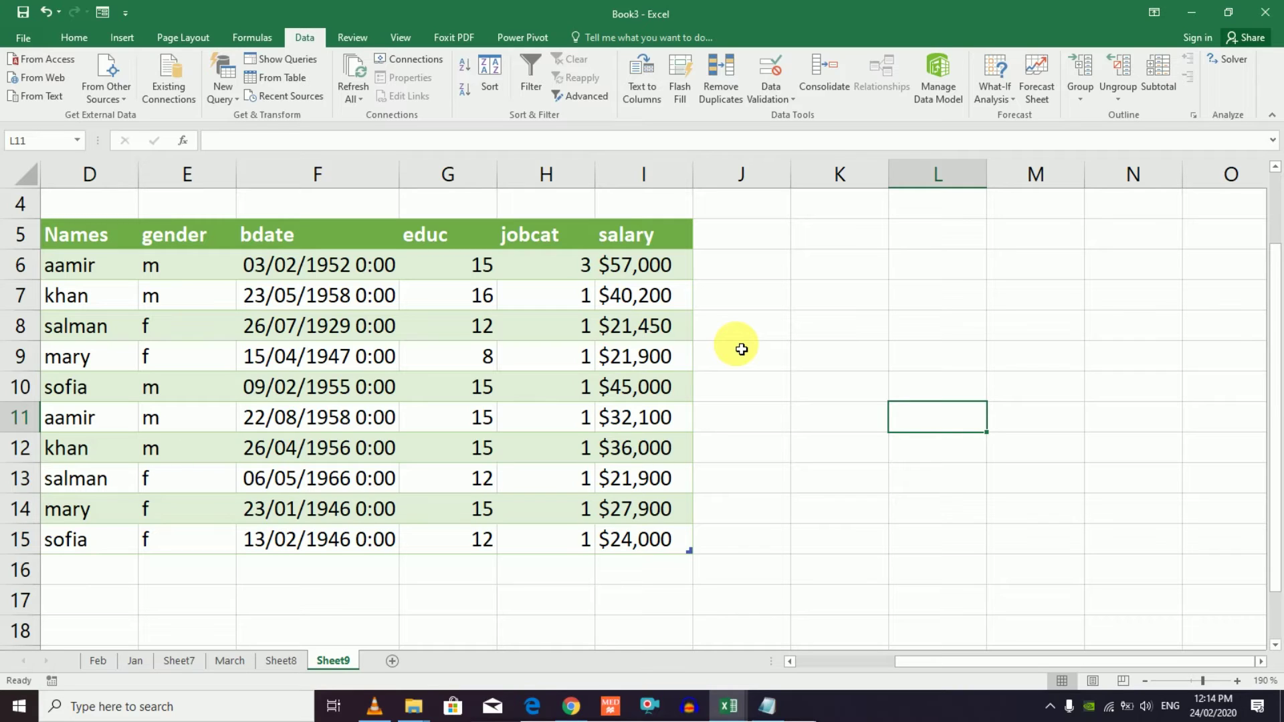
left_click(567, 351)
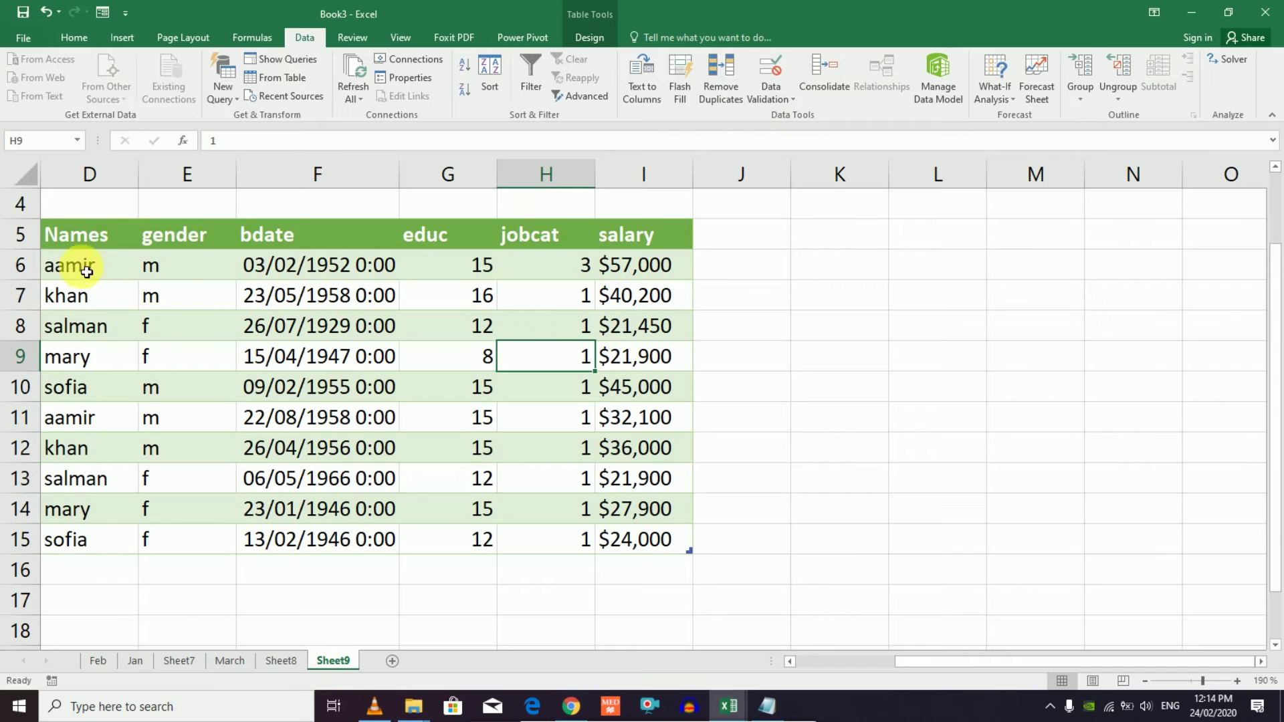
left_click_drag(79, 238, 608, 373)
left_click(608, 370)
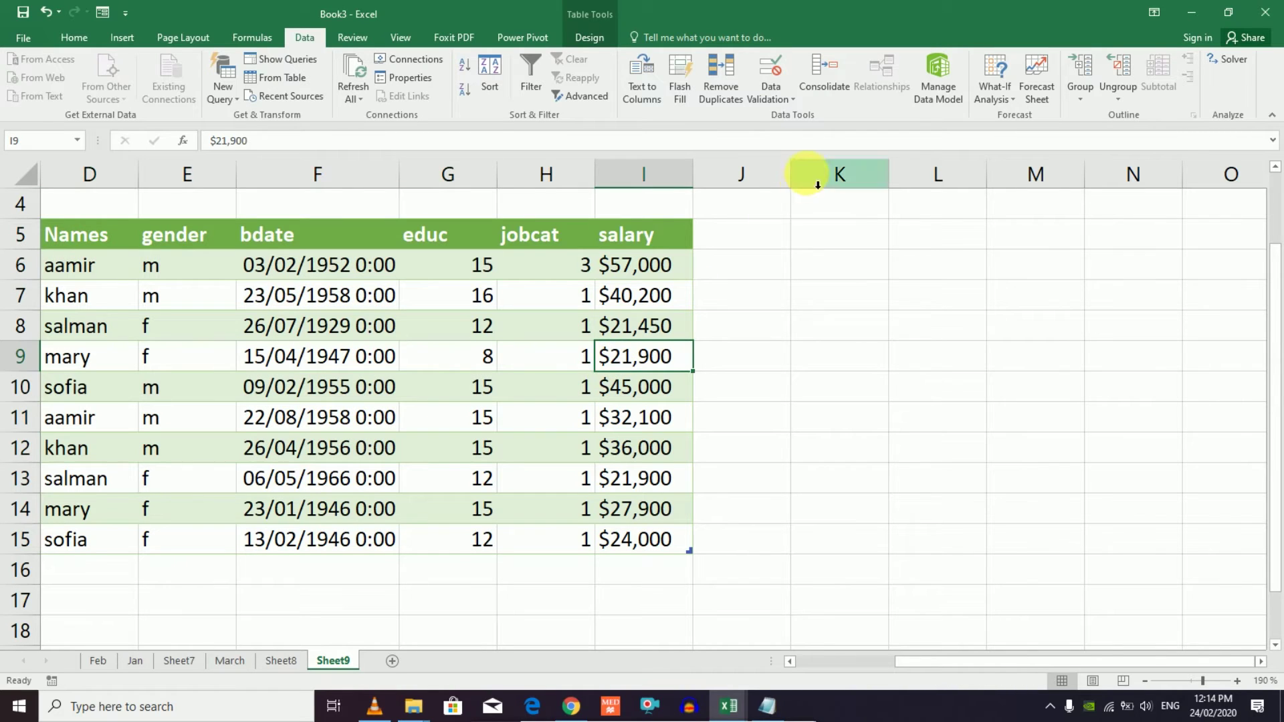
left_click(782, 97)
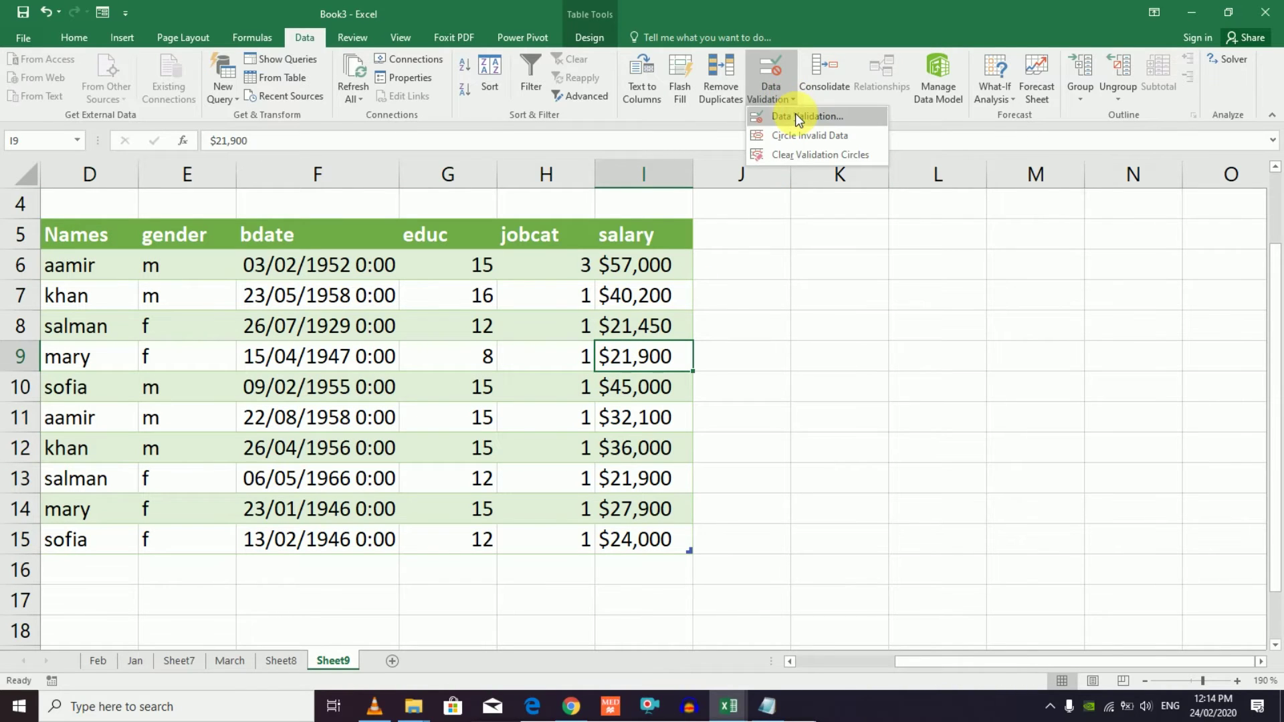
left_click(797, 117)
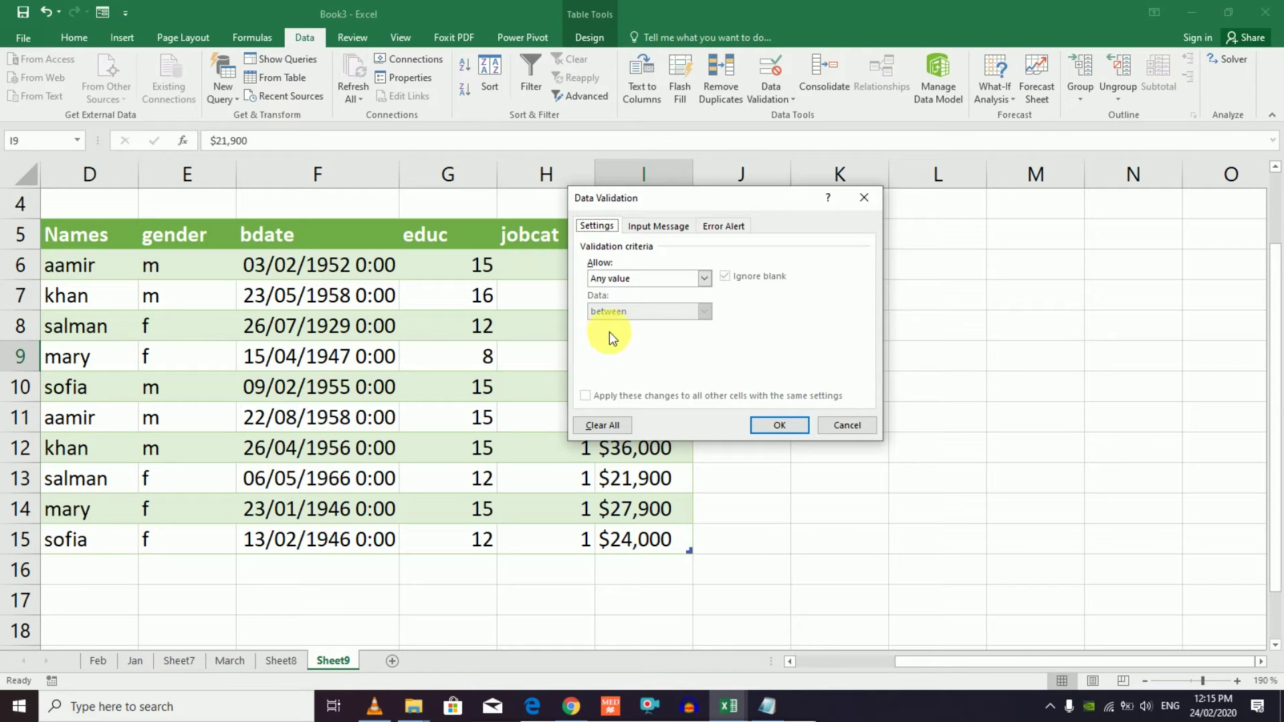
left_click(705, 278)
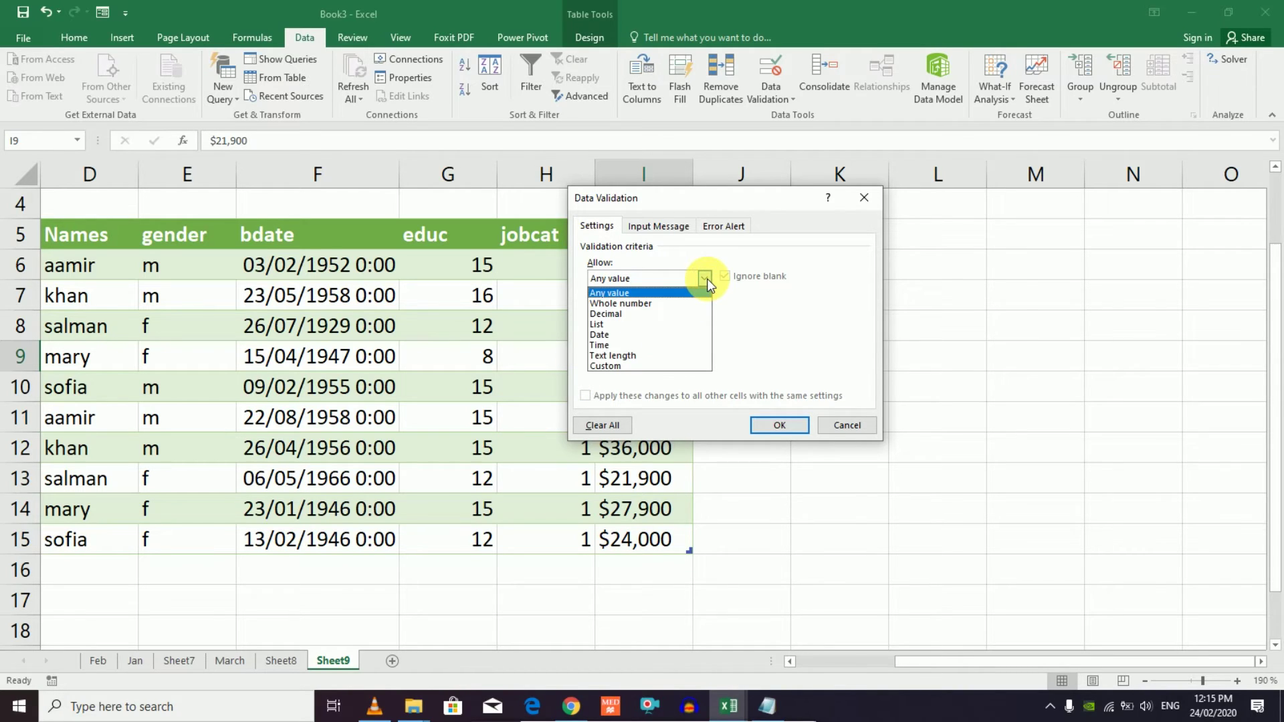
left_click(662, 305)
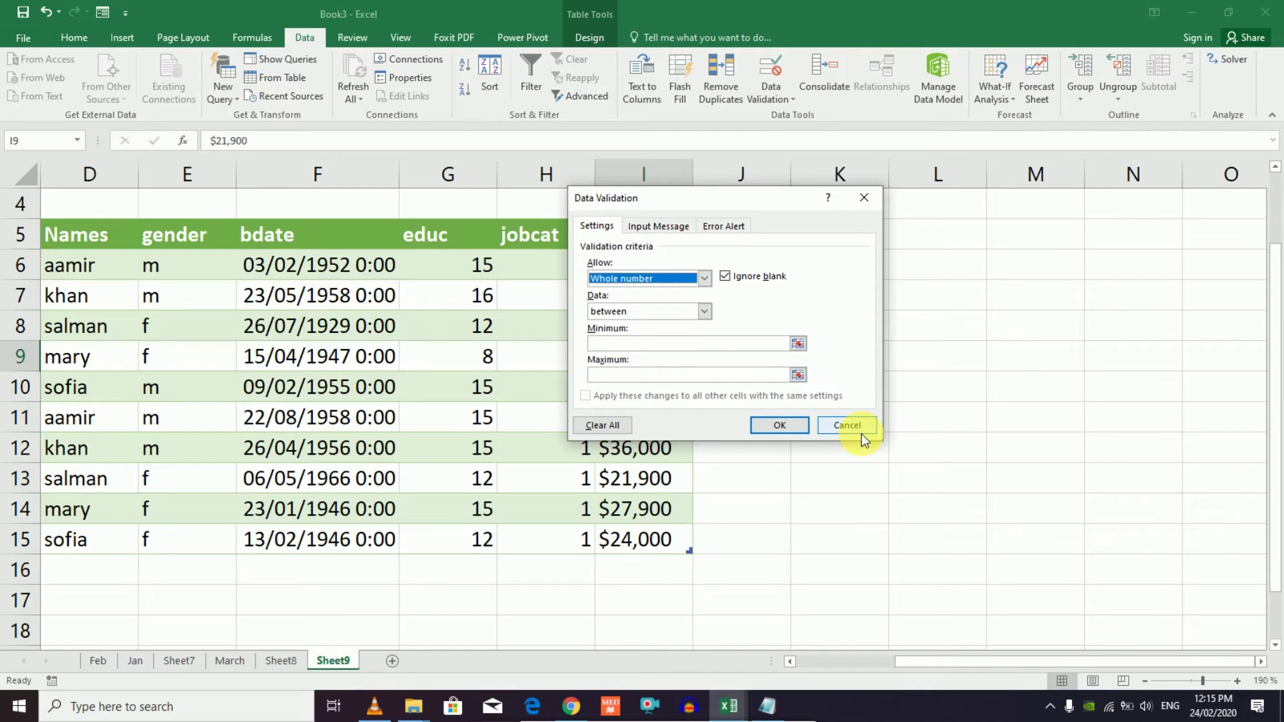
left_click(847, 425)
left_click(662, 414)
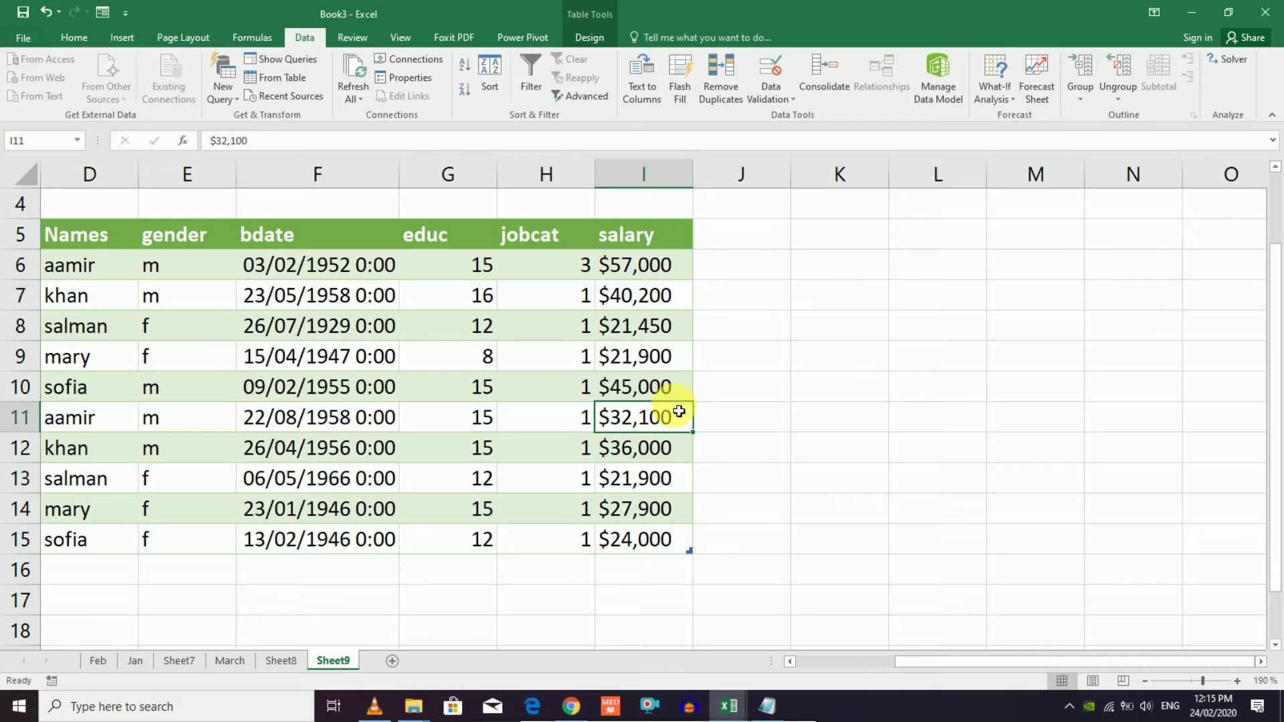
- Add the column header 'Bonus' in cell J5, correcting the 'Bomus' typo
left_click(728, 264)
left_click(735, 242)
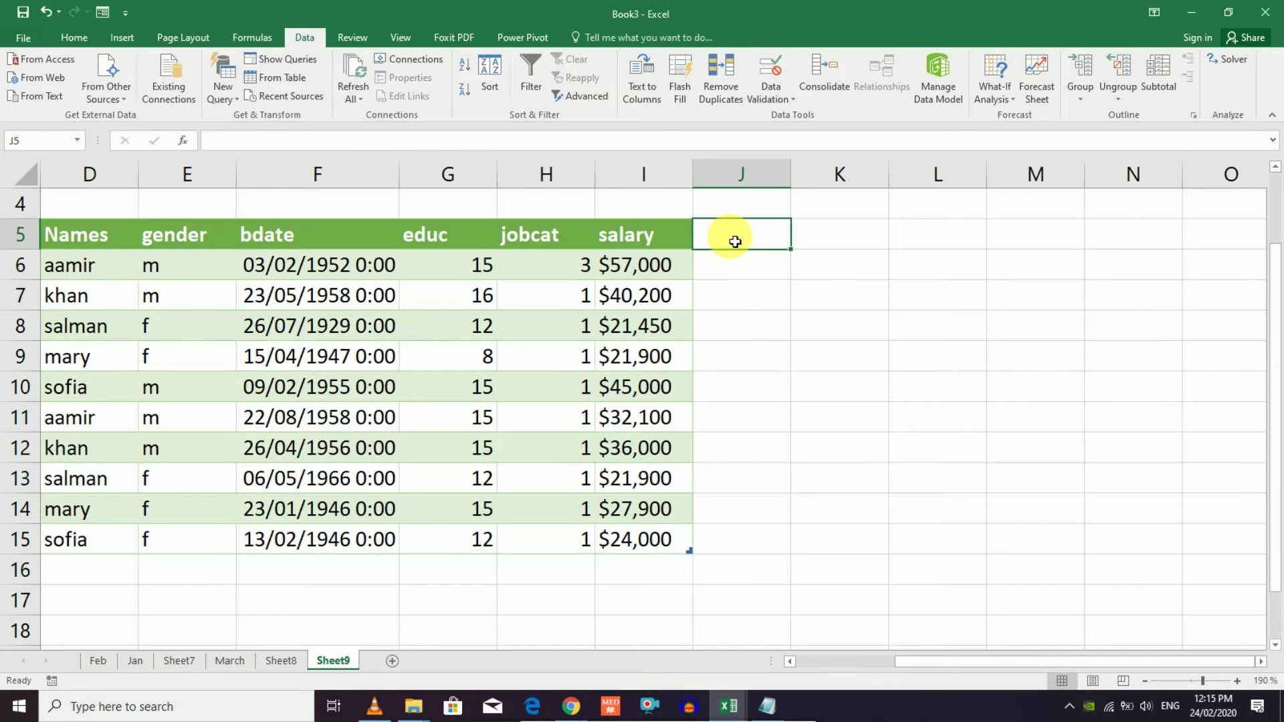
type("Bomus")
key("Return")
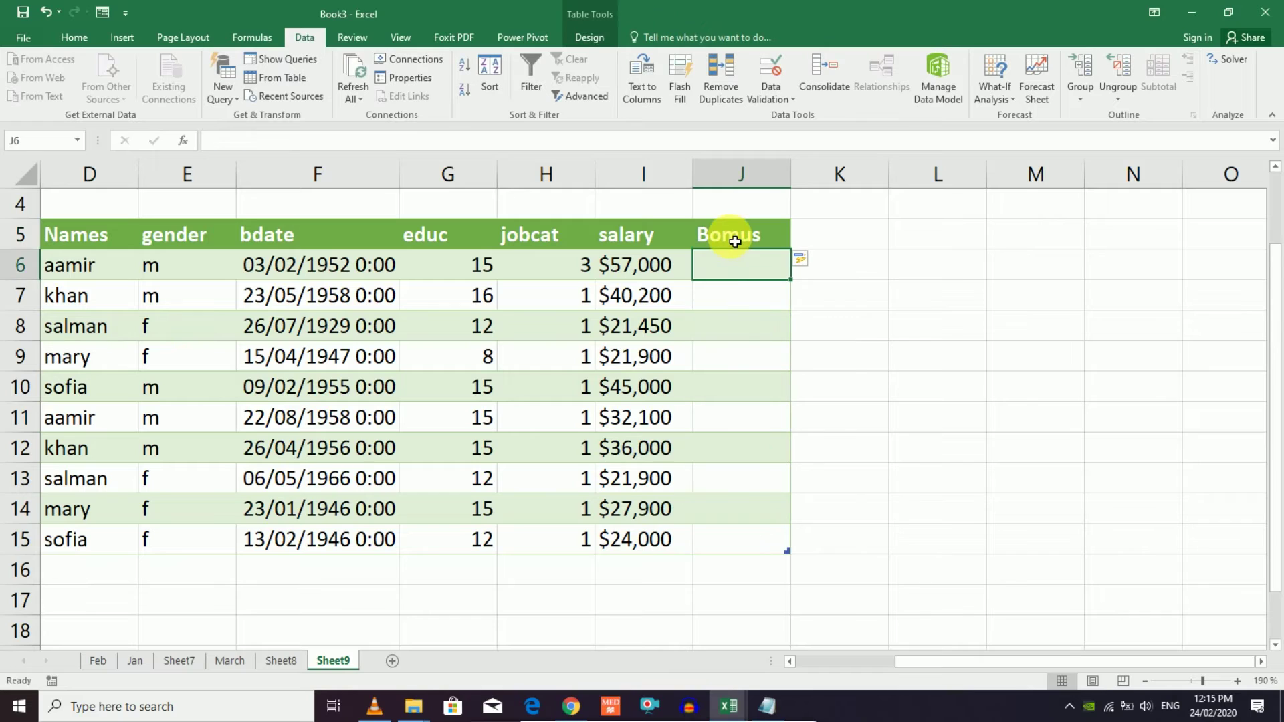
left_click(739, 328)
double_click(746, 237)
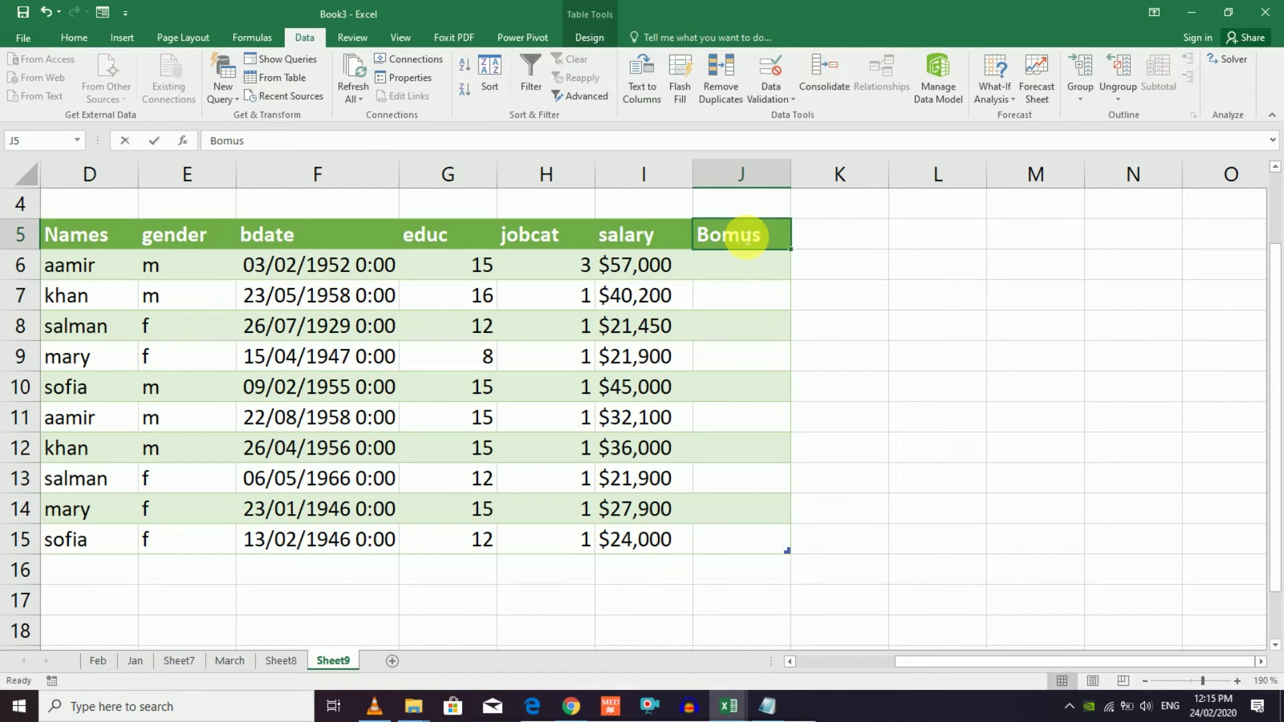
key("BackSpace")
key("BackSpace")
type("nu")
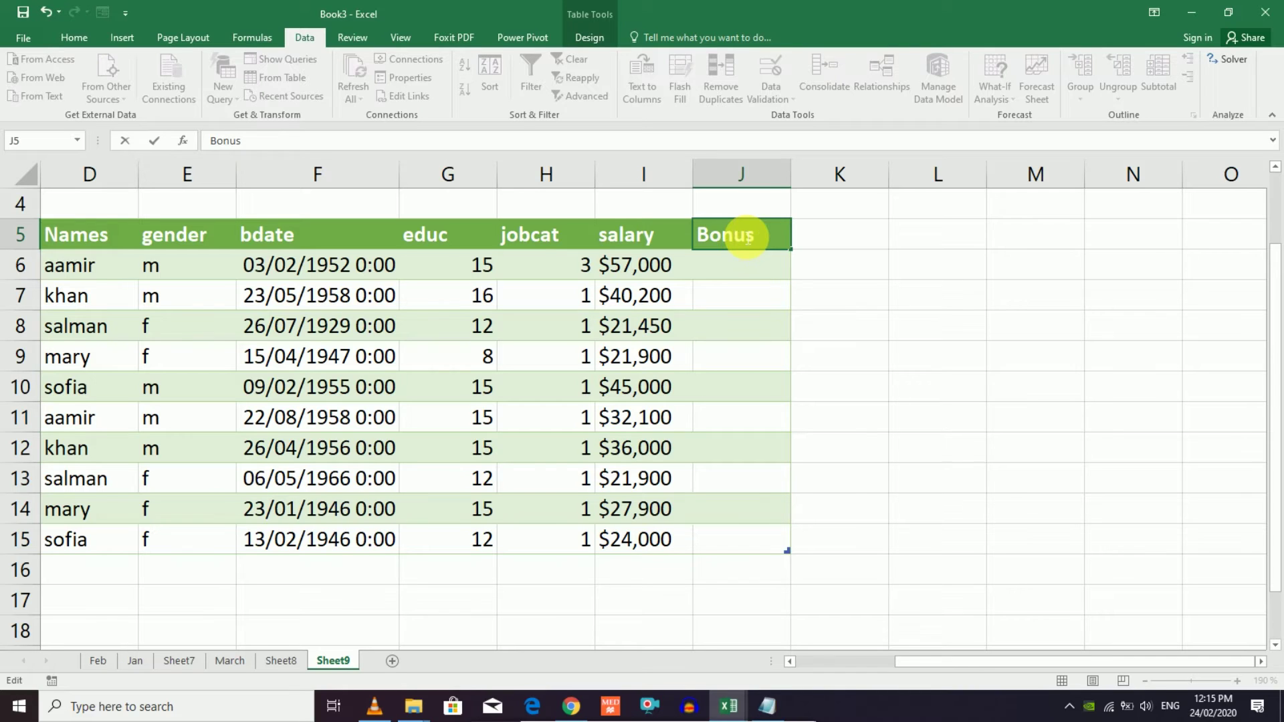
left_click(717, 266)
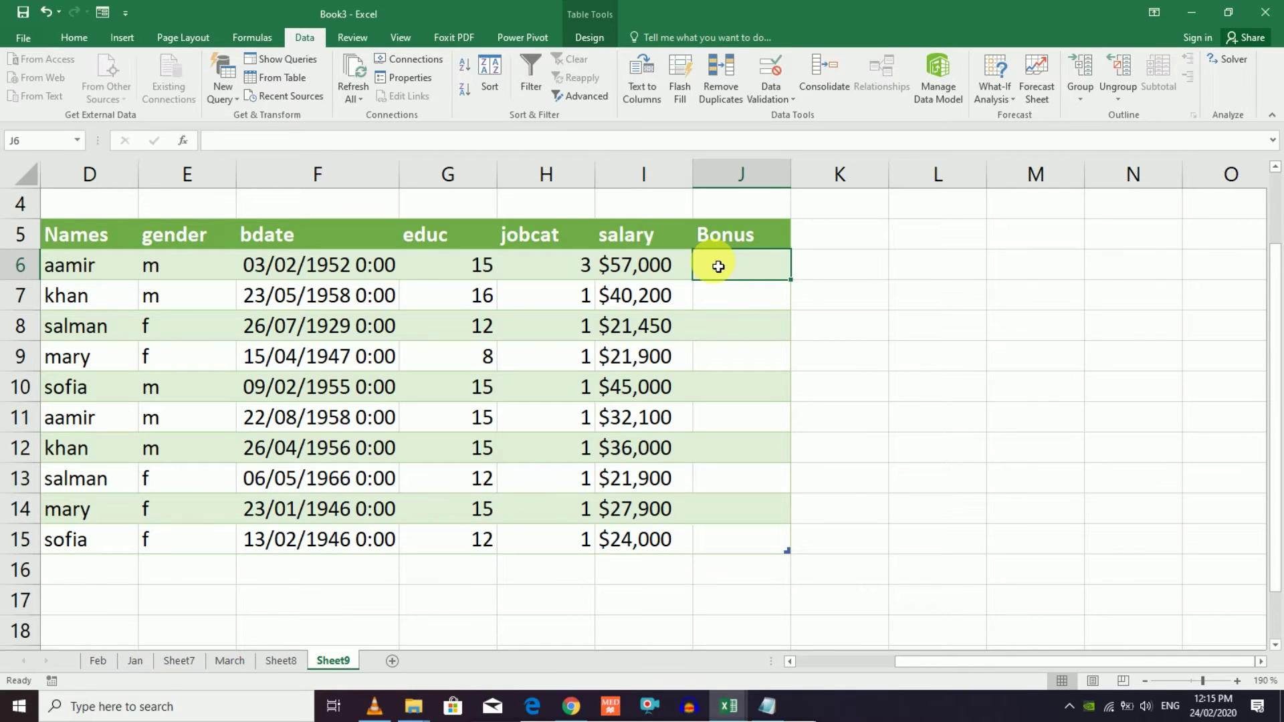
- Select the empty Bonus cells J6 to J15
key("ctrl+a")
left_click(754, 267)
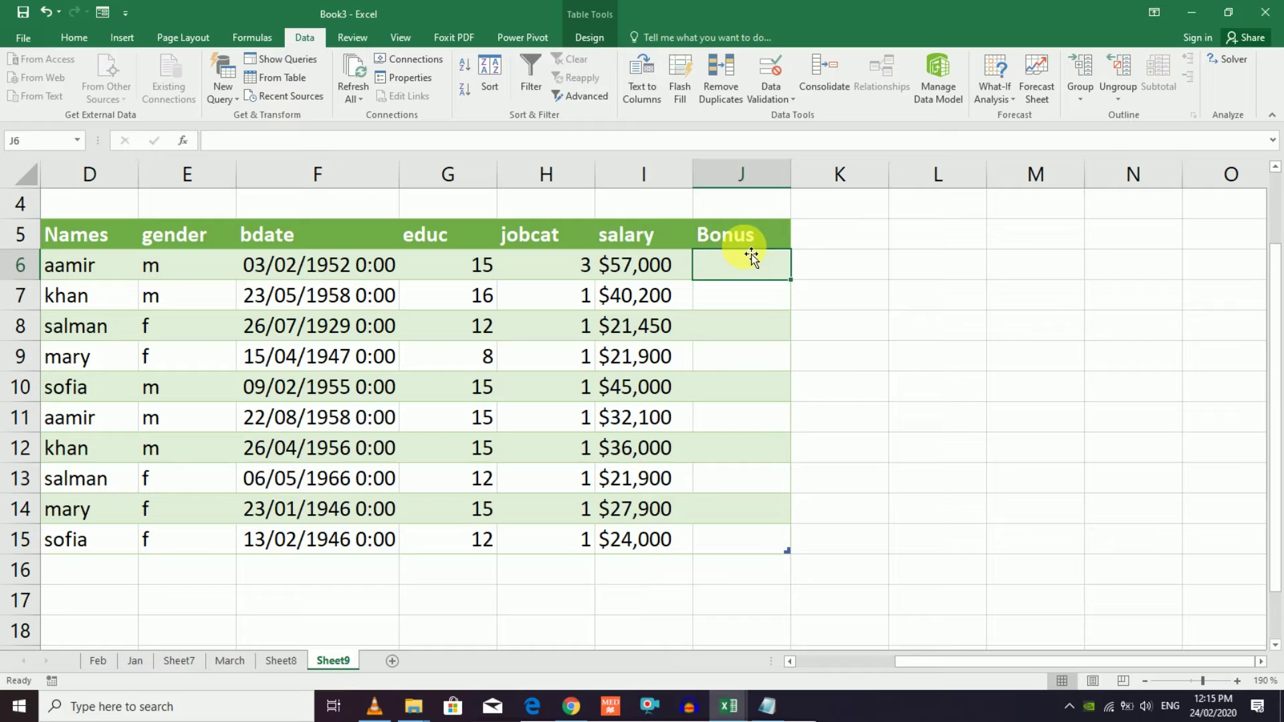
left_click_drag(742, 235, 764, 539)
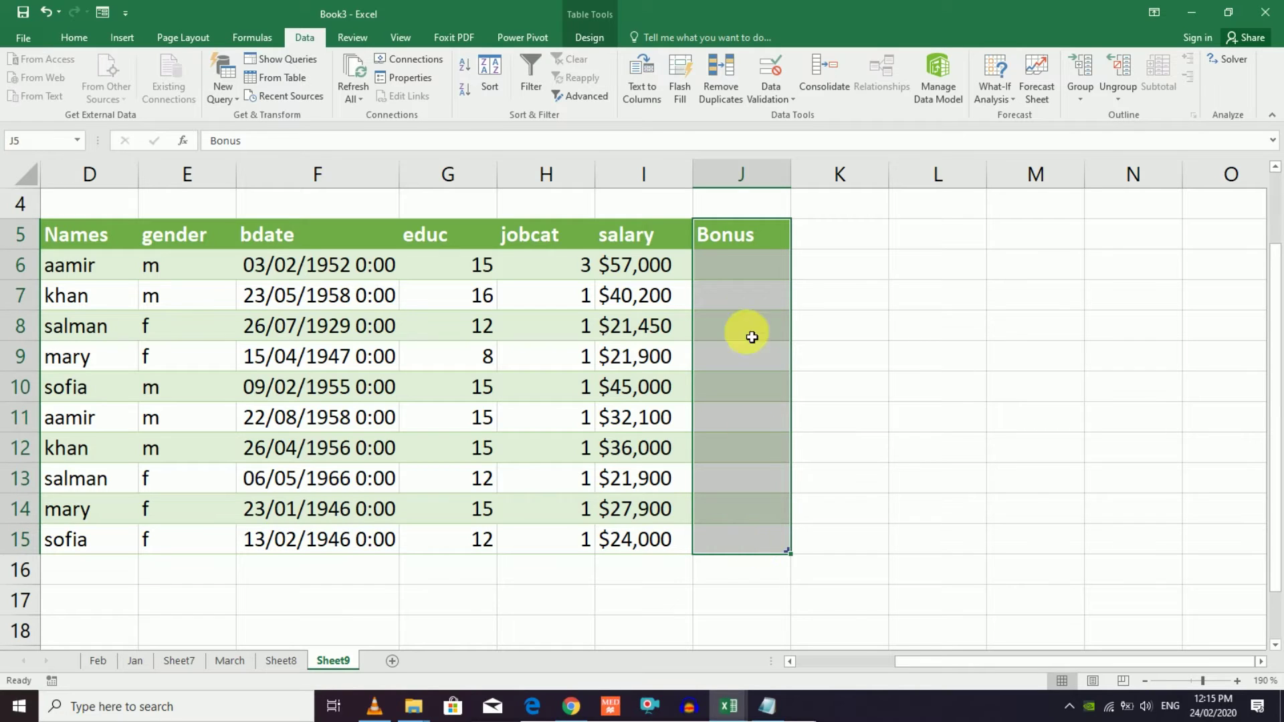
left_click_drag(745, 264, 757, 548)
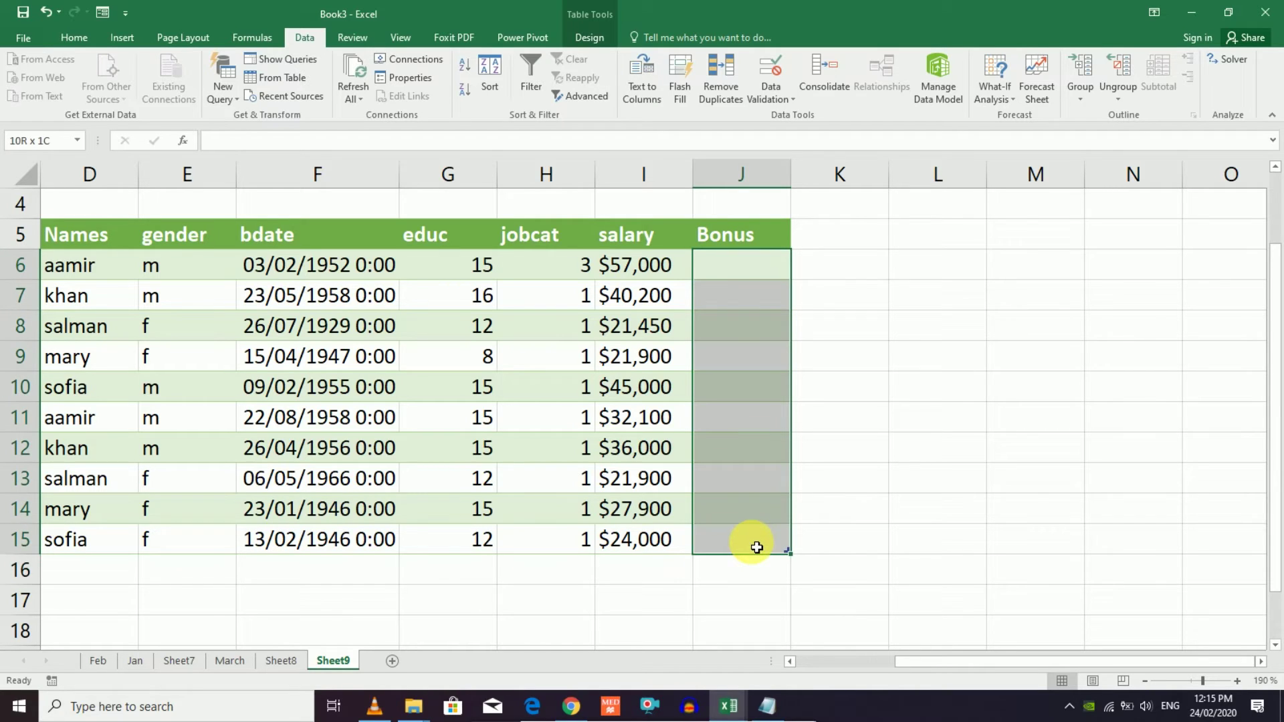
- Apply a Data Validation rule allowing only whole numbers between 200 and 500
left_click(793, 96)
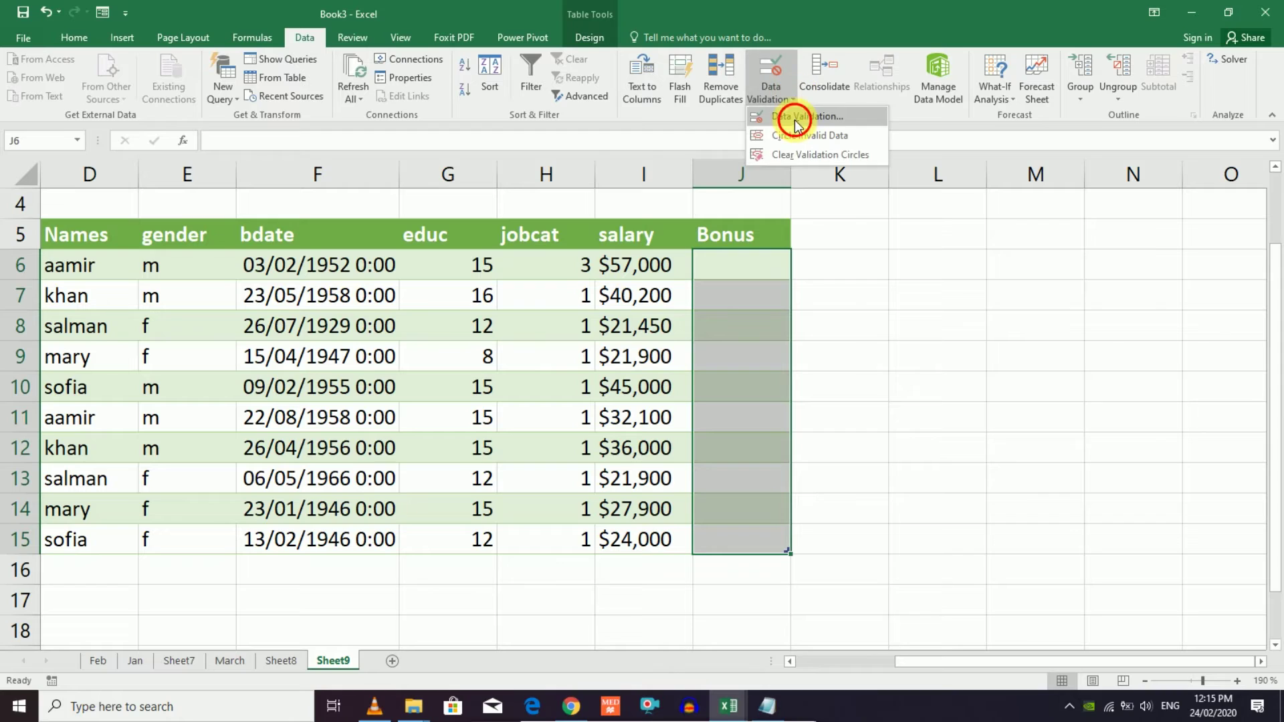
left_click(789, 122)
left_click(702, 280)
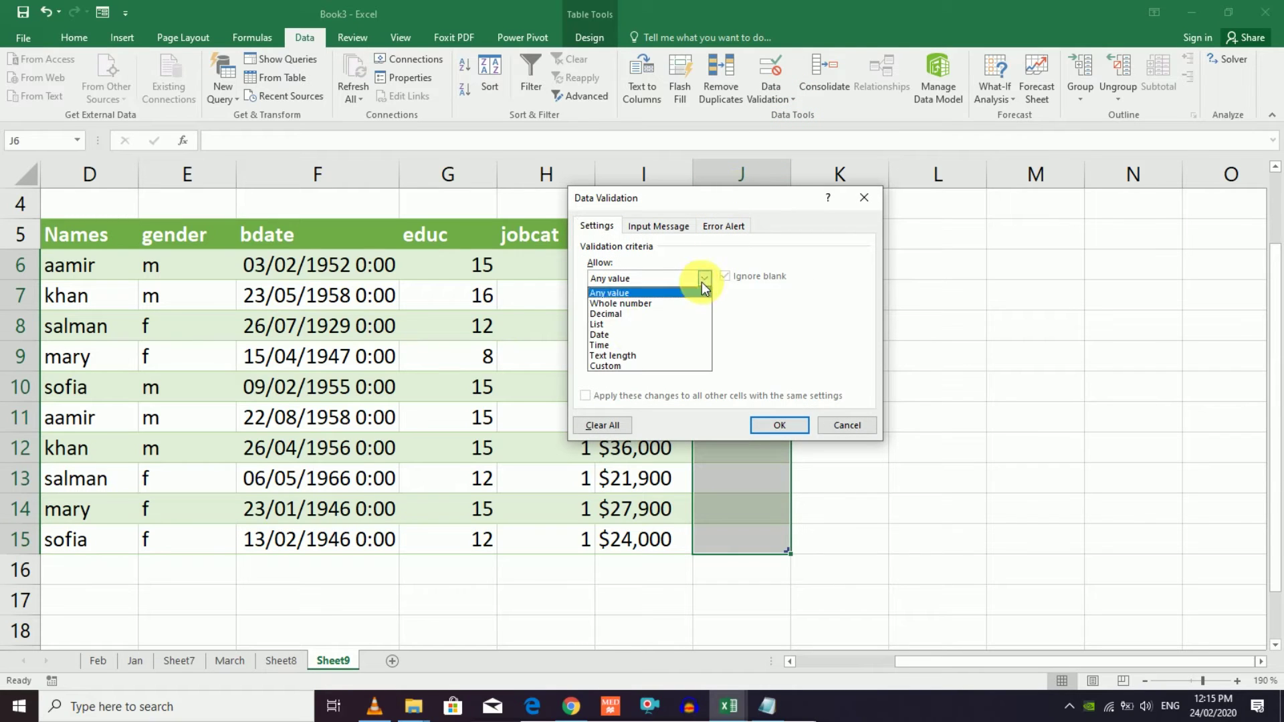
left_click(615, 302)
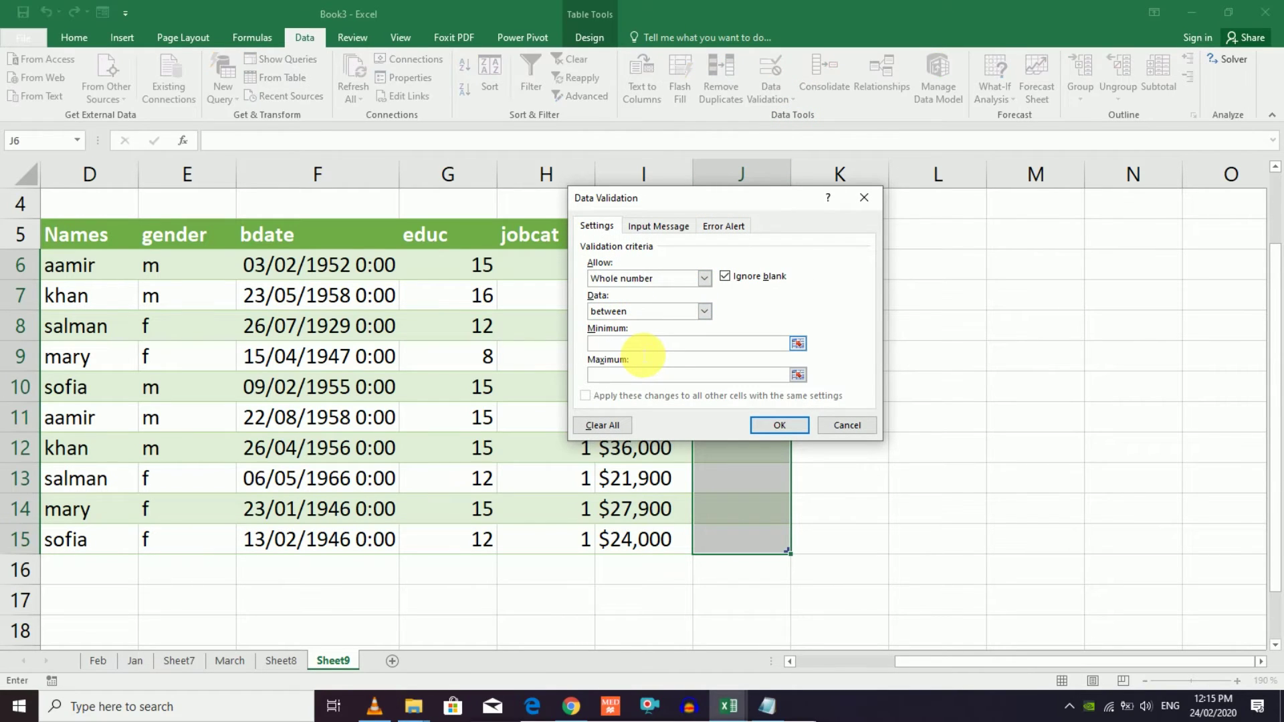
type("200")
left_click(622, 375)
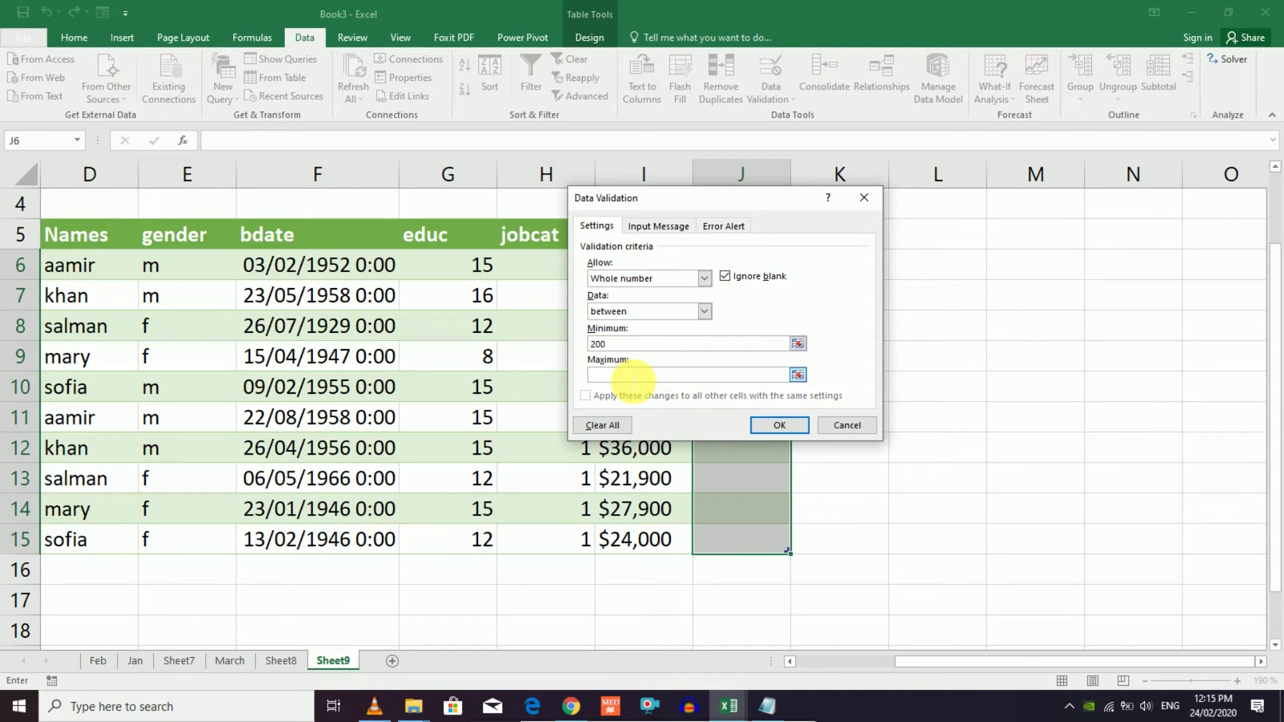
type("5000")
key("BackSpace")
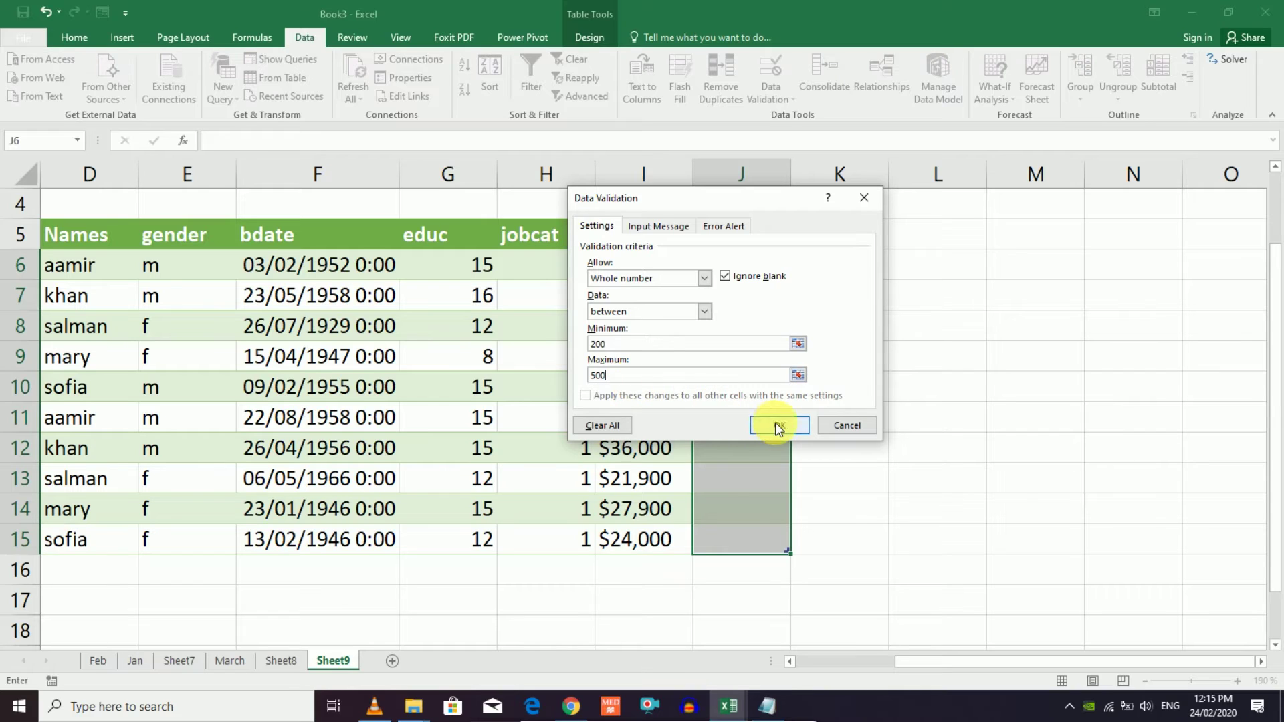
left_click(775, 423)
left_click(740, 348)
left_click(748, 278)
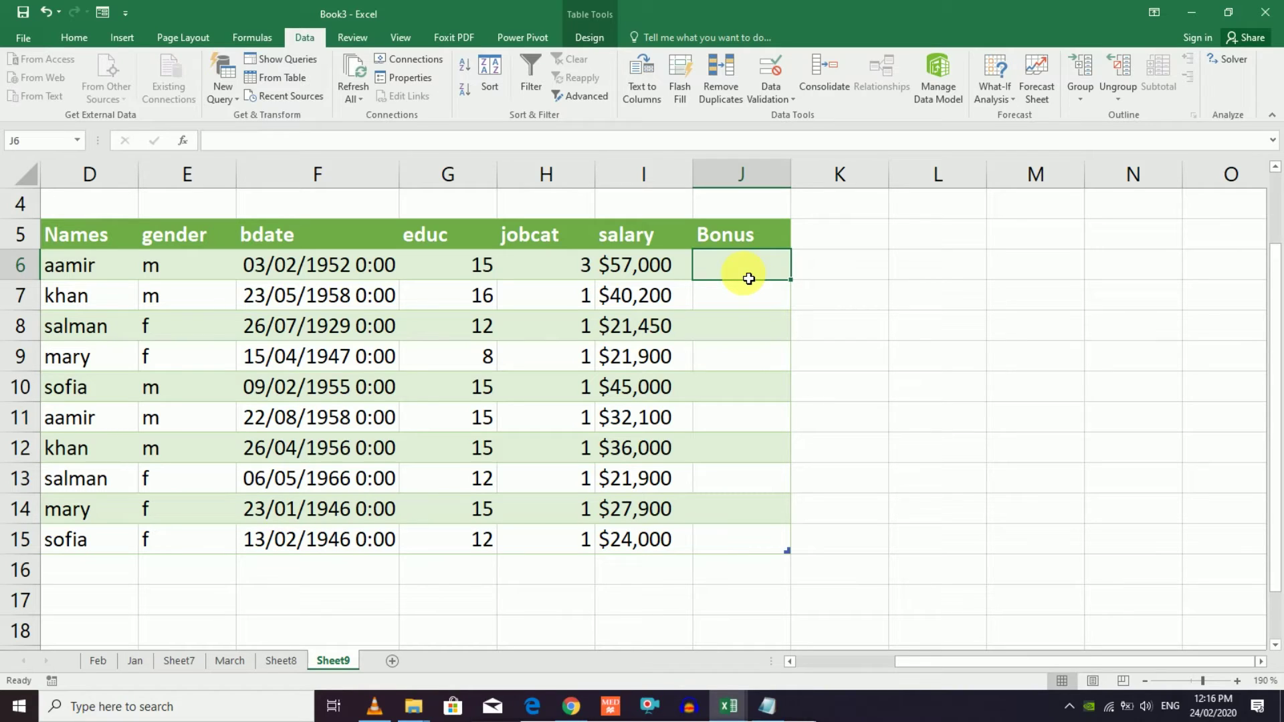
- Enter bonuses 300 and 342 in J6 and J7
type("300")
key("Return")
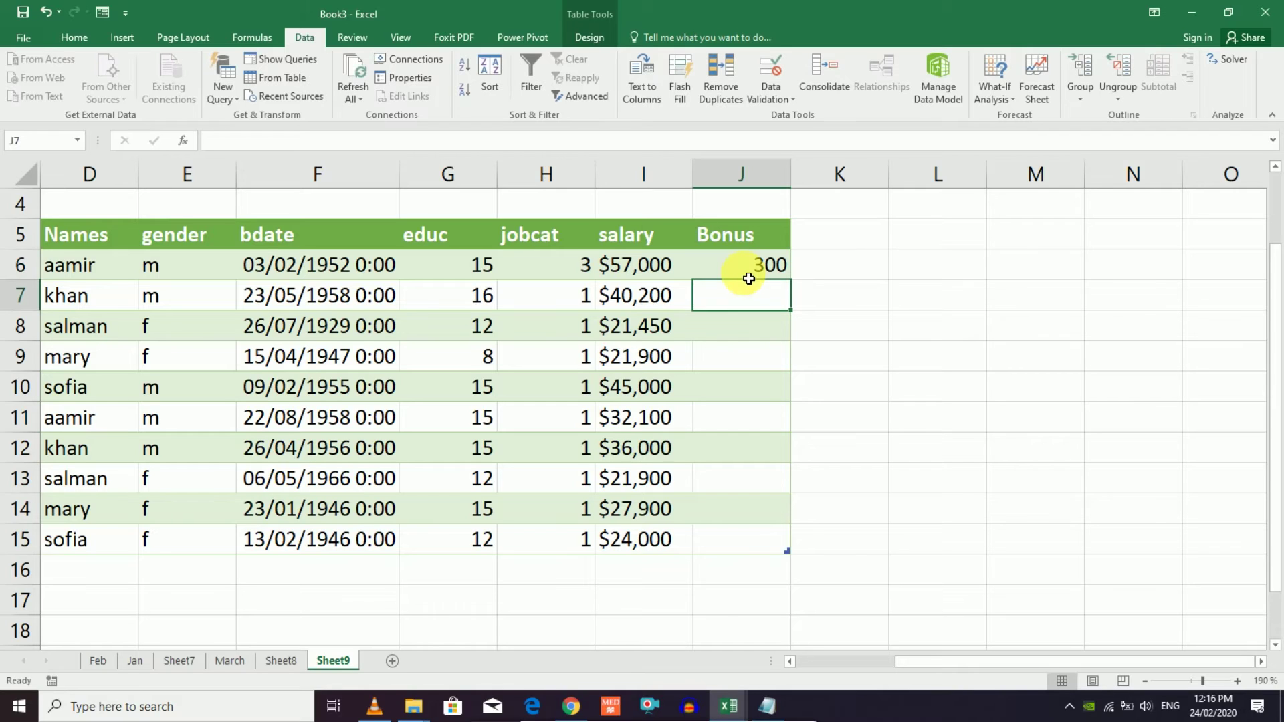
type("342")
key("Return")
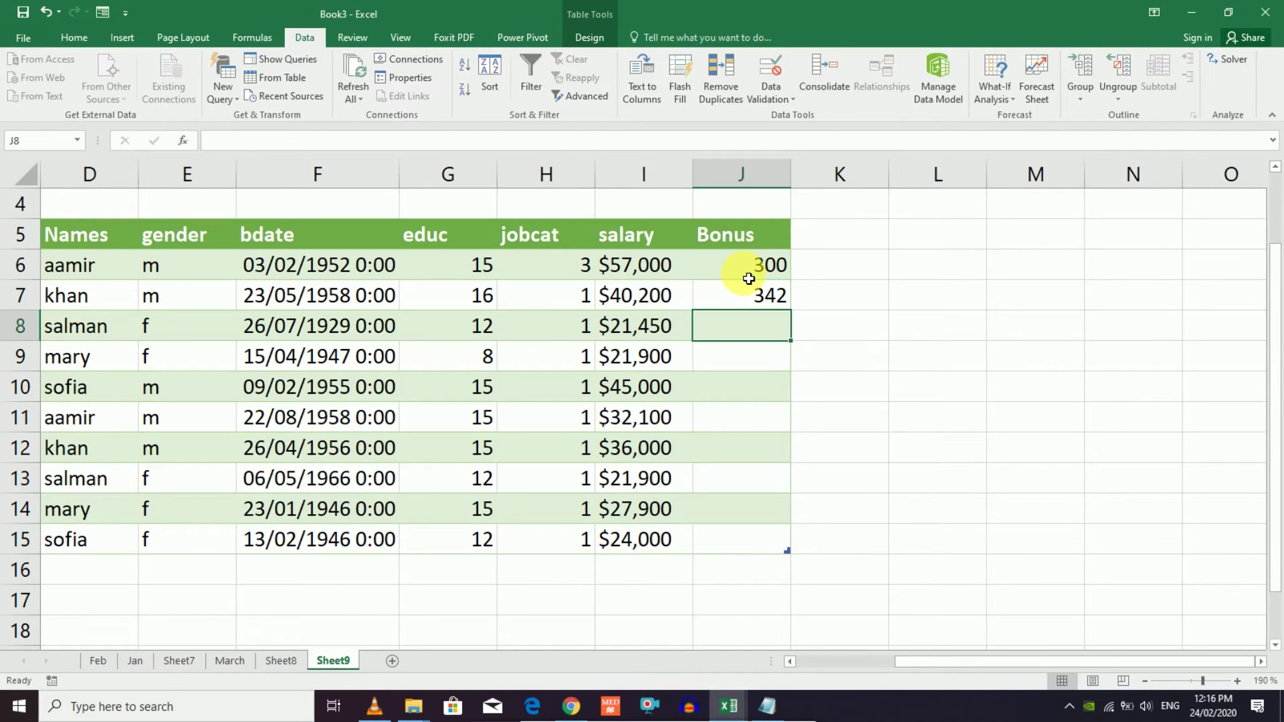
- Replace the rejected 122 with 345 in J8, then enter 543 in J9 to trigger the error
type("122")
key("Return")
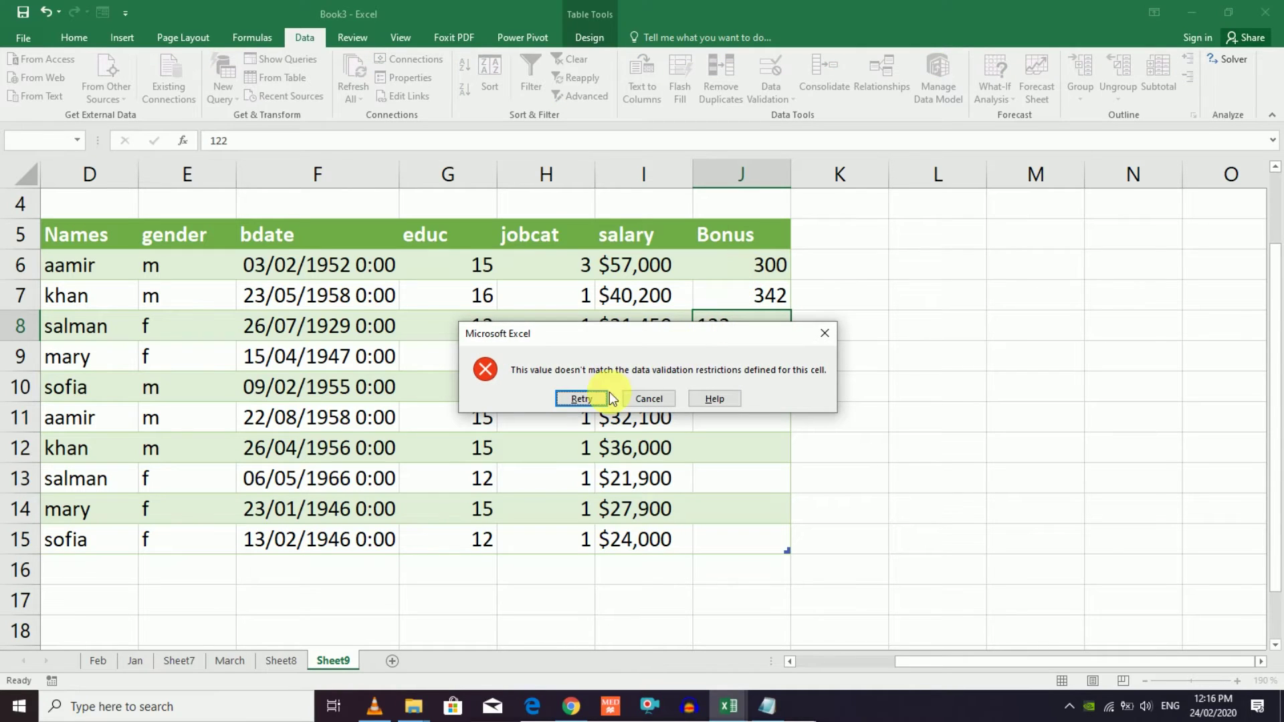
left_click(581, 398)
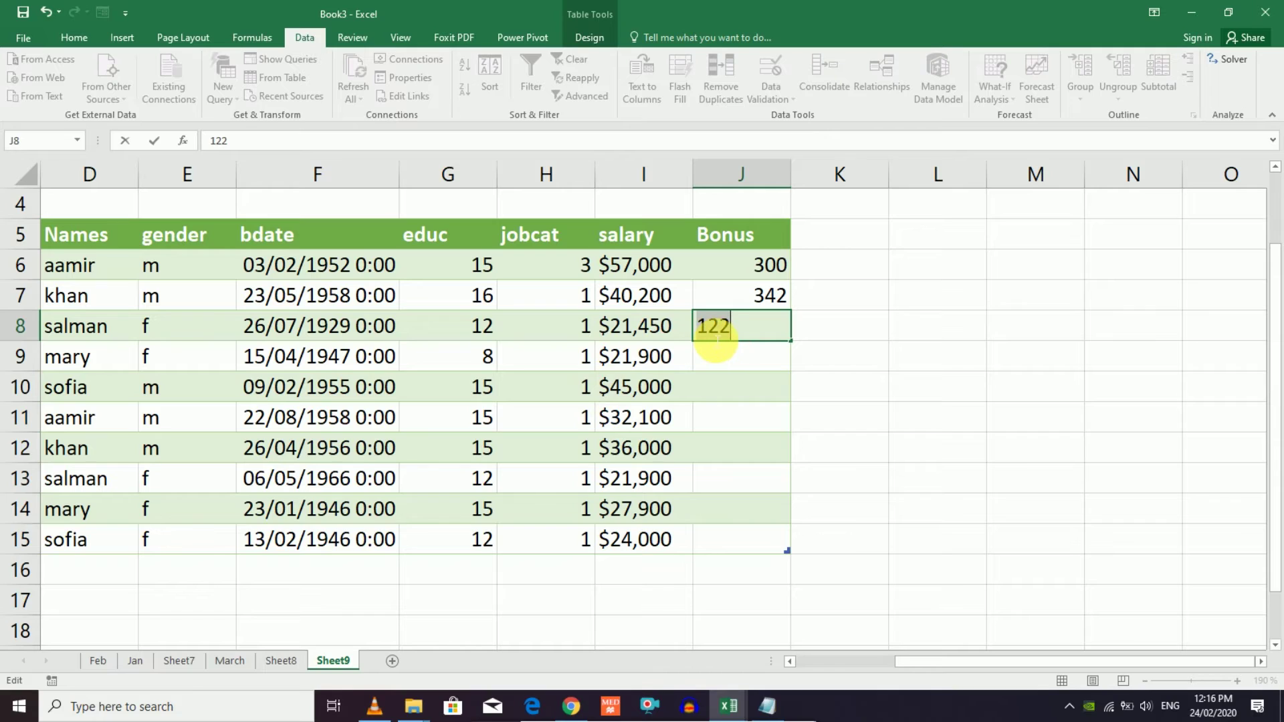
type("345")
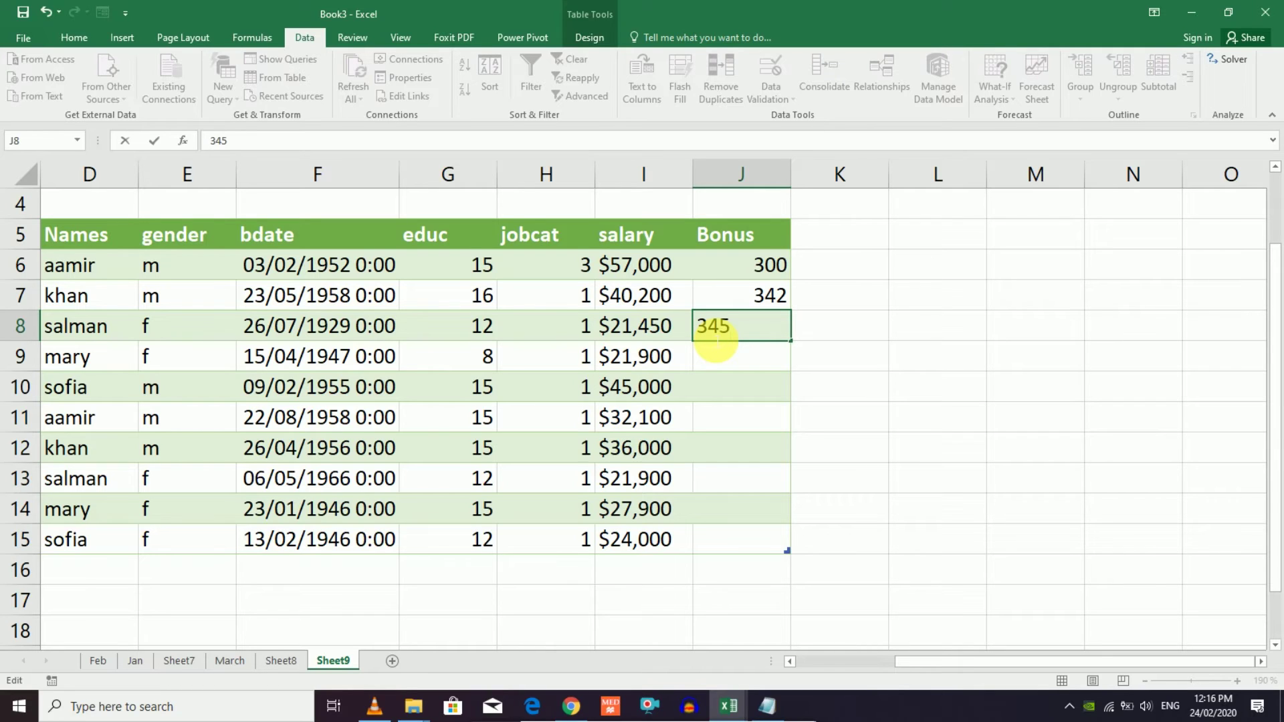
left_click(735, 356)
type("543")
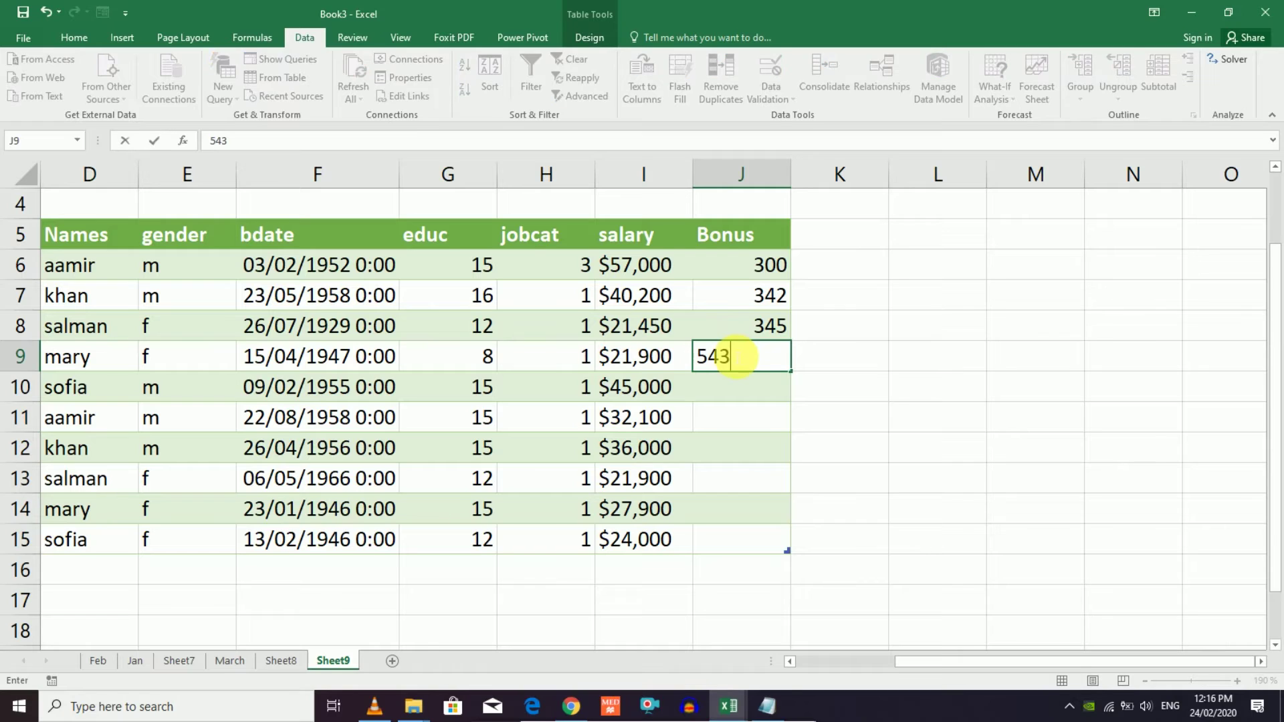
key("Return")
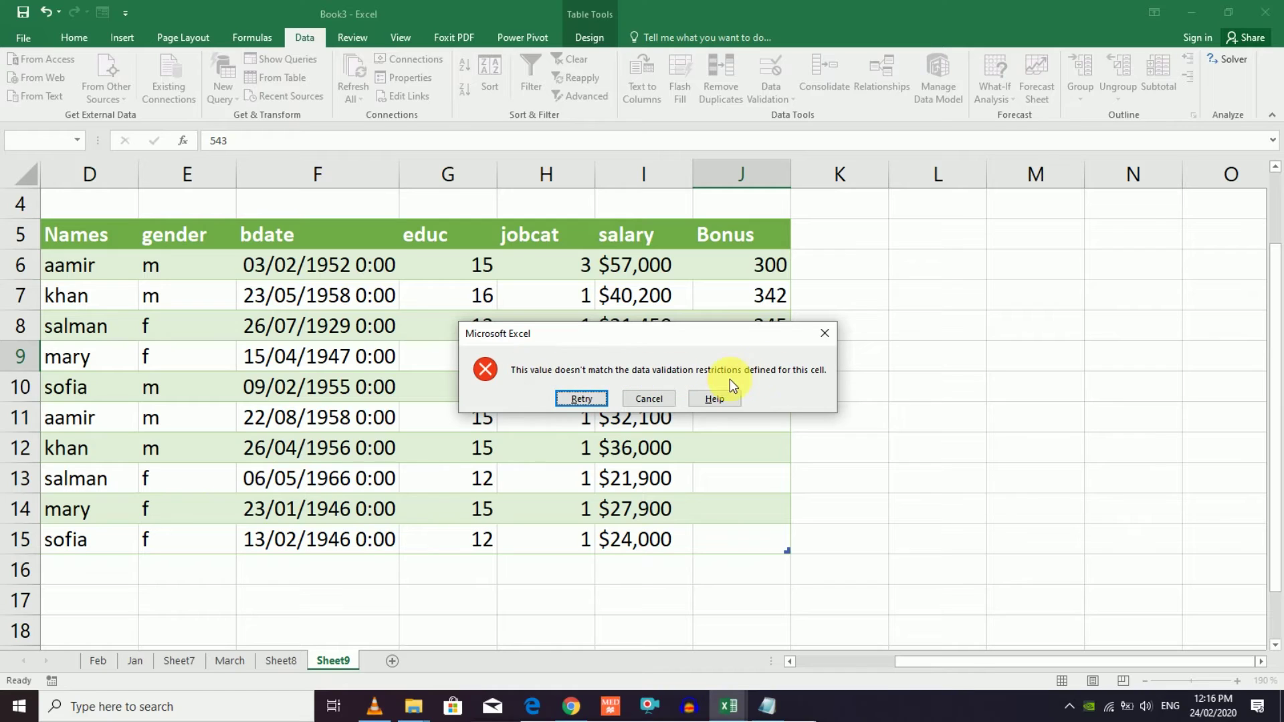
- Cancel the rejected 543 bonus entry so J9 stays blank, checking neighbouring cells J8 and J10
left_click(652, 398)
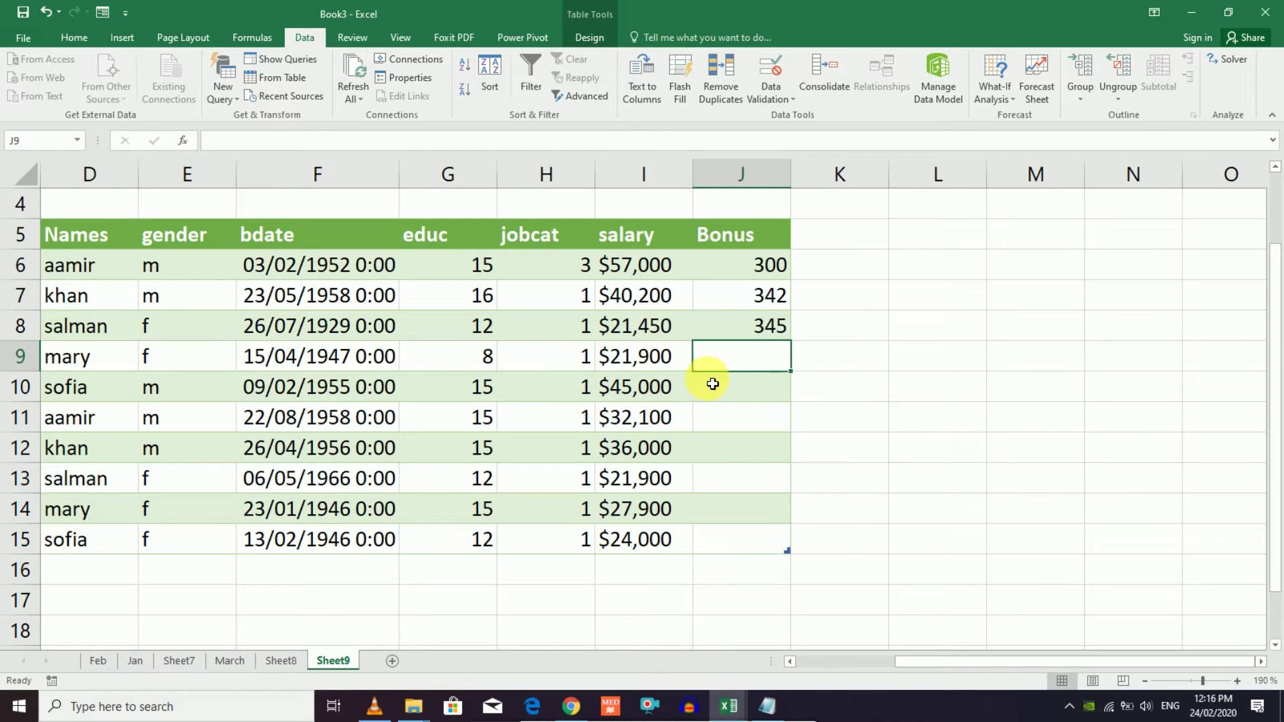
left_click(759, 338)
left_click(766, 373)
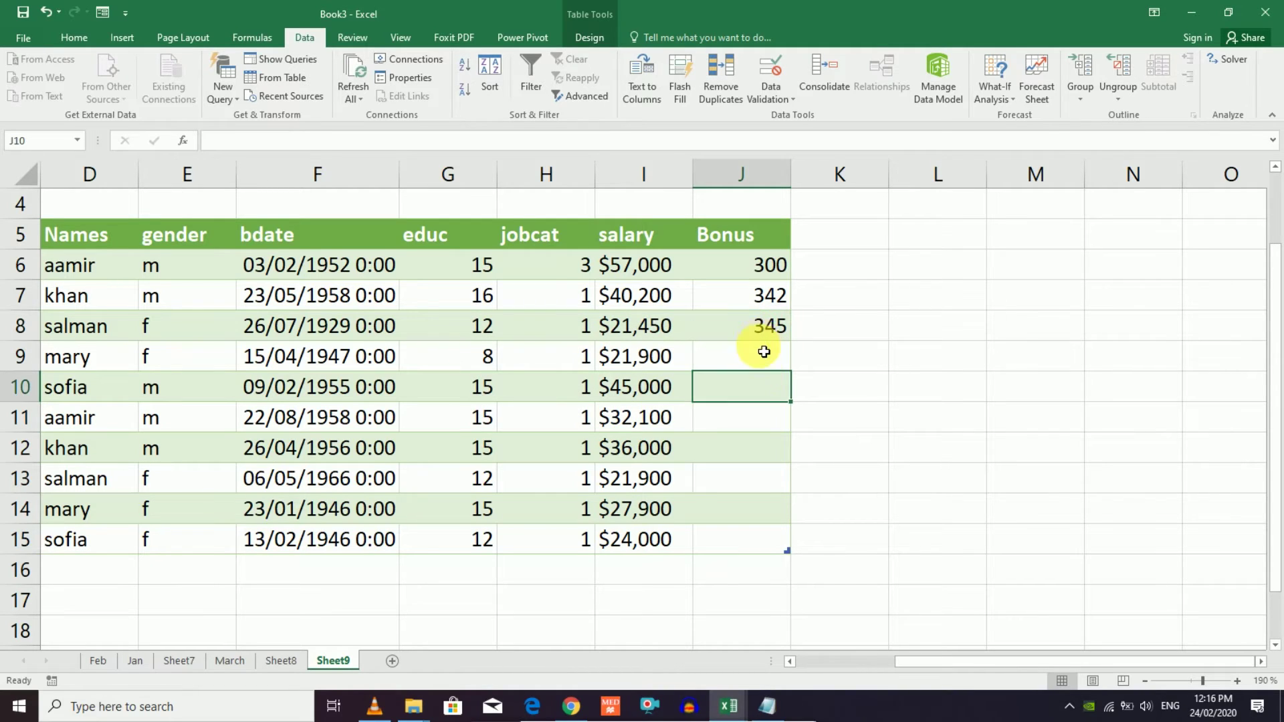
left_click(765, 349)
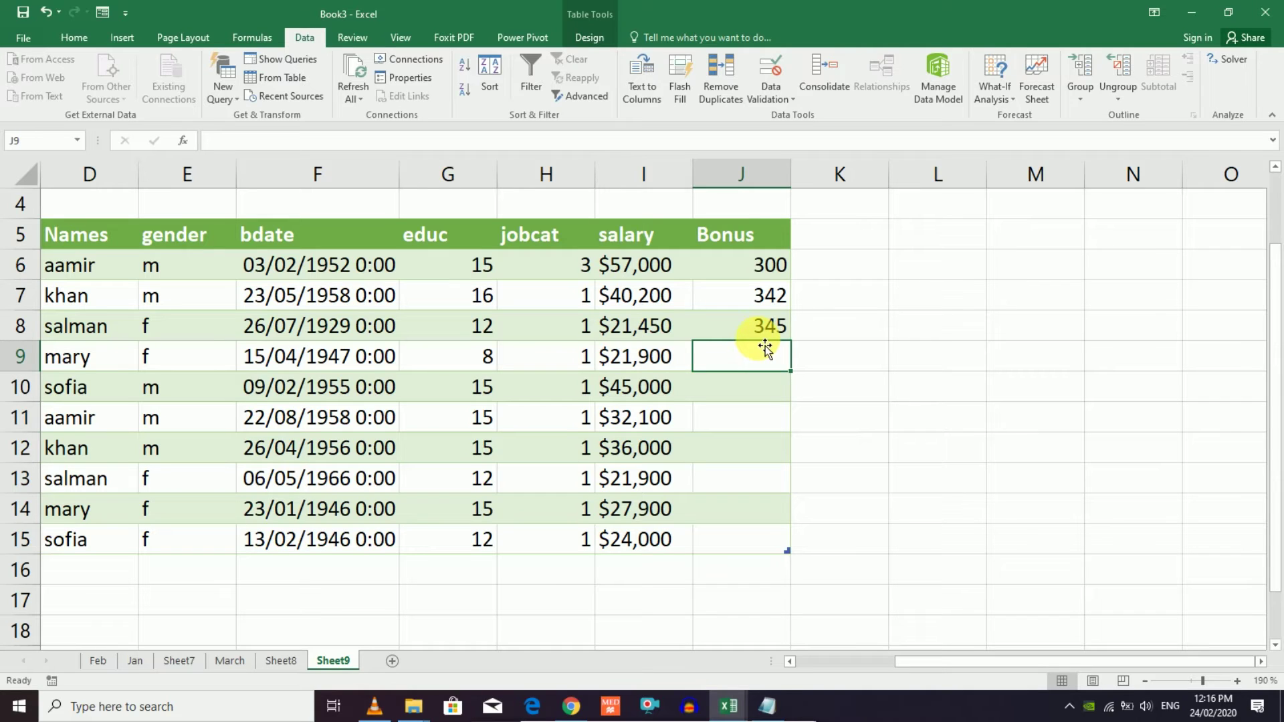
- Open J9's validation error alert settings and keep the Stop alert style
left_click(782, 100)
left_click(785, 115)
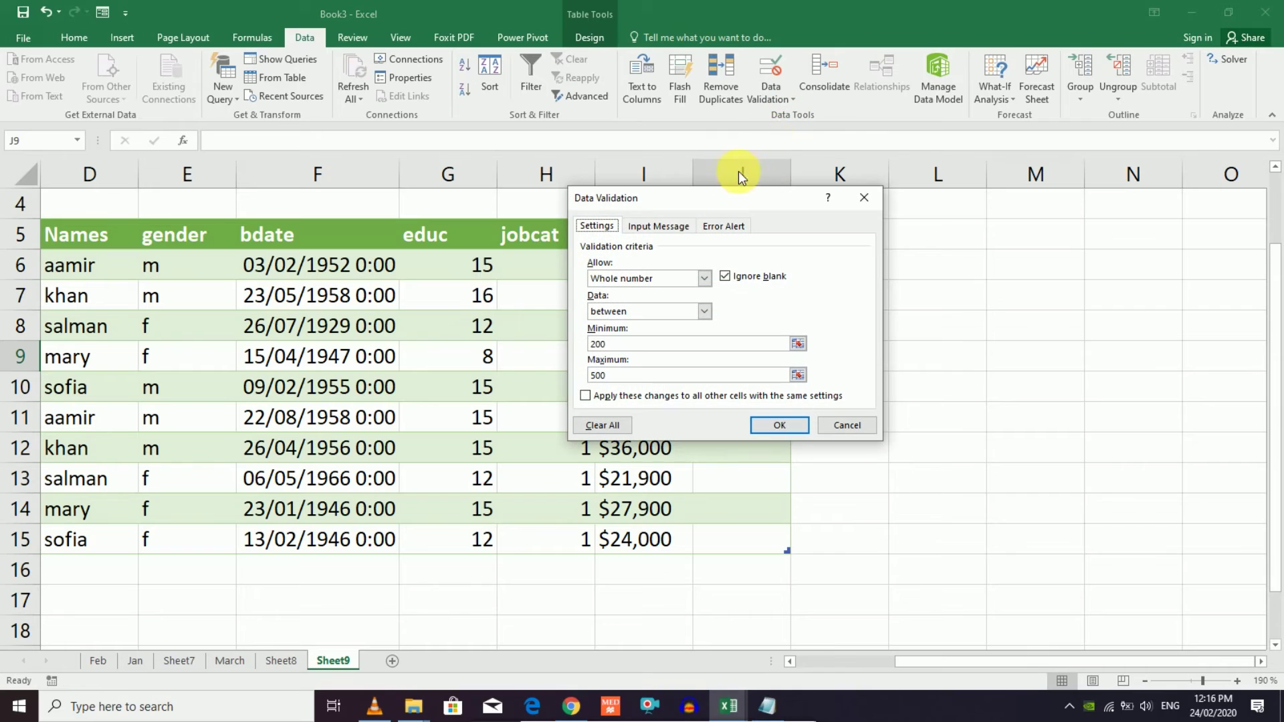
left_click(719, 226)
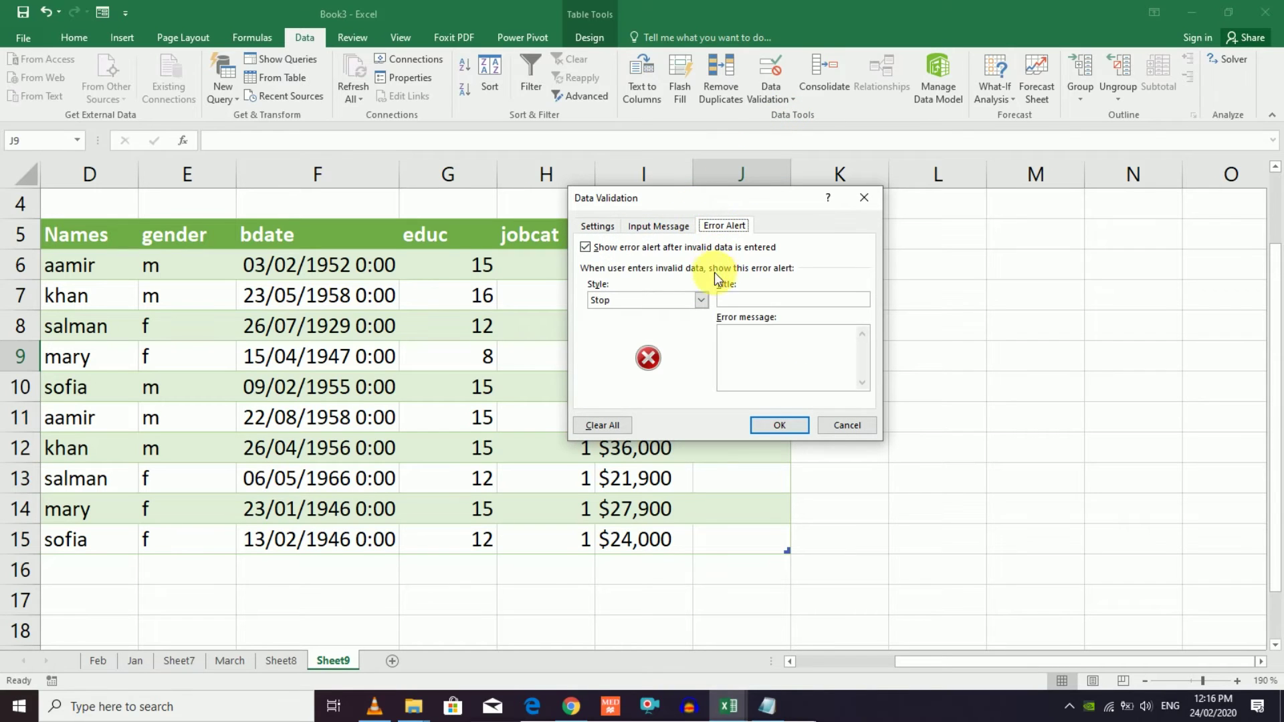
left_click(700, 302)
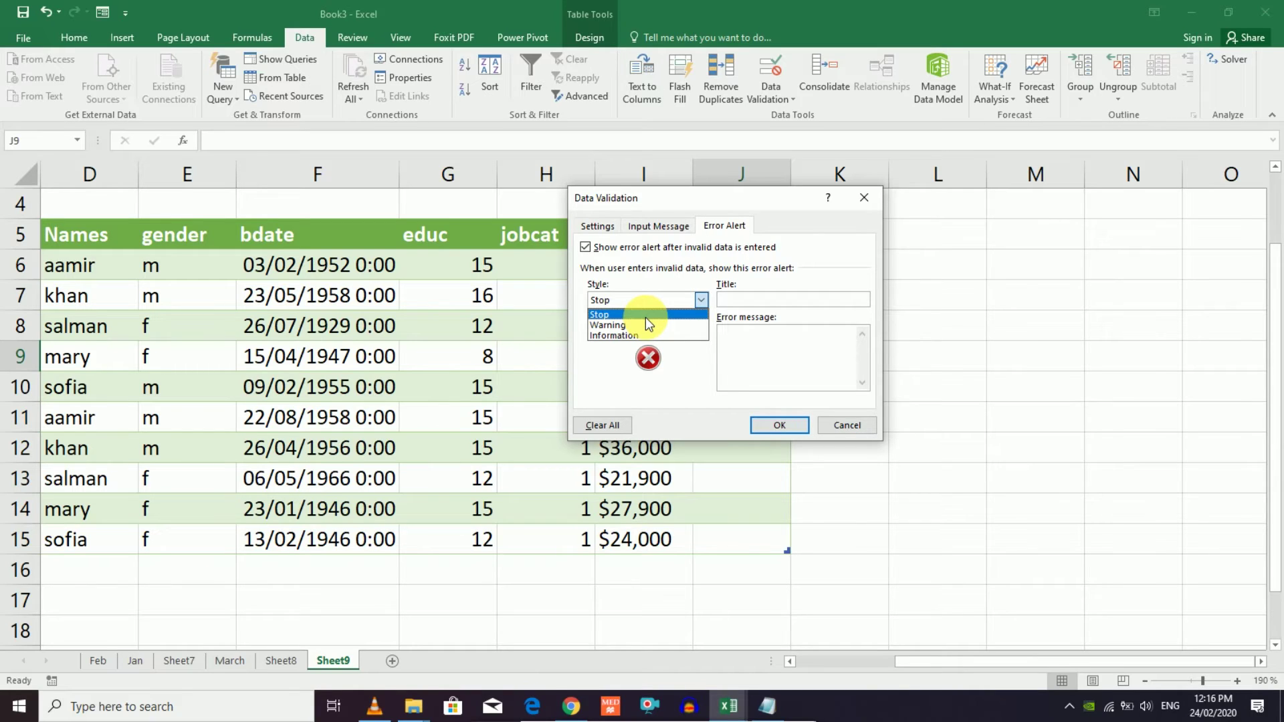
left_click(693, 299)
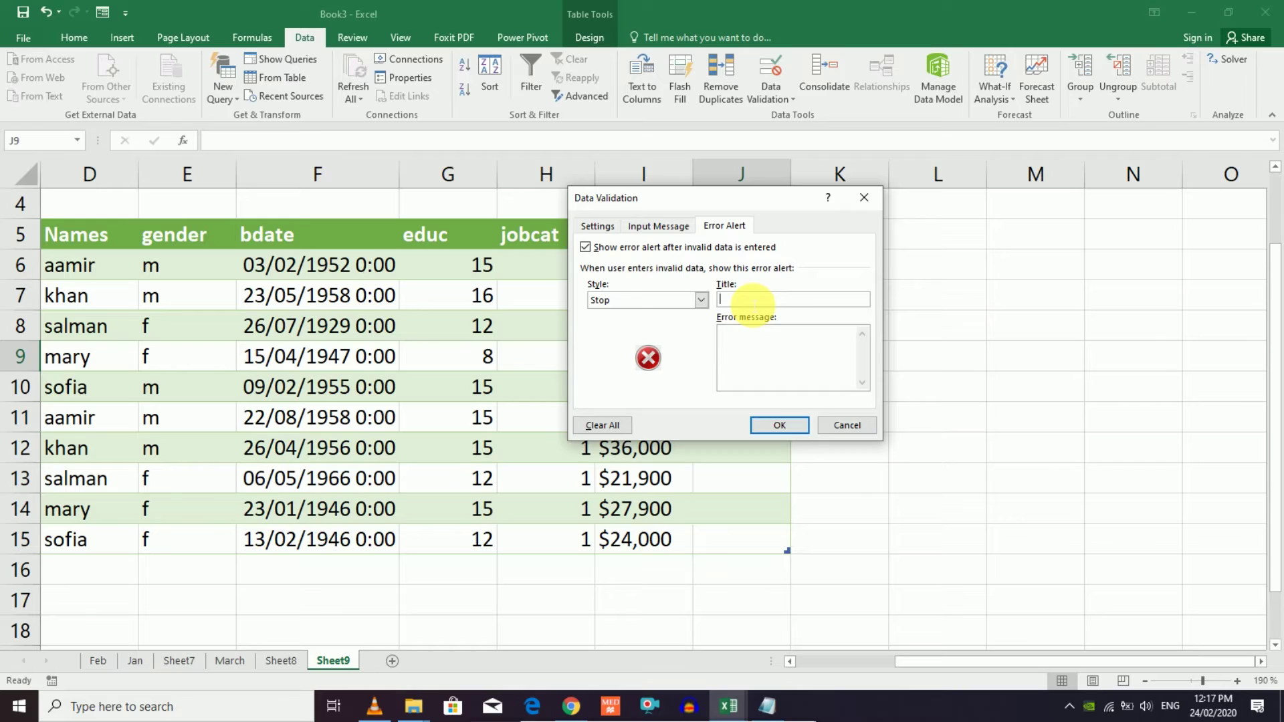
left_click(696, 299)
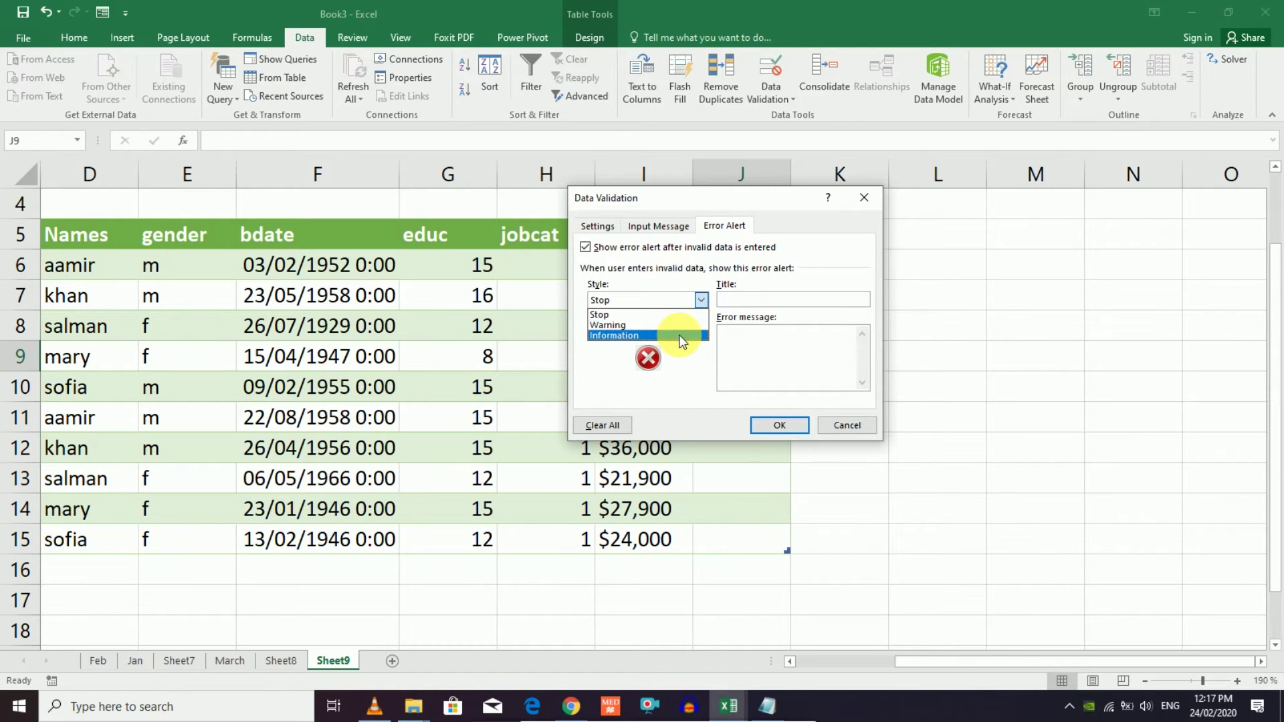
left_click(689, 314)
- Enter alert title EMP and error message 'Between 200 and 500', then confirm
left_click(758, 300)
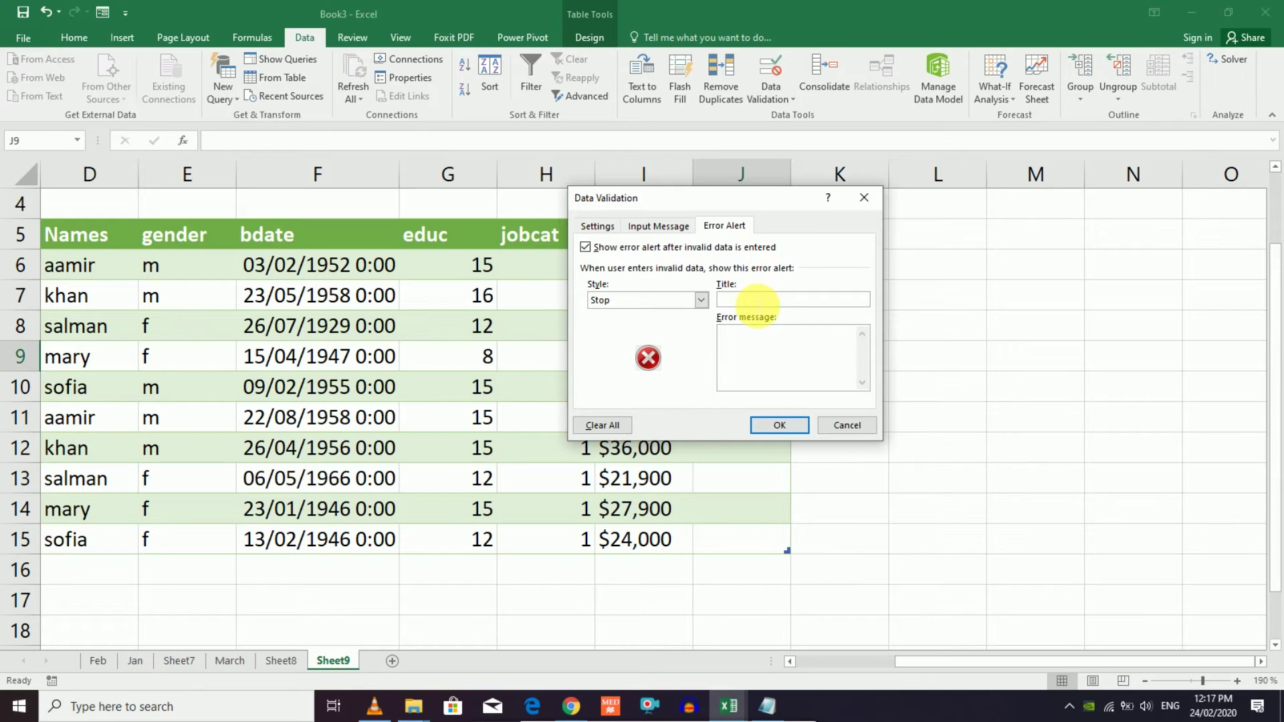
type("EMP")
left_click(742, 347)
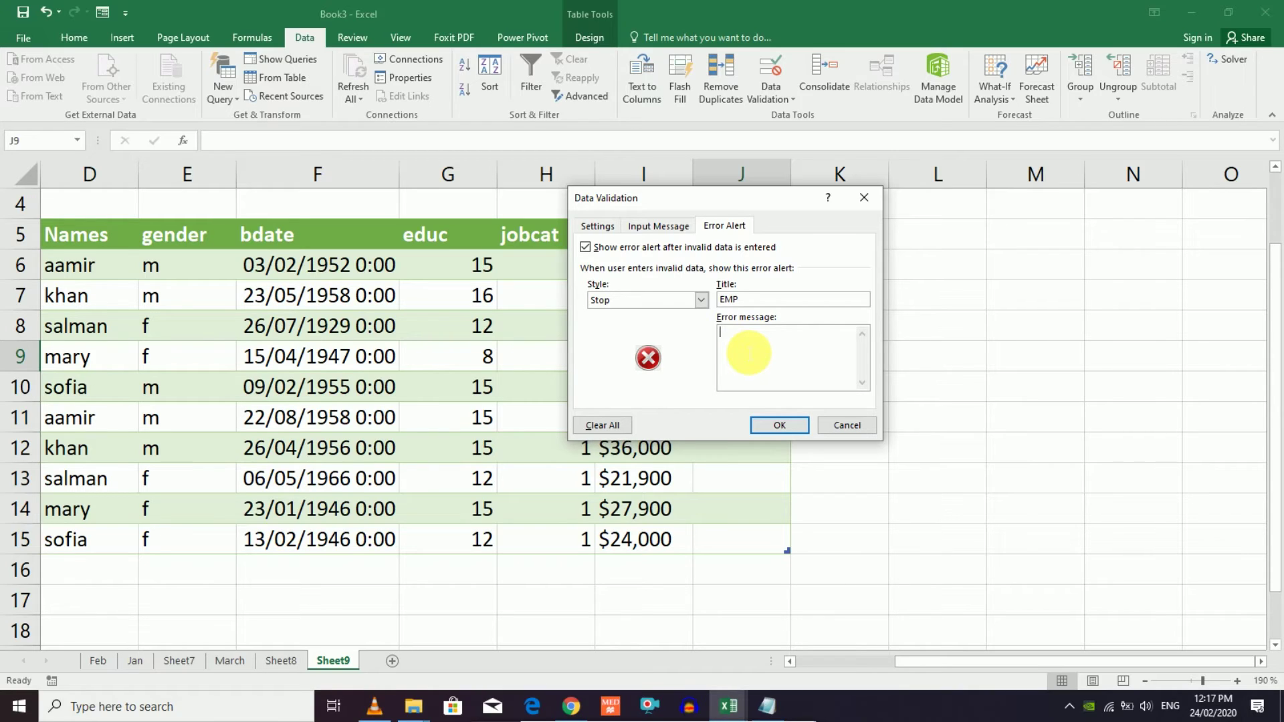
type("Between 200 and 5000")
key("BackSpace")
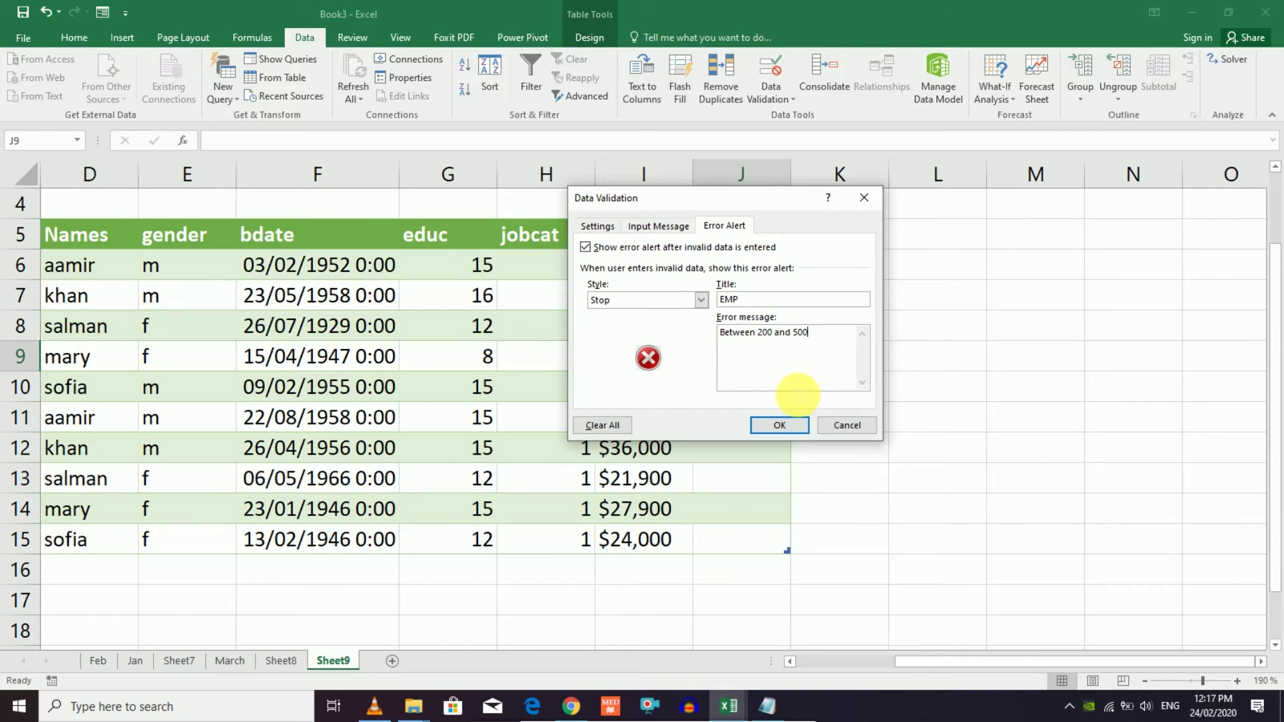
left_click(779, 425)
left_click(747, 324)
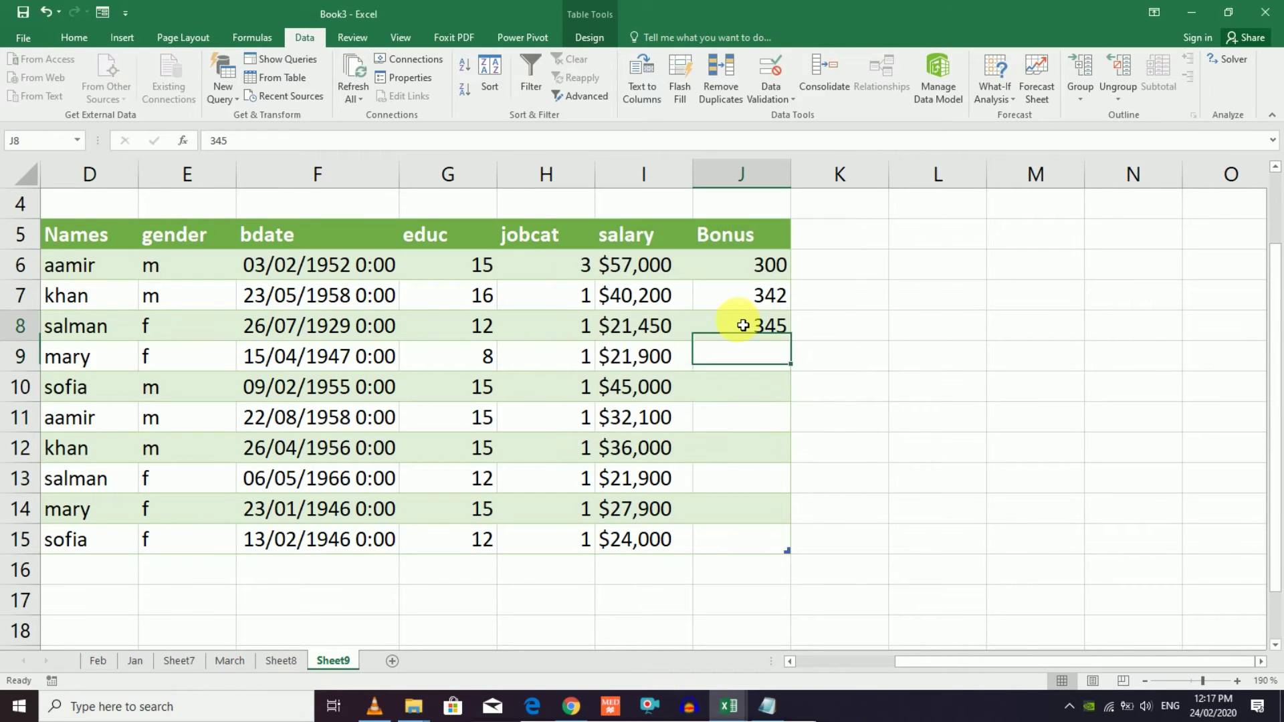
left_click(750, 344)
type("546")
left_click(774, 416)
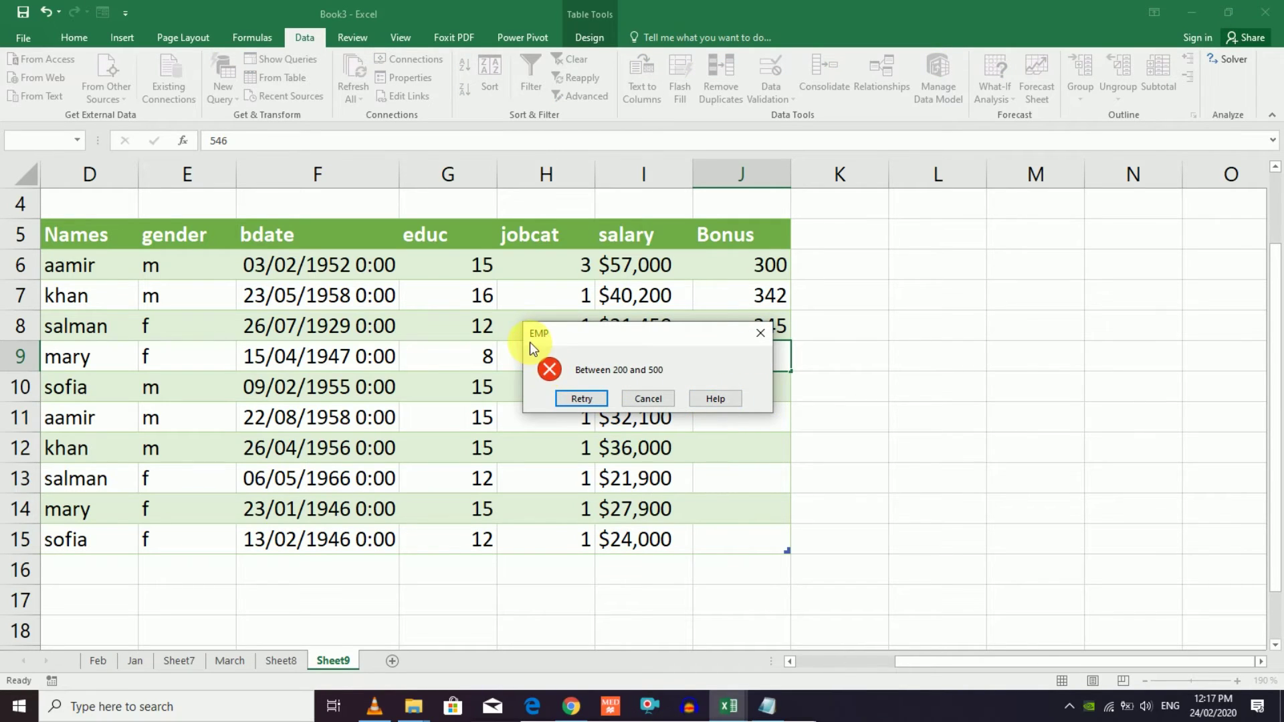
left_click_drag(529, 342, 559, 338)
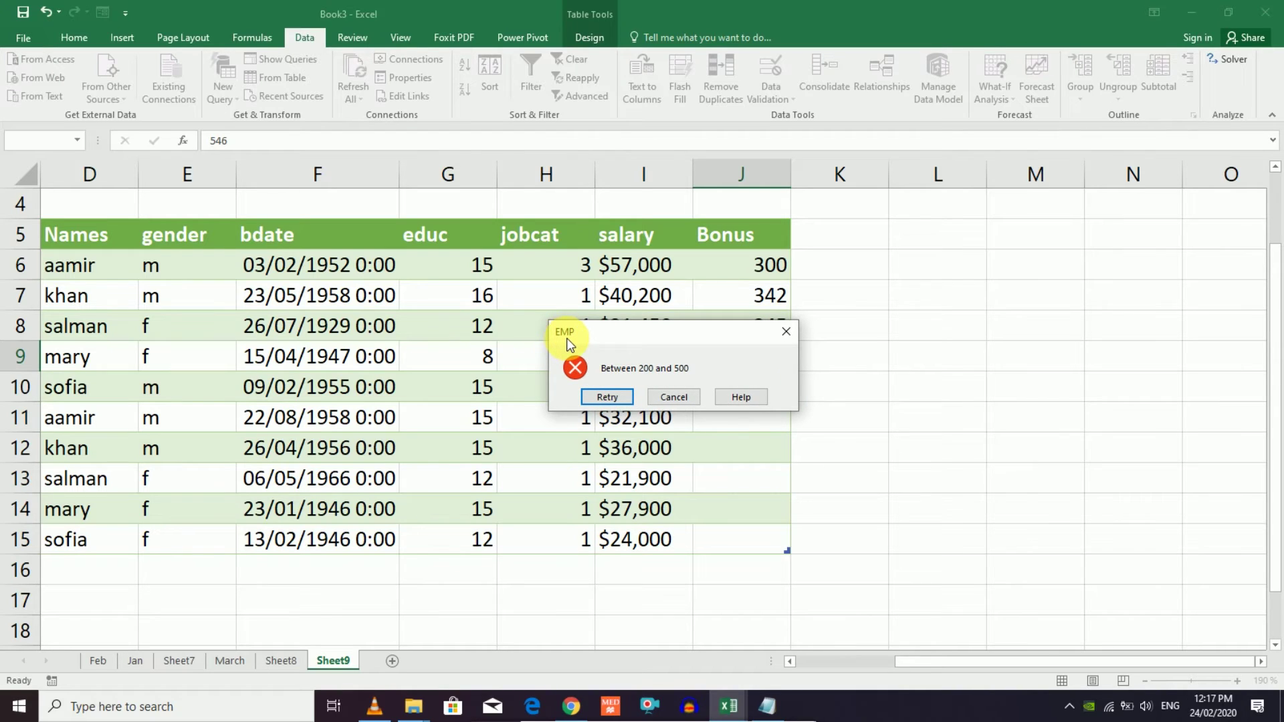
left_click(668, 396)
left_click(774, 393)
left_click(750, 352)
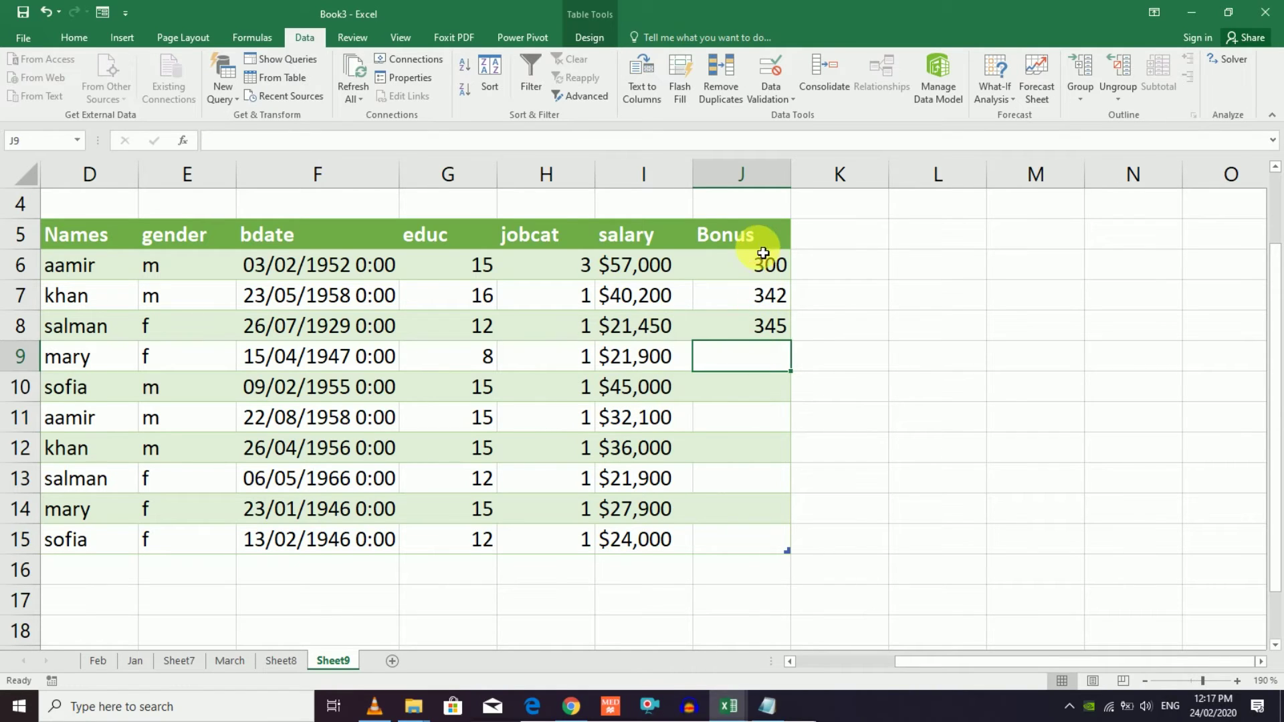
- For J6:J15, erase the mixed validation settings and choose the Warning alert style
left_click_drag(763, 258, 753, 539)
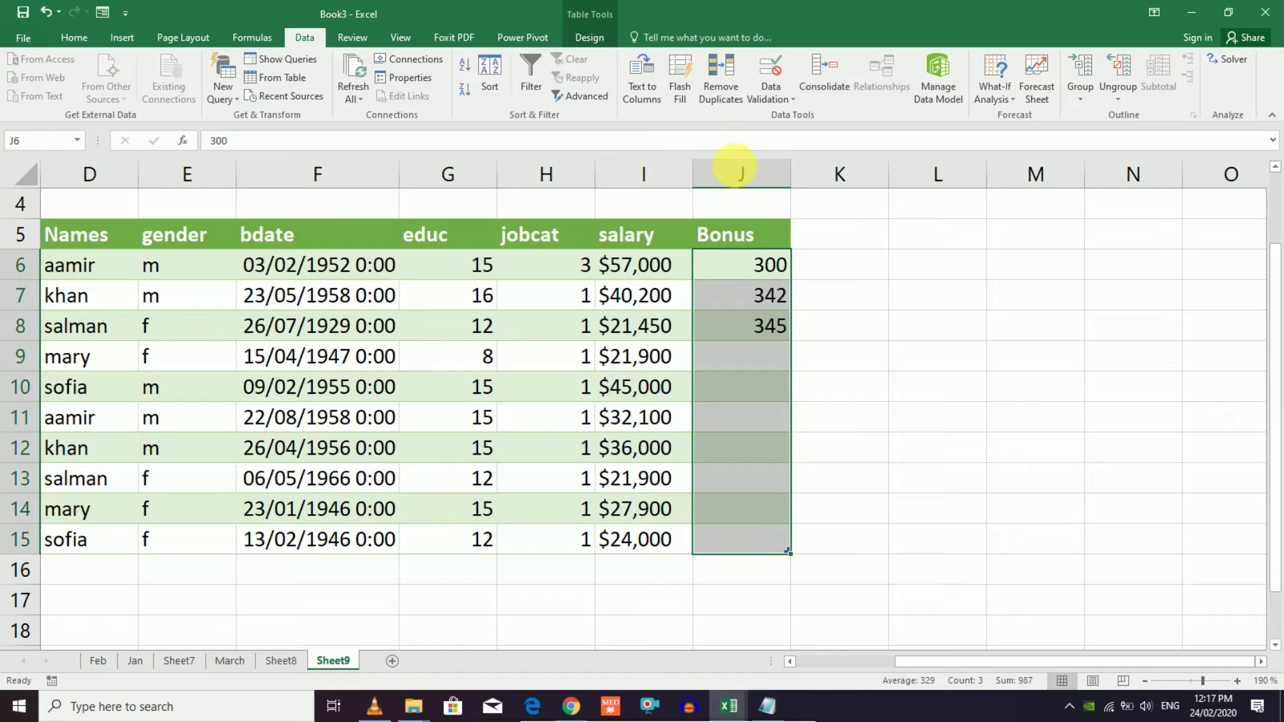
left_click(781, 96)
left_click(786, 116)
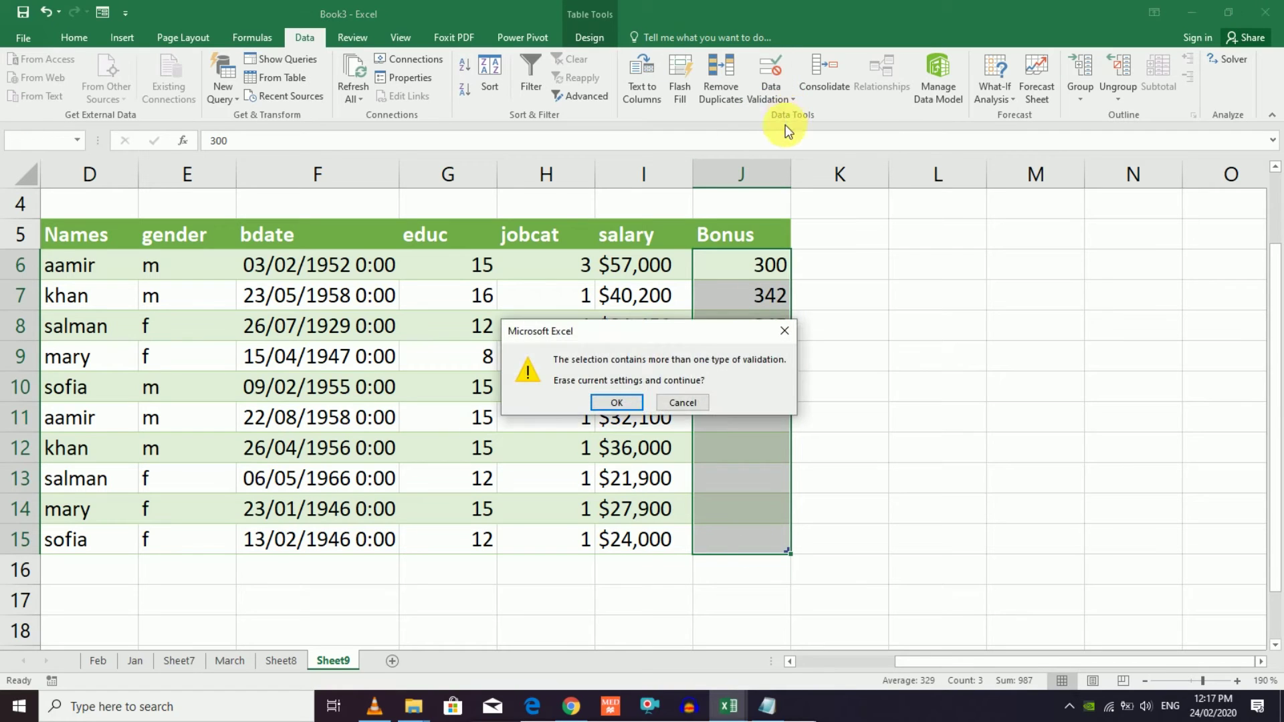
left_click(623, 409)
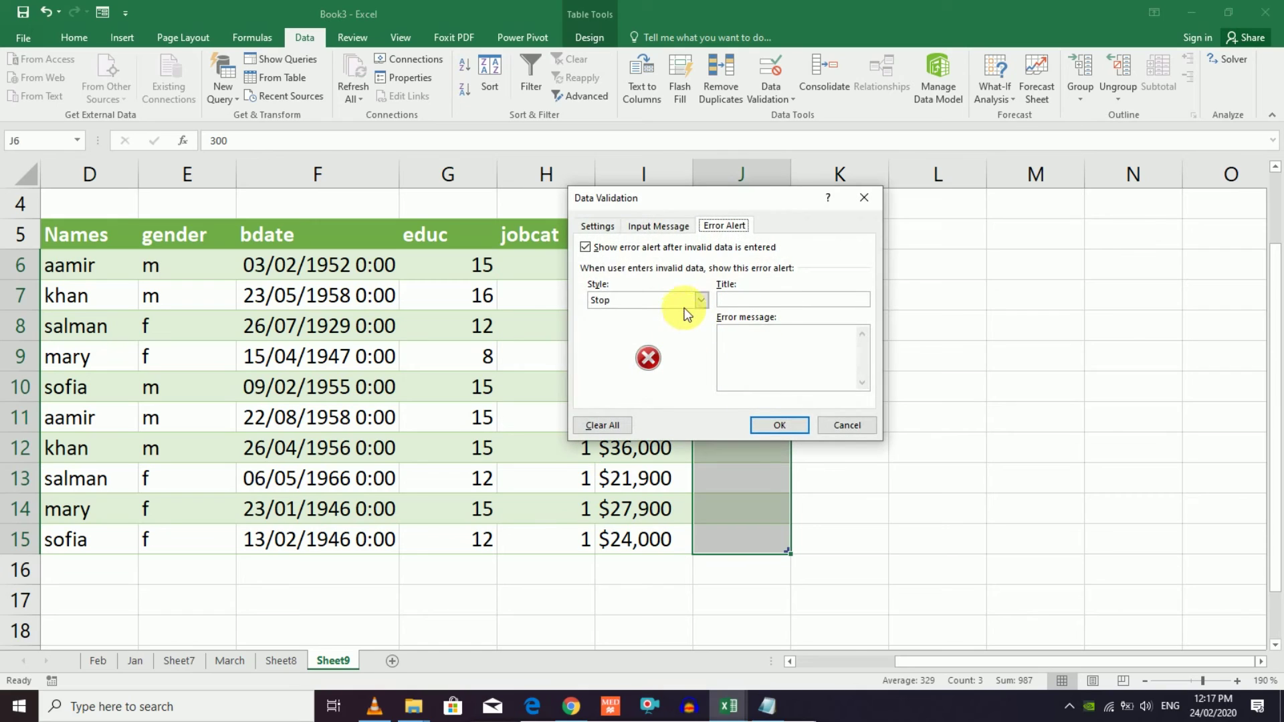
left_click(700, 299)
left_click(623, 324)
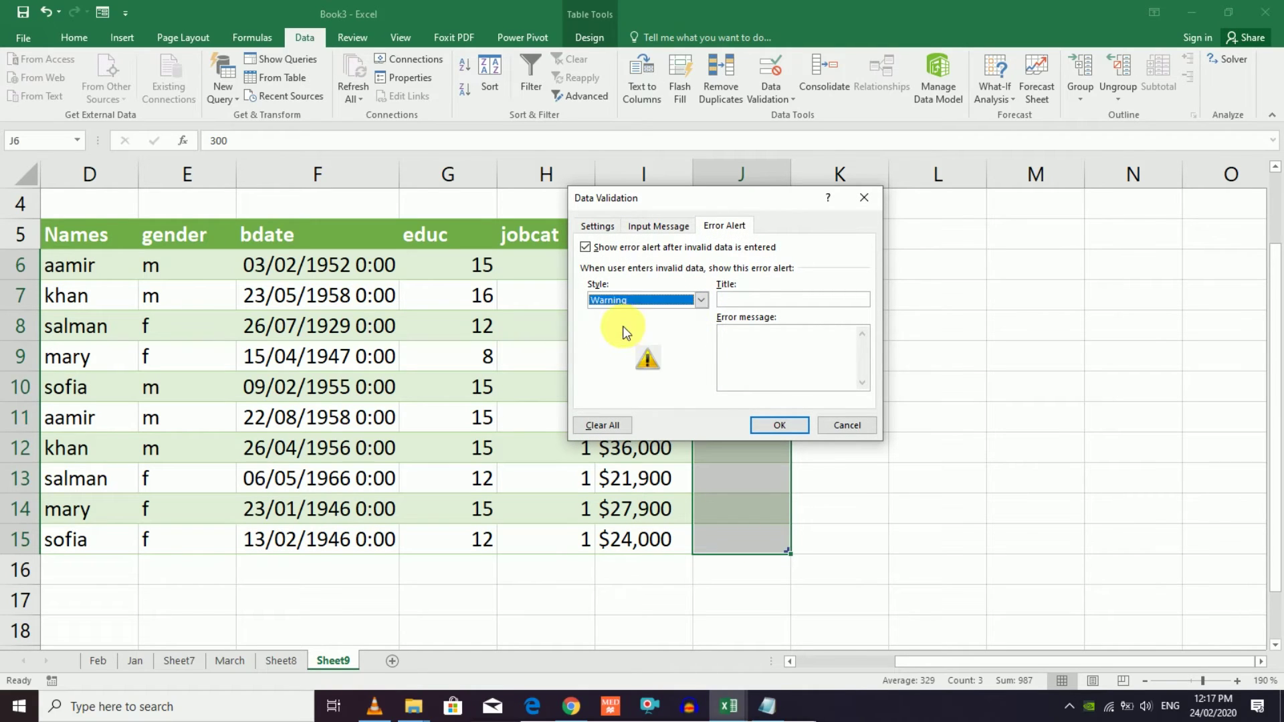
- Allow only whole numbers between 200 and 500 and apply the rule
left_click(597, 226)
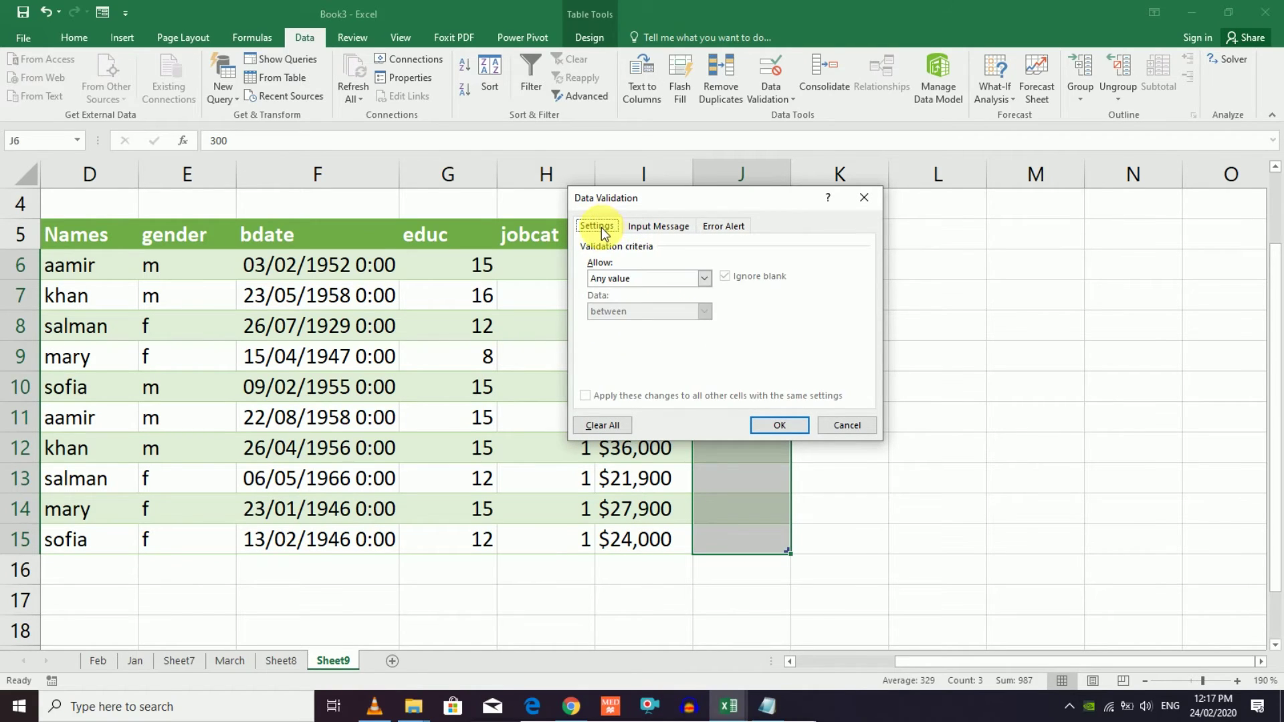
left_click(704, 278)
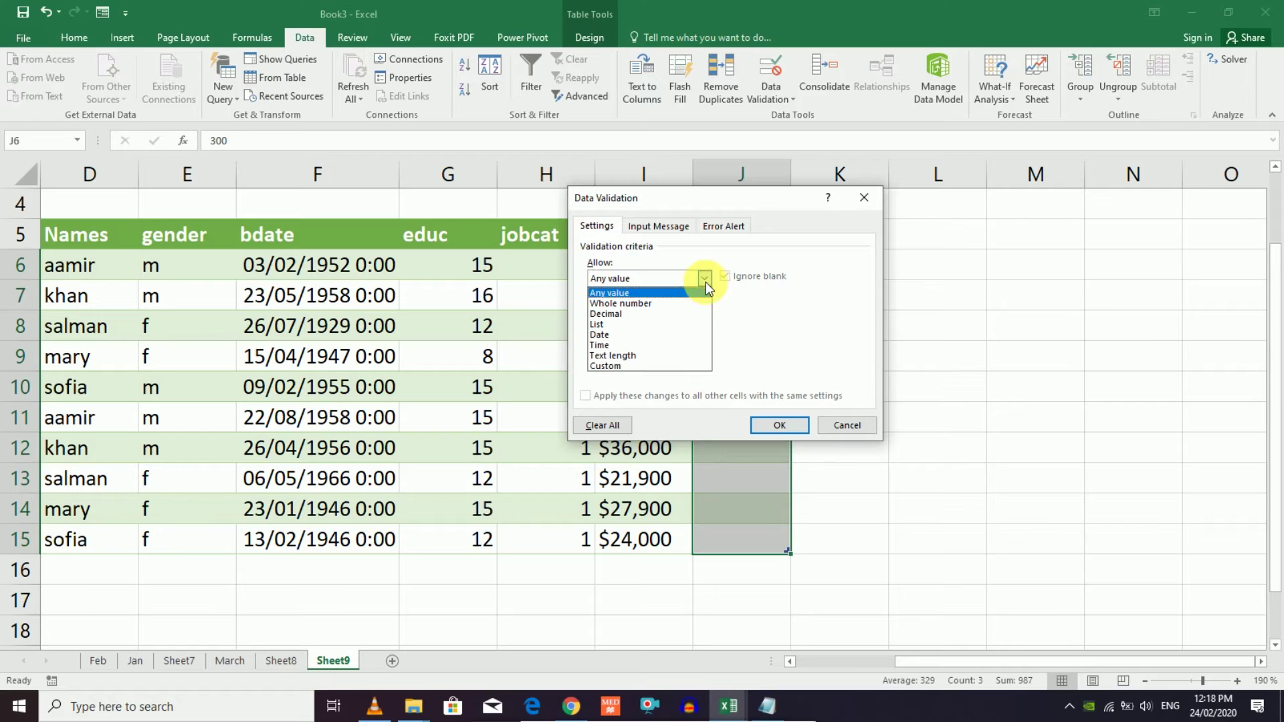
left_click(628, 304)
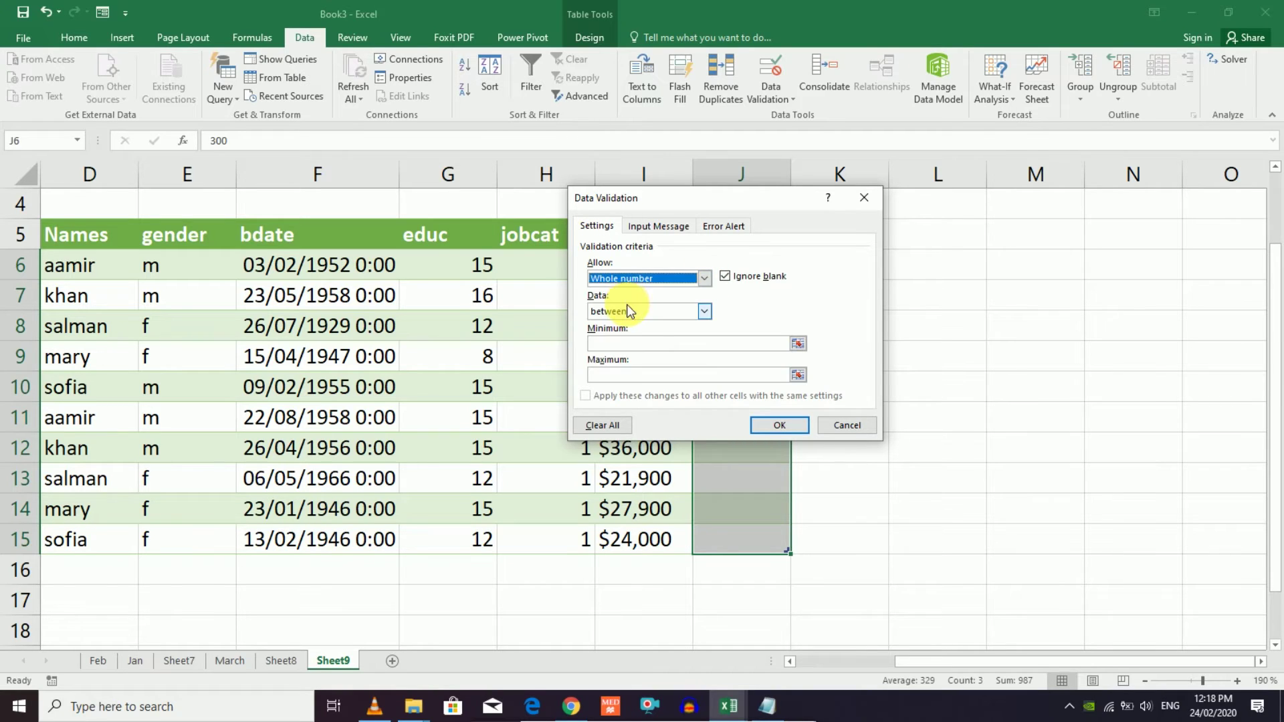
left_click(648, 344)
type("200")
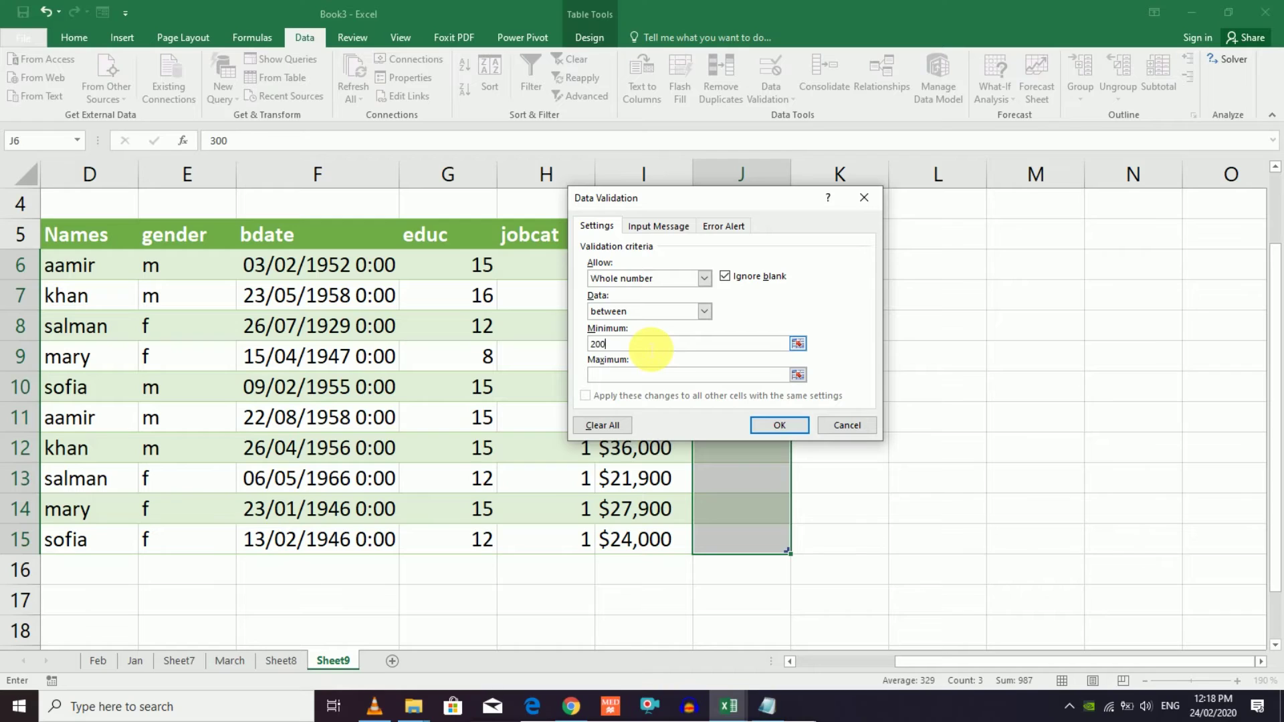
left_click(615, 375)
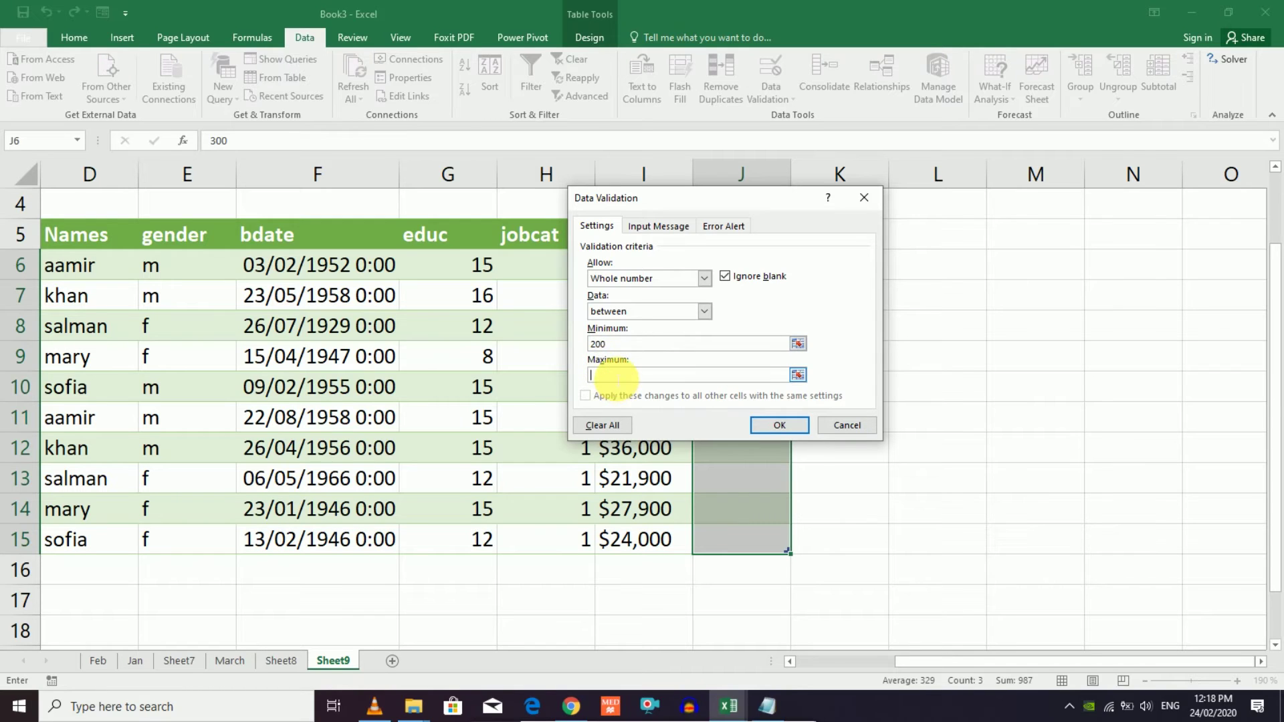
type("500")
left_click(759, 425)
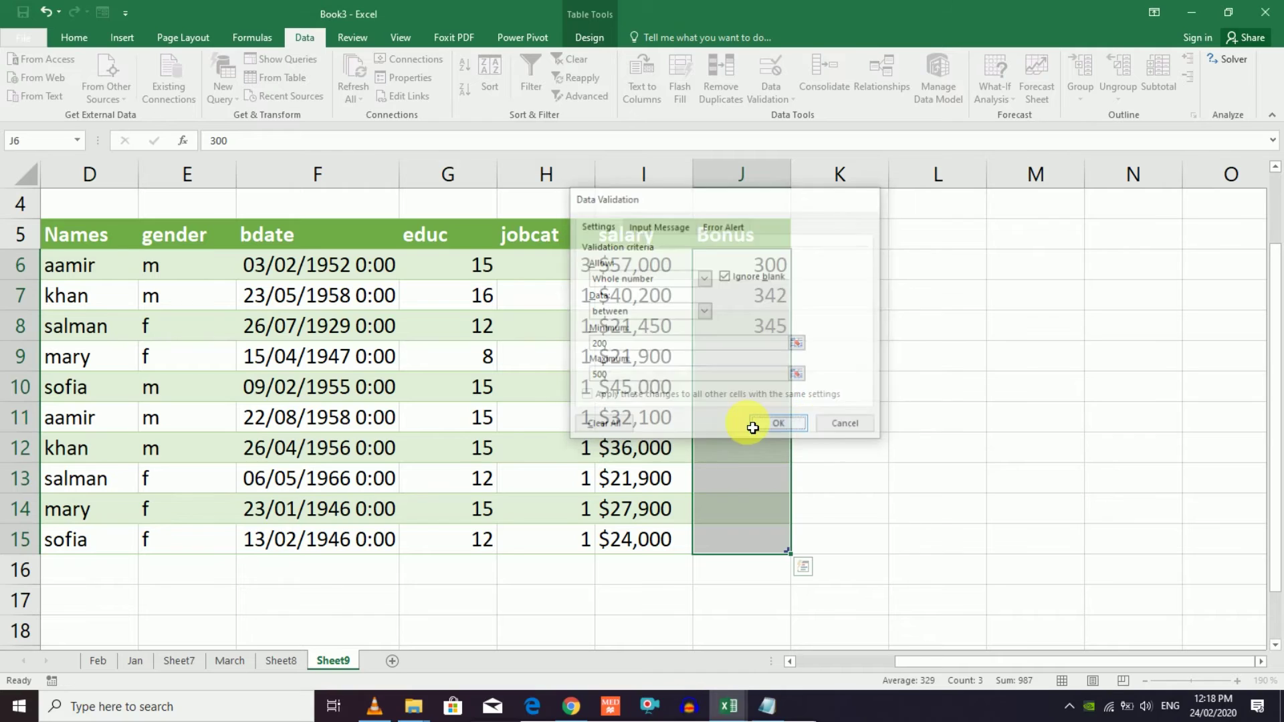
left_click(748, 392)
left_click(741, 360)
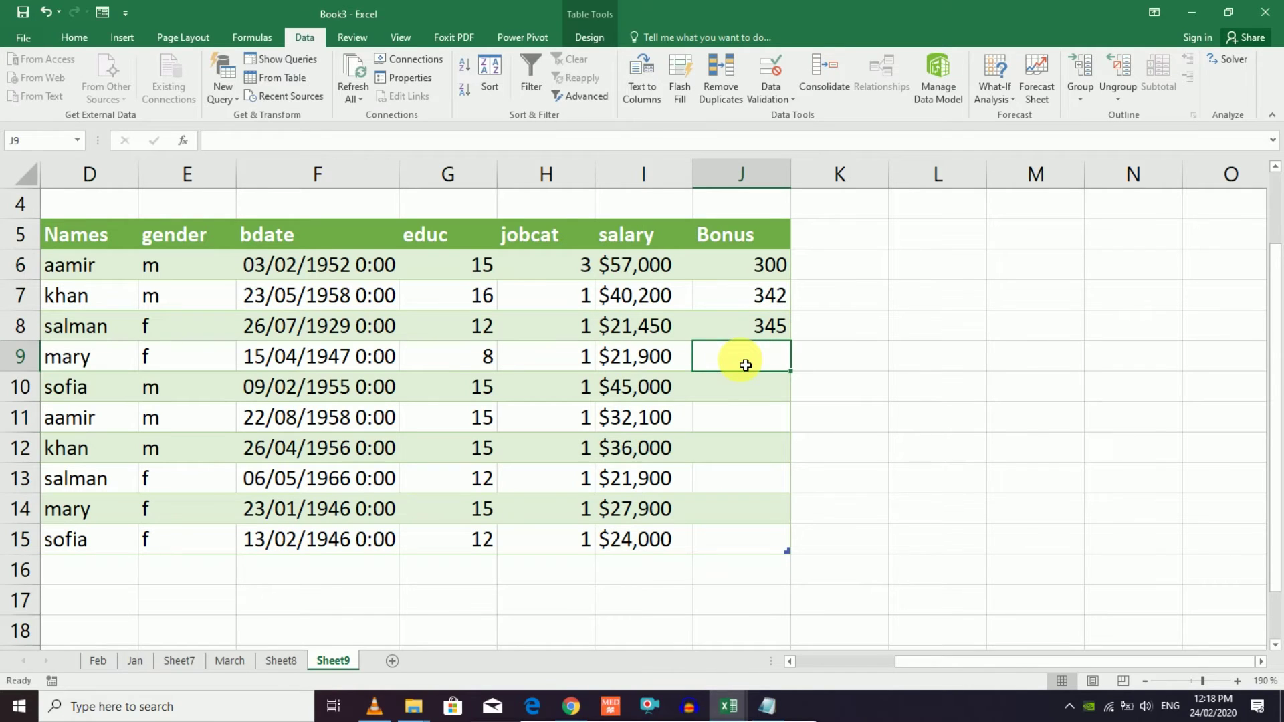
- Enter 321 in J9 and 122 in J10, accepting the out-of-range warning
type("321")
left_click(746, 401)
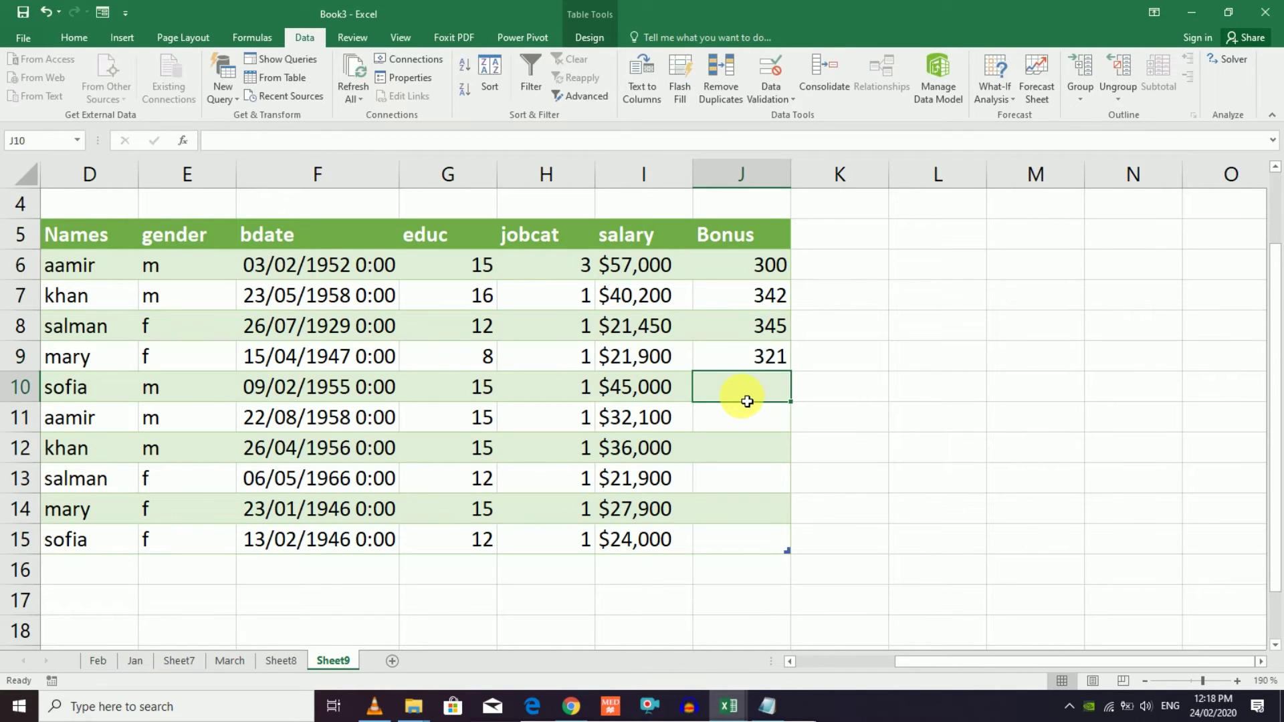
type("122")
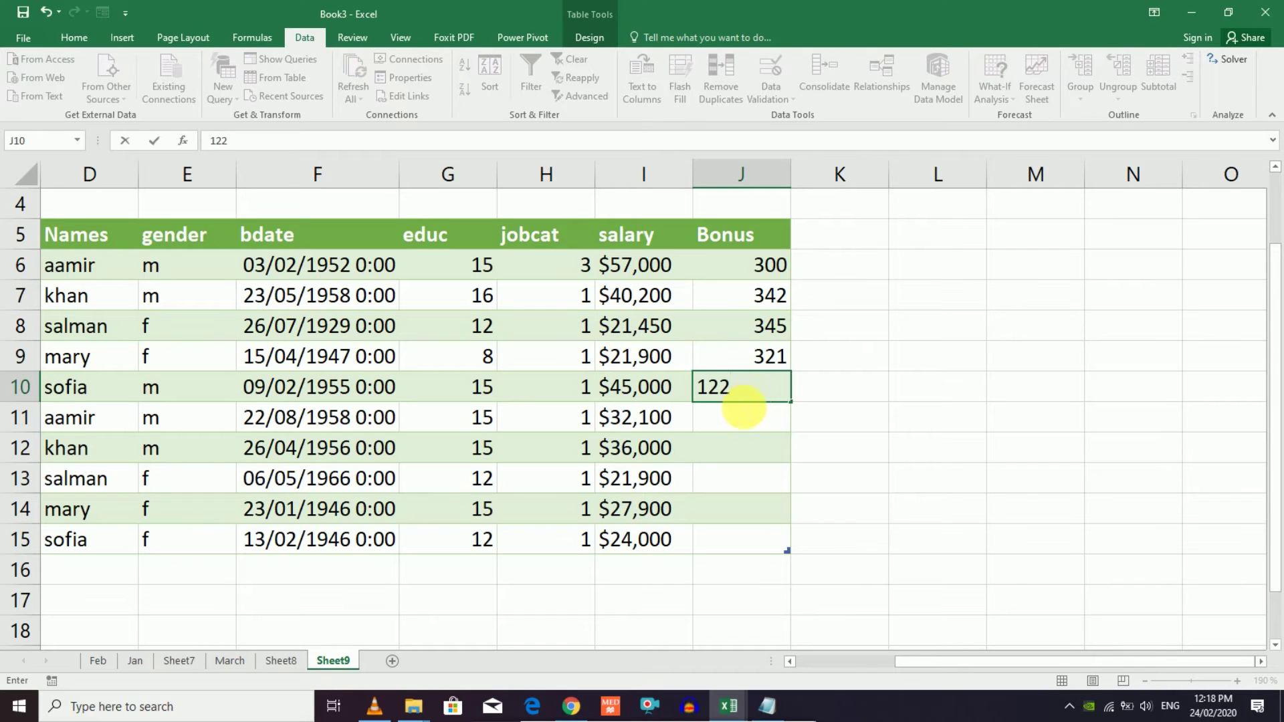
left_click(747, 421)
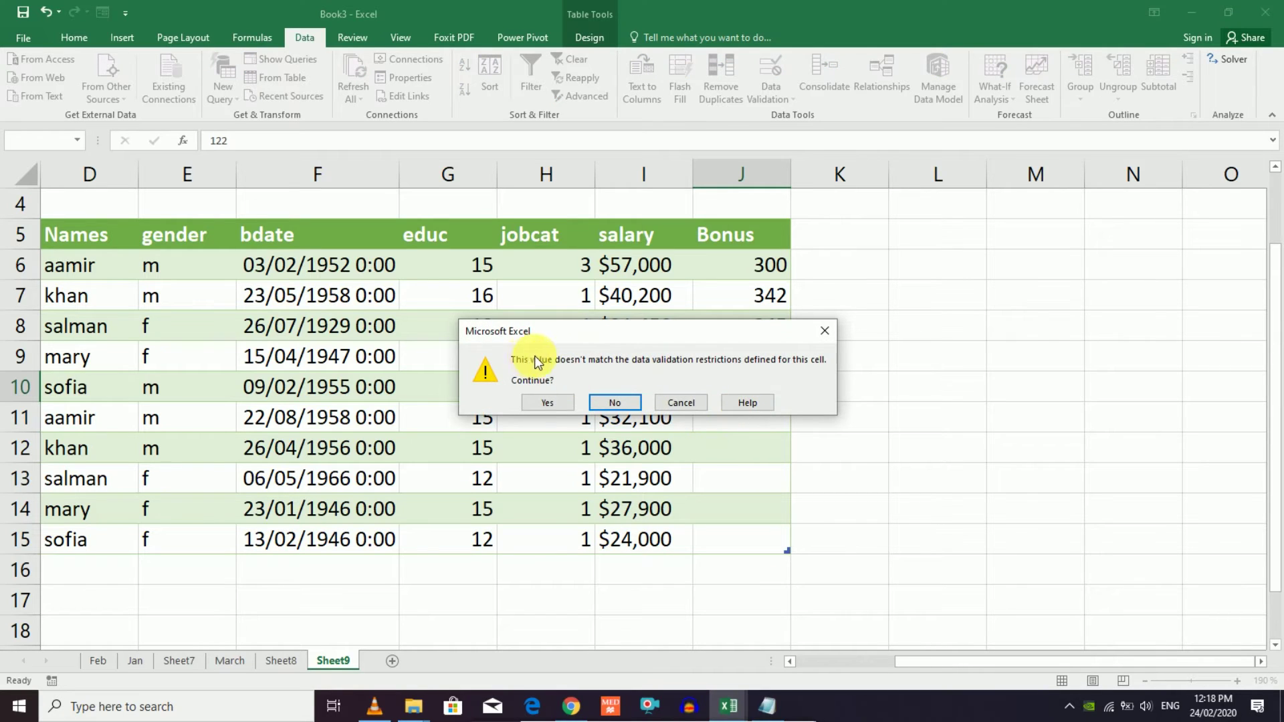
left_click(559, 403)
left_click(751, 384)
left_click(761, 430)
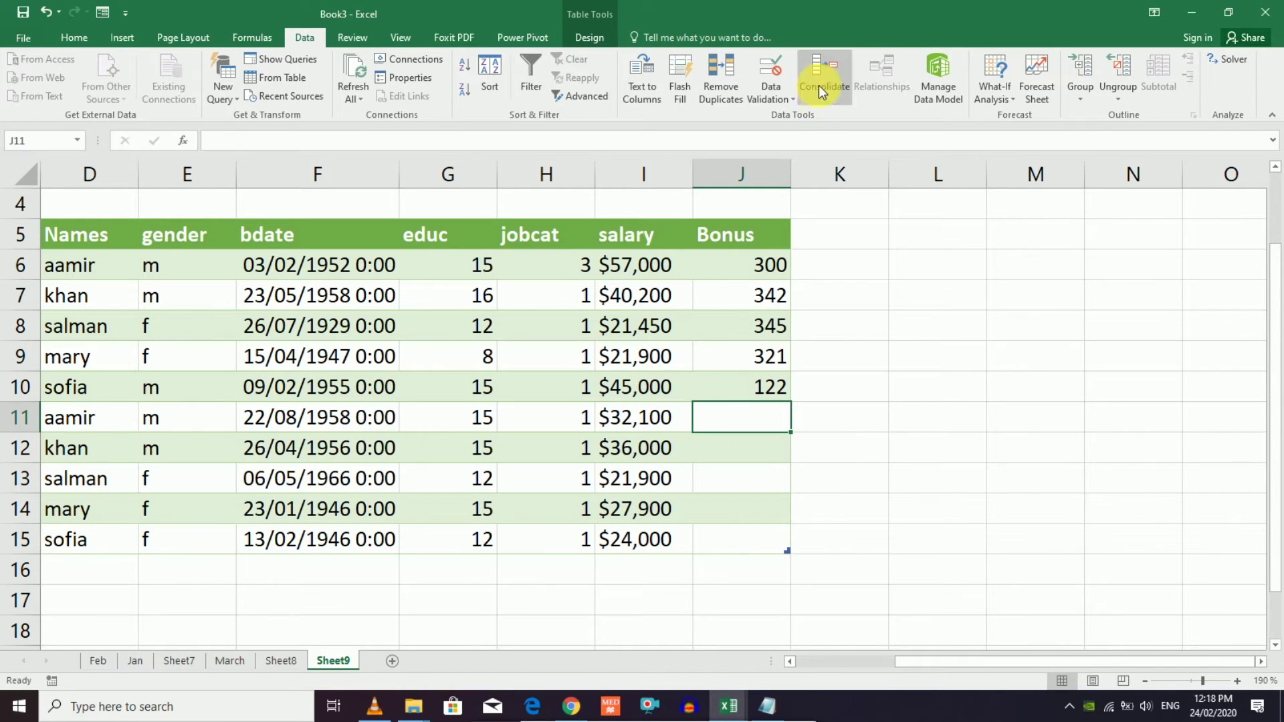
- Review J11's validation error alert settings and close them without changes
left_click(789, 99)
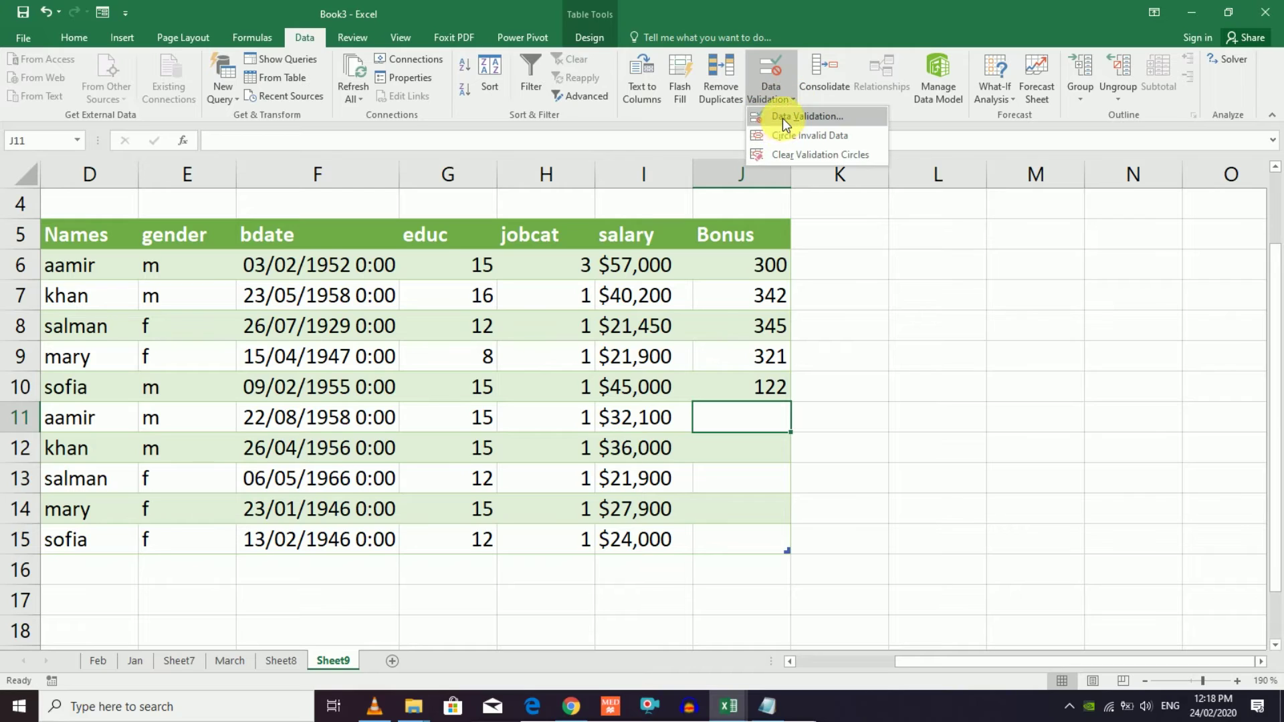
left_click(783, 117)
left_click(718, 226)
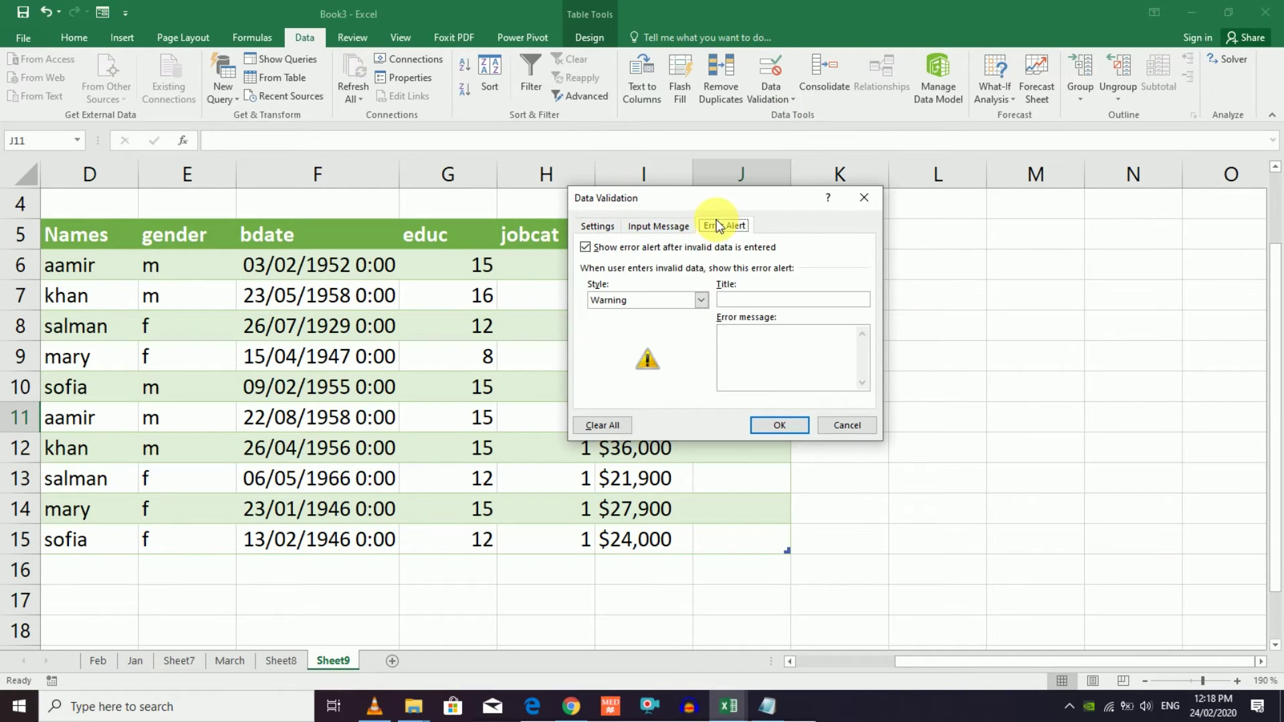
left_click(839, 425)
left_click(744, 454)
left_click(749, 421)
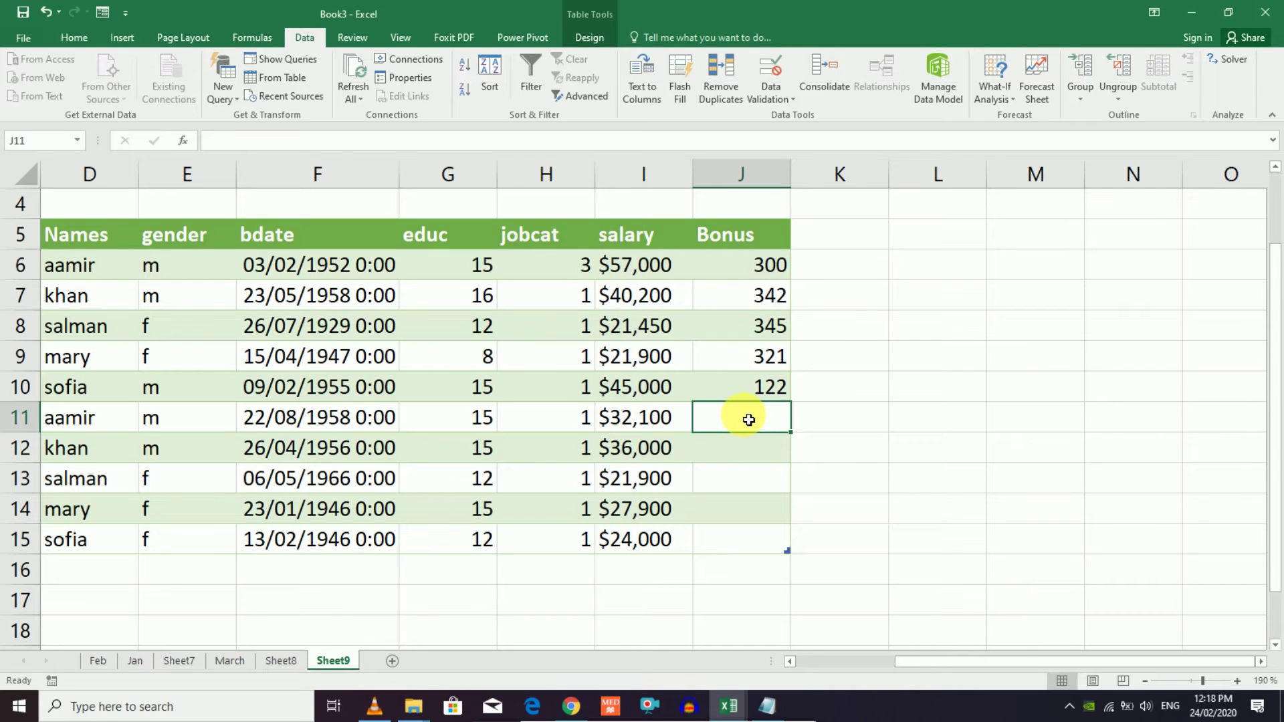
- Enter 122 in J11 and 11 in J12, keeping both despite the warnings
type("122")
key("Return")
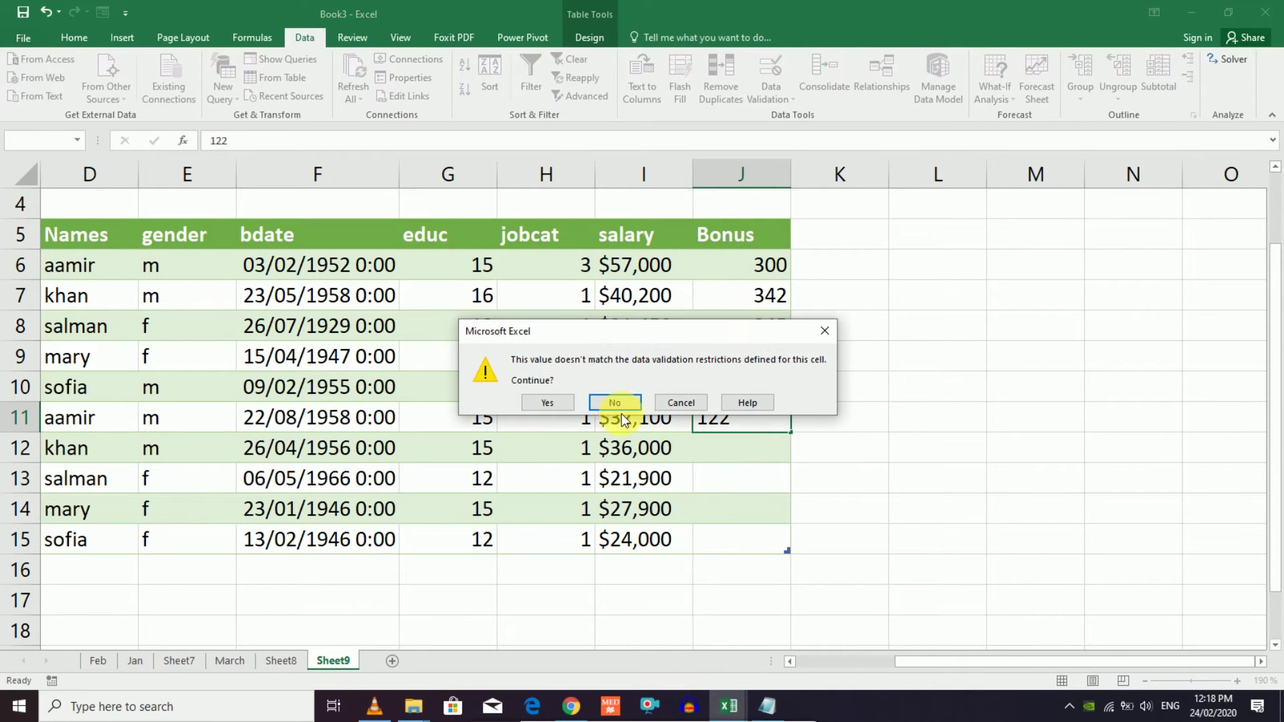
left_click(554, 405)
type("11")
key("Return")
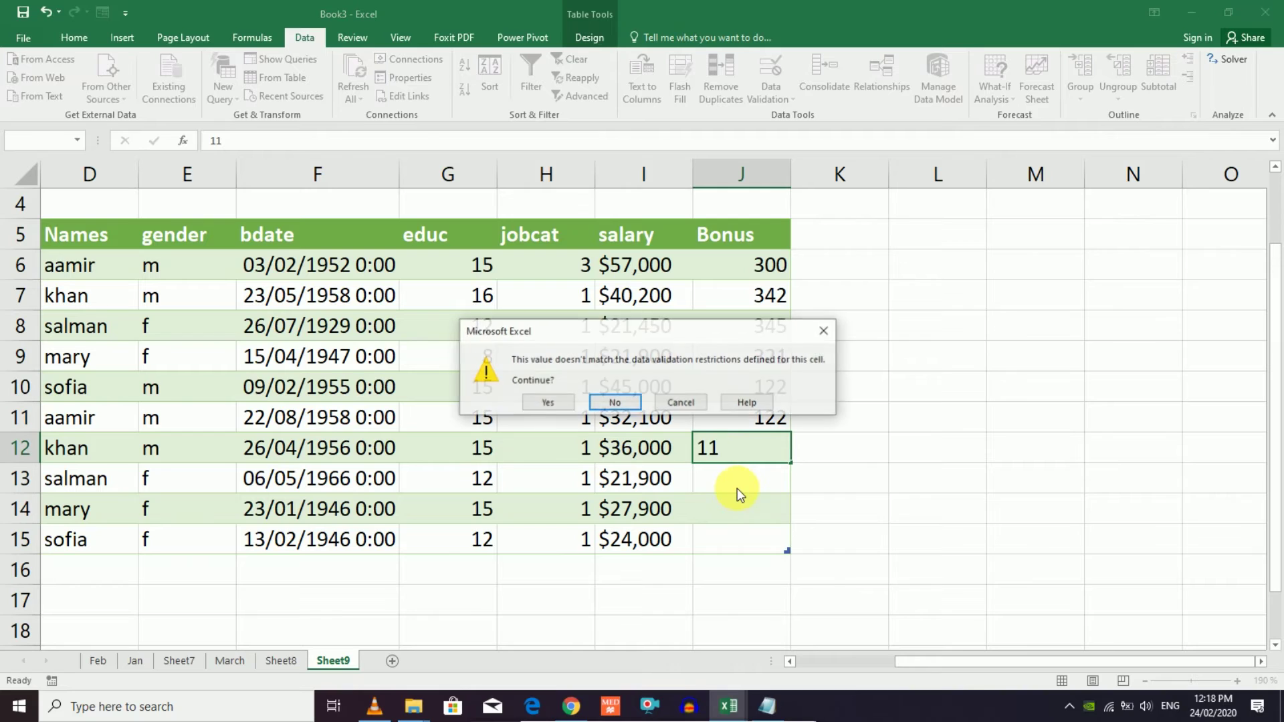
left_click(546, 402)
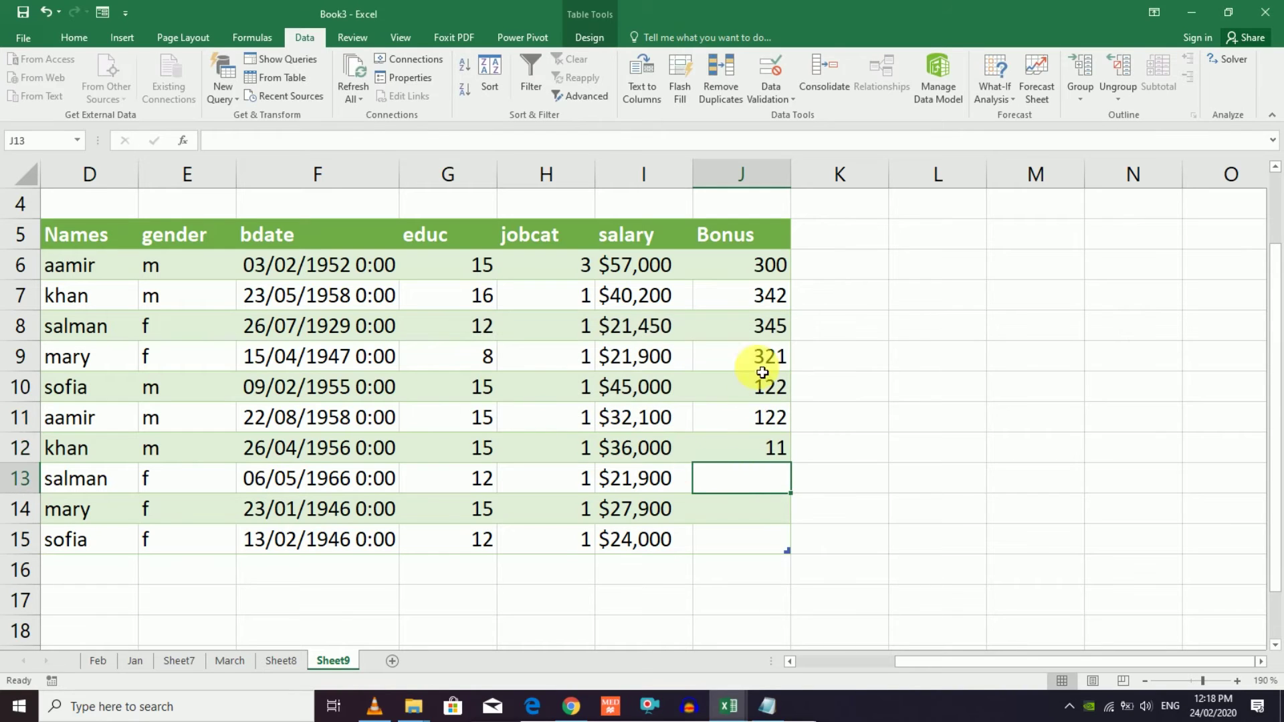
left_click_drag(762, 271, 758, 545)
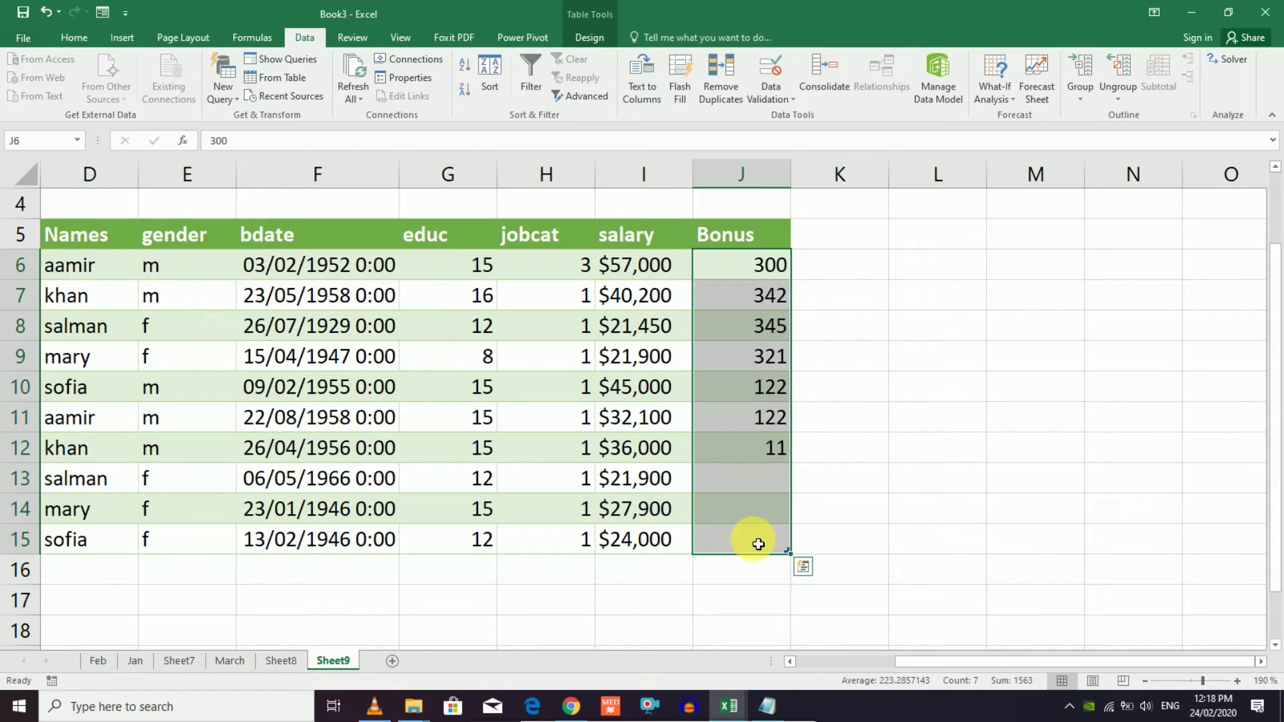
left_click(789, 105)
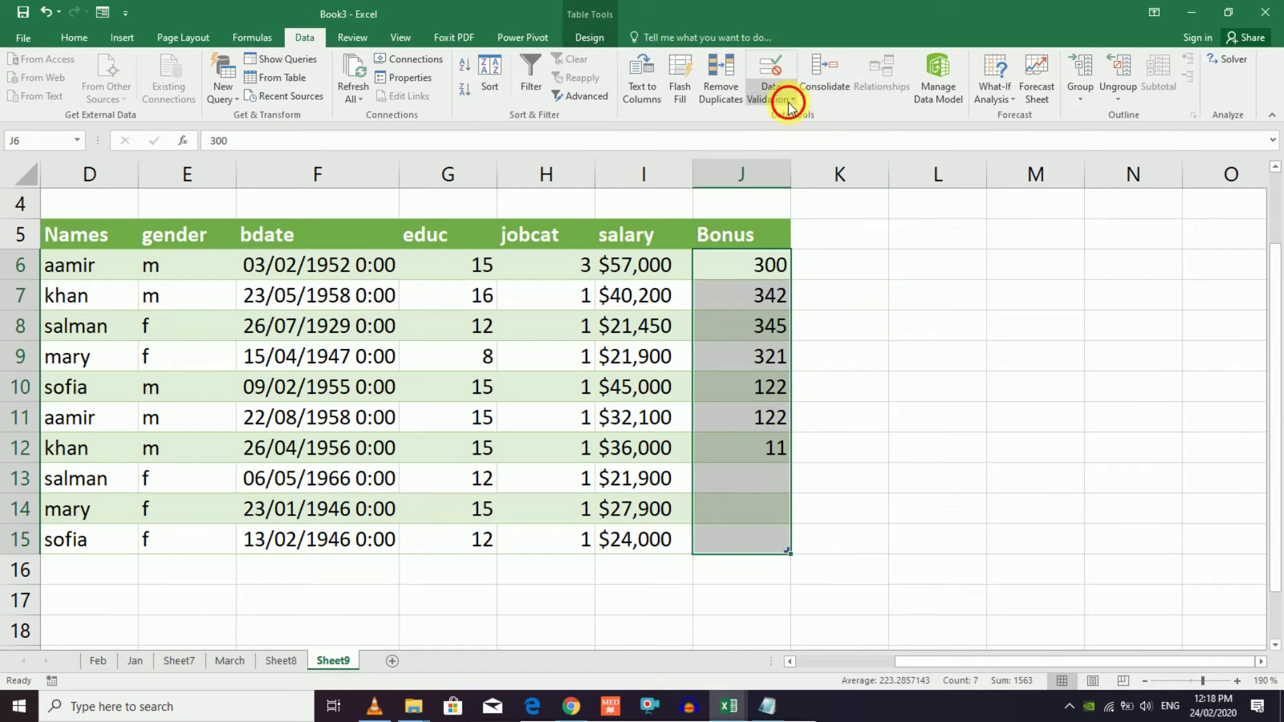
left_click(787, 139)
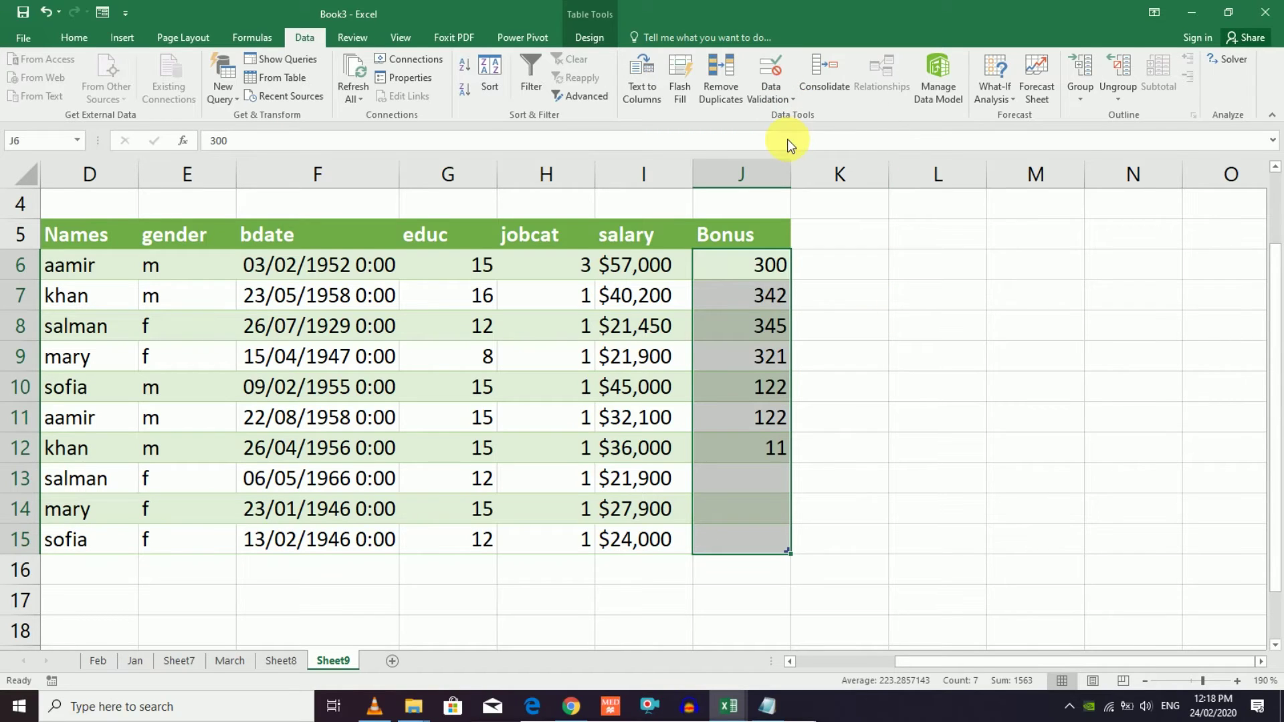
left_click(770, 387)
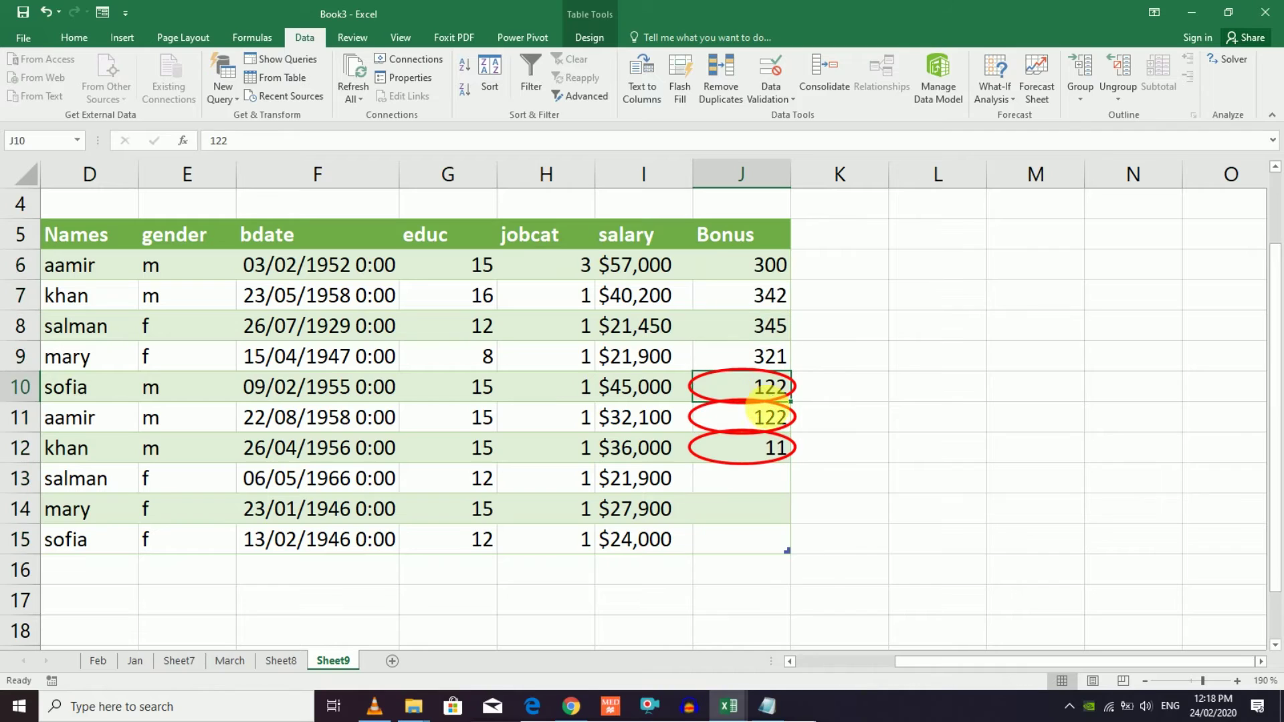
left_click(769, 416)
left_click(769, 447)
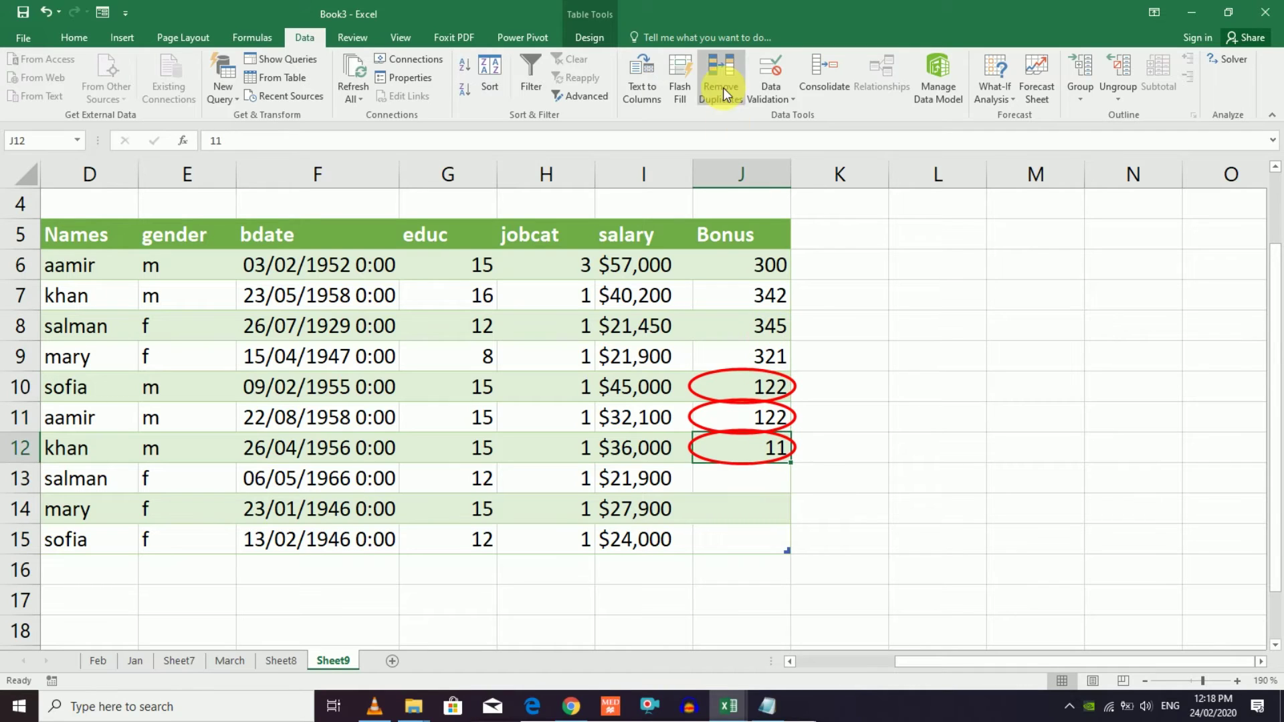
left_click(781, 95)
left_click(785, 158)
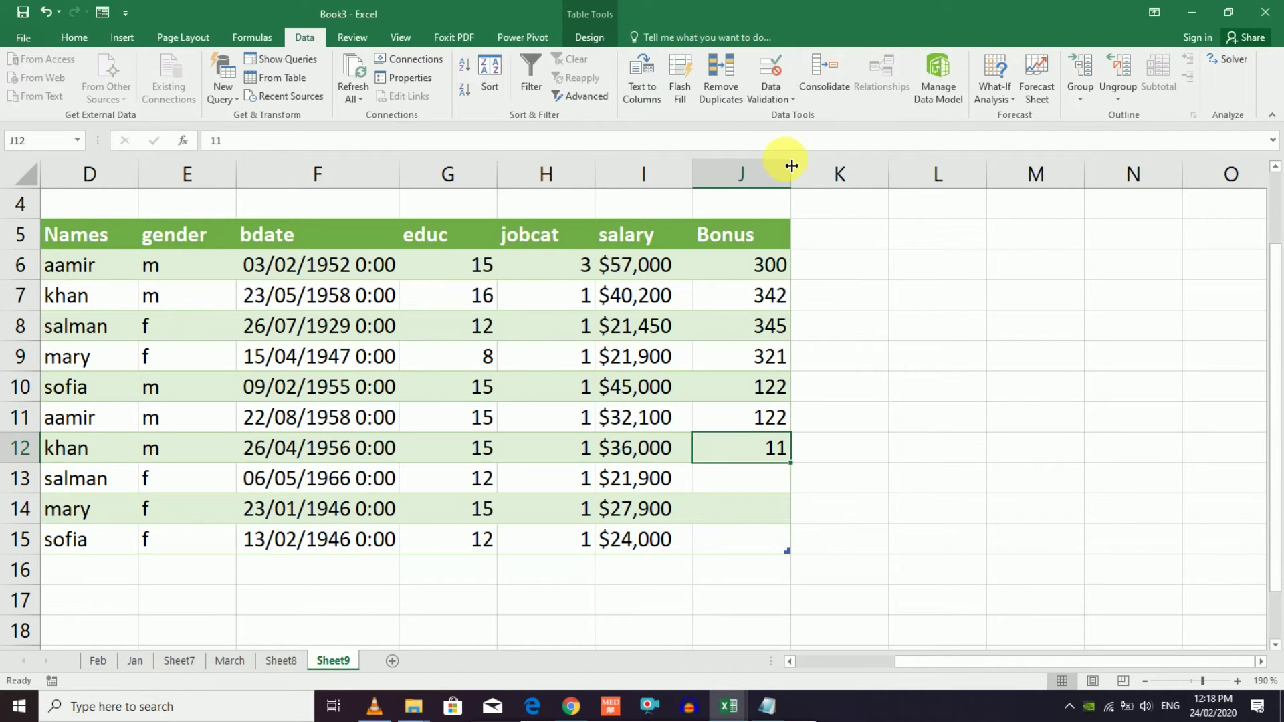
left_click_drag(775, 264, 788, 456)
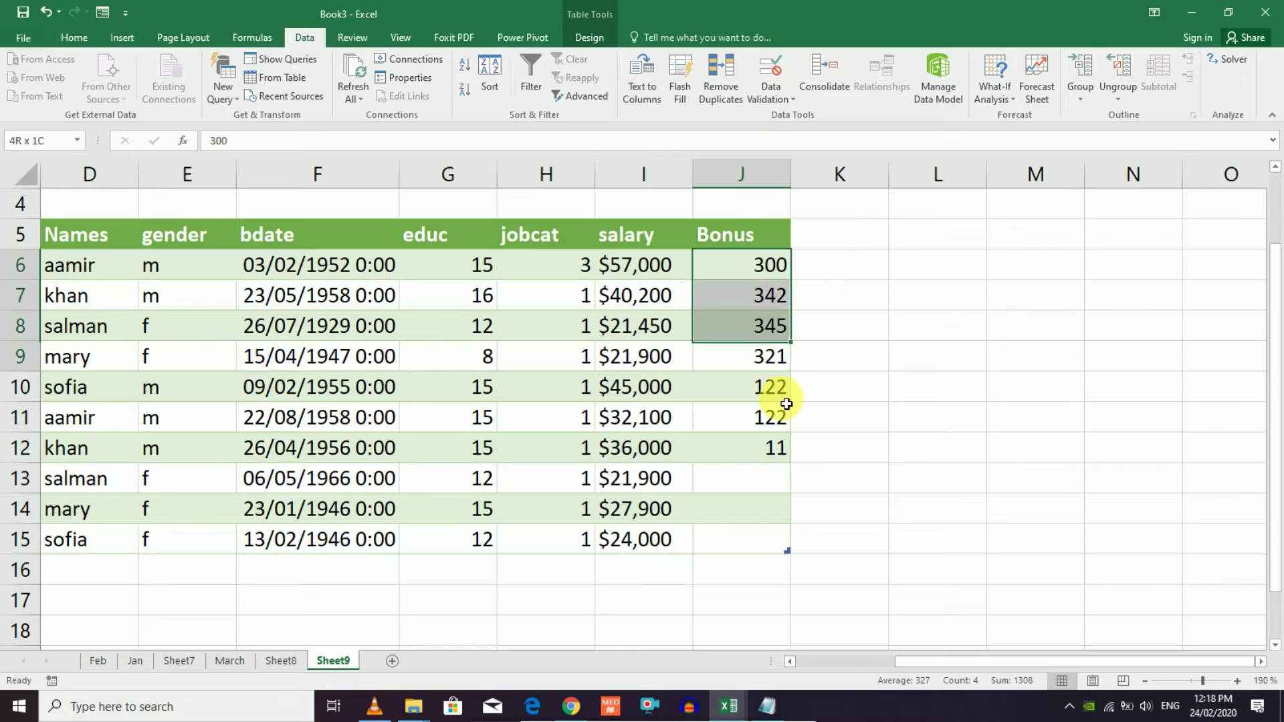
- Clear the Bonus values in J6:J12
key("Delete")
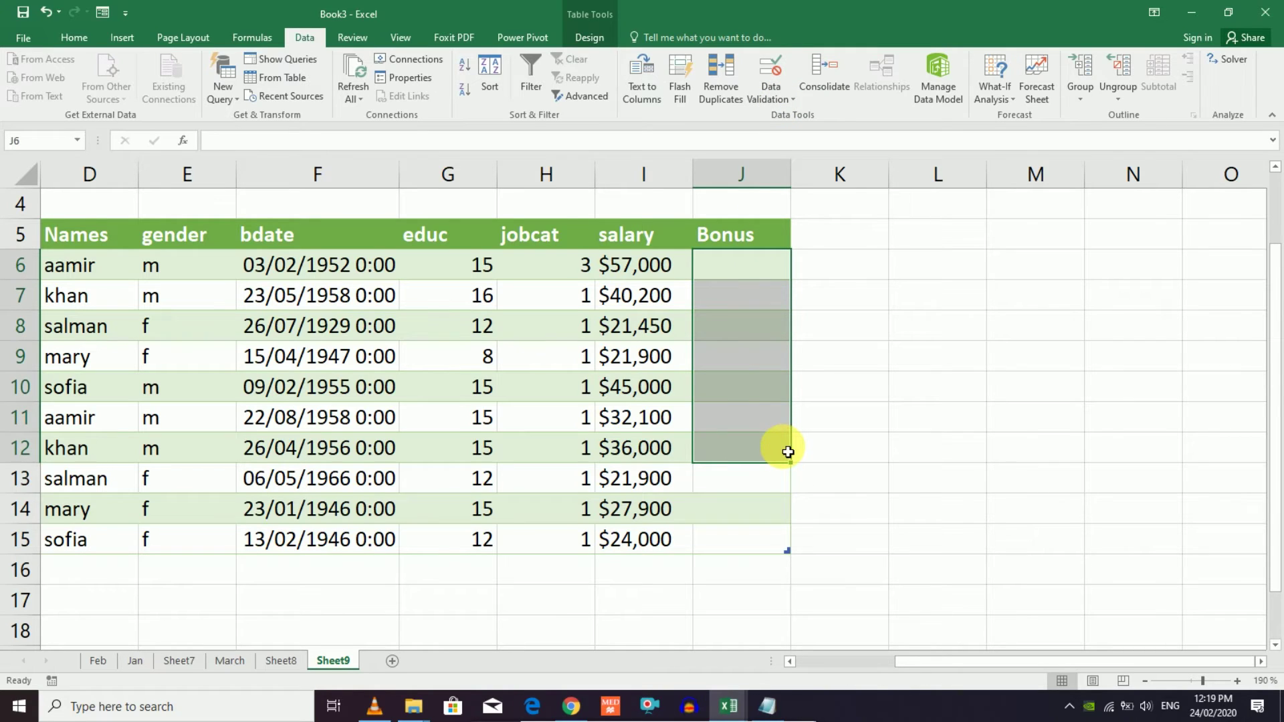
left_click(795, 98)
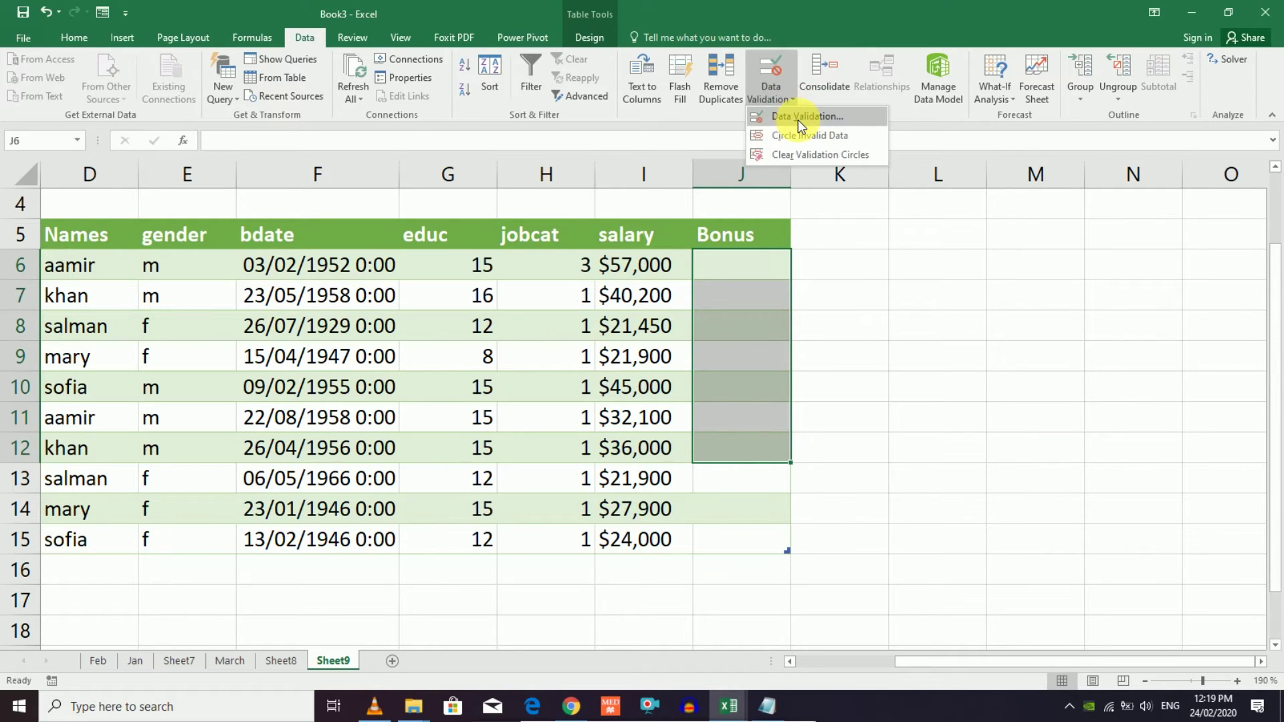
left_click(797, 119)
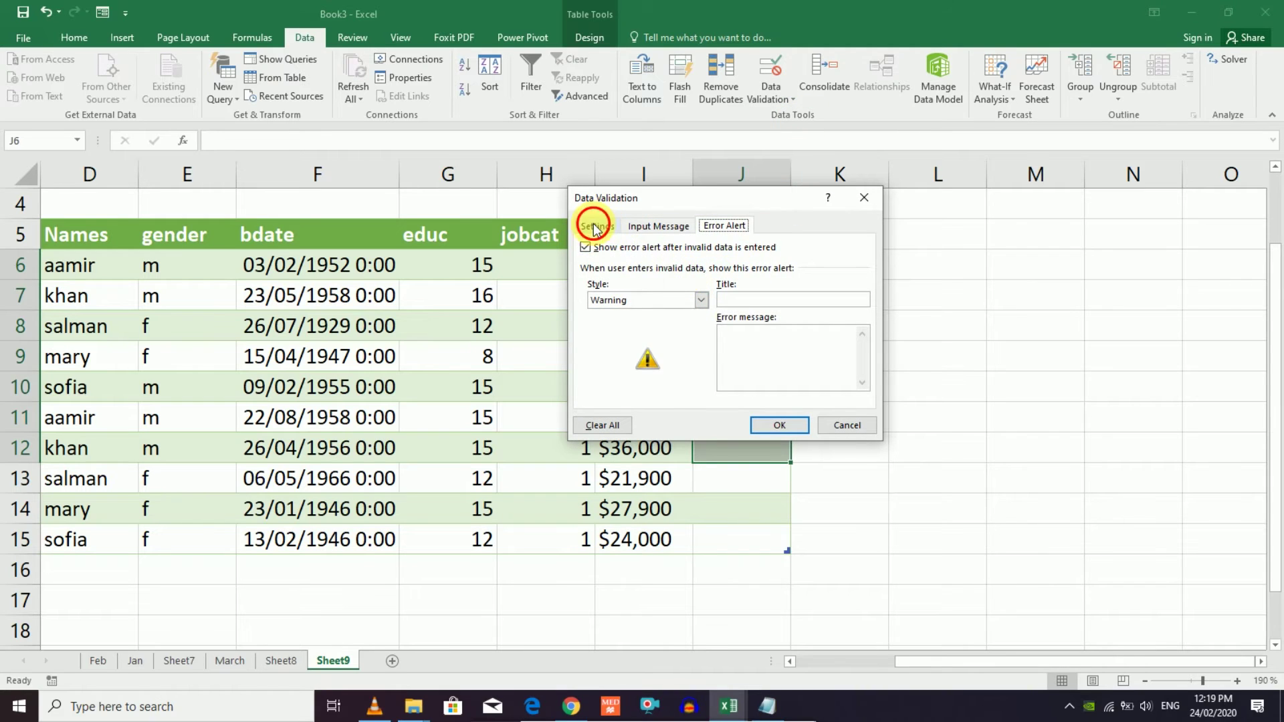
- Browse the Allow options like Decimal and Date, then cancel without changing the rule
left_click(595, 226)
left_click(705, 312)
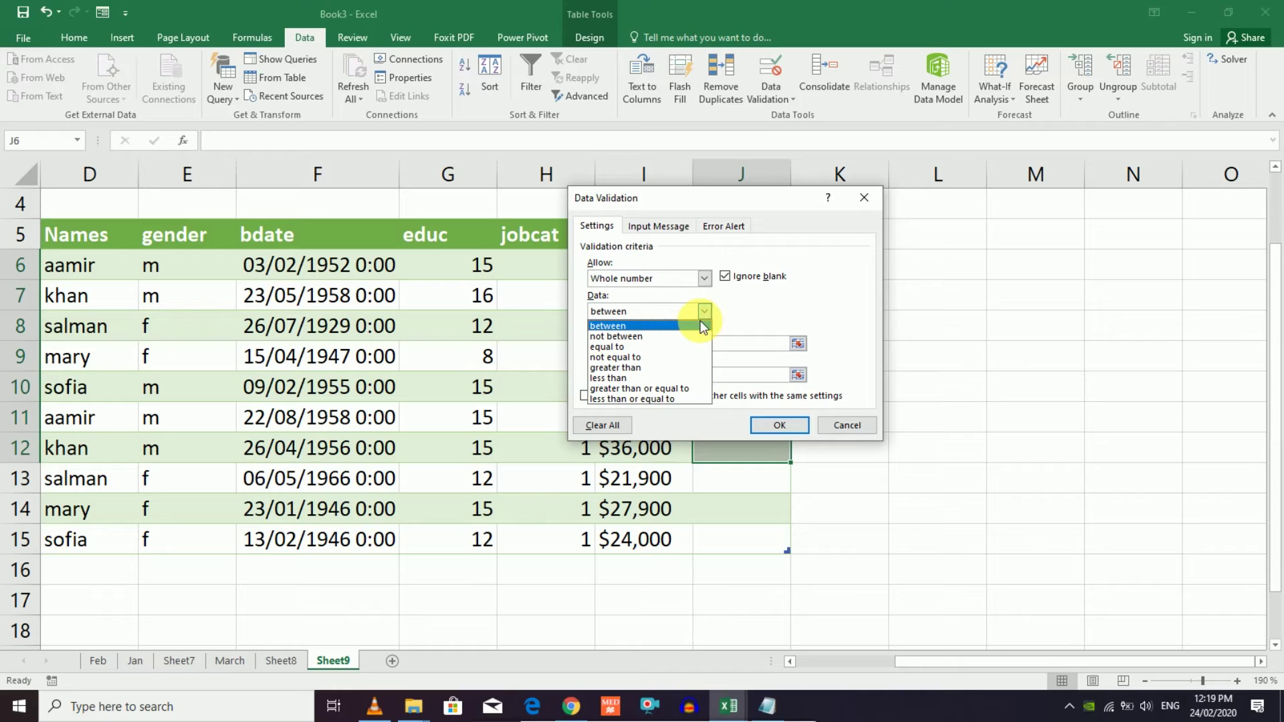
left_click(705, 278)
left_click(699, 278)
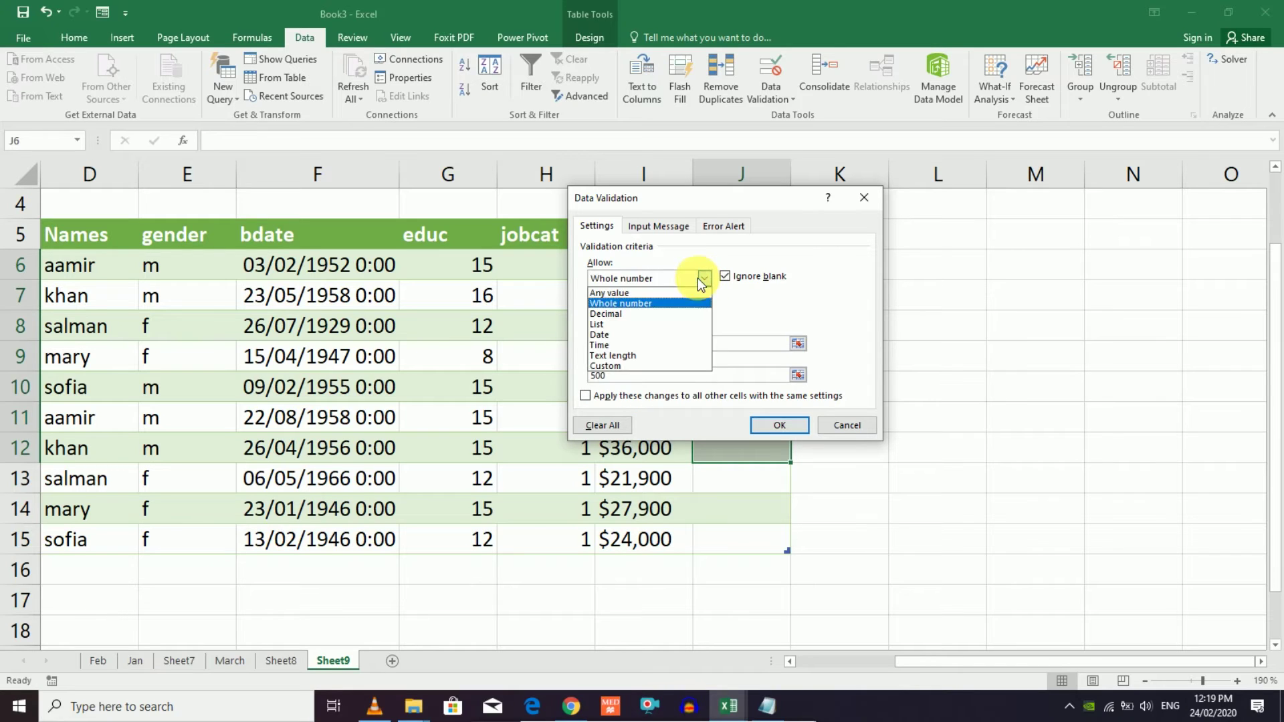
left_click(662, 315)
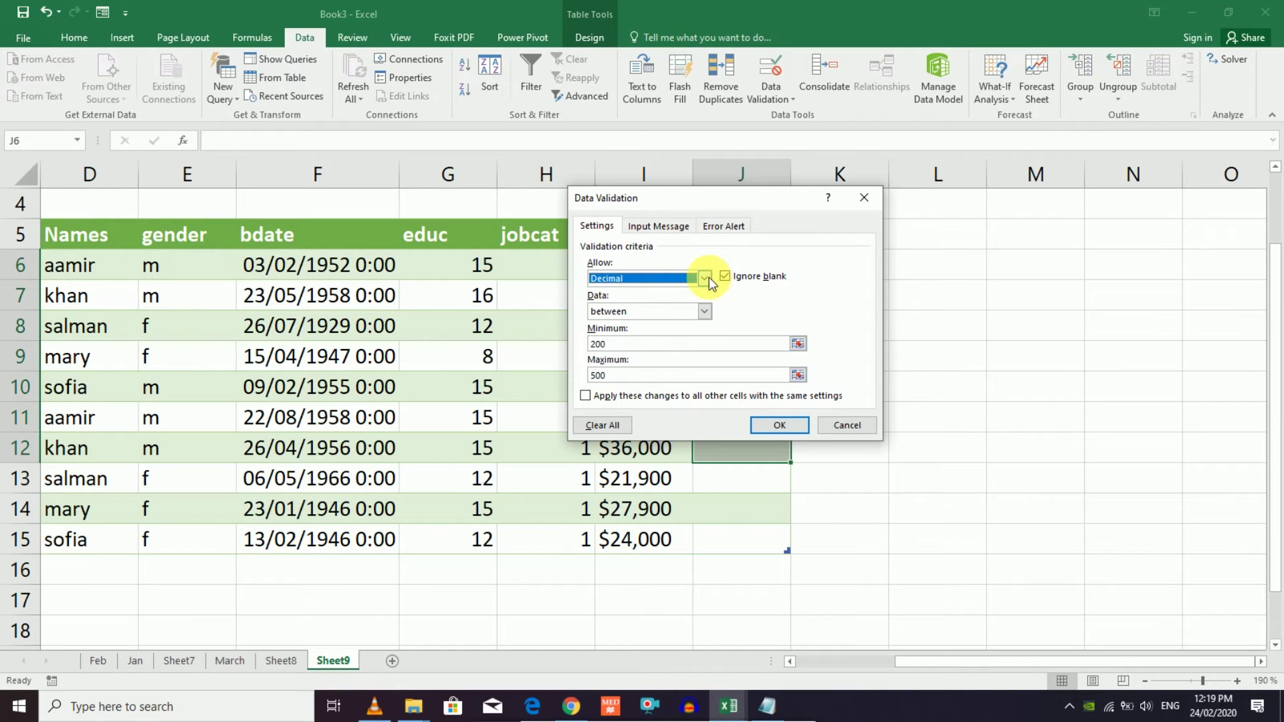
left_click(704, 311)
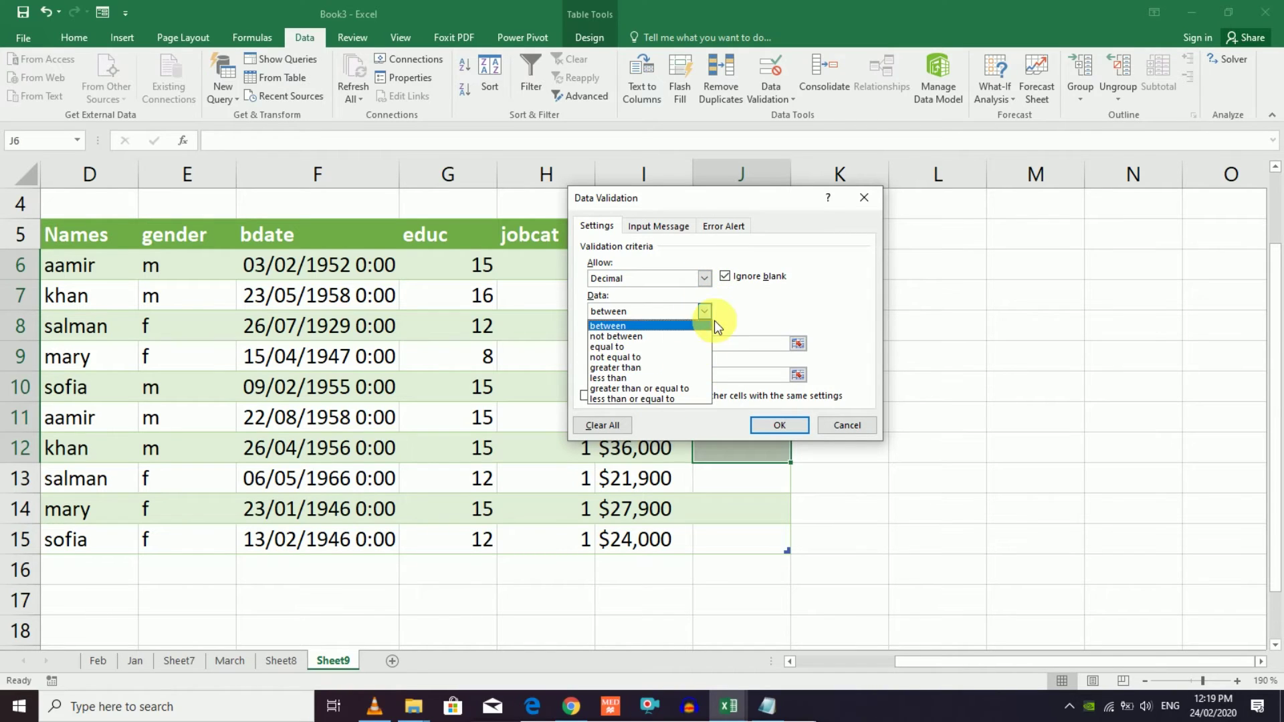
left_click(704, 309)
left_click(705, 277)
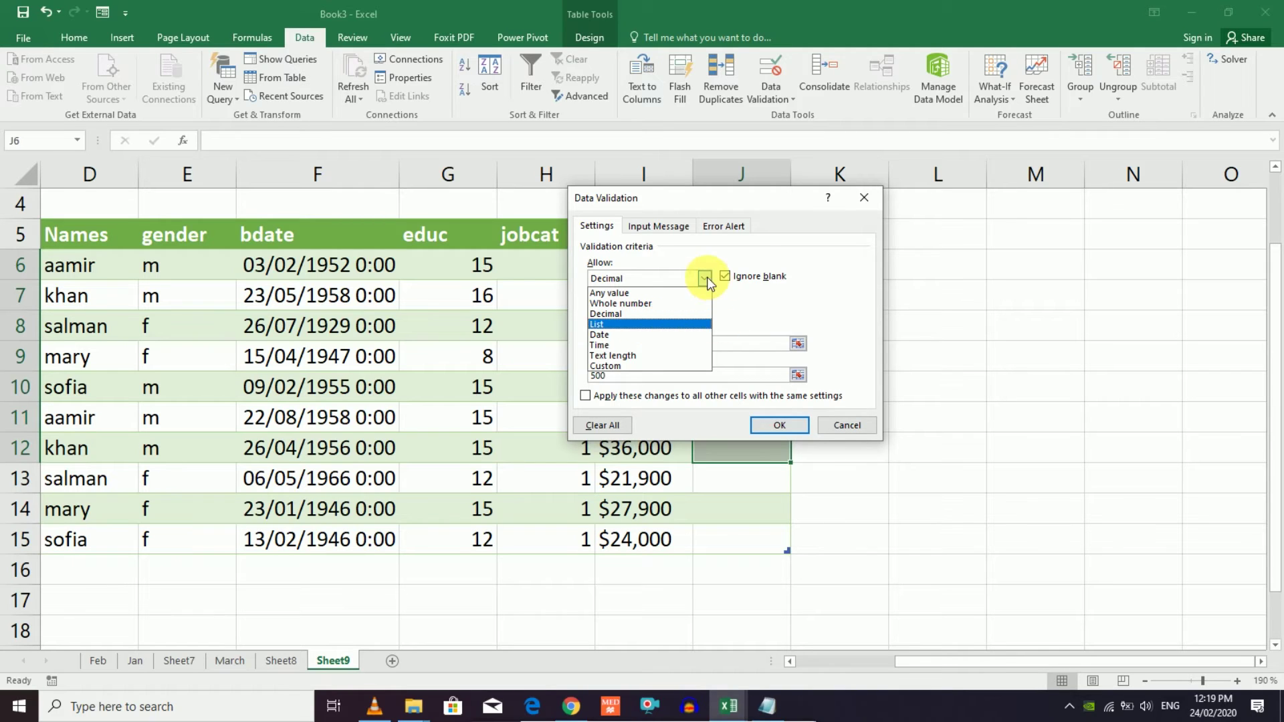
left_click(705, 276)
left_click(705, 277)
left_click(648, 334)
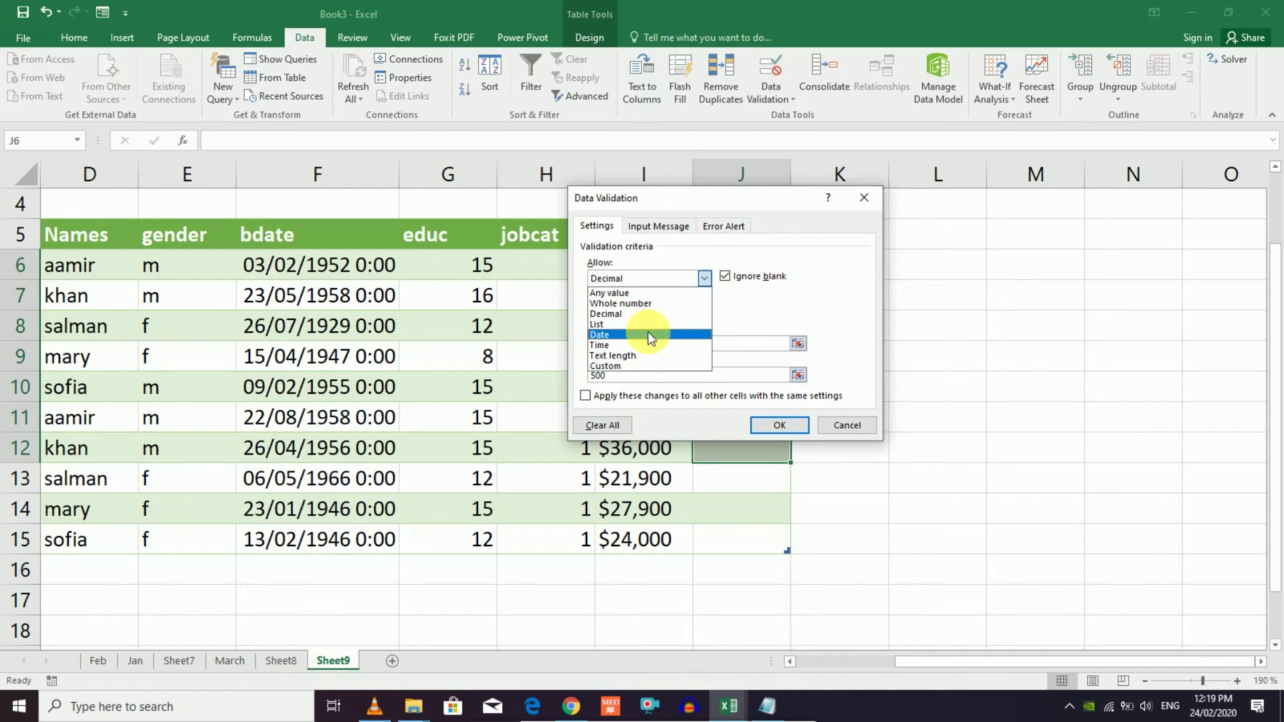
left_click(702, 278)
left_click(859, 412)
left_click(848, 425)
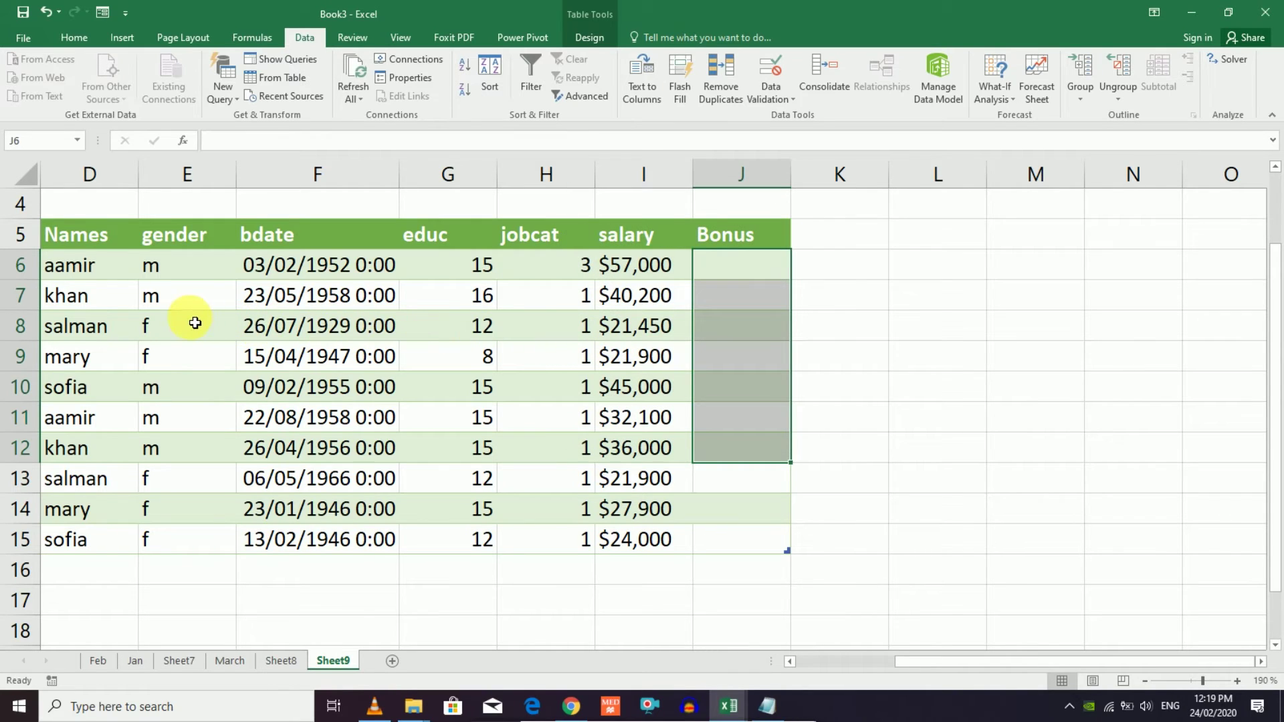
- Copy the five names from column D into N5:N9
left_click_drag(94, 268, 96, 388)
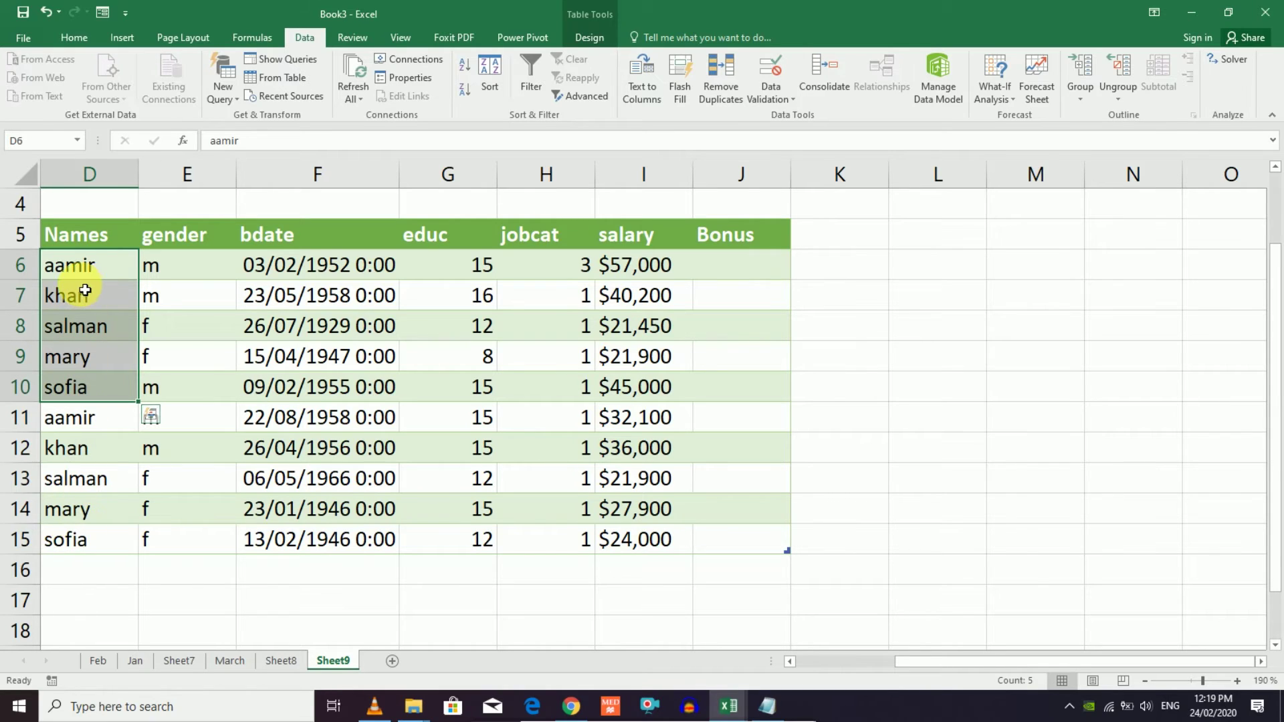
key("ctrl+c")
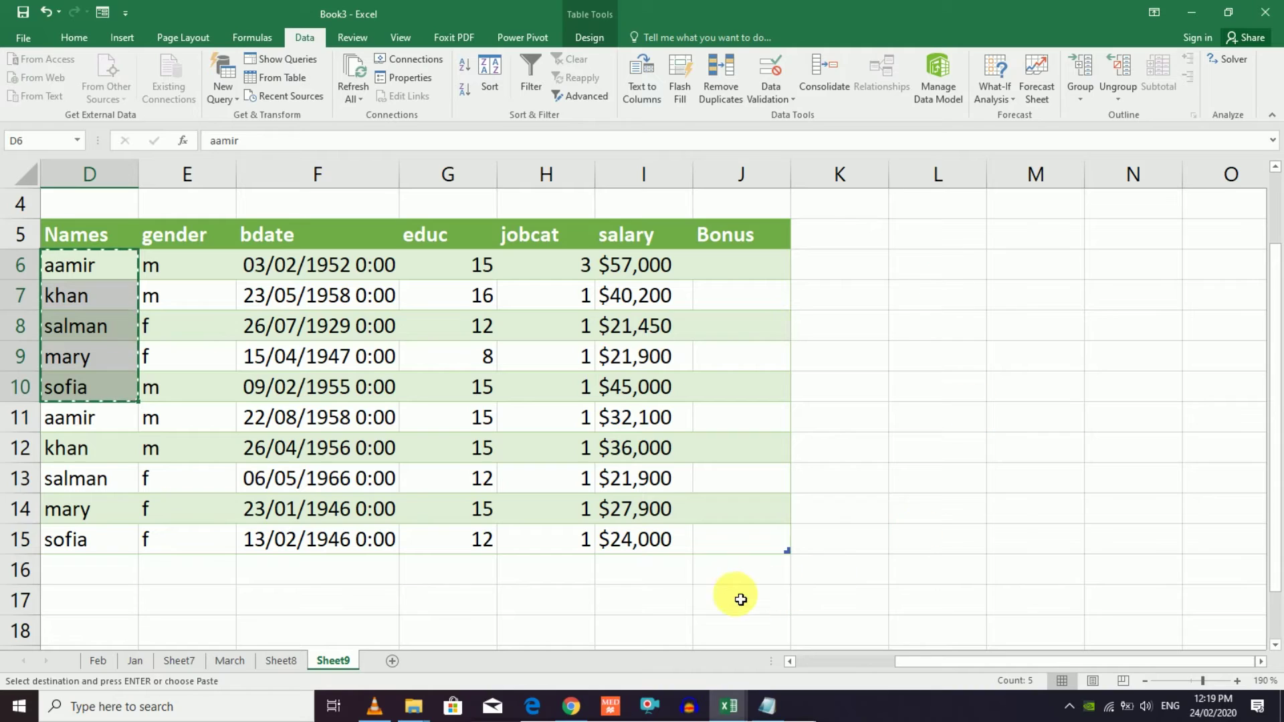
left_click(1142, 238)
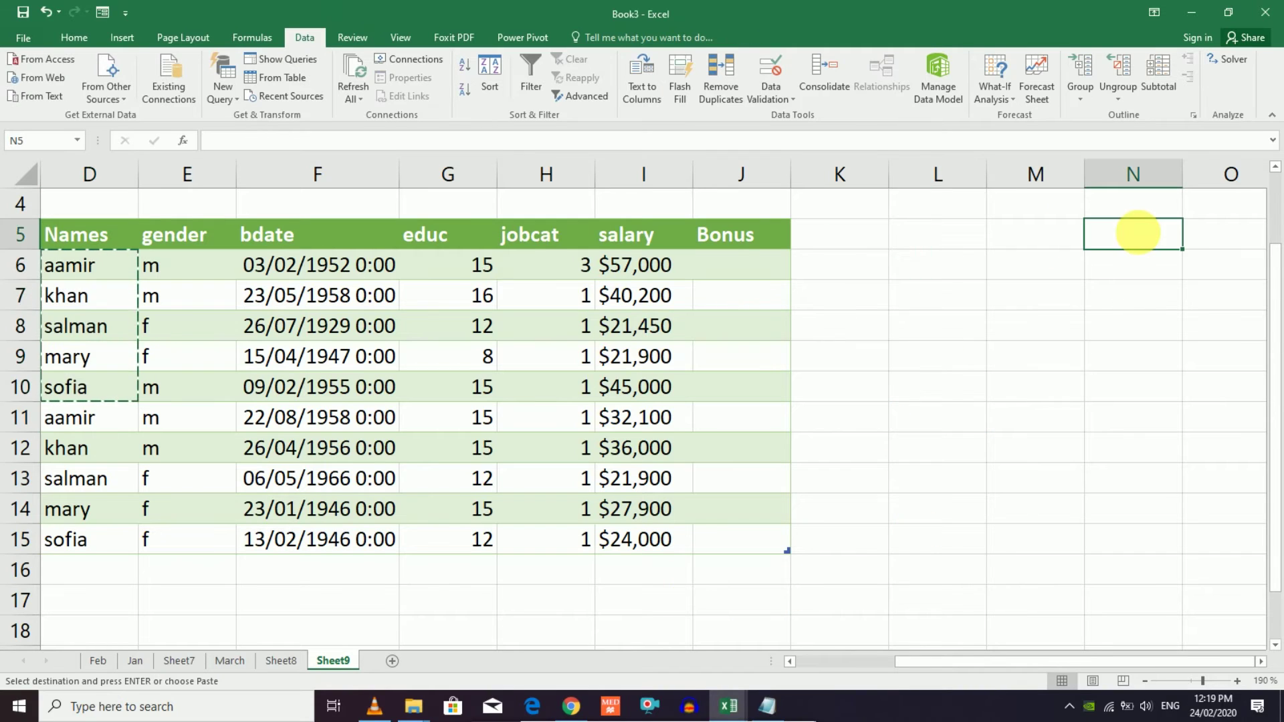
key("ctrl+v")
left_click(1149, 411)
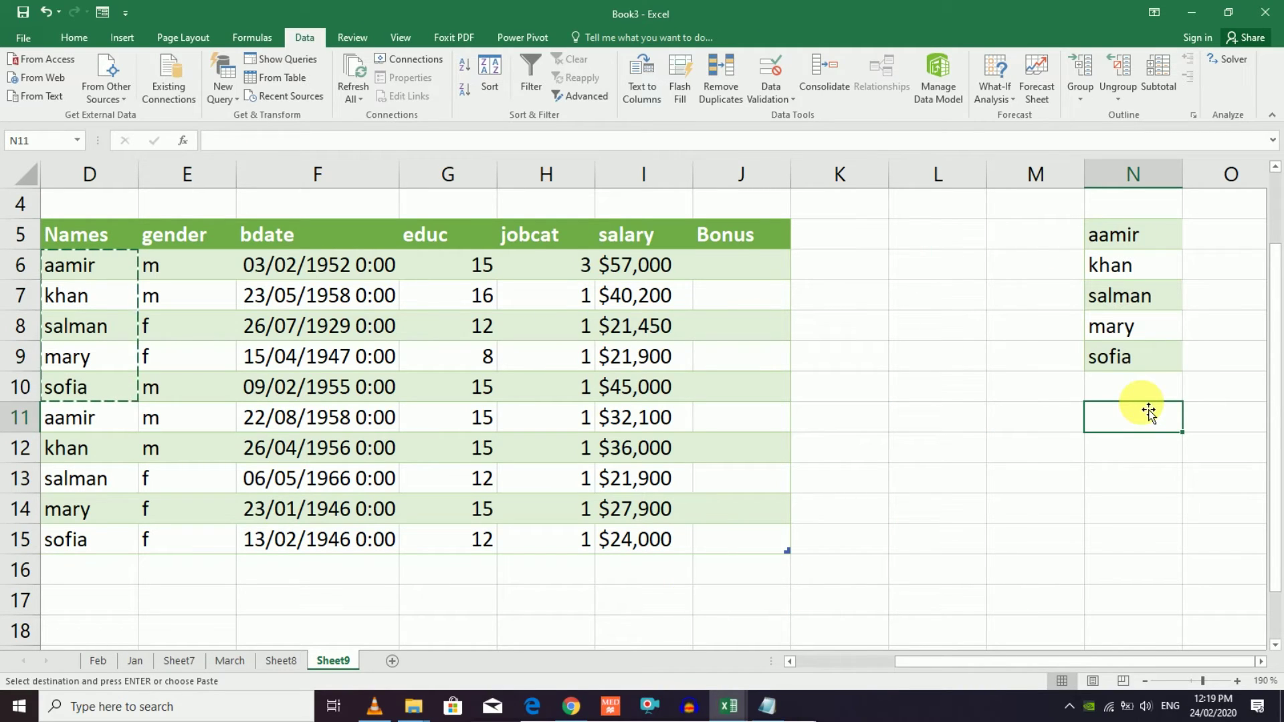
key("Escape")
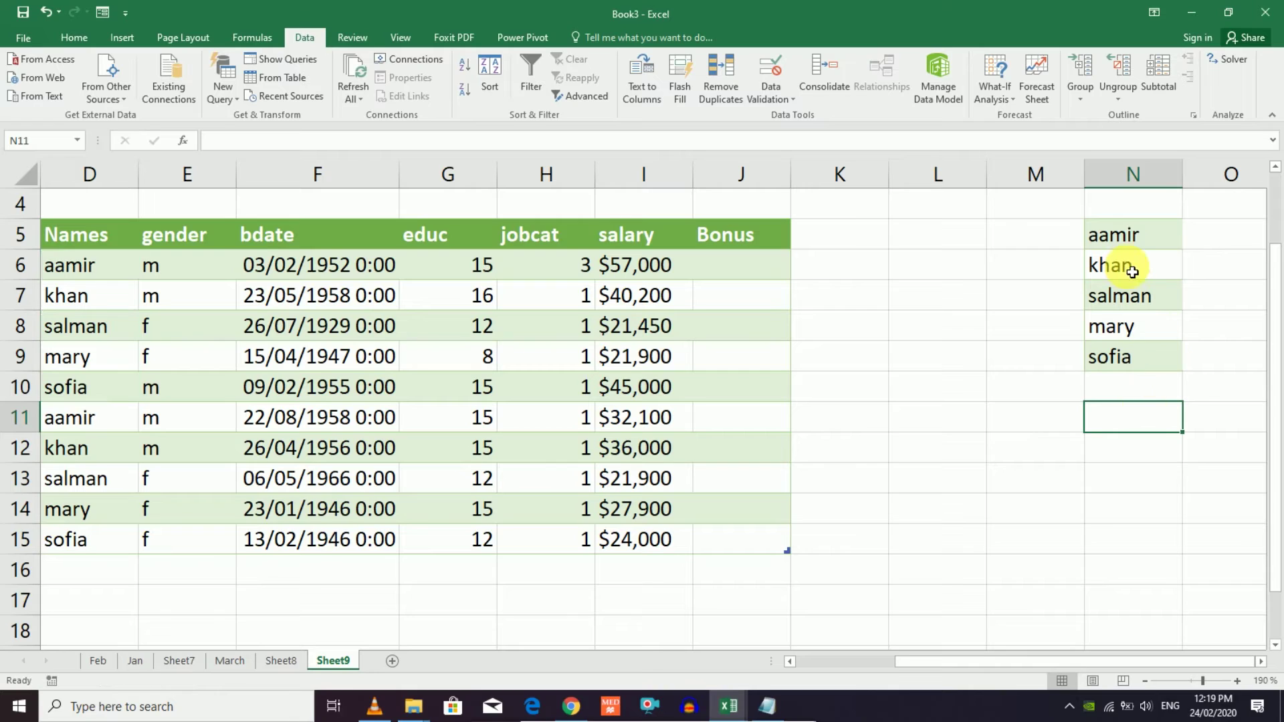
- Select the pasted name list and look at the Clear options without clearing anything
mouse_move(1114, 234)
left_mouse_down()
mouse_move(1158, 378)
mouse_move(1153, 363)
left_mouse_up()
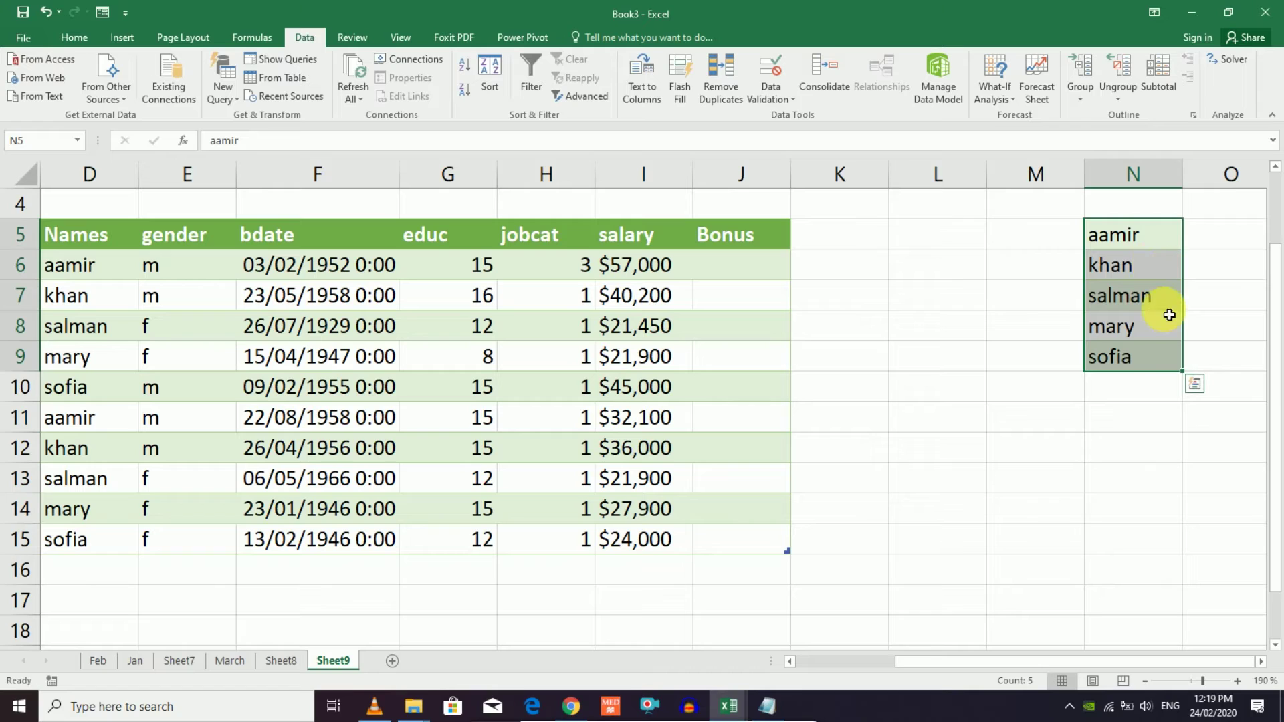
left_click(74, 37)
left_click(1096, 98)
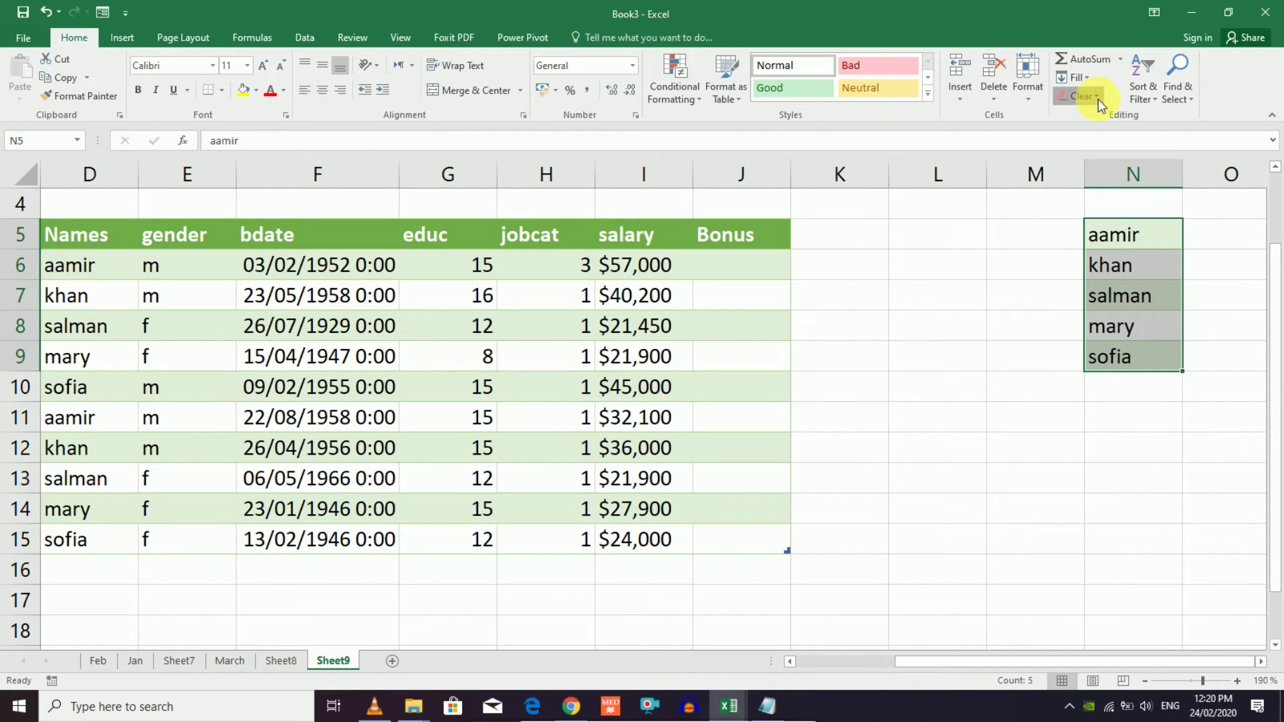
left_click(1103, 128)
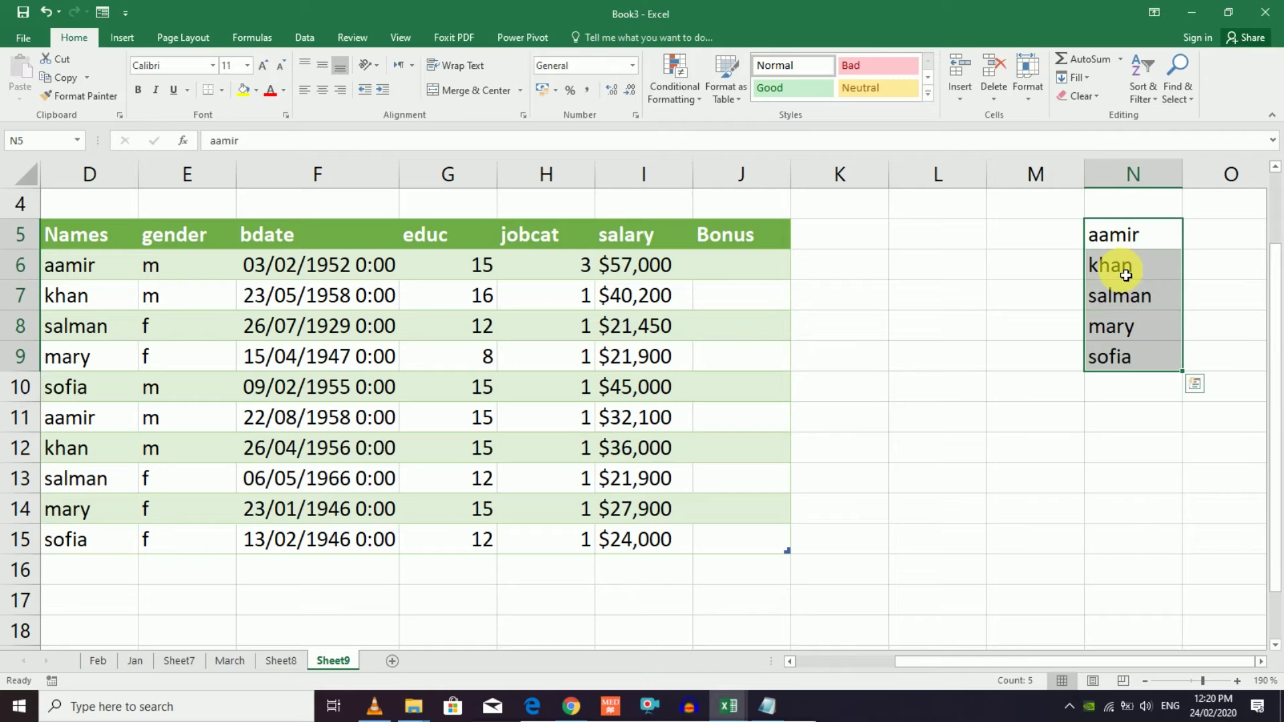
left_click(305, 38)
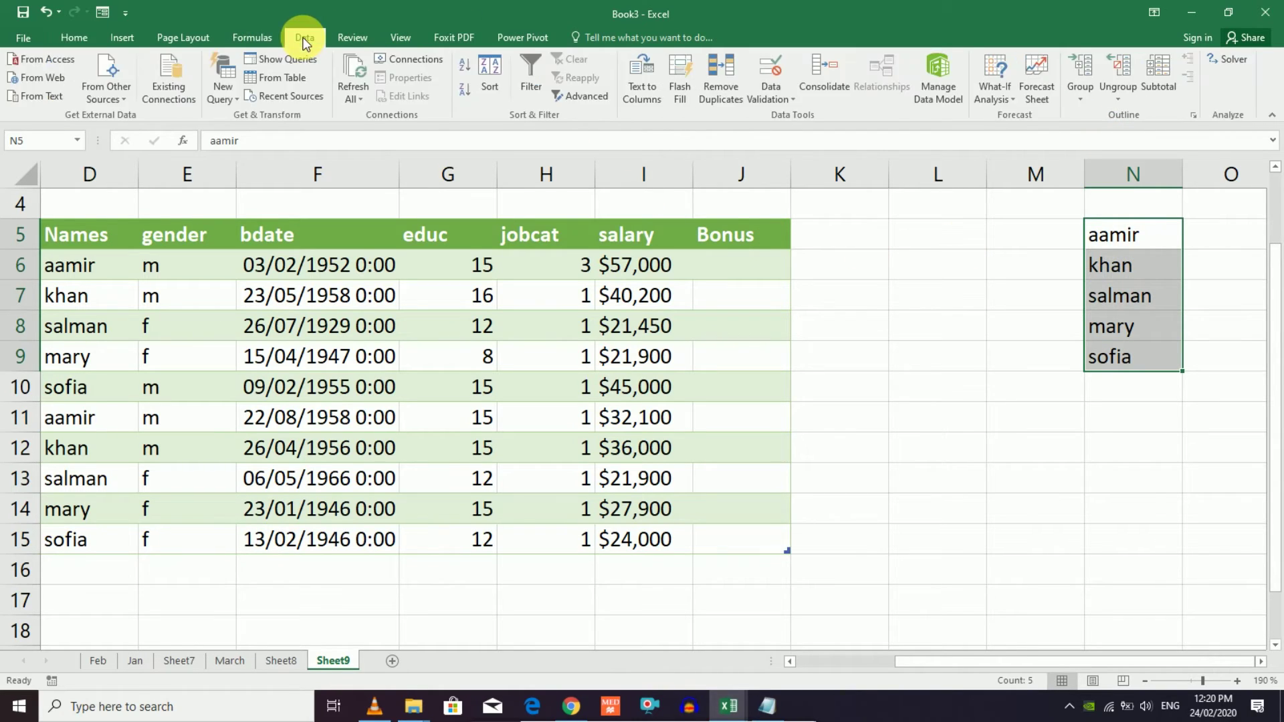
- Pick List in Data Validation for the names, then dismiss it without applying
left_click(784, 99)
left_click(799, 112)
left_click(702, 281)
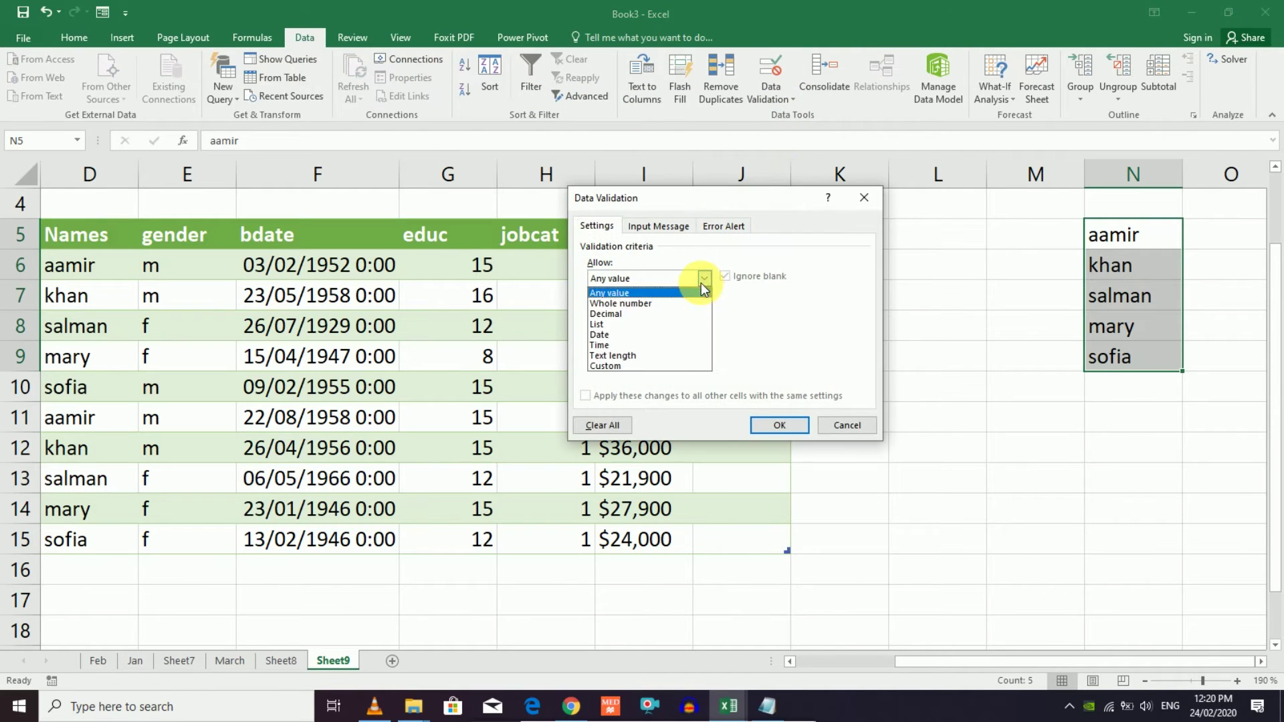
left_click(656, 320)
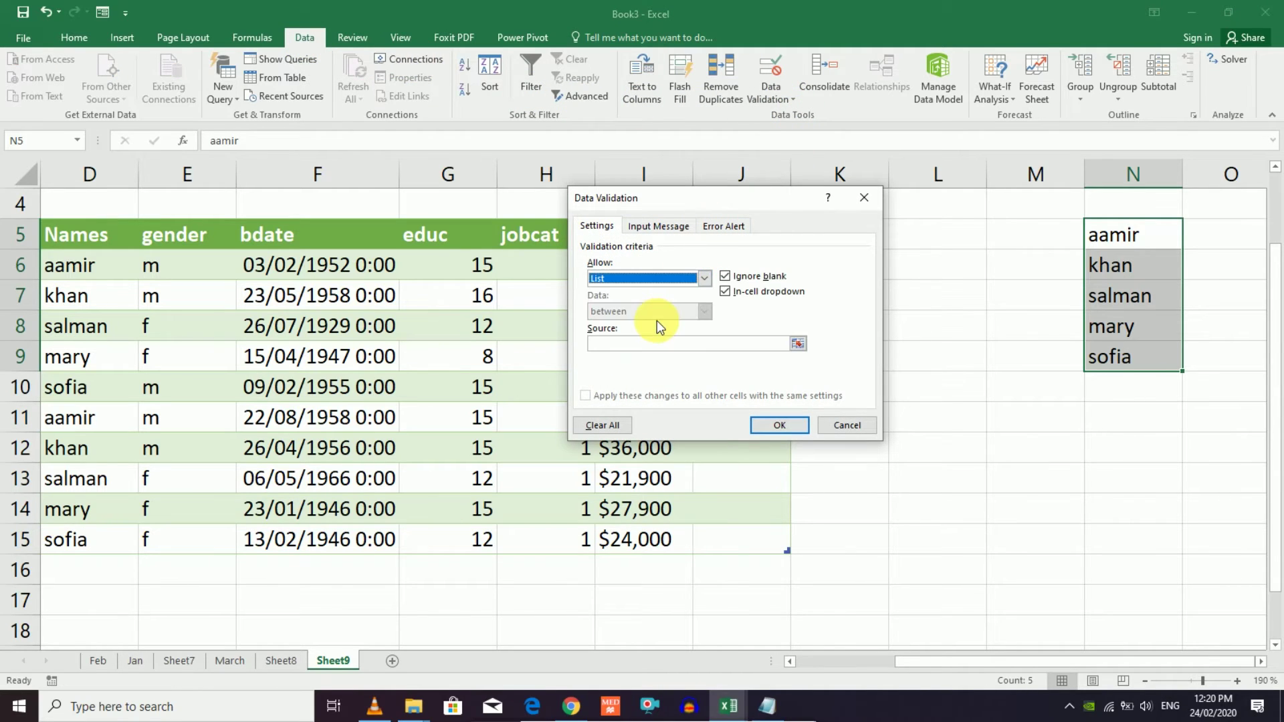
left_click(868, 199)
left_click(828, 238)
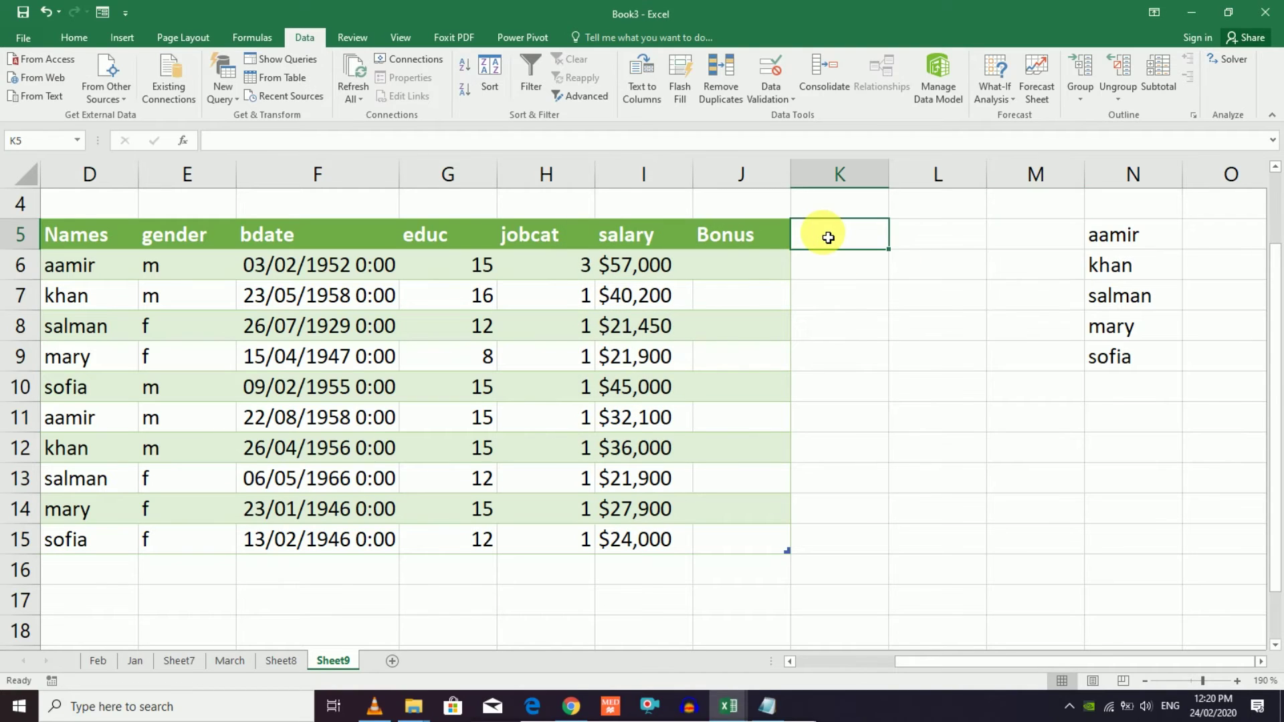
- Clear D6:D15 and restrict it to a list sourced from N5:N9
left_click_drag(86, 266, 91, 553)
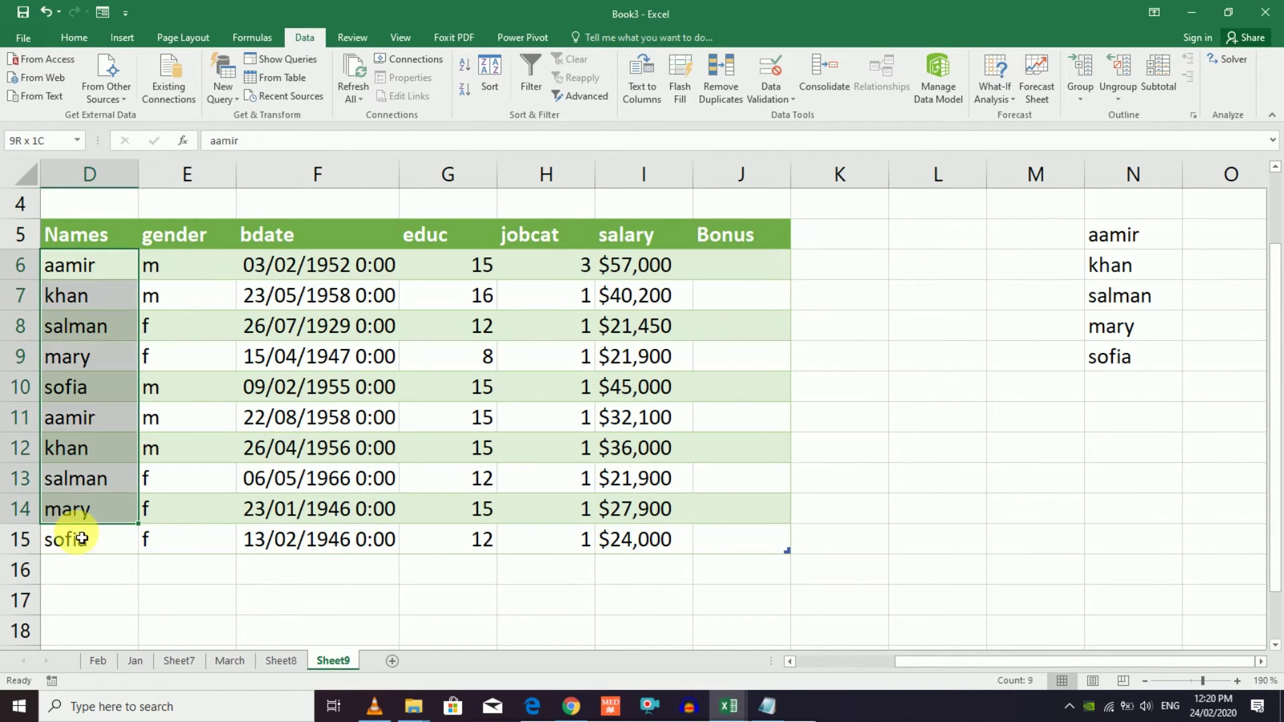
key("Delete")
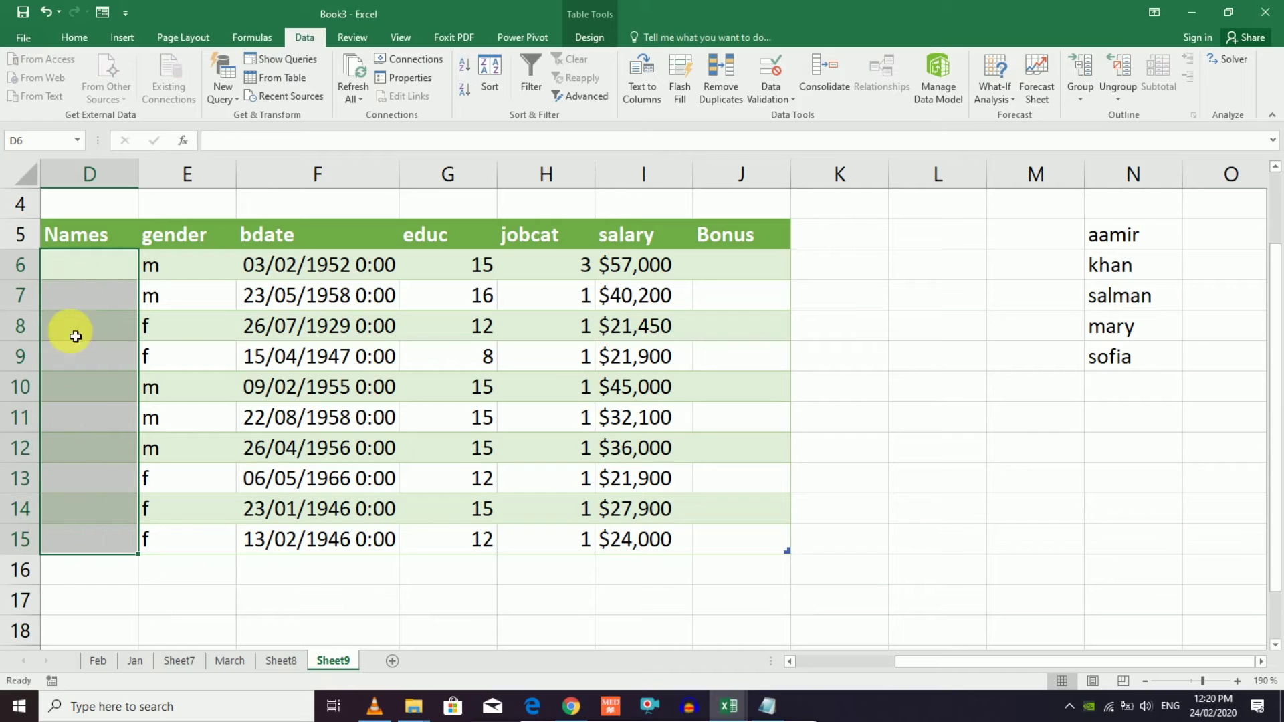
left_click(787, 94)
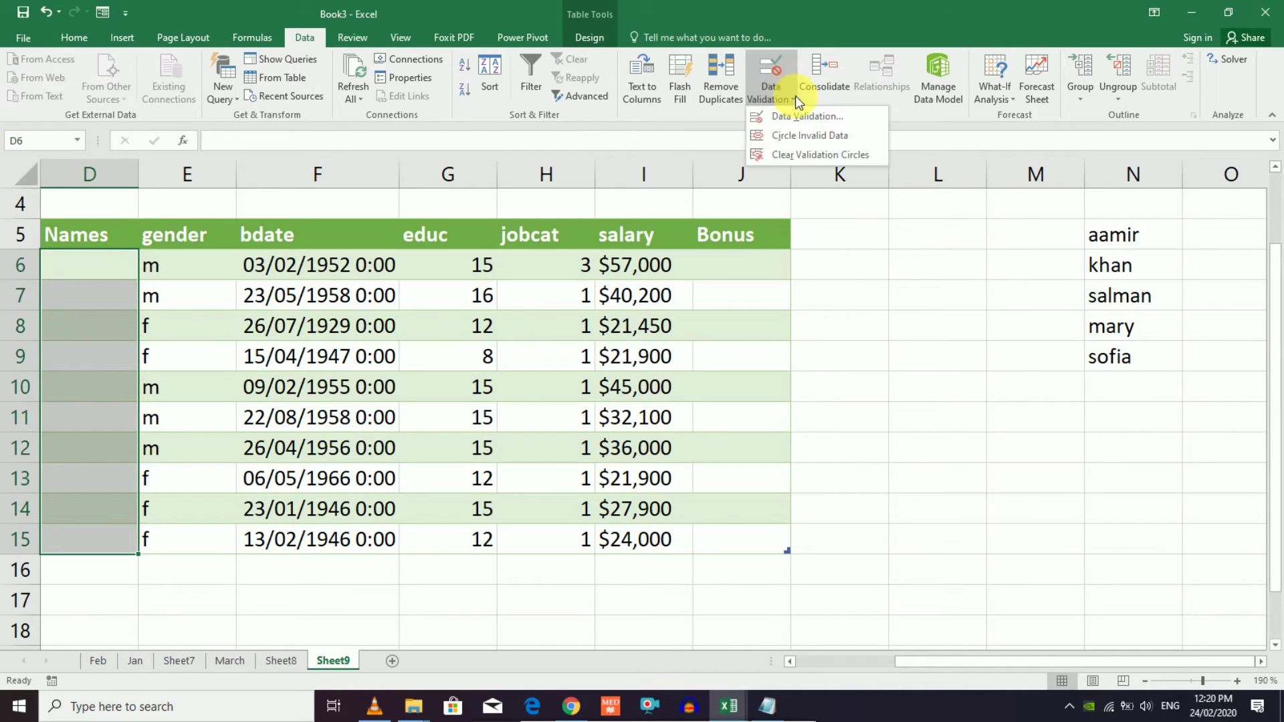
left_click(799, 117)
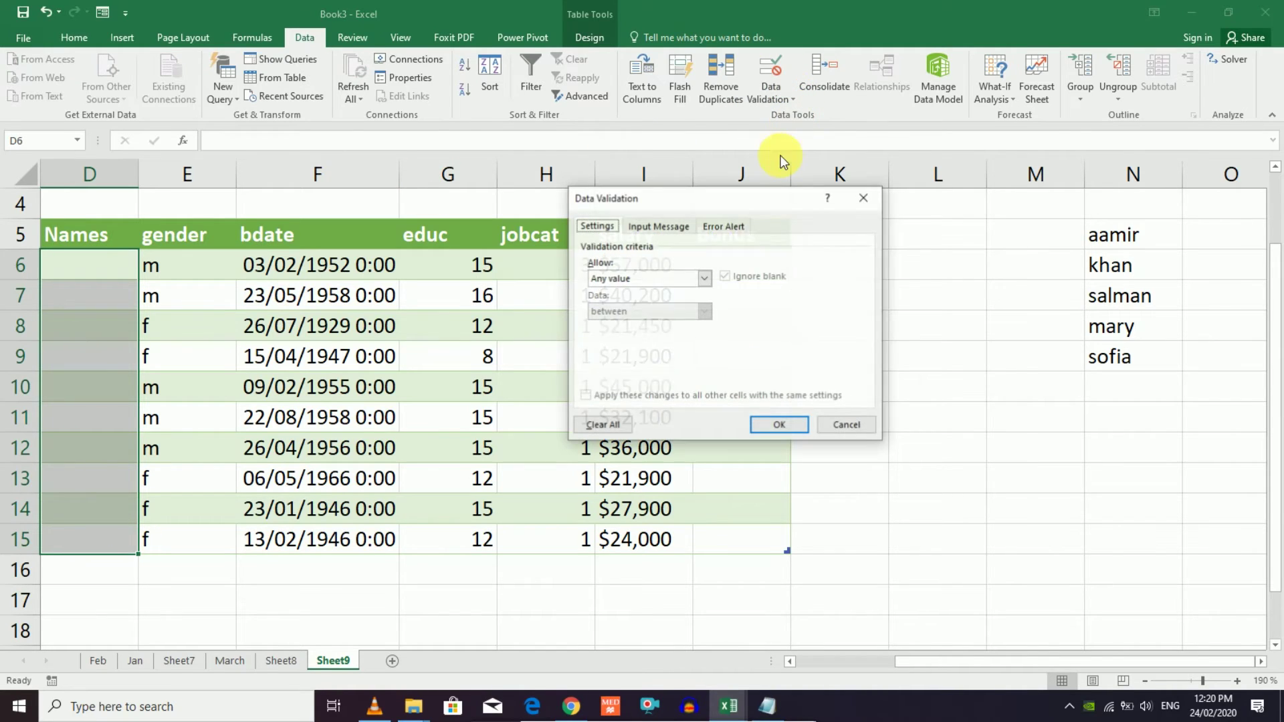
left_click(705, 279)
left_click(638, 324)
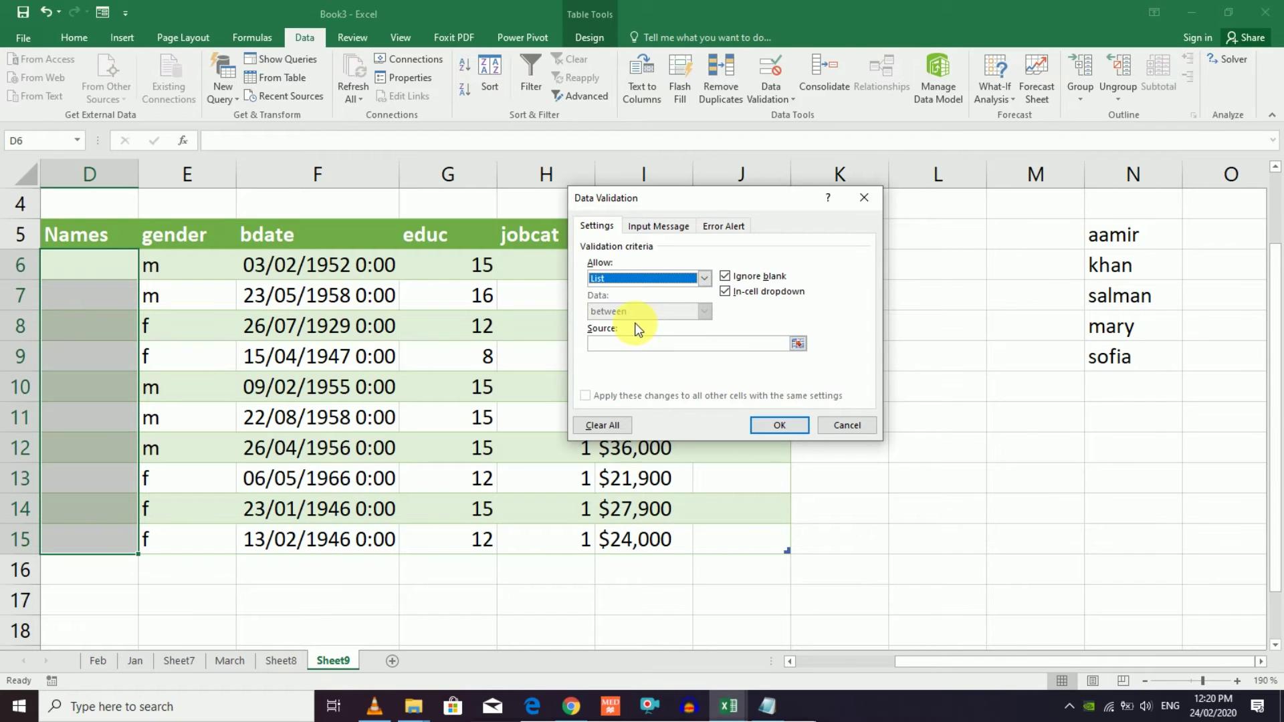
left_click(642, 344)
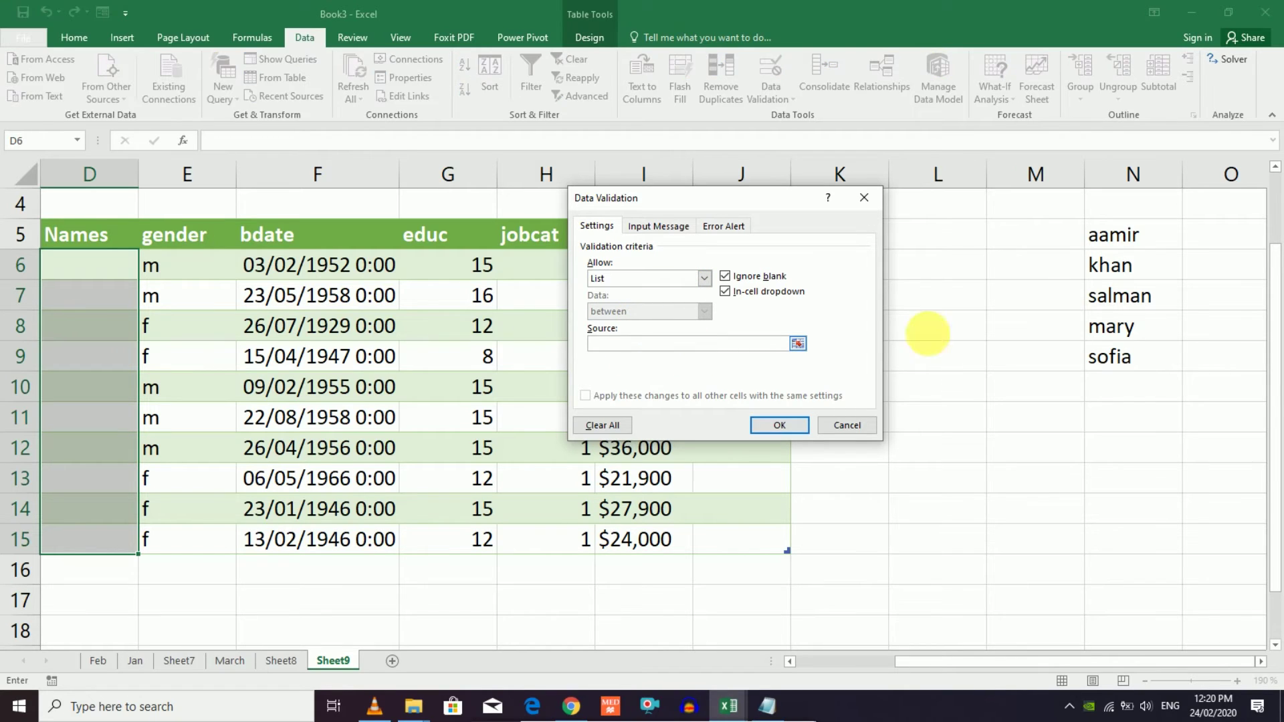
left_click_drag(1105, 235, 1120, 364)
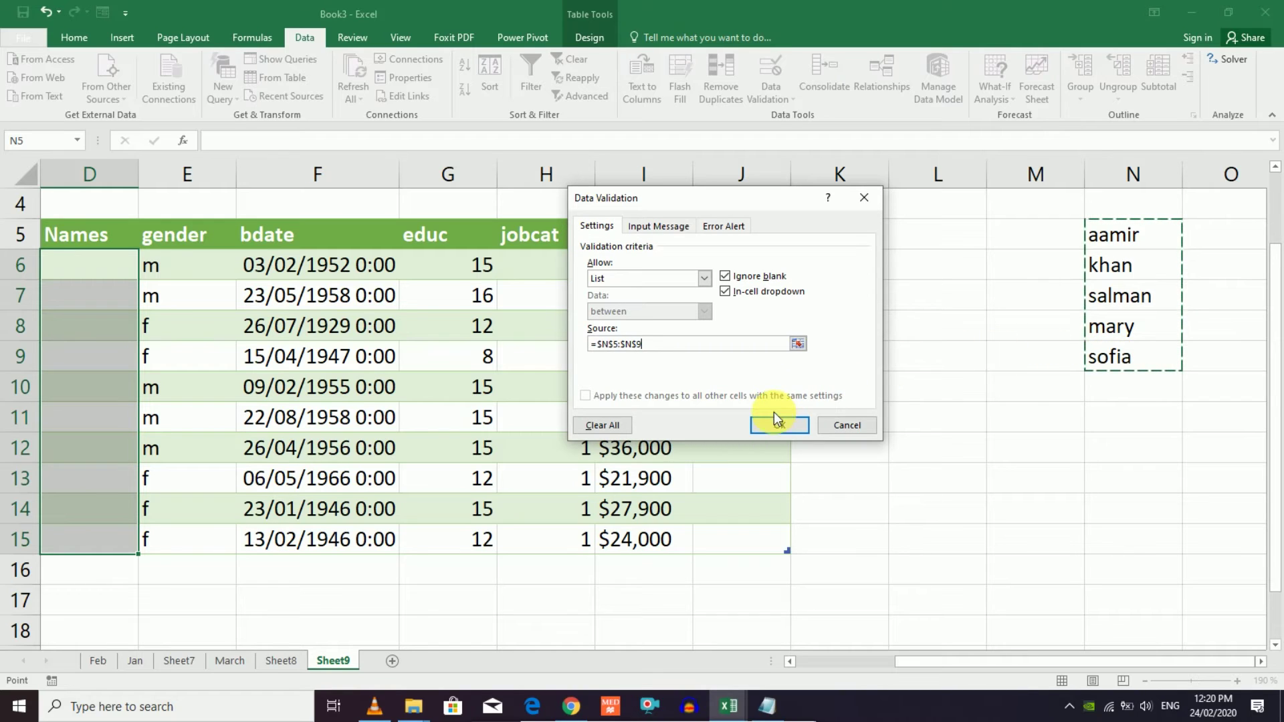
left_click(779, 425)
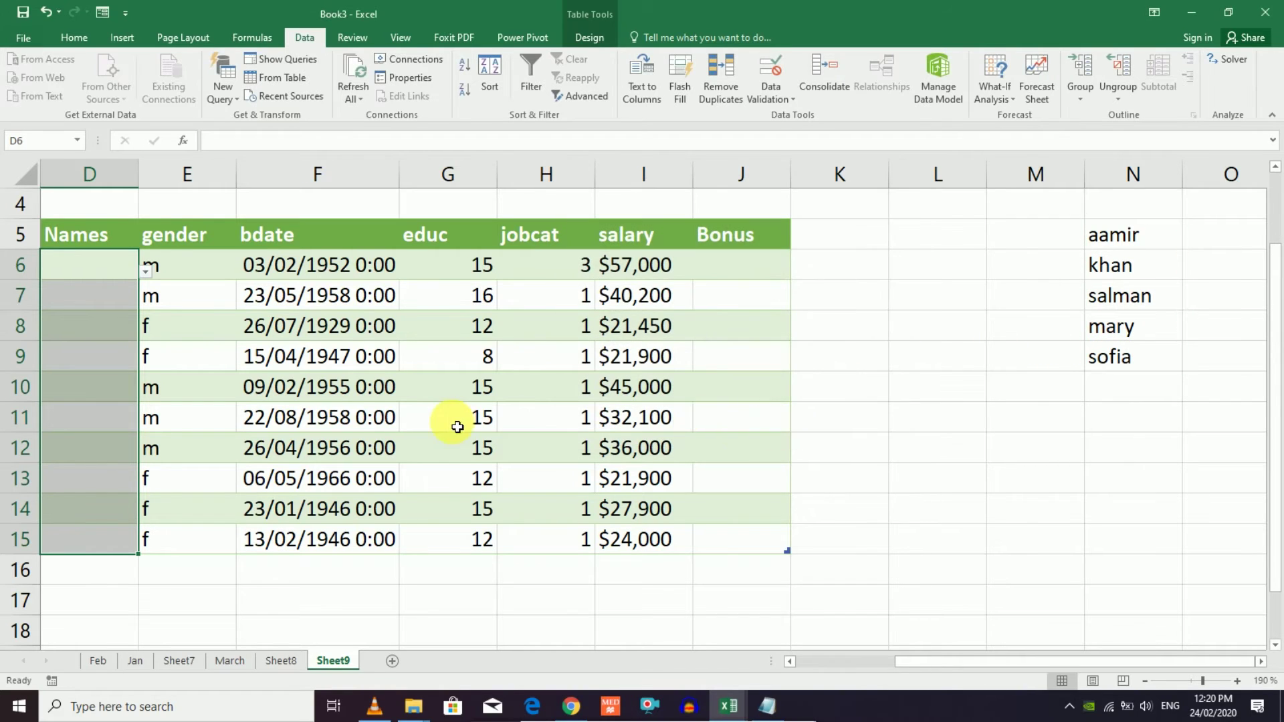
- Choose khan, aamir and salman for D6, D7 and D8 from their dropdowns
left_click(97, 325)
left_click(99, 267)
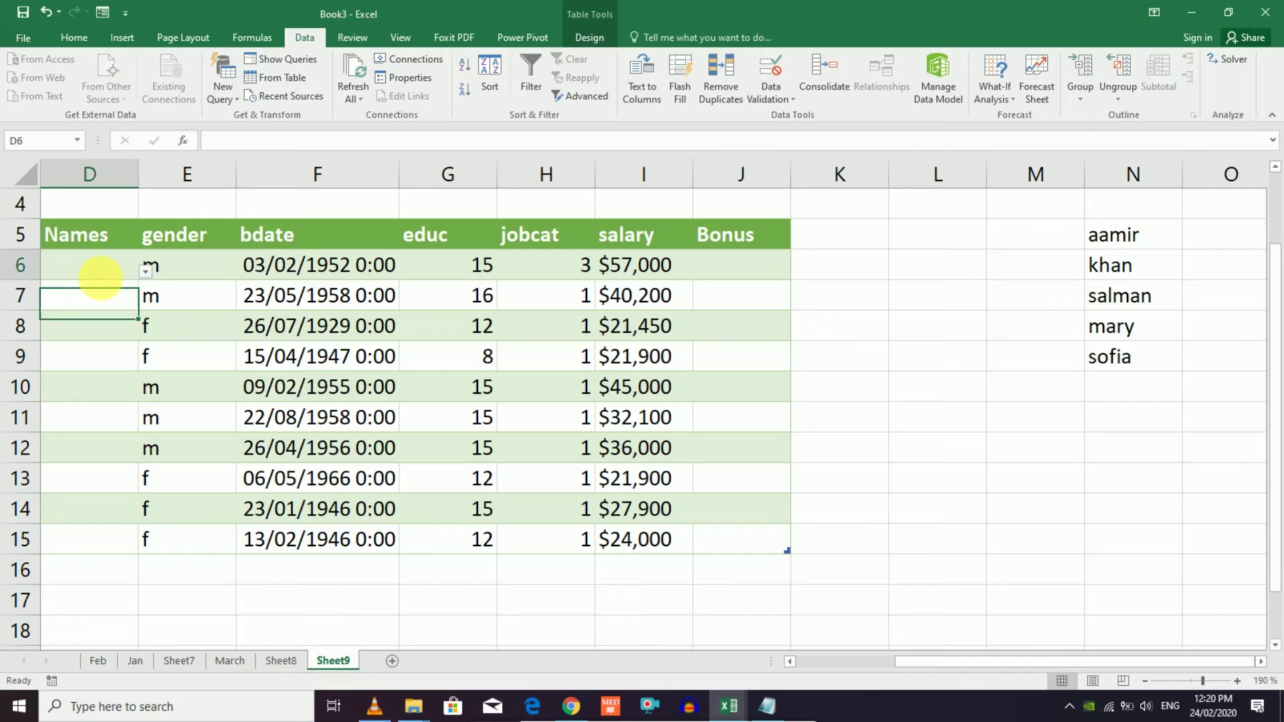
left_click(144, 273)
left_click(100, 310)
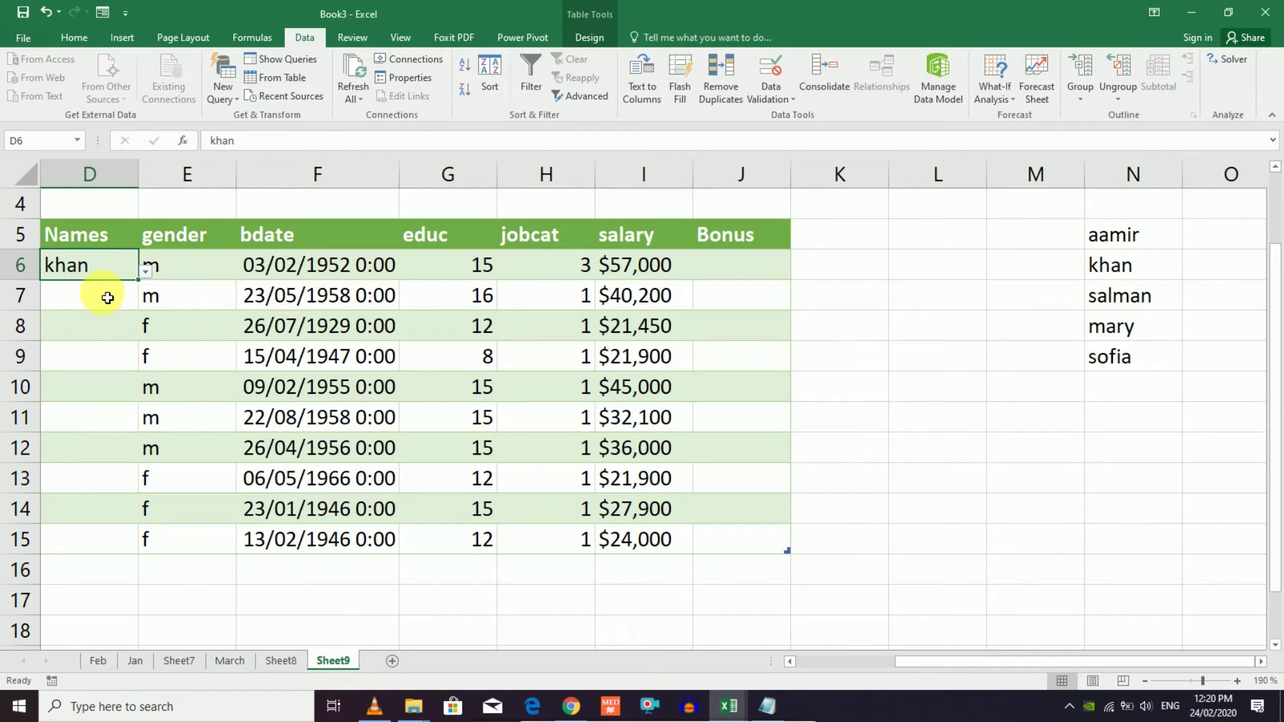
left_click(130, 302)
left_click(144, 307)
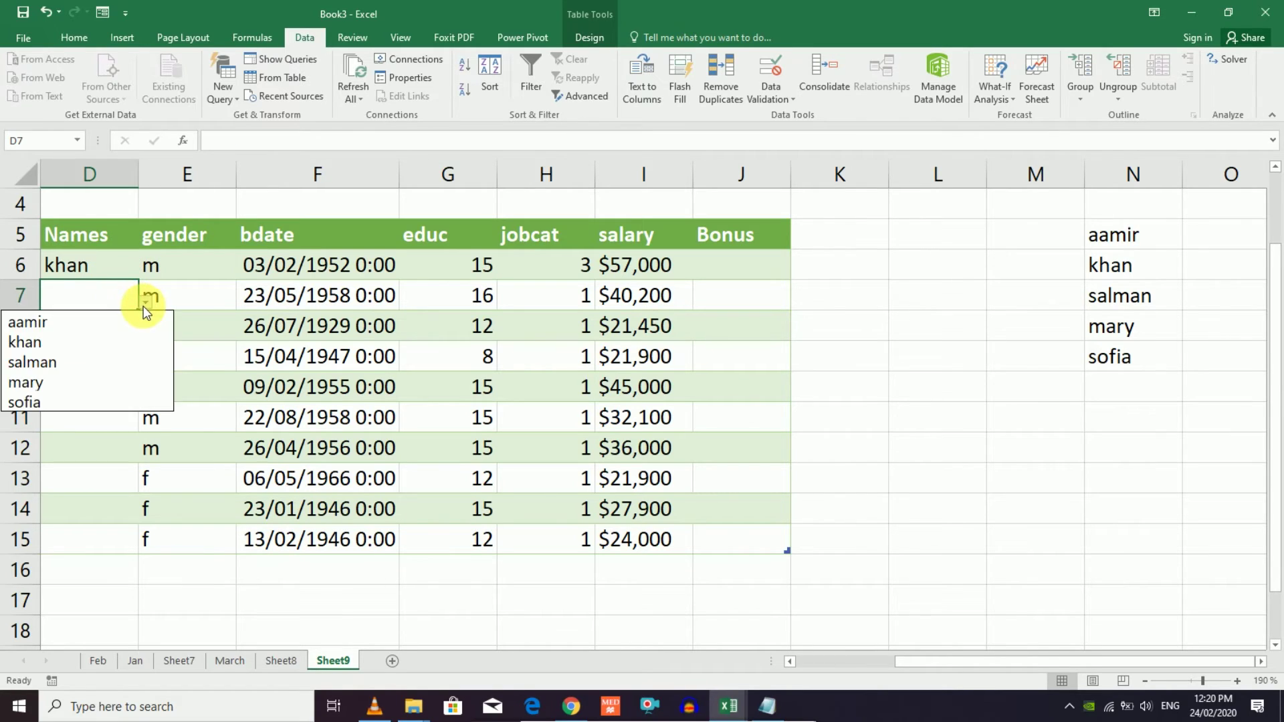
left_click(135, 324)
left_click(128, 335)
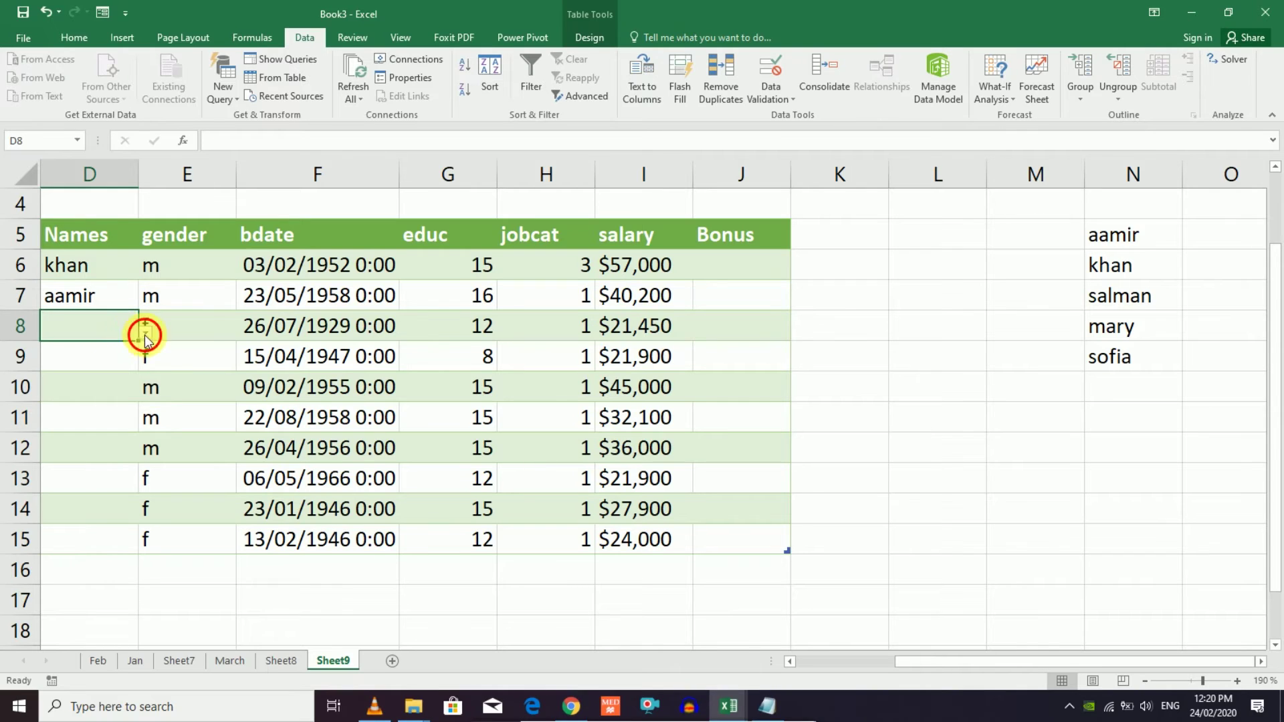
left_click(145, 332)
left_click(107, 391)
- Pick salman for D11 and khan for D12 from their dropdowns
left_click(121, 367)
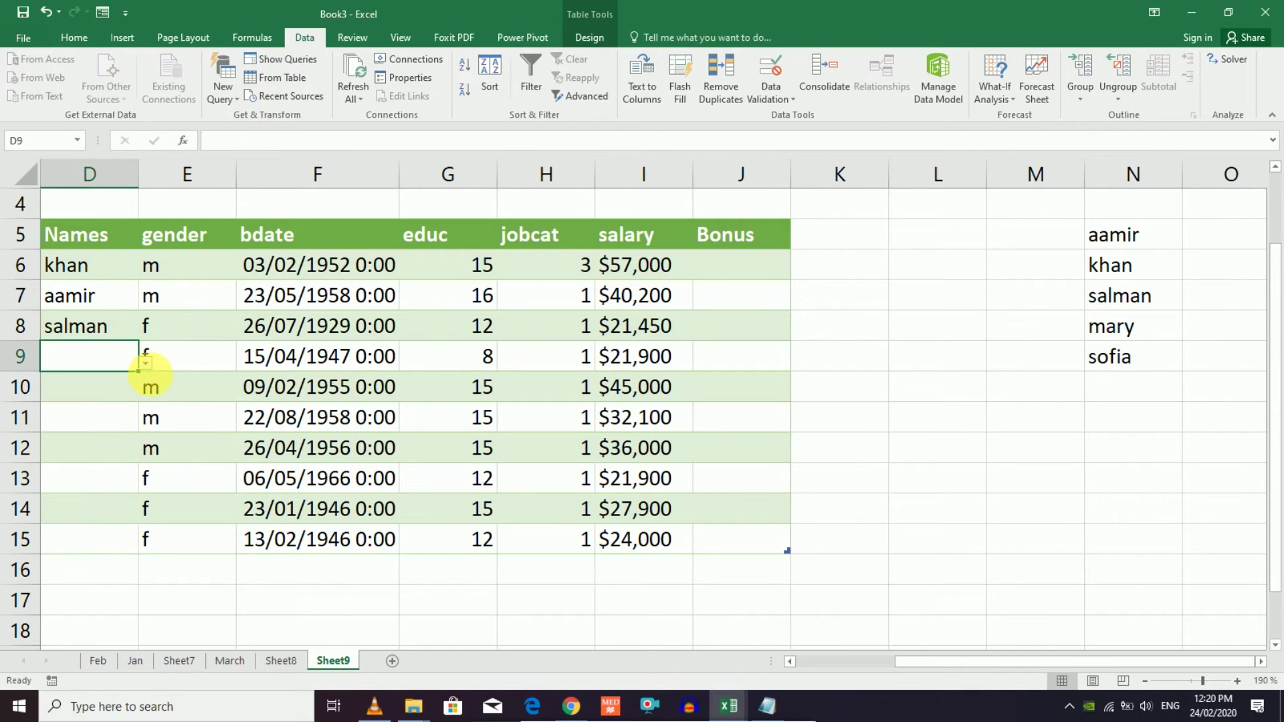
left_click(115, 415)
left_click(145, 422)
left_click(104, 475)
left_click(101, 449)
left_click(145, 454)
left_click(119, 494)
left_click(103, 390)
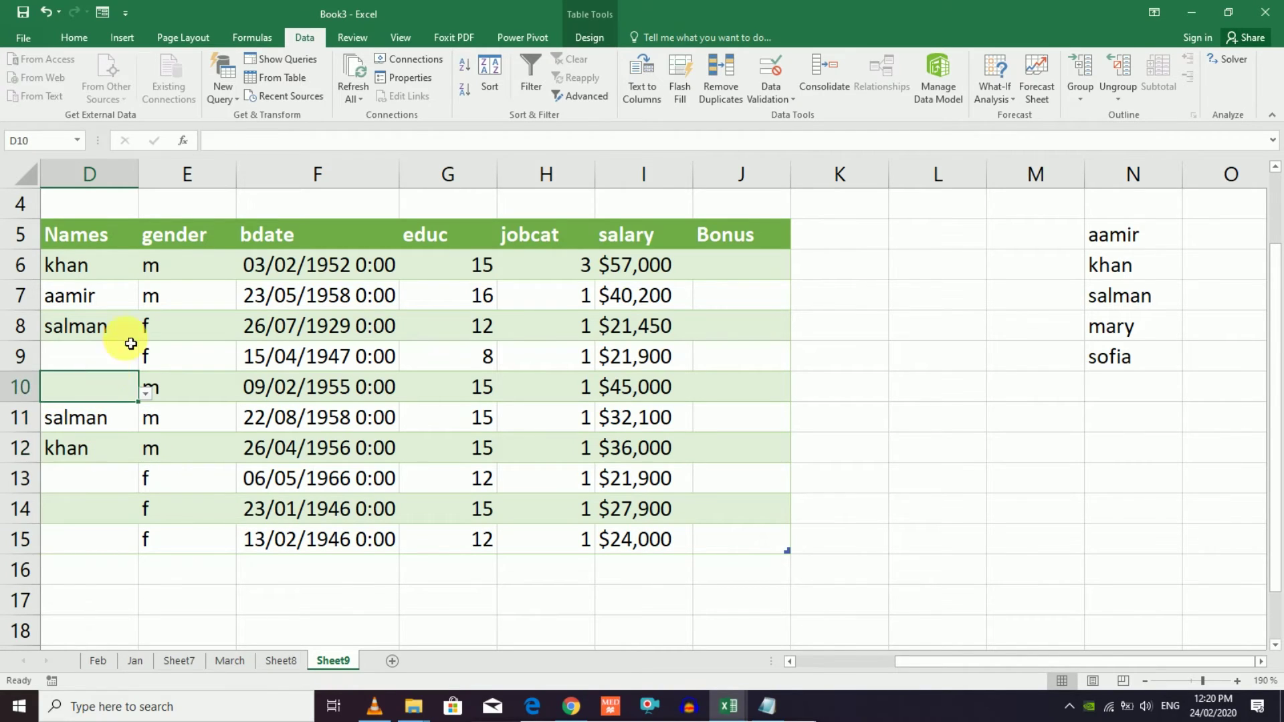
- Clear E6:E15 and restrict it to a Male,Female list
left_click_drag(181, 266, 187, 541)
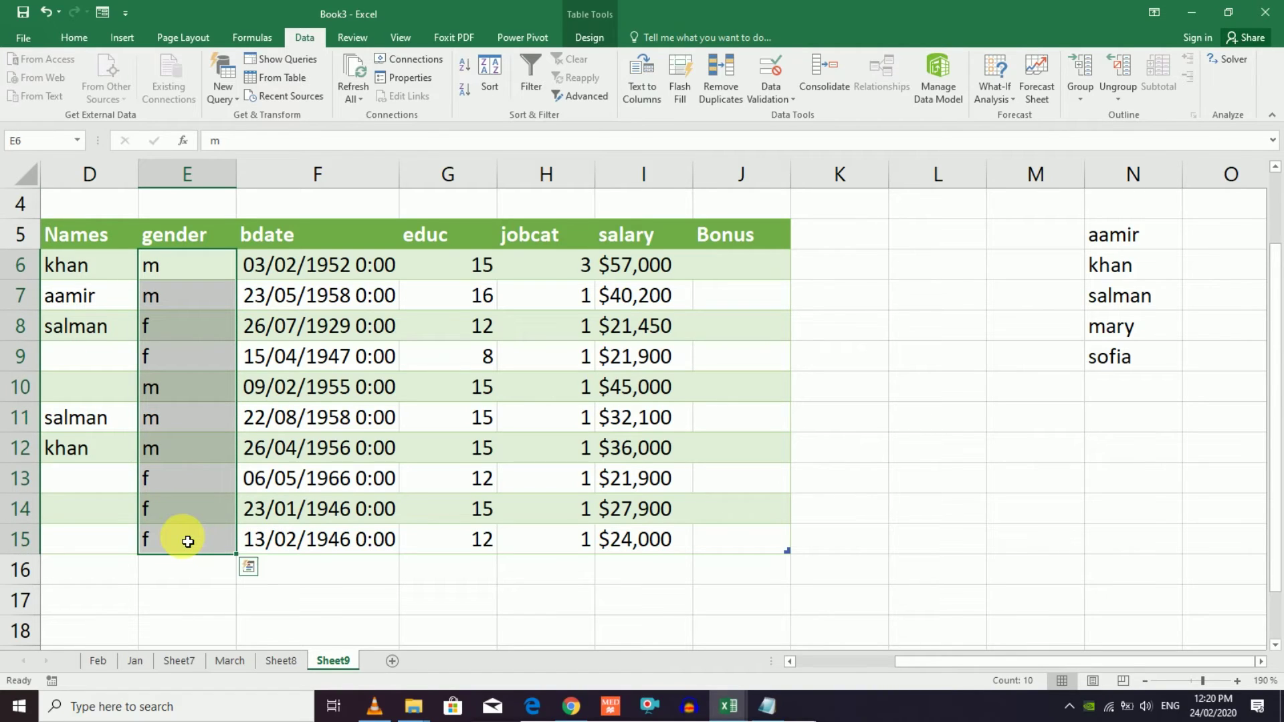
key("Delete")
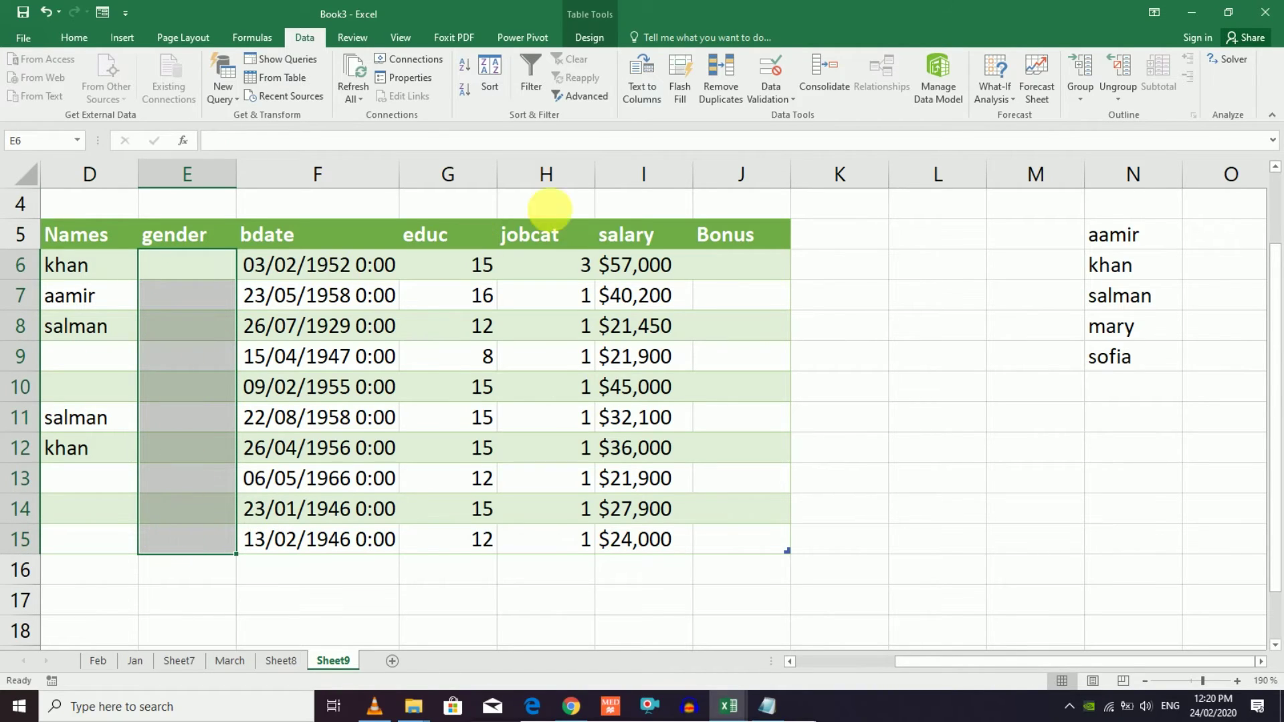
left_click(775, 99)
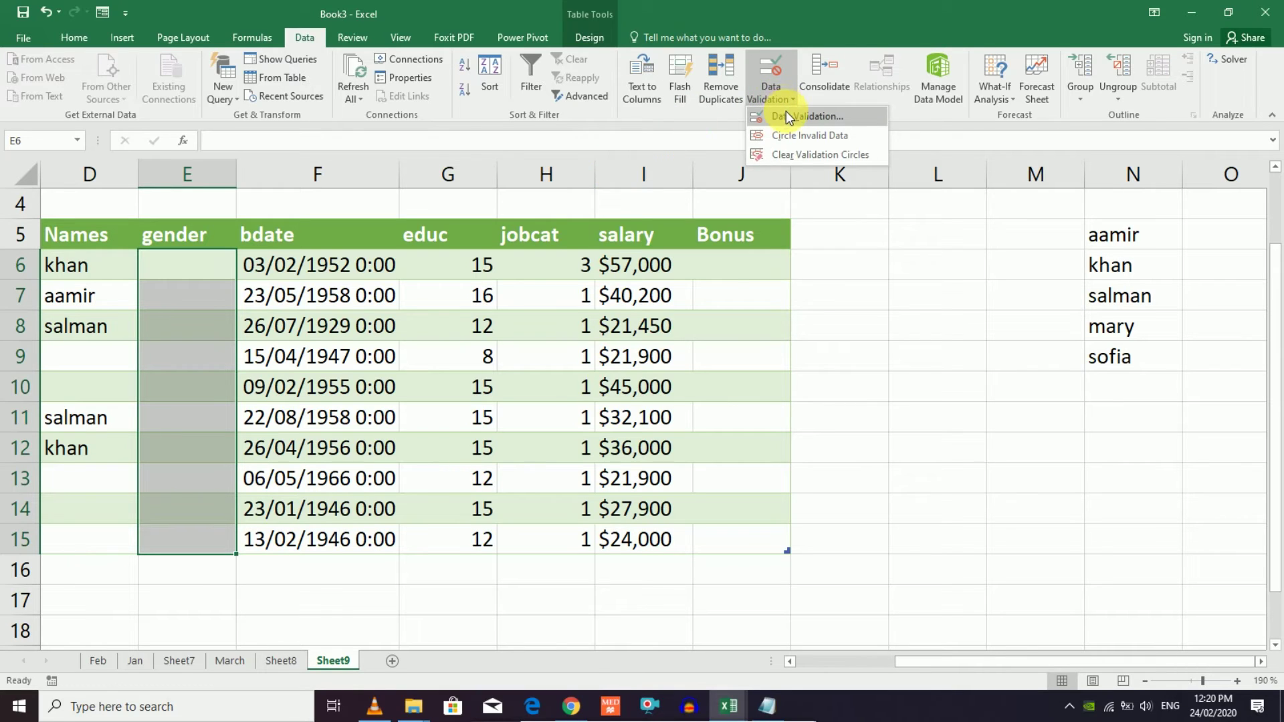
left_click(786, 111)
left_click(705, 278)
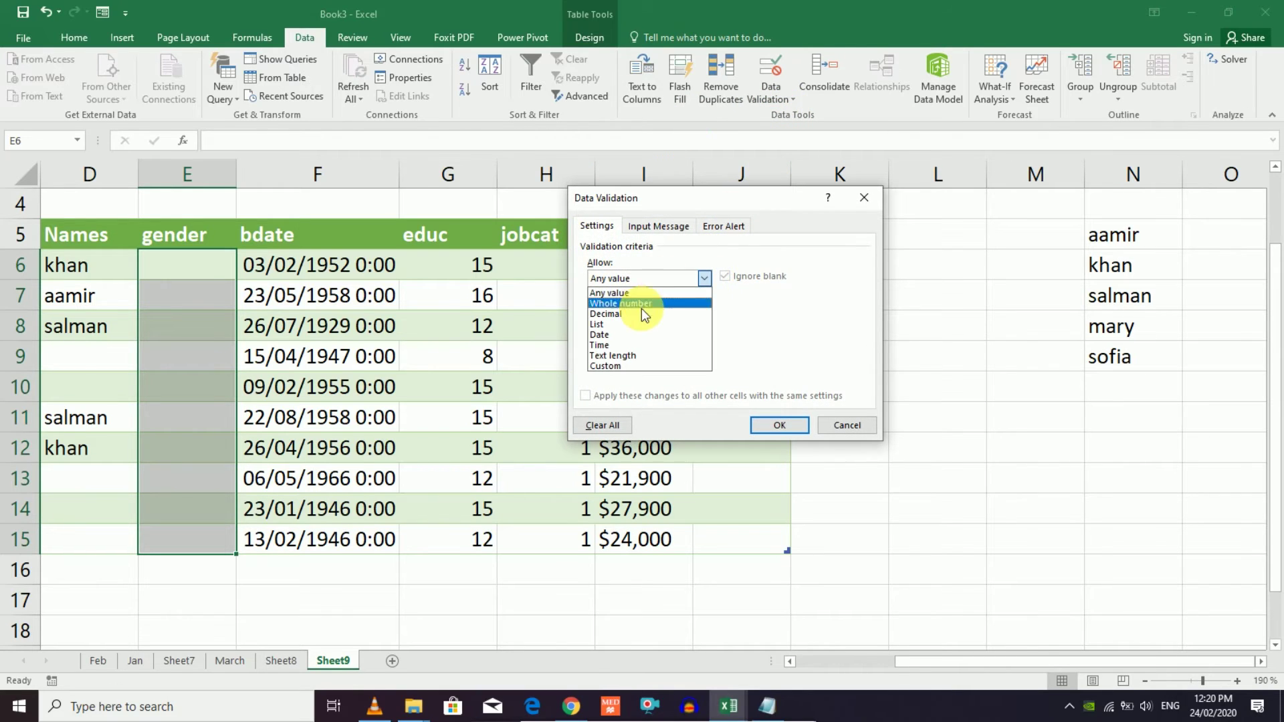
left_click(650, 322)
left_click(658, 344)
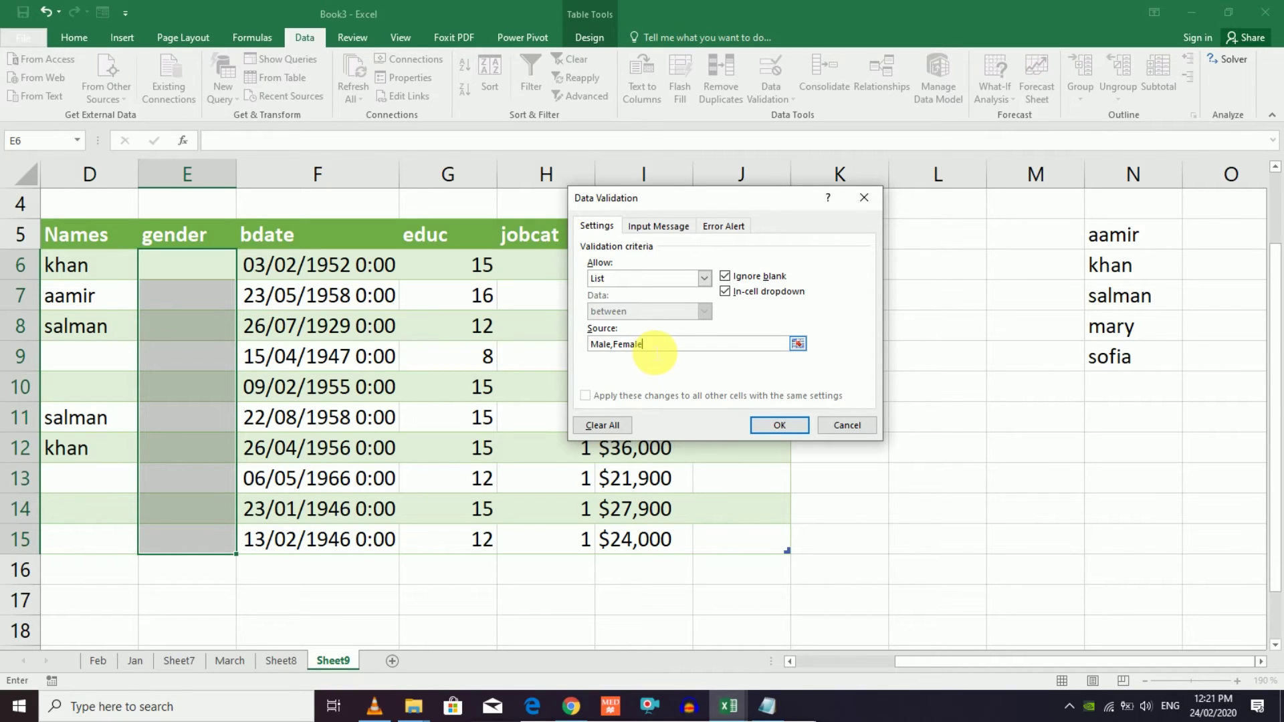
left_click_drag(650, 348, 588, 353)
left_click(772, 425)
- Set E6 and E7 to Female from their dropdowns
left_click(201, 331)
left_click(228, 272)
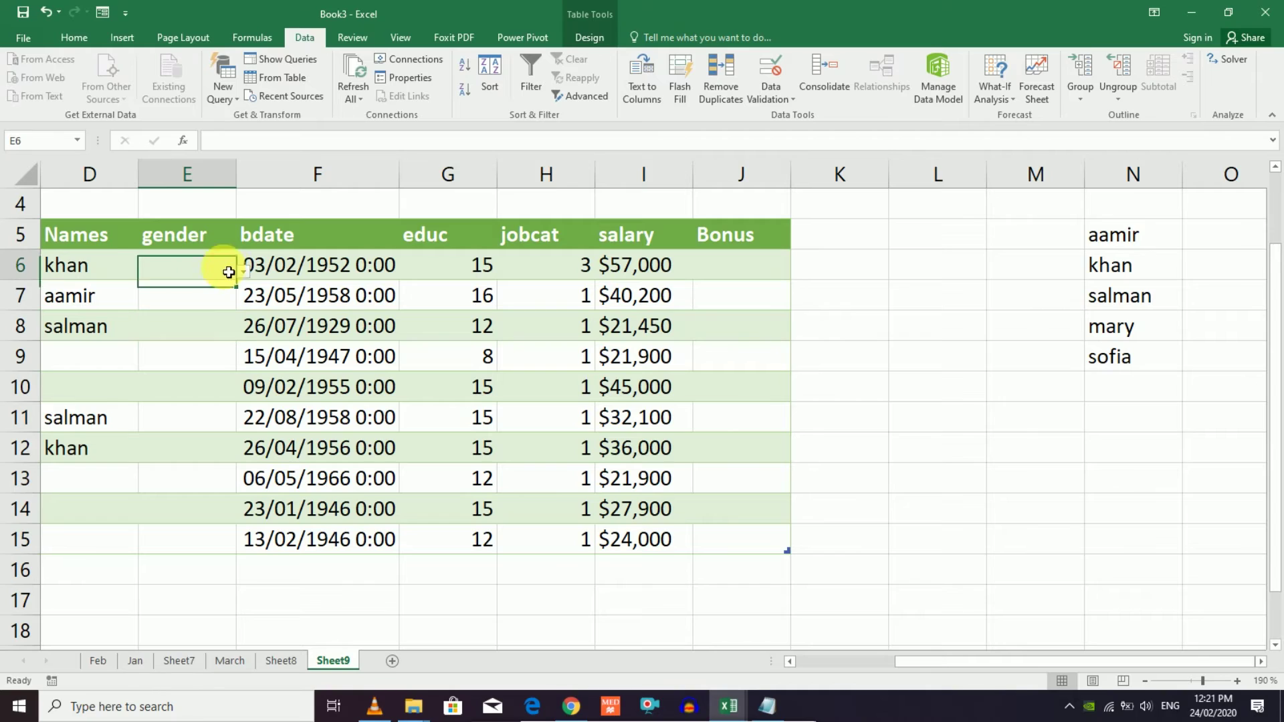
left_click(245, 271)
left_click(194, 309)
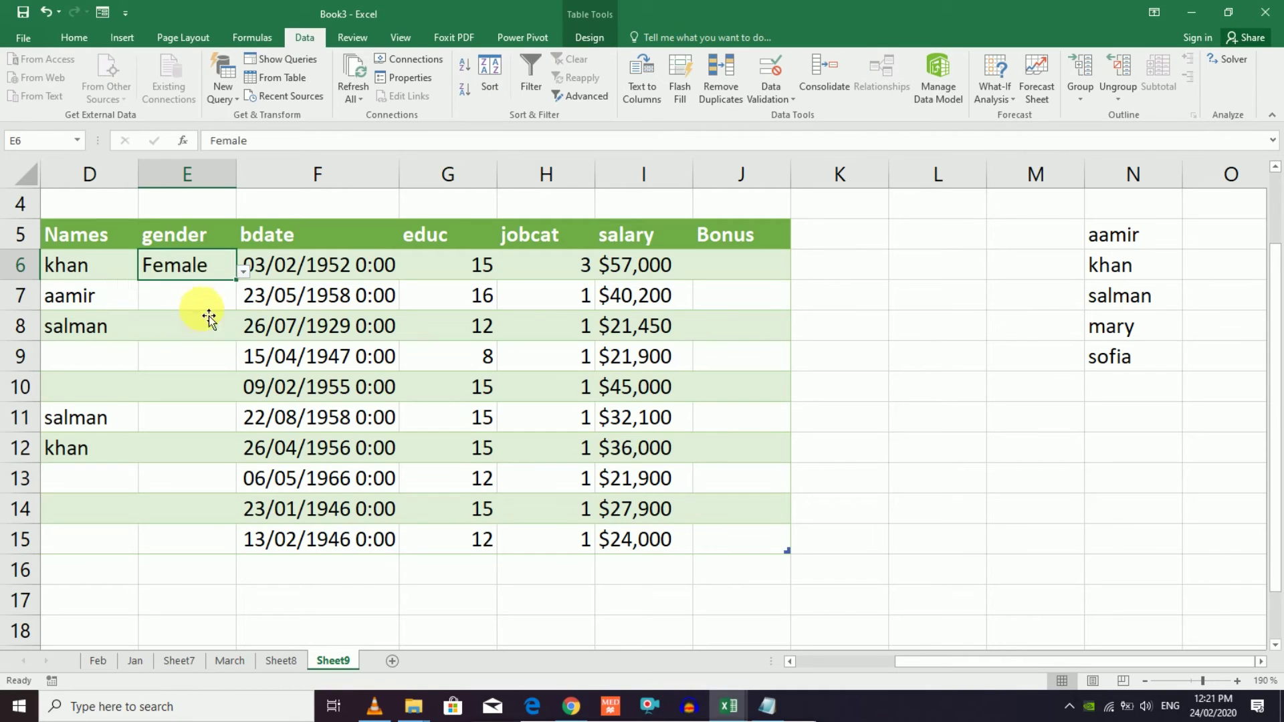
left_click(191, 321)
left_click(208, 296)
left_click(243, 302)
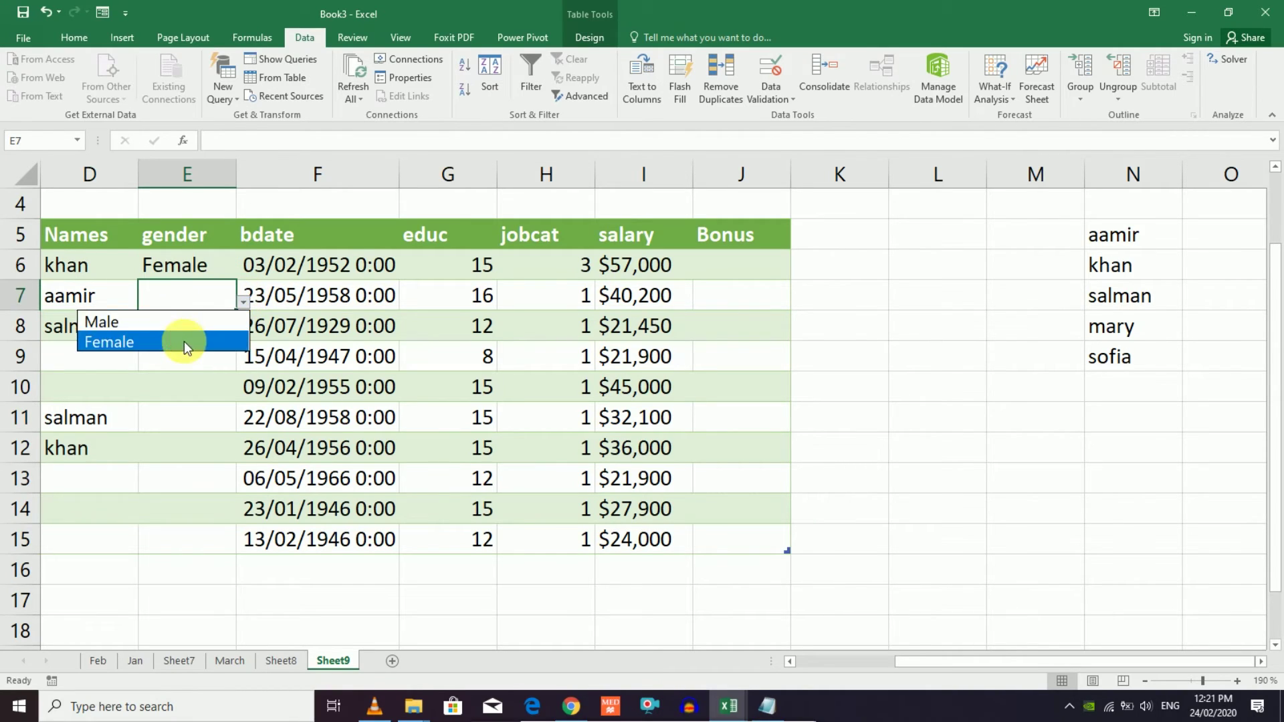
left_click(184, 344)
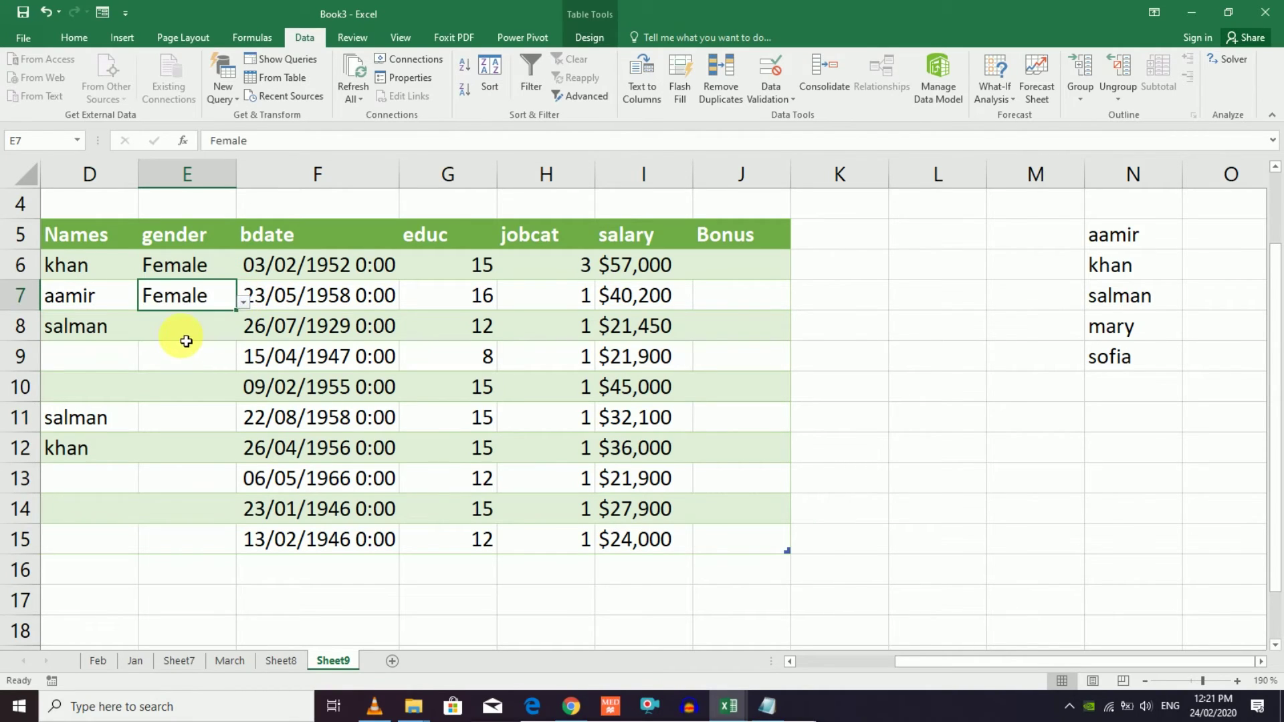
left_click(777, 97)
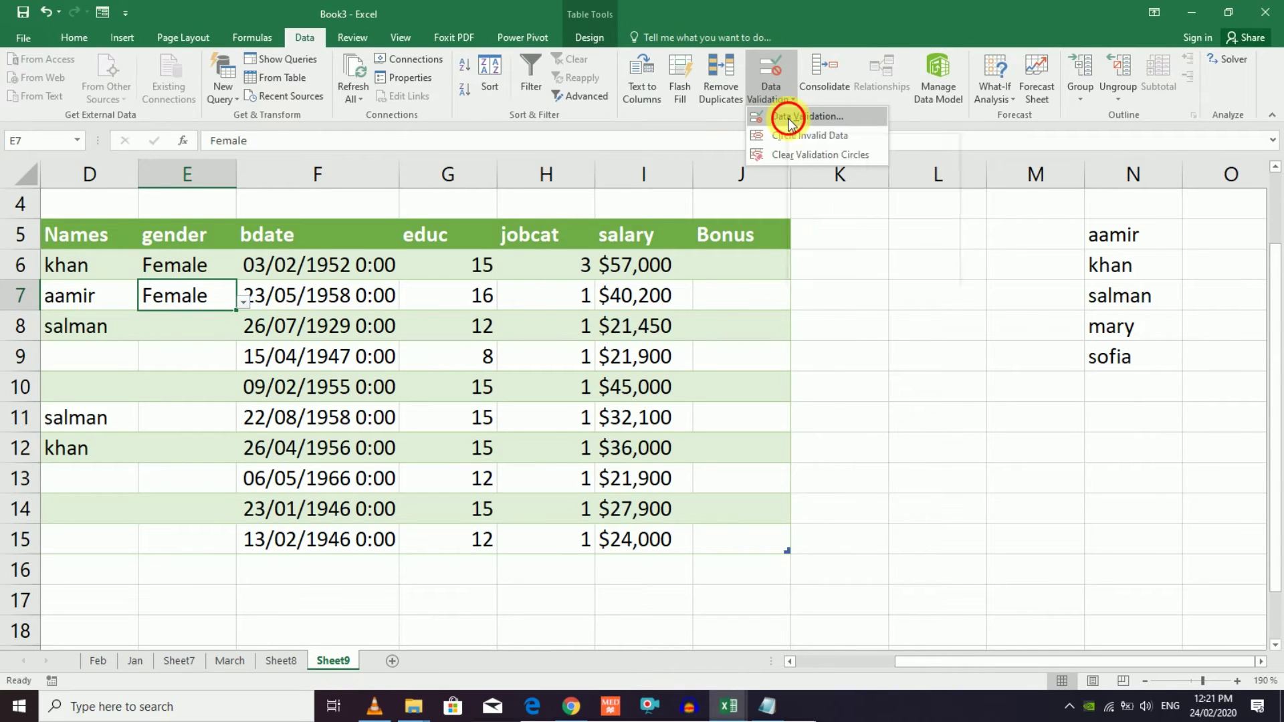
left_click(792, 117)
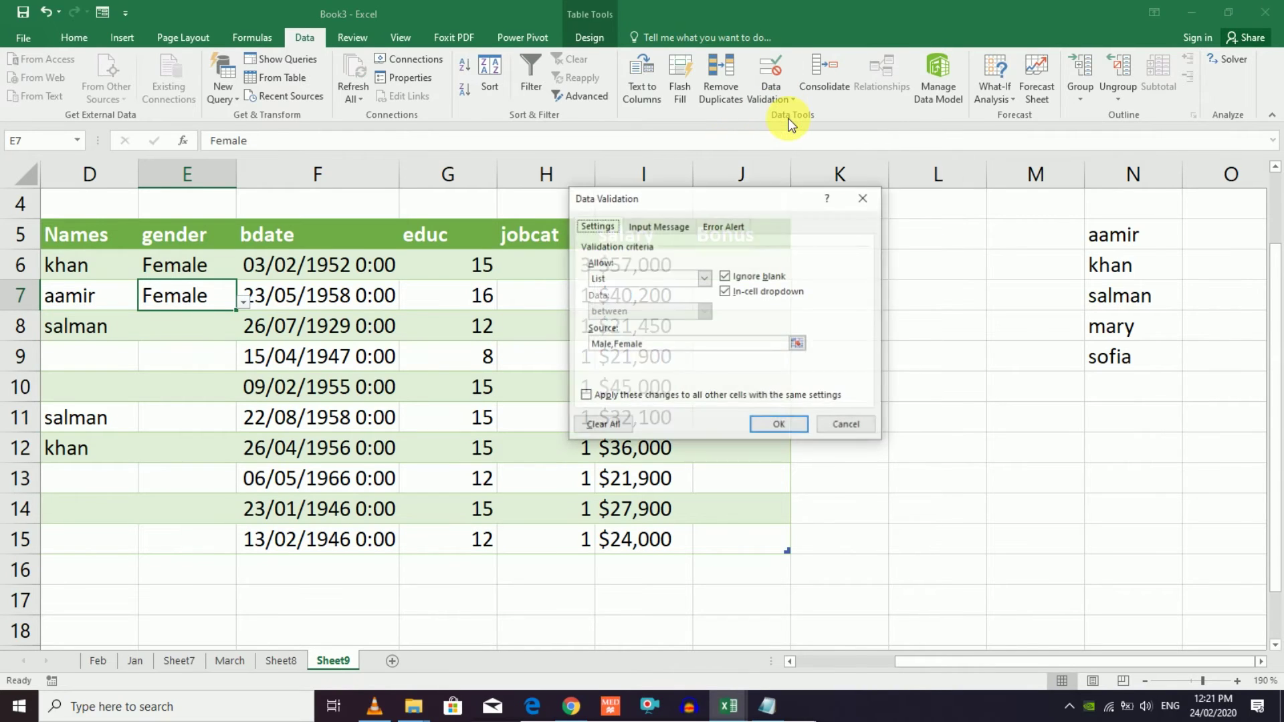
left_click(704, 278)
left_click(629, 335)
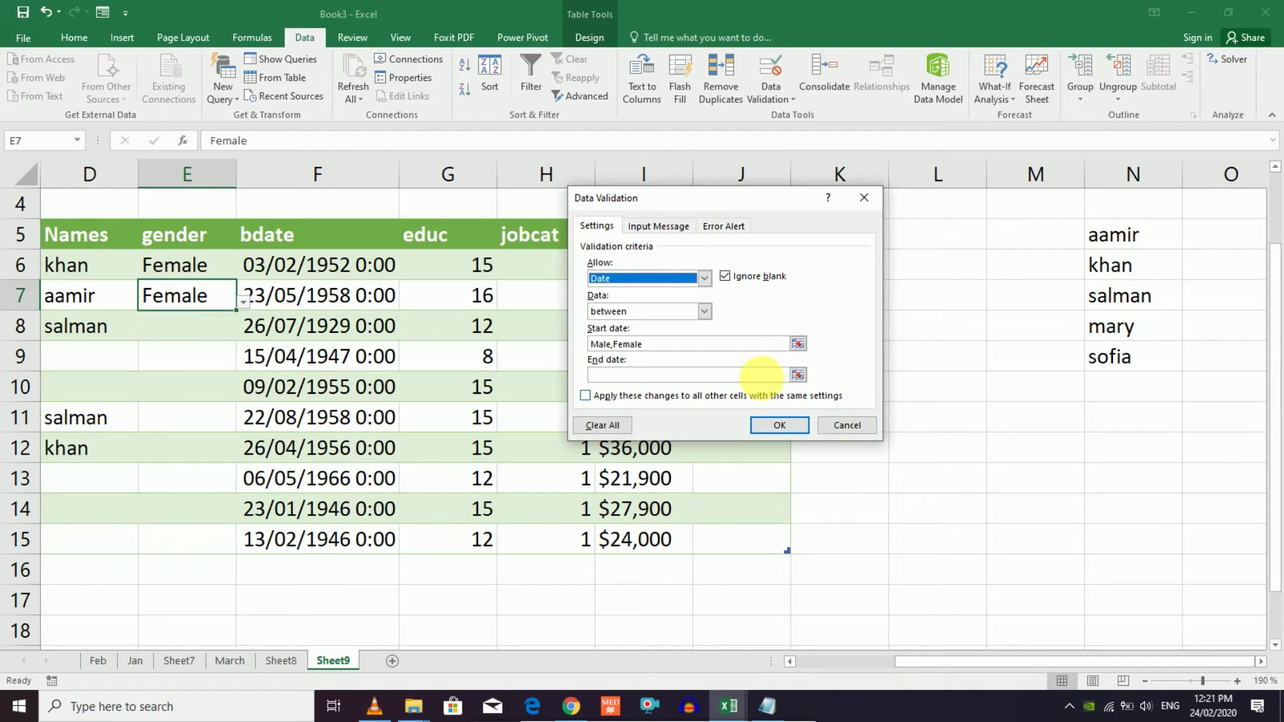
left_click(703, 277)
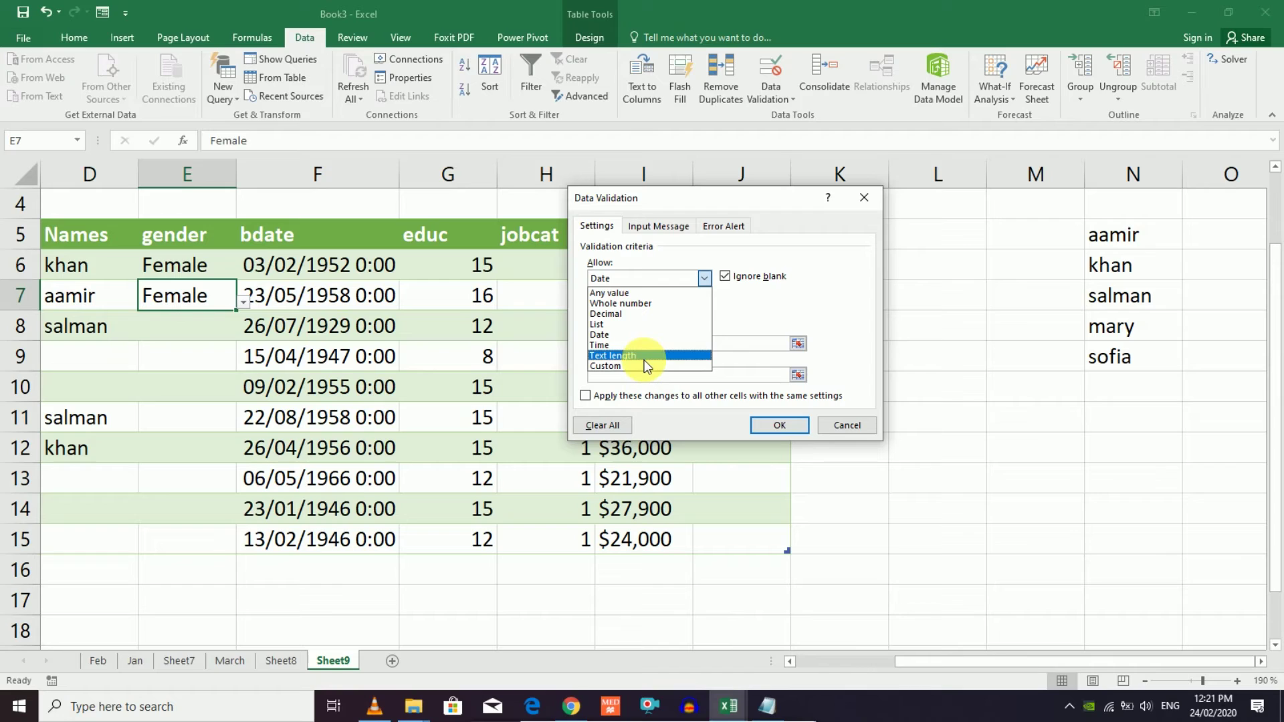
left_click(846, 426)
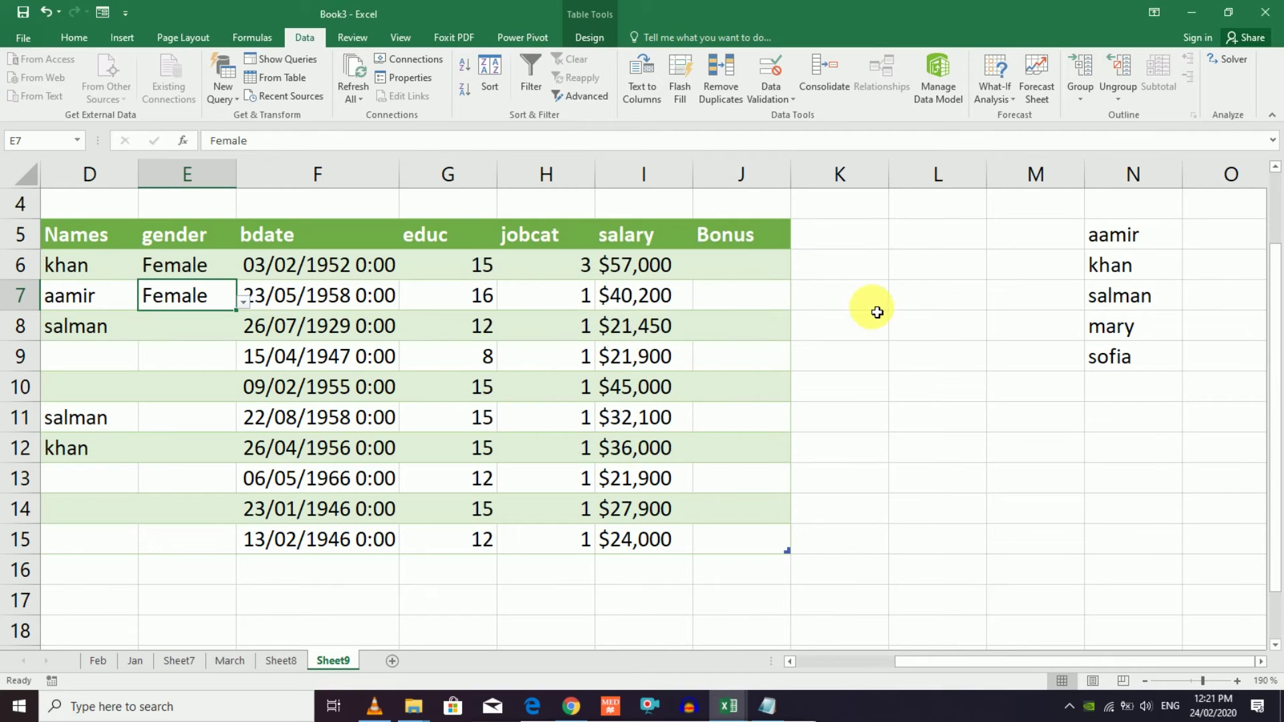
- Add a Text length validation to K6:K15 allowing between 5 and 10 characters
left_click_drag(840, 261, 869, 530)
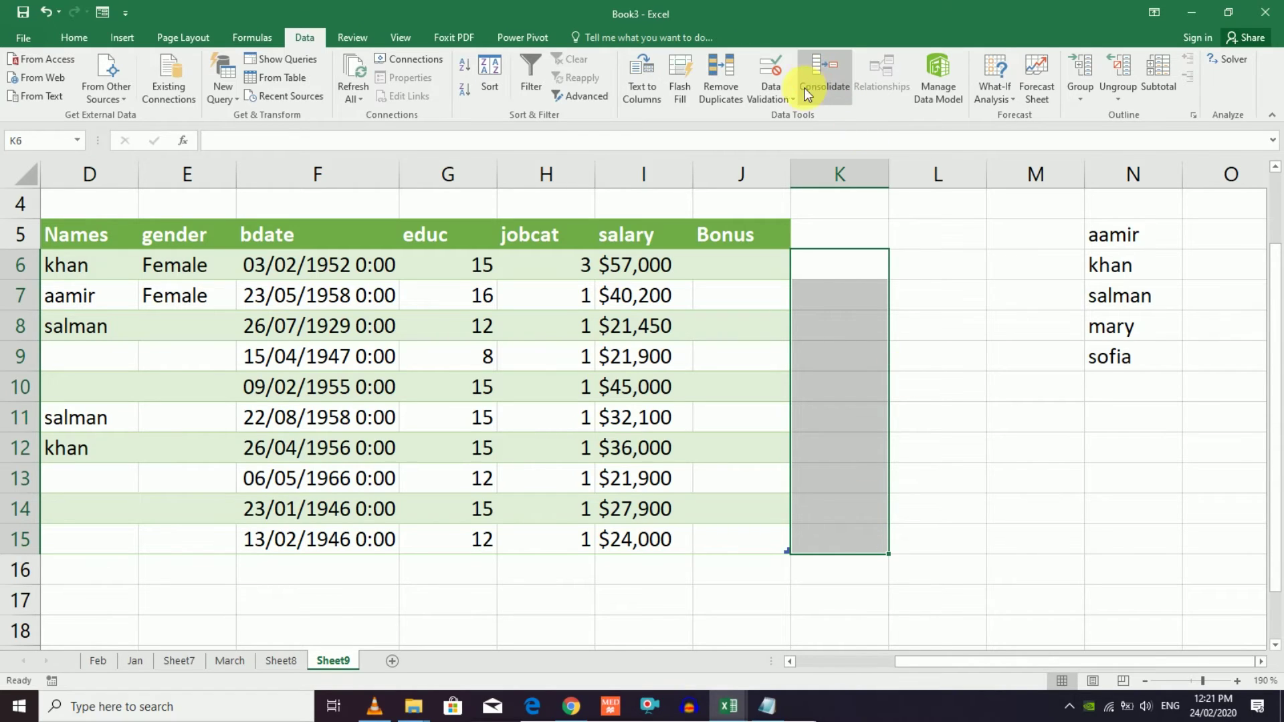
left_click(786, 97)
left_click(791, 115)
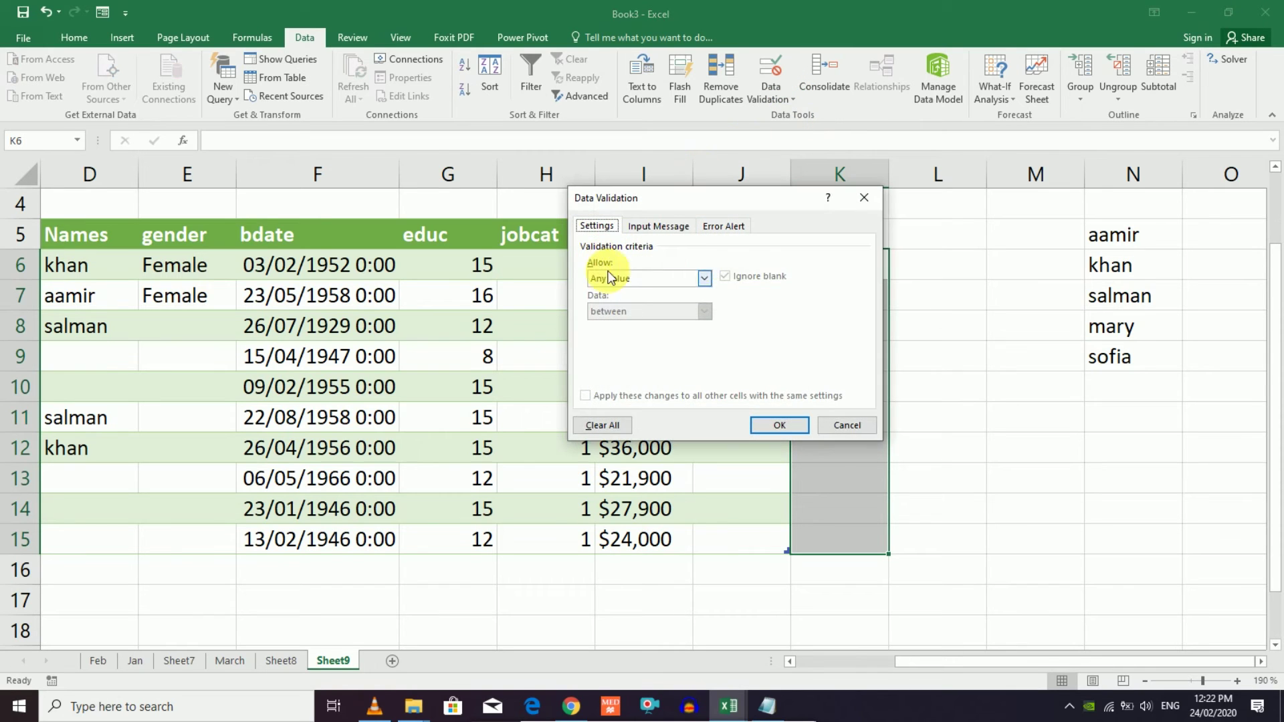
left_click(706, 280)
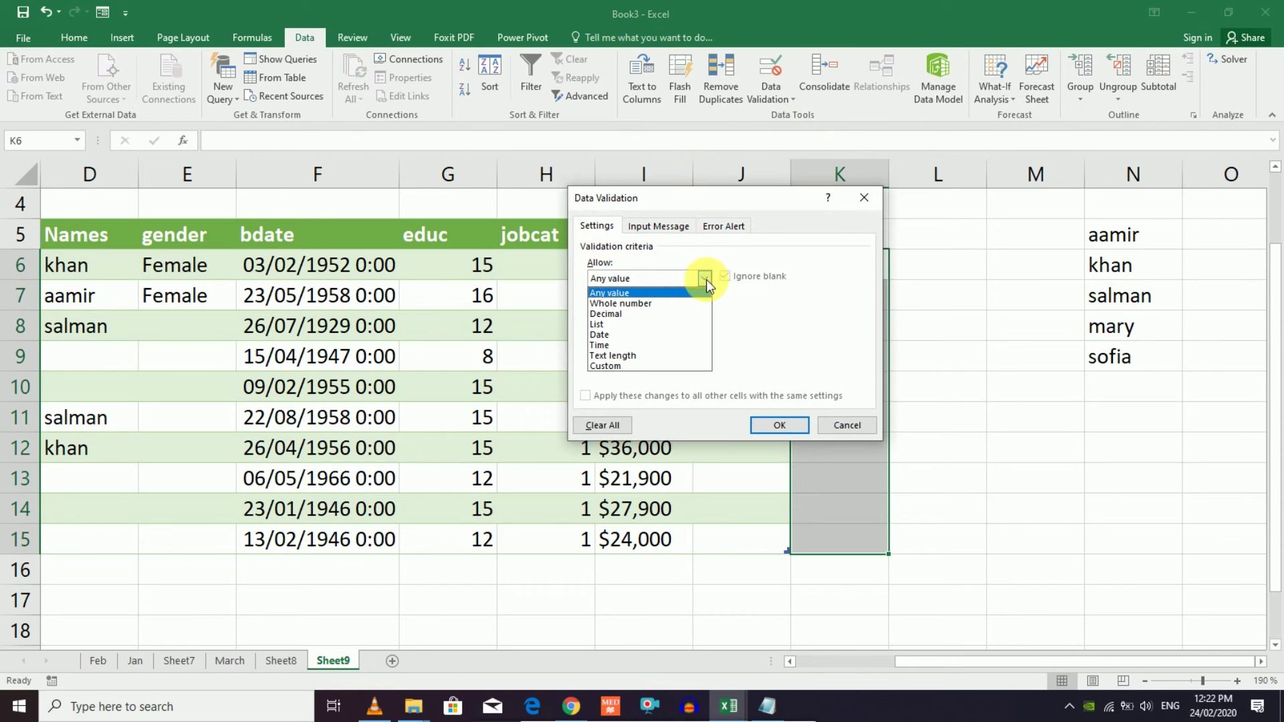
left_click(649, 356)
left_click(676, 344)
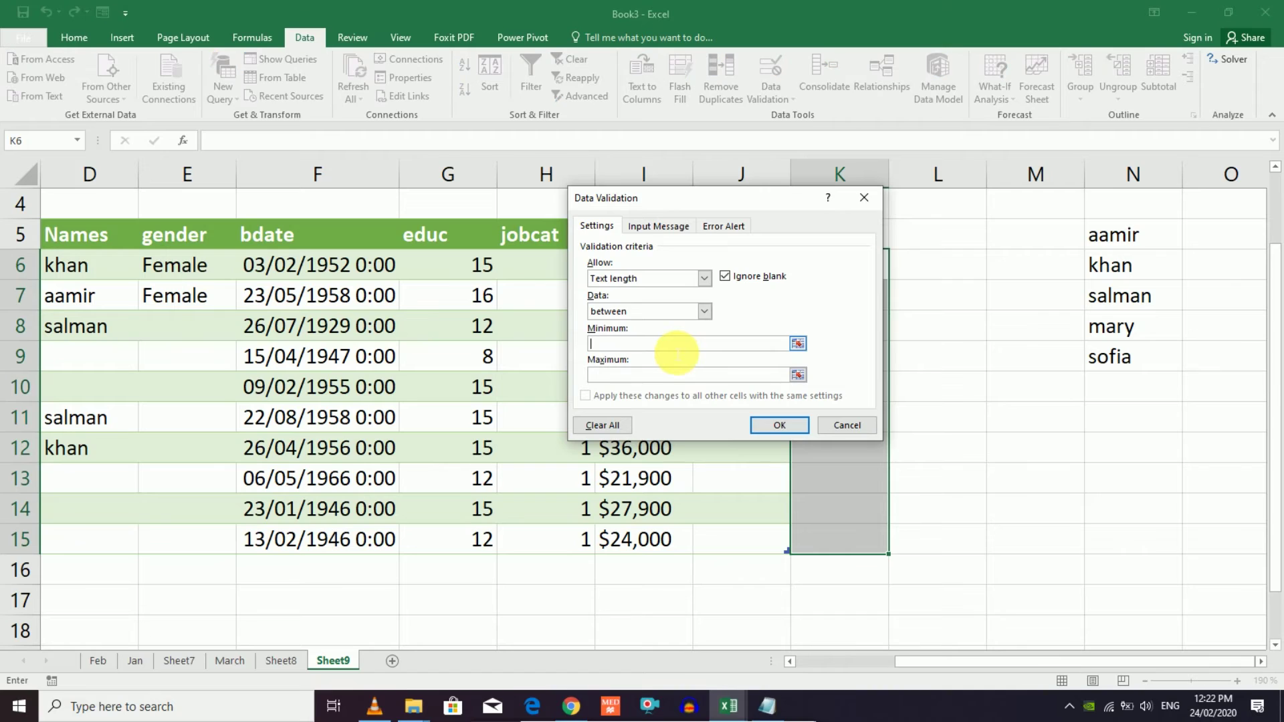
type("5")
left_click(666, 377)
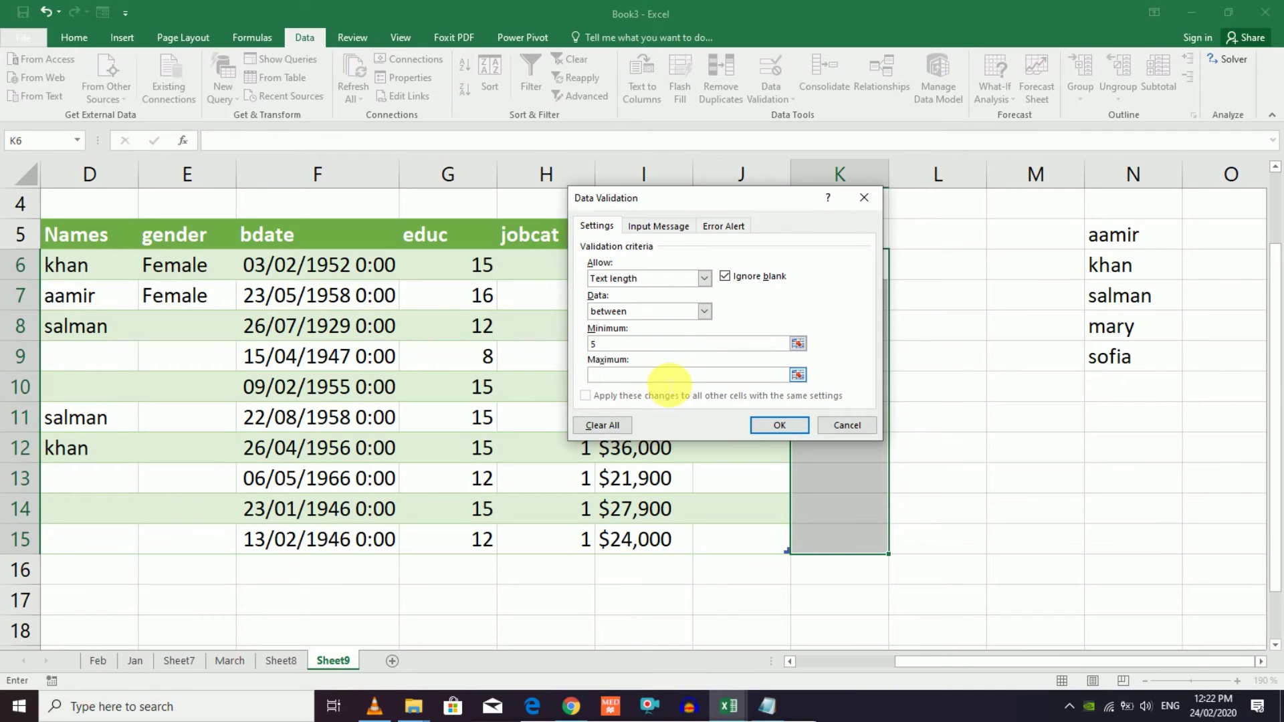
type("10")
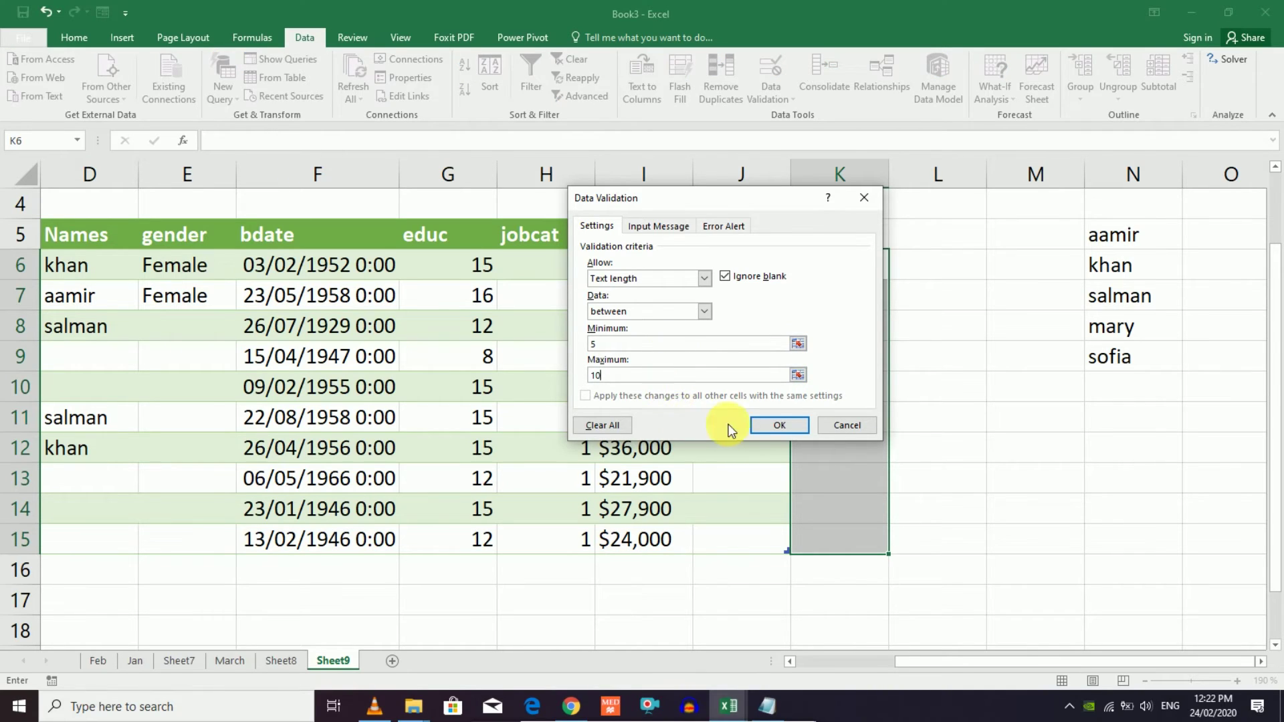
left_click(771, 424)
left_click(823, 361)
left_click(836, 278)
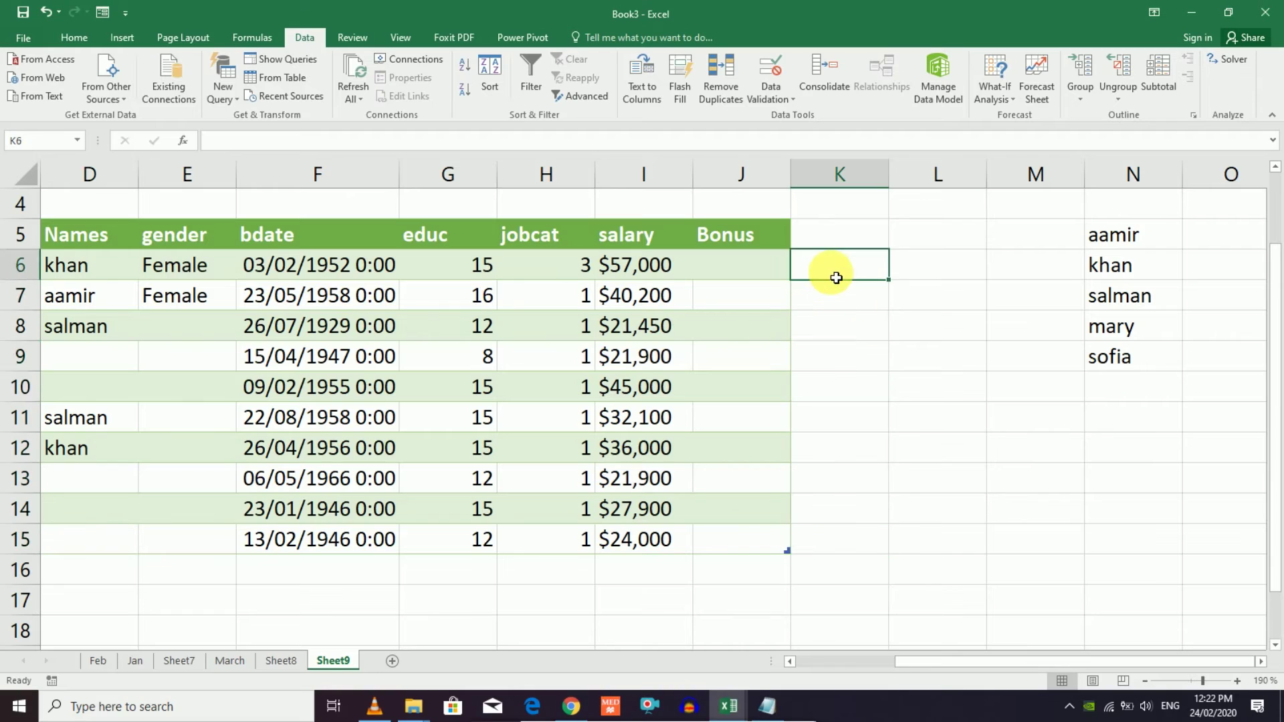
- Enter 'qwwqw' in K6 and try 'as' in K7, cancelling the validation error
type("qwwqw")
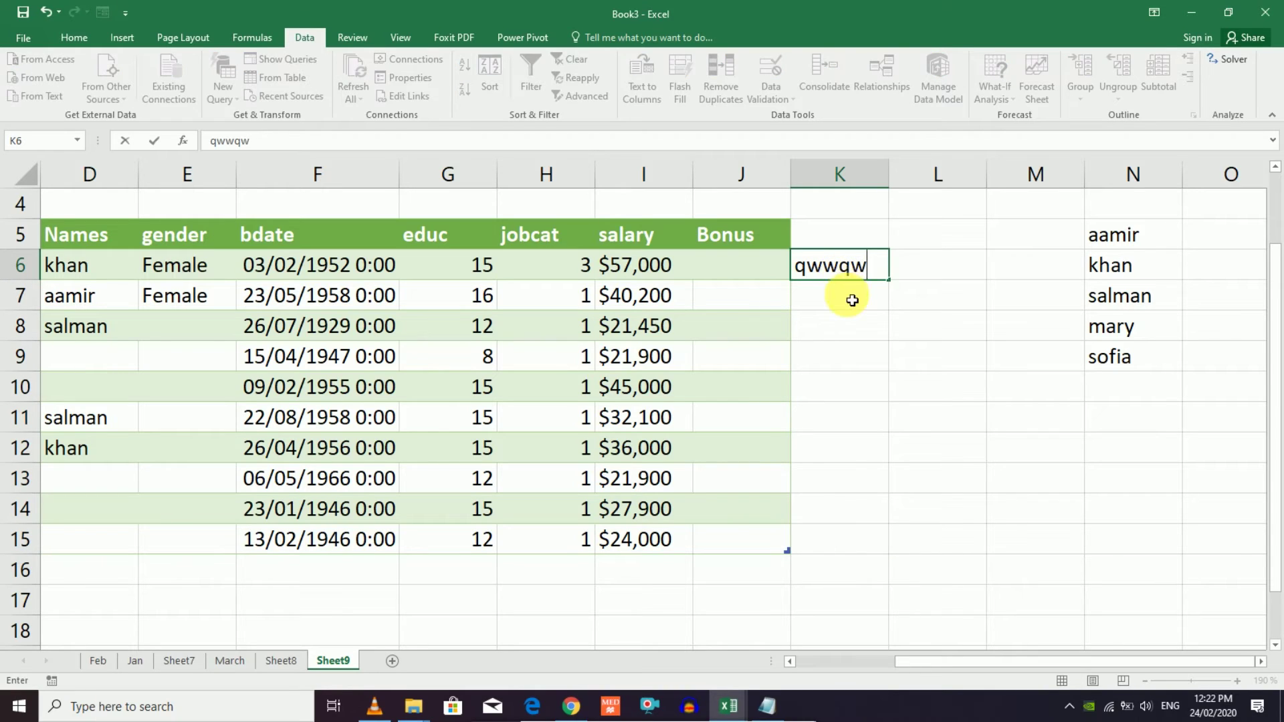
key("Return")
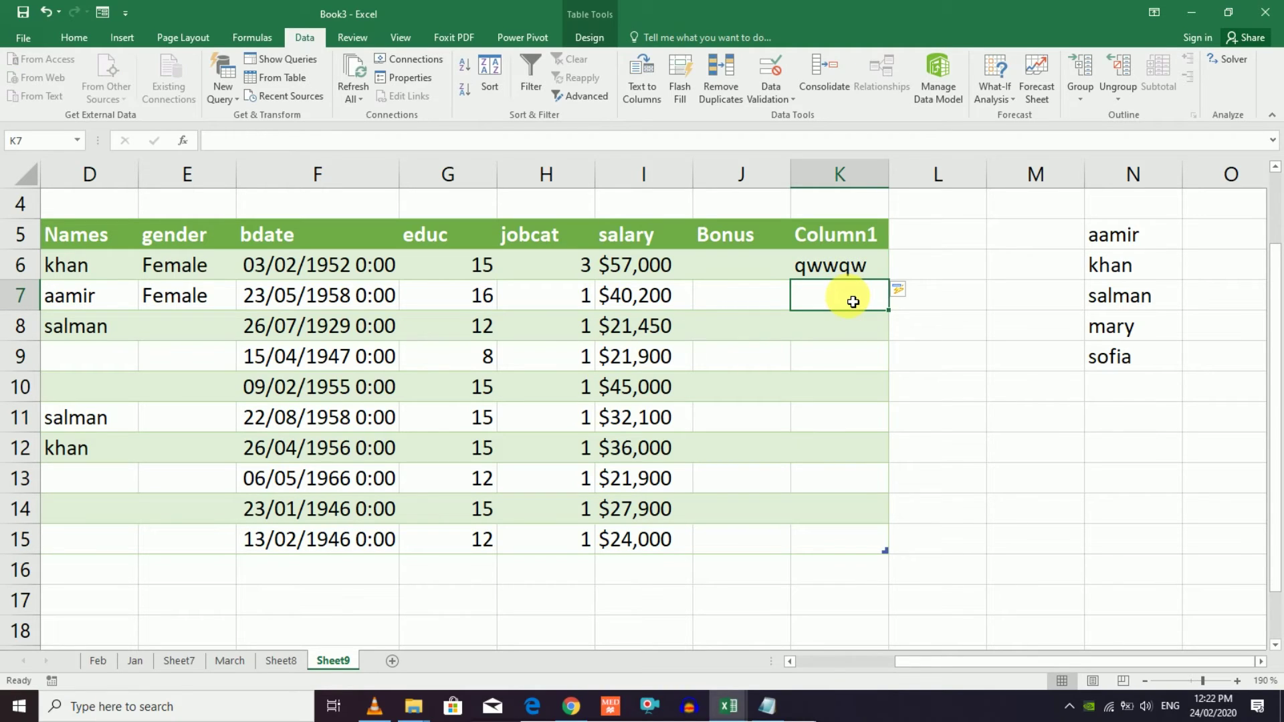
type("as")
key("Return")
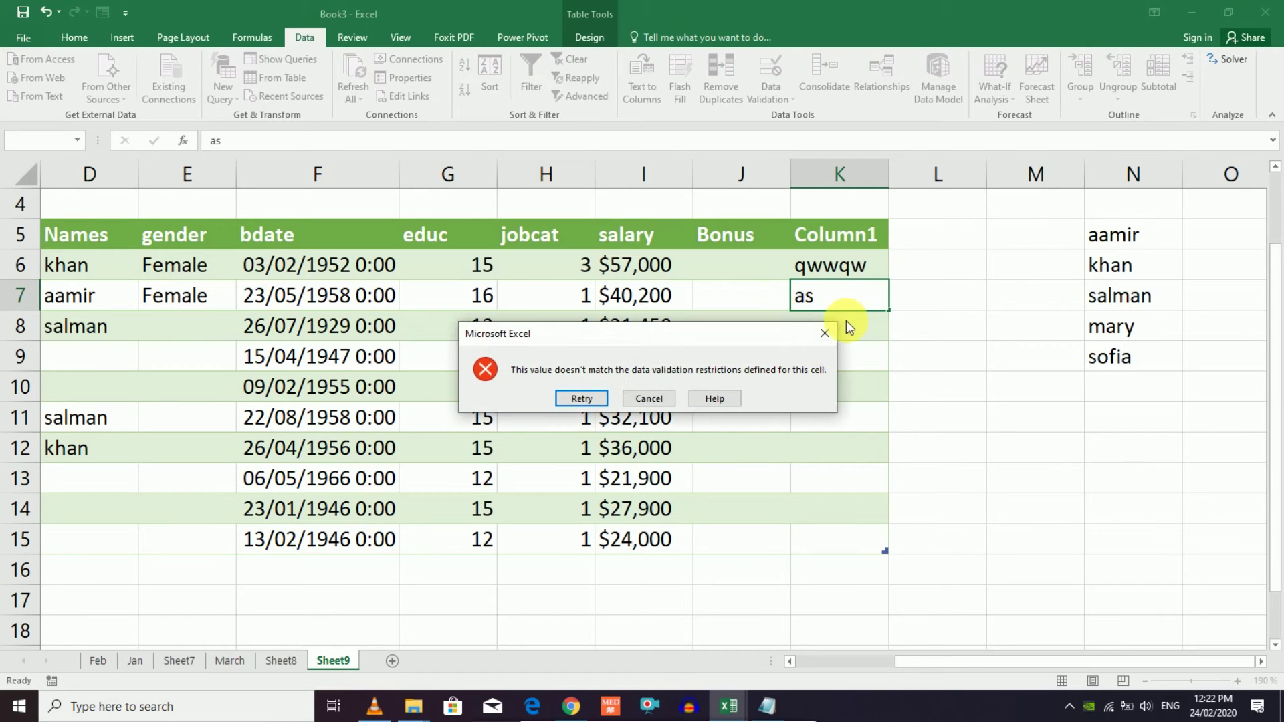
left_click(662, 398)
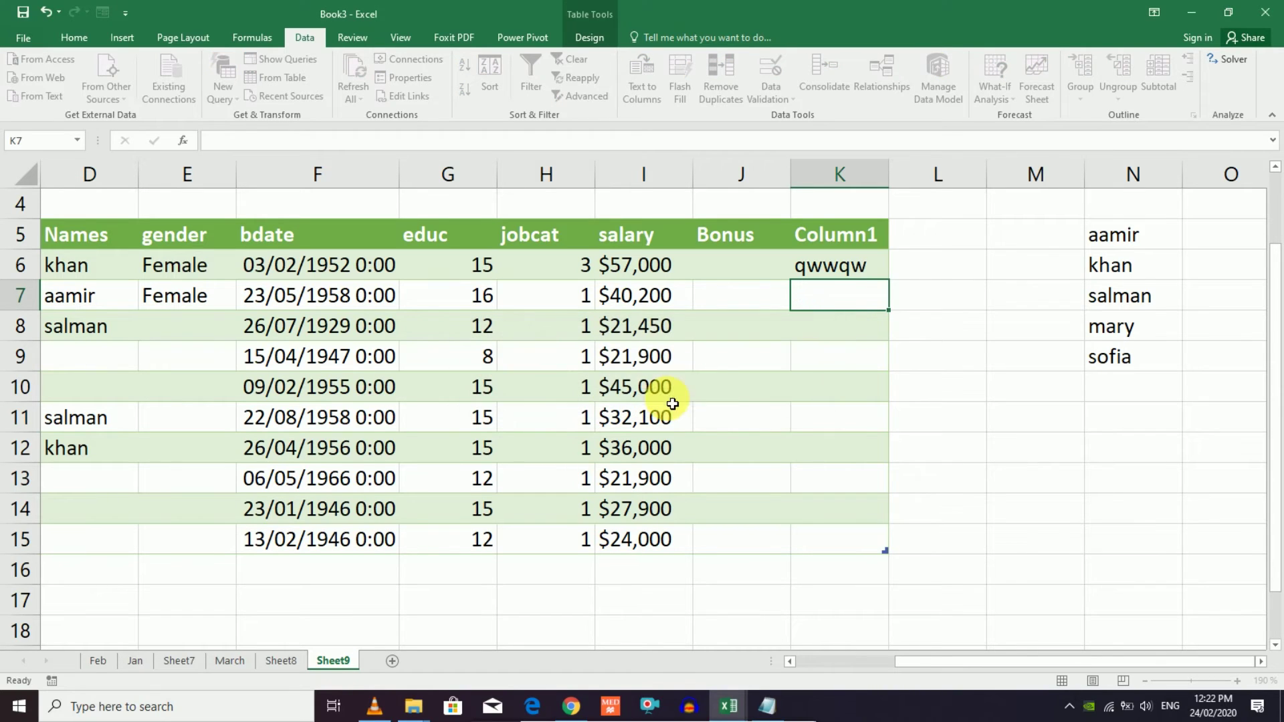
- Try 'asasasdas' in K8, dismiss the error, then delete column K
left_click(847, 325)
type("asasas")
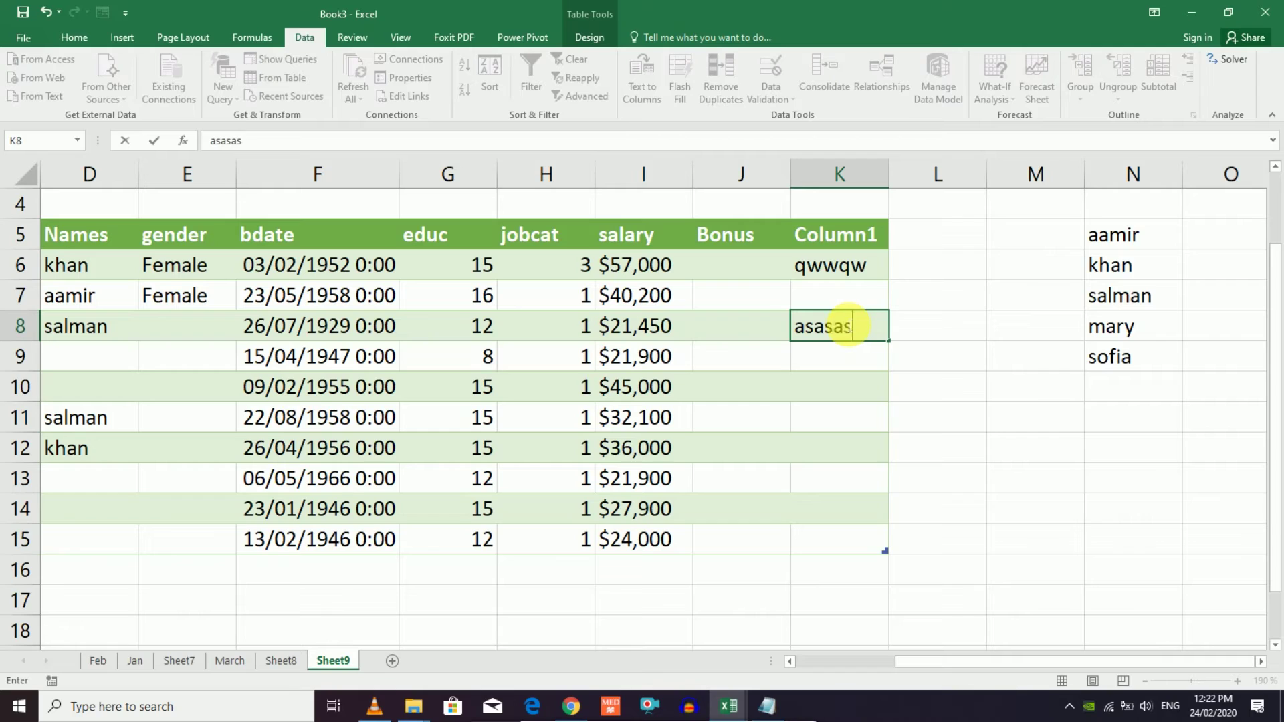
type("dasdas")
key("Return")
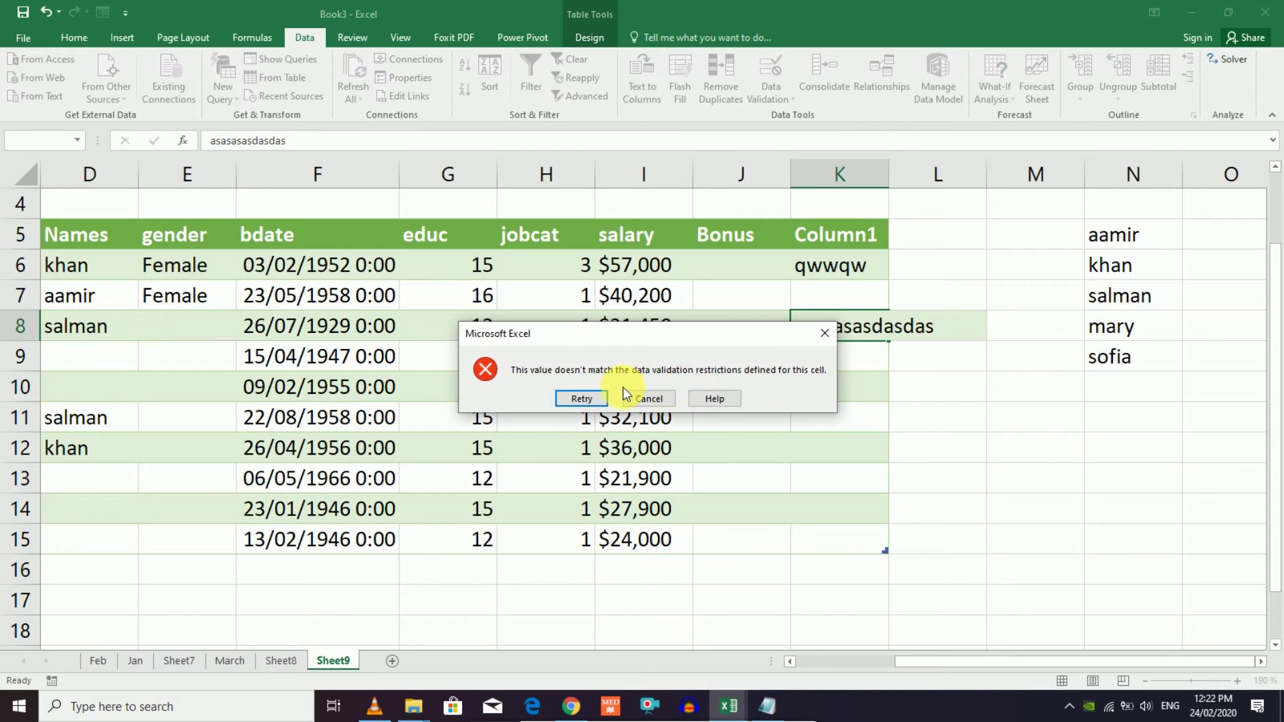
left_click(646, 401)
left_click(835, 187)
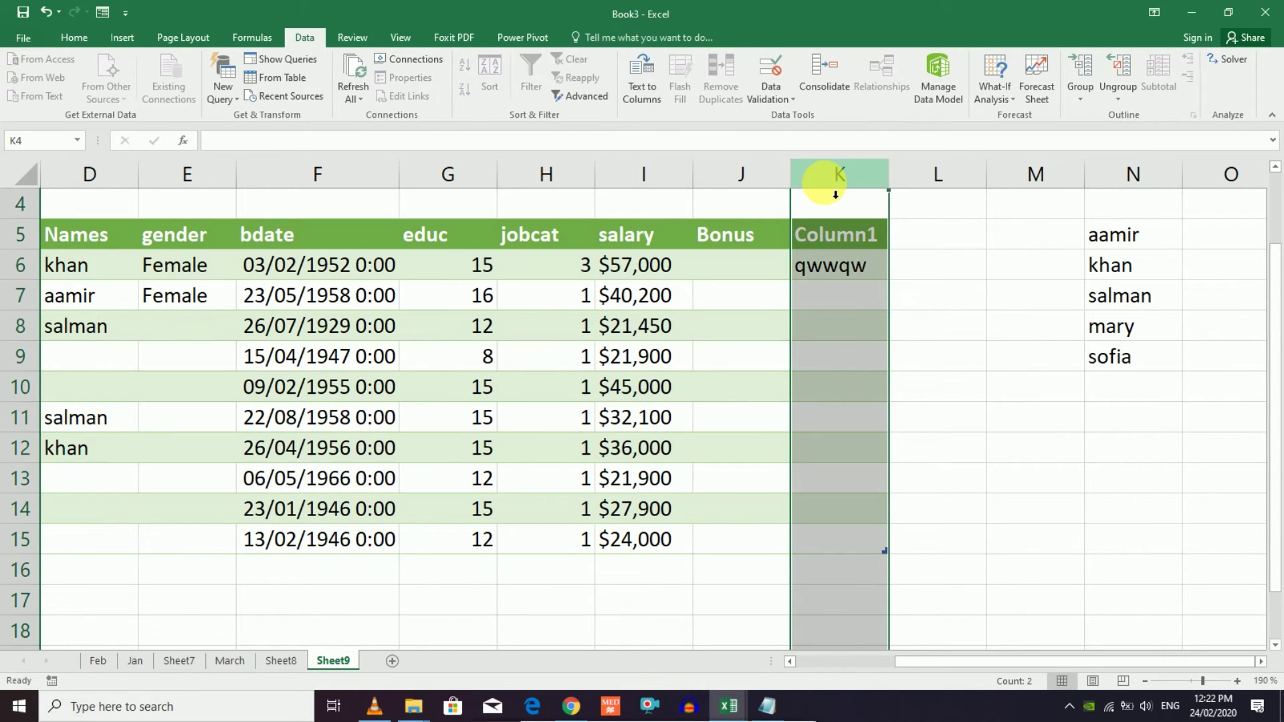
key("ctrl+minus")
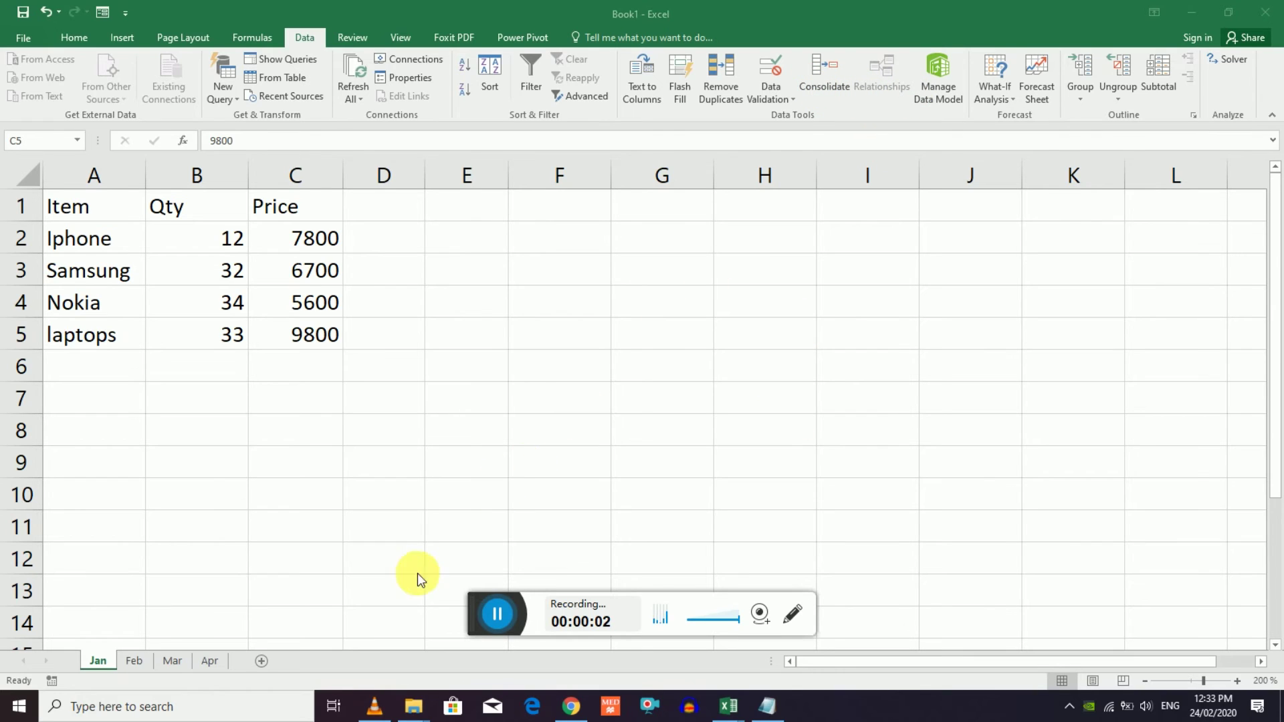
- Switch to Book1, select the A1:C5 item table and look at the Home Fill options
left_click(689, 9)
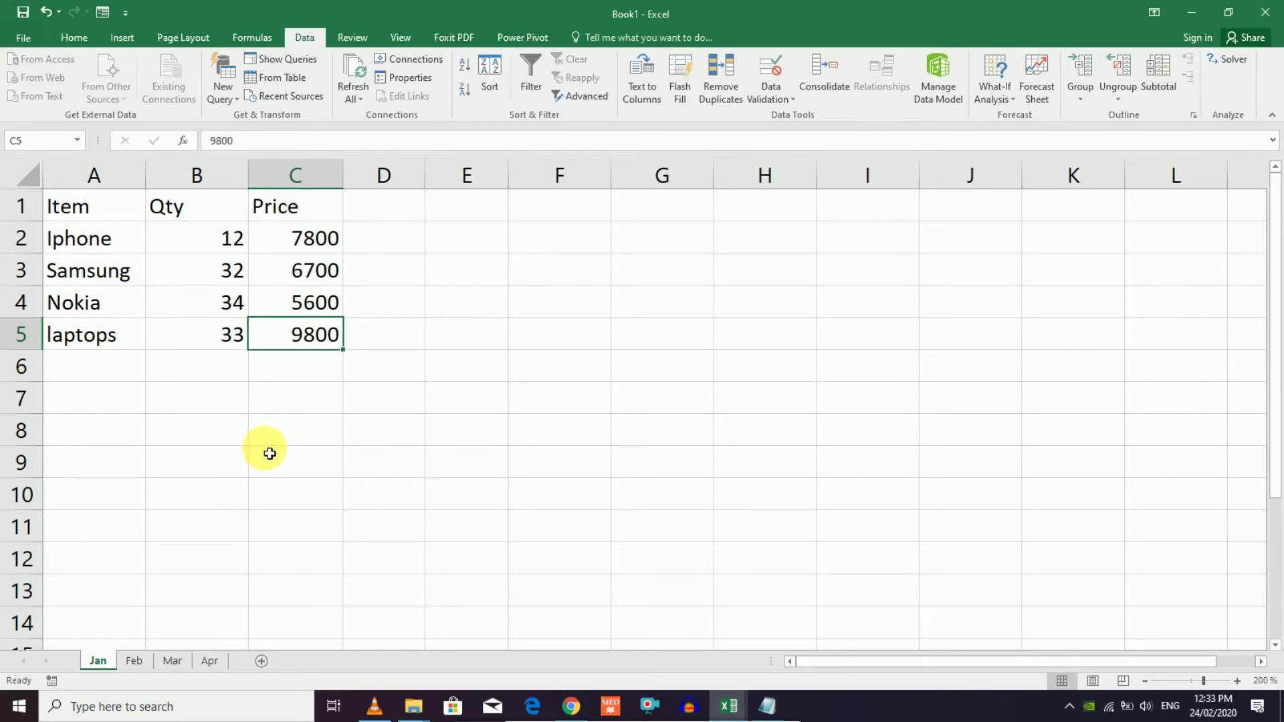
left_click_drag(83, 209, 324, 339)
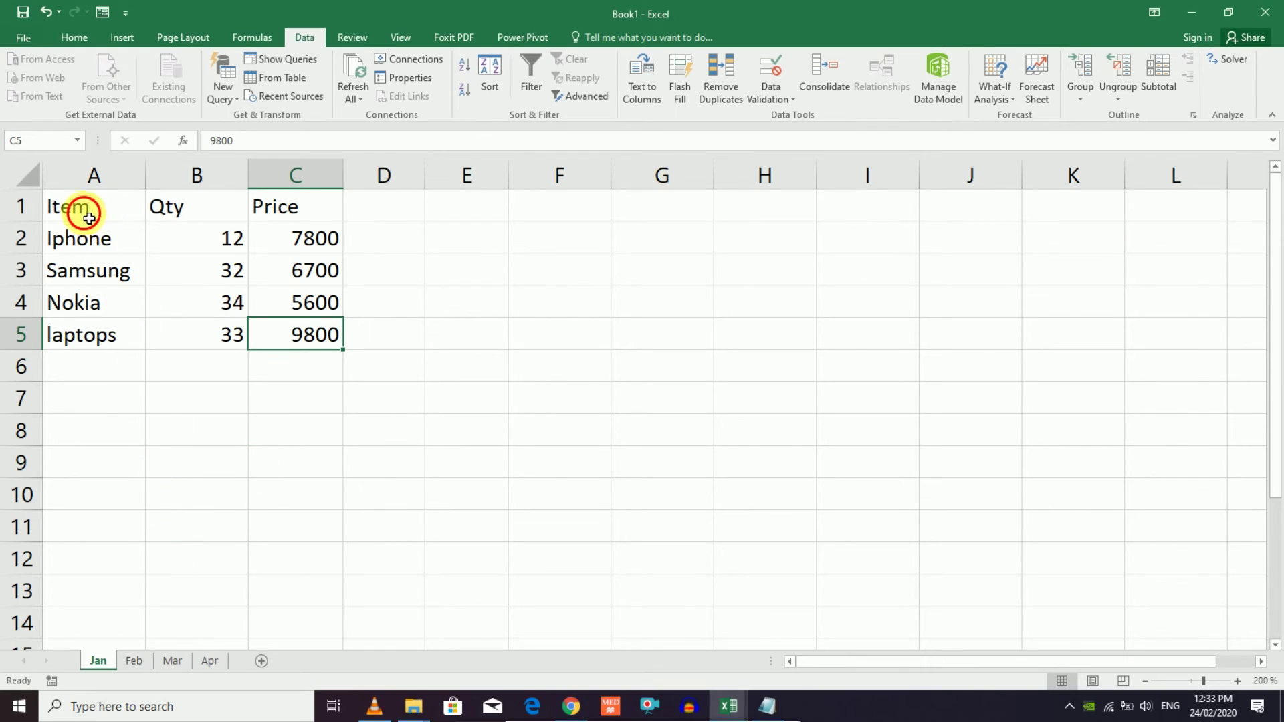
left_click(242, 302)
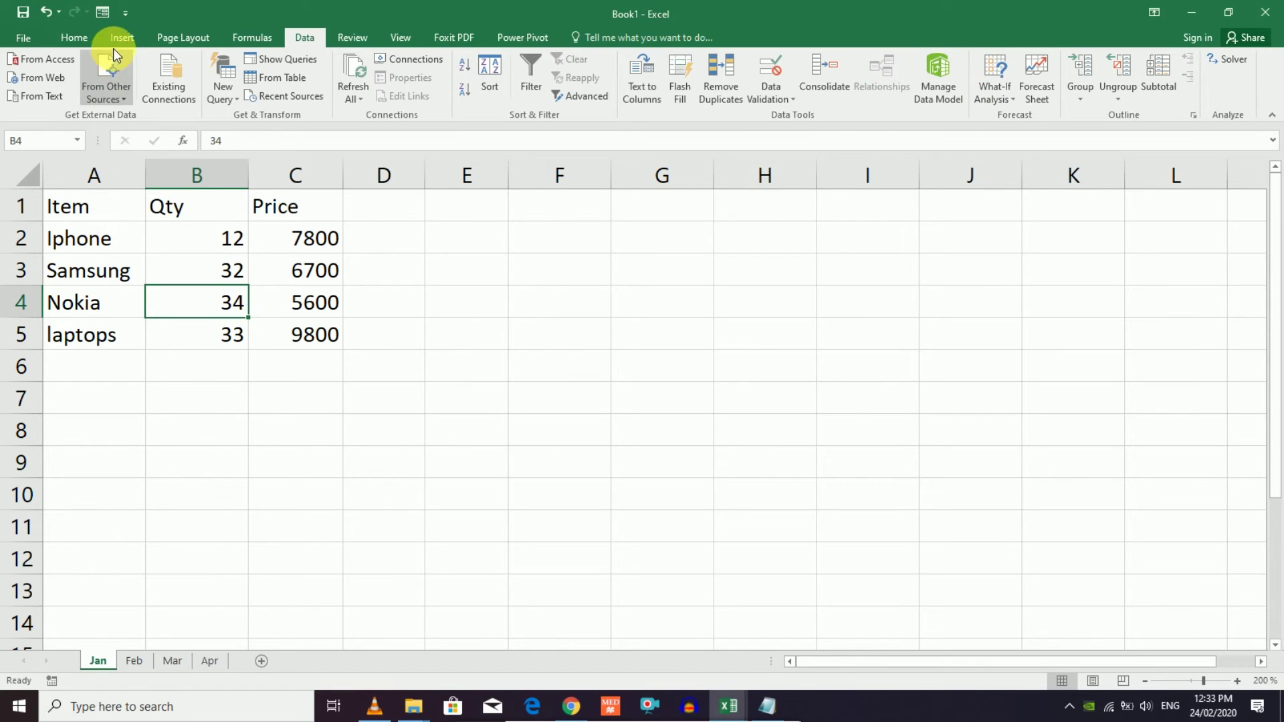
left_click(73, 35)
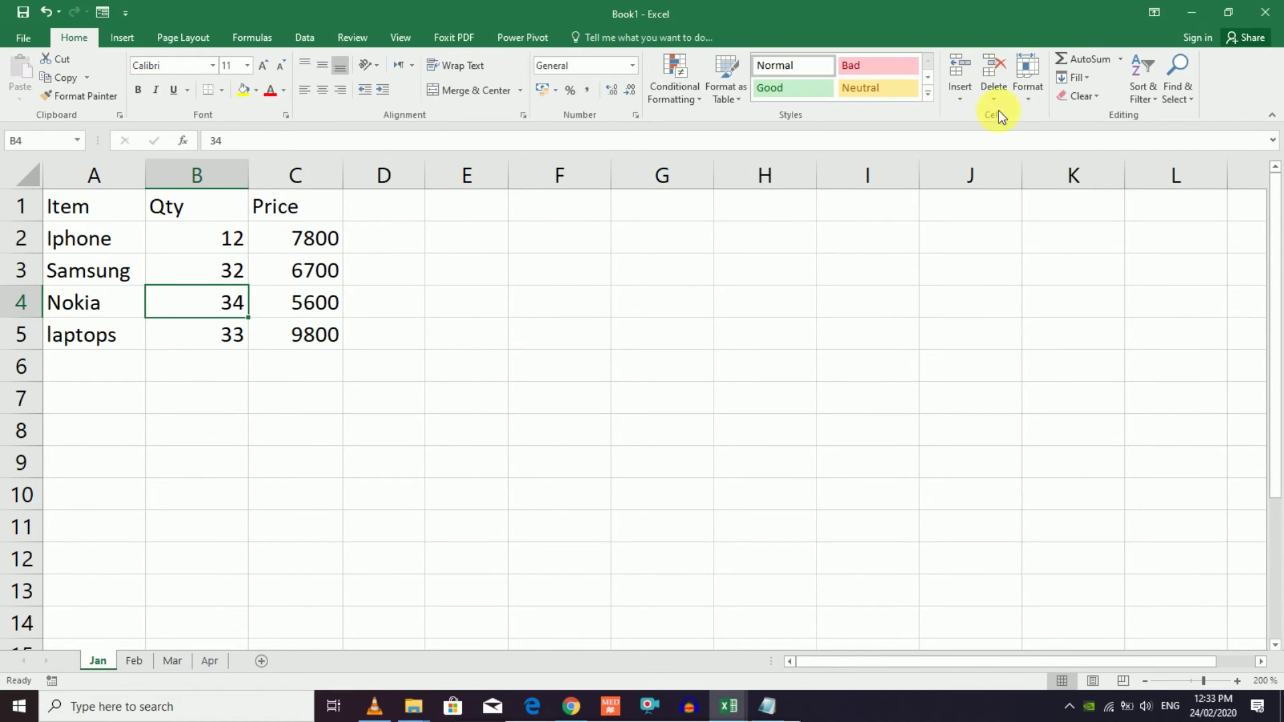
left_click(1089, 78)
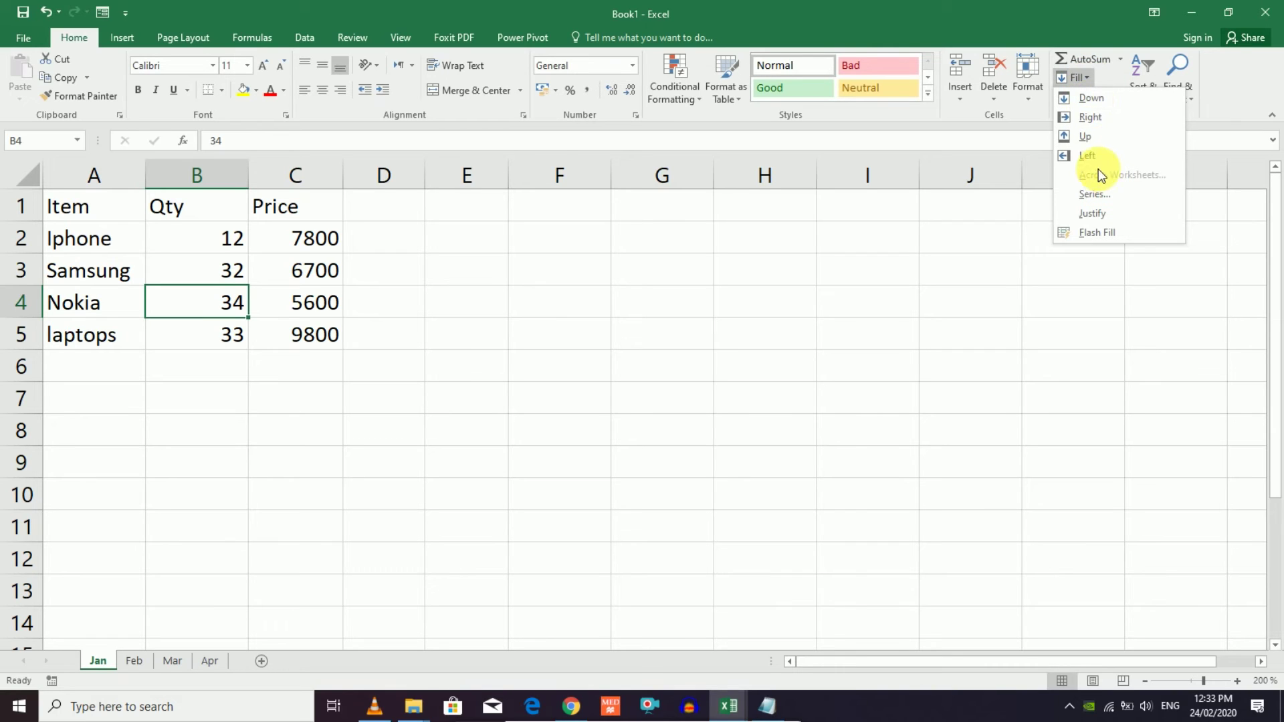
left_click(317, 209)
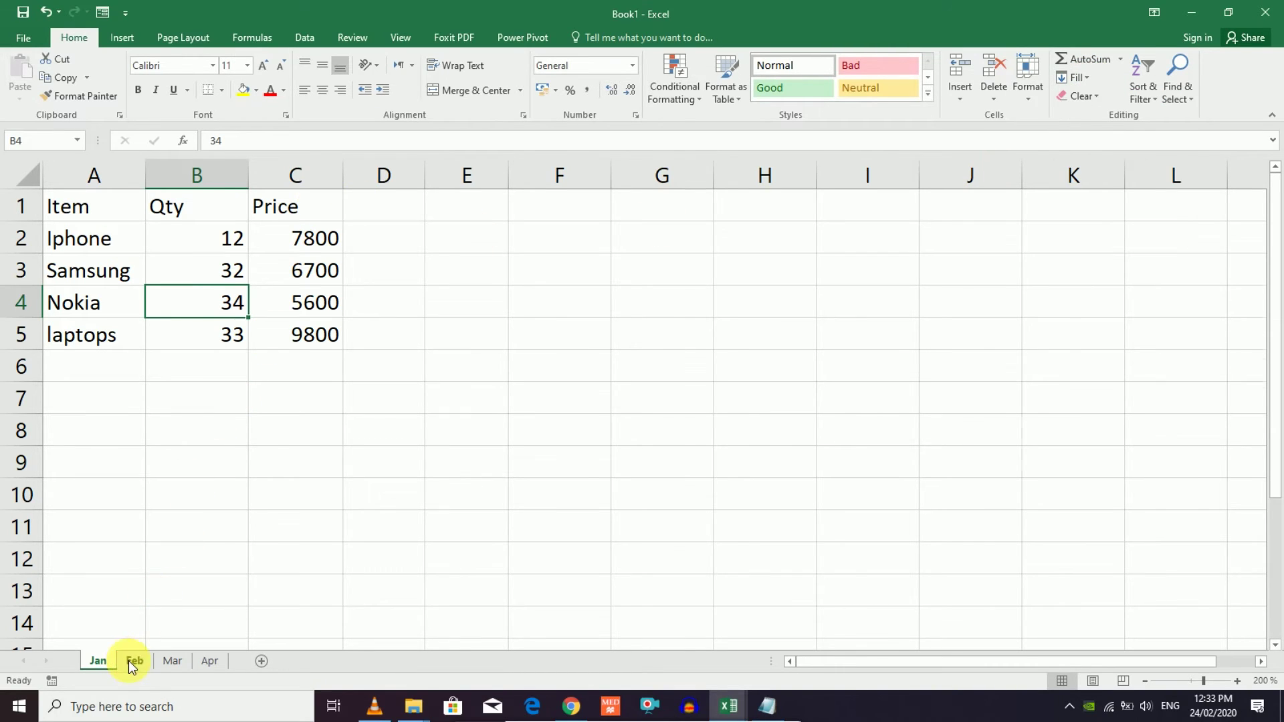
- Browse the Feb, Mar, Apr and Jan sheets and insert a new blank Sheet7
left_click(132, 660)
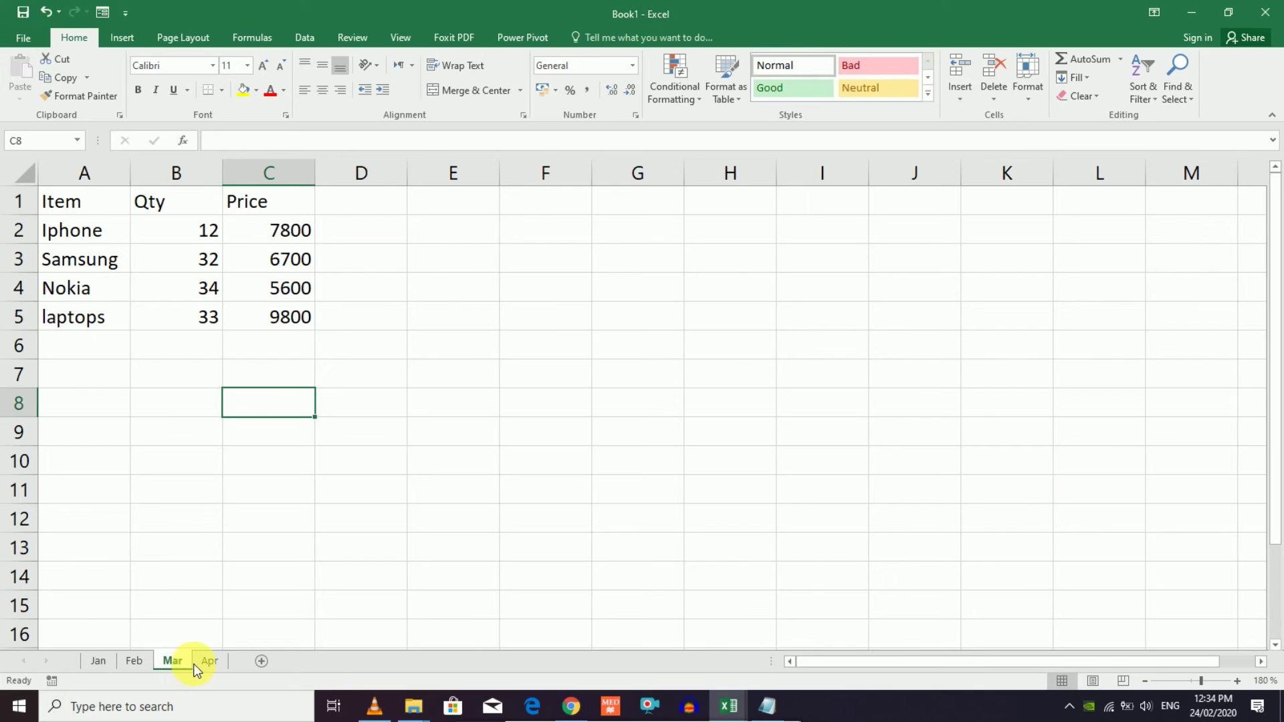
left_click(210, 660)
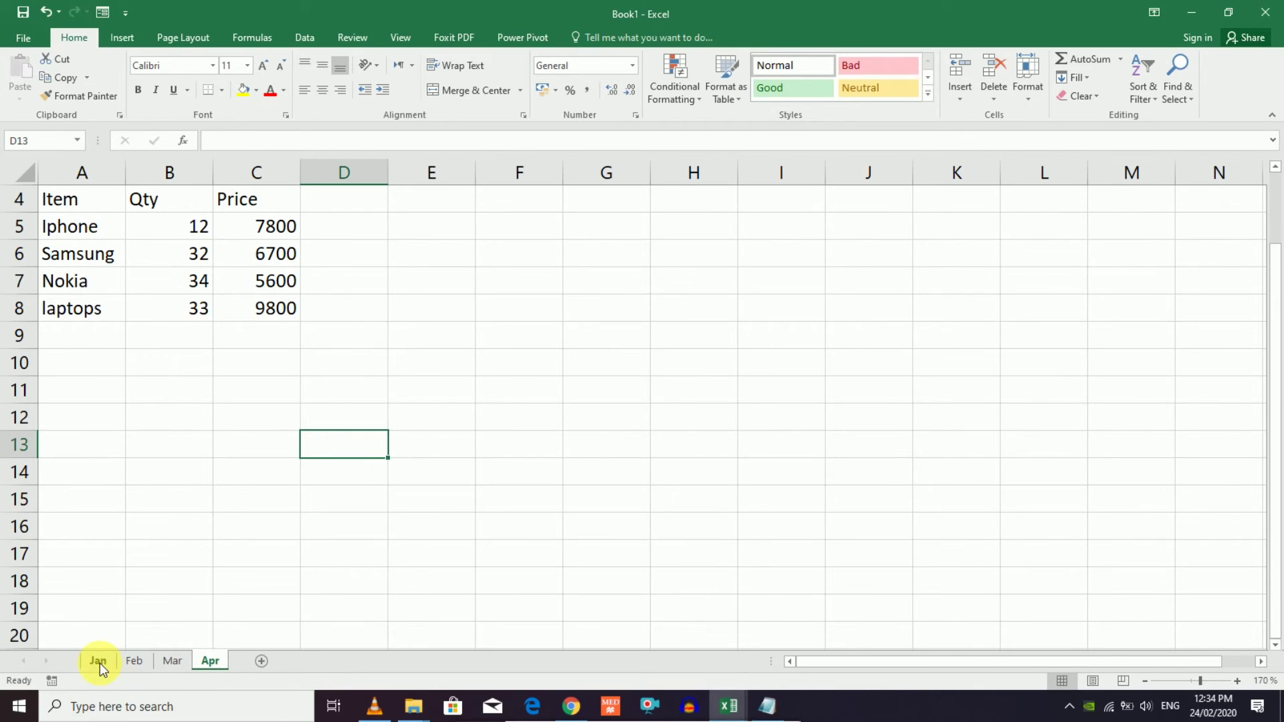
left_click(99, 662)
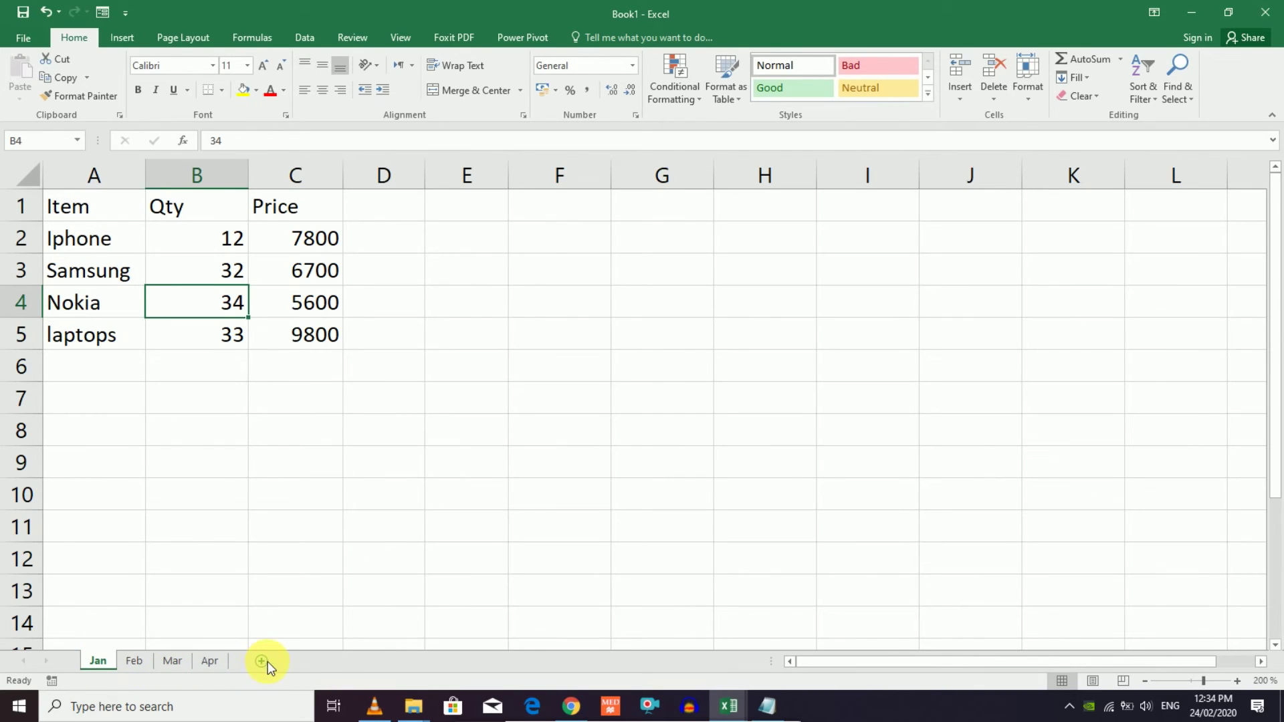
left_click(261, 660)
left_click(100, 663)
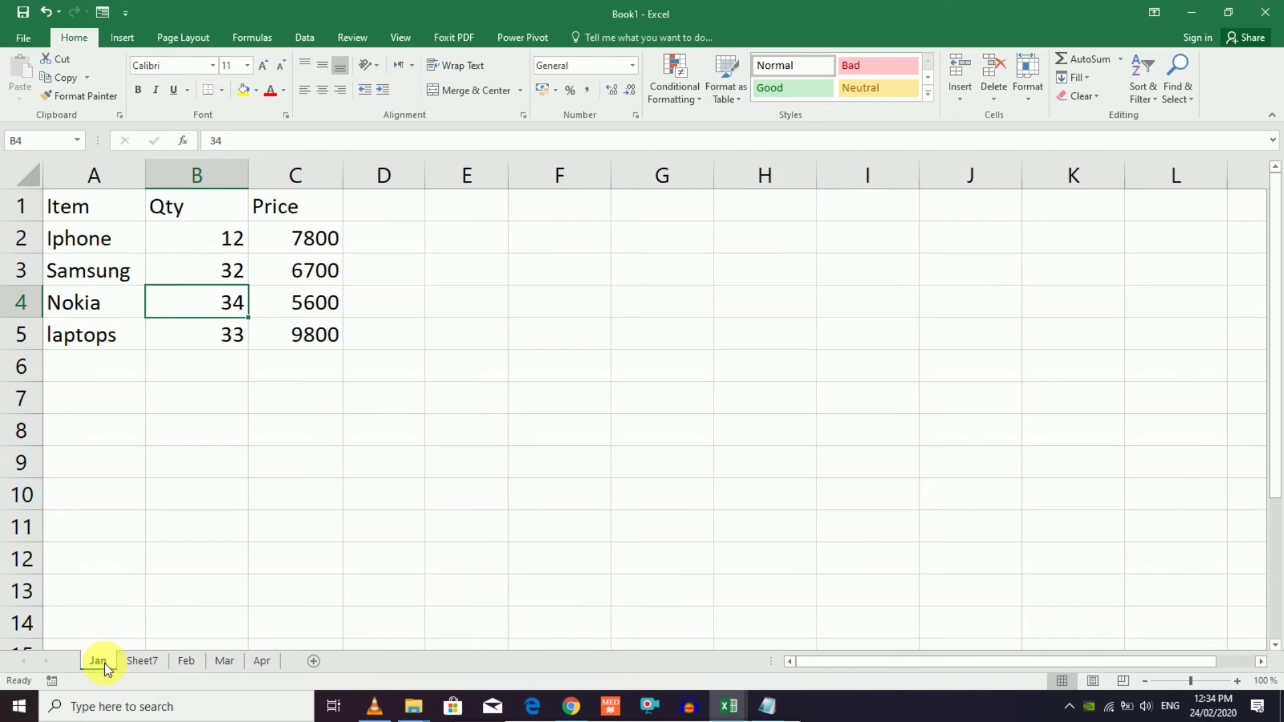
- Move the Sheet7 tab to the end after Apr and switch to it
left_click_drag(143, 661, 291, 680)
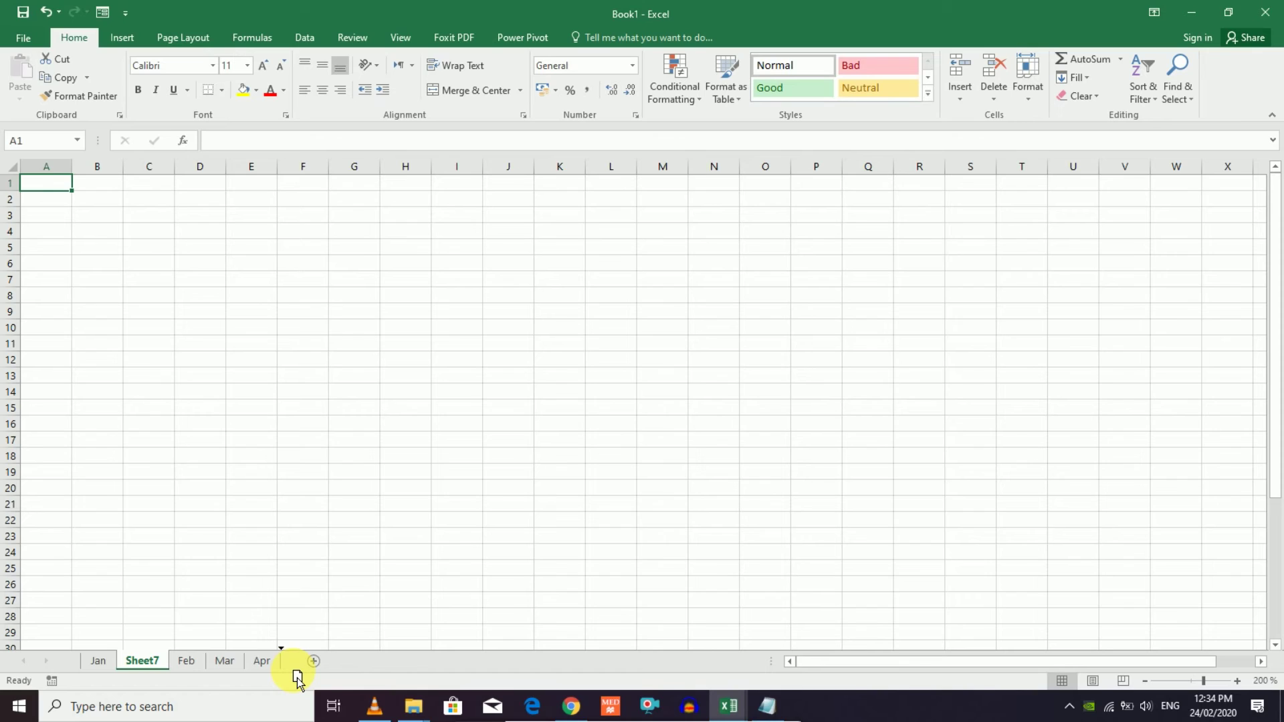
left_click_drag(298, 680, 294, 676)
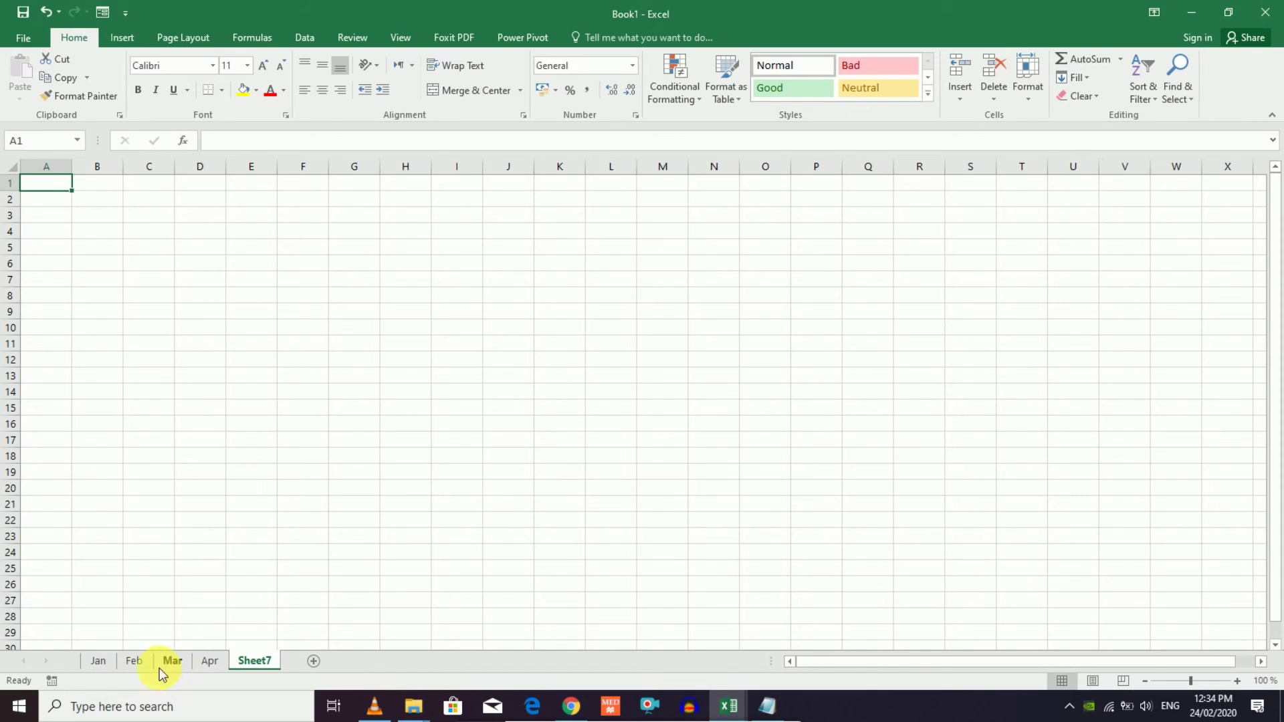
left_click(174, 665)
left_click(256, 664)
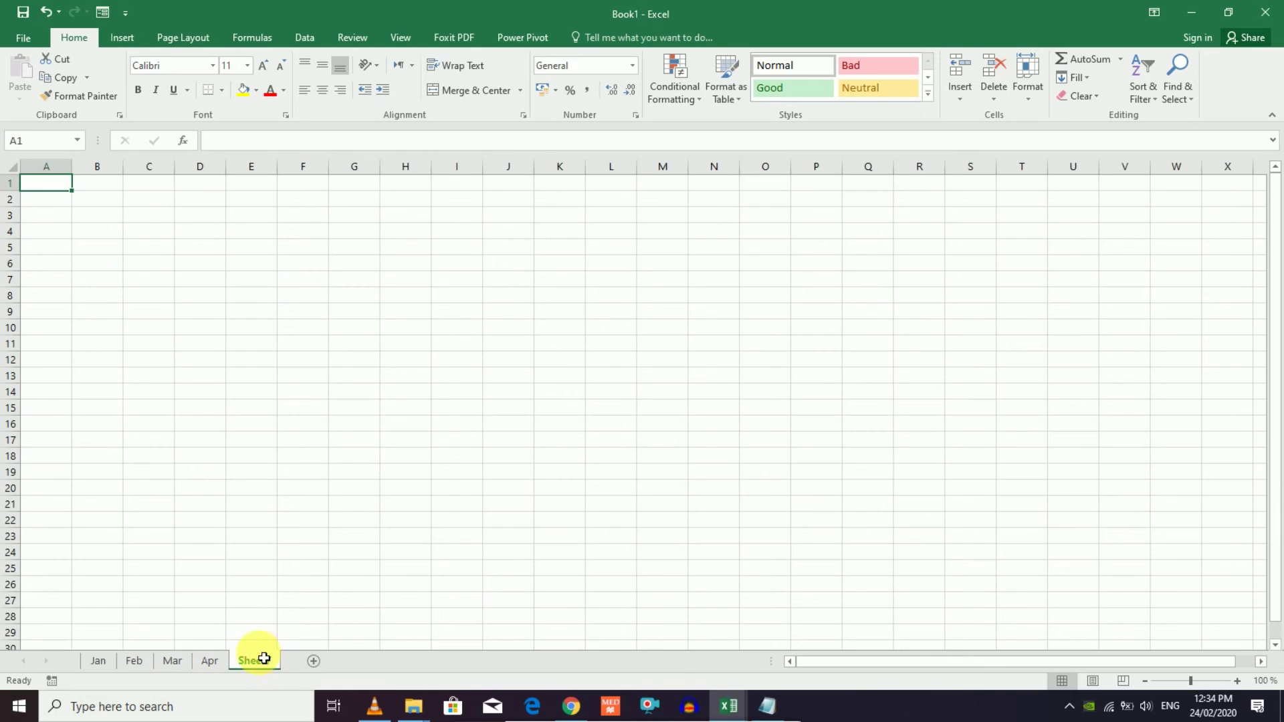
- Zoom Sheet7 in, select A1 as destination and open Data > Consolidate
left_click(1237, 681)
left_click(1237, 681)
left_click(1237, 681)
left_click(1236, 681)
left_click(1236, 680)
left_click(1237, 681)
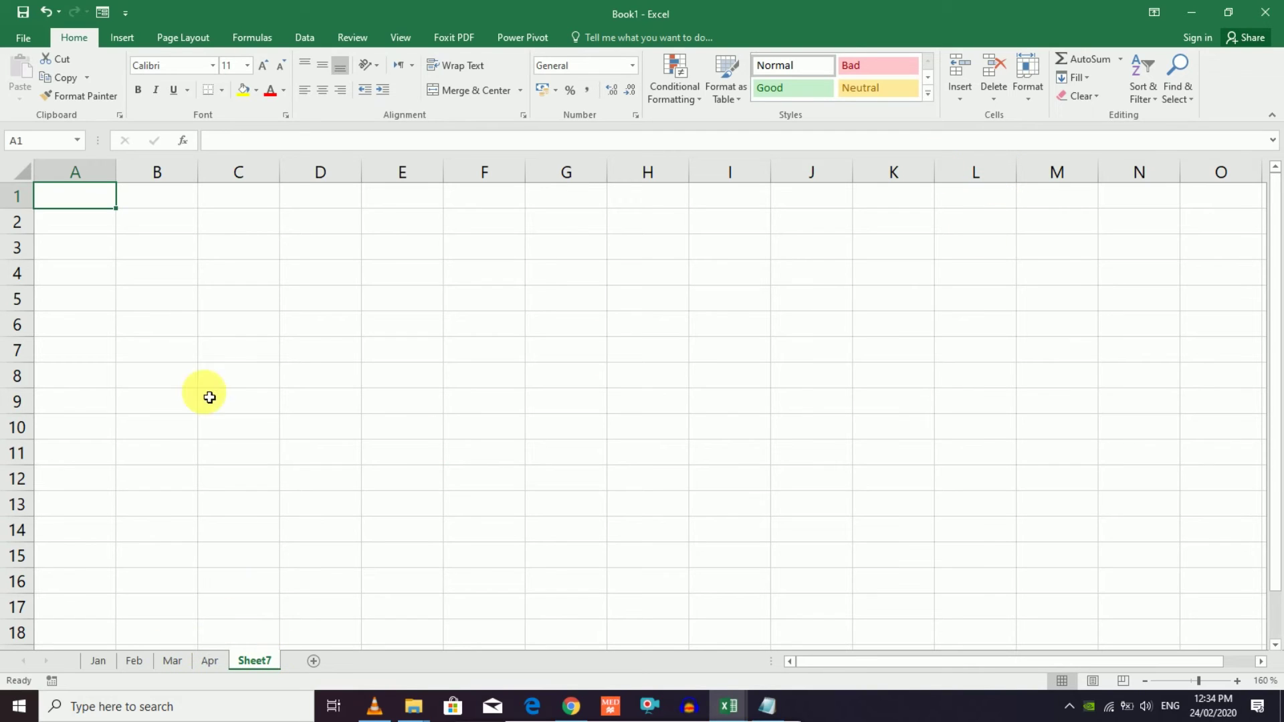
left_click(149, 265)
left_click(103, 202)
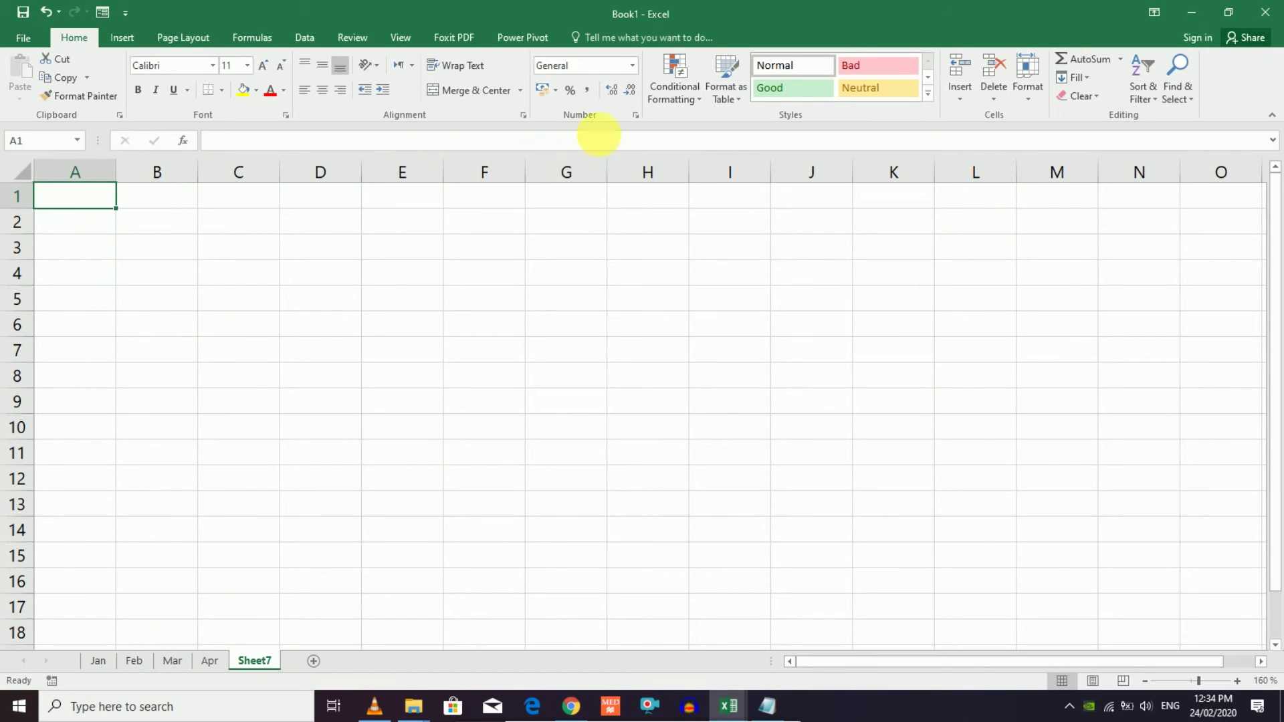
left_click(305, 35)
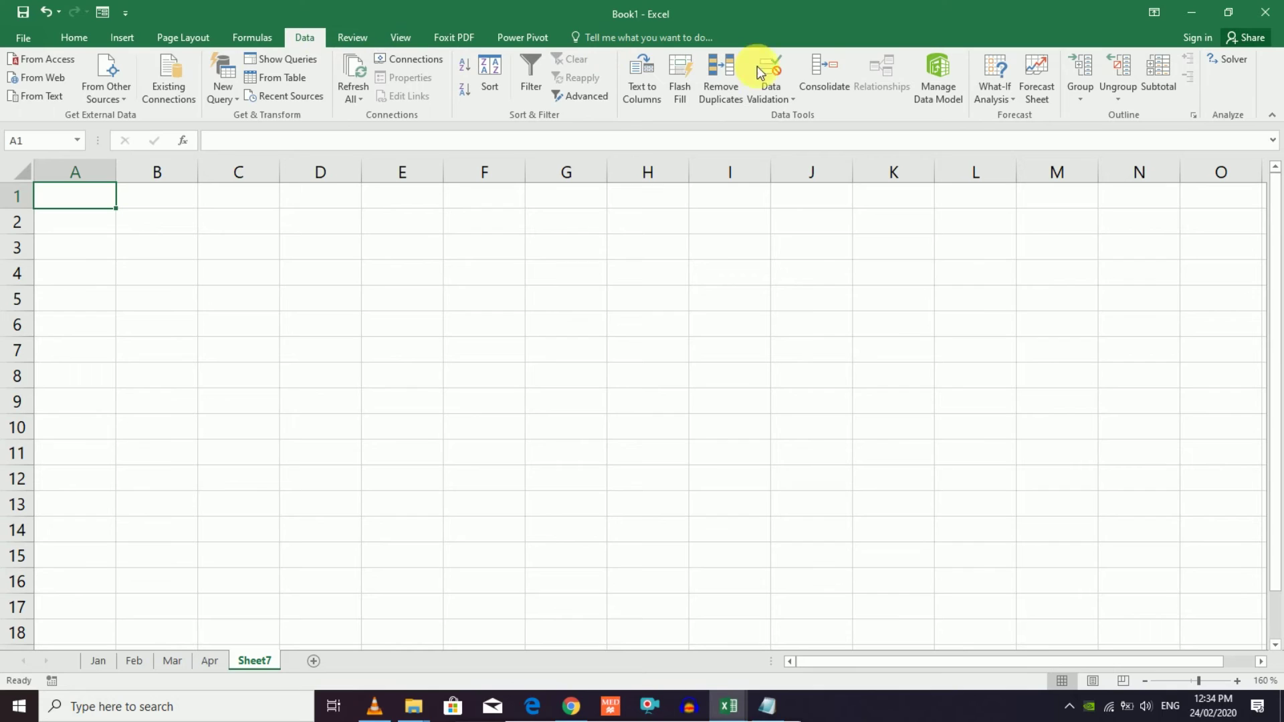
left_click(824, 74)
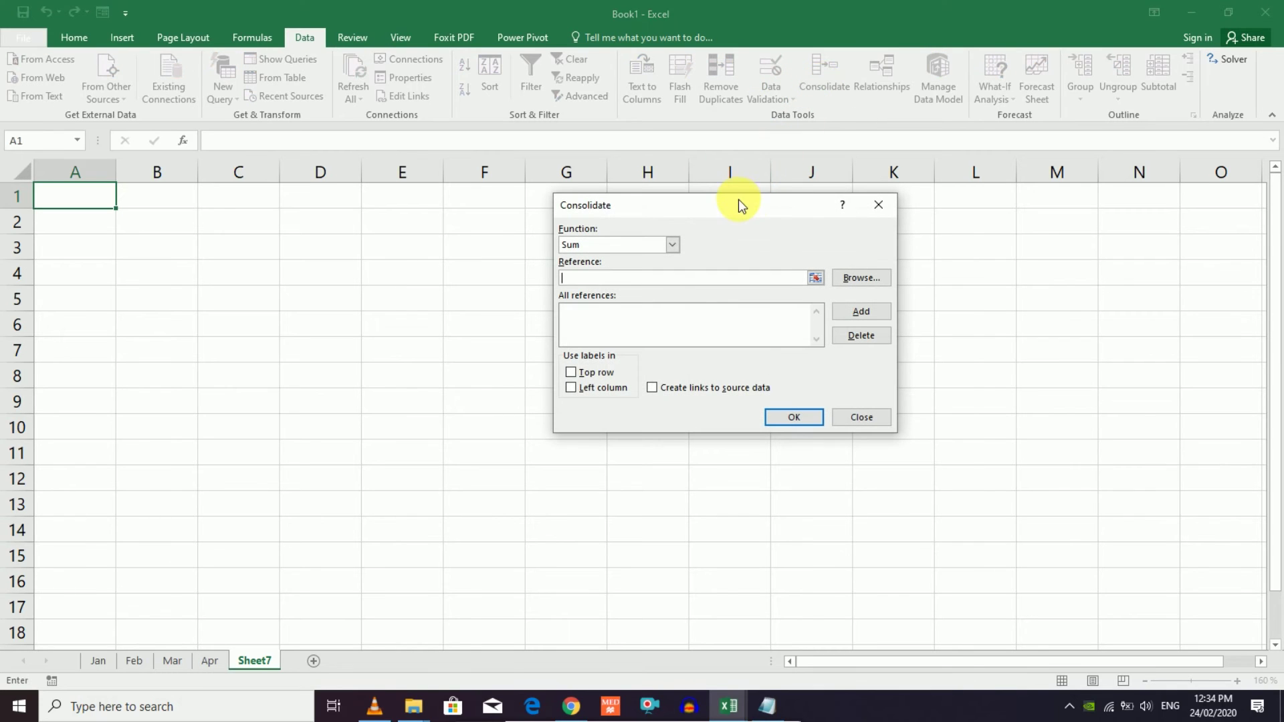
- Keep Sum as the function and add the Apr table A4:C8 as the first reference
left_click_drag(740, 204, 825, 220)
left_click(759, 257)
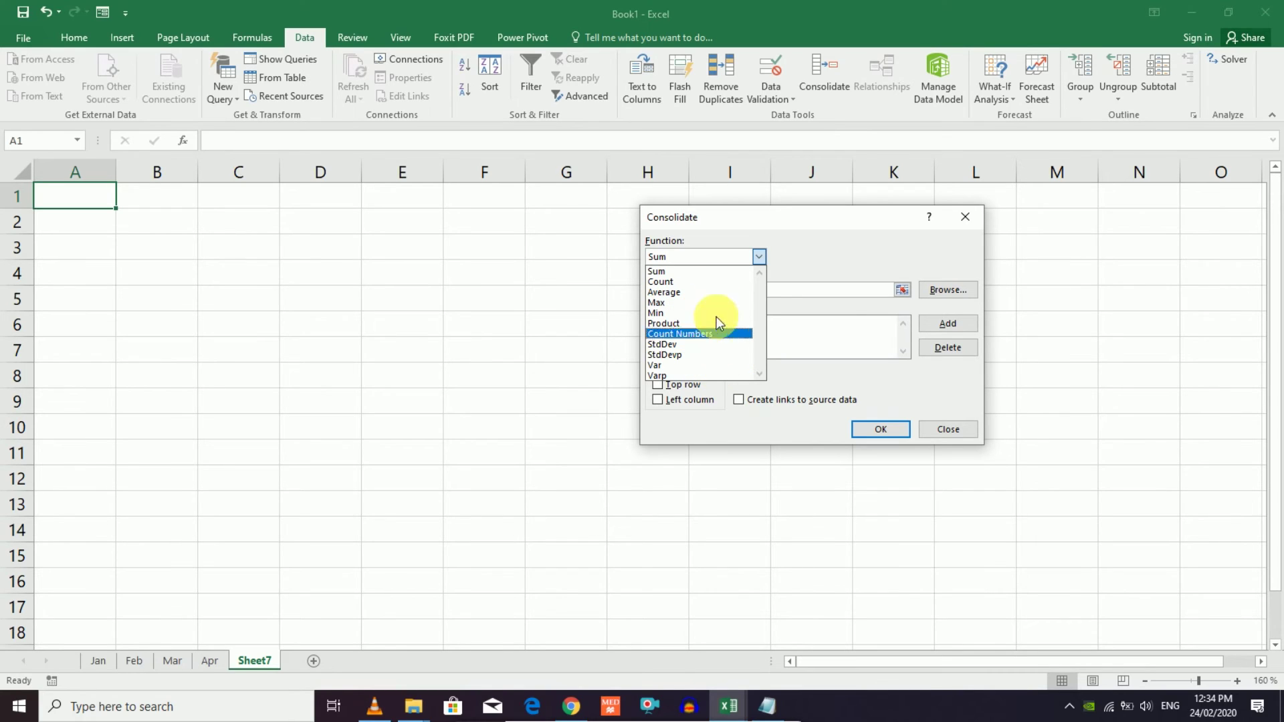
left_click(696, 259)
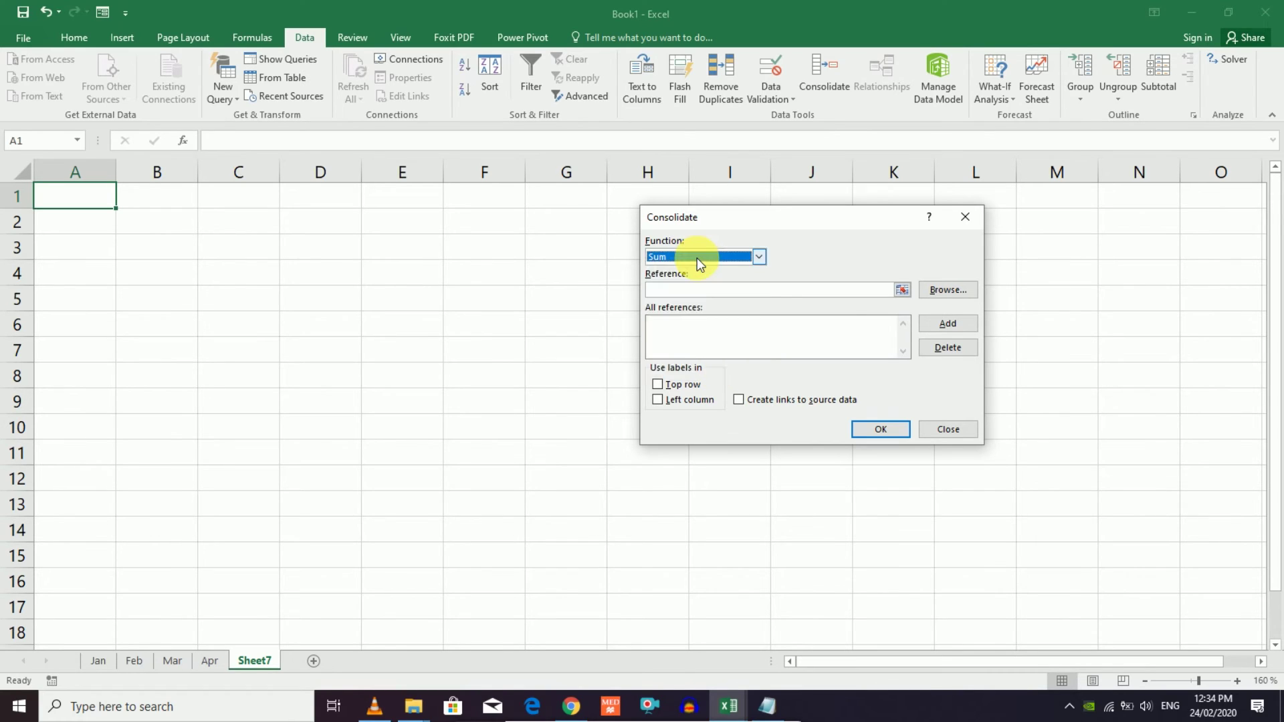
left_click(720, 293)
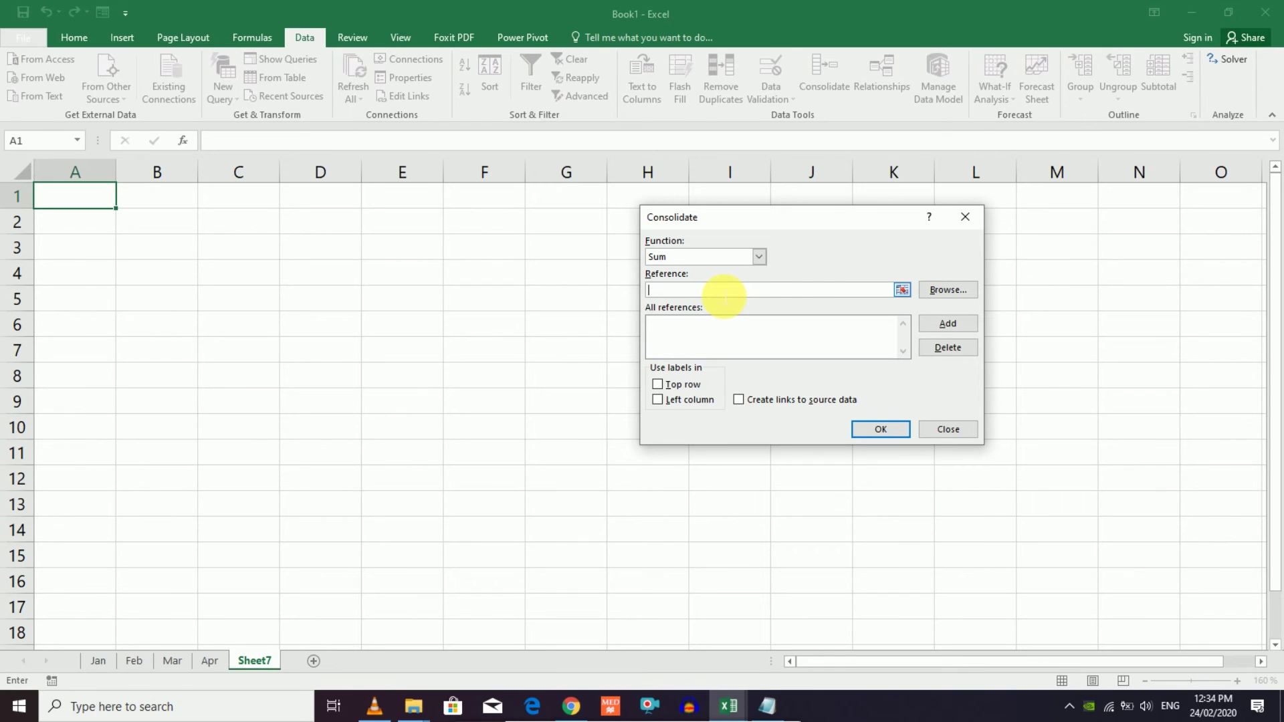
left_click(208, 660)
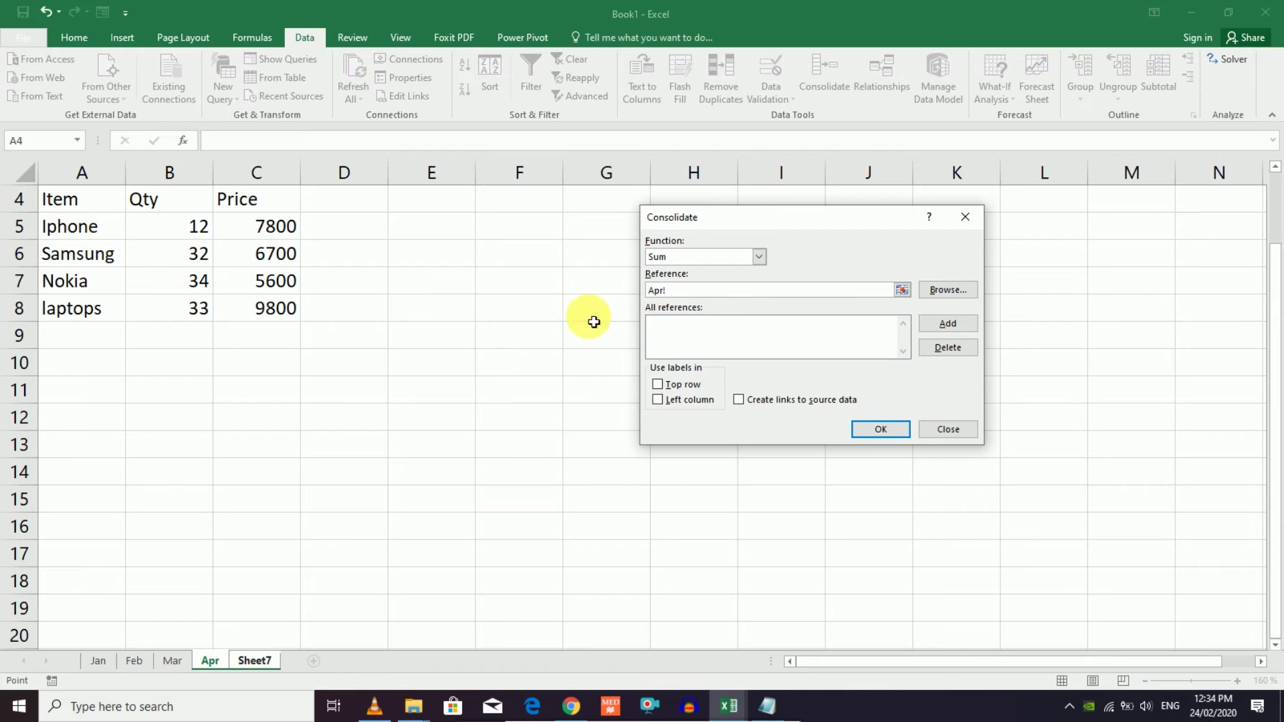
left_click_drag(667, 290, 631, 304)
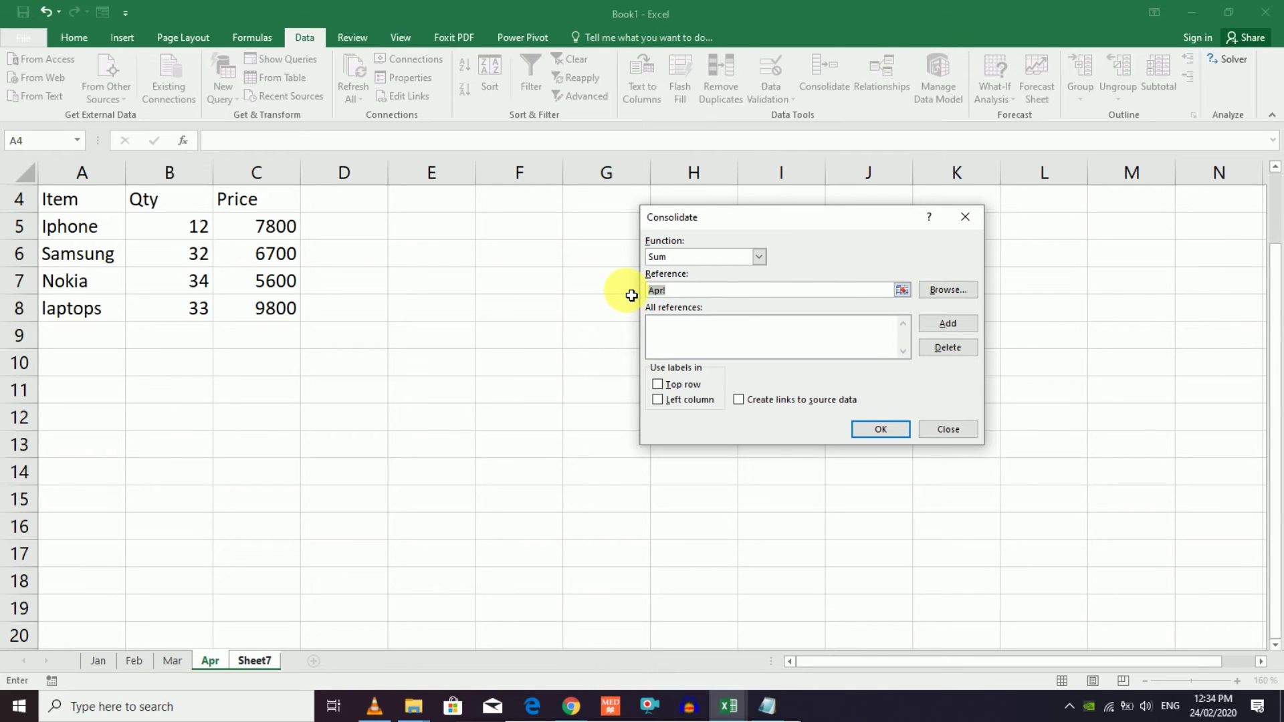
left_click_drag(77, 199, 283, 311)
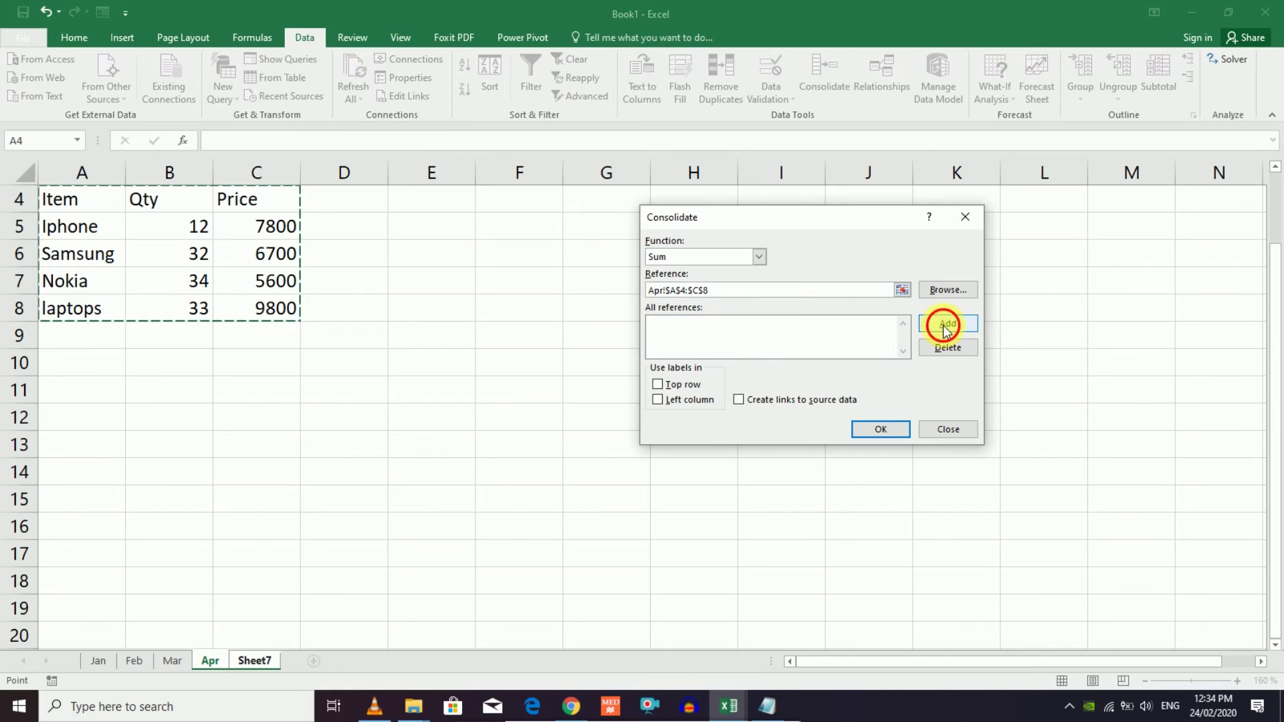
left_click(945, 328)
- Add the Mar table A1:C5 as the next reference range
left_click(172, 661)
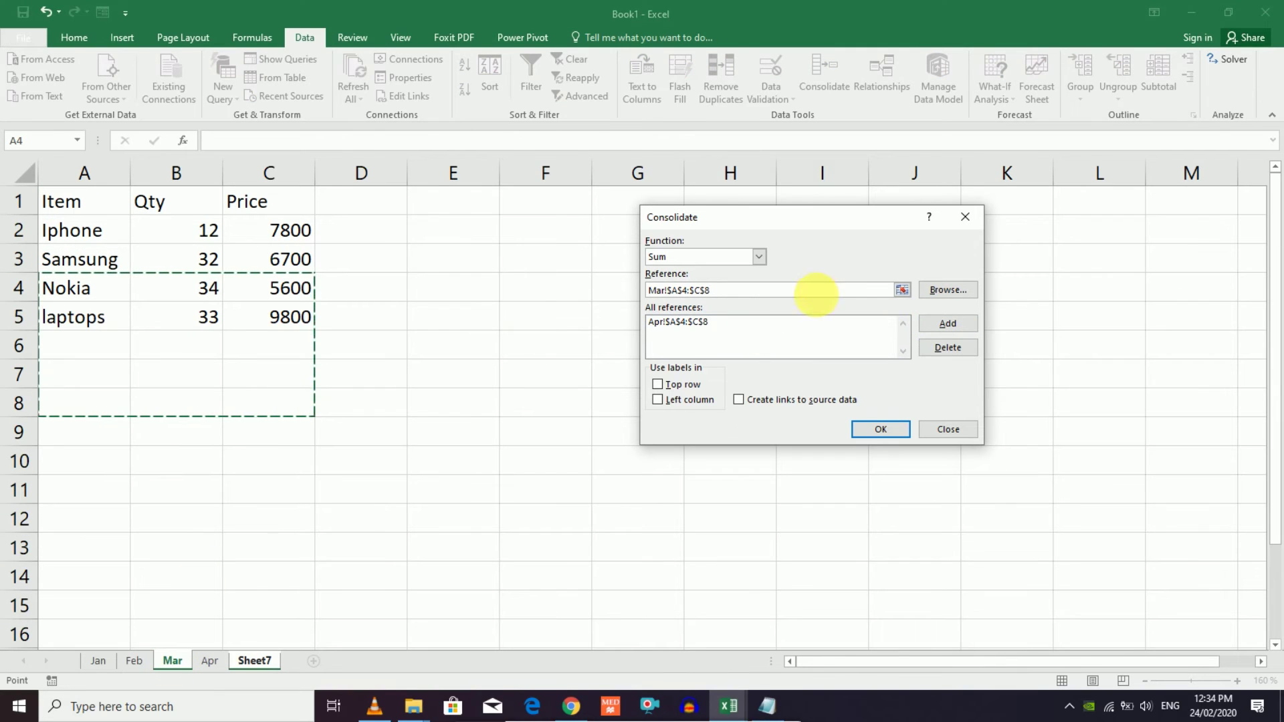
left_click_drag(815, 294, 652, 290)
key("BackSpace")
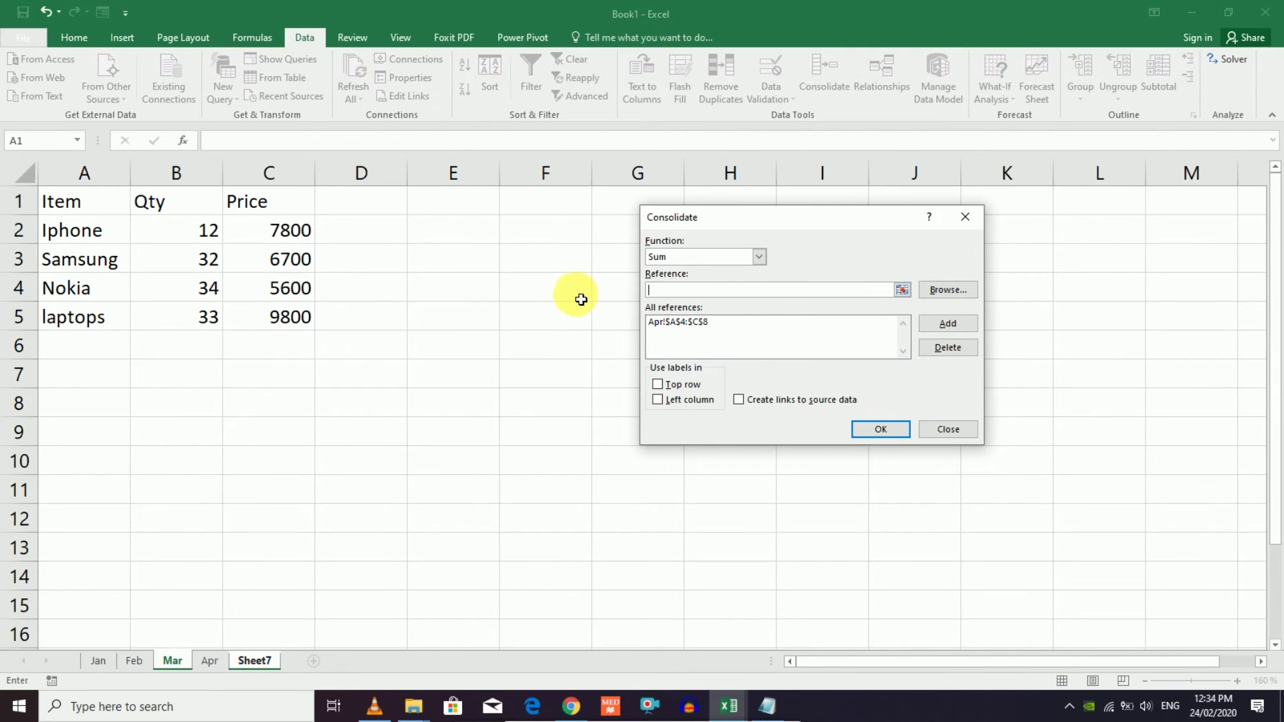
left_click_drag(87, 202, 325, 315)
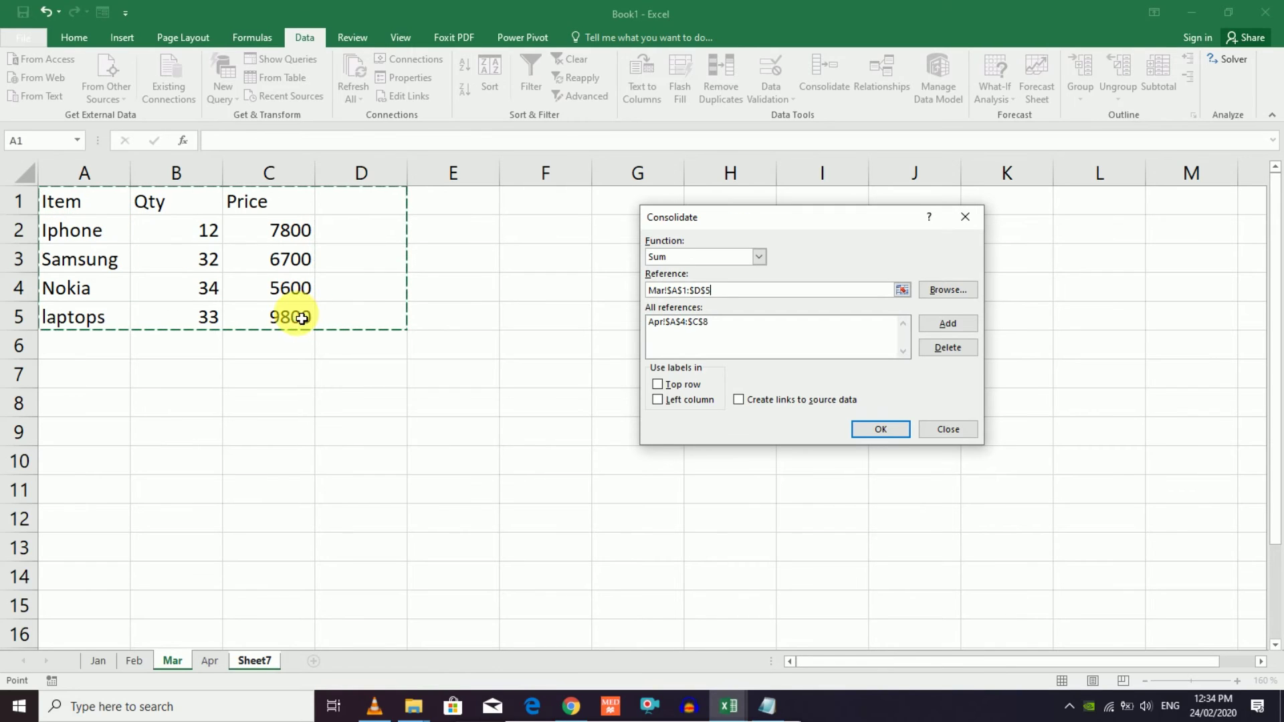
left_click_drag(90, 207, 254, 318)
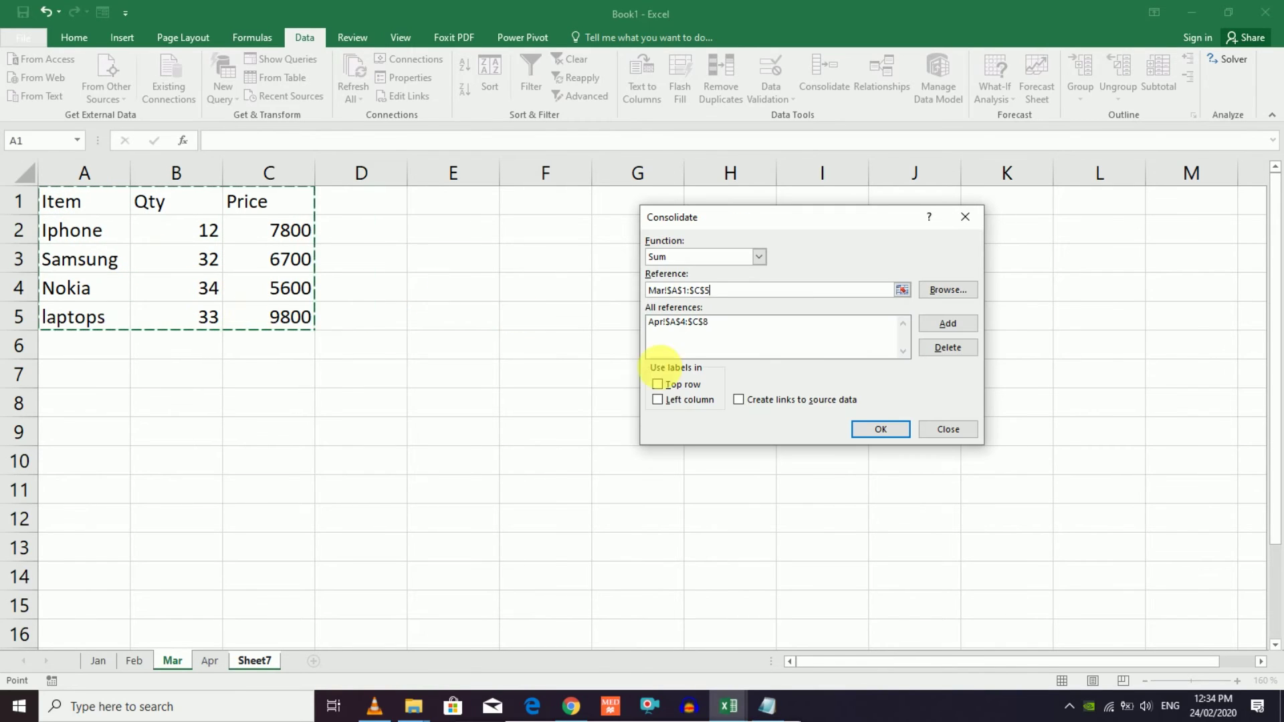
left_click(948, 323)
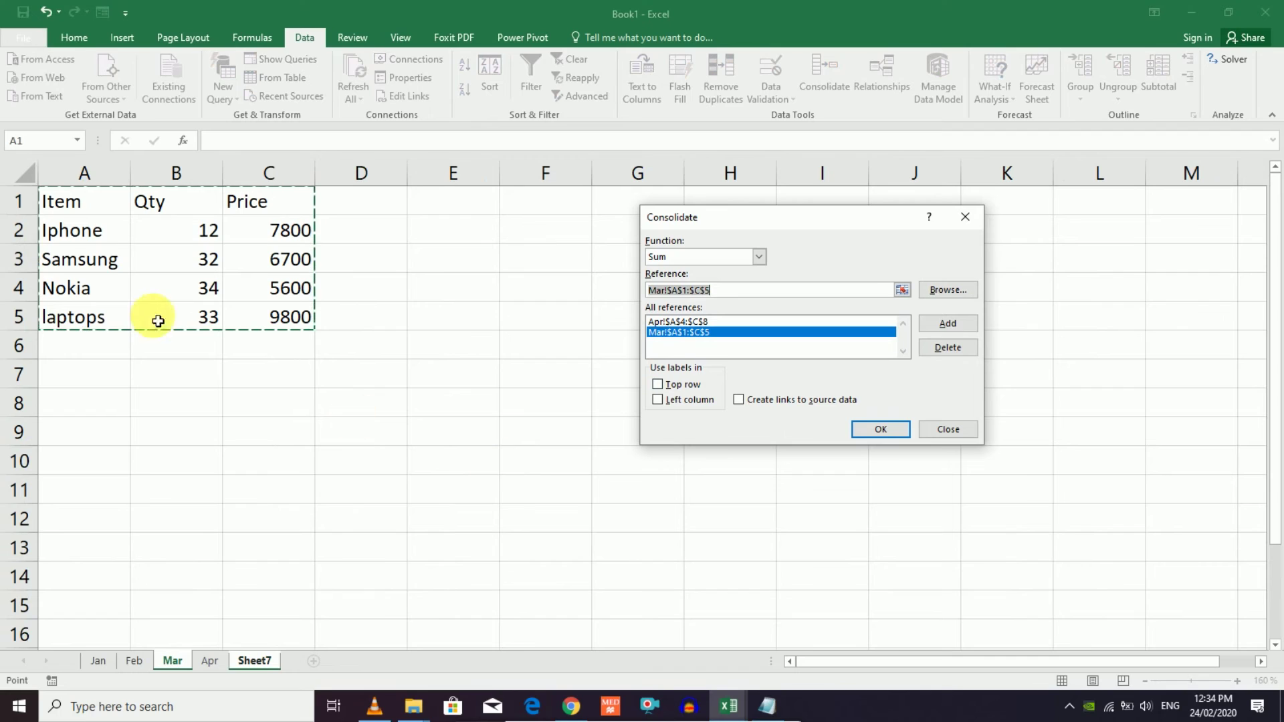
- Add the Feb and Jan tables A1:C5 to the reference list
left_click(133, 661)
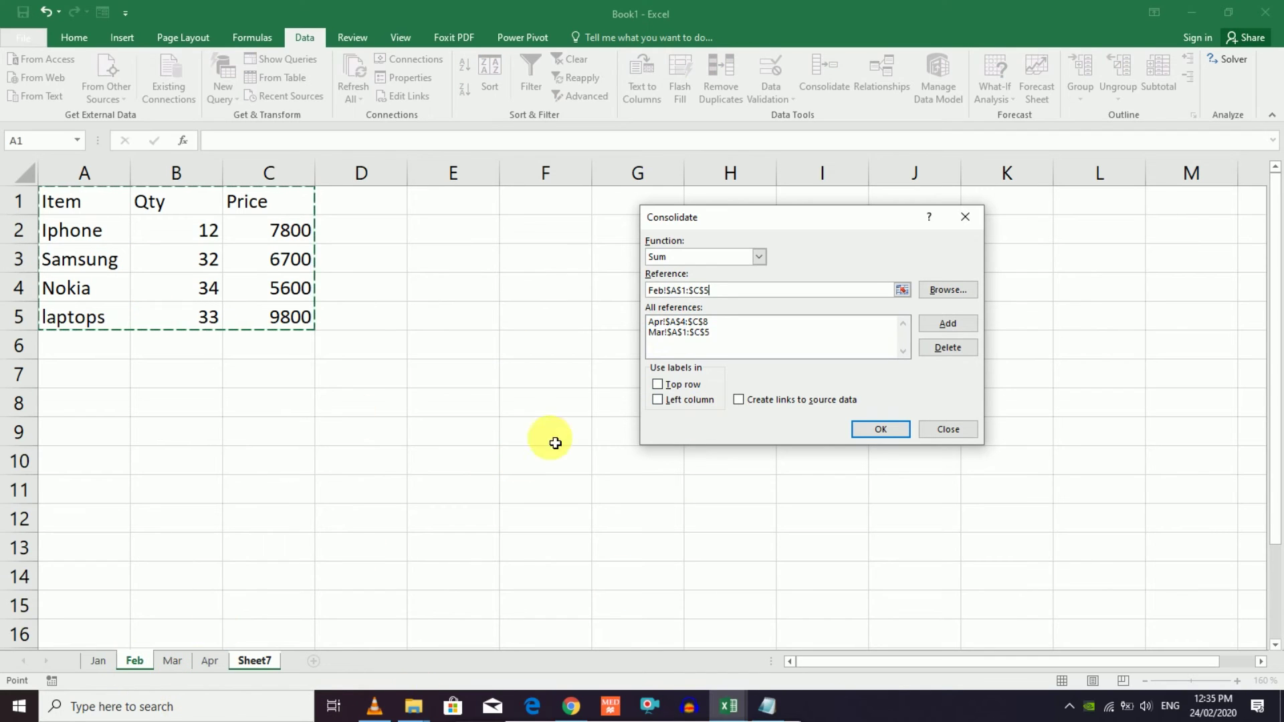
left_click(749, 289)
key("BackSpace")
key("BackSpace")
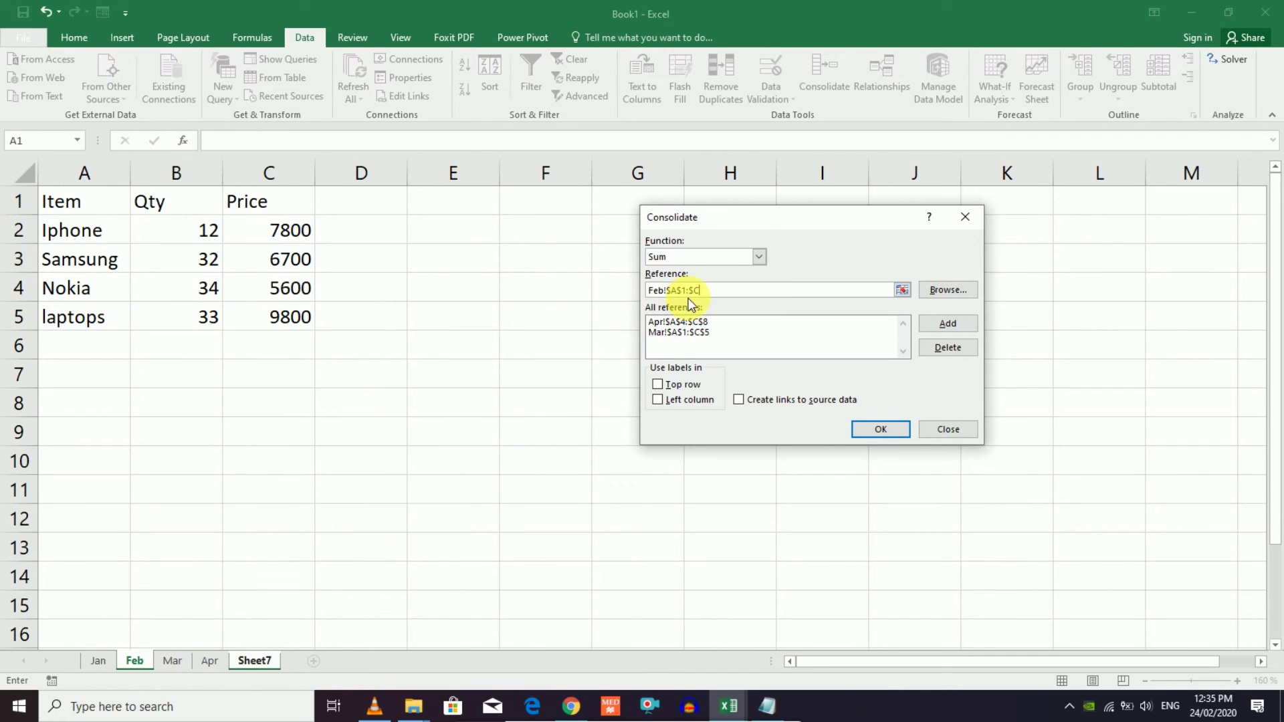
mouse_move(64, 201)
left_mouse_down()
mouse_move(223, 321)
mouse_move(273, 316)
left_mouse_up()
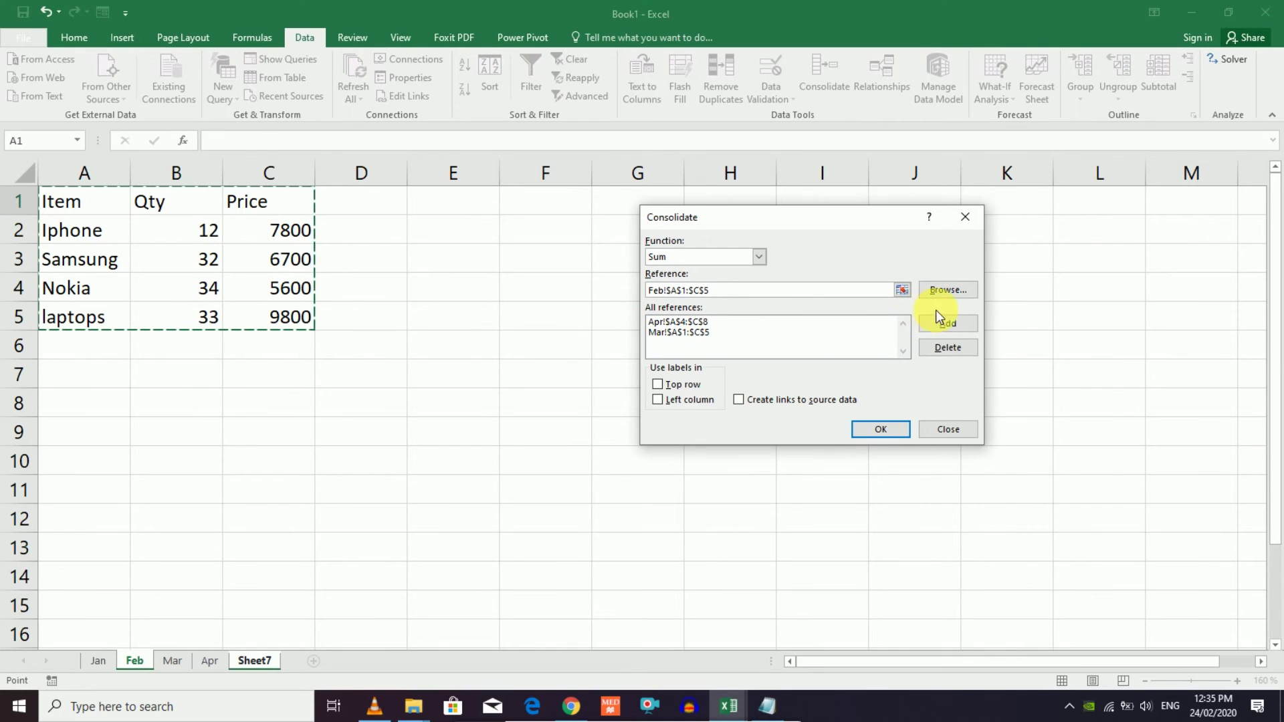
left_click(947, 324)
left_click(98, 660)
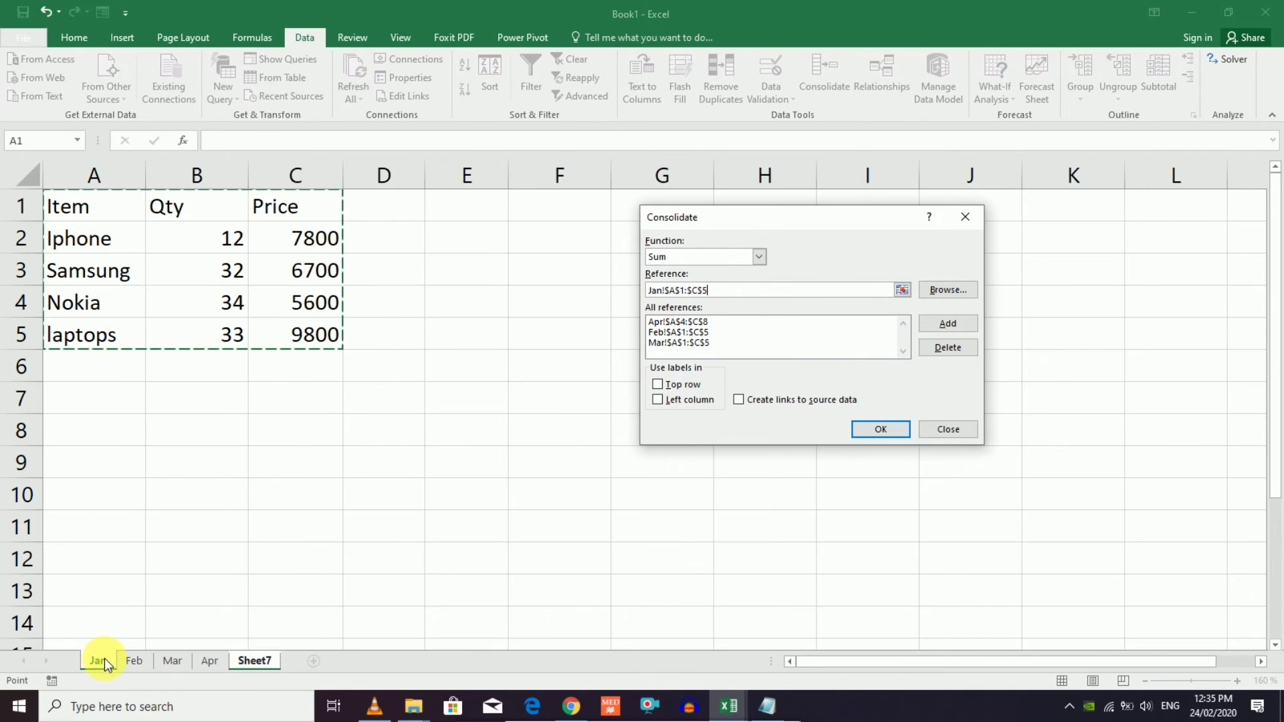
left_click(722, 289)
key("BackSpace")
key("BackSpace")
key("BackSpace")
left_click_drag(107, 200, 327, 337)
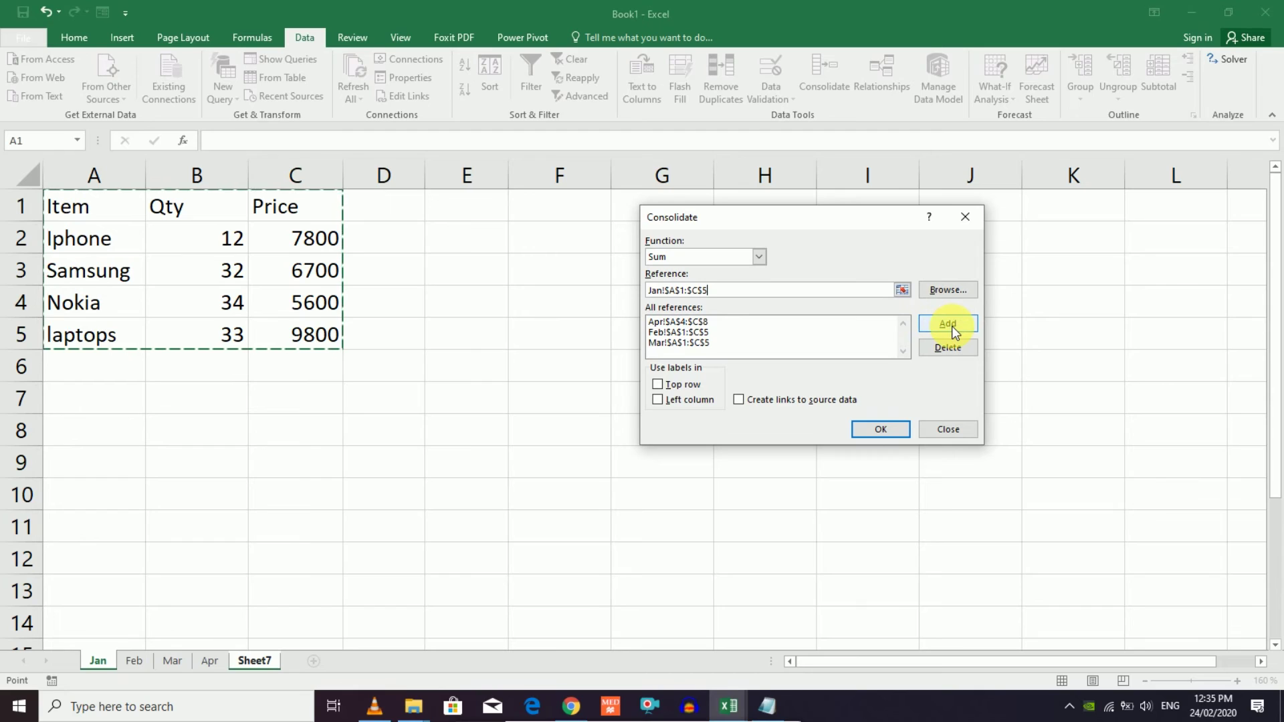
left_click(952, 327)
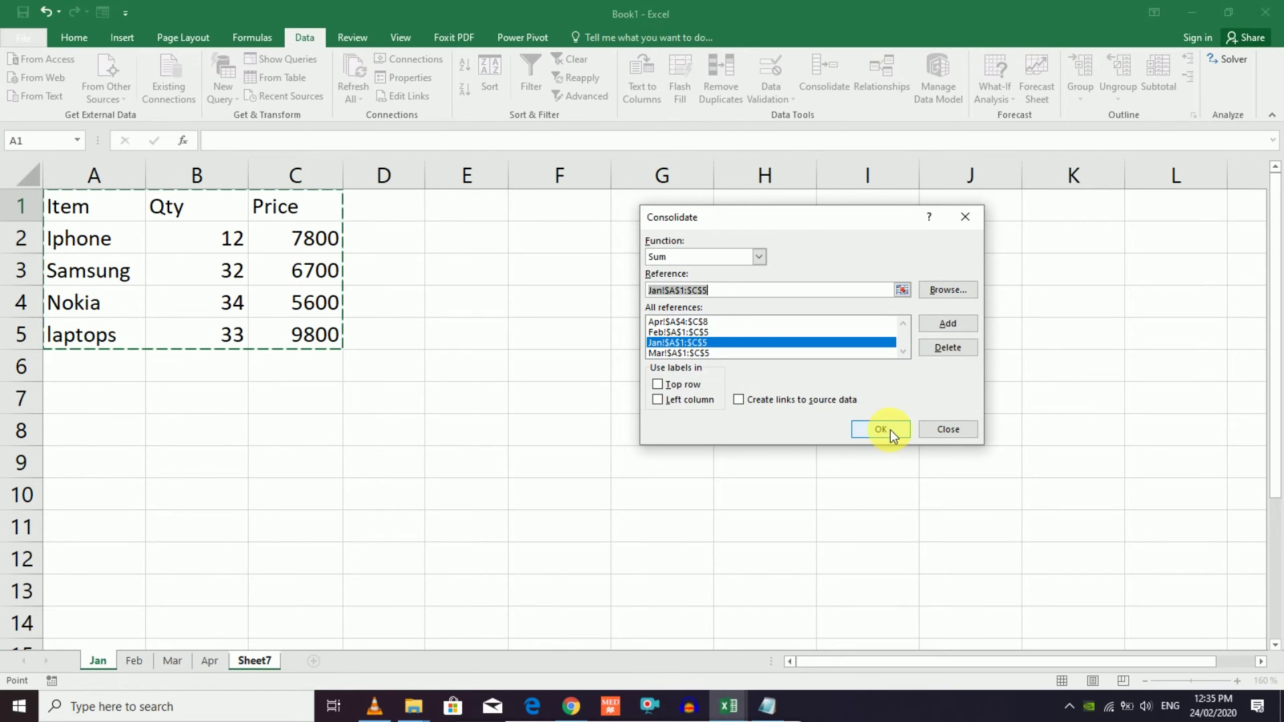
- Tick Top row, Left column and Create links to source data, then consolidate
left_click(668, 384)
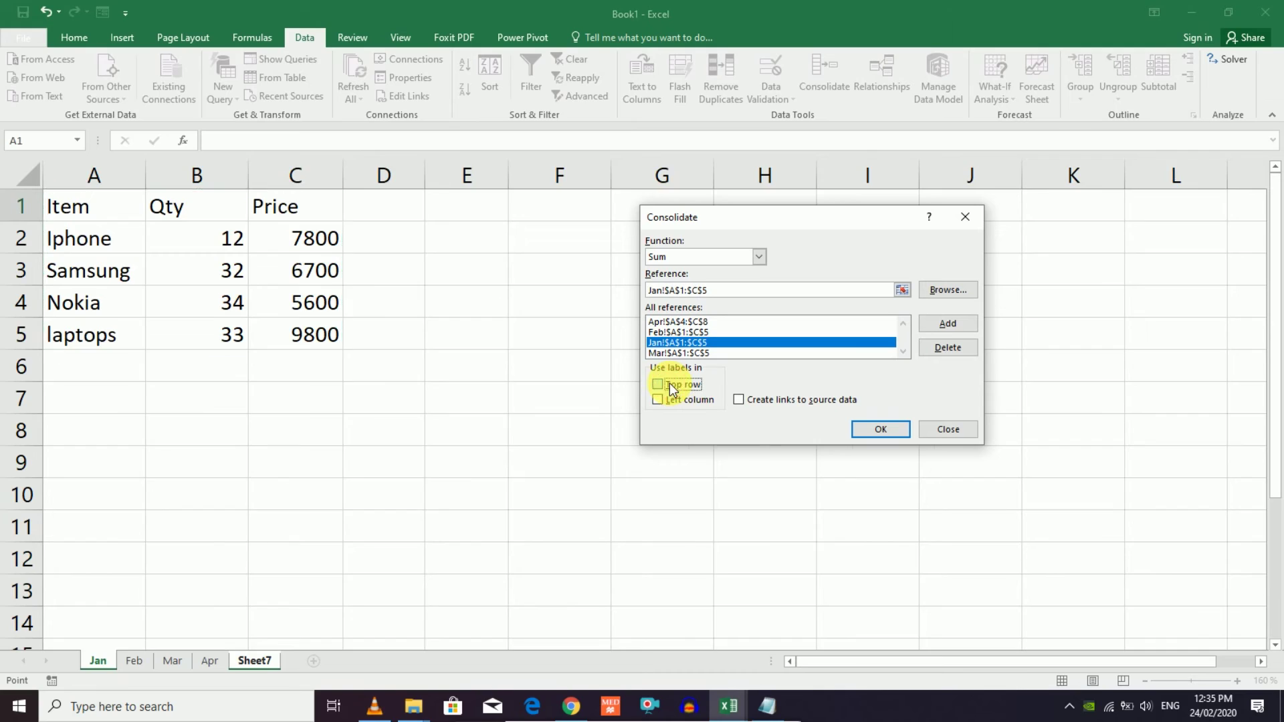
left_click(686, 401)
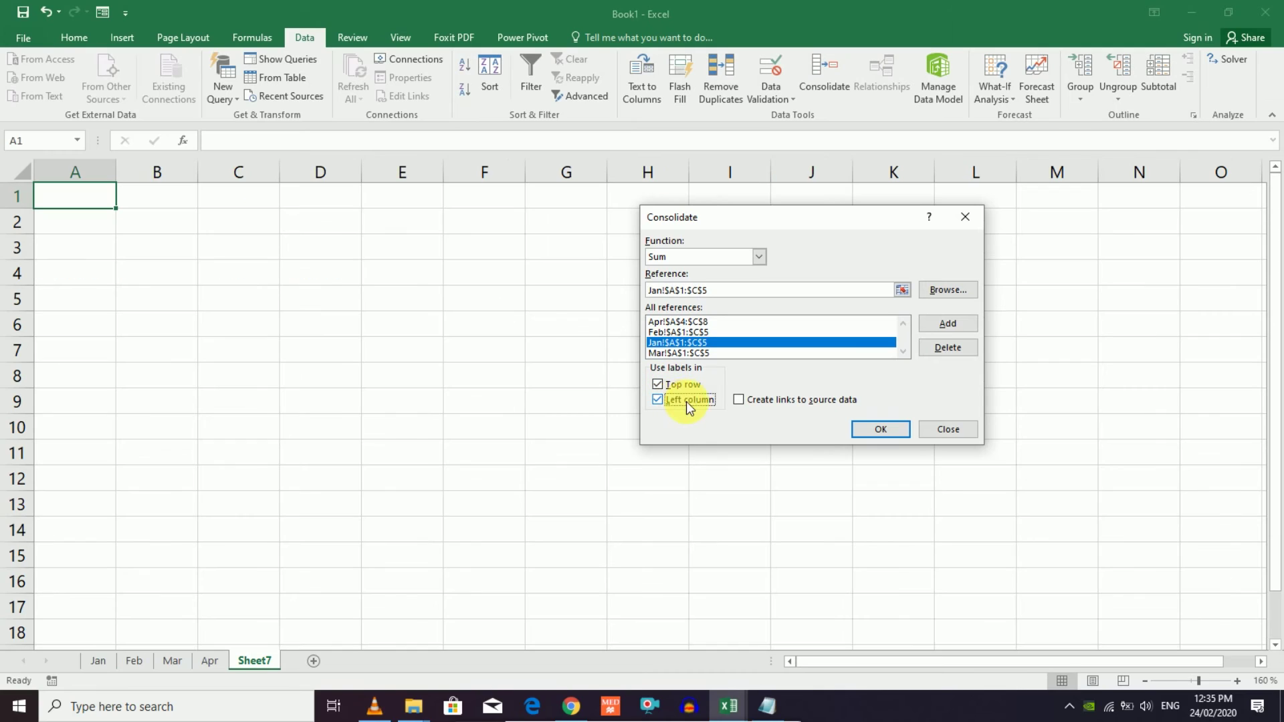
left_click(742, 401)
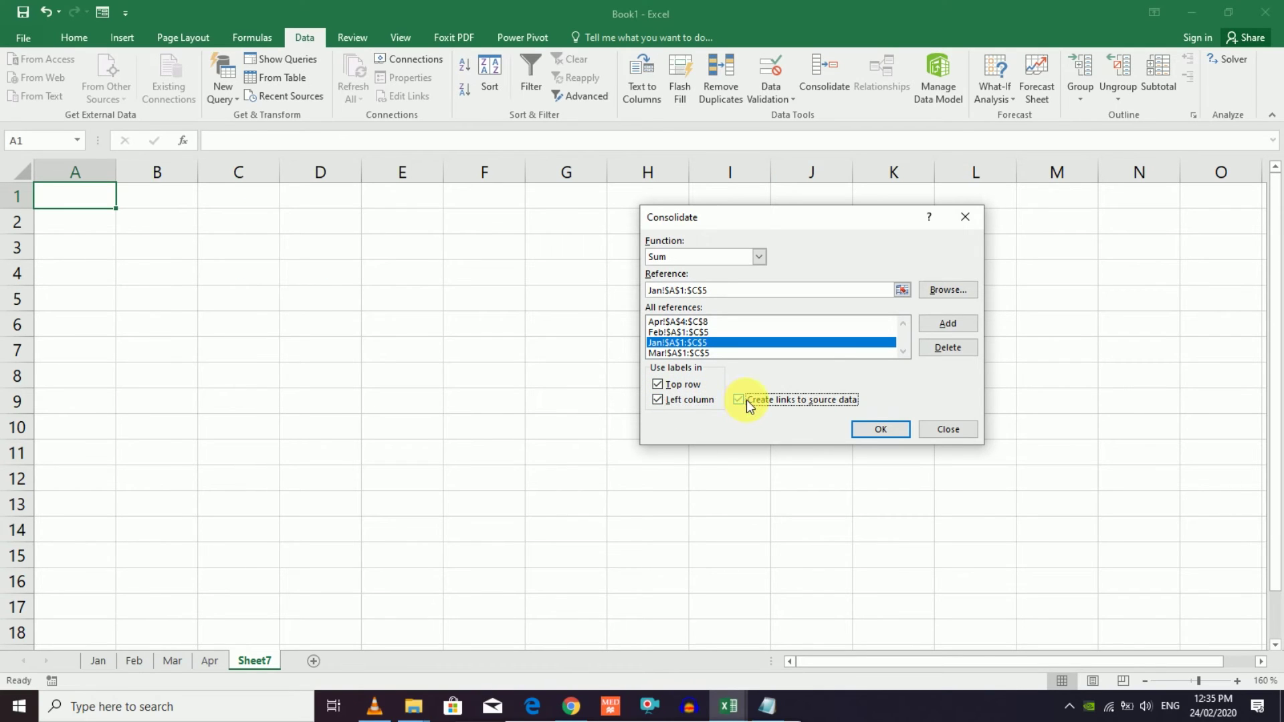
left_click(873, 428)
left_click(244, 354)
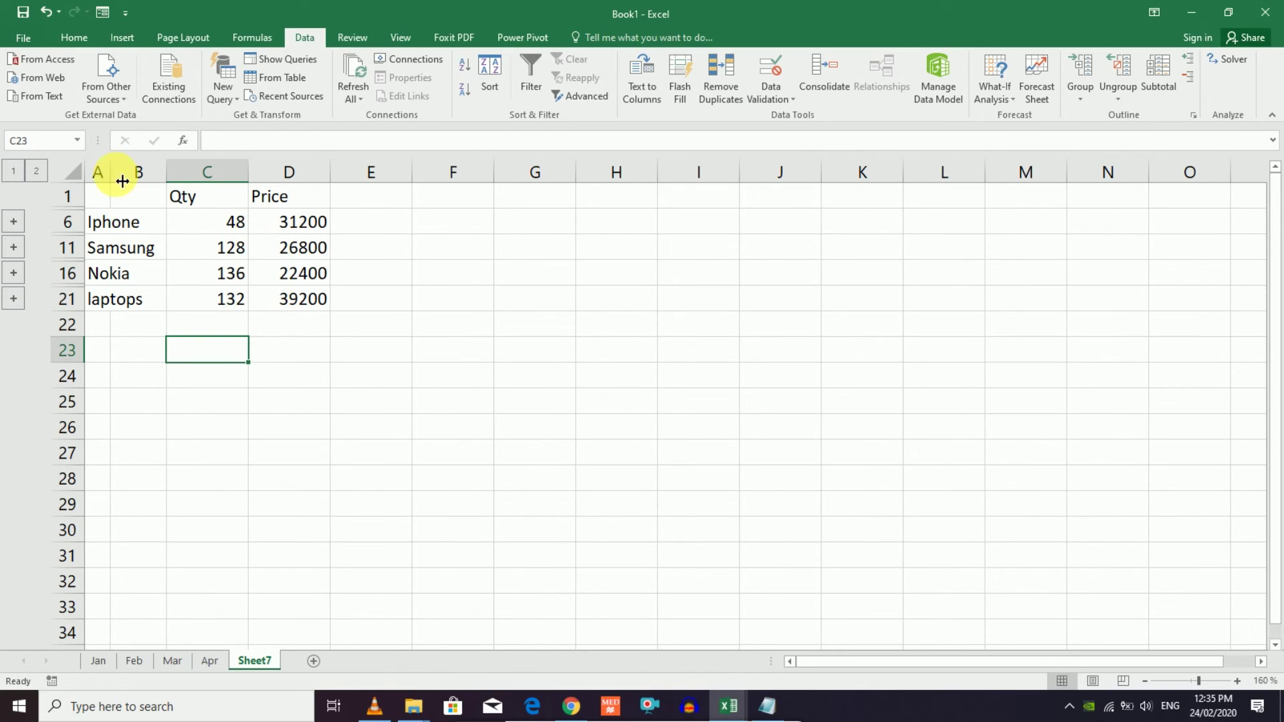
- Expand the Iphone group to inspect its linked monthly quantities, then expand and collapse Nokia
left_click(141, 271)
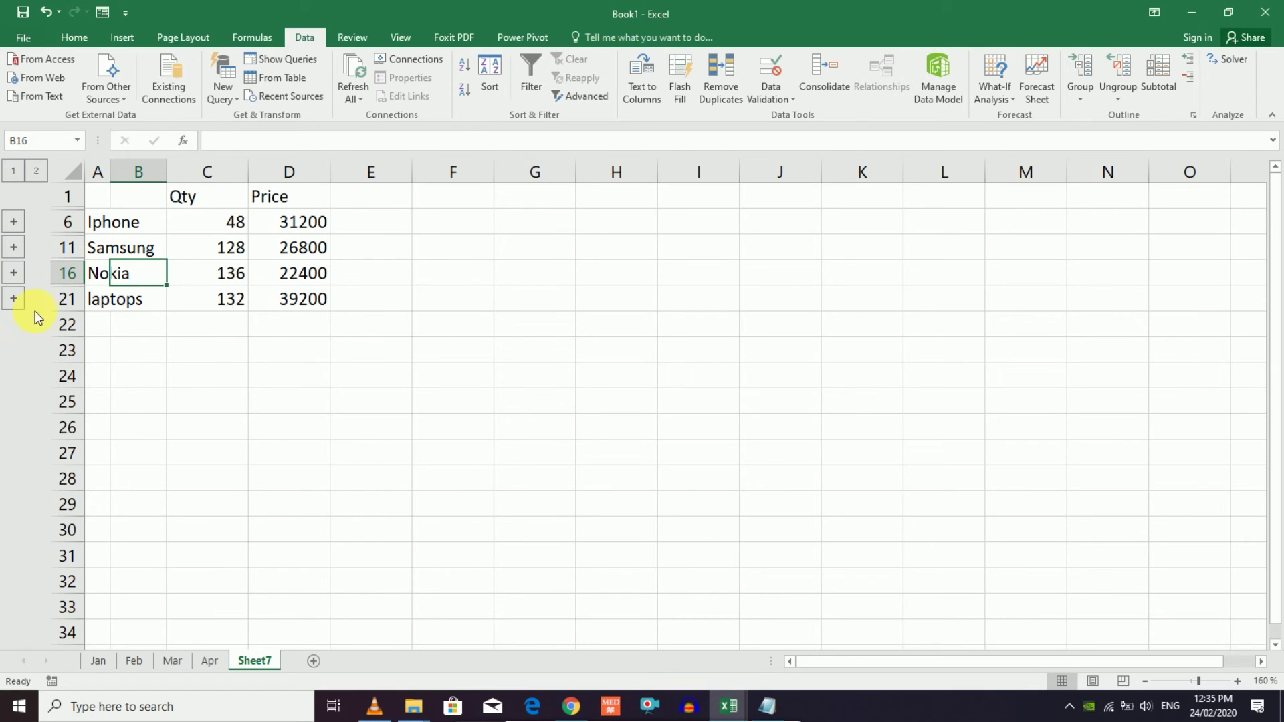
left_click(13, 222)
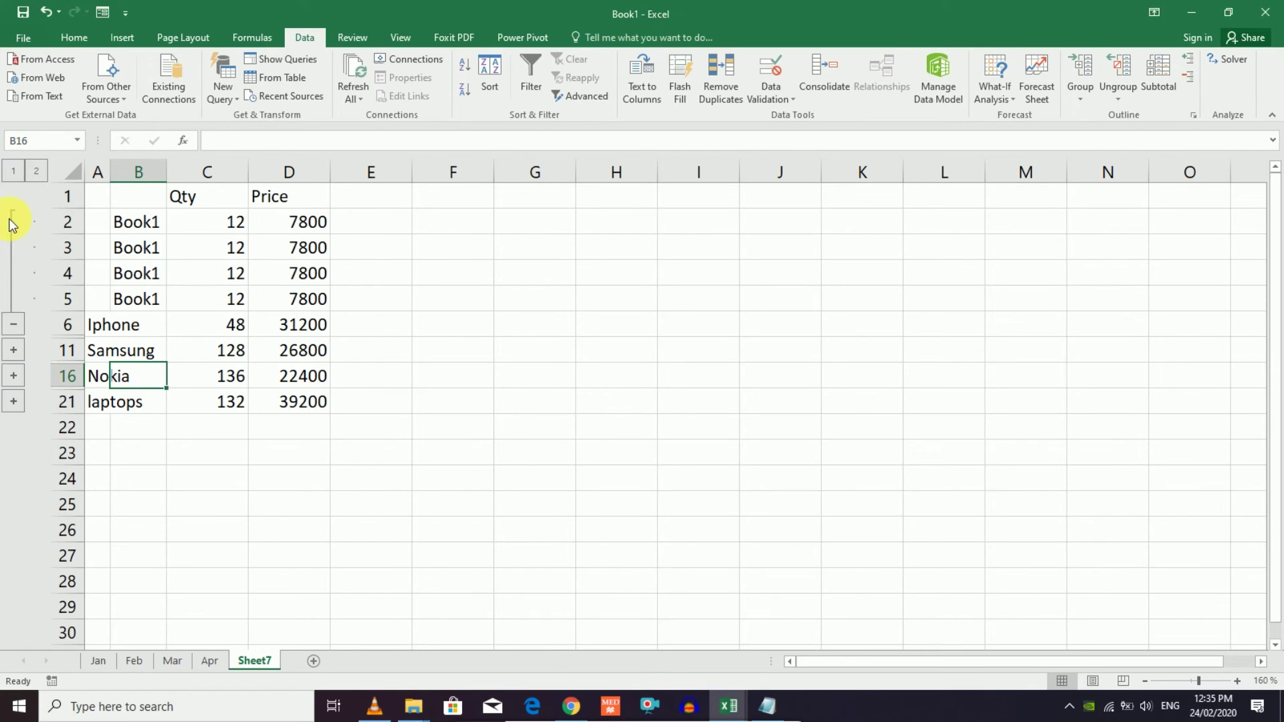
left_click(223, 224)
left_click(225, 250)
left_click(227, 273)
left_click(227, 301)
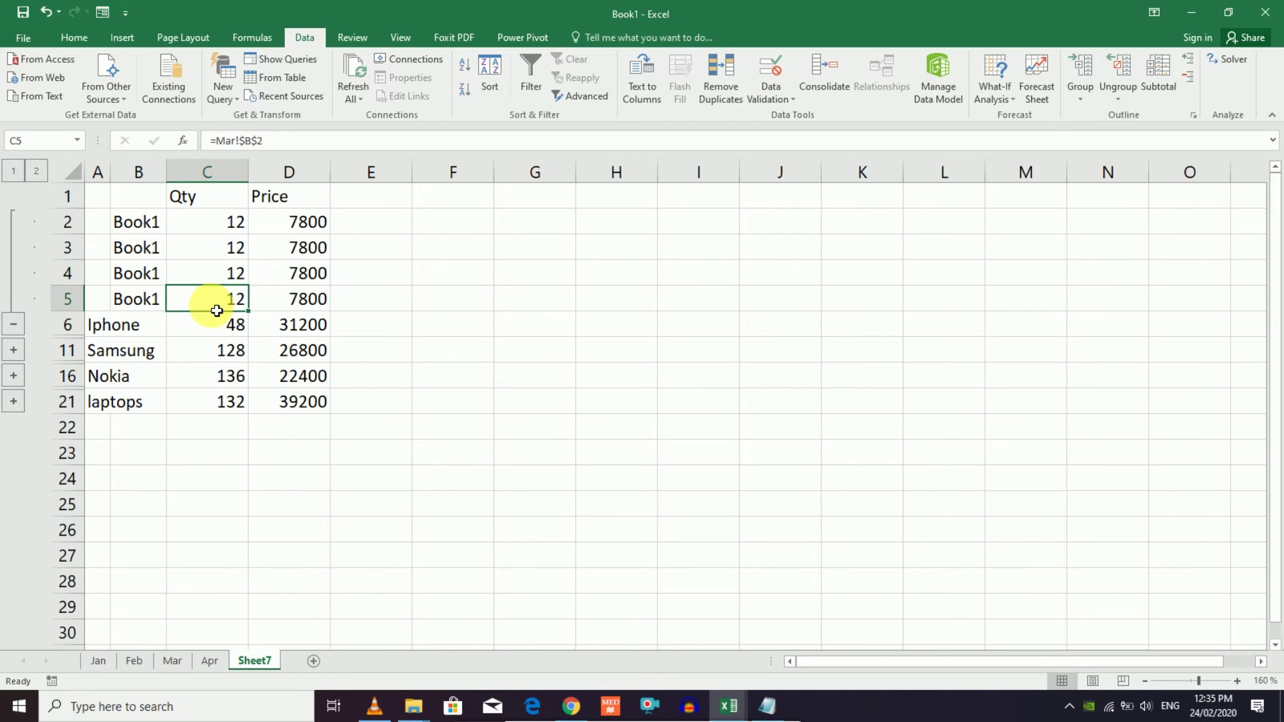
left_click(12, 325)
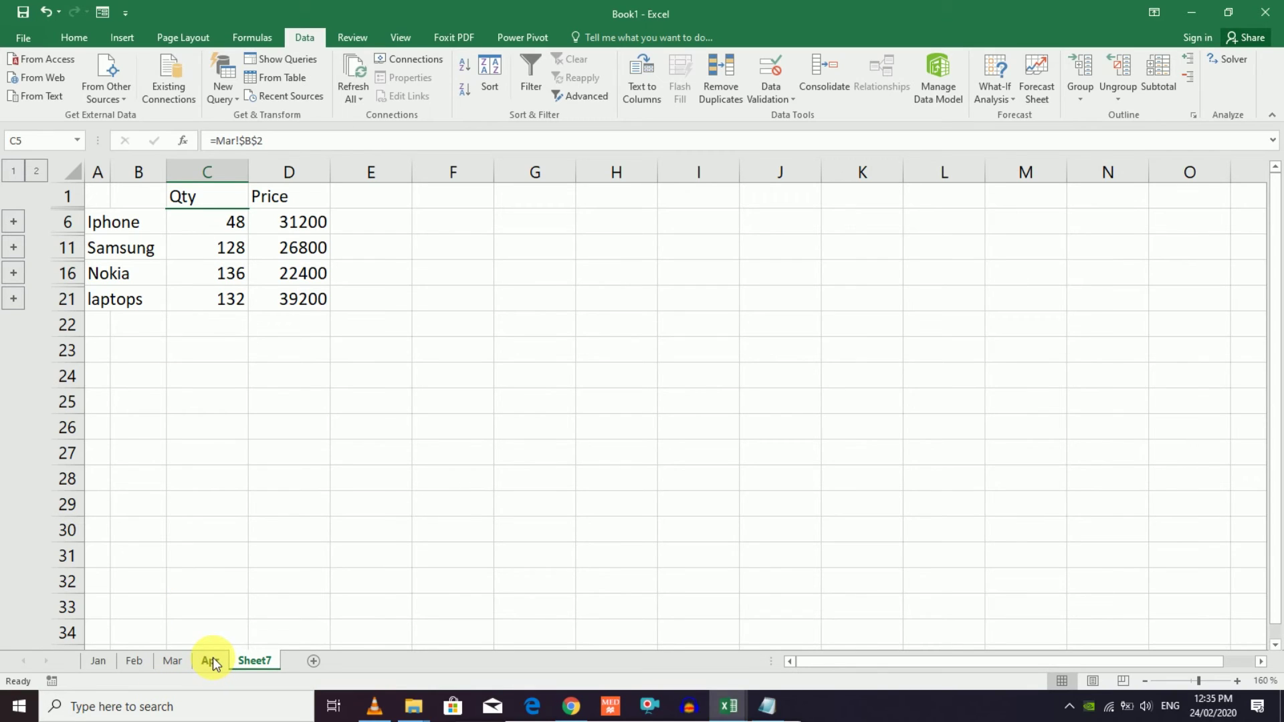
left_click(11, 271)
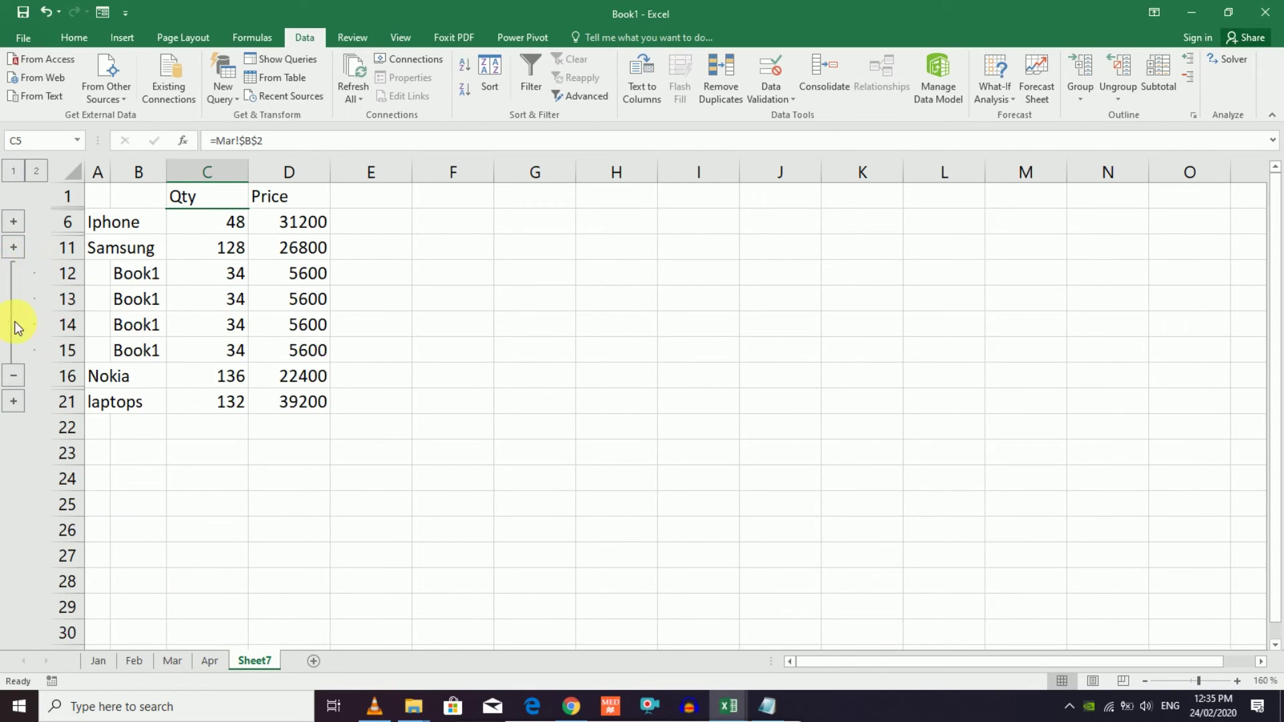
left_click(19, 376)
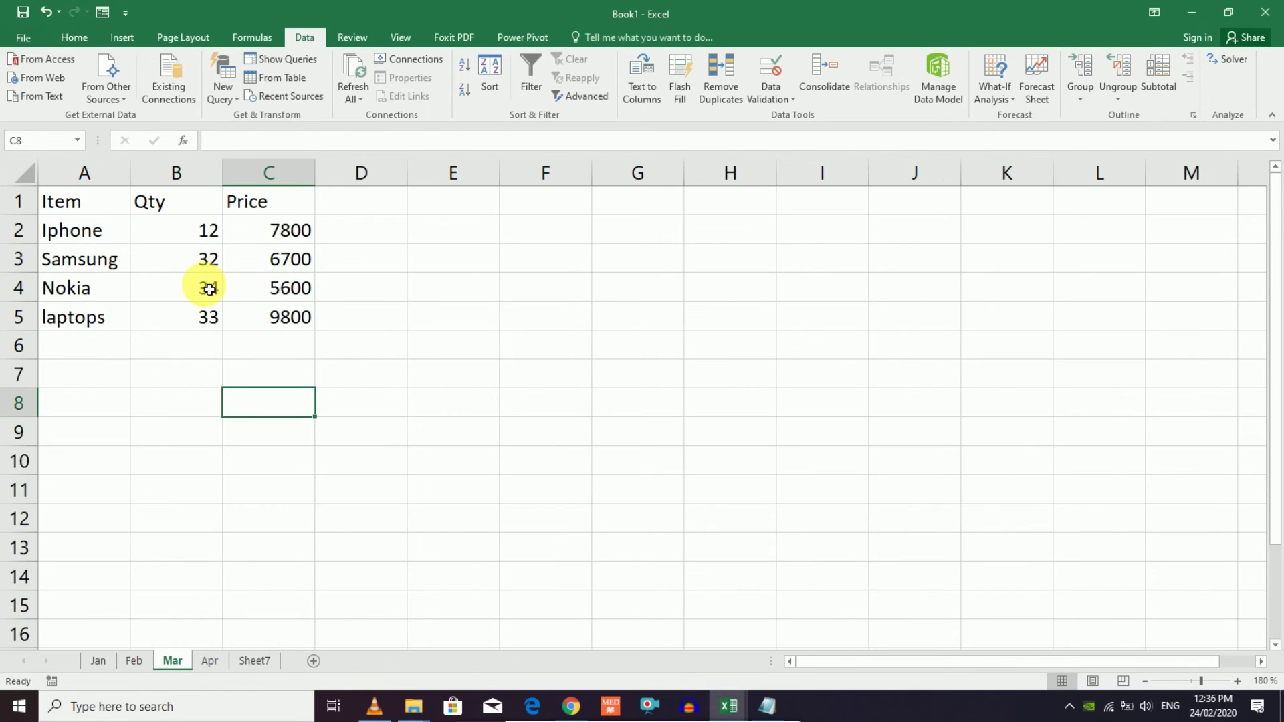
- Change the Iphone quantity on the Mar sheet to 100
left_click(210, 238)
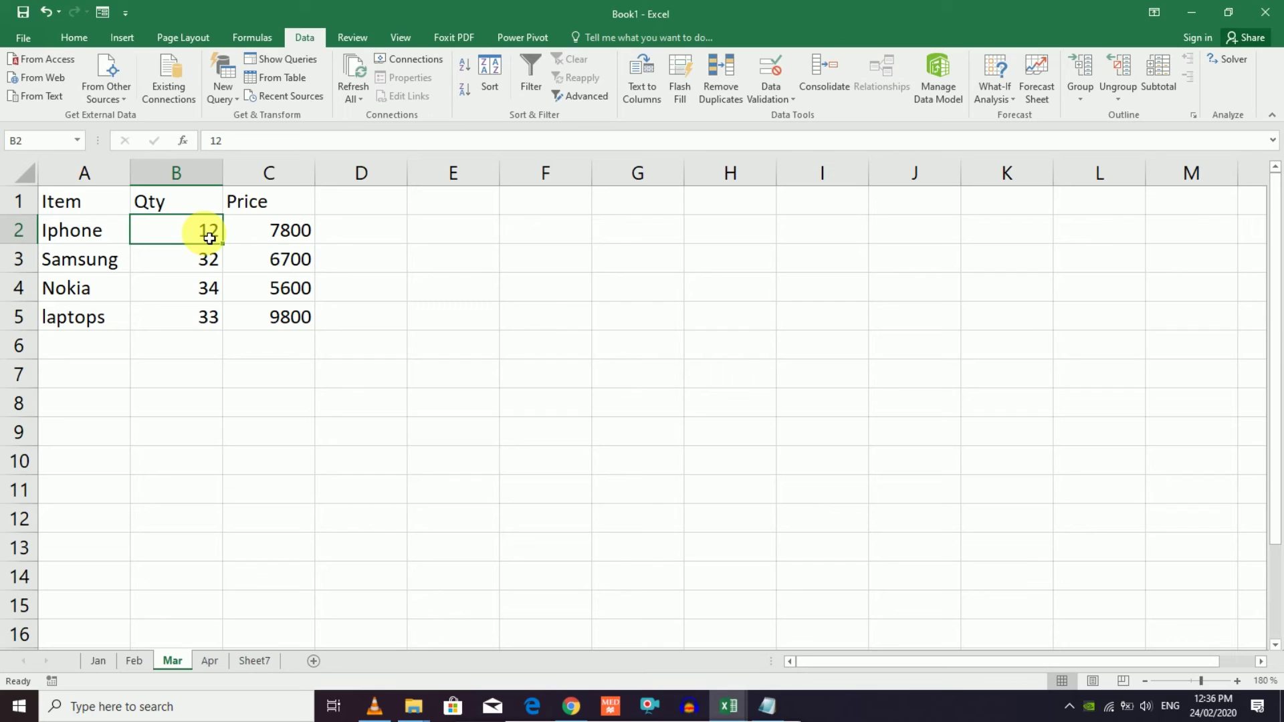
type("100")
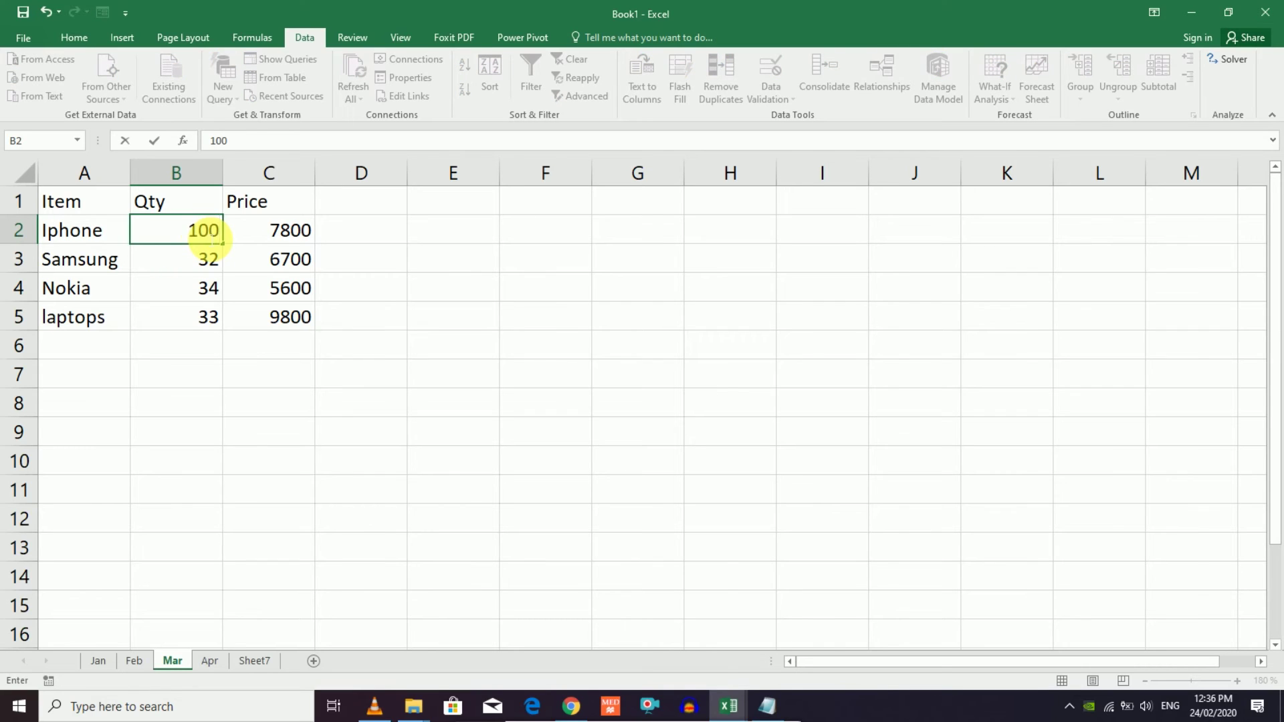
key("Return")
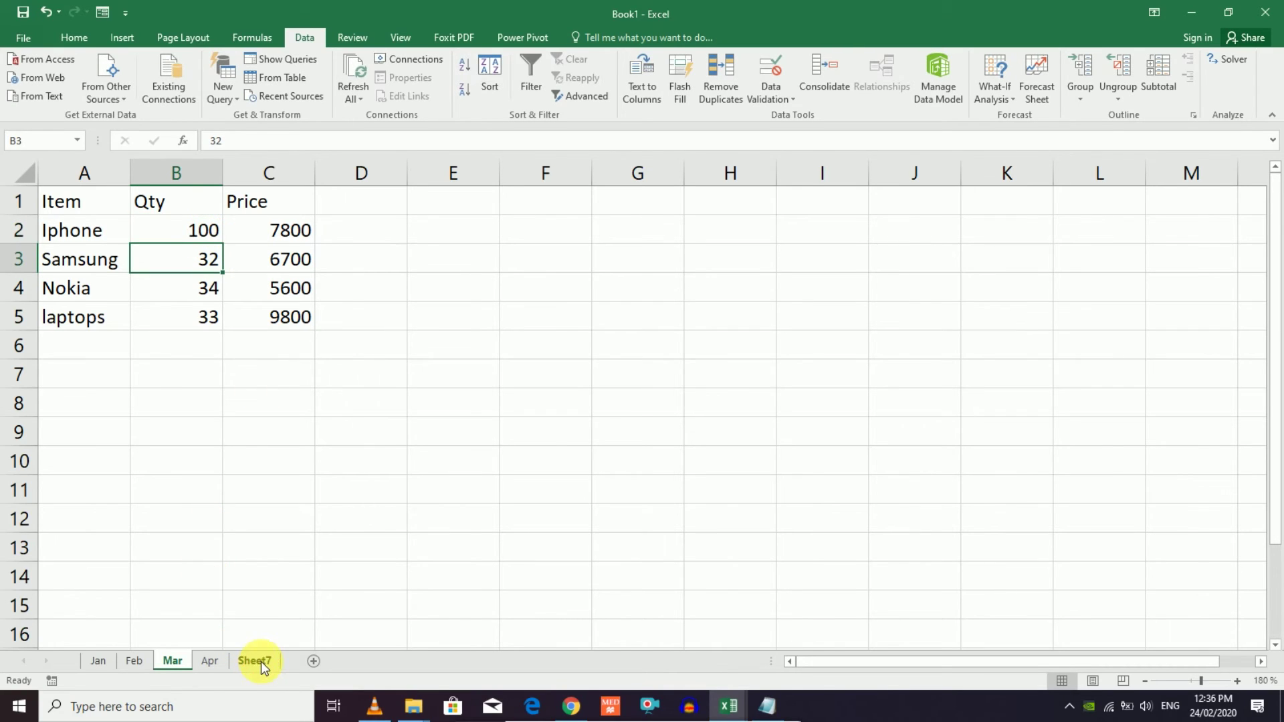
- Verify Sheet7's Iphone total rose to 136 via its linked details, then reopen Consolidate
left_click(261, 664)
left_click(238, 228)
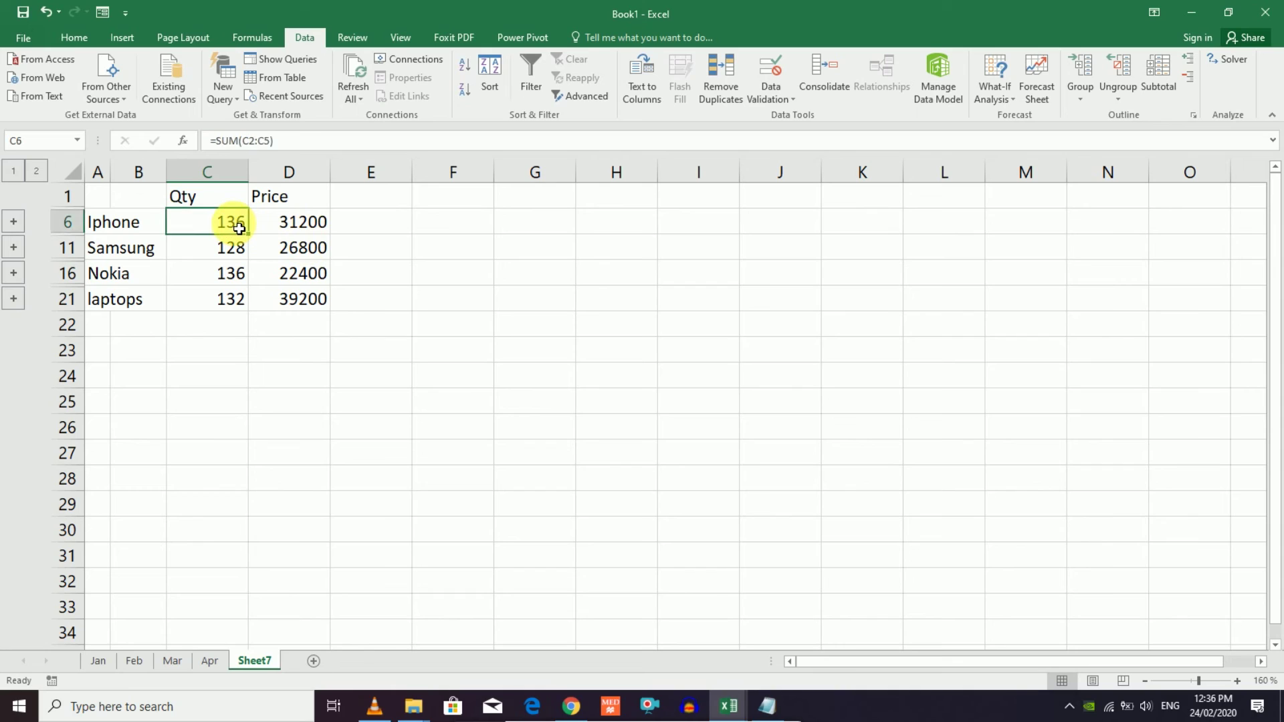
left_click(13, 221)
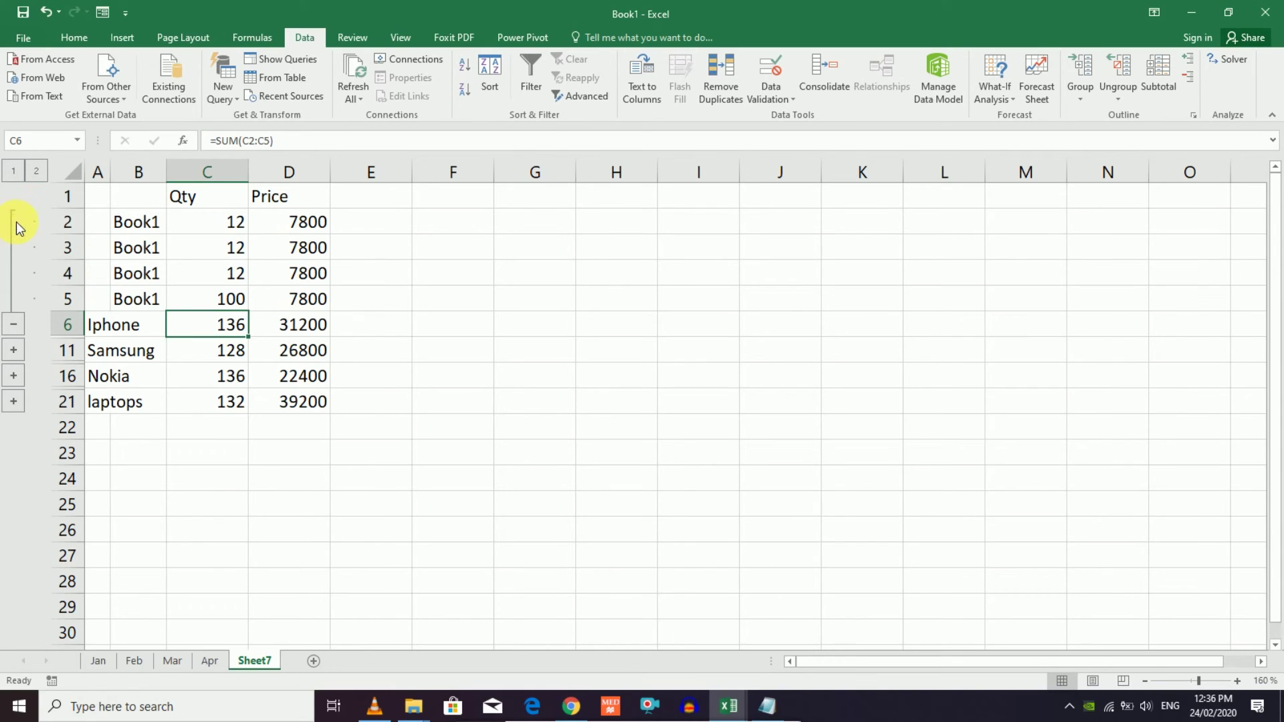
left_click(200, 273)
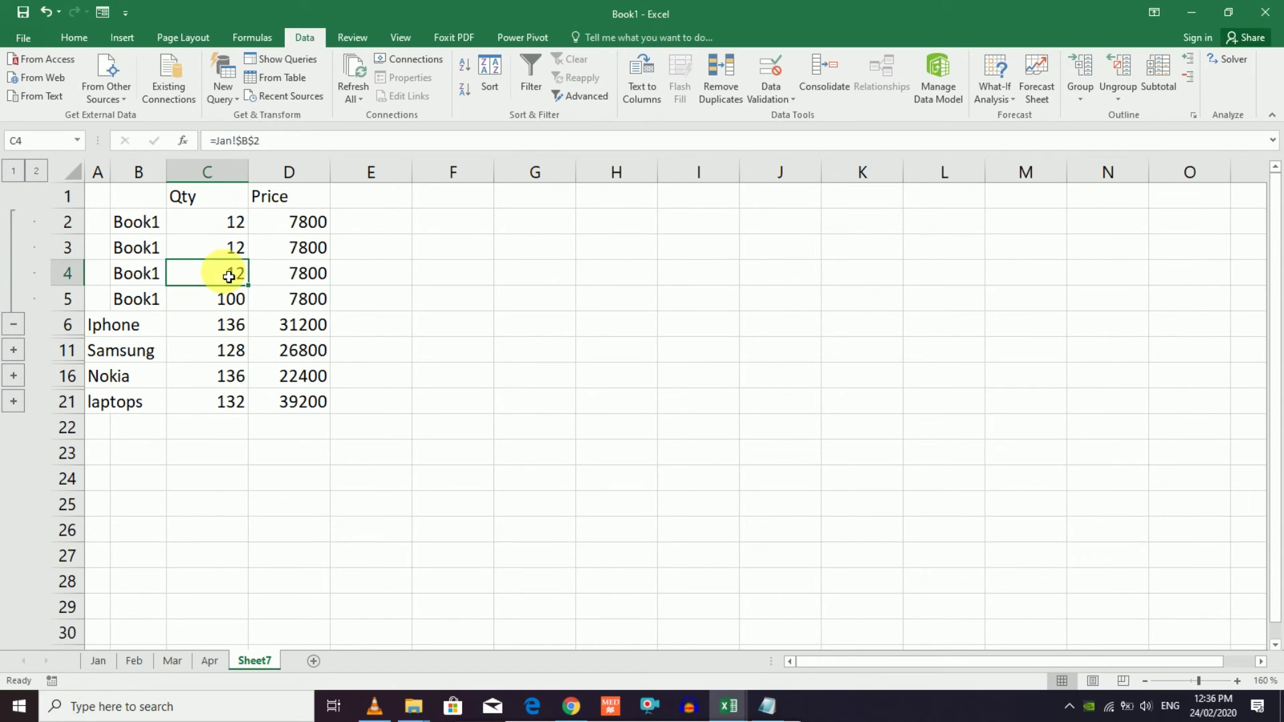
left_click(229, 299)
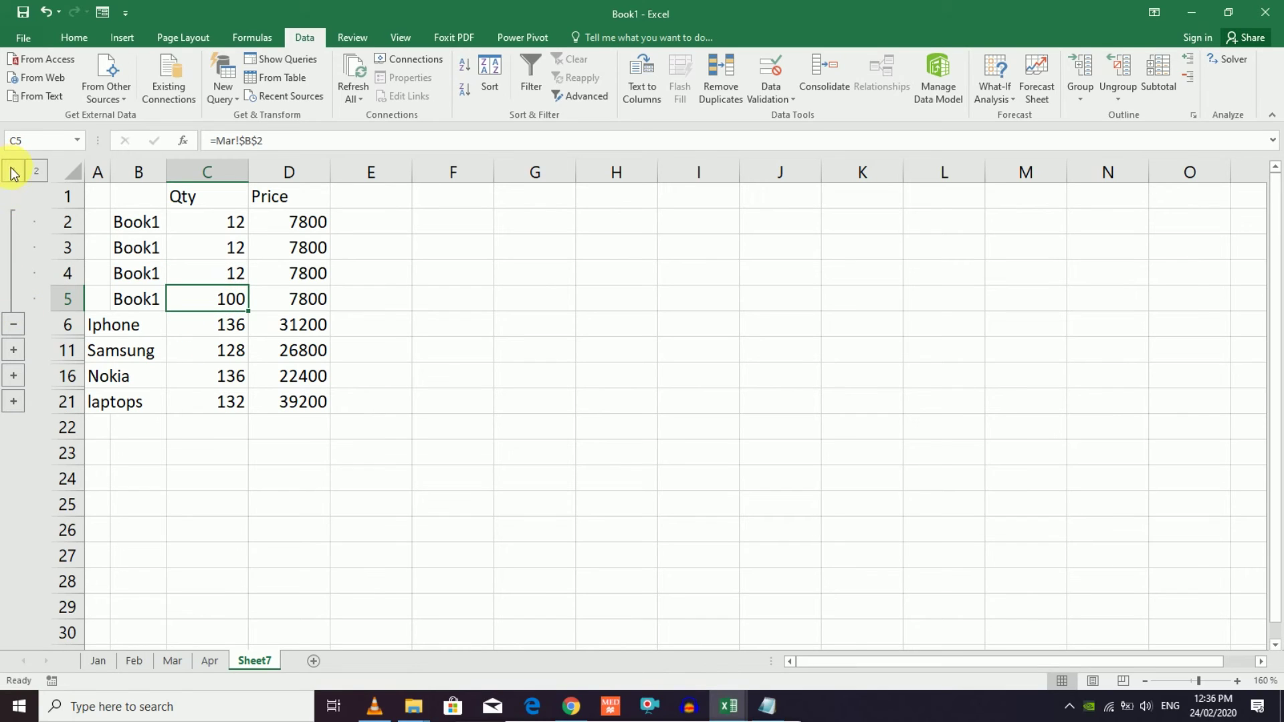
left_click(13, 324)
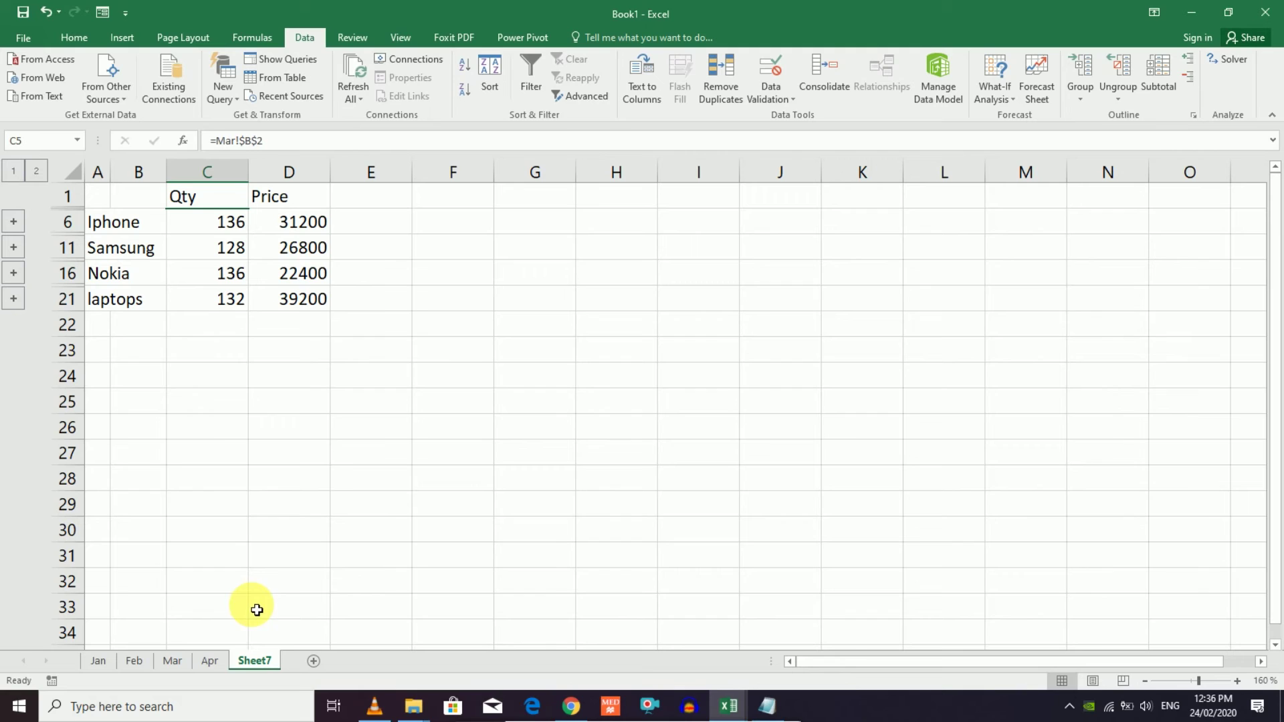
left_click(828, 91)
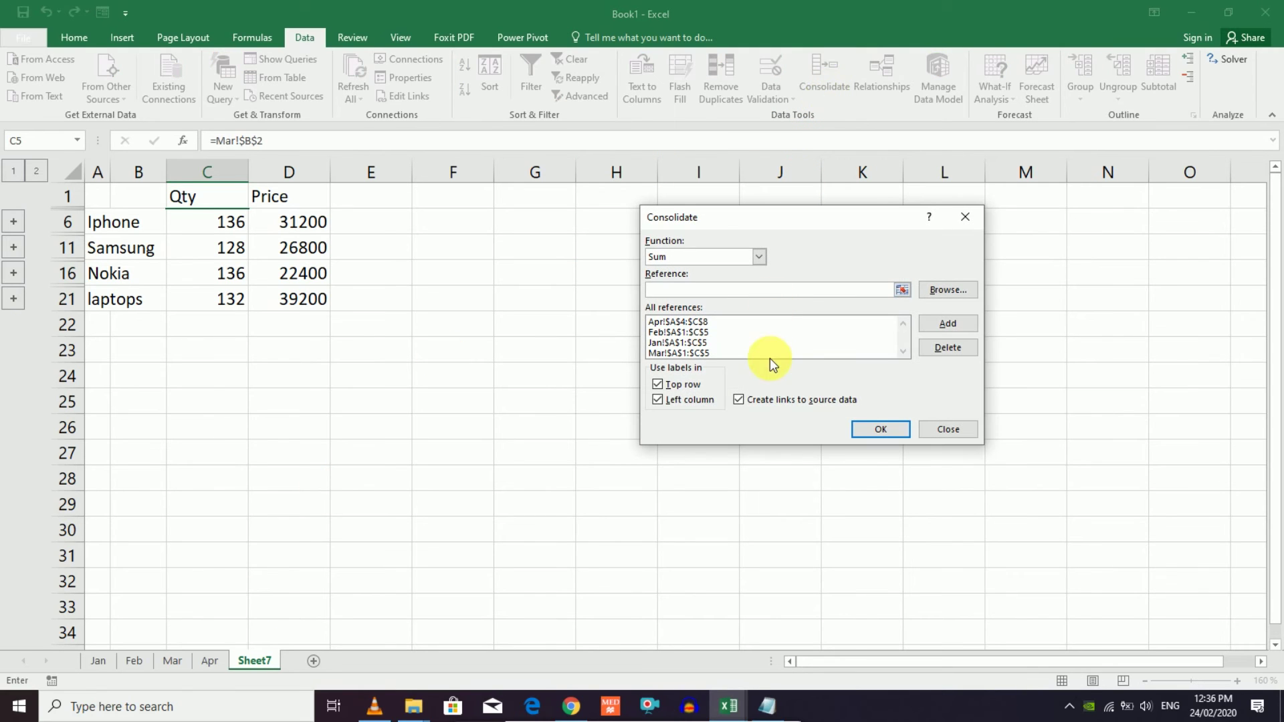
- Close Consolidate and set the Jan laptops quantity in B5 to 1000
left_click(948, 432)
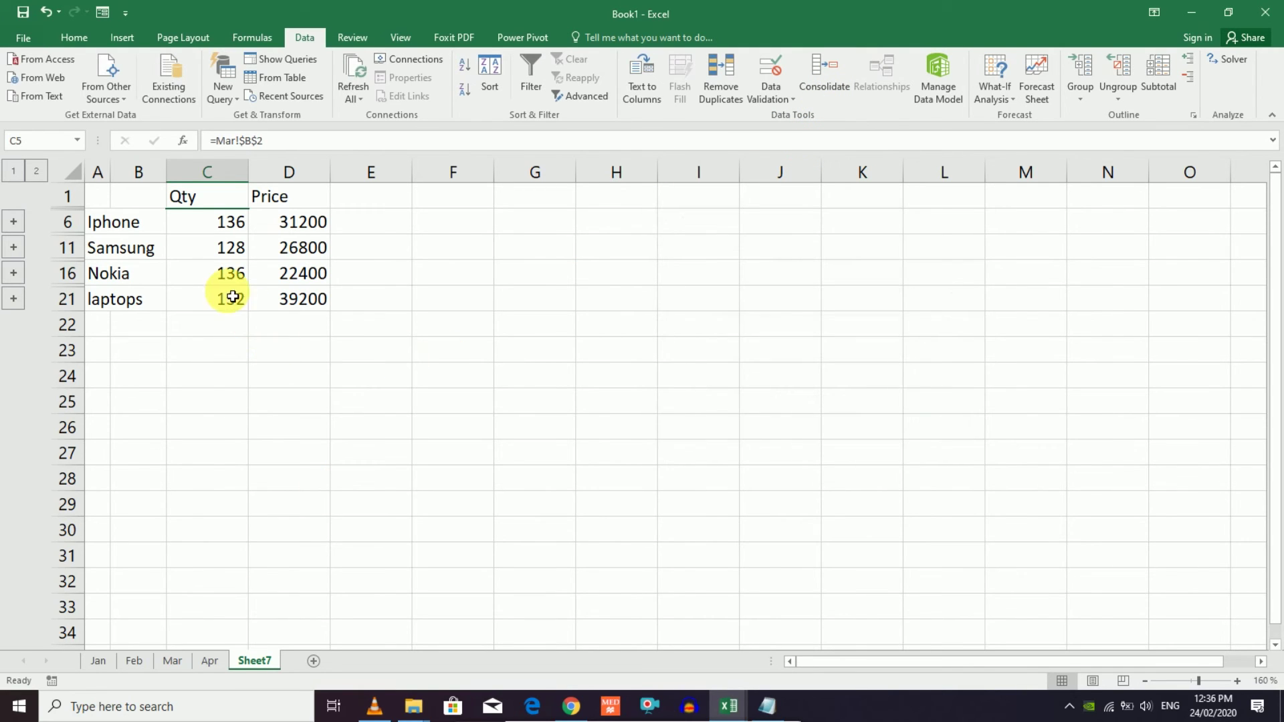
mouse_move(126, 200)
left_mouse_down()
mouse_move(212, 289)
mouse_move(301, 301)
left_mouse_up()
left_click(226, 426)
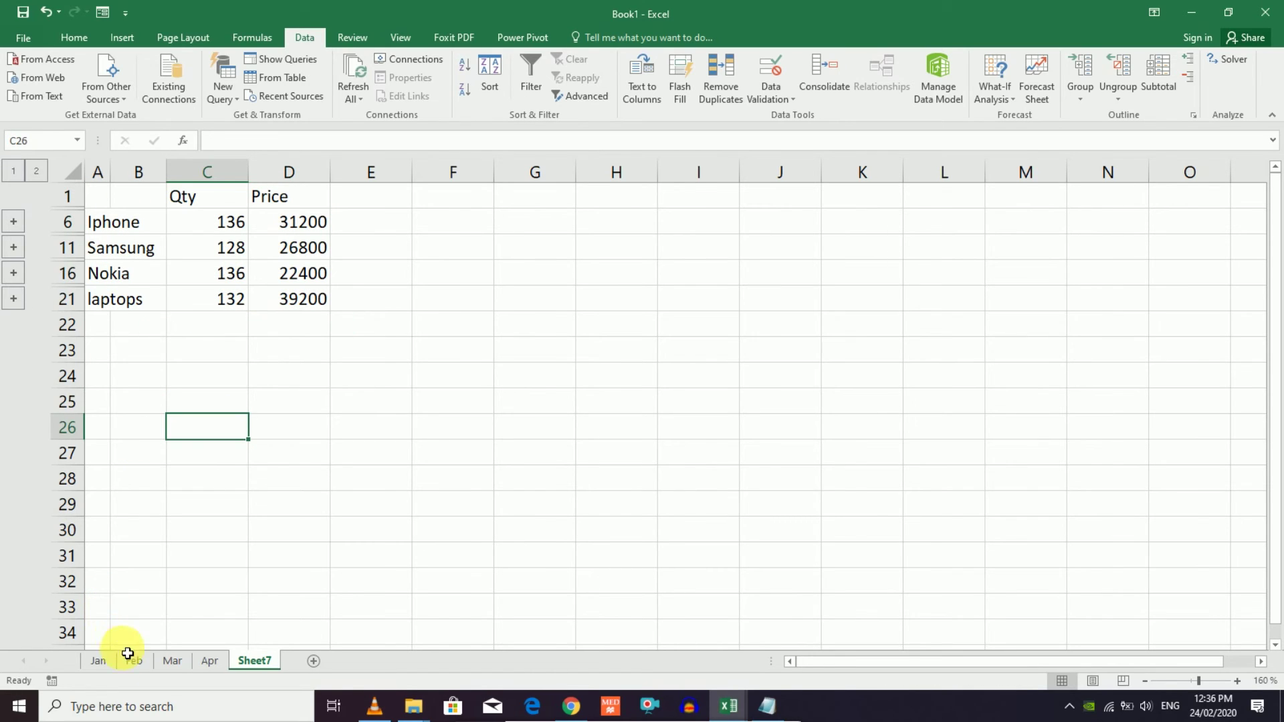
left_click(97, 661)
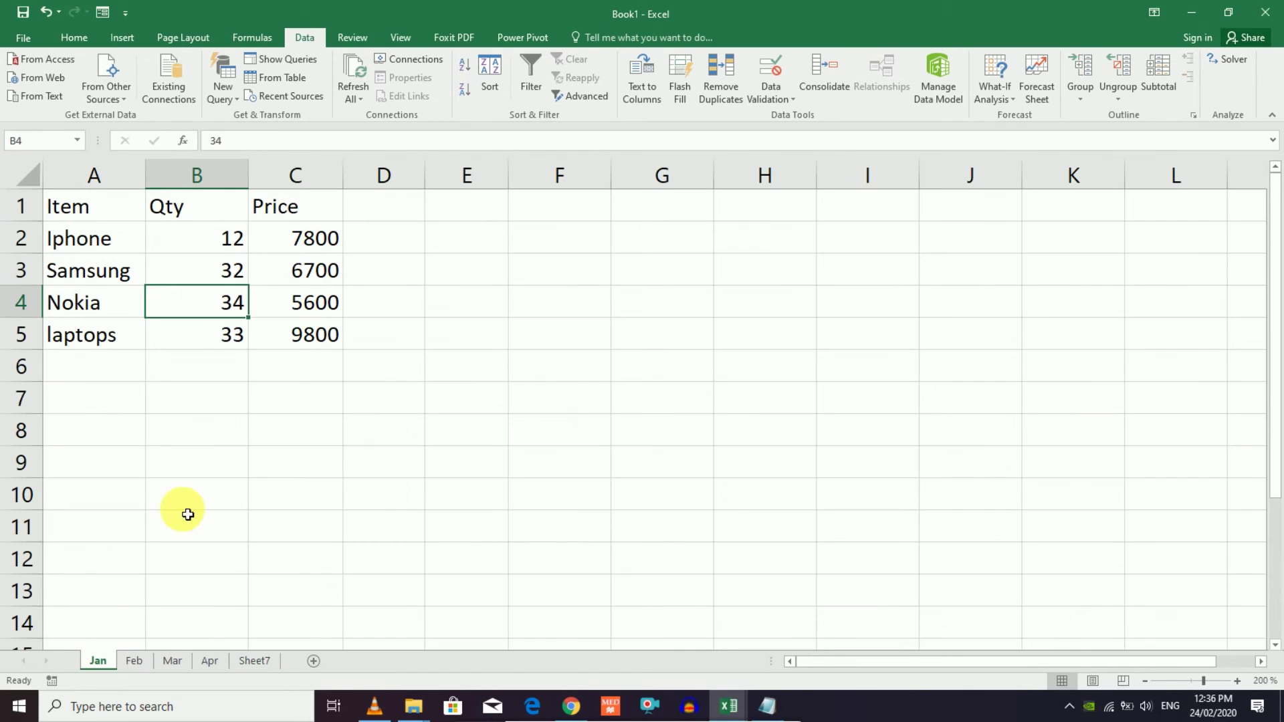
left_click(215, 341)
type("1000")
key("Return")
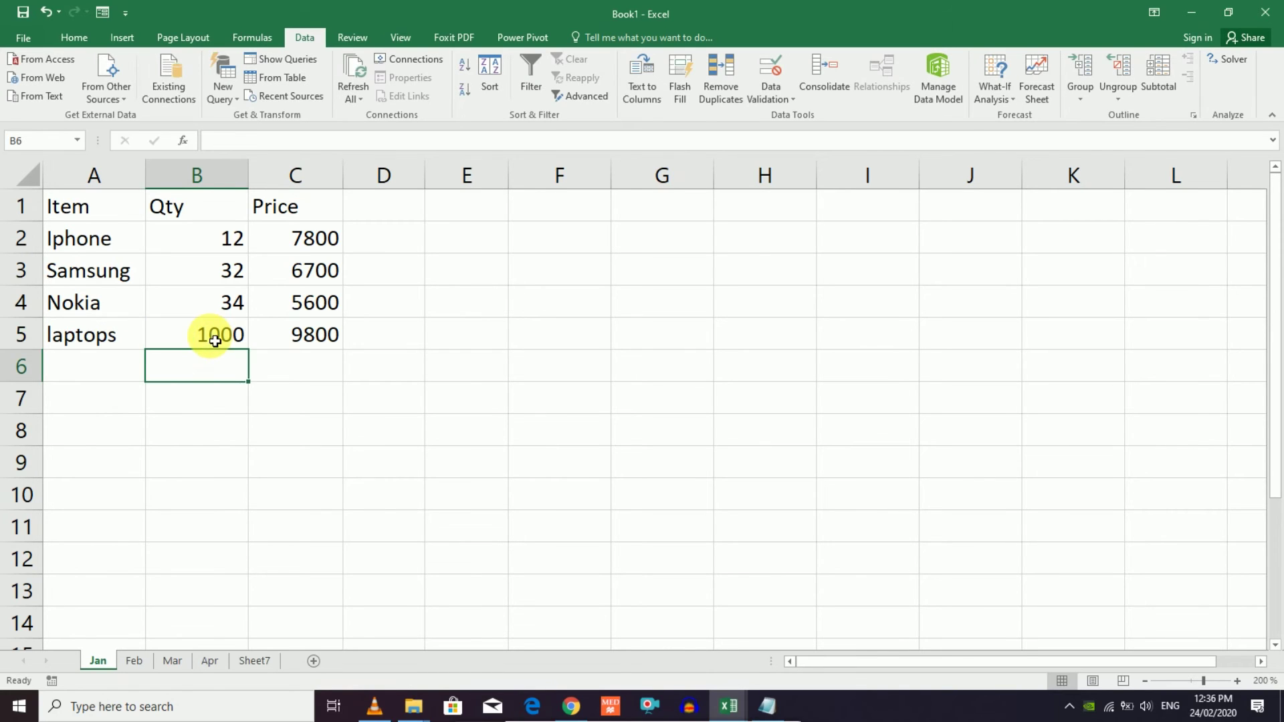
- Check the updated laptops total and the Samsung, Nokia and laptops price totals on Sheet7
left_click(267, 648)
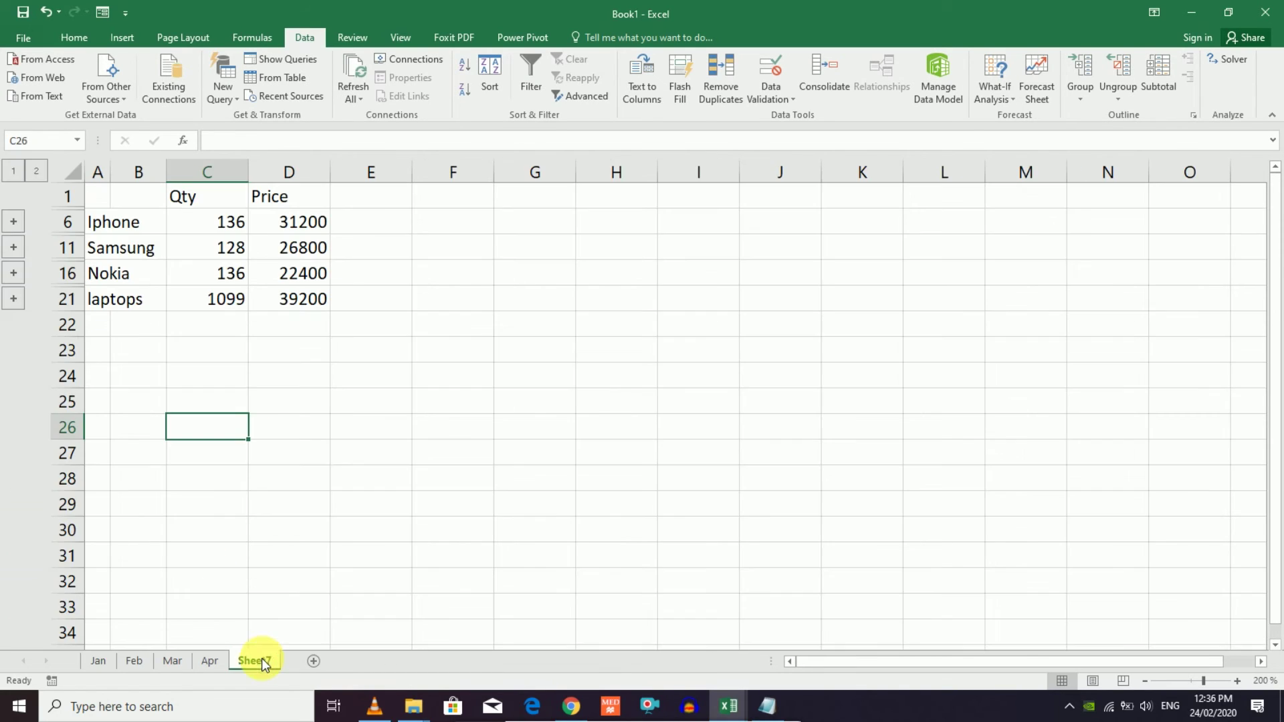
left_click(238, 302)
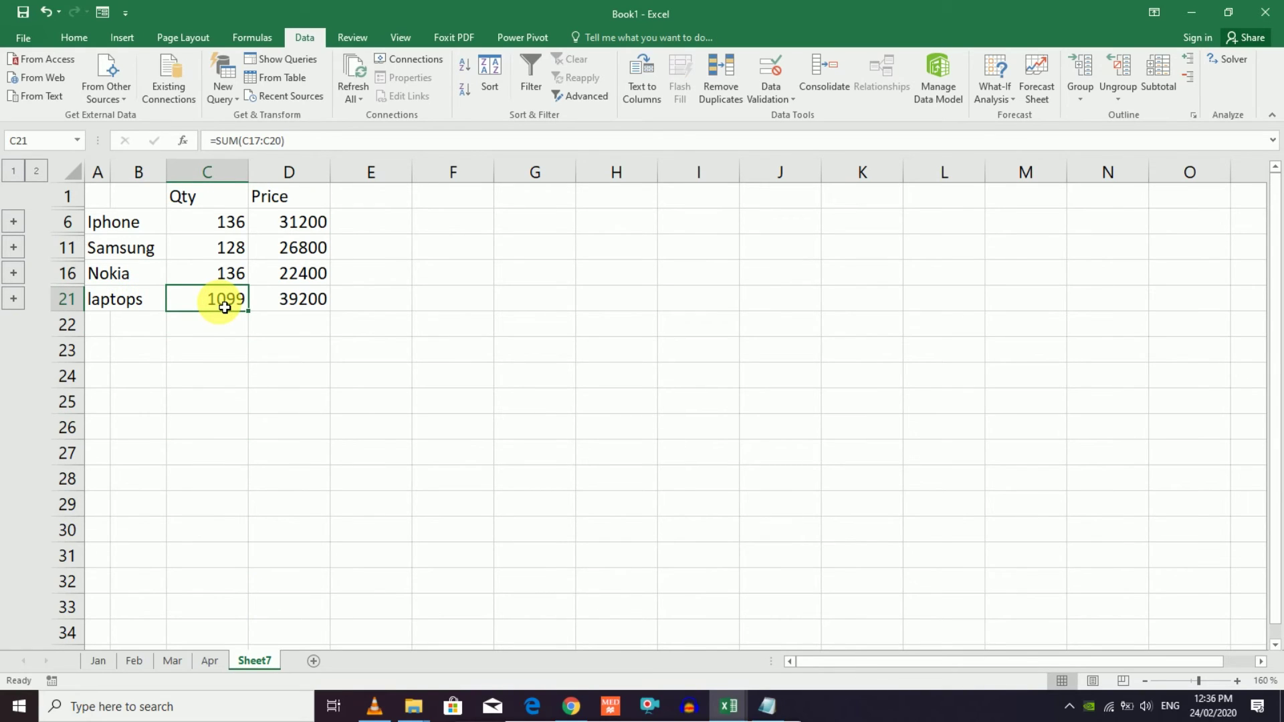
left_click(295, 299)
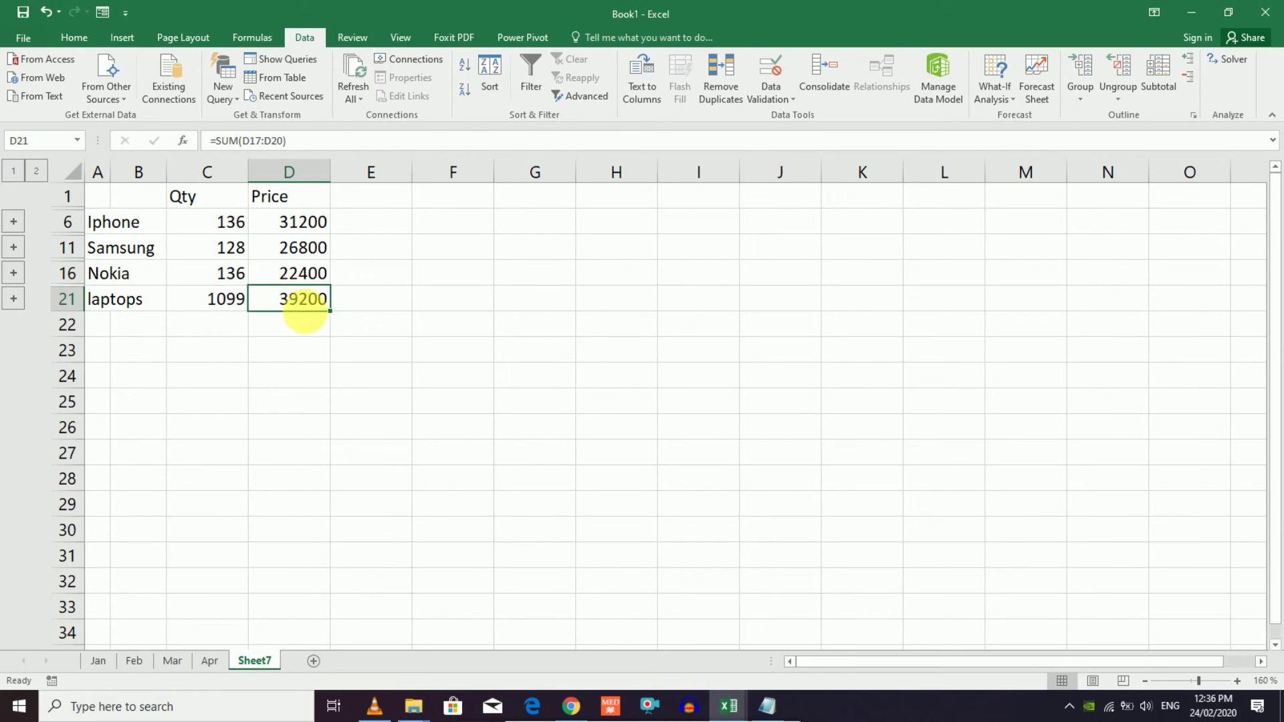
left_click(284, 244)
left_click(312, 280)
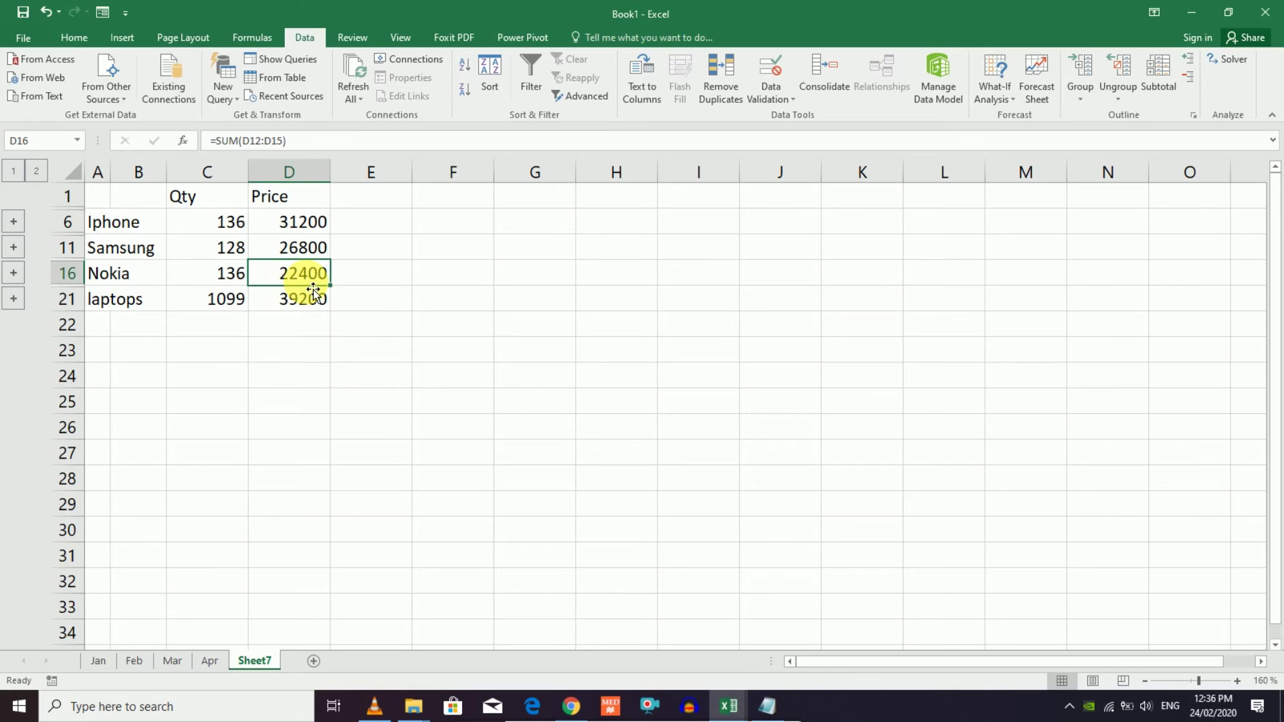
left_click(309, 305)
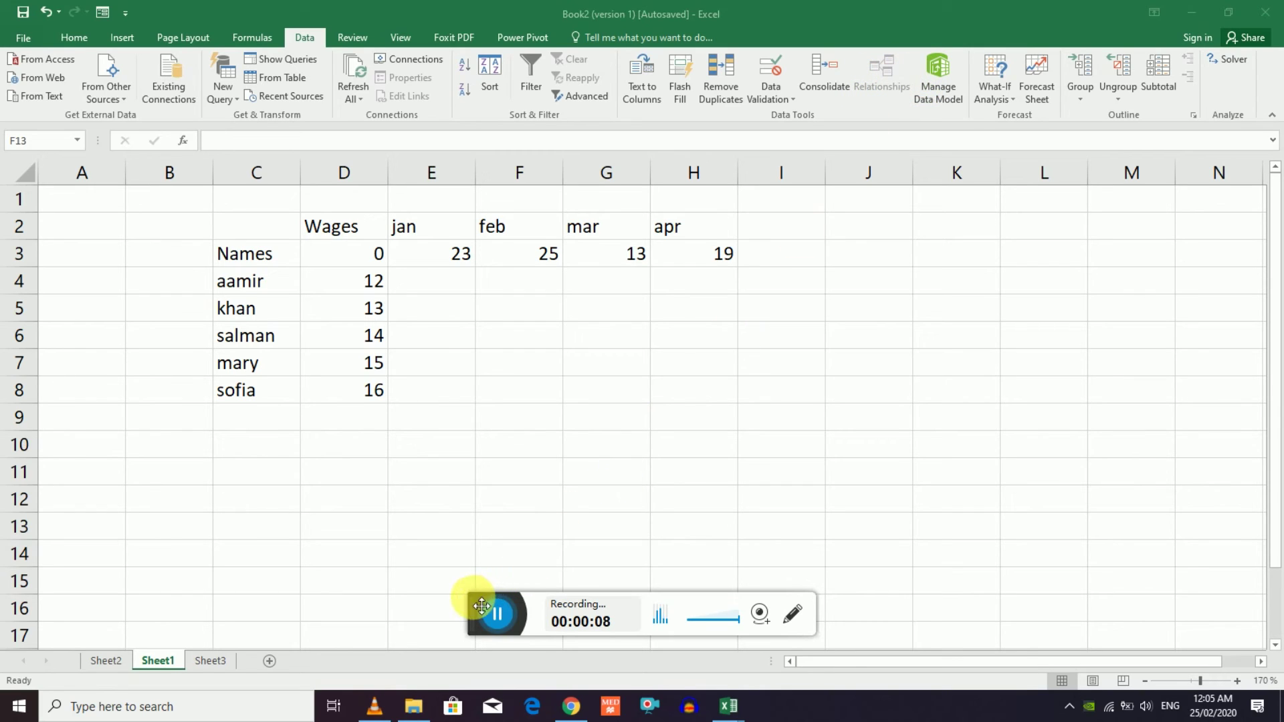
- Bring Book2 forward, glance at What-If Analysis, then go to the Sheet3 investment table
left_click(789, 6)
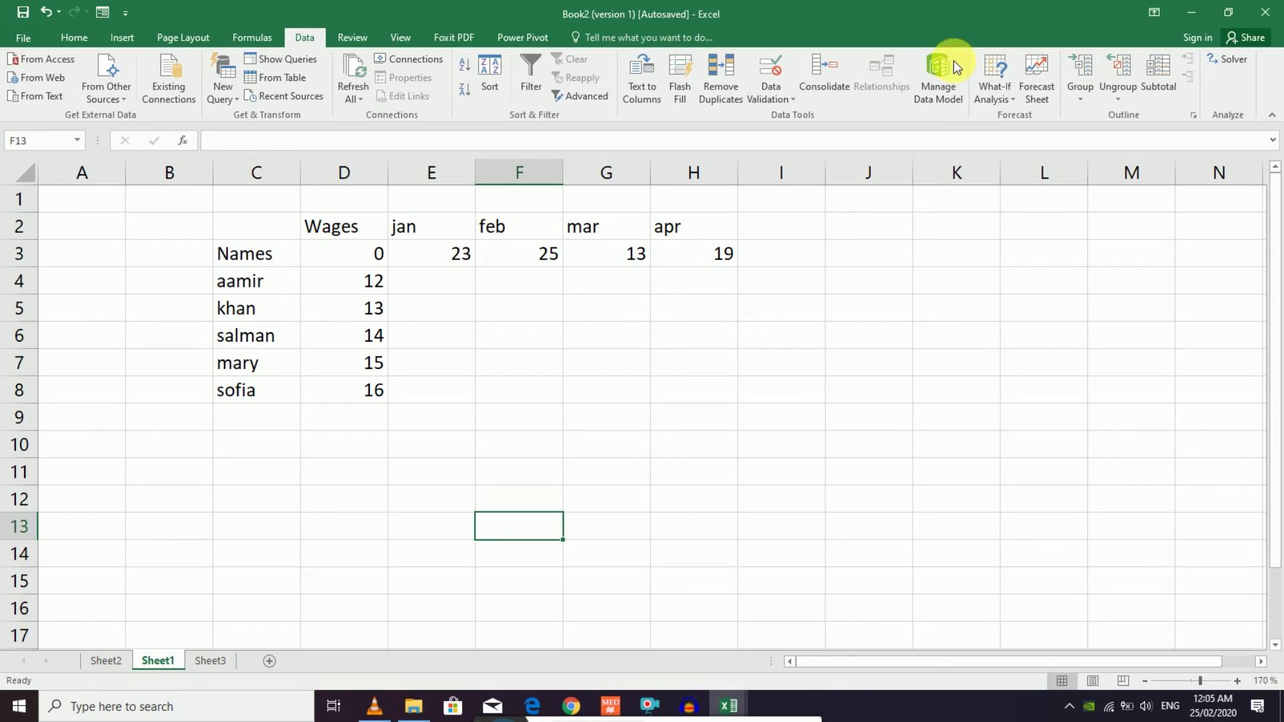
left_click(1014, 103)
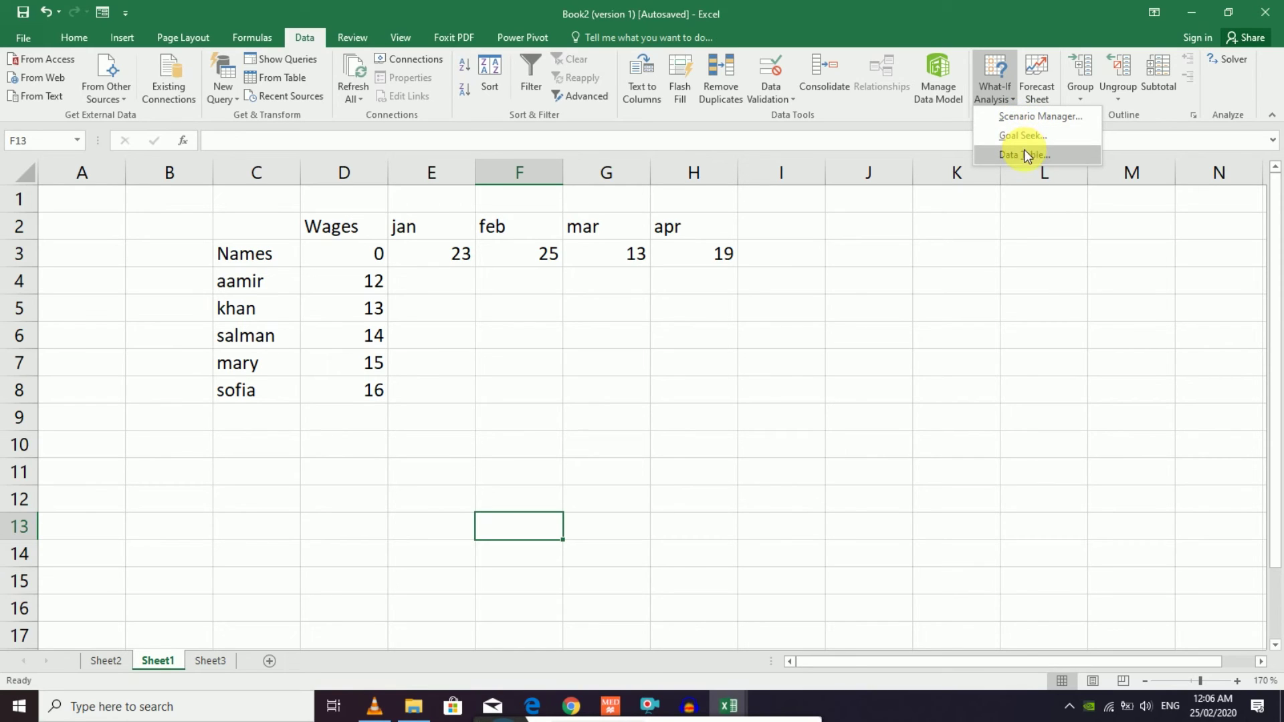
left_click(213, 662)
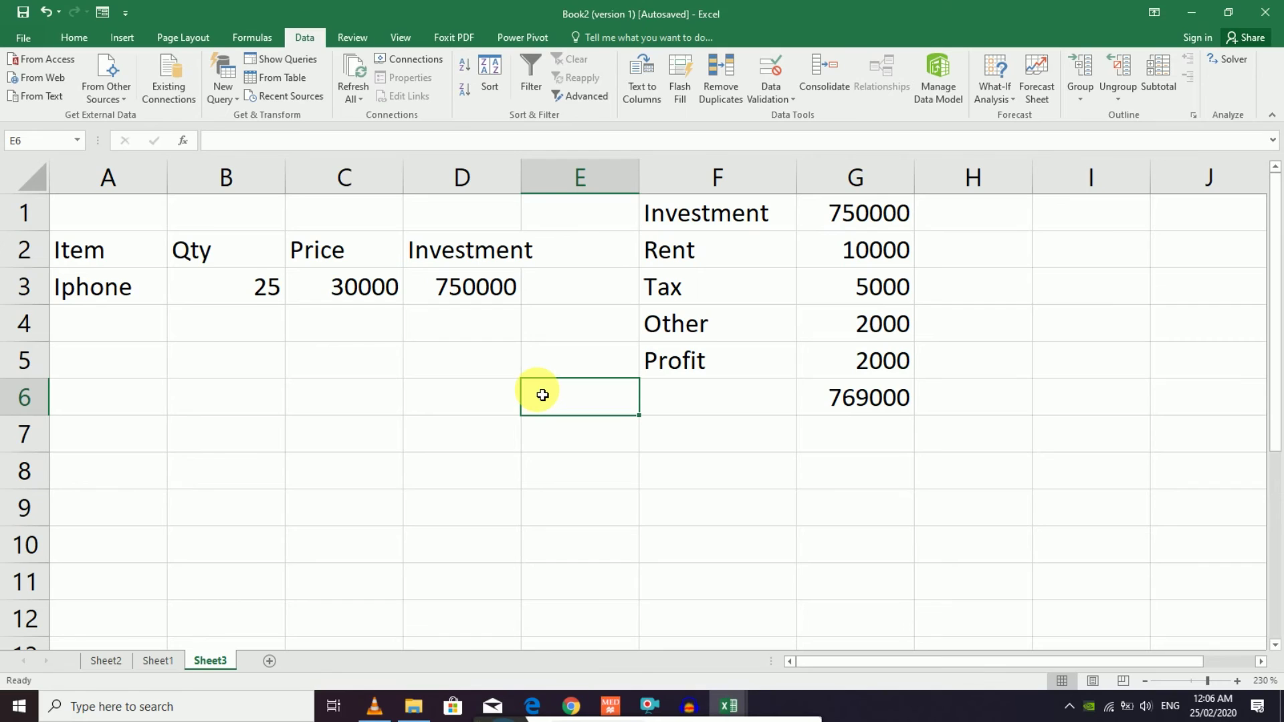
- Autofit column D to the Investment heading and check the D3 formula
double_click(521, 182)
left_click(528, 341)
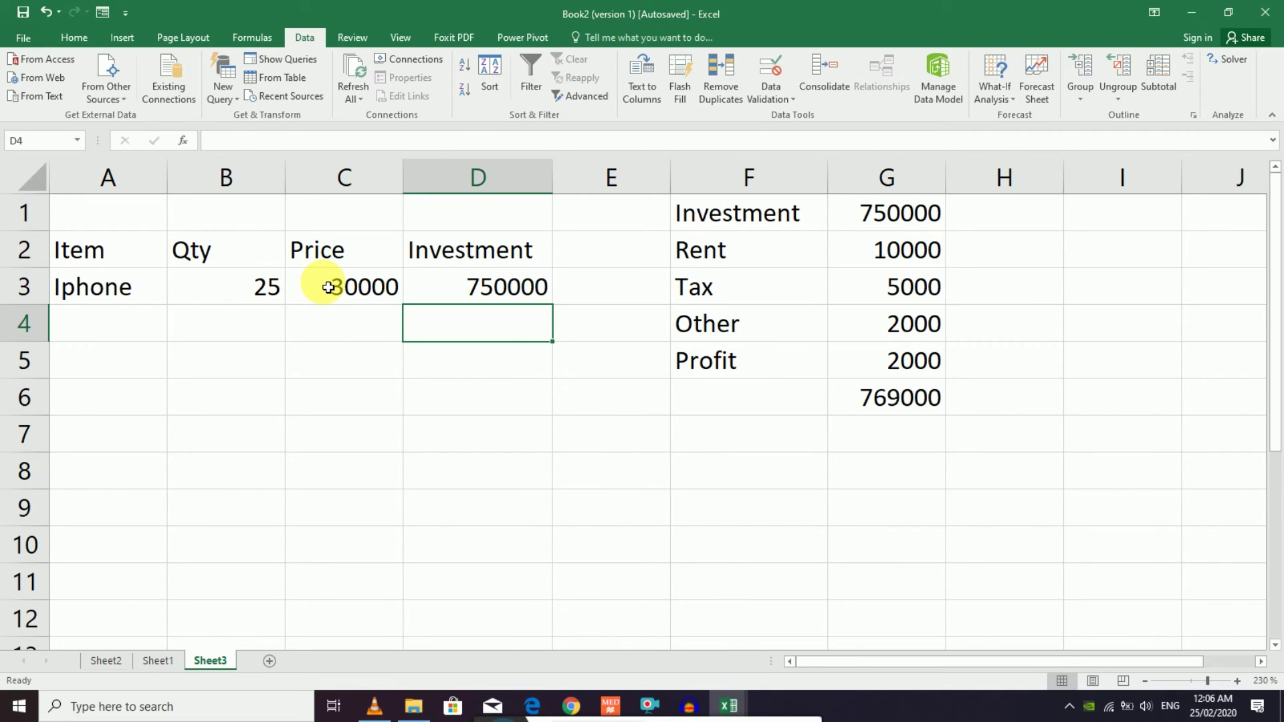
left_click(491, 287)
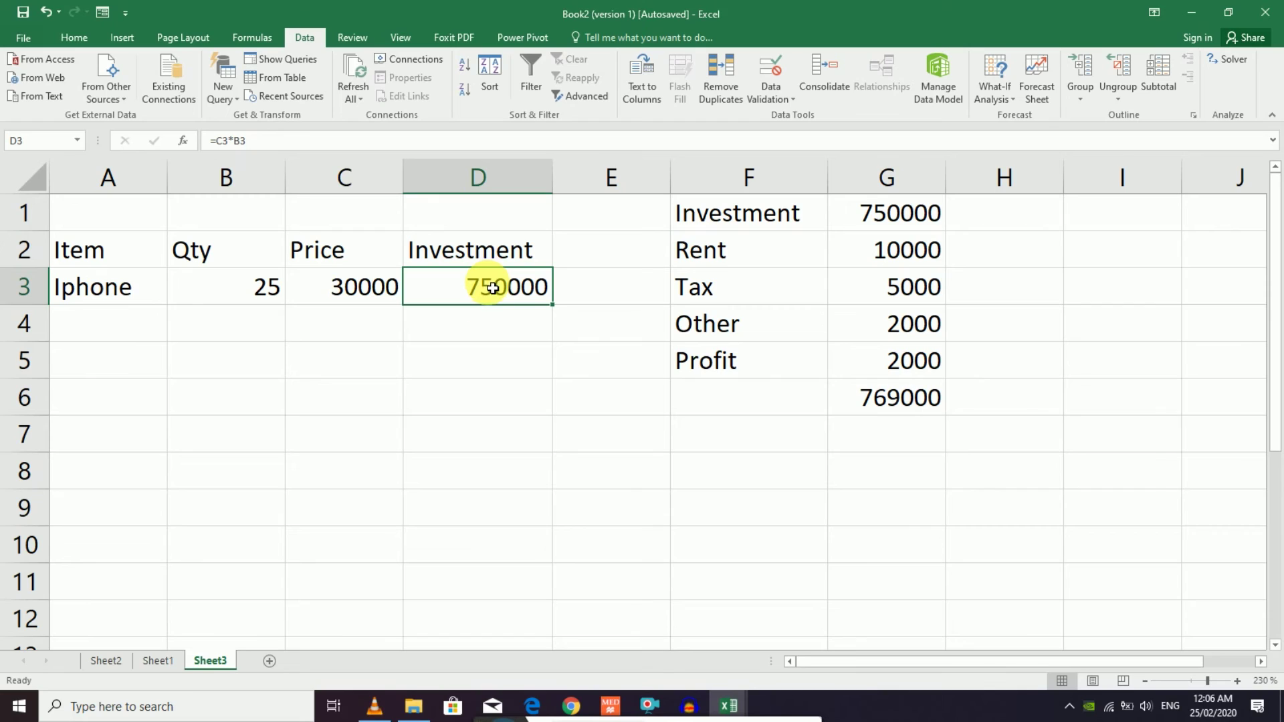
- Change the Profit value in G5 to 200000
left_click(869, 362)
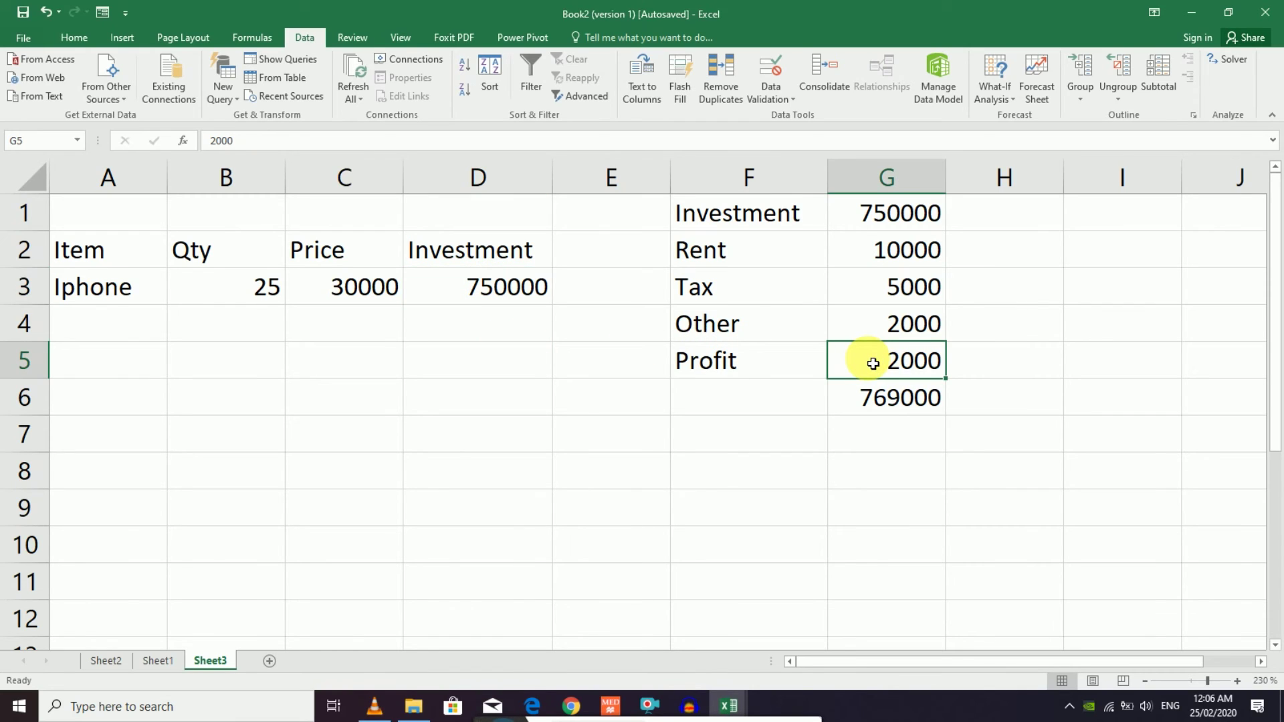
key("BackSpace")
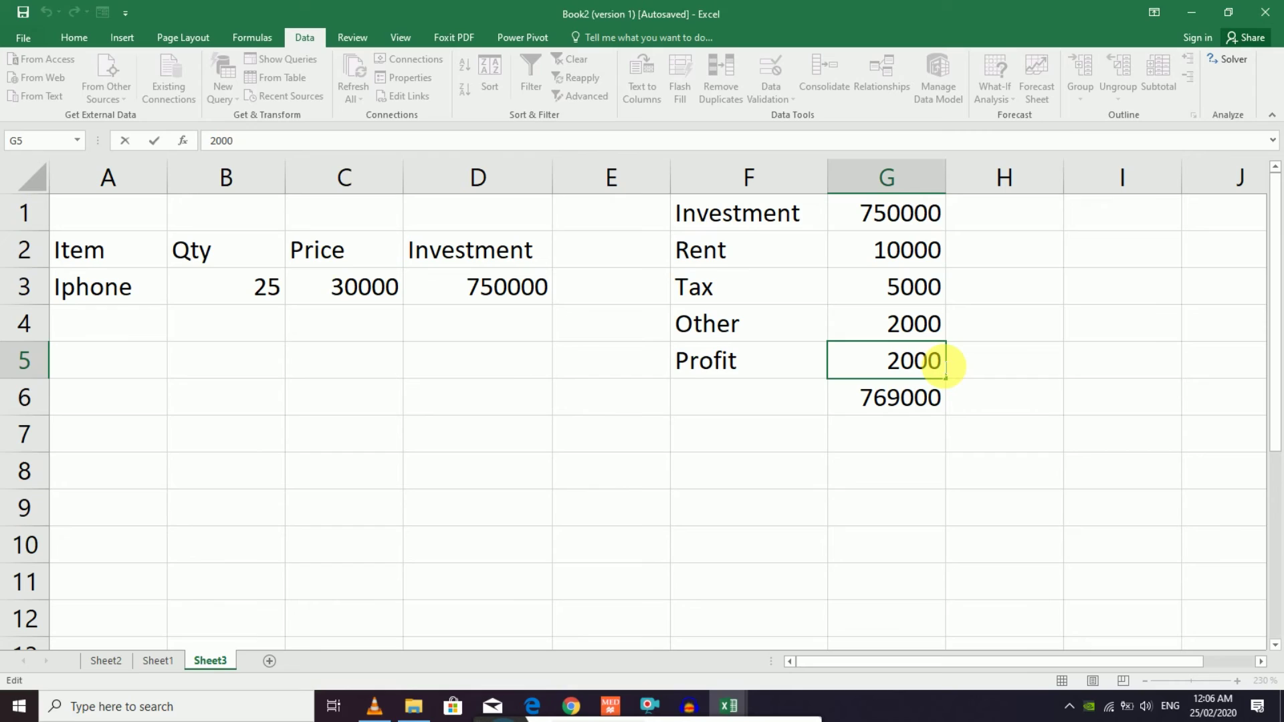
type("2")
key("BackSpace")
type("00")
left_click(922, 435)
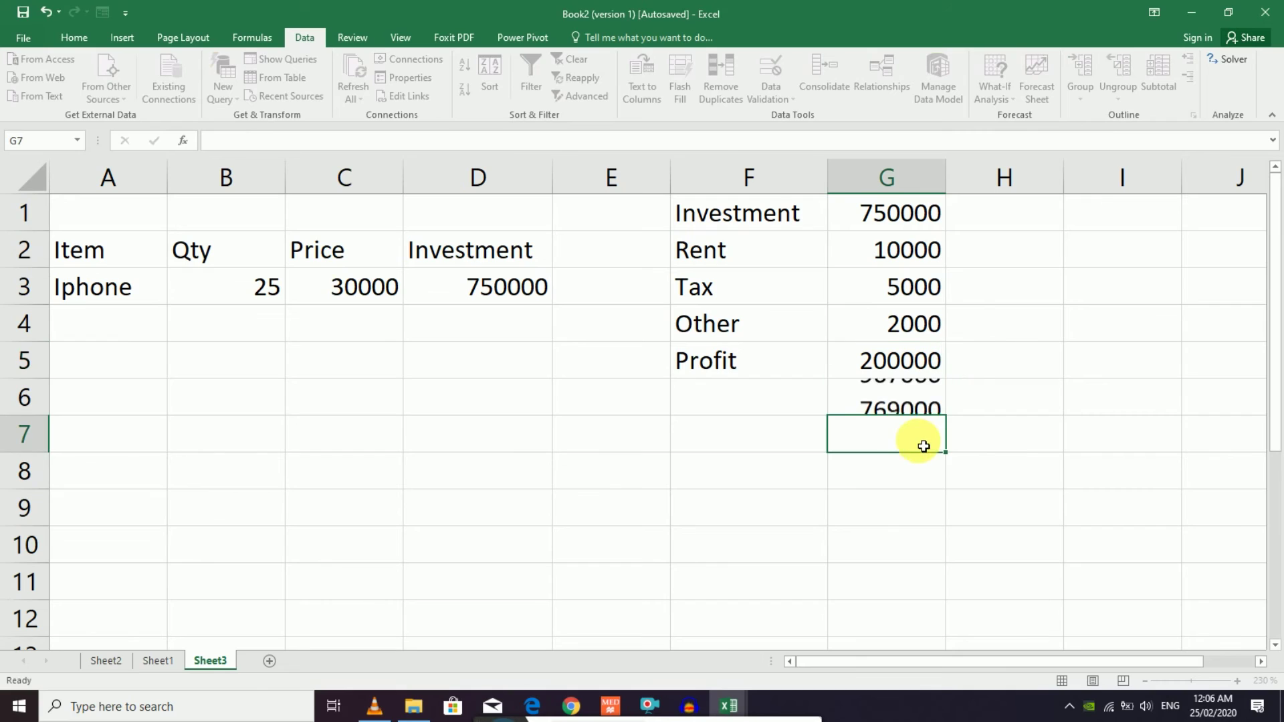
left_click(920, 369)
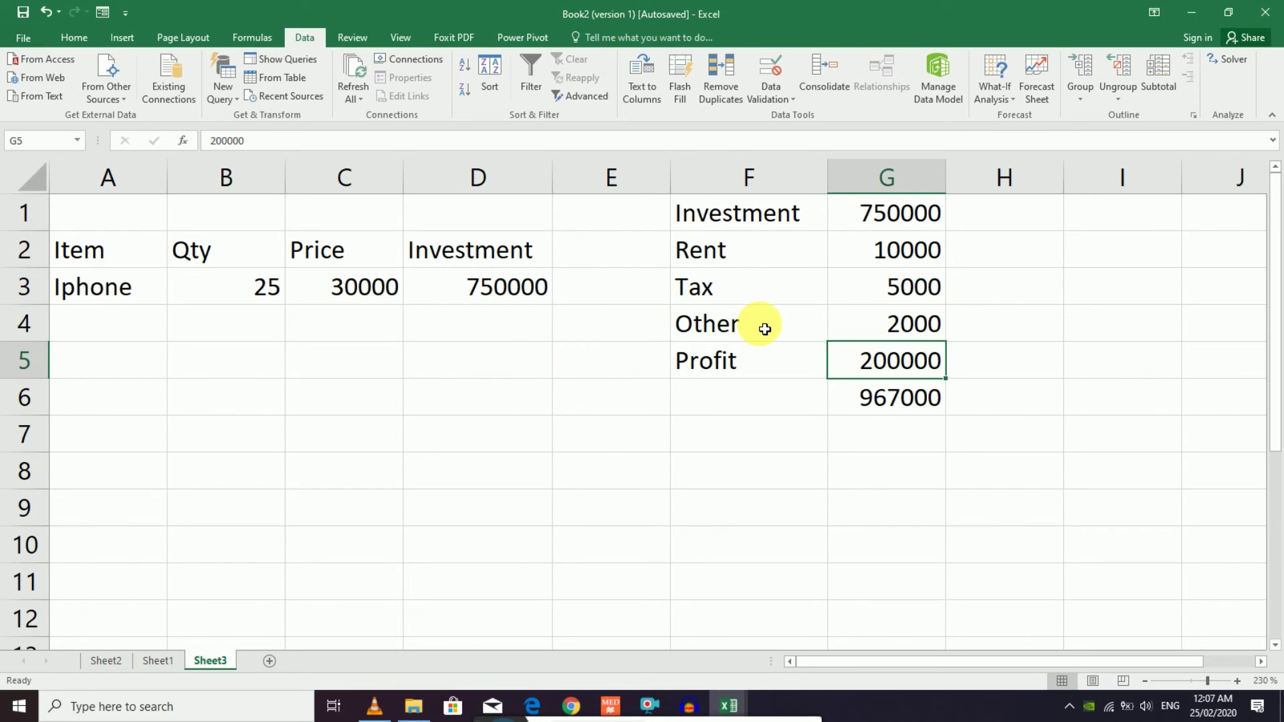
- Review the Profit cells, the Iphone price in C3 and the Investment formula in D3
left_click(750, 366)
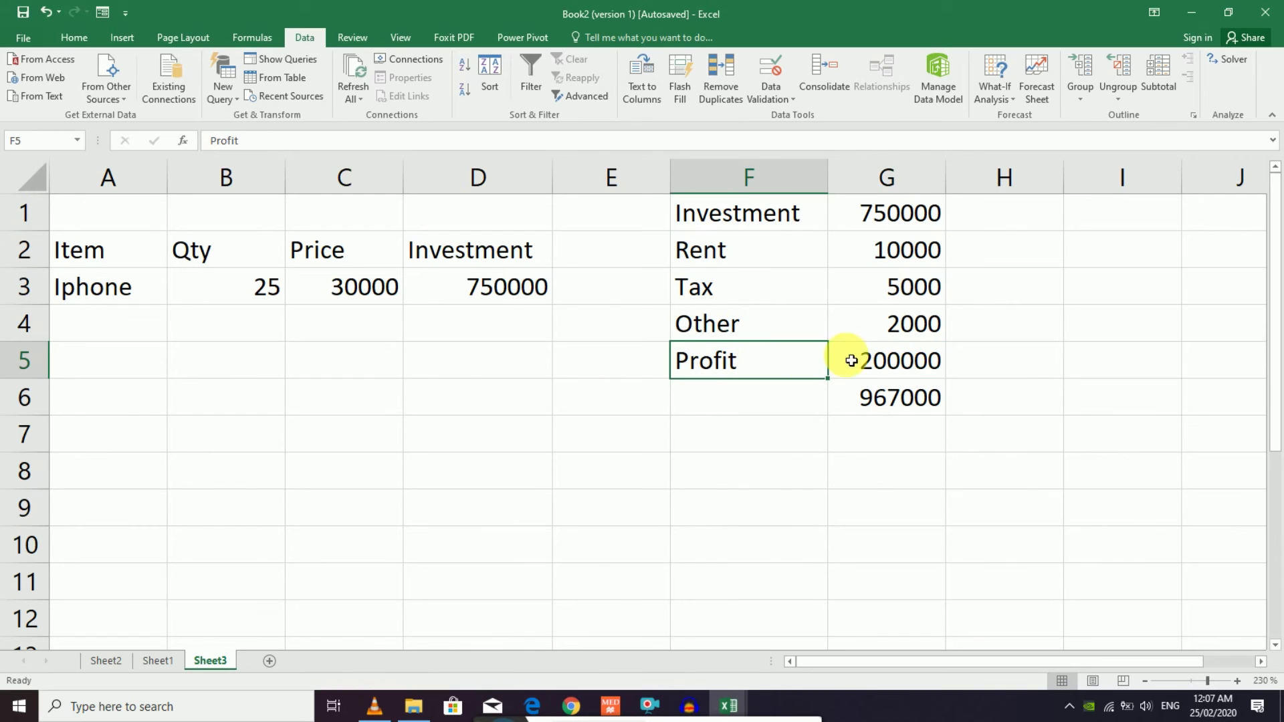
left_click(897, 370)
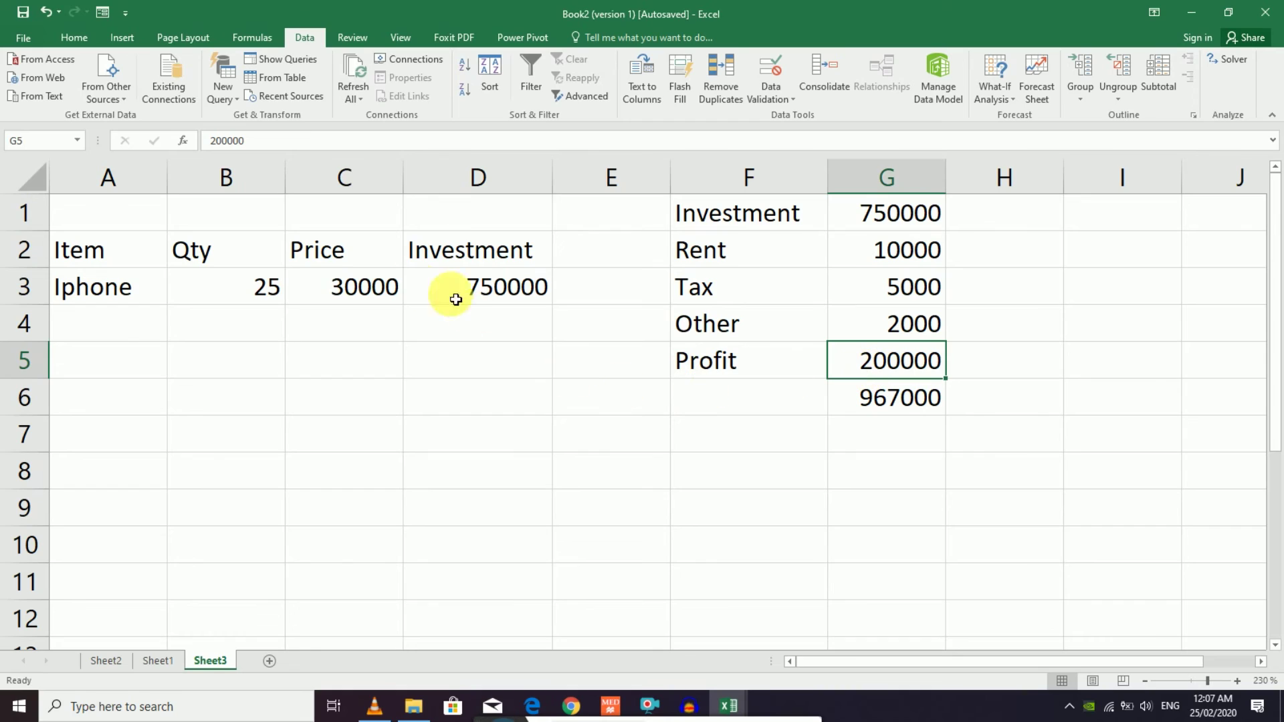
left_click(364, 288)
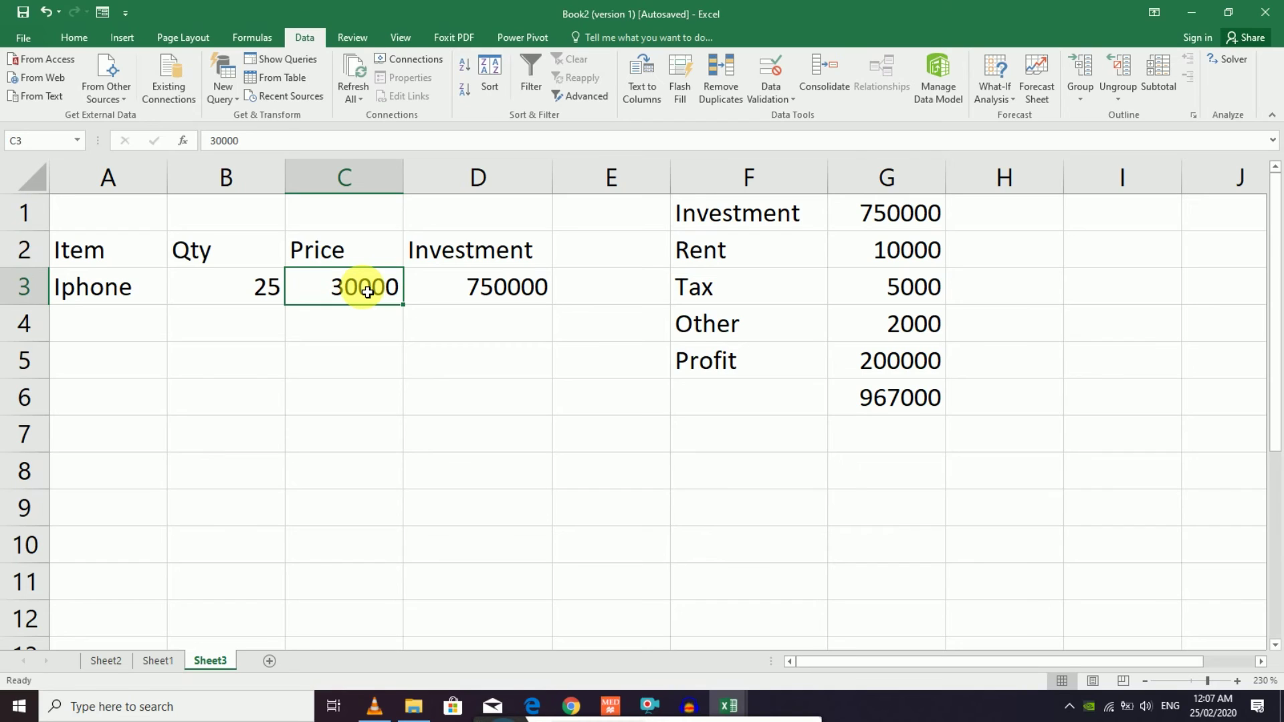
left_click(400, 350)
left_click(367, 282)
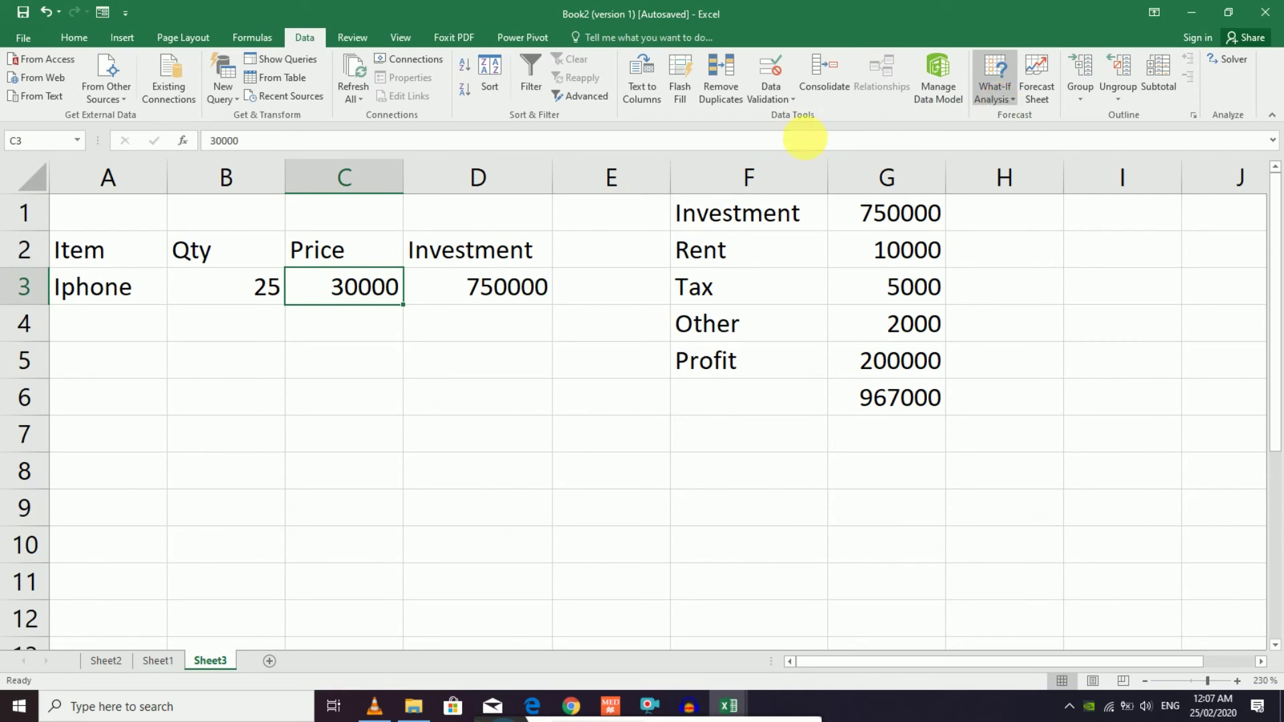
left_click(450, 299)
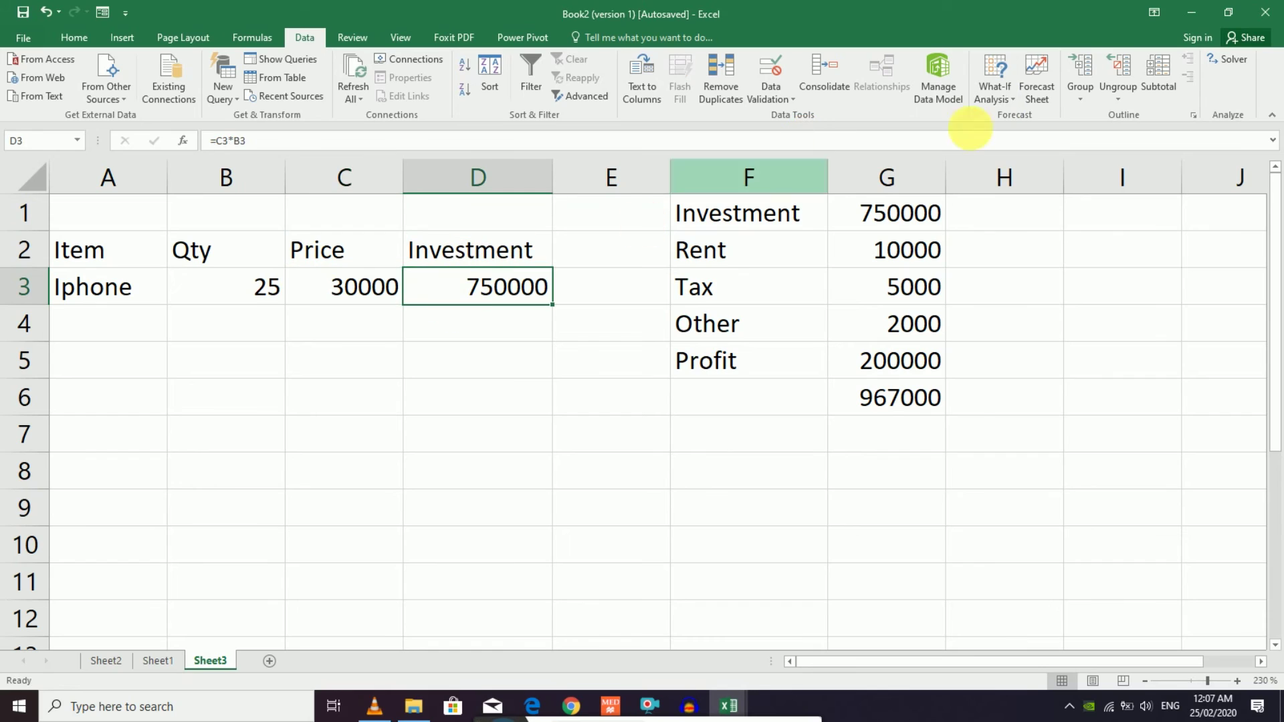
- Goal-seek D3's Investment to 967000 by changing the Iphone price in C3
left_click(1011, 99)
left_click(1019, 138)
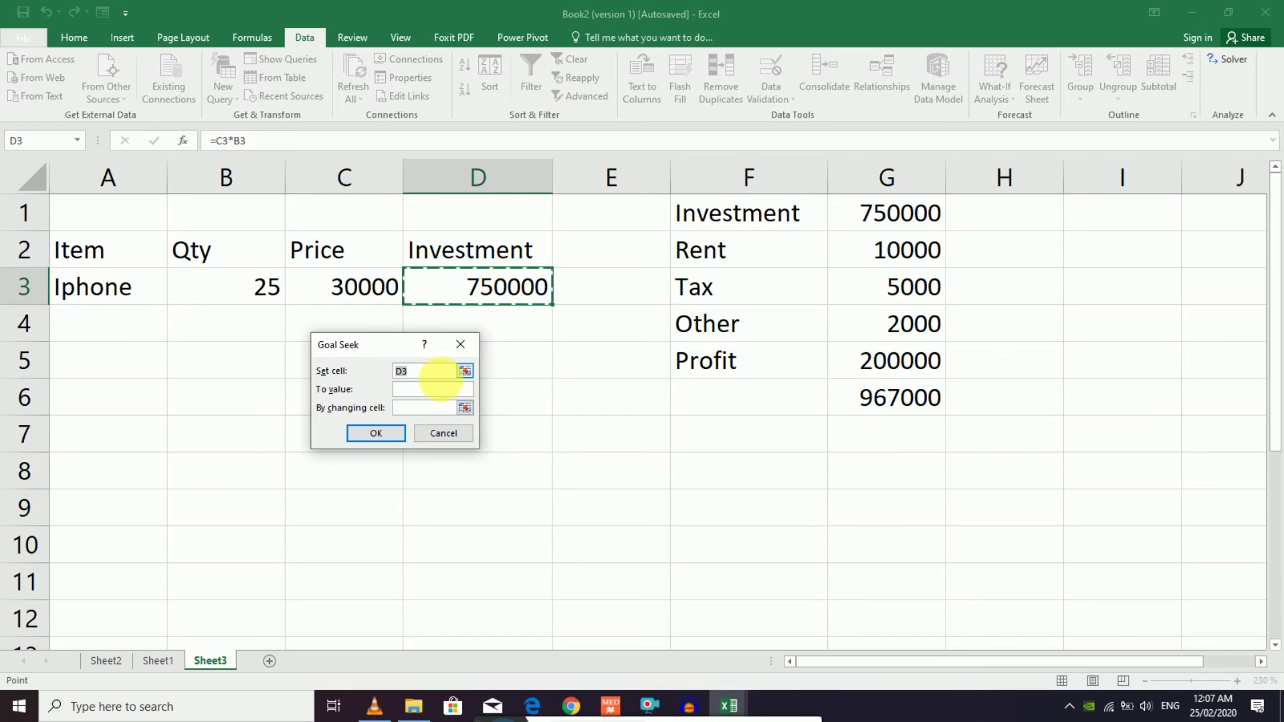
left_click(428, 390)
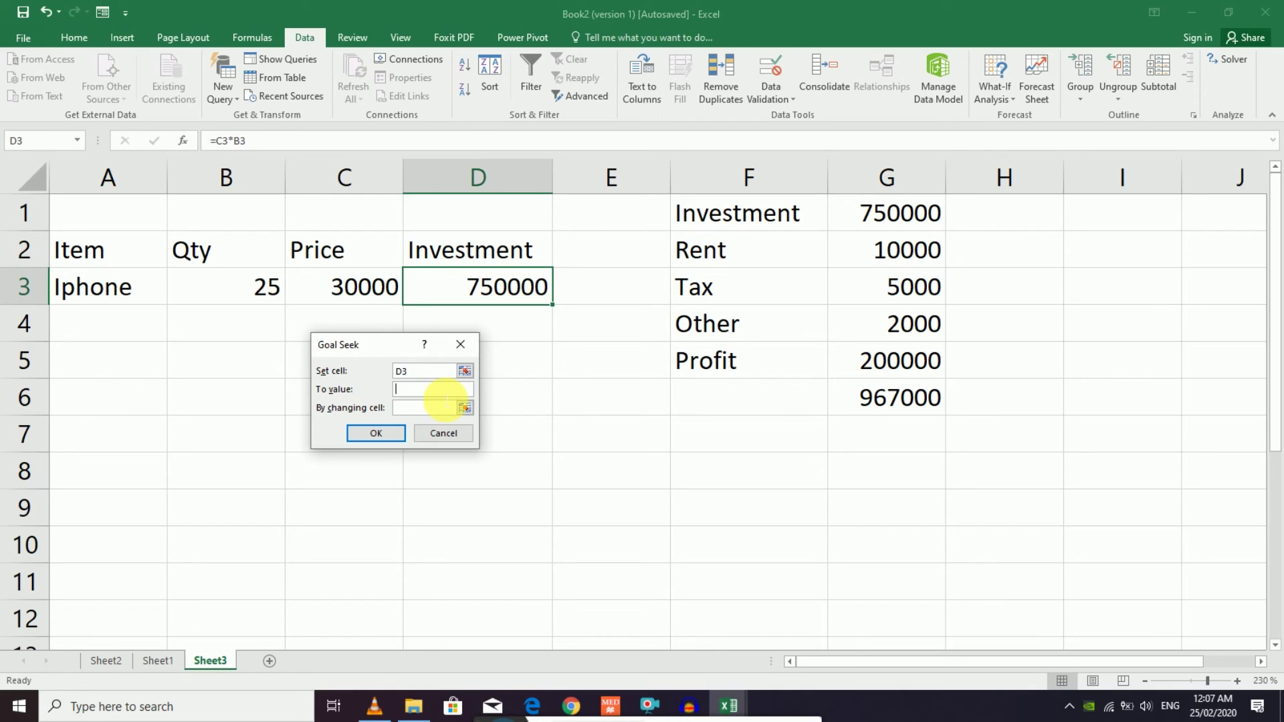
type("967")
type("00")
left_click(397, 411)
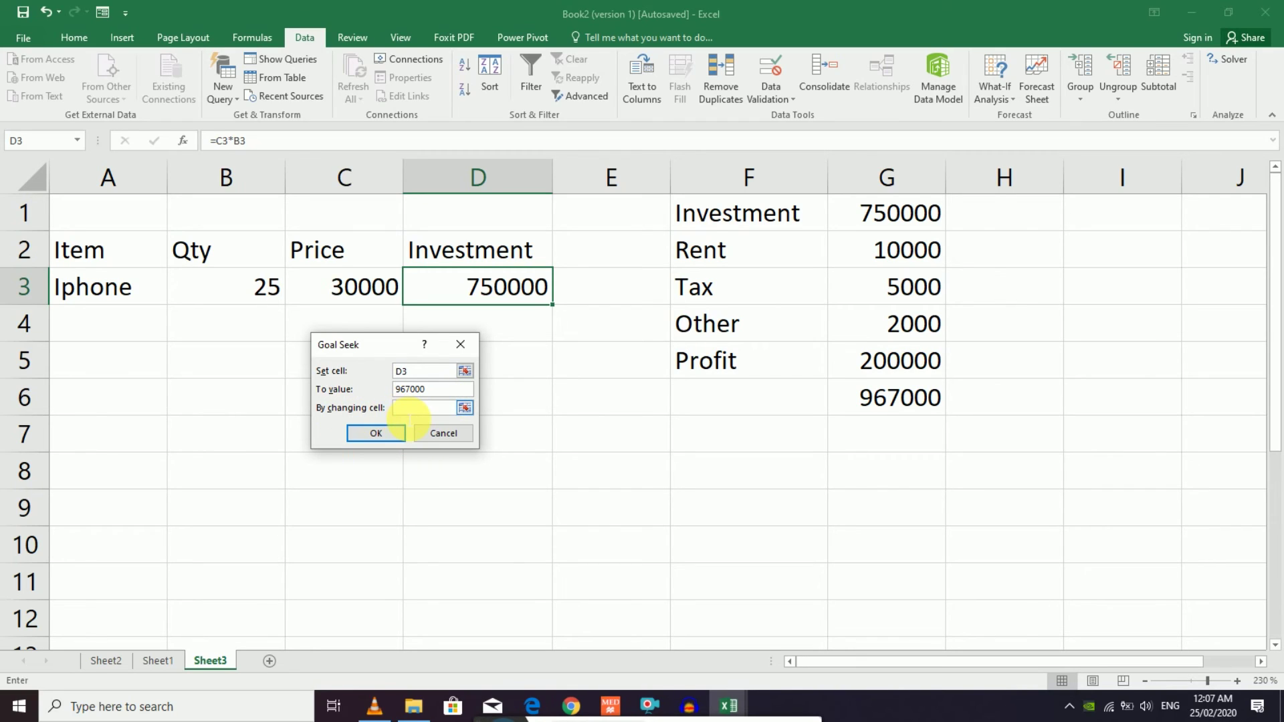
left_click(409, 409)
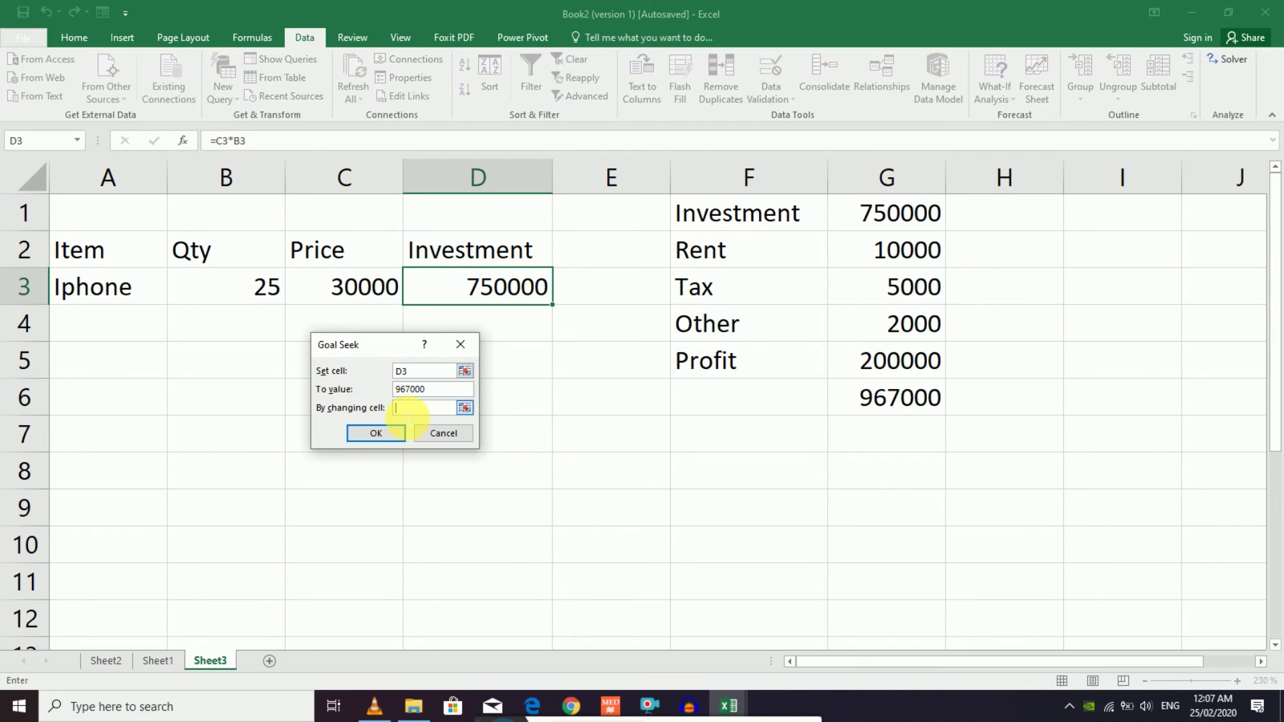
left_click(327, 293)
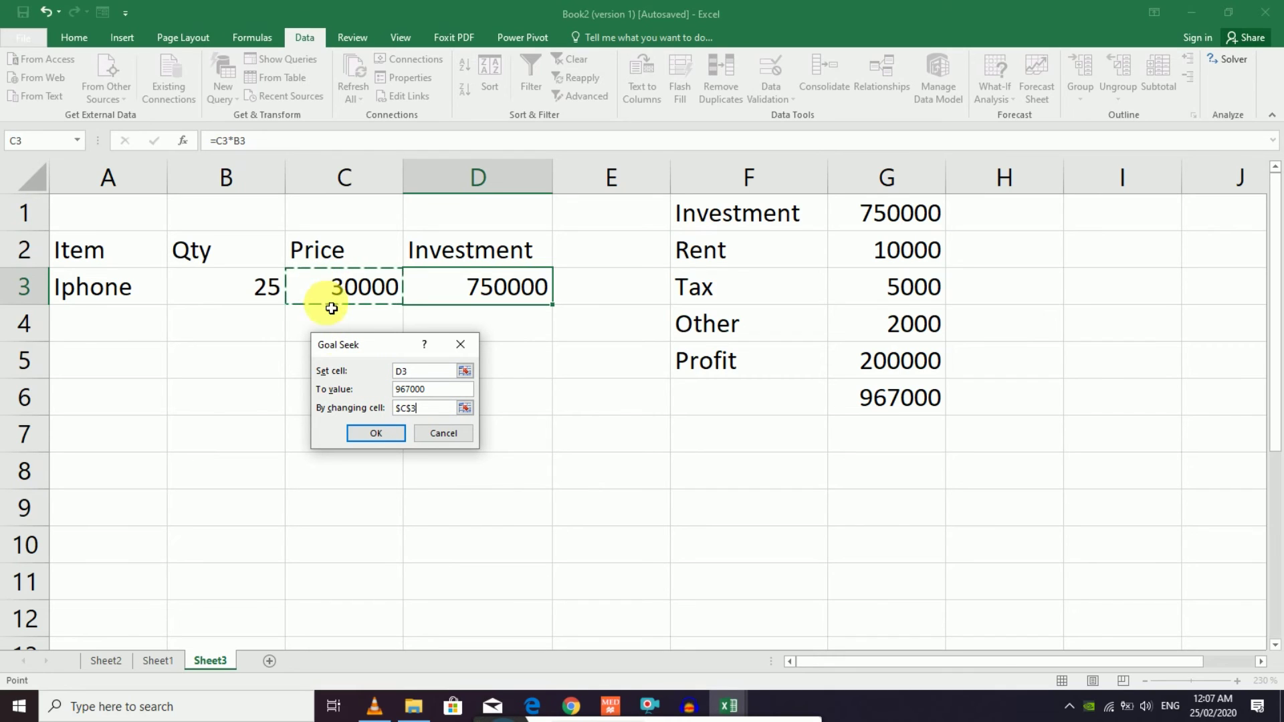
left_click(367, 436)
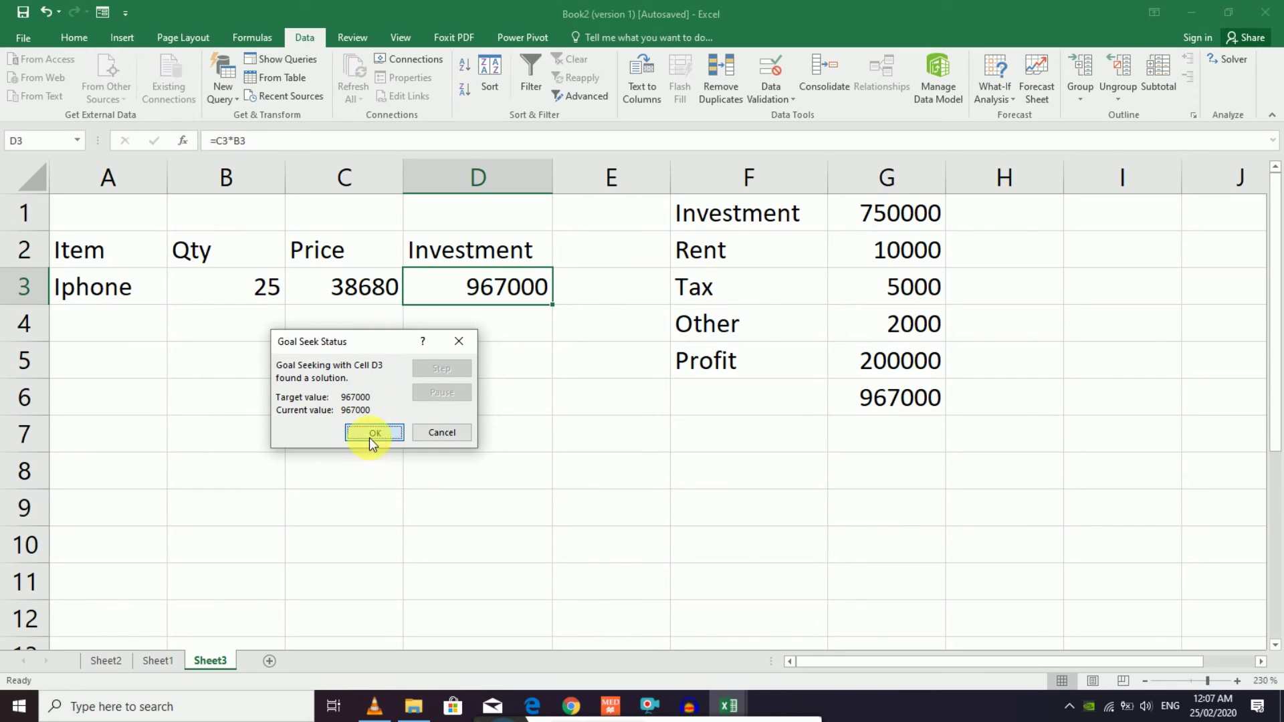
left_click(372, 436)
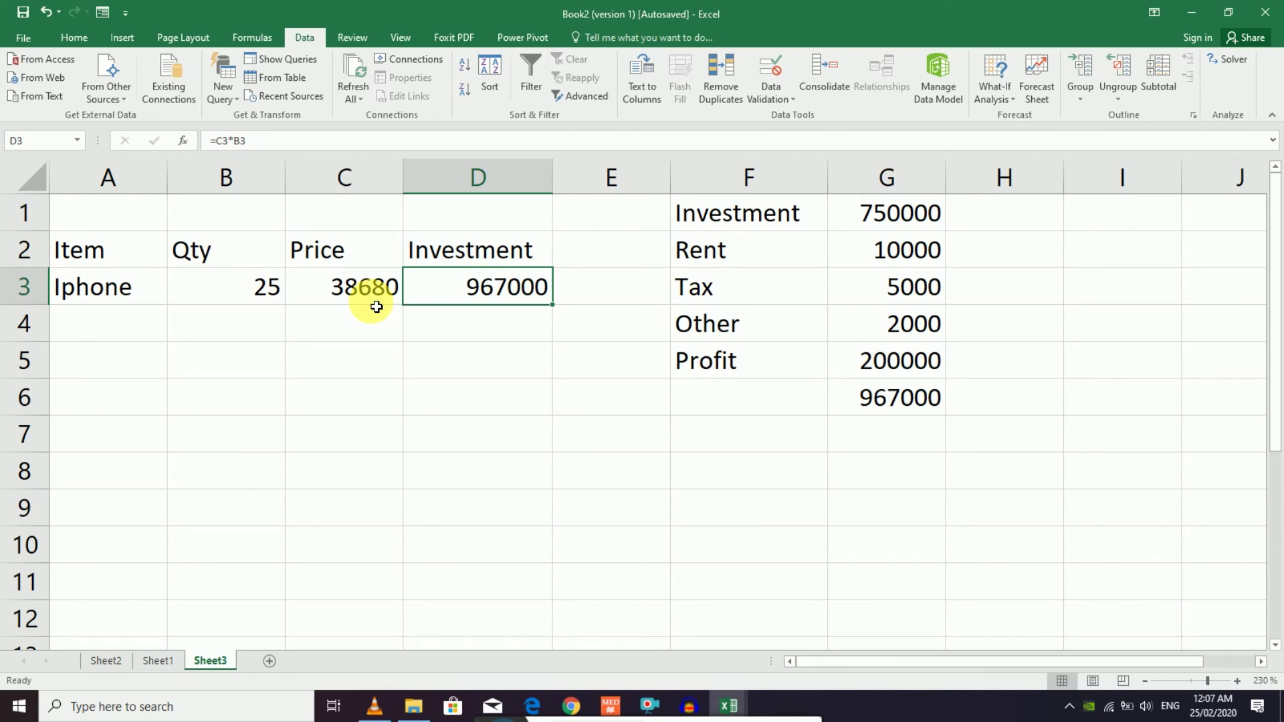
- Check the Profit in G5 and the G1:G4 sum, then go to Sheet1
left_click(884, 395)
left_click(897, 361)
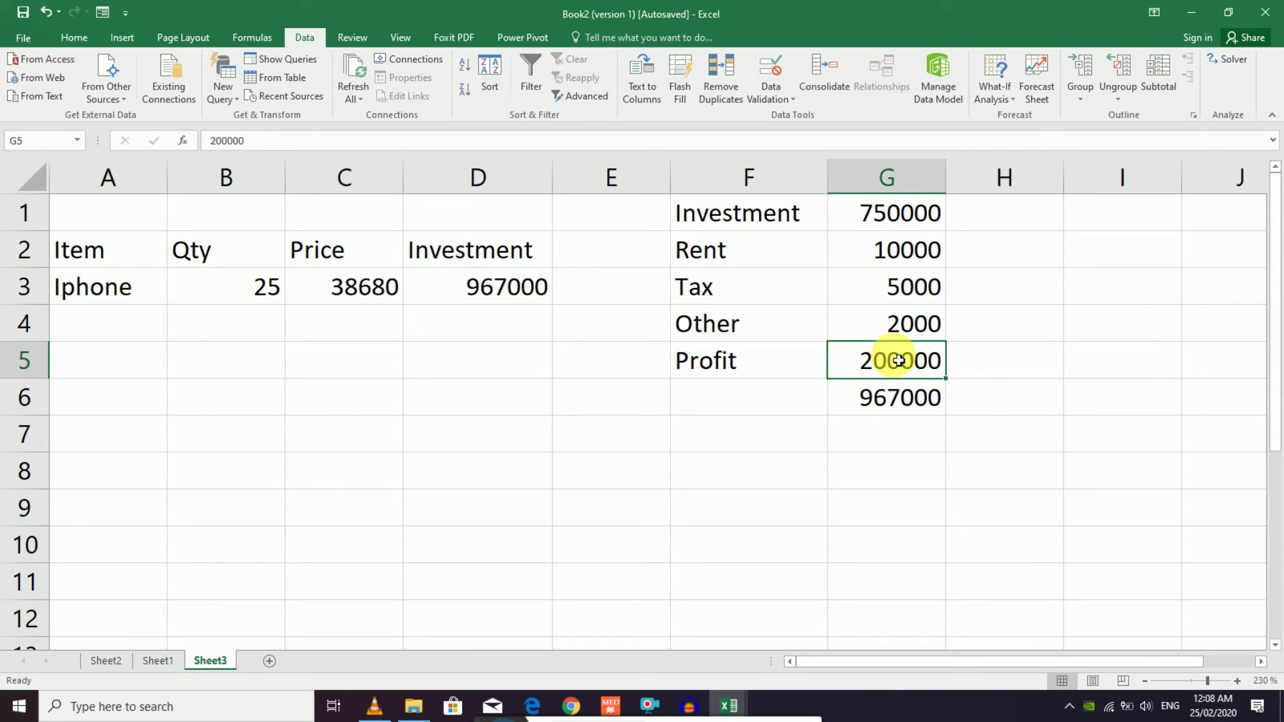
left_click_drag(897, 212, 899, 341)
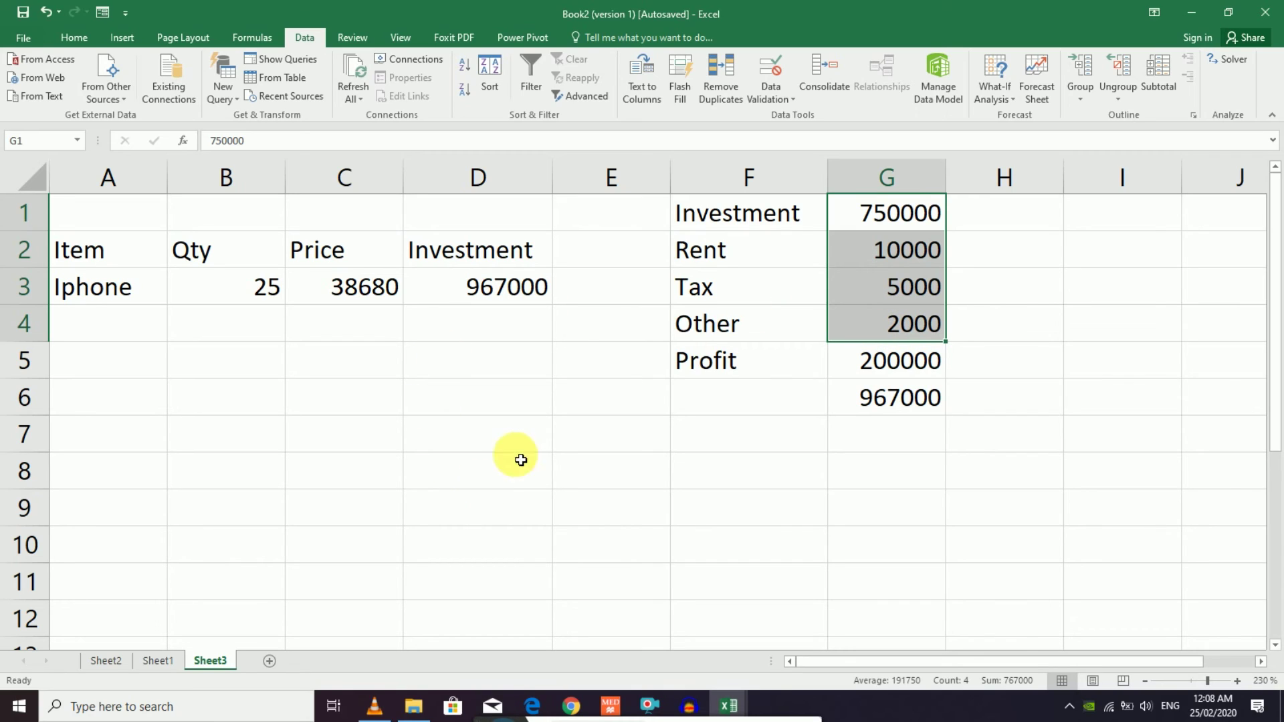
left_click(159, 661)
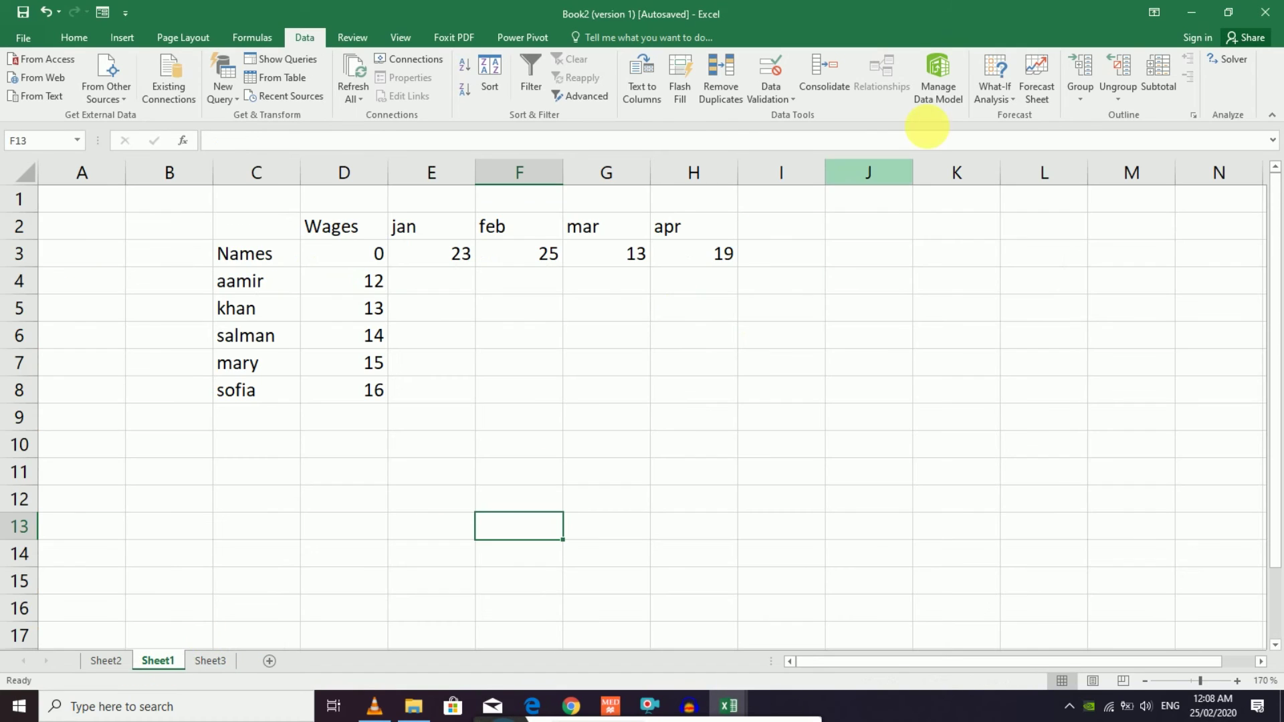
left_click(1003, 99)
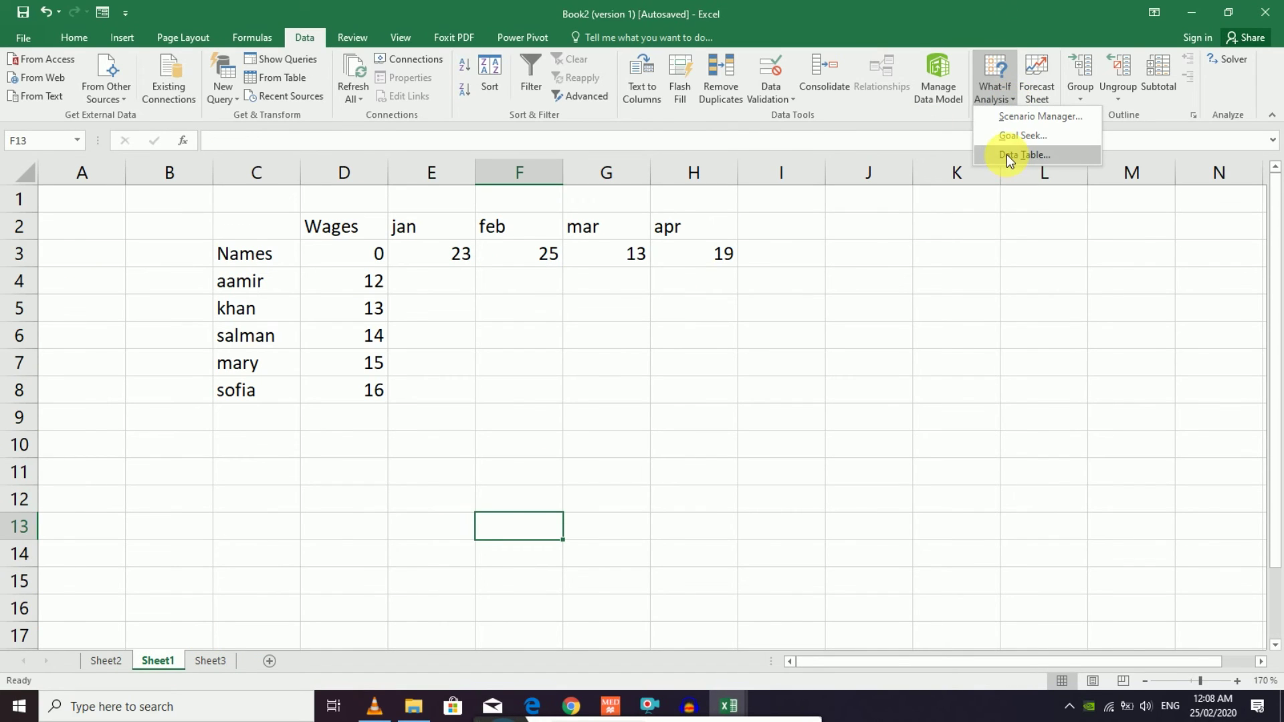
key("Escape")
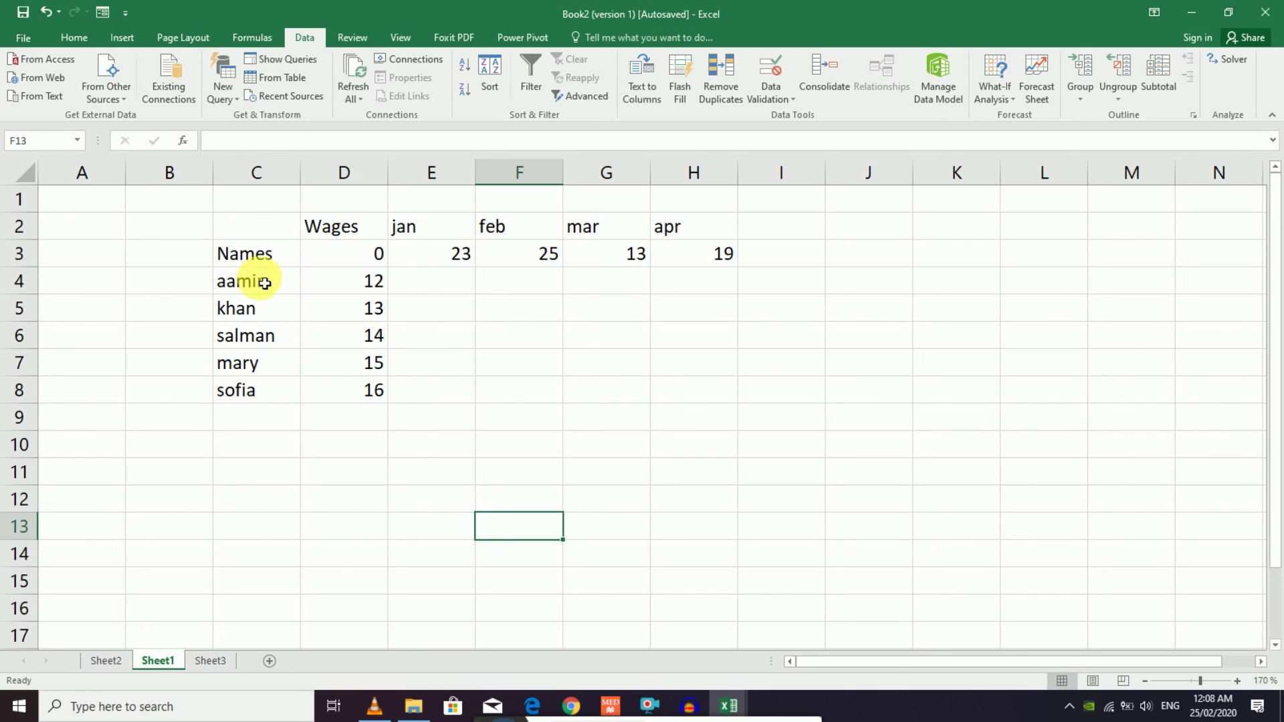
left_click_drag(266, 293, 349, 389)
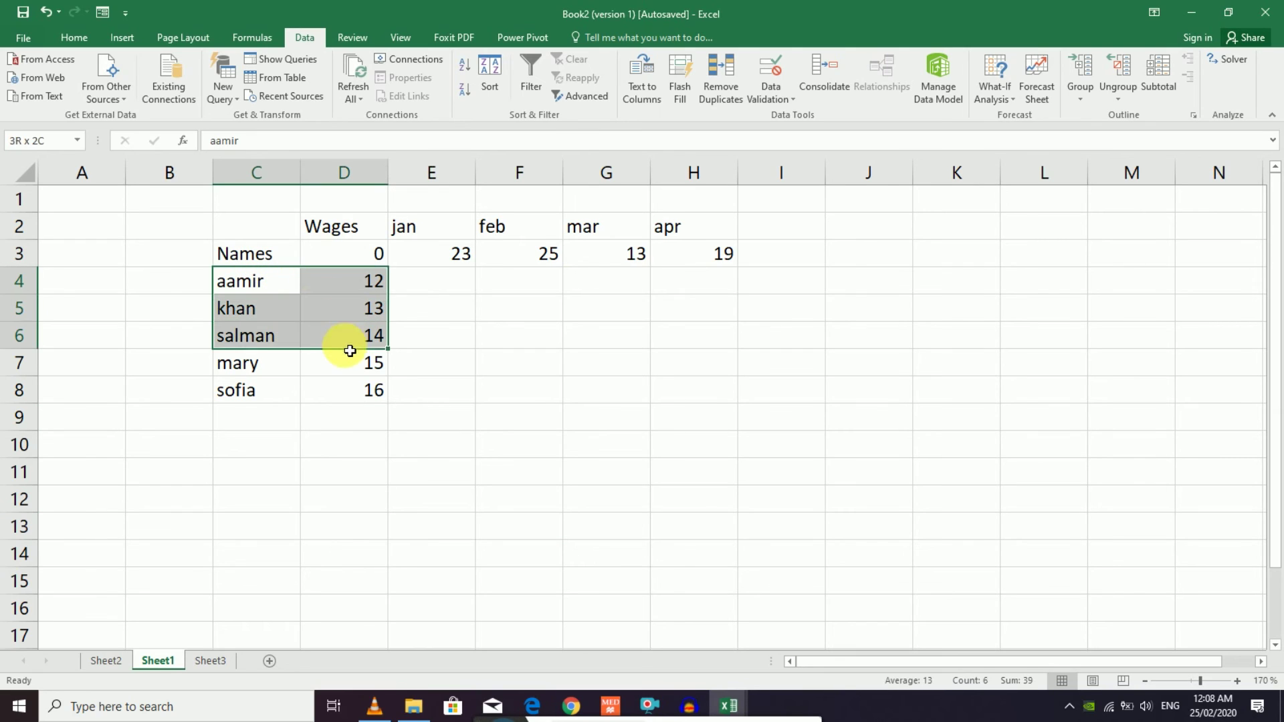
left_click(258, 294)
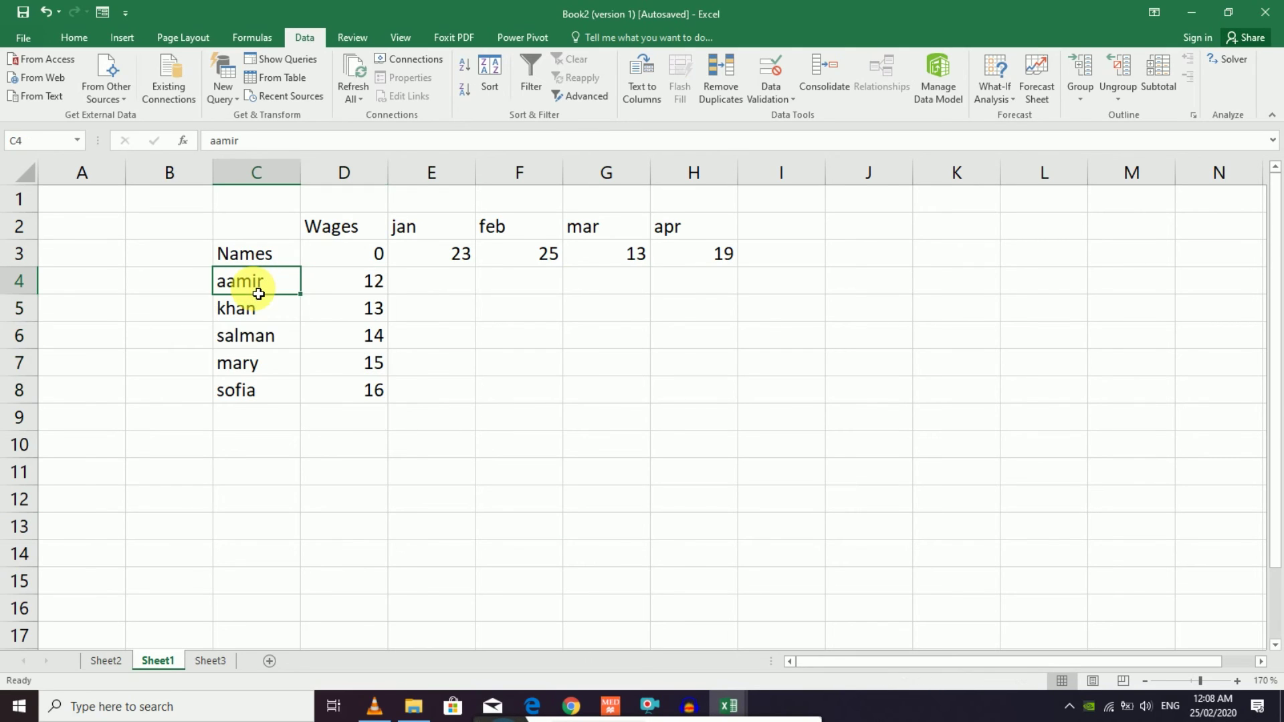
left_click(364, 293)
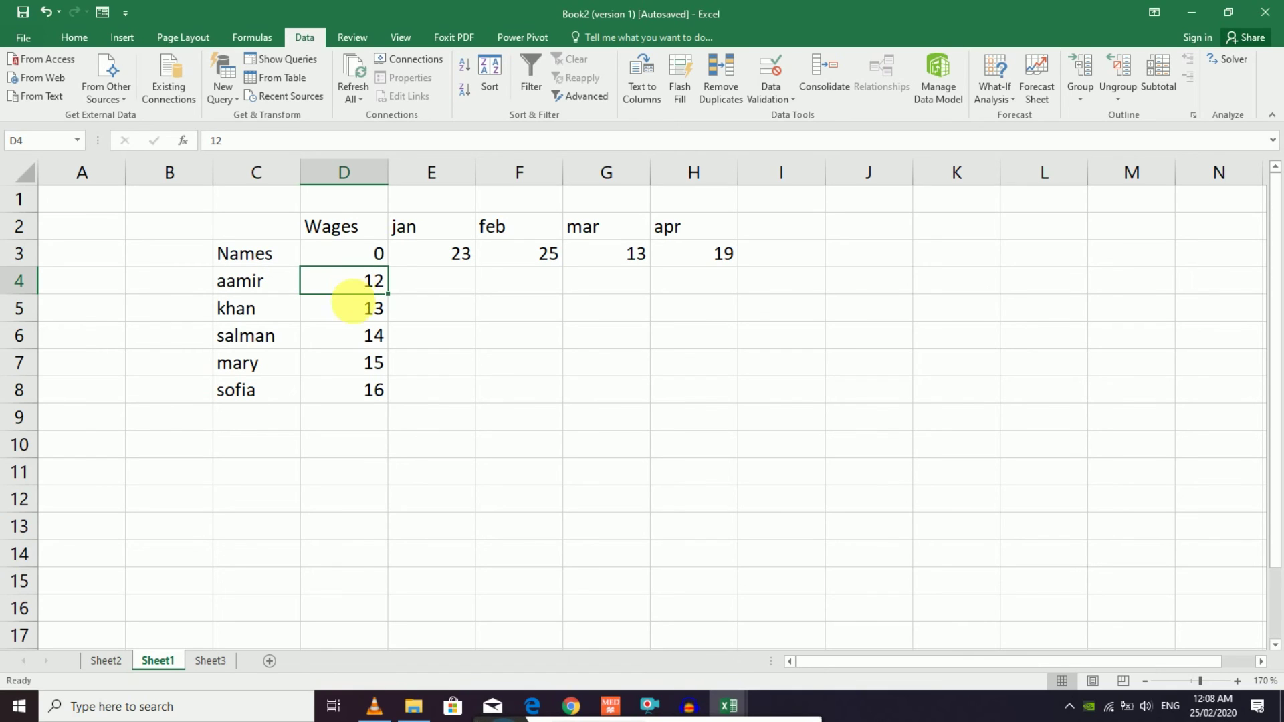
left_click(361, 318)
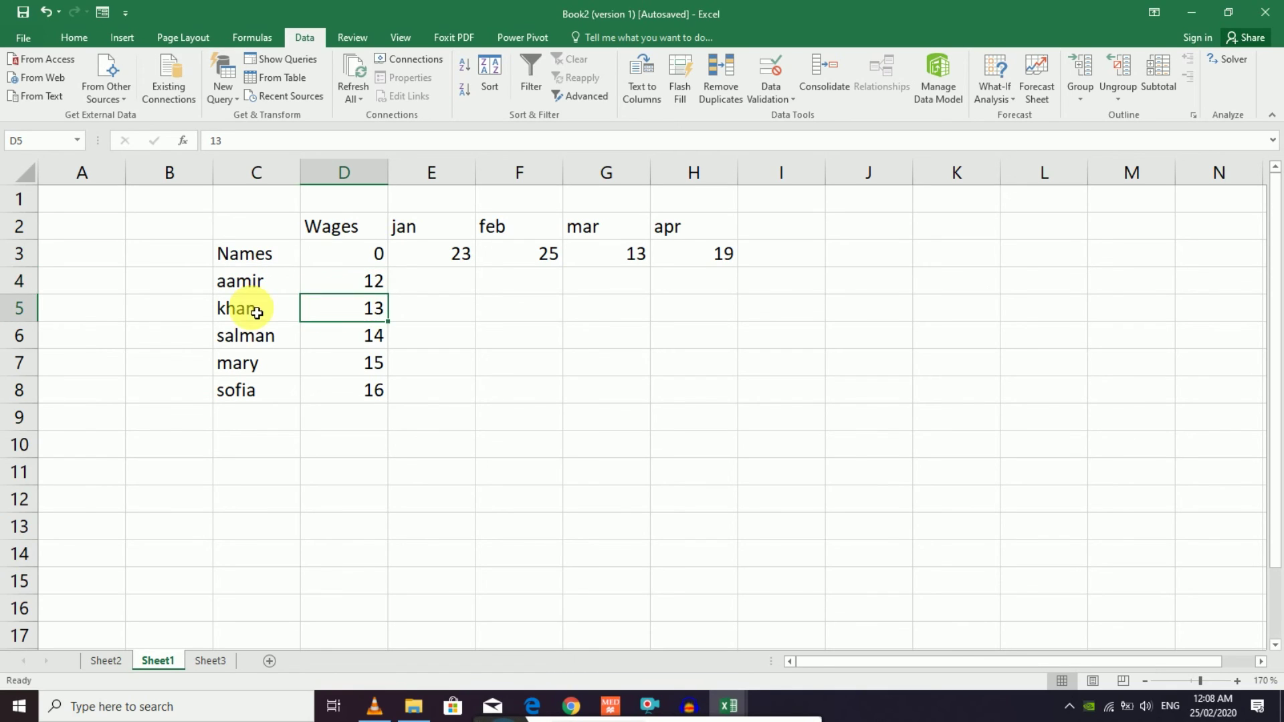
left_click(257, 314)
left_click(268, 291)
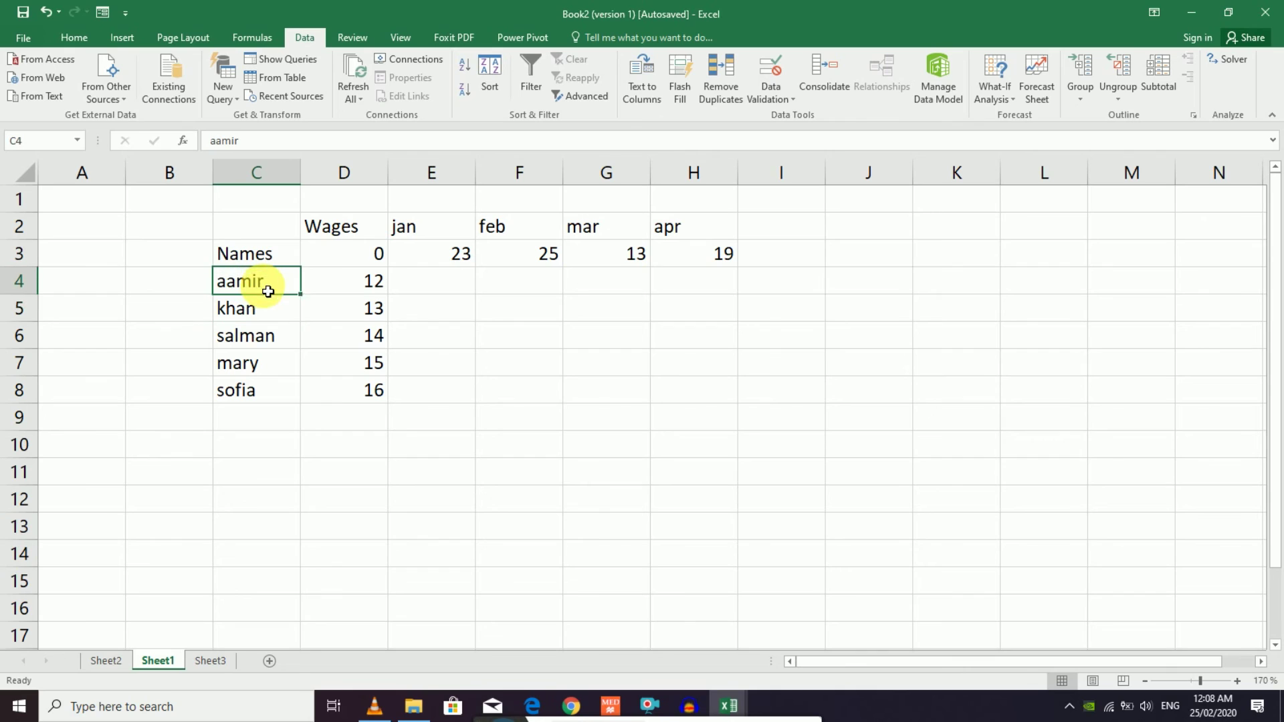
left_click(368, 283)
left_click(369, 315)
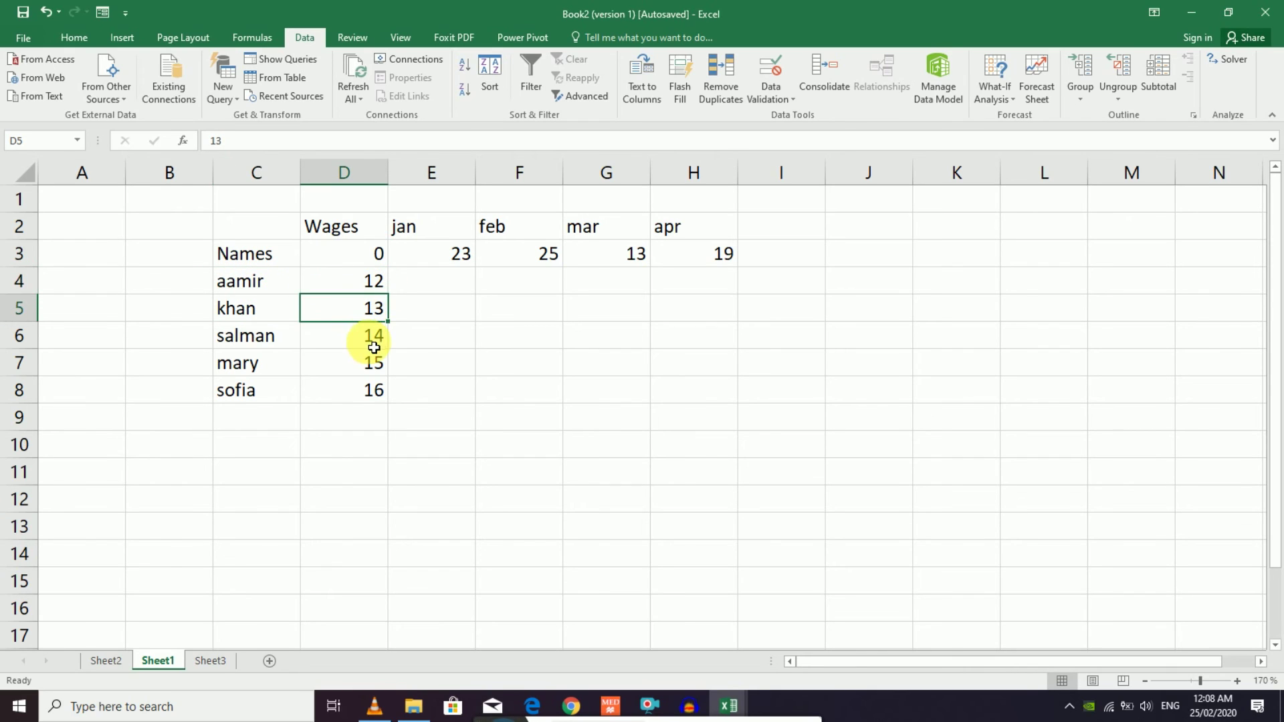
left_click(372, 337)
left_click(370, 365)
left_click(359, 396)
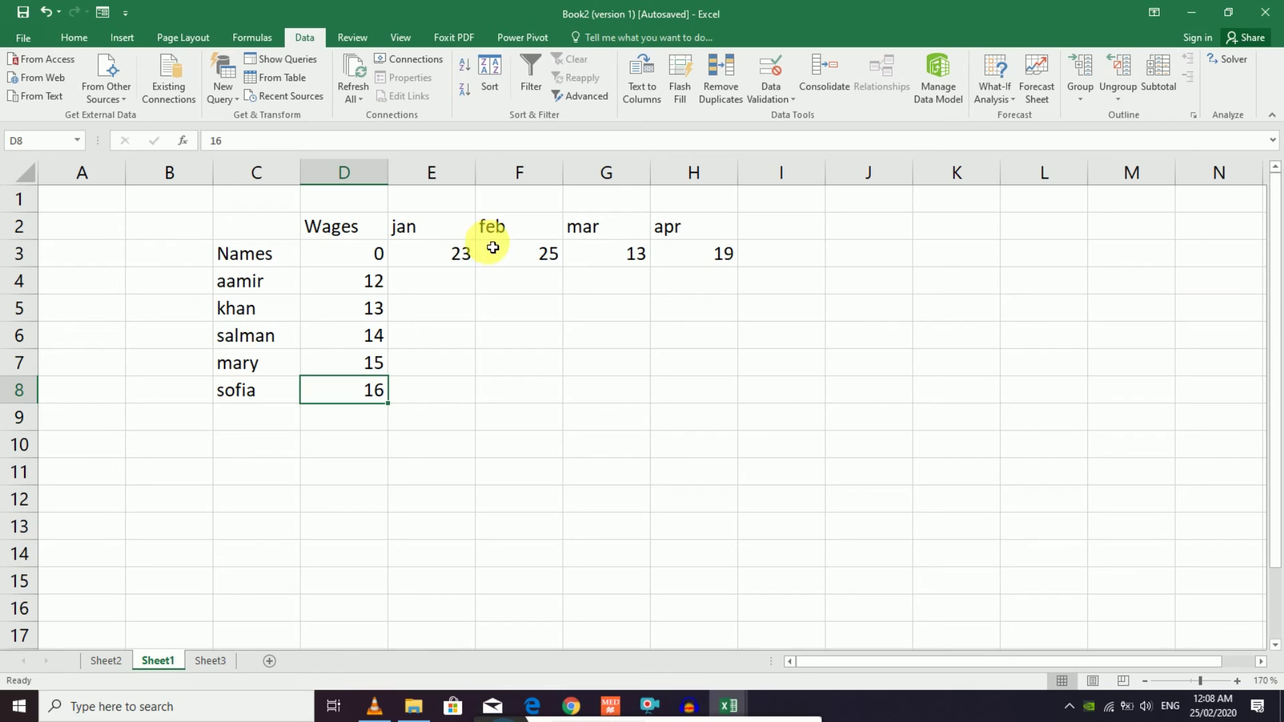
left_click(545, 254)
left_click(558, 354)
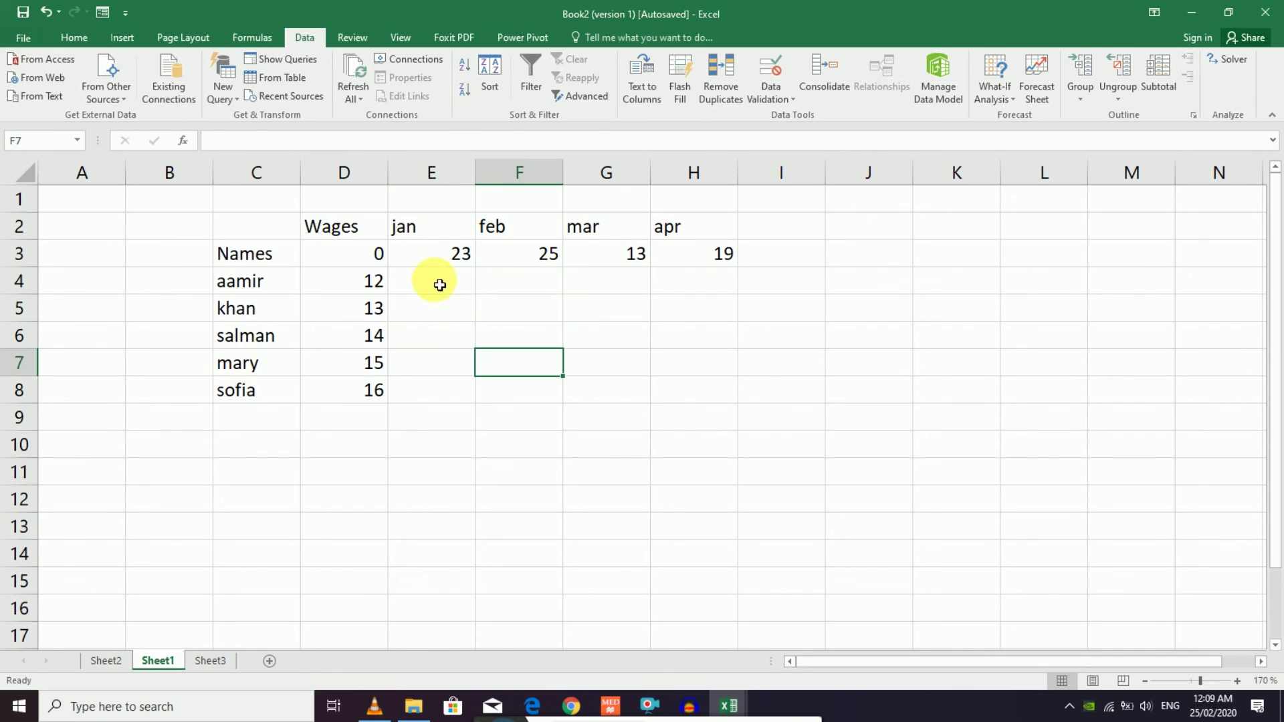
mouse_move(439, 284)
left_mouse_down()
mouse_move(643, 333)
mouse_move(696, 387)
left_mouse_up()
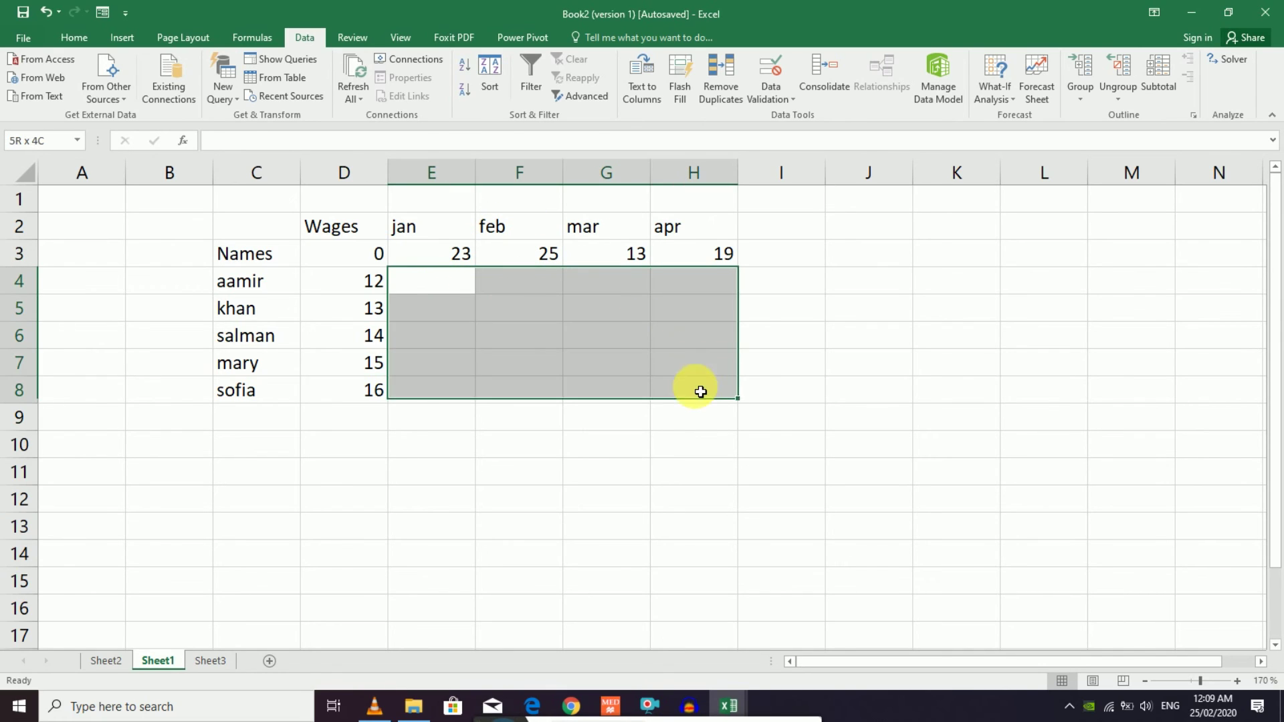
left_click(808, 284)
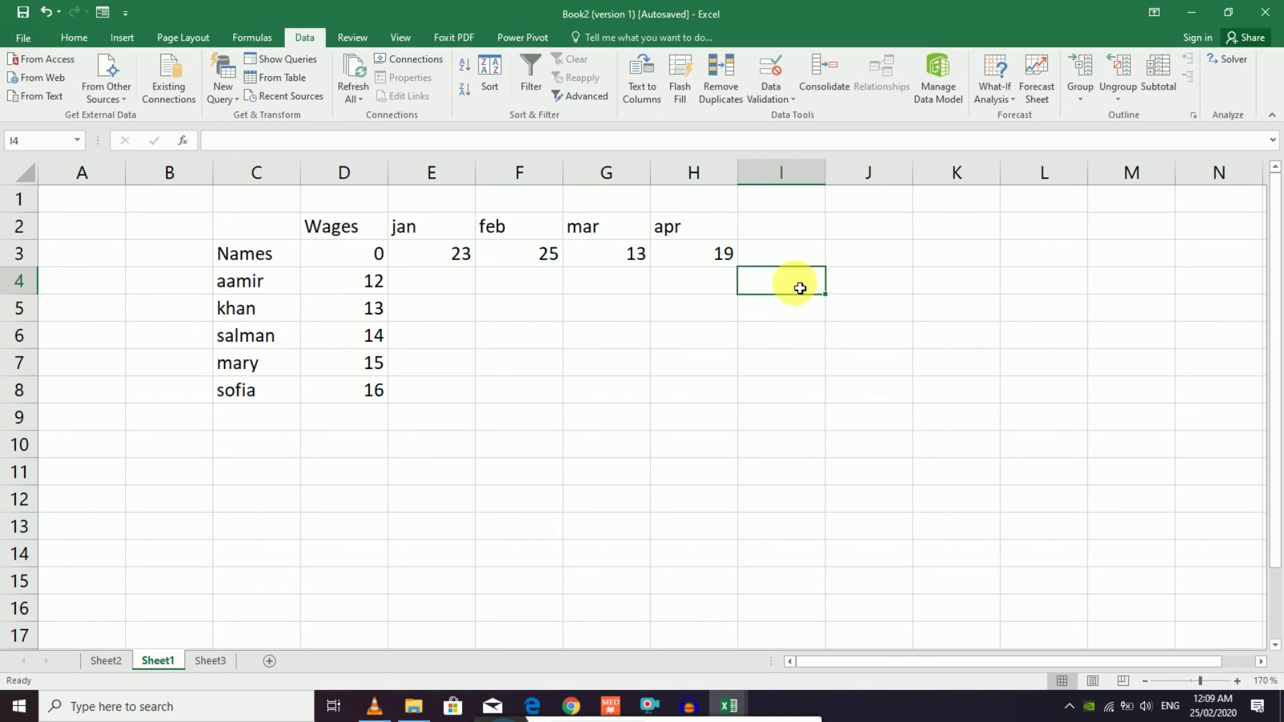
- Total each name's jan–apr wages with =SUM(E4:H4) in I4, filled down to I8
double_click(801, 290)
type("=")
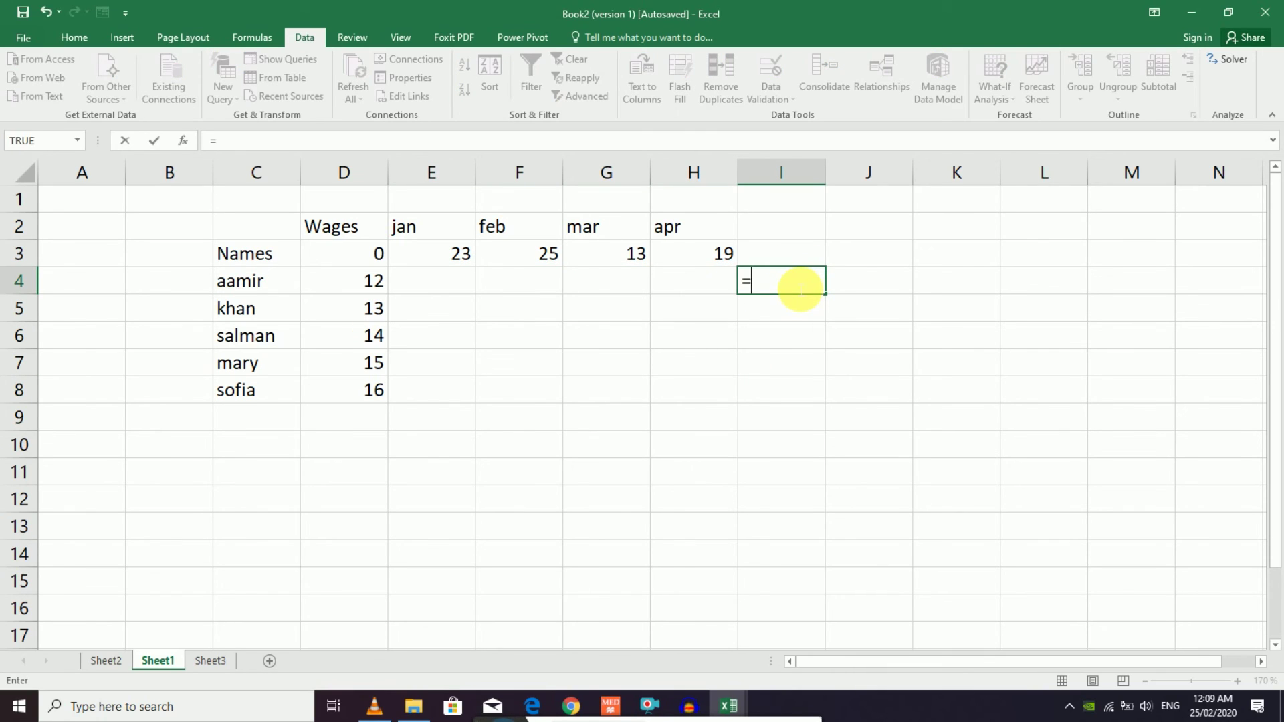
type("sum(")
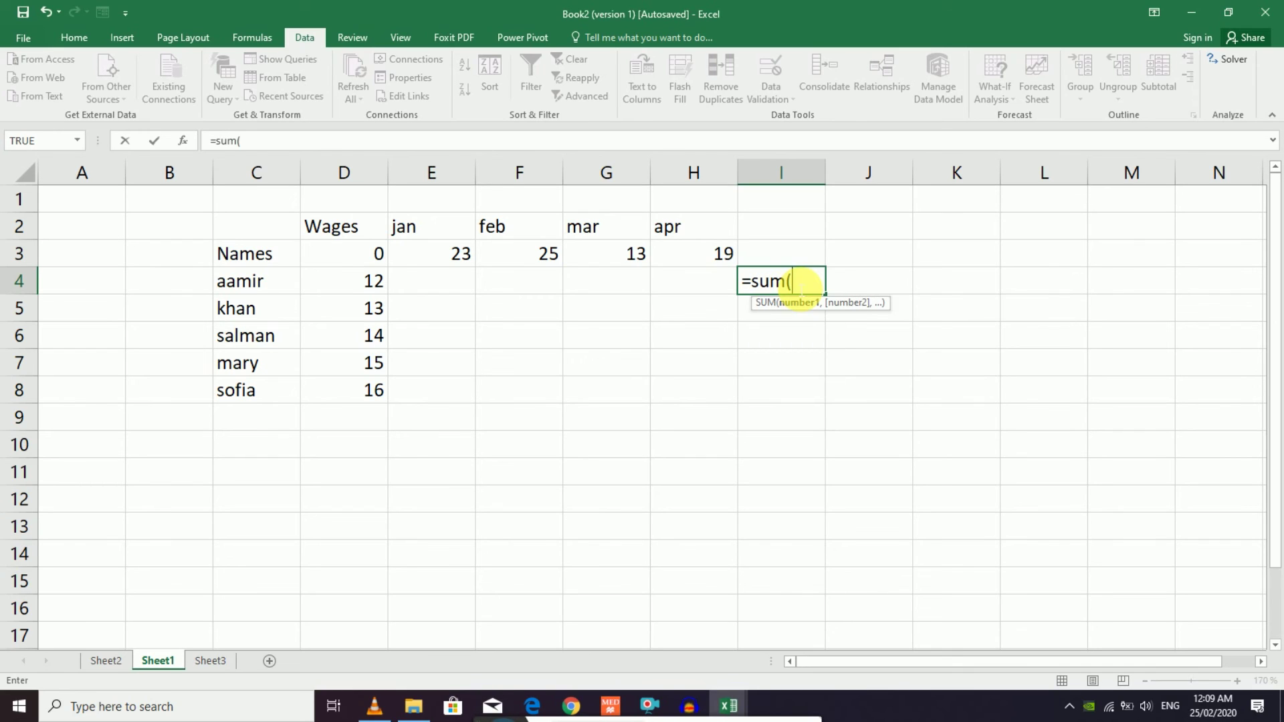
left_click_drag(431, 284, 702, 286)
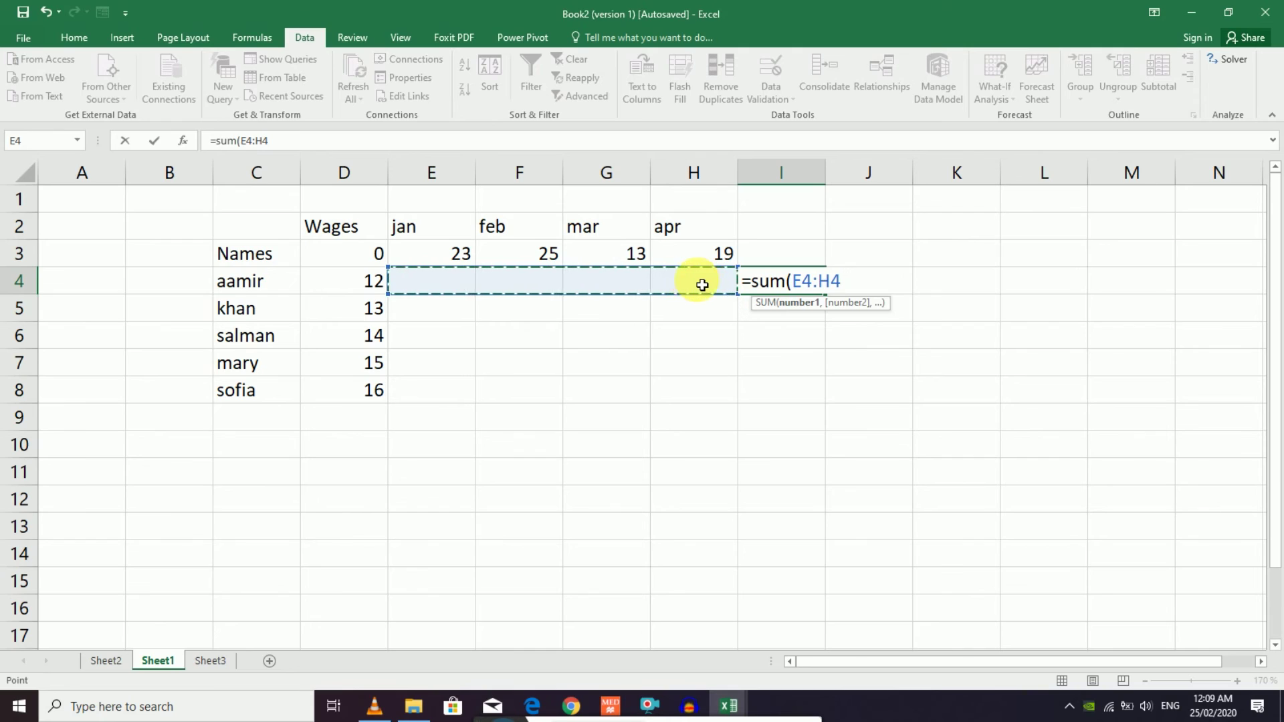
key("Return")
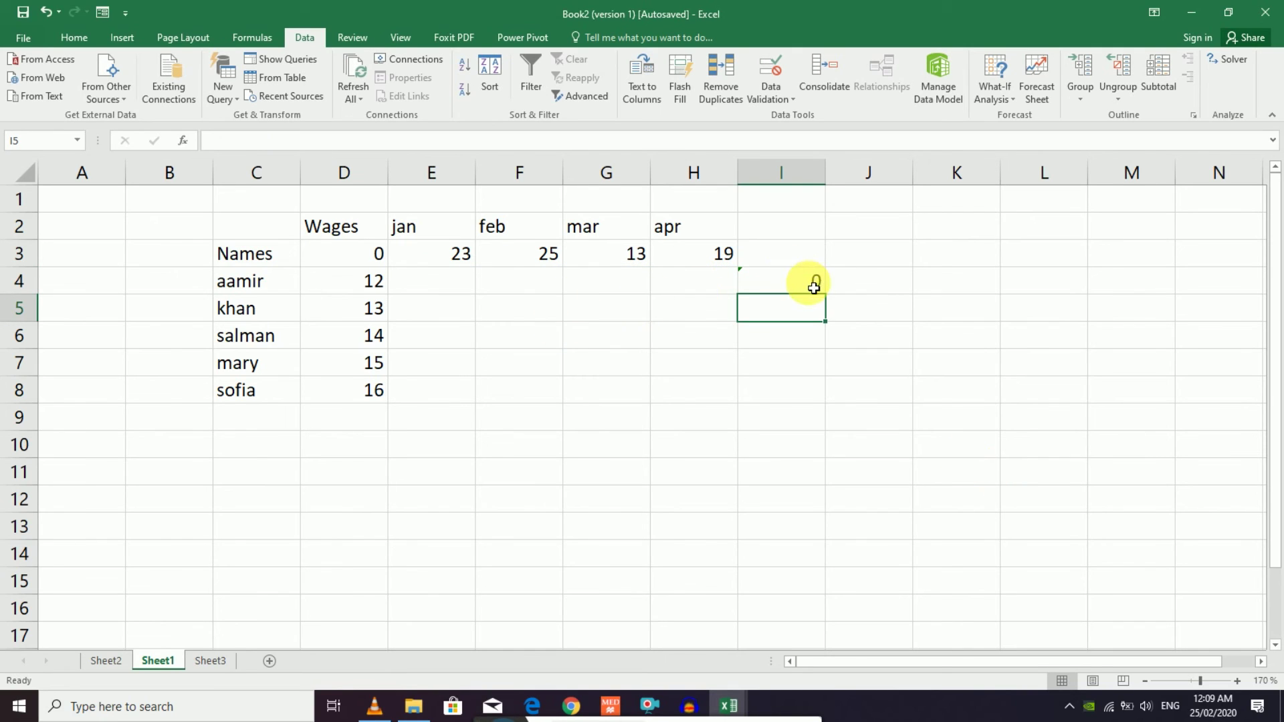
left_click(814, 287)
mouse_move(825, 294)
left_mouse_down()
mouse_move(825, 405)
mouse_move(827, 394)
left_mouse_up()
left_click(908, 355)
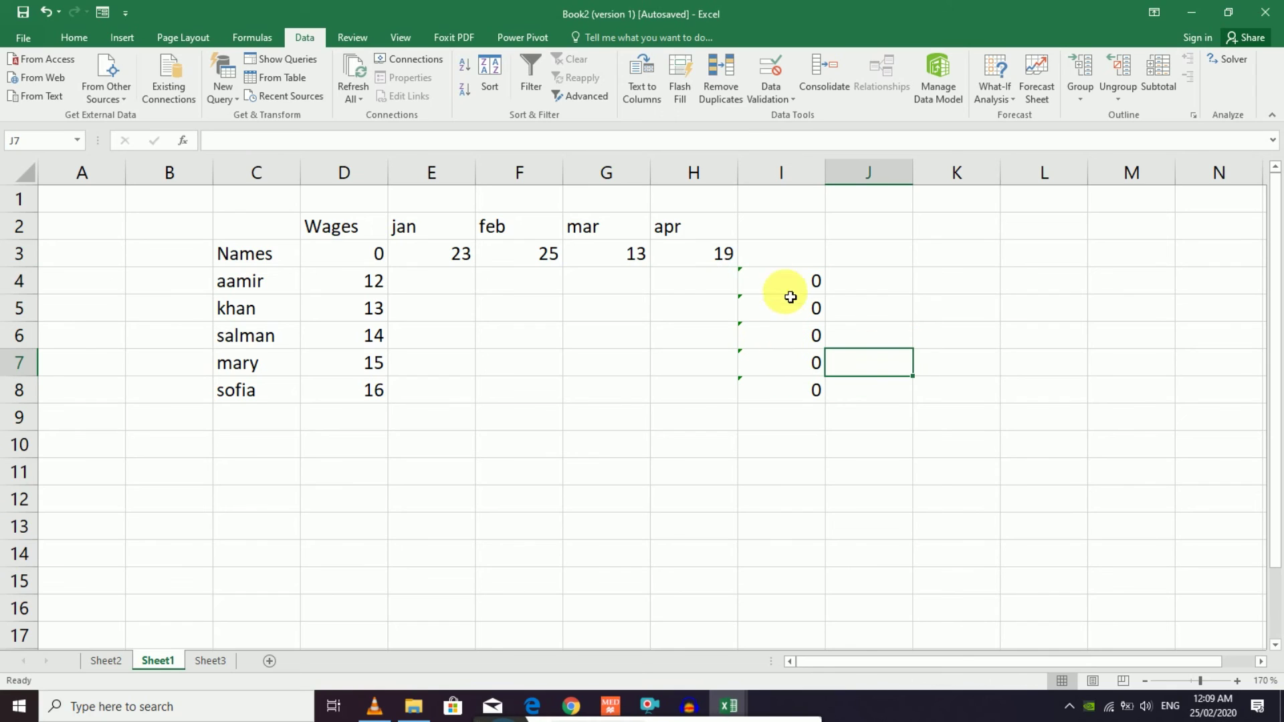
- Clear D3 and start a new formula in it referencing A1
left_click(453, 286)
mouse_move(510, 281)
left_mouse_down()
mouse_move(697, 356)
mouse_move(450, 290)
left_mouse_up()
left_click(379, 255)
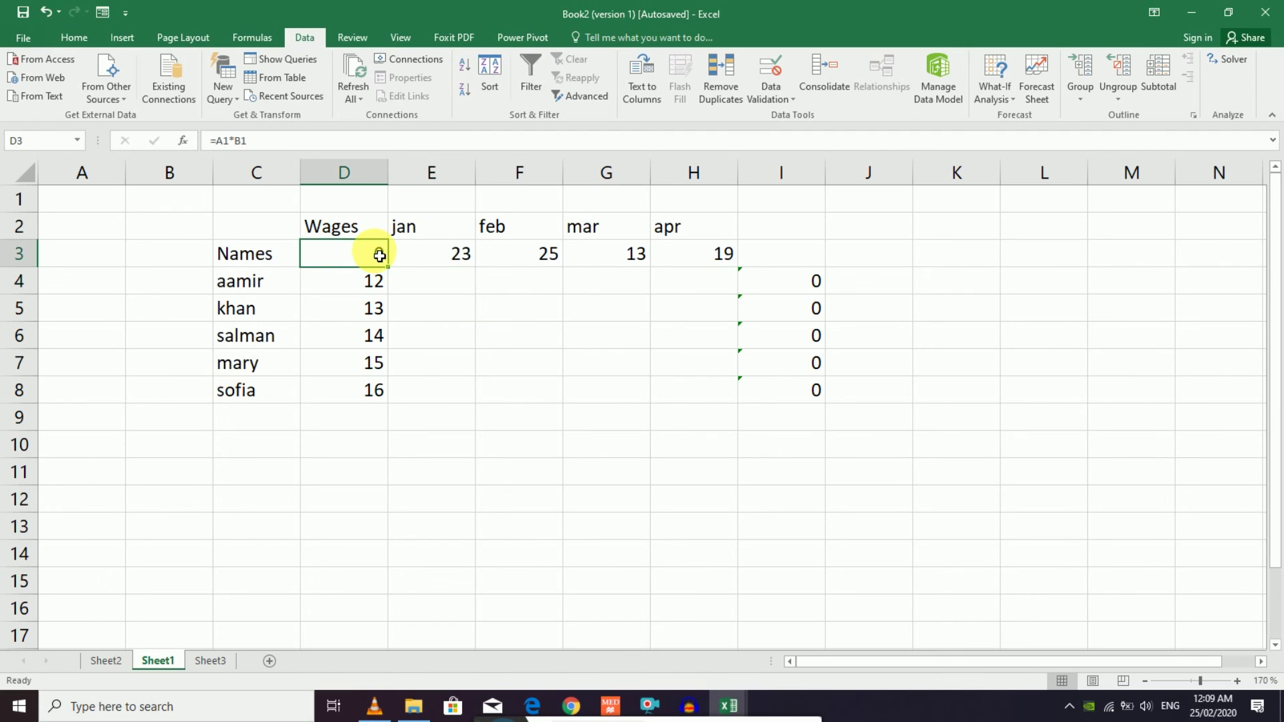
key("BackSpace")
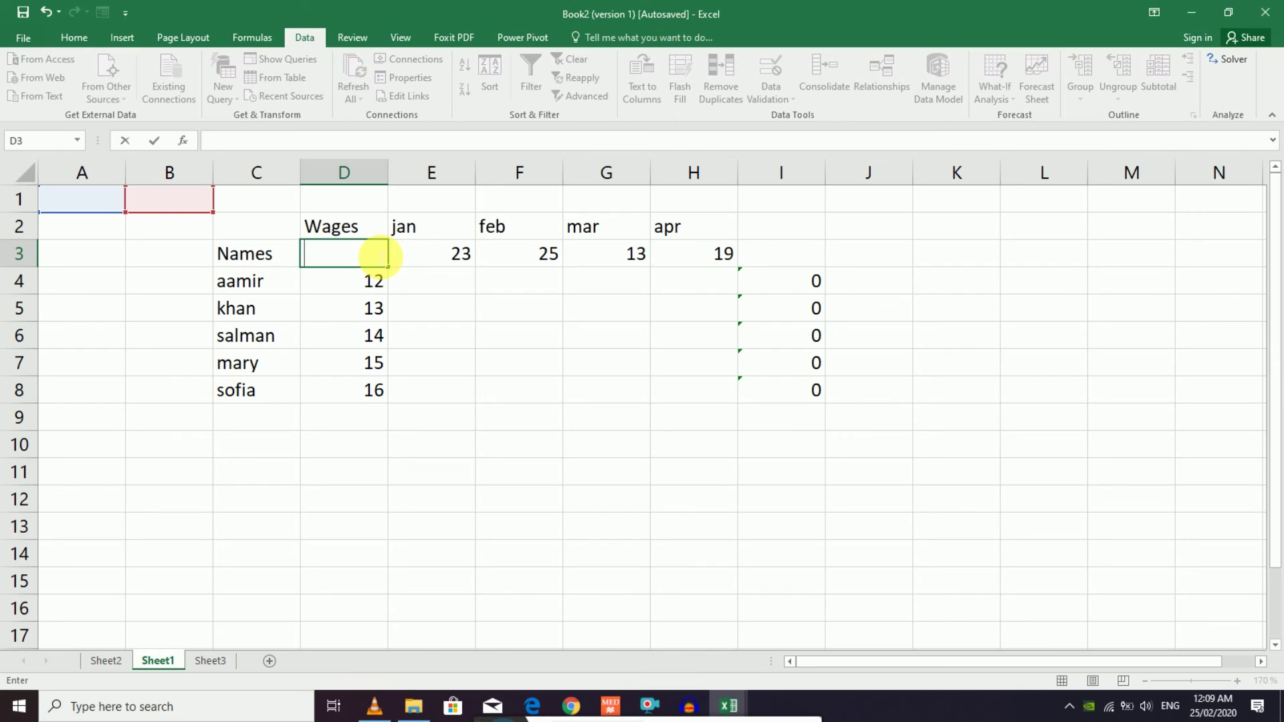
type("=")
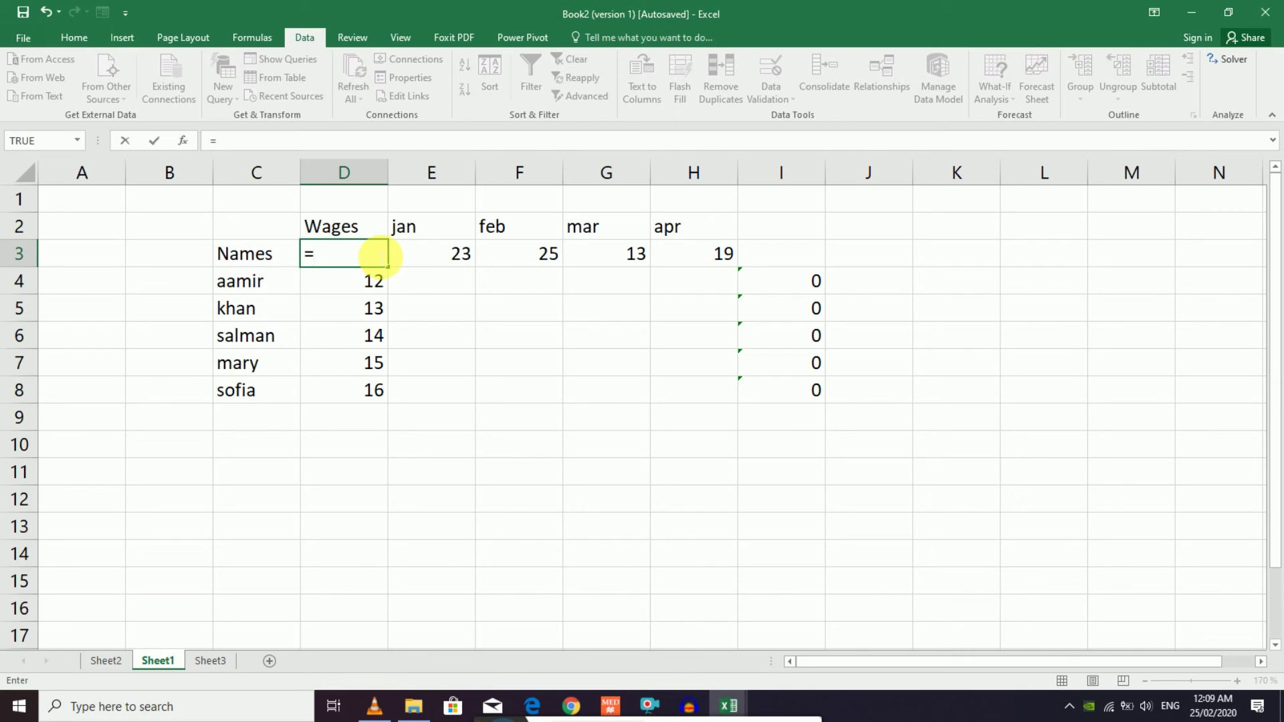
left_click(87, 211)
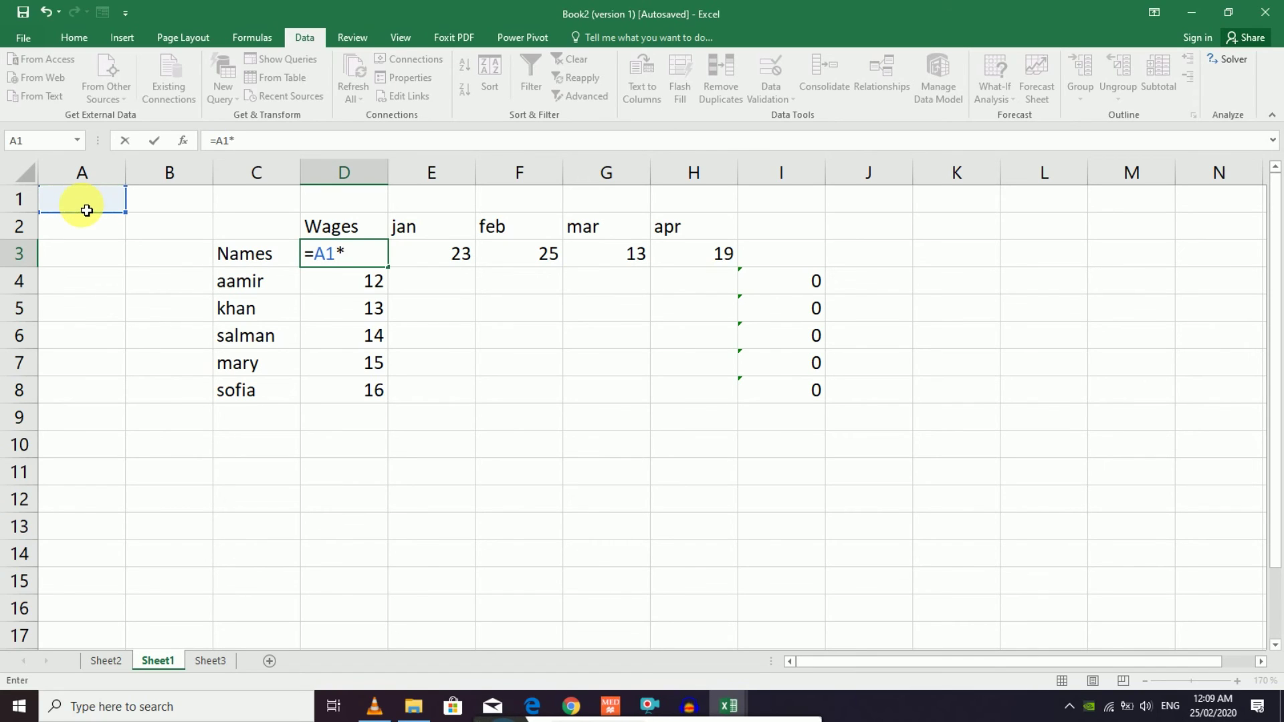
- Finish D3's formula as =A1*B1 and select D3:H8 as the table range
left_click(162, 210)
key("Return")
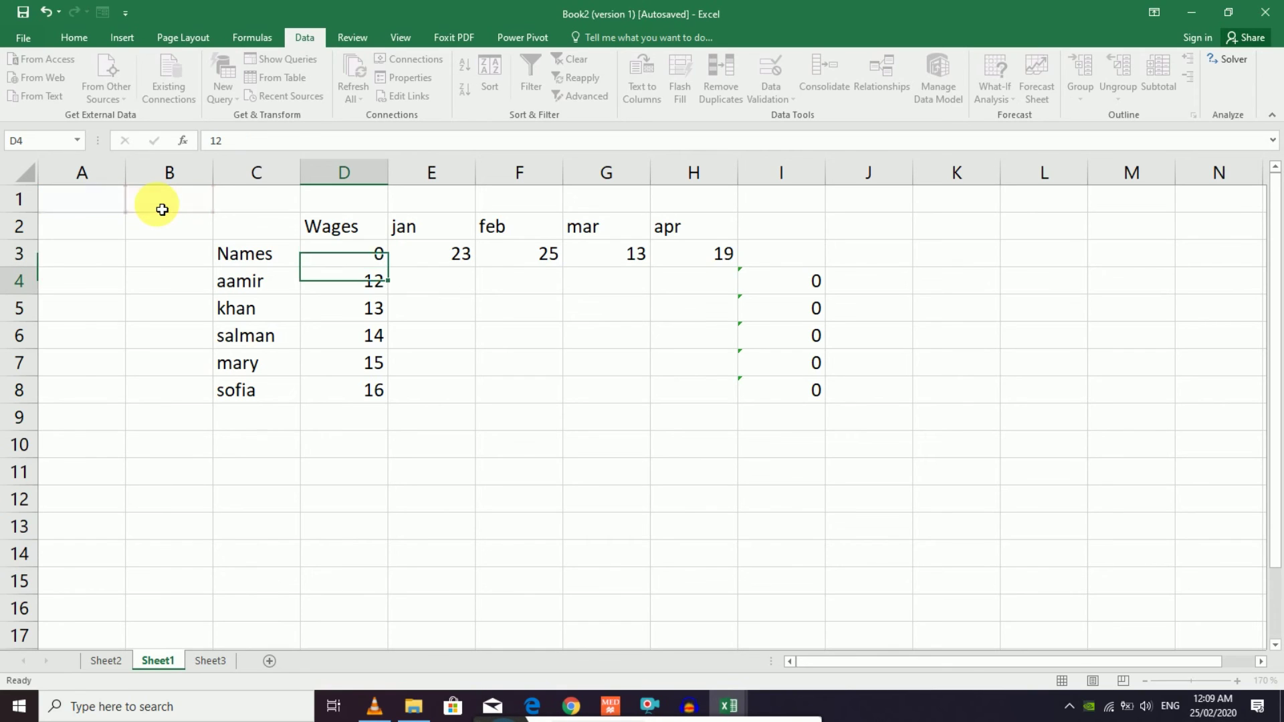
left_click(453, 393)
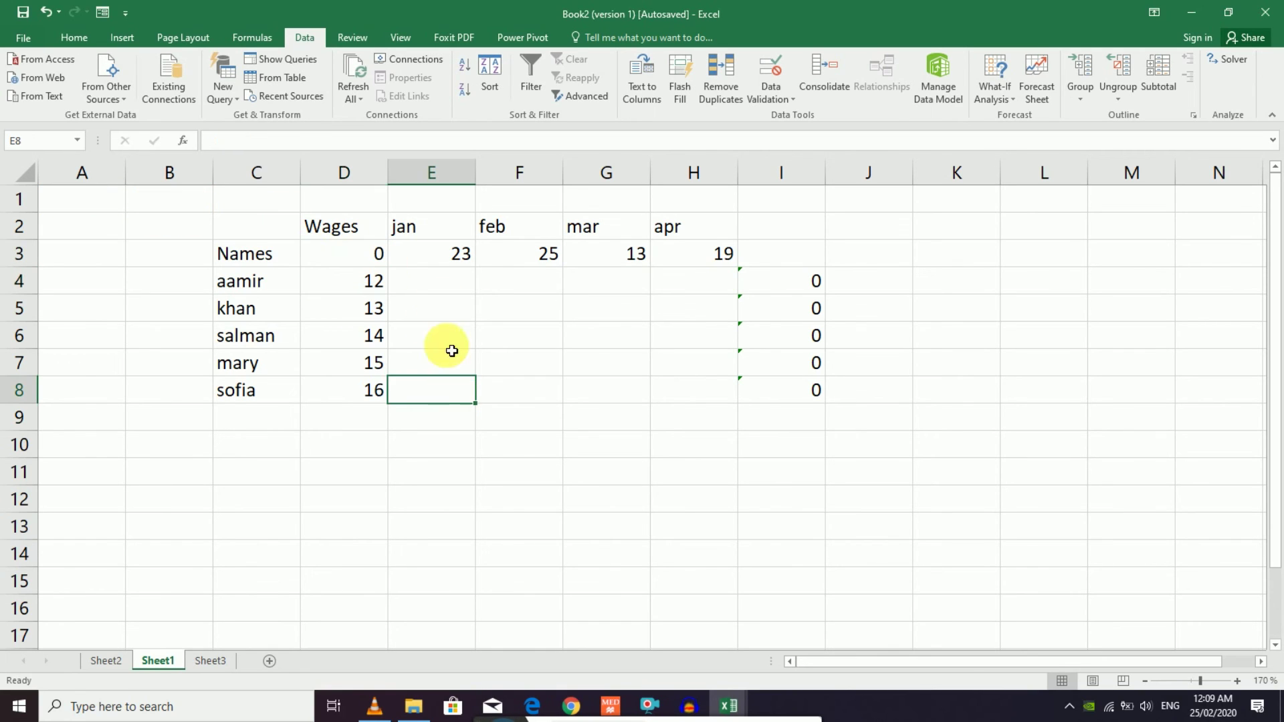
left_click(444, 281)
mouse_move(367, 259)
left_mouse_down()
mouse_move(440, 321)
mouse_move(625, 373)
mouse_move(679, 372)
mouse_move(711, 409)
left_mouse_up()
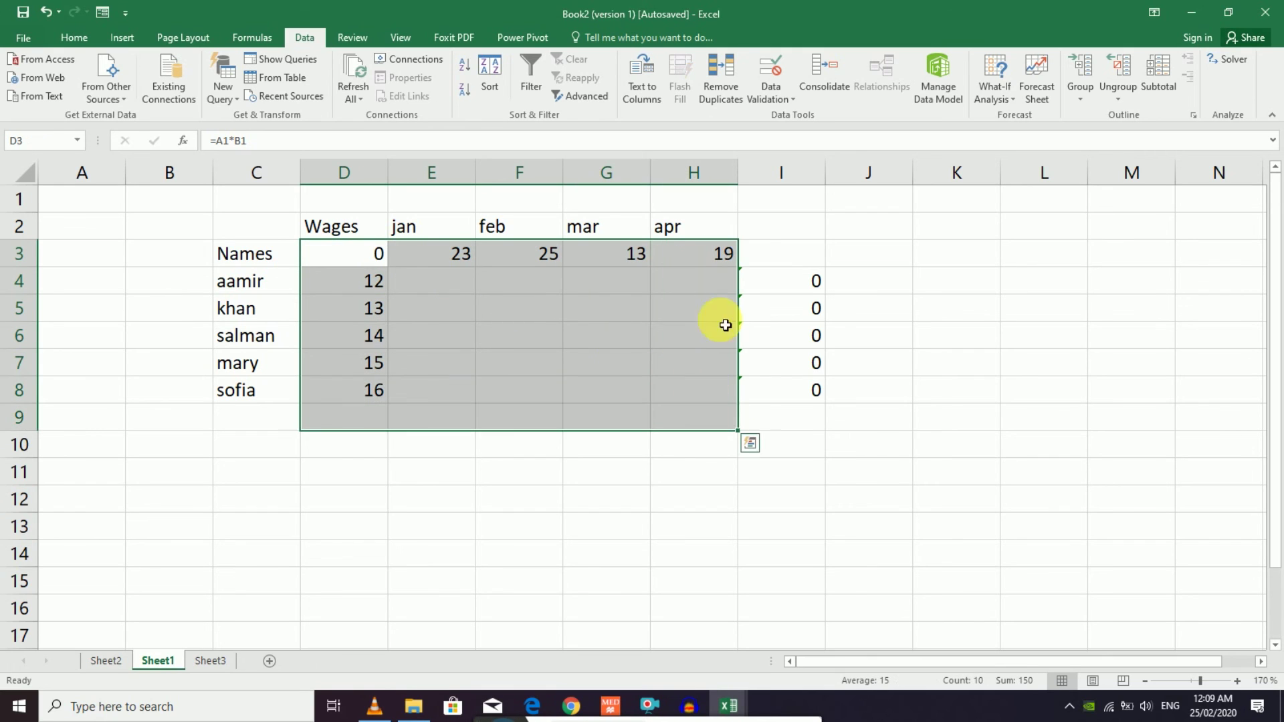
left_click(373, 265)
mouse_move(377, 274)
left_mouse_down()
mouse_move(734, 362)
mouse_move(708, 390)
mouse_move(694, 372)
mouse_move(699, 400)
left_mouse_up()
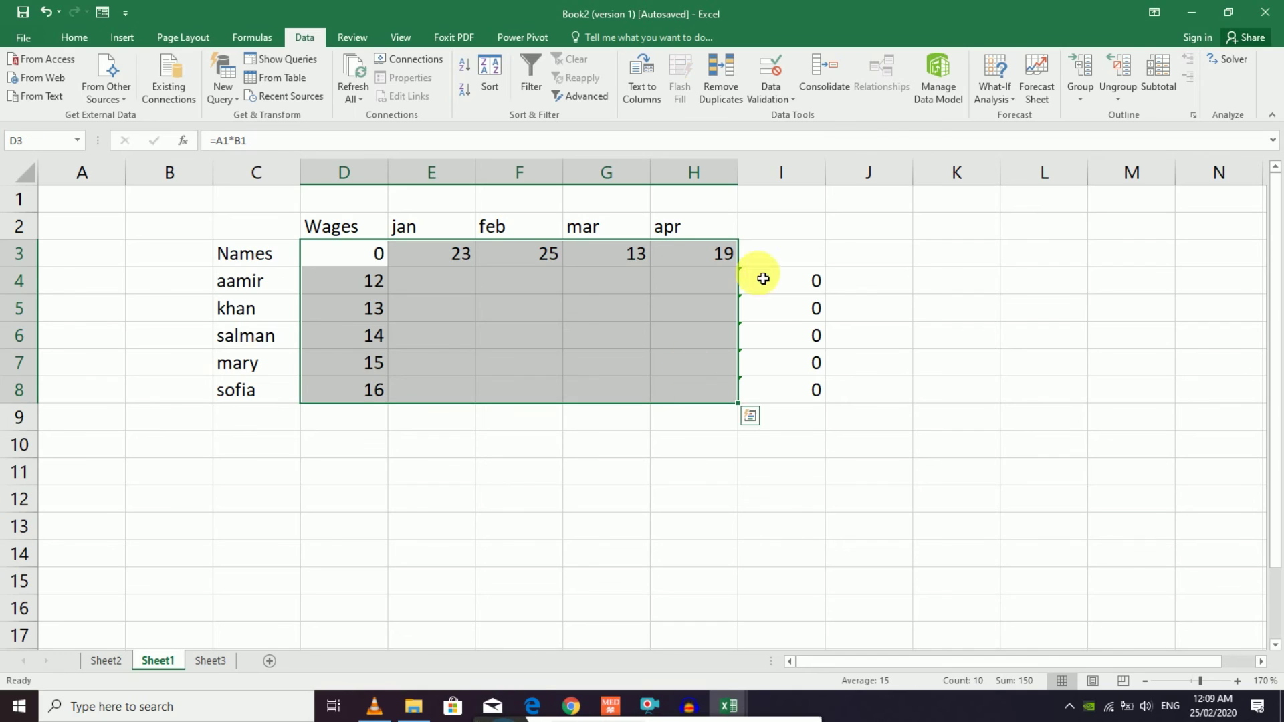
- Create a data table with A1 as row input cell and B1 as column input cell
left_click(1015, 108)
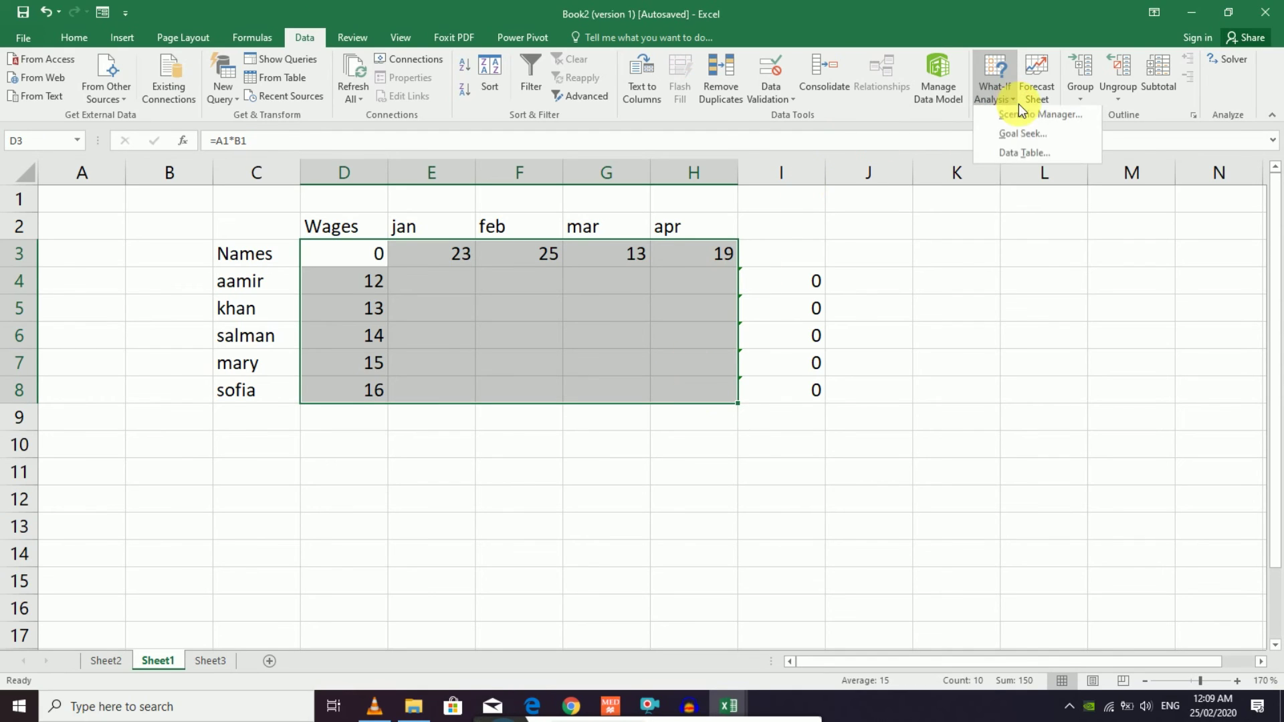
left_click(1033, 154)
left_click(408, 379)
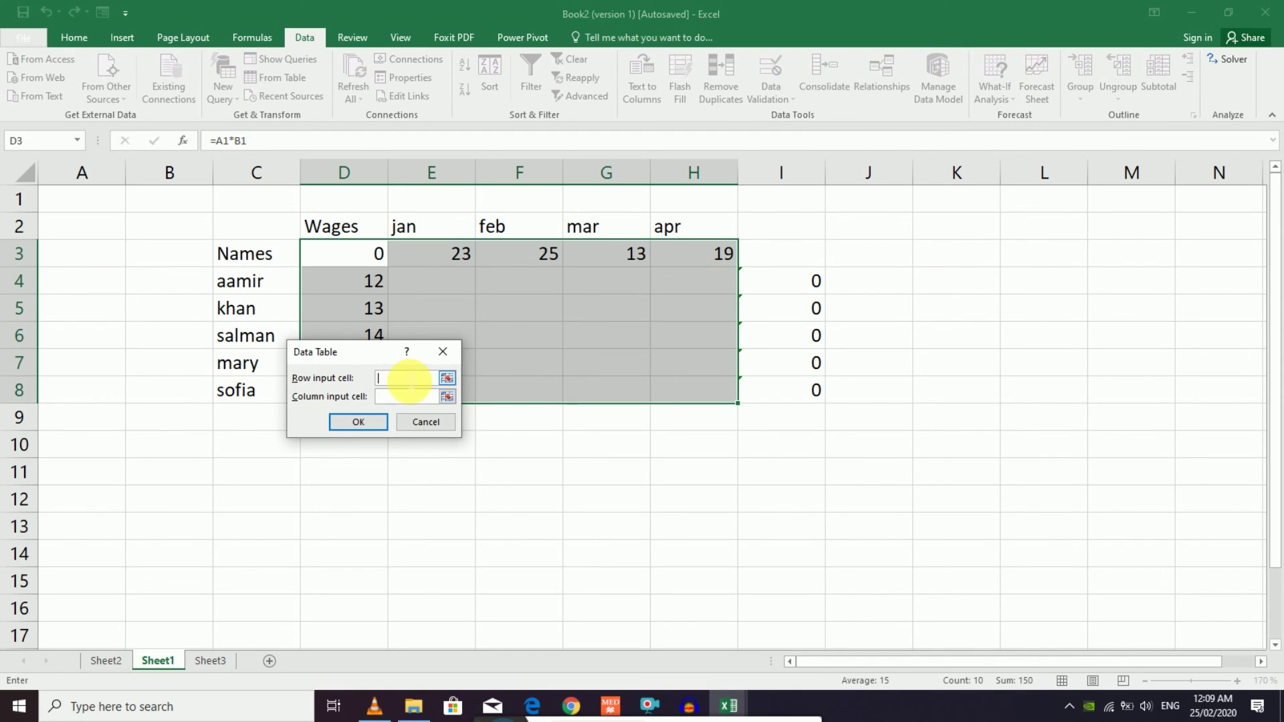
left_click(97, 200)
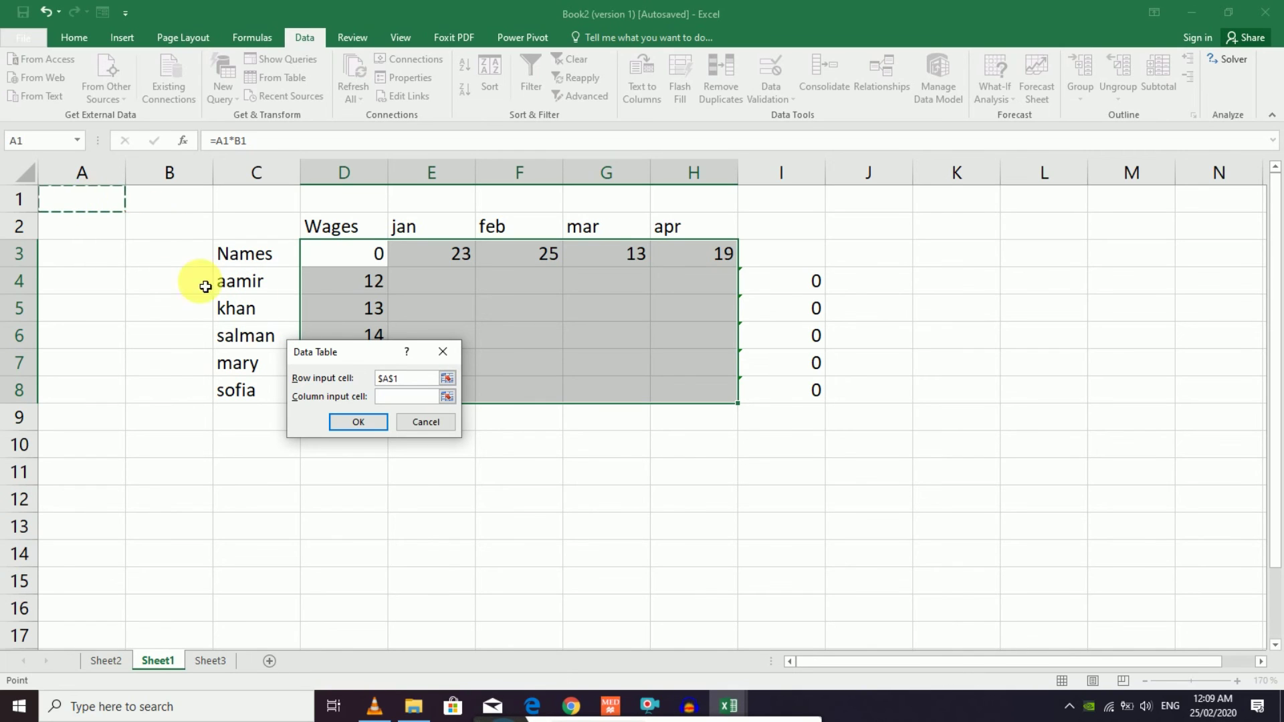
left_click(409, 397)
left_click(175, 204)
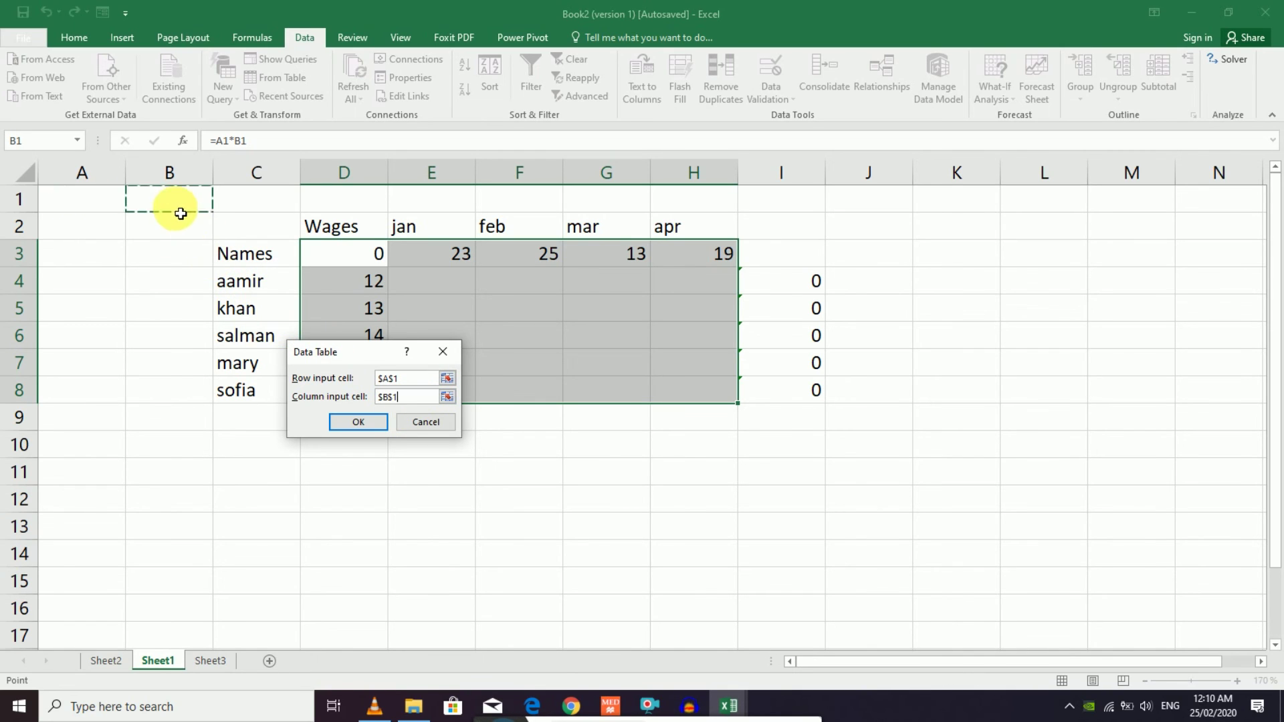
left_click(359, 422)
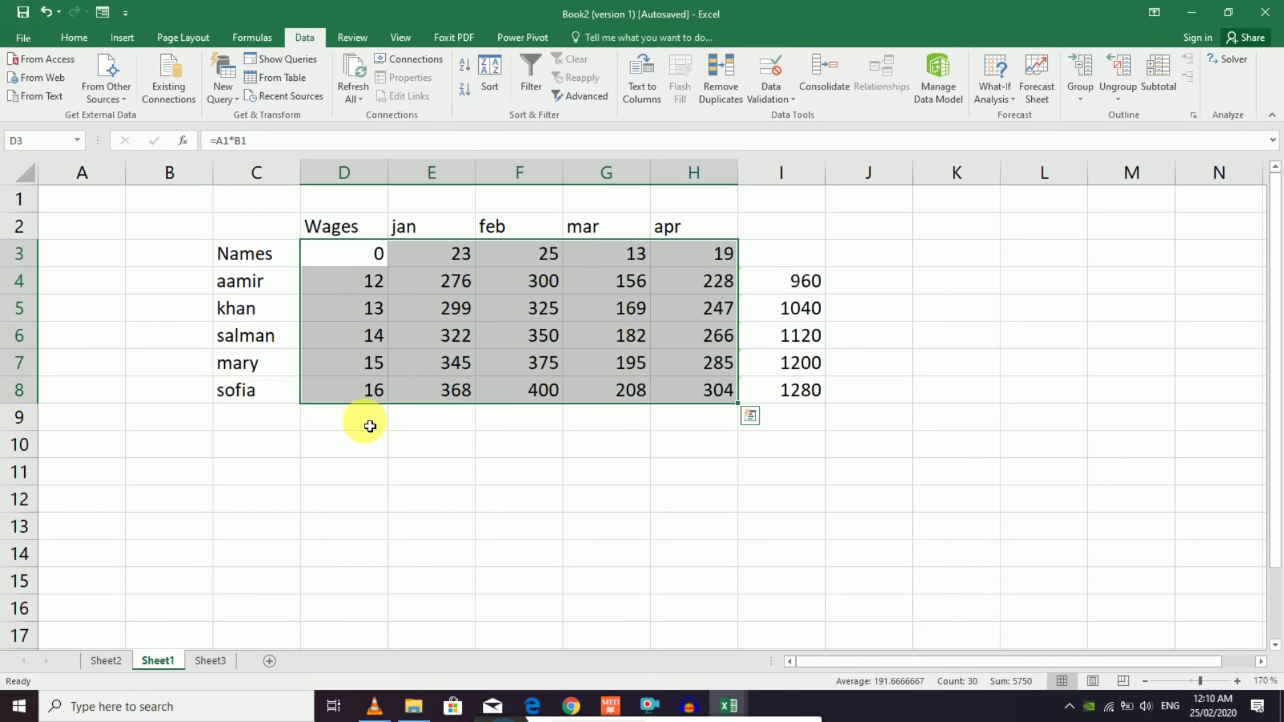
left_click(453, 259)
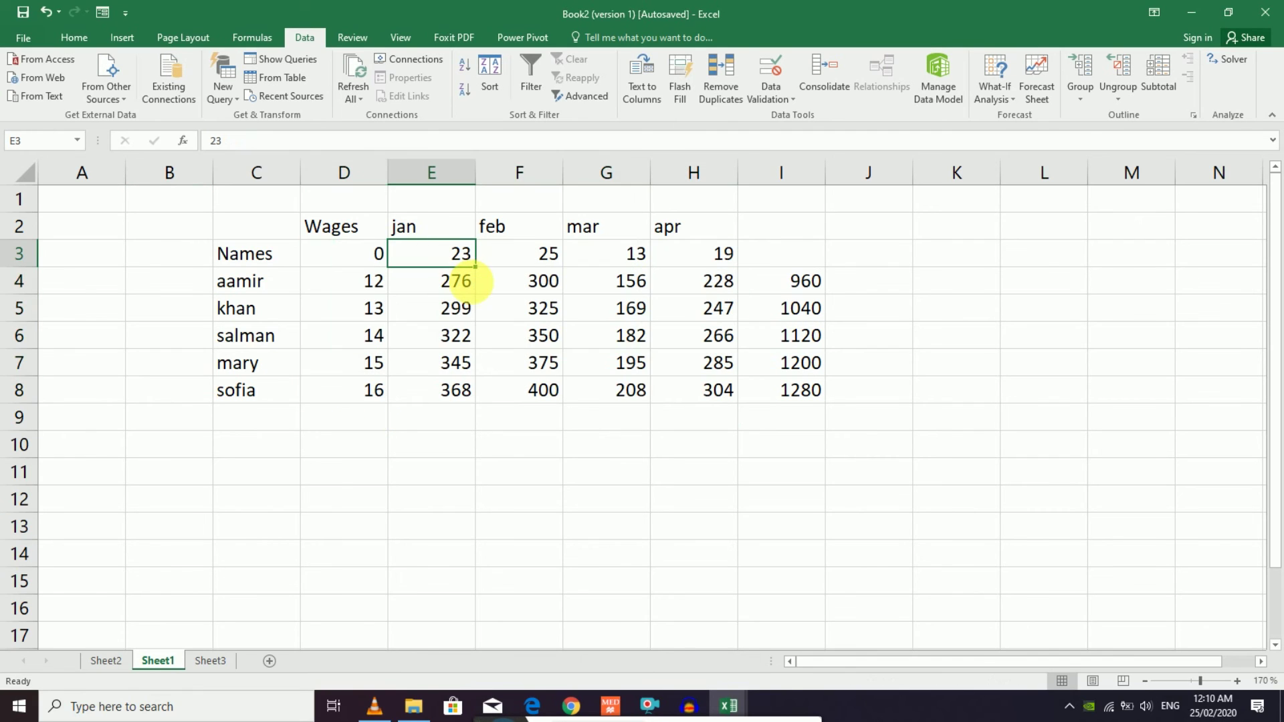
- Review the row total formulas and make the Wages values in D4:D8 bold
left_click_drag(266, 281, 795, 287)
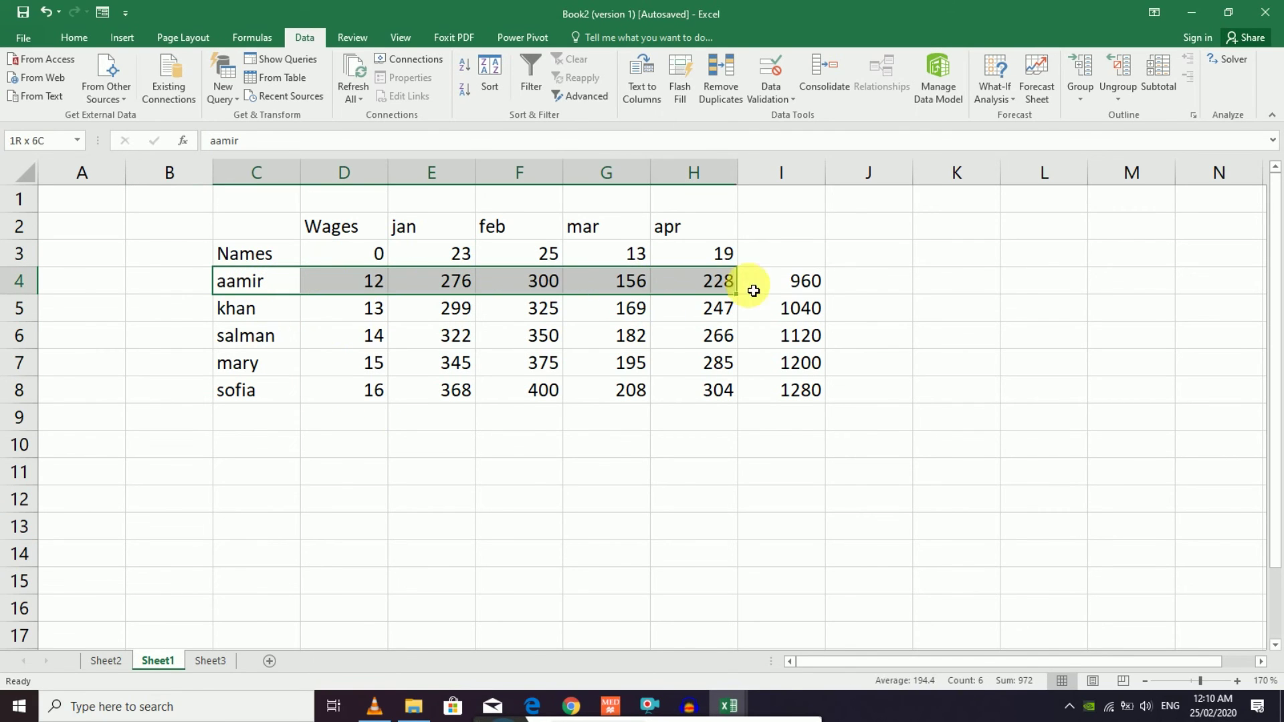
left_click(799, 286)
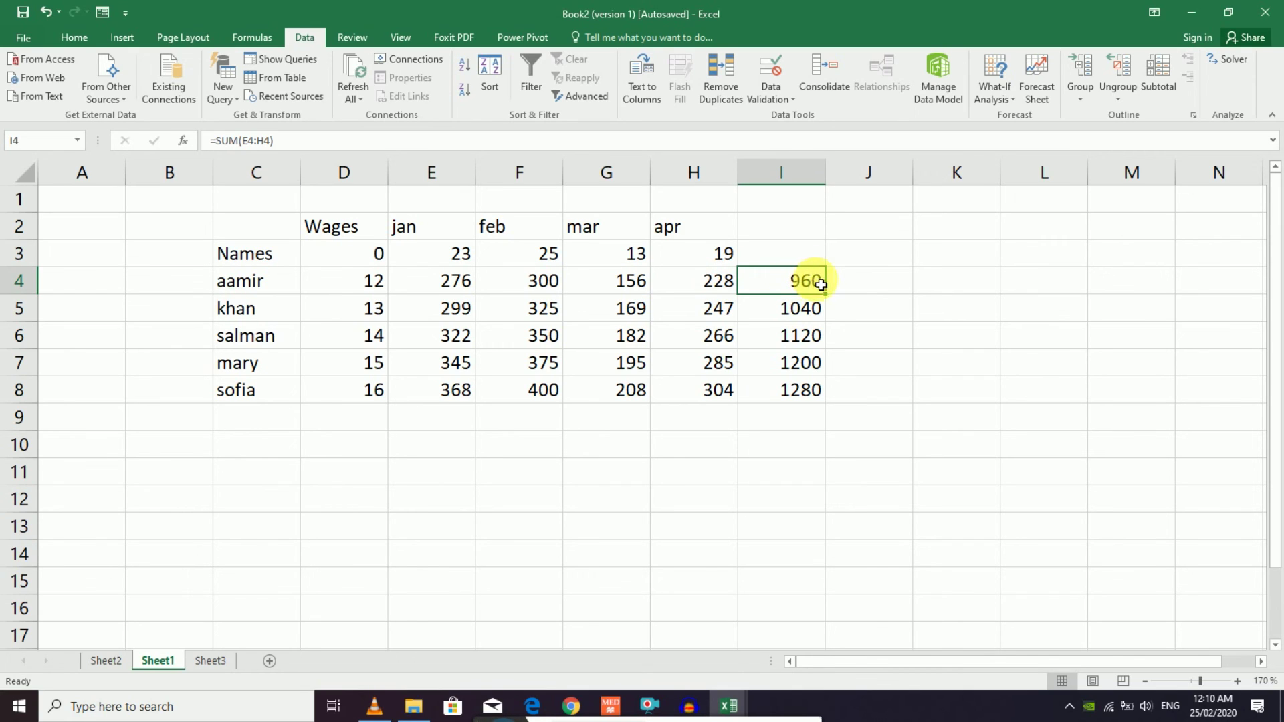
left_click(251, 387)
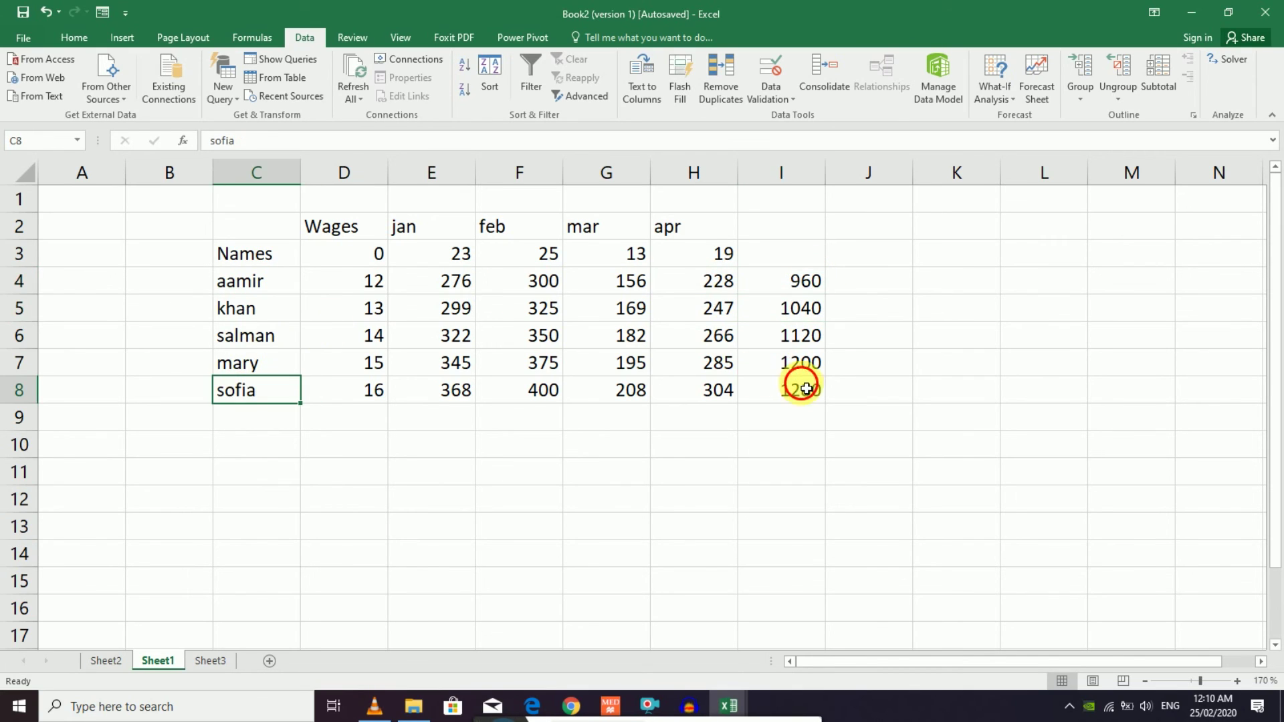
left_click(806, 389)
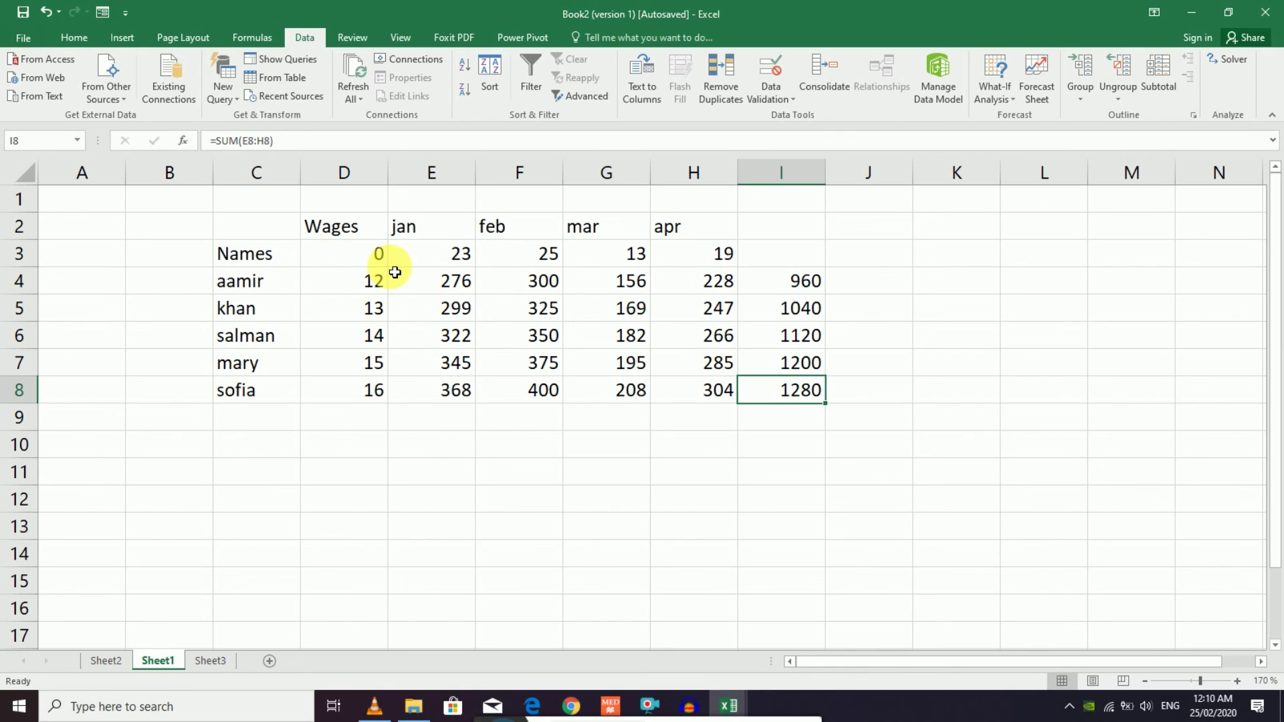
left_click_drag(352, 281, 392, 390)
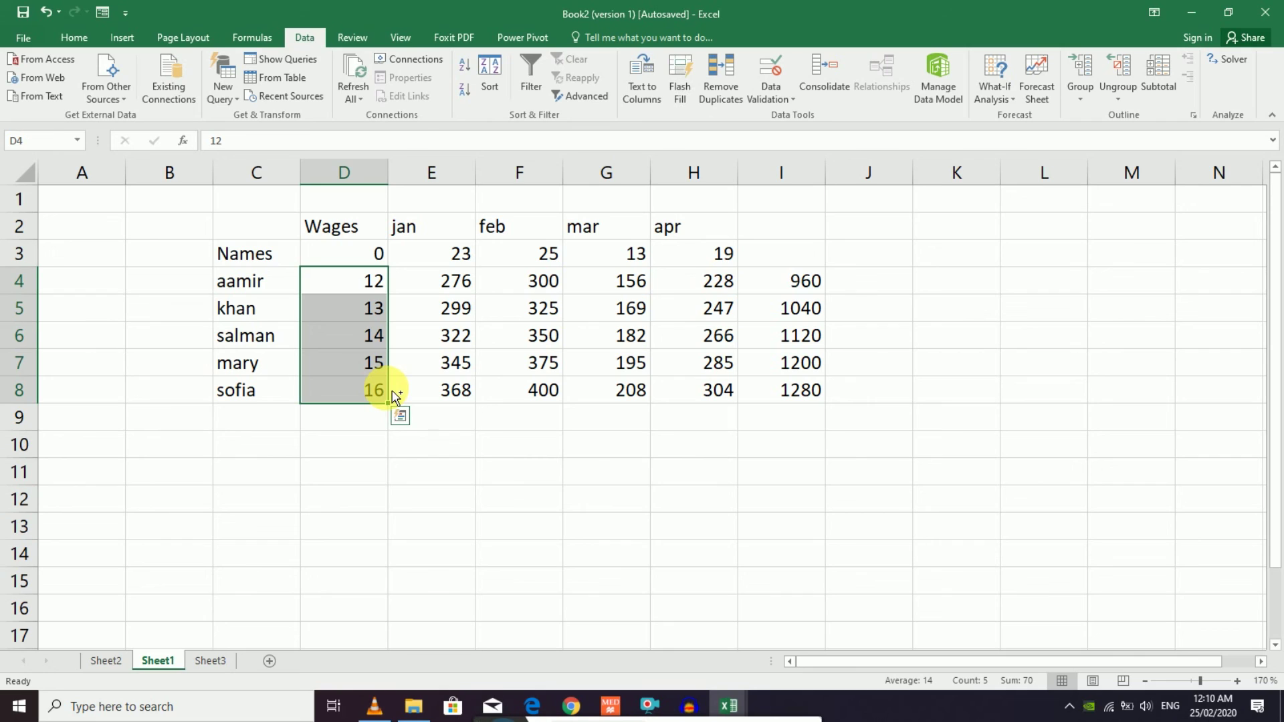
key("ctrl+b")
left_click(455, 335)
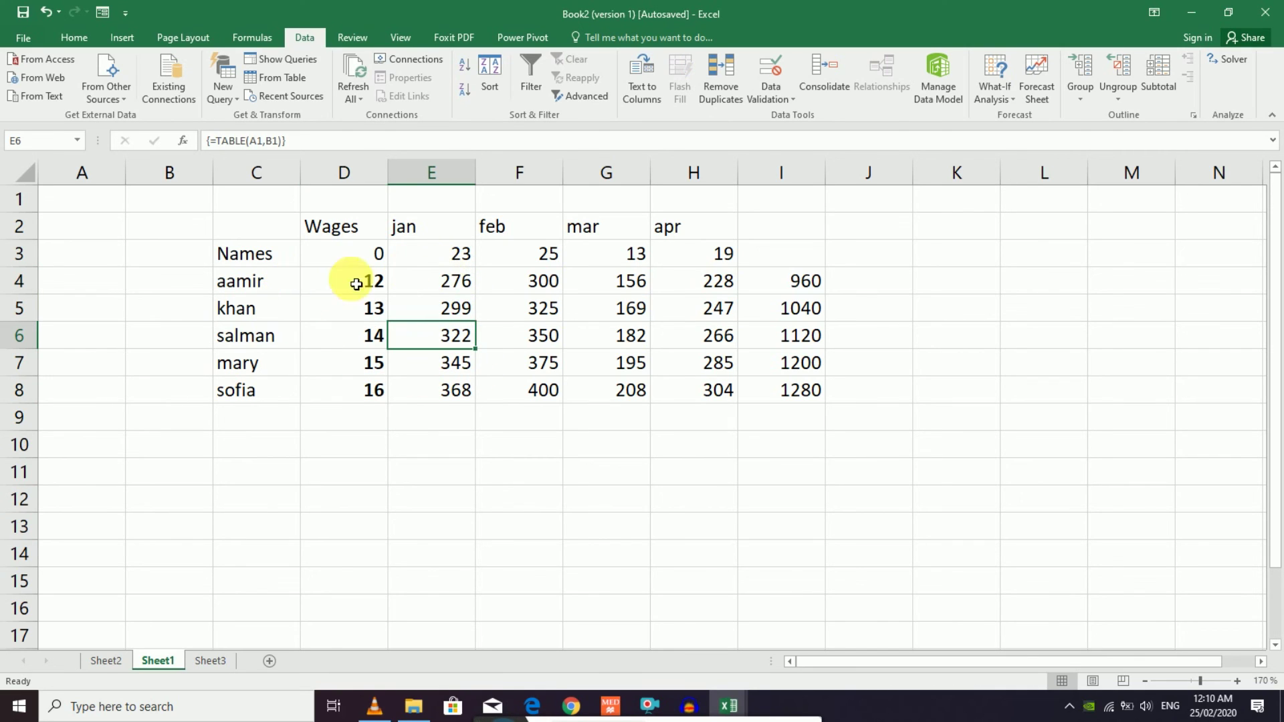
- Change the jan rate in E3 to 12 and the mar rate in G3 to 23
double_click(462, 260)
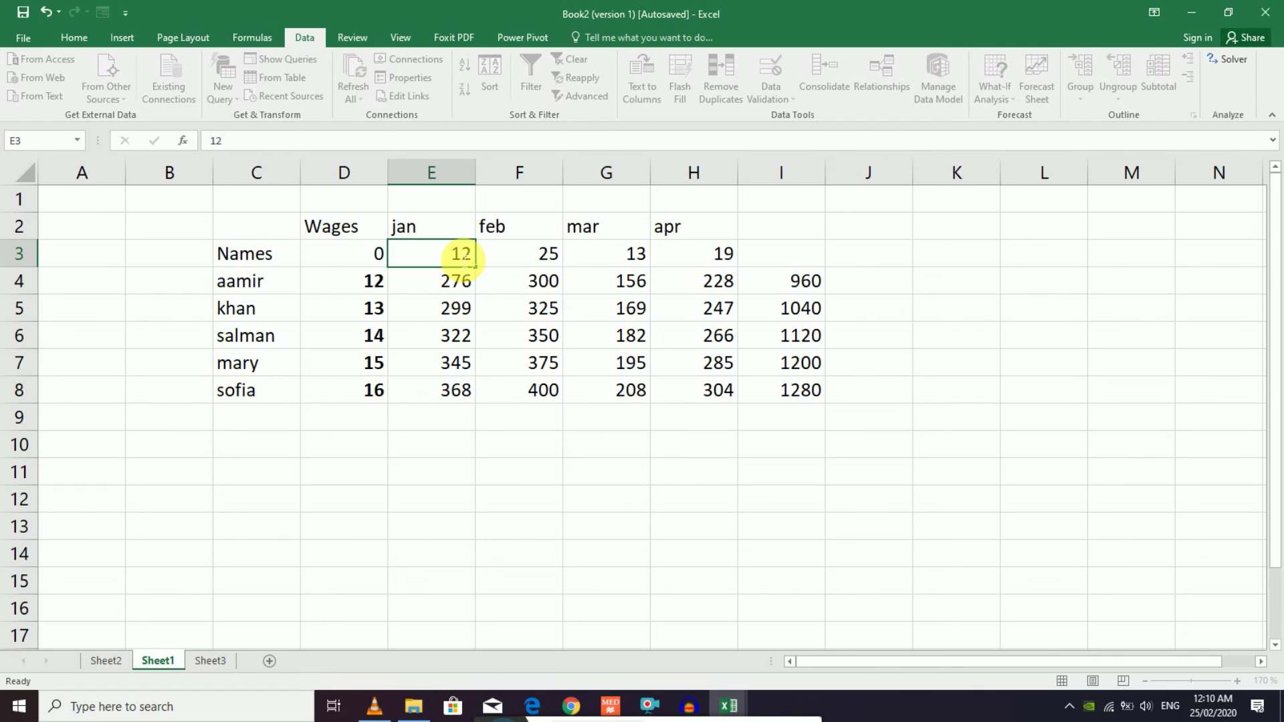
key("Return")
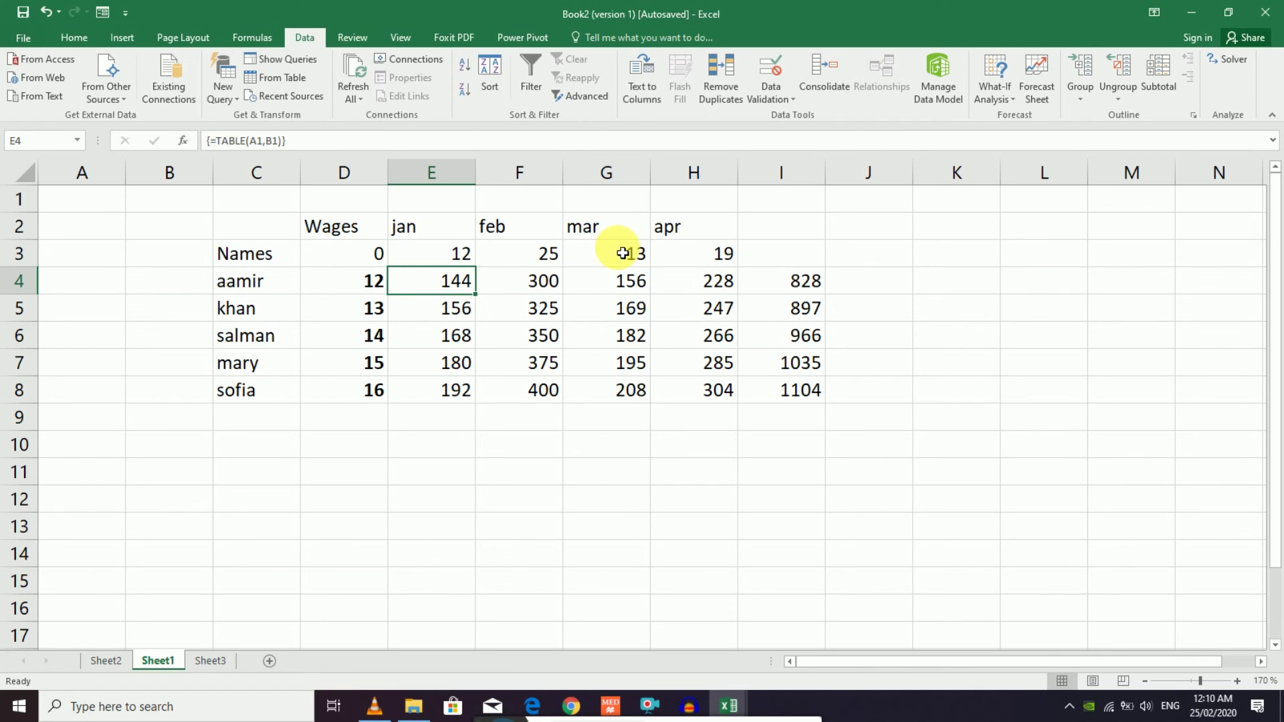
left_click(605, 225)
left_click(627, 260)
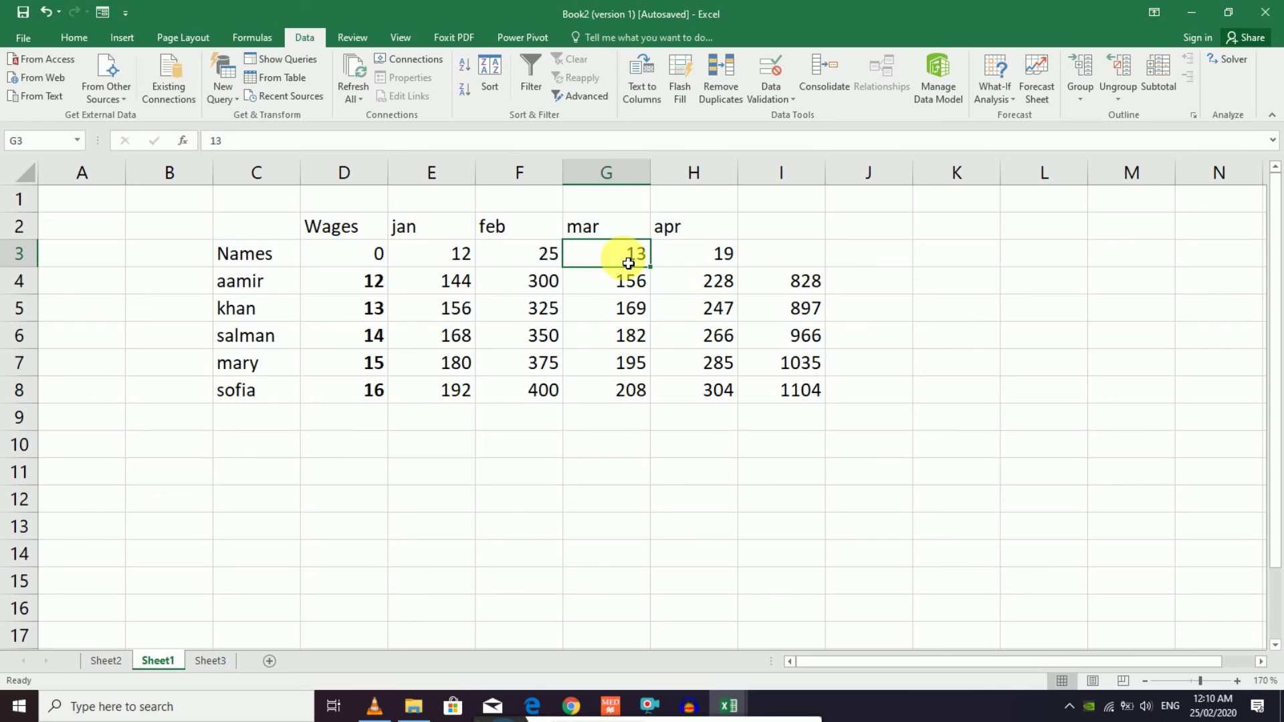
double_click(628, 263)
double_click(623, 261)
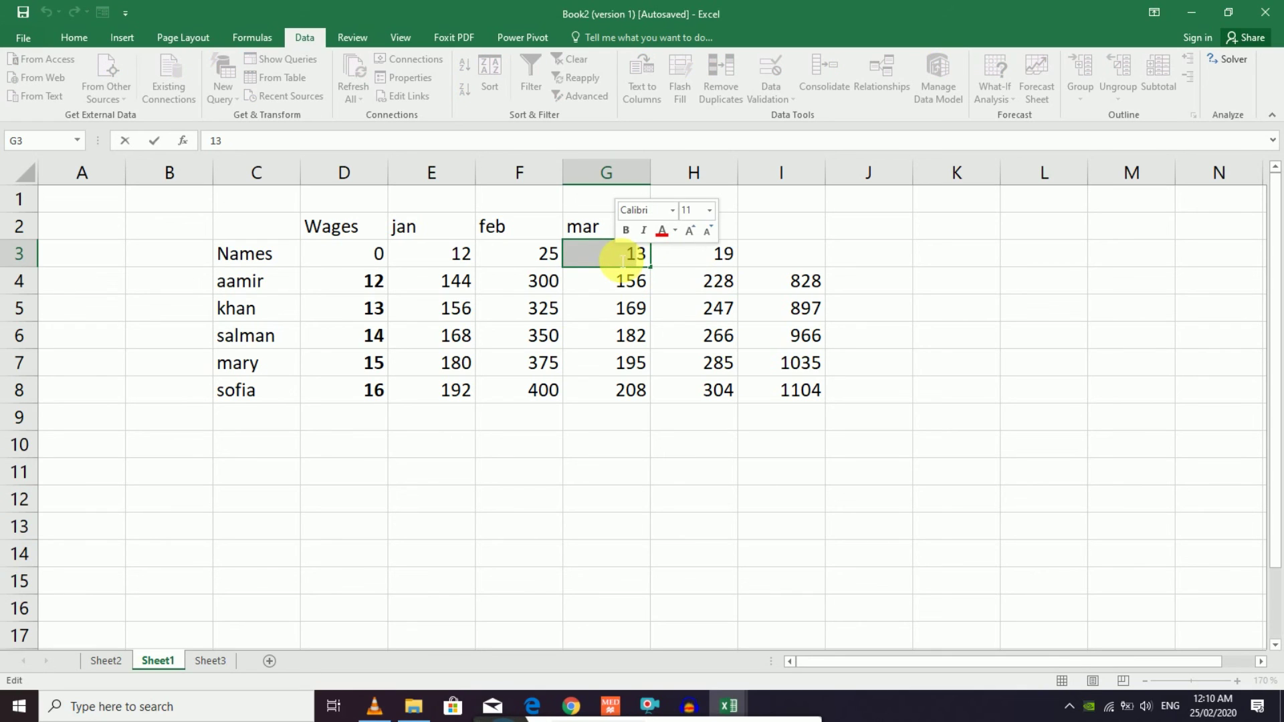
type("23")
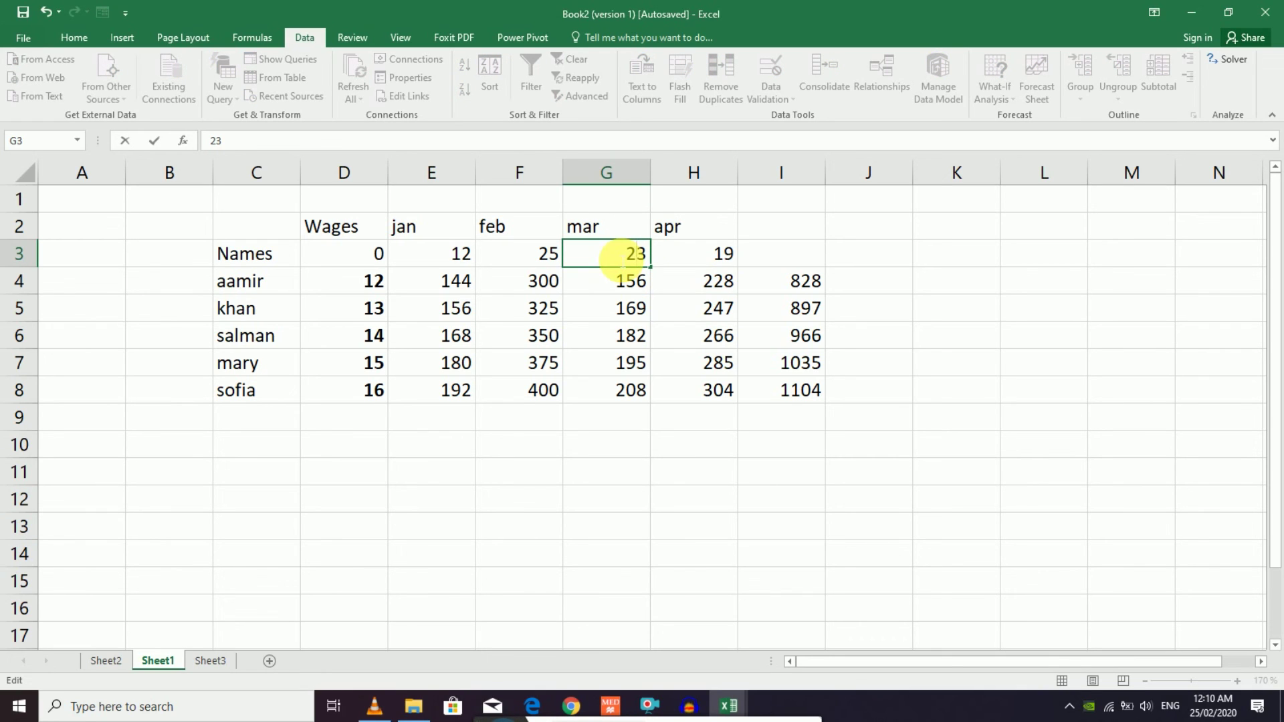
key("Return")
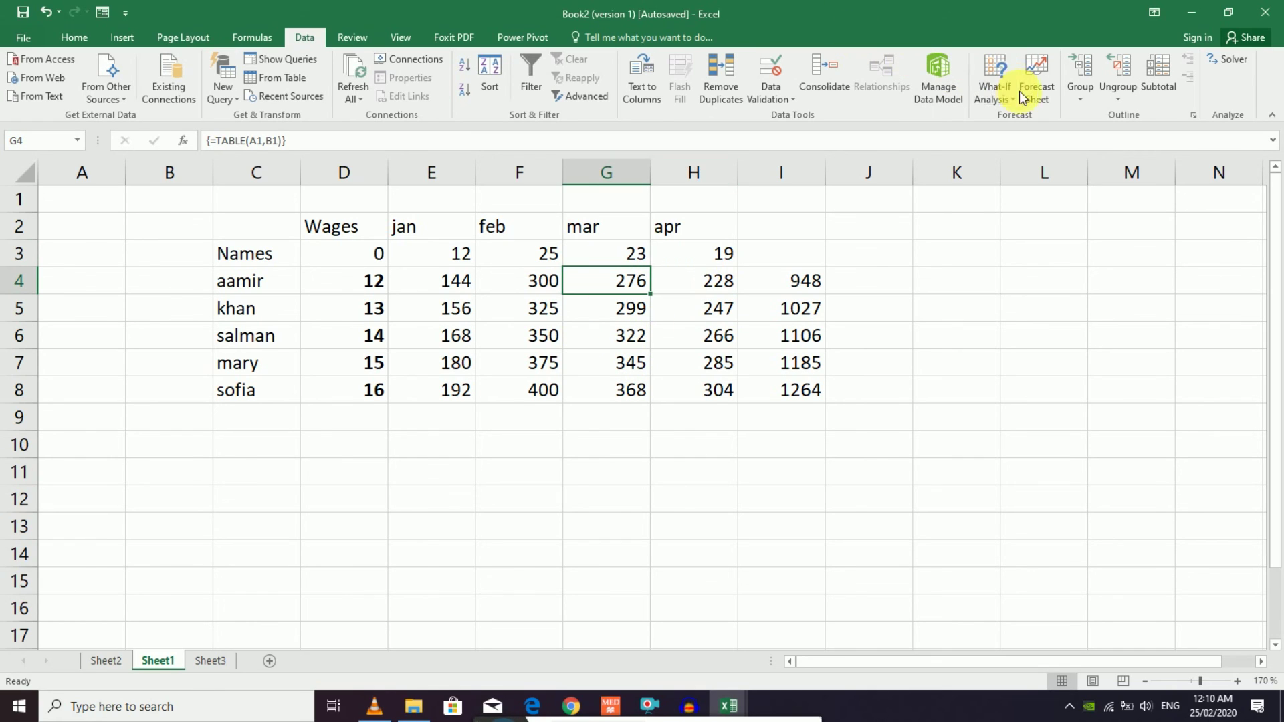
left_click(797, 226)
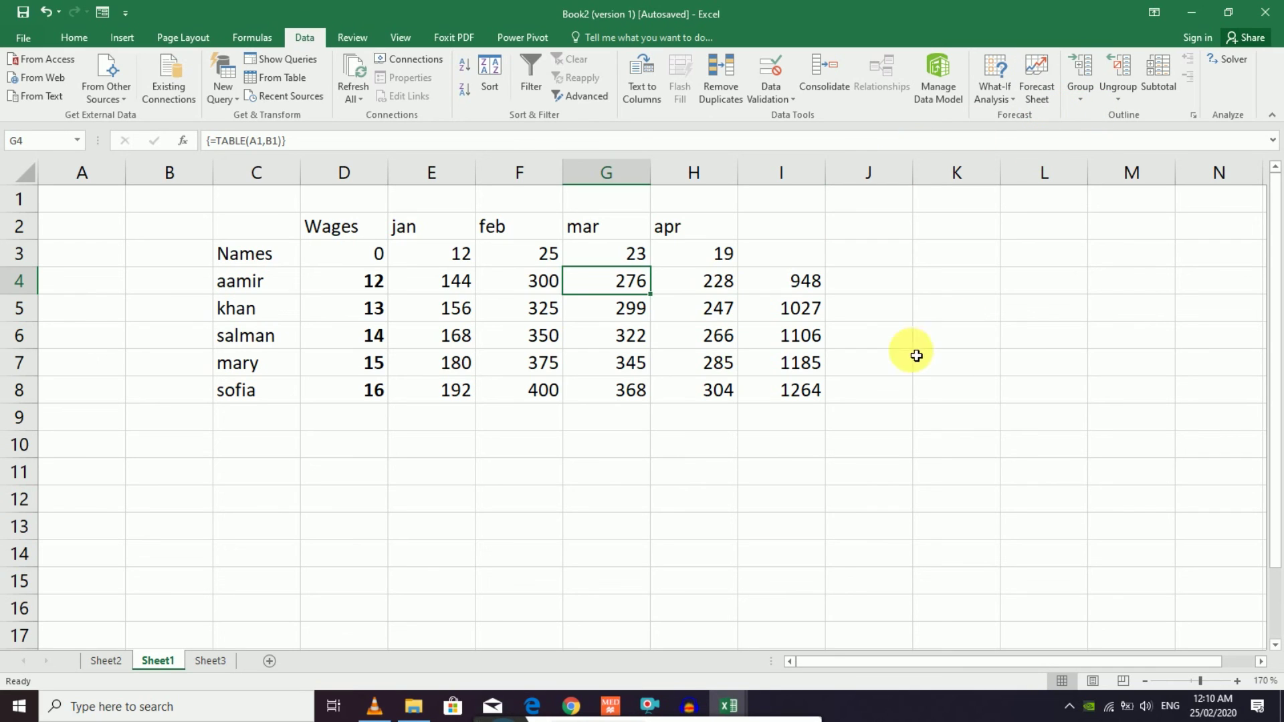
left_click_drag(785, 295, 819, 384)
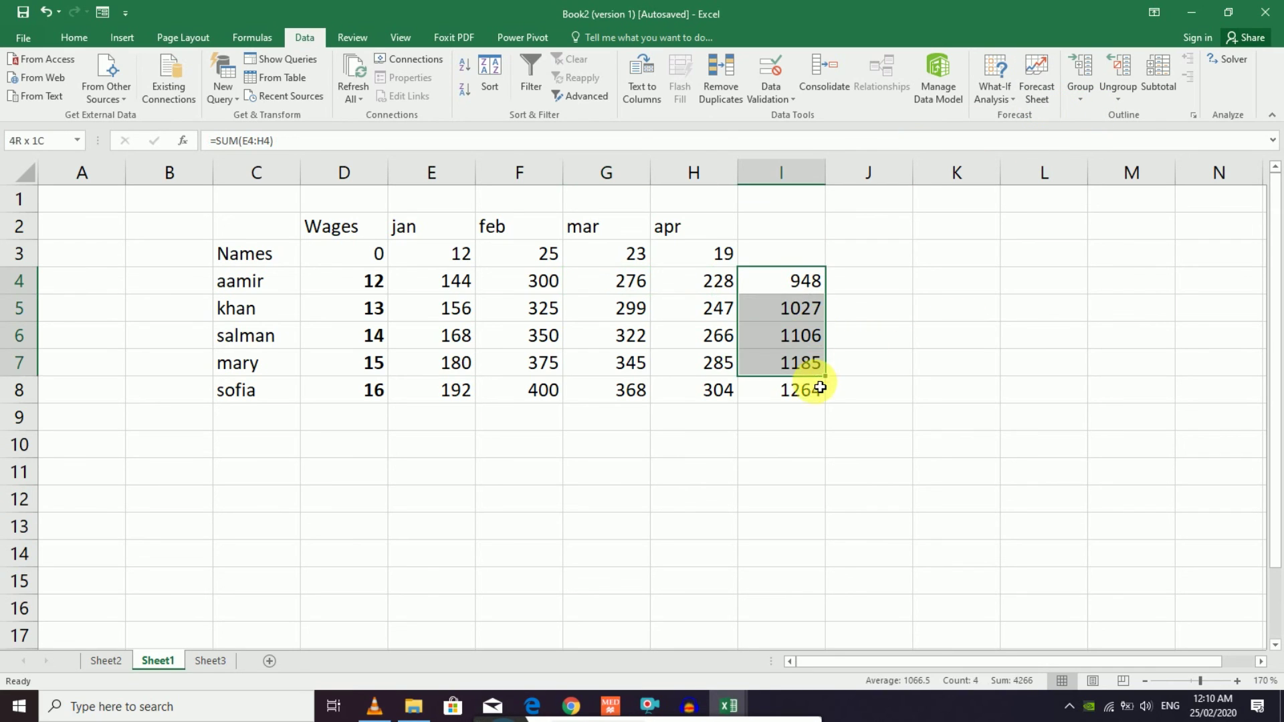
left_click(453, 479)
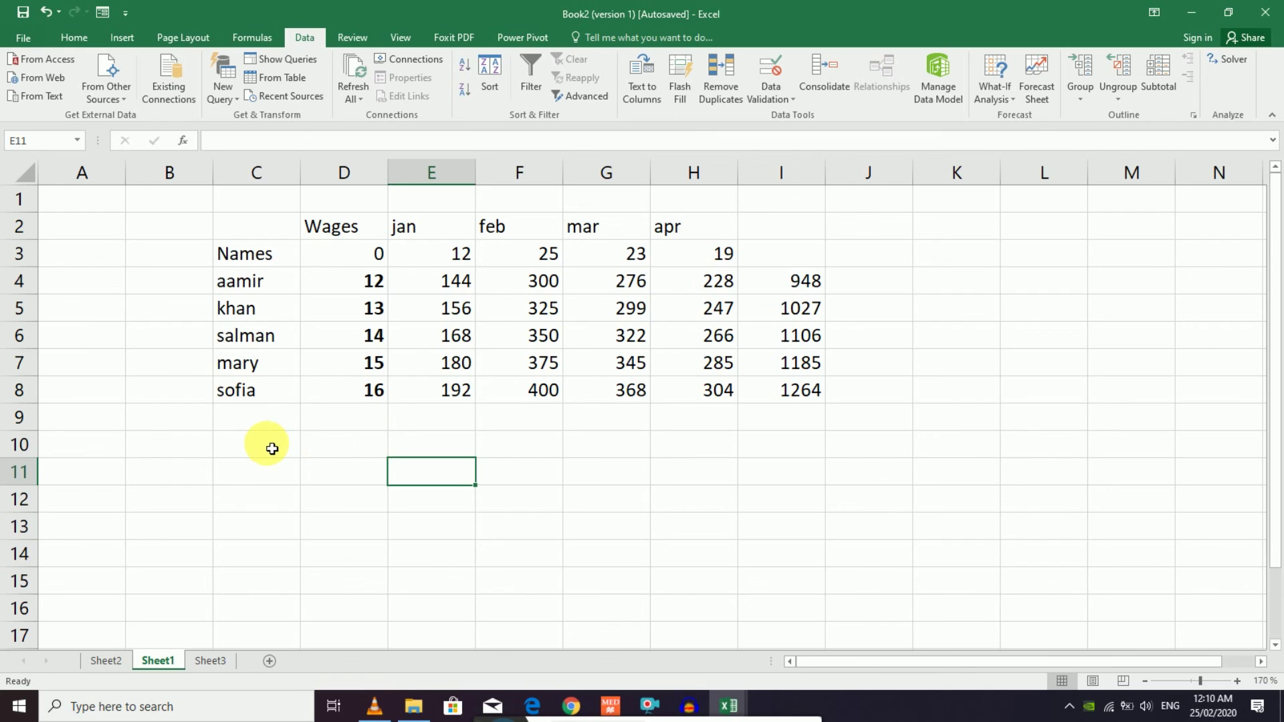
scroll(269, 464, "down", 1)
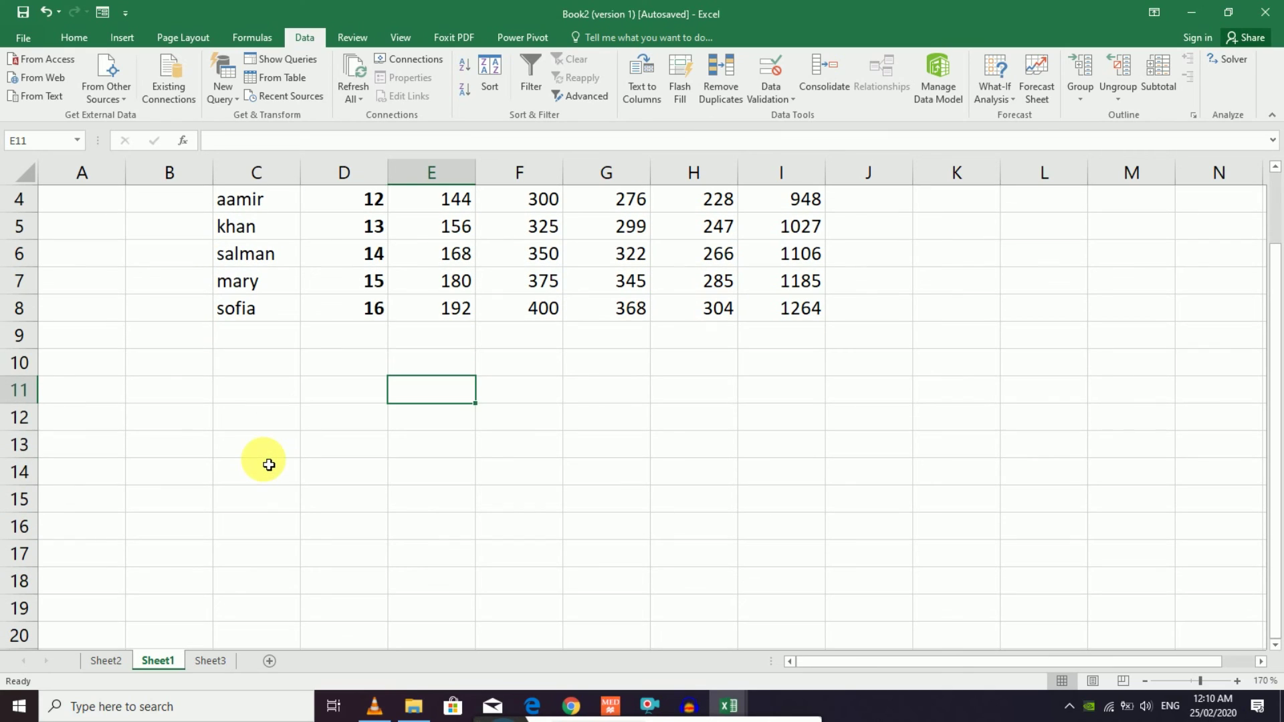
- Enter =RANDBETWEEN(200,300) in C11 and fill it down to C16
left_click(277, 398)
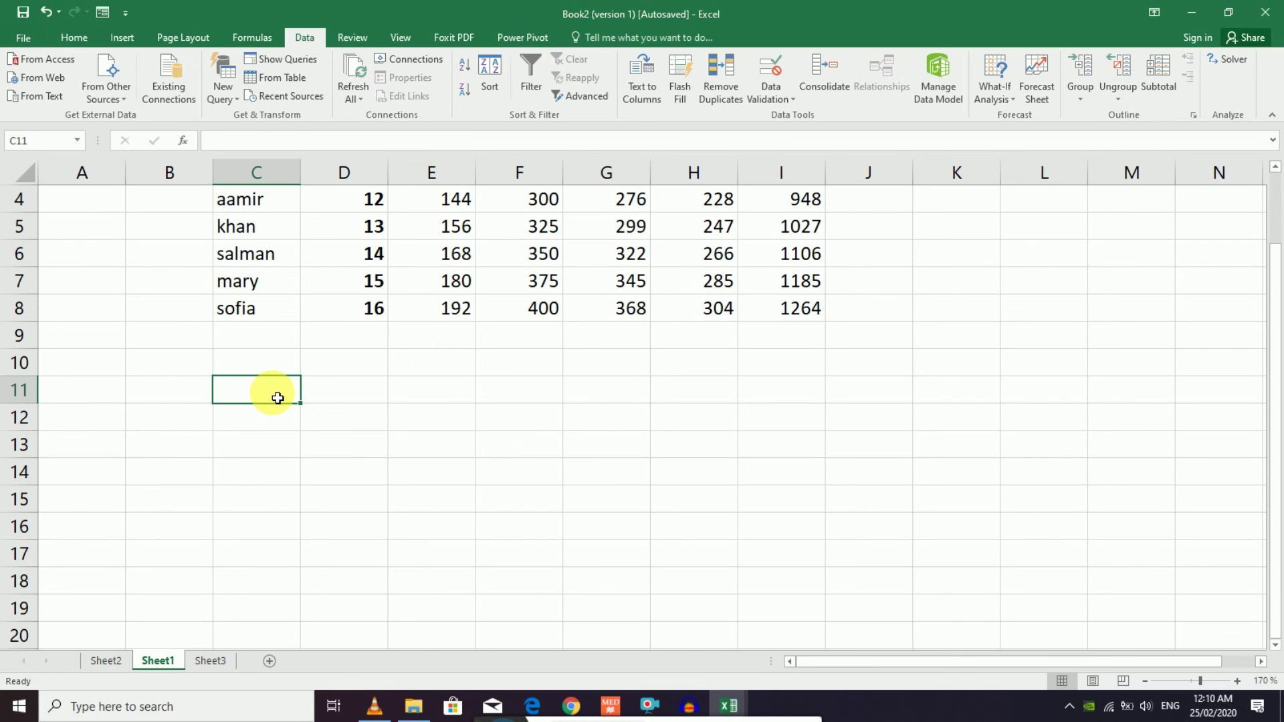
type("=rand")
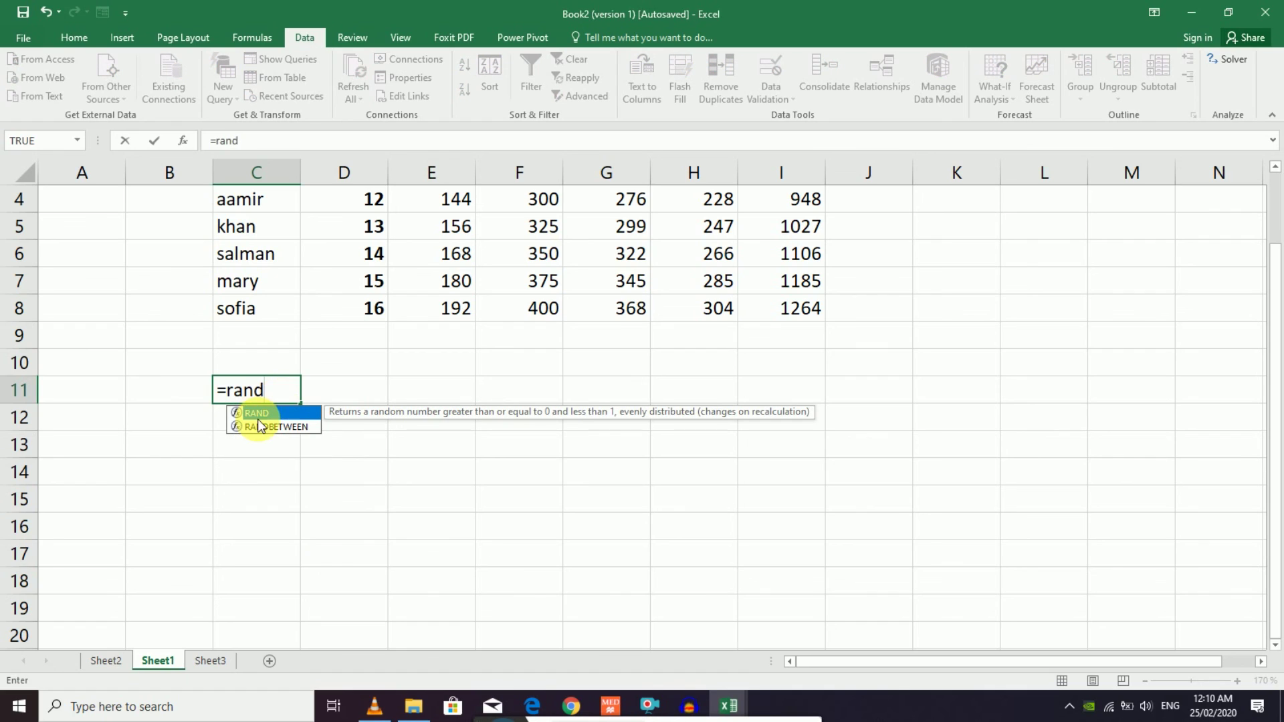
double_click(276, 428)
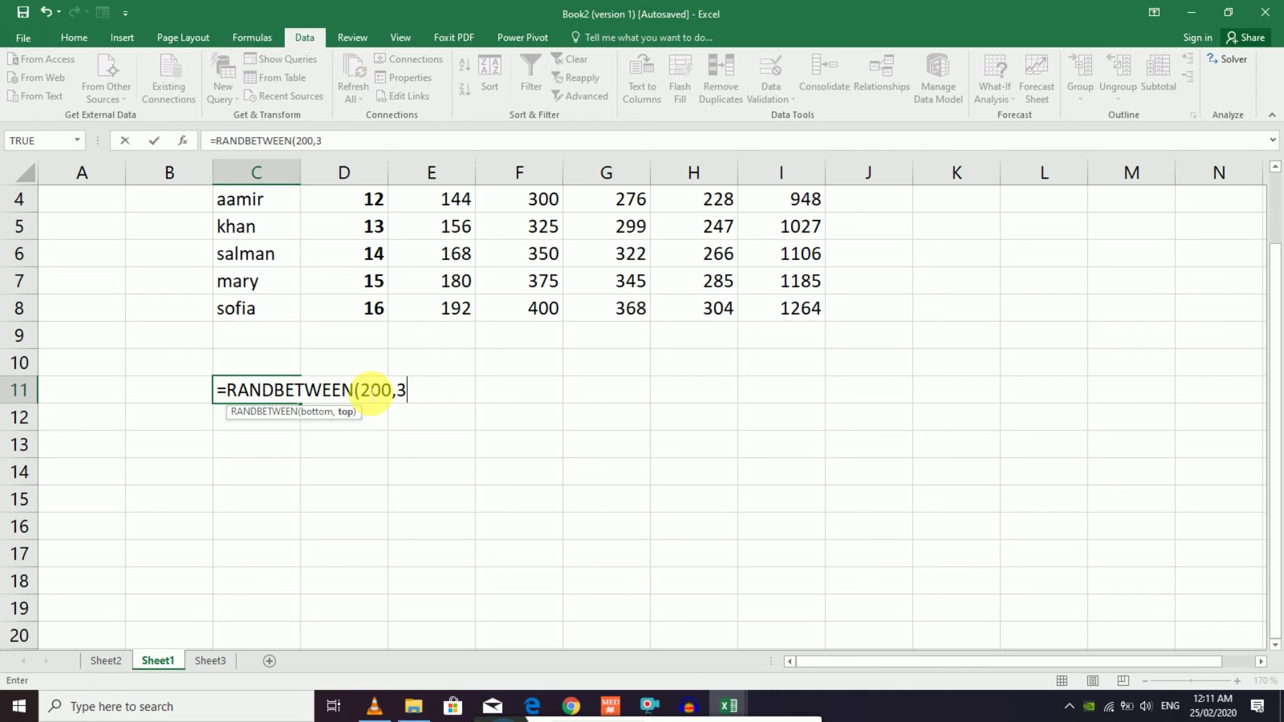
type(")")
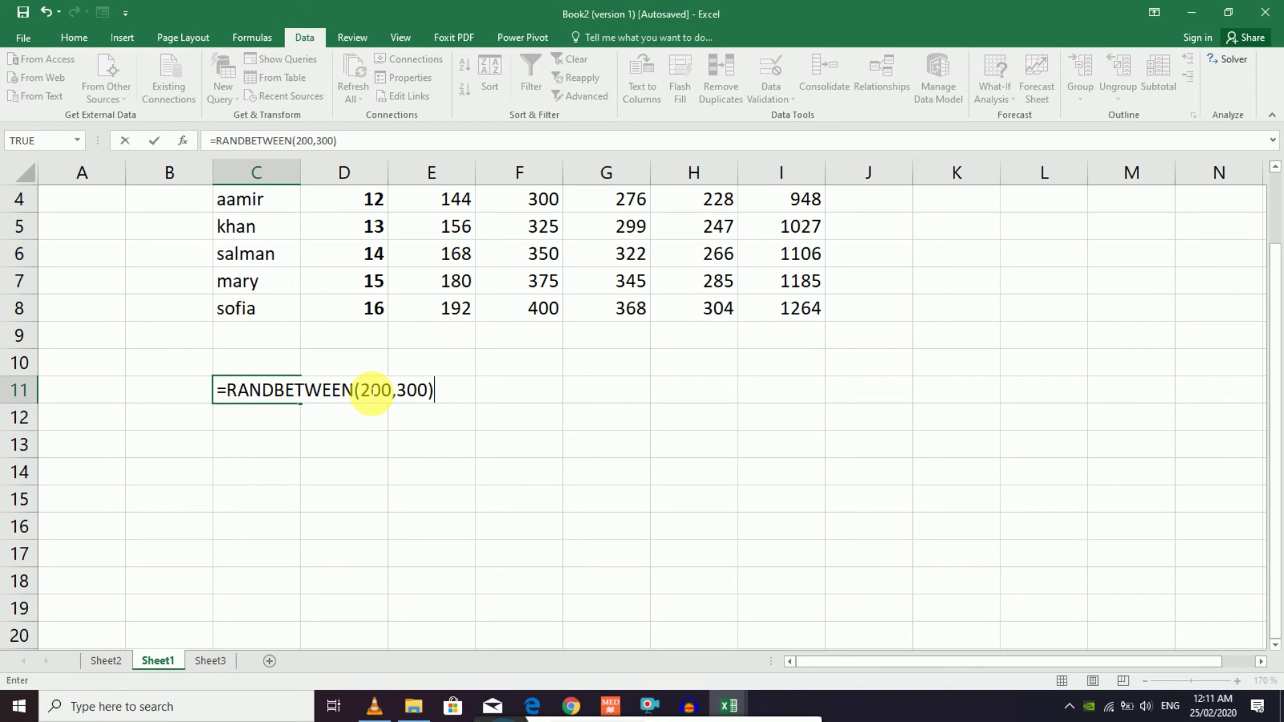
key("Return")
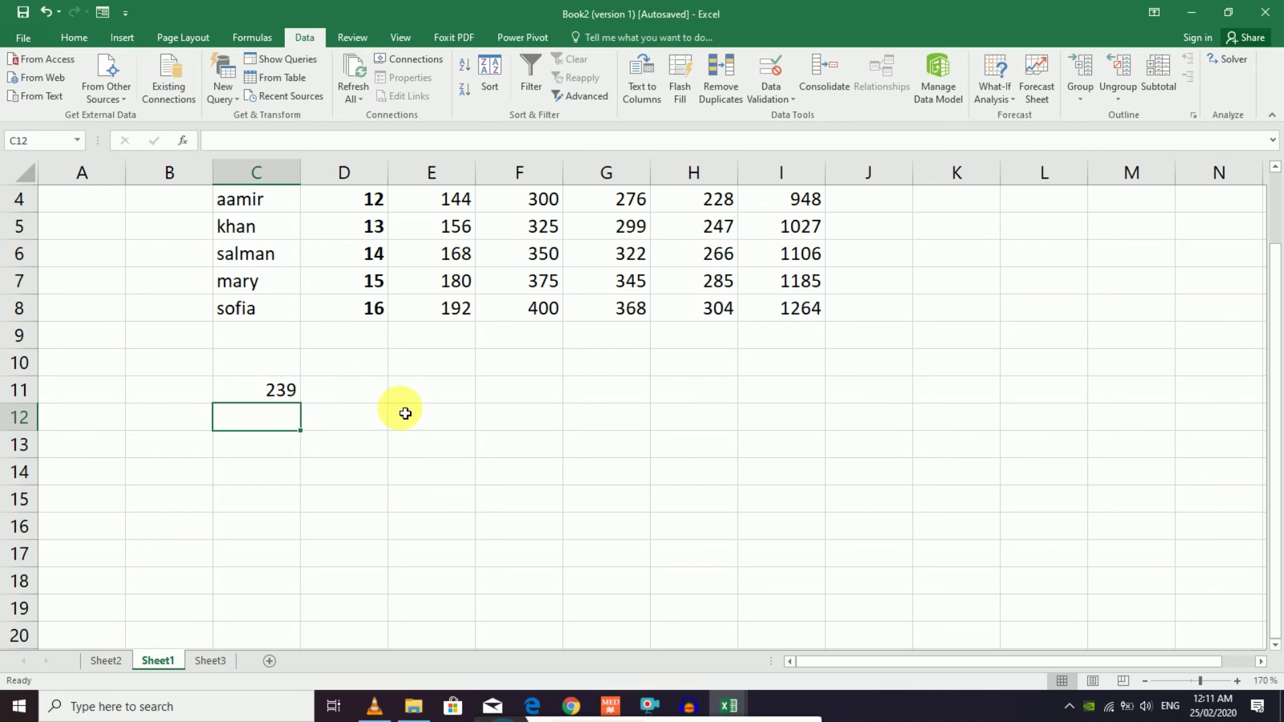
left_click(272, 389)
left_click_drag(299, 403, 298, 536)
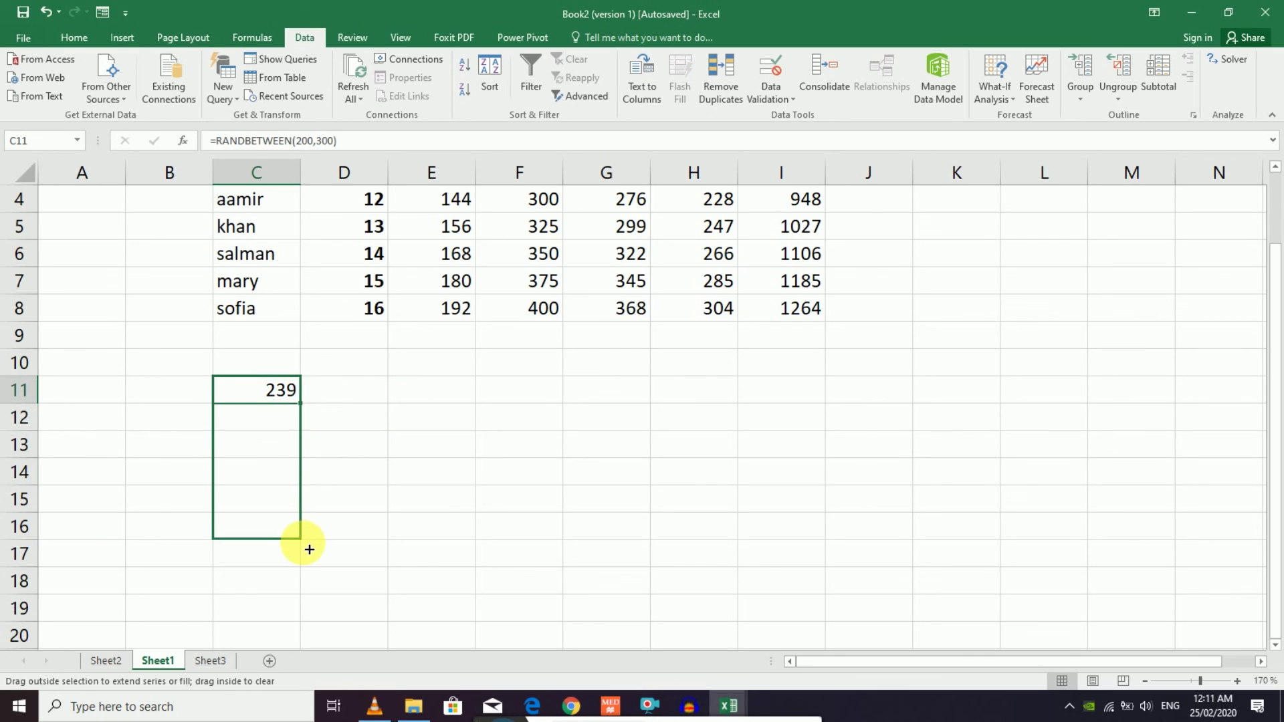
- Select the six random numbers in C11:C16 and copy them
left_click(380, 497)
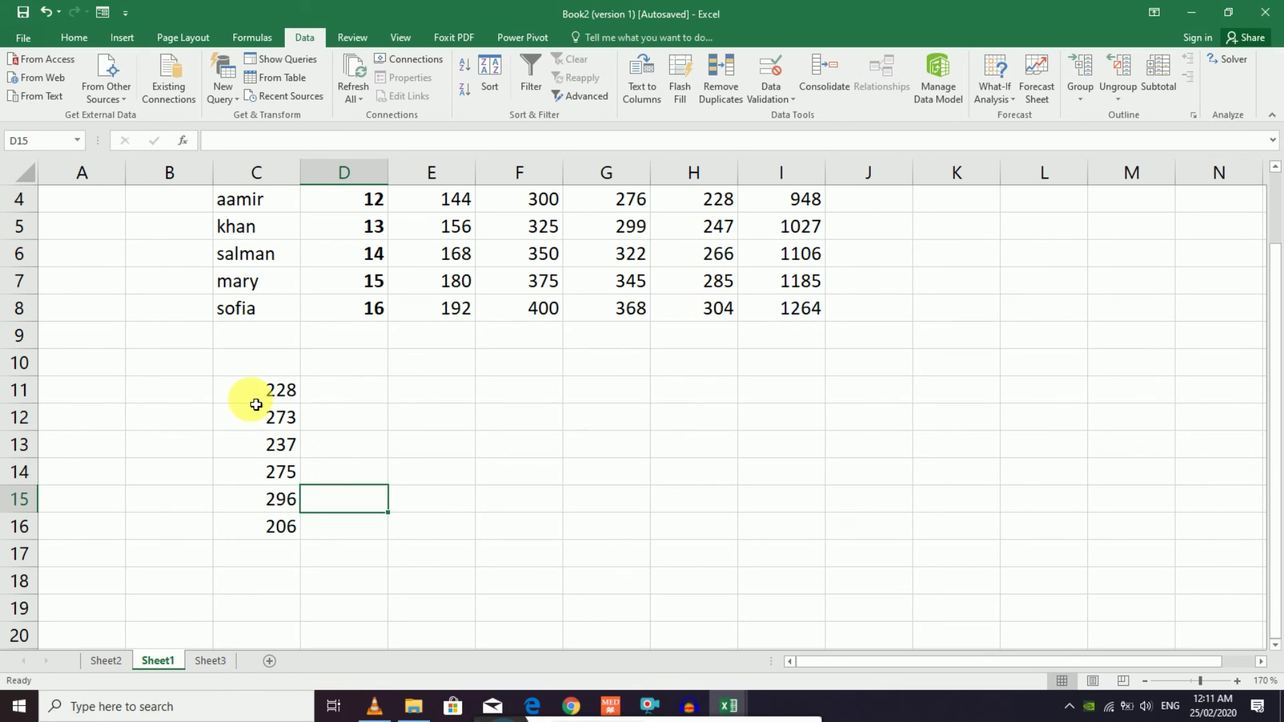
left_click_drag(254, 391, 288, 509)
left_click(280, 441)
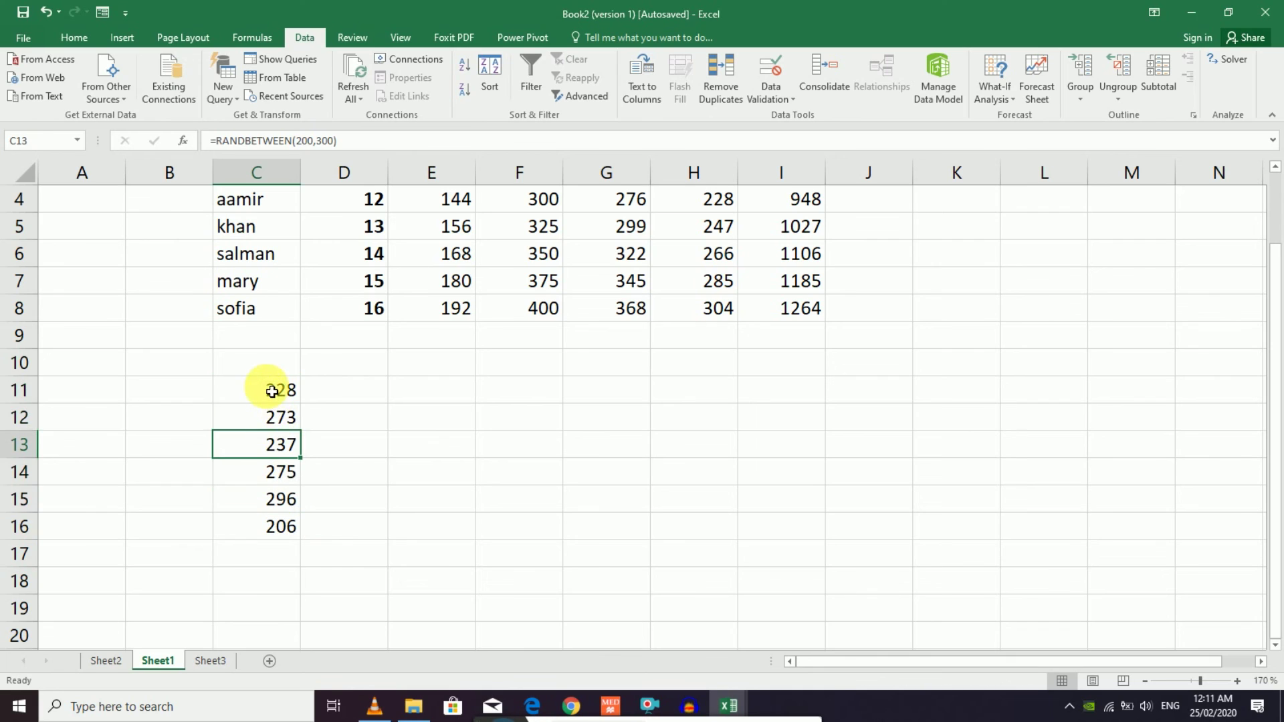
left_click_drag(270, 388, 279, 527)
key("ctrl+c")
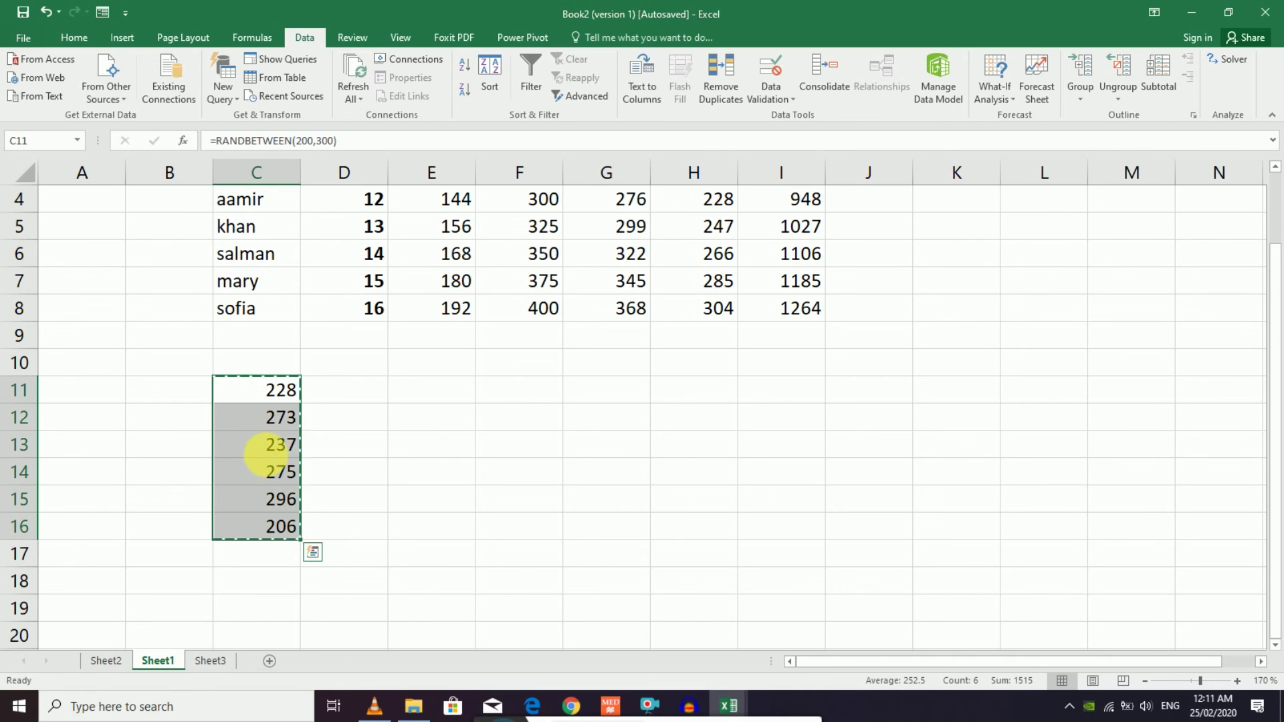
- Paste Special the copied C11:C16 as Values, fixing 228, 273, 237, 275, 296 and 206
right_click(269, 424)
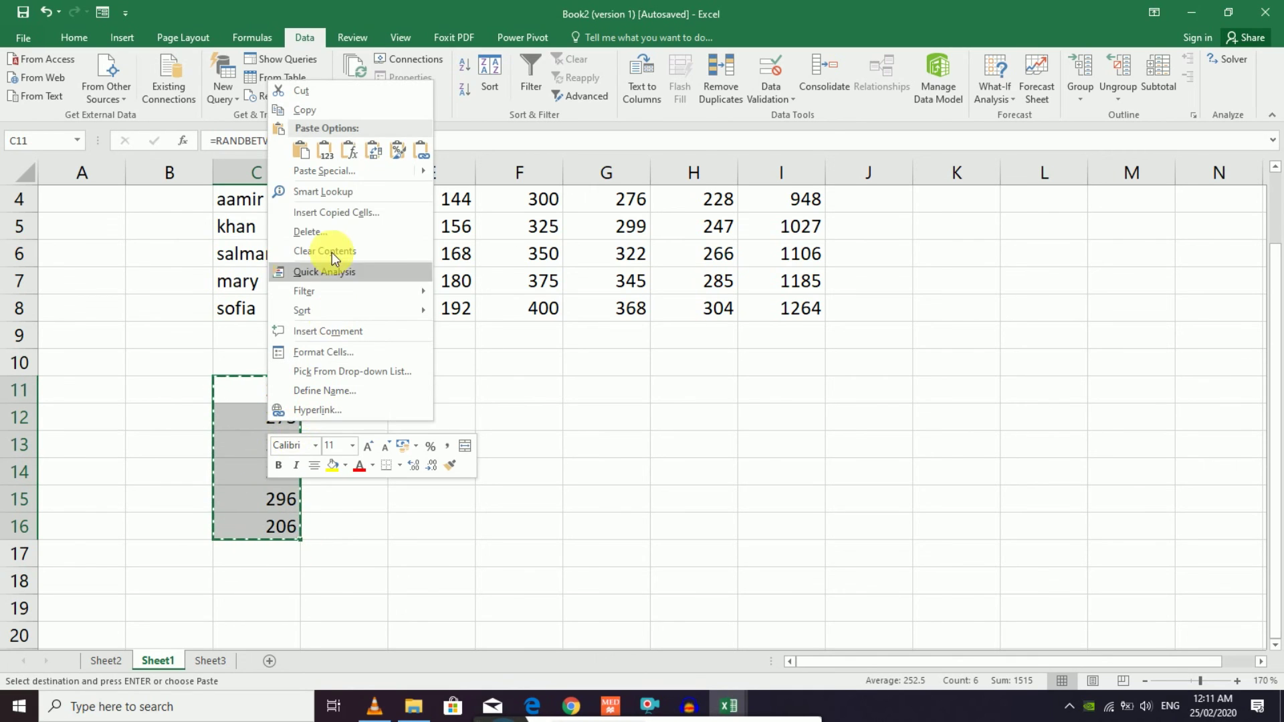
left_click(325, 171)
left_click(193, 108)
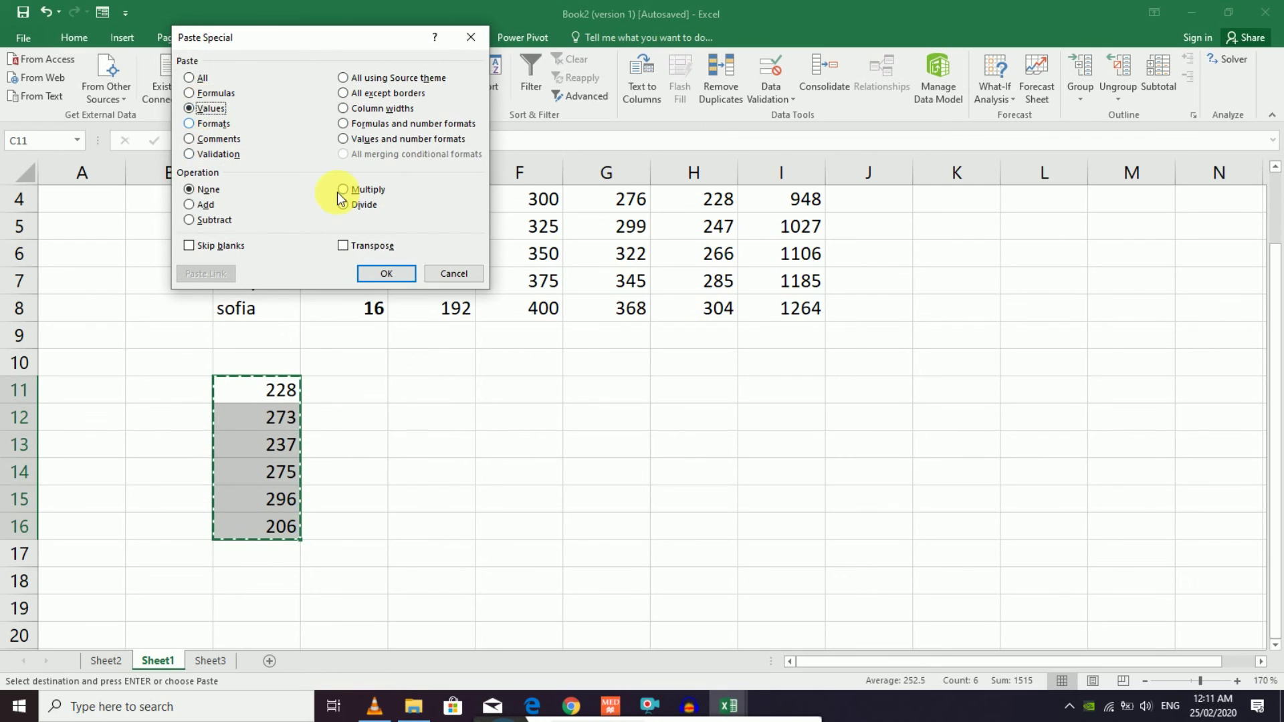
left_click(394, 283)
left_click(328, 446)
key("Escape")
left_click(252, 444)
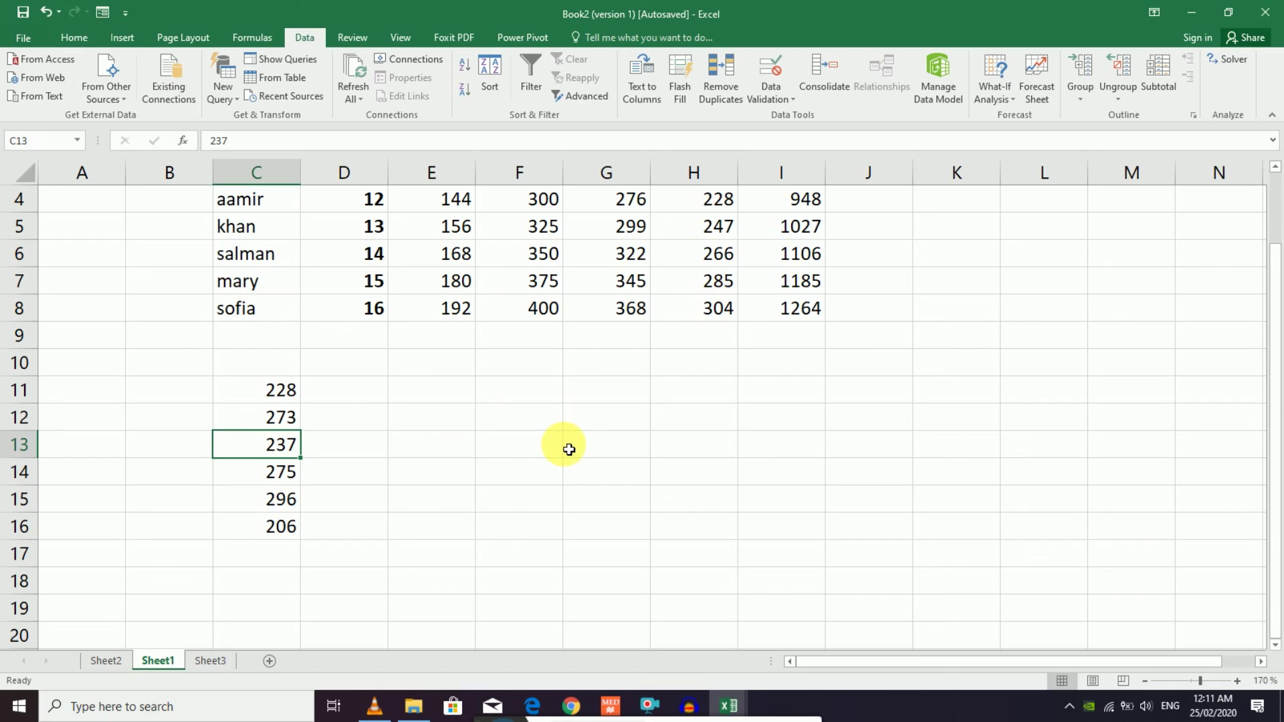
left_click(258, 502)
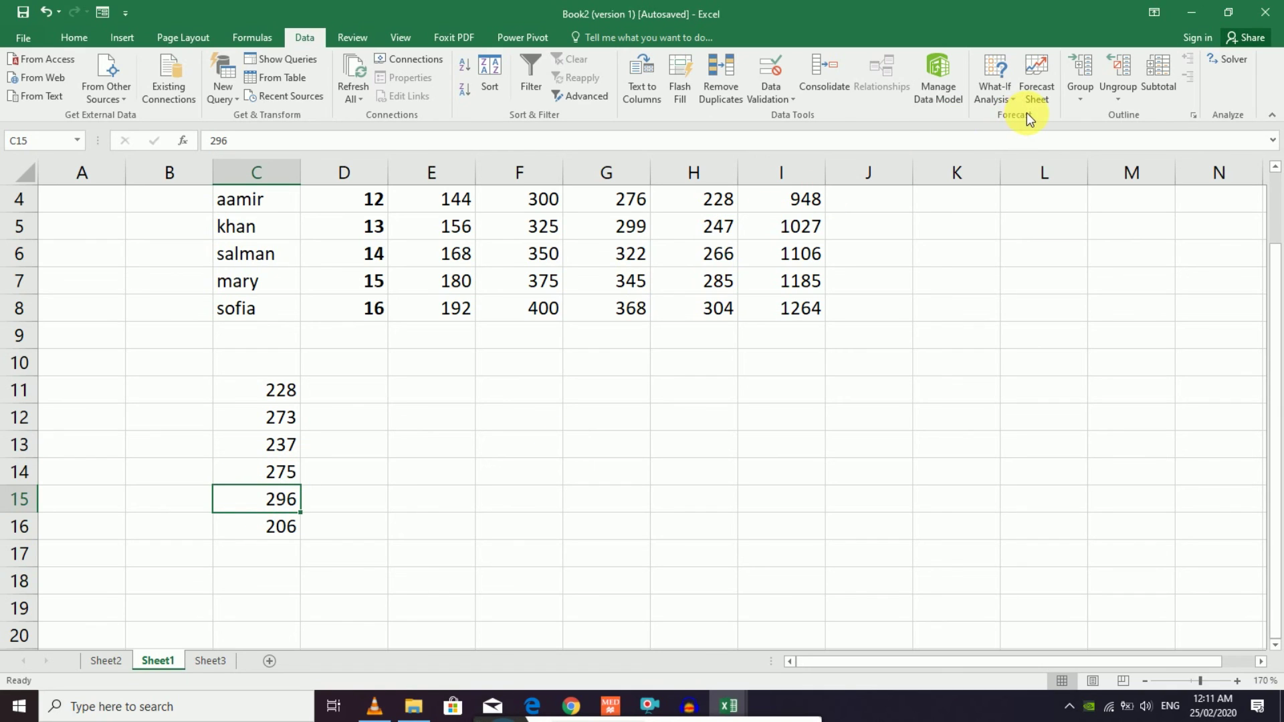
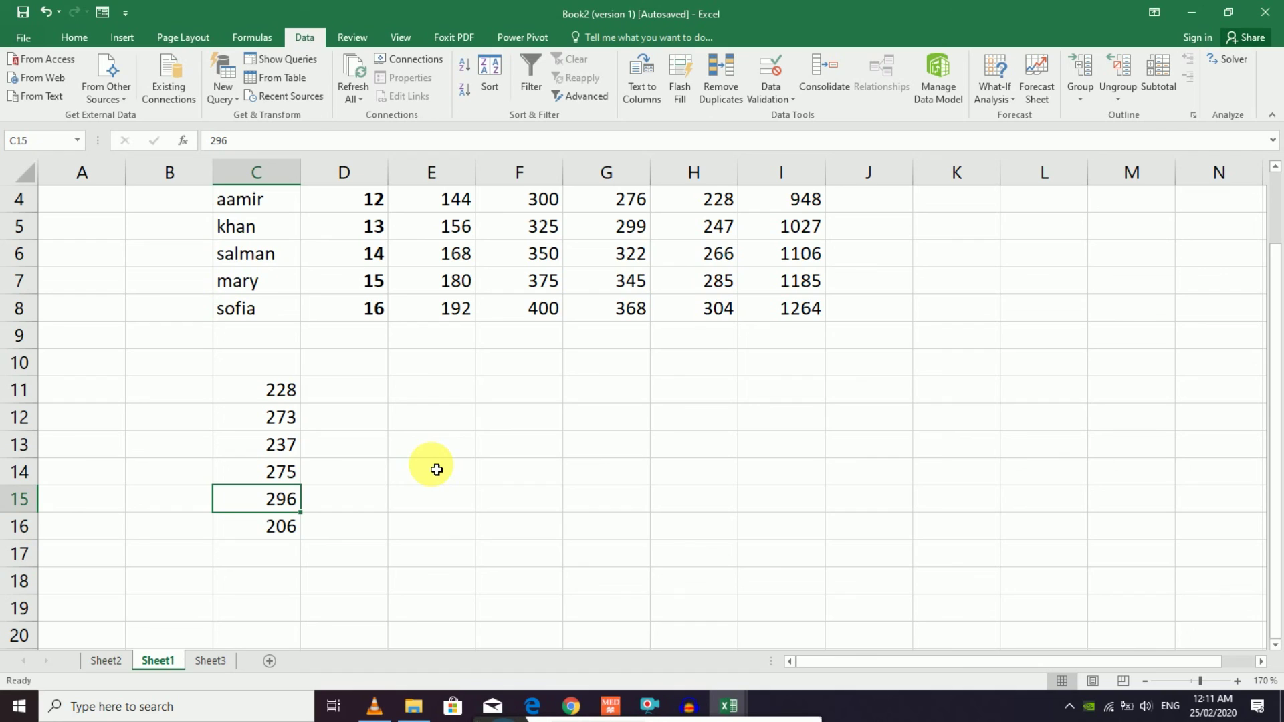
- Preview a forecast sheet from the C11 values, raise Forecast End, then cancel
left_click(279, 391)
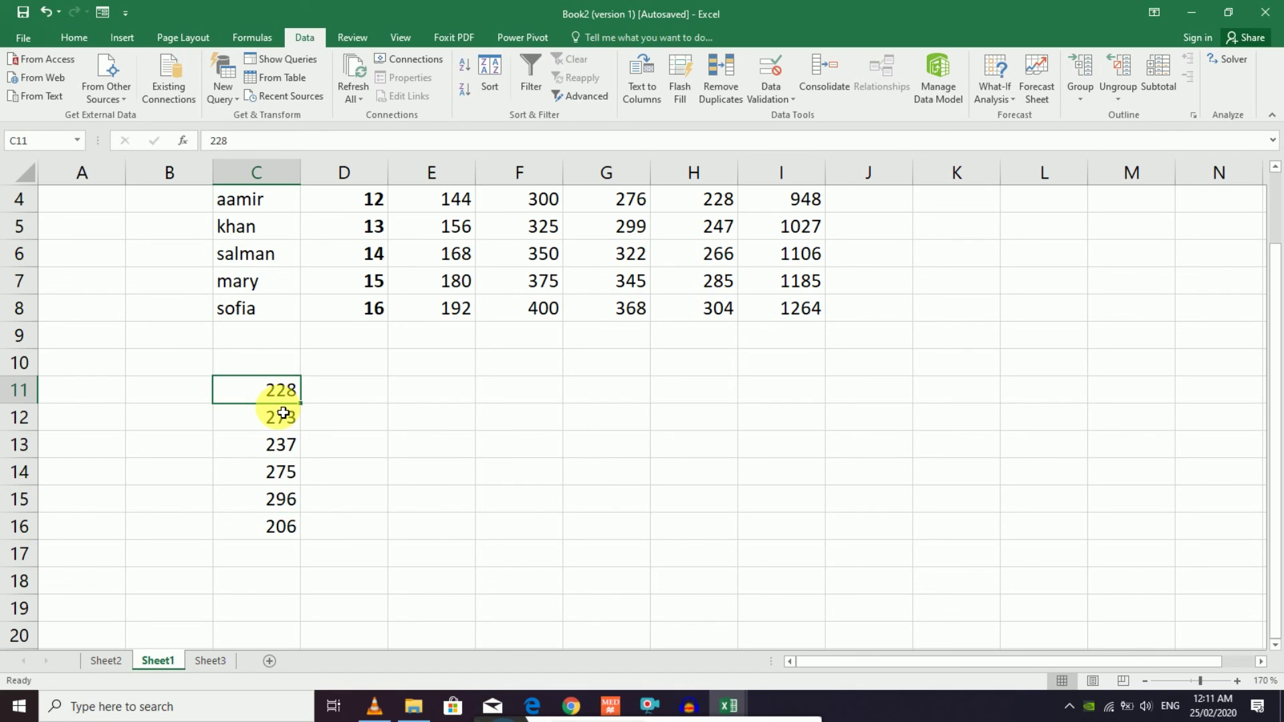
left_click(281, 417)
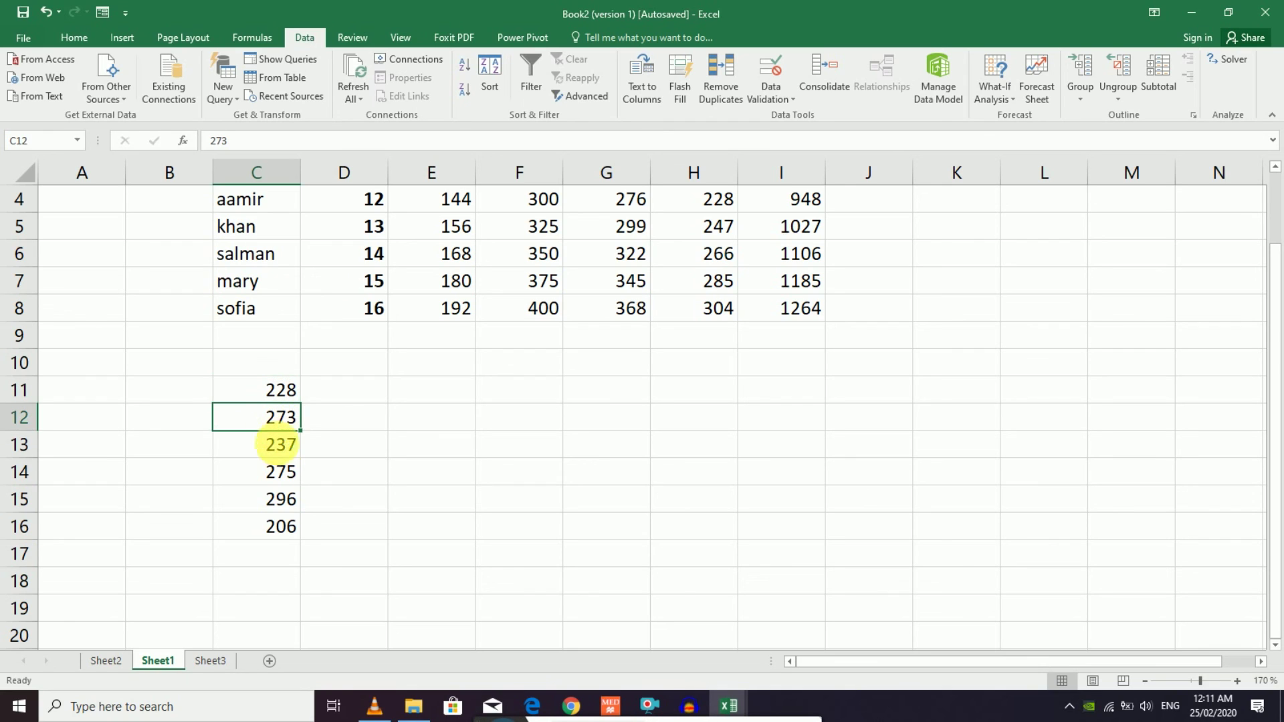
left_click(276, 527)
left_click(288, 557)
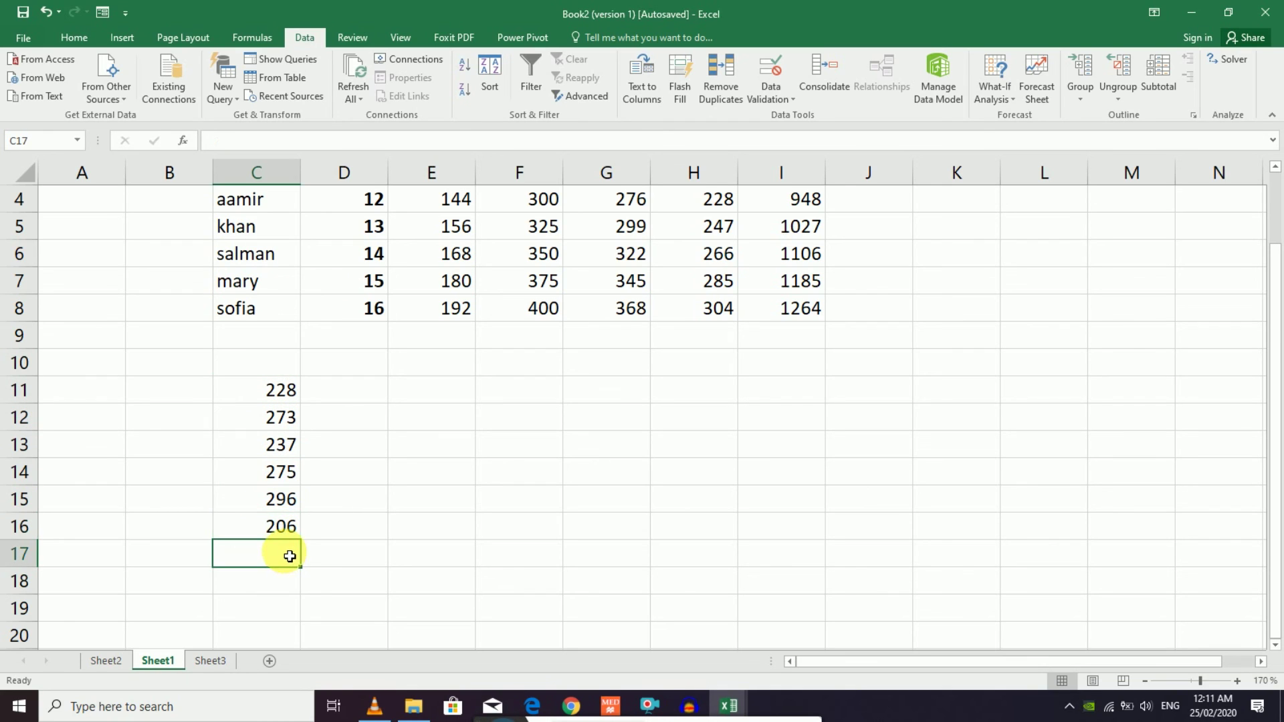
left_click_drag(279, 391, 282, 533)
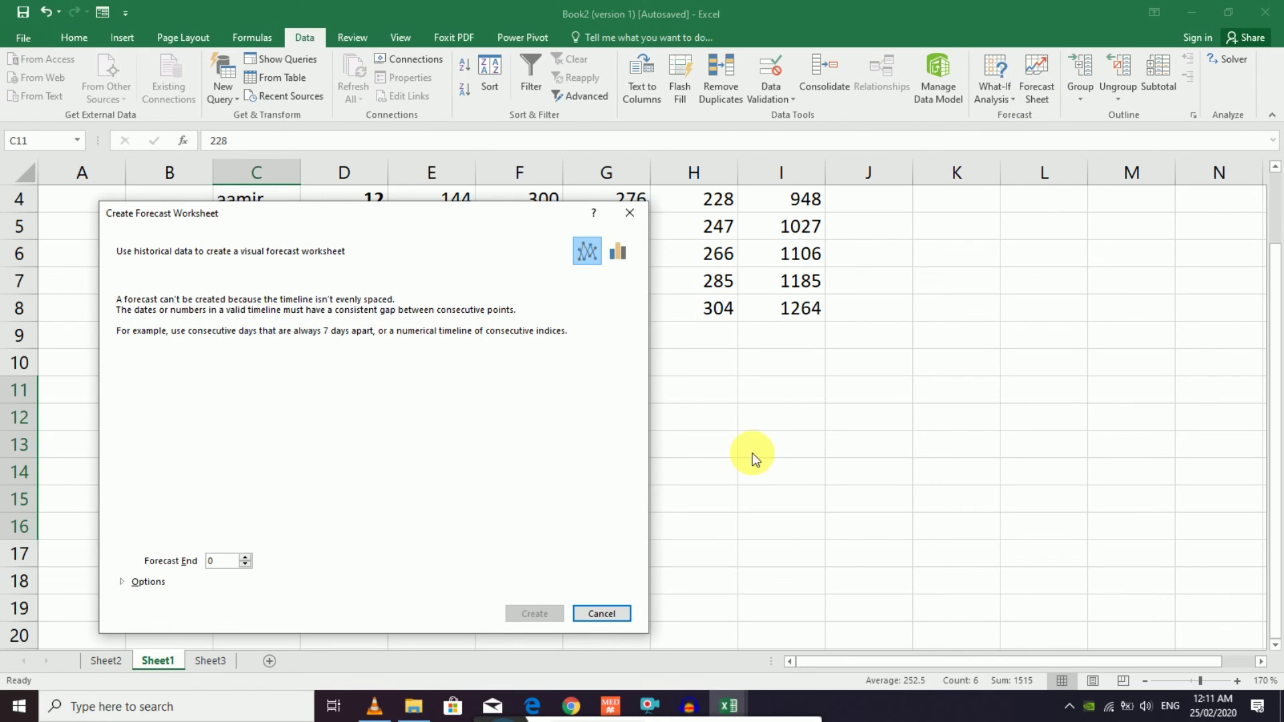
left_click(245, 557)
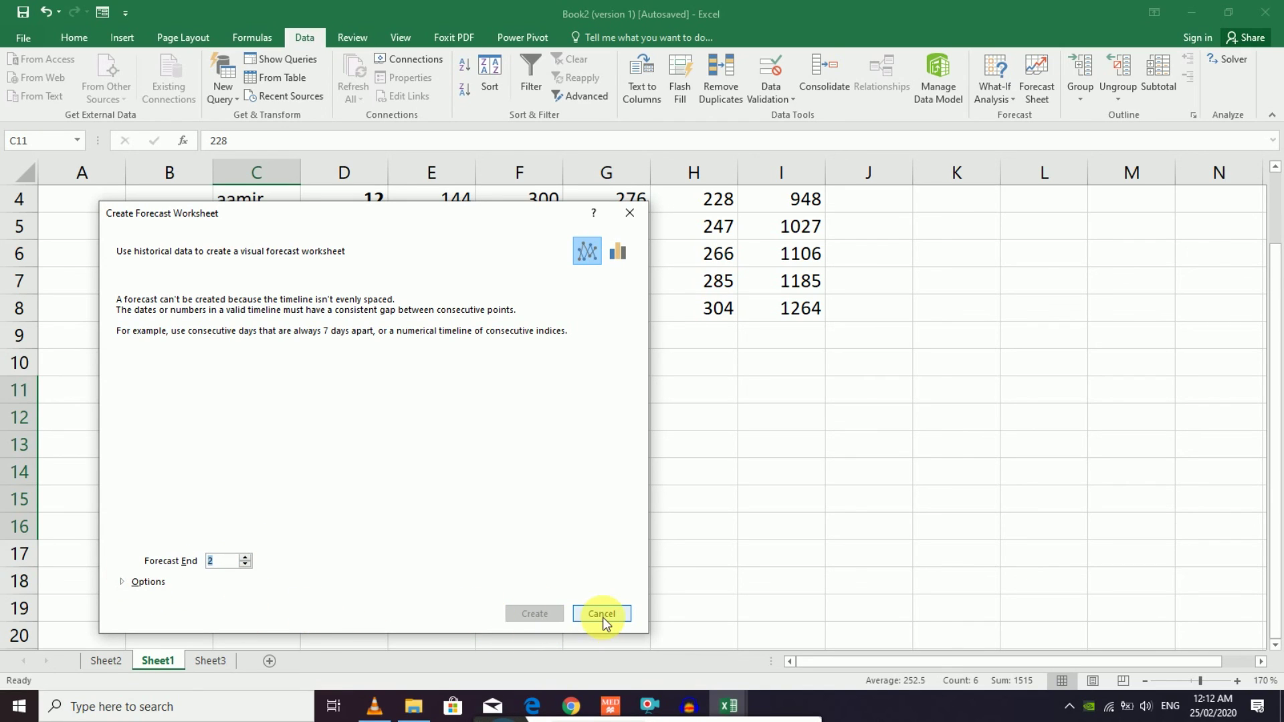
left_click(629, 620)
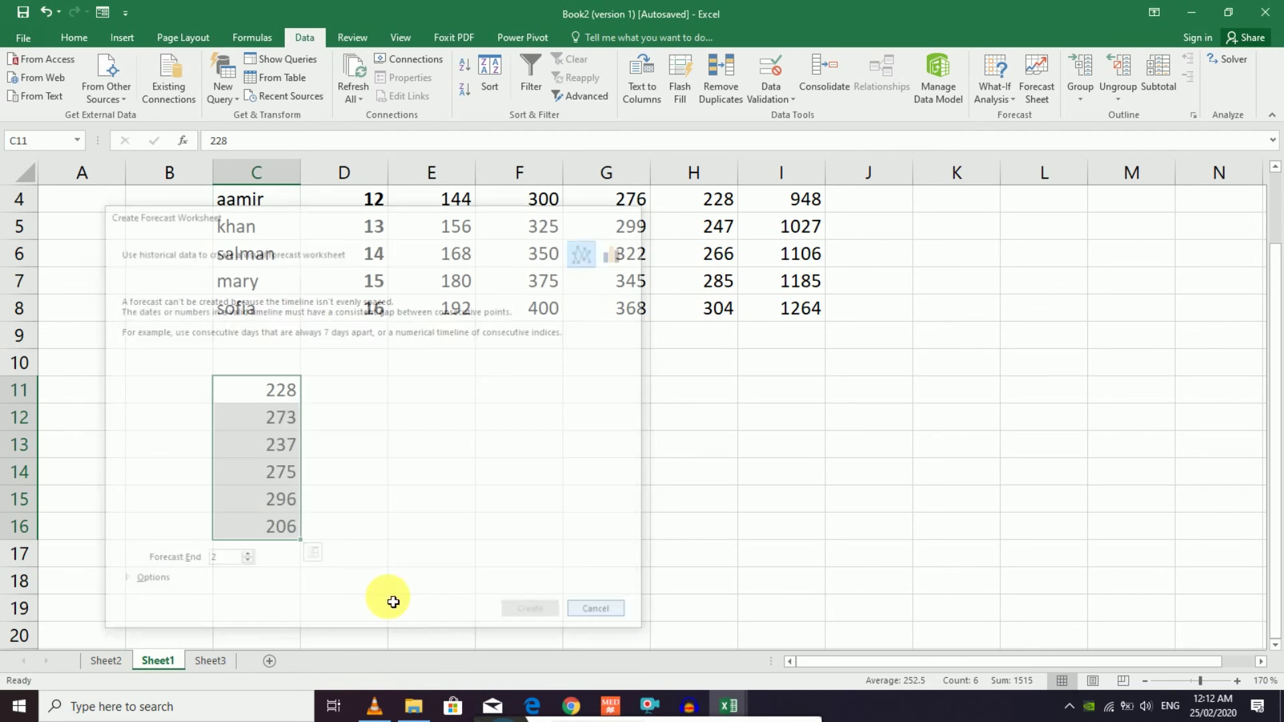
left_click(263, 526)
- Preview a forecast from C11:C16, toggling forecast statistics under its options, then dismiss it
left_click(995, 94)
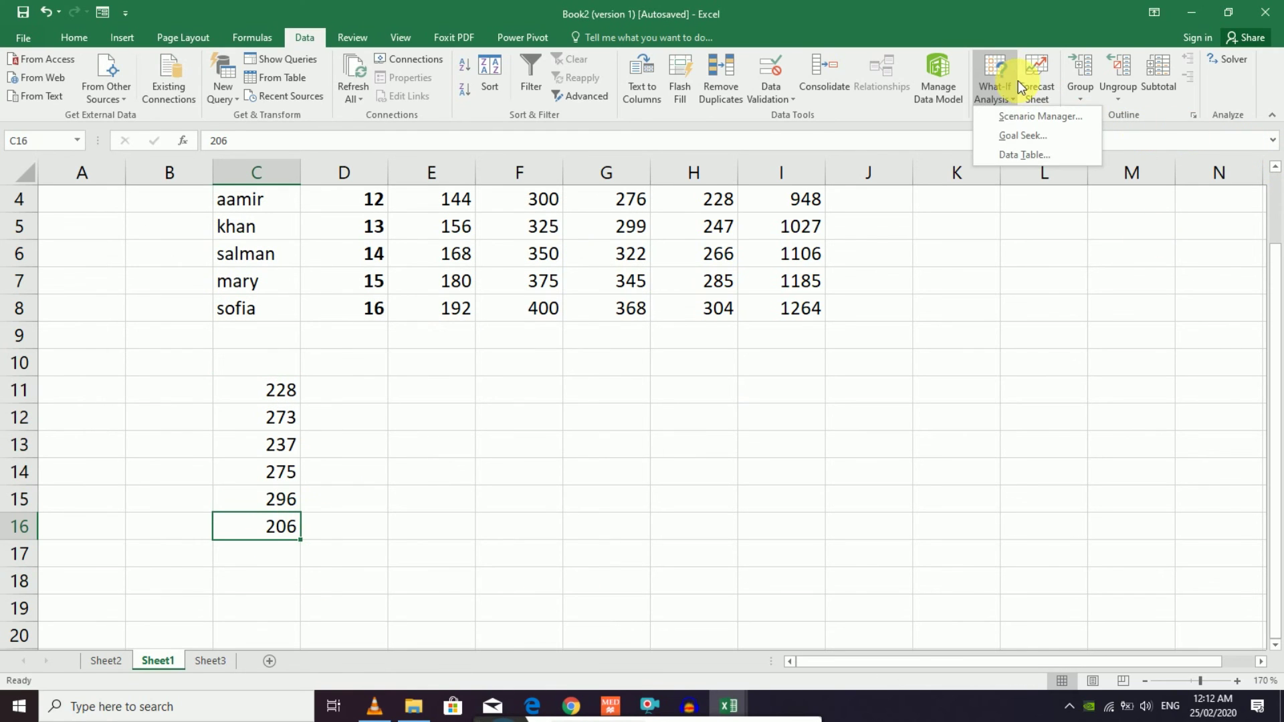
left_click(1036, 94)
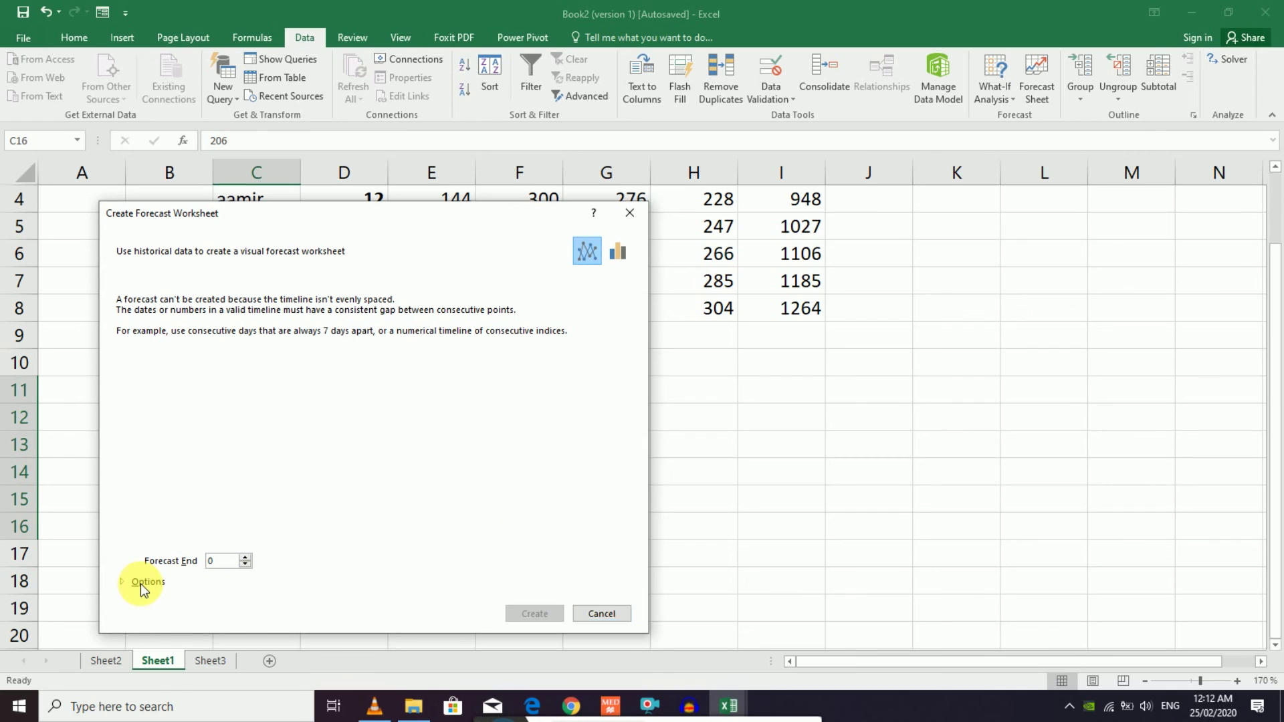
left_click(137, 582)
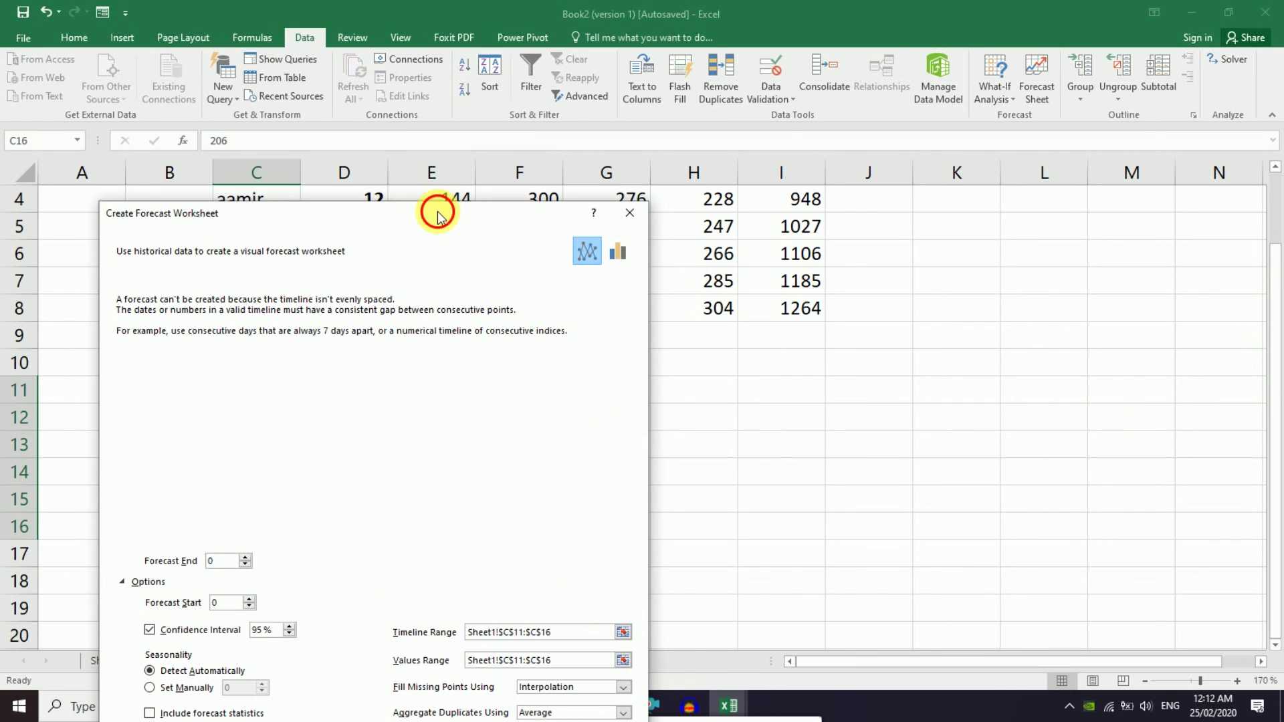
left_click_drag(435, 212, 596, 63)
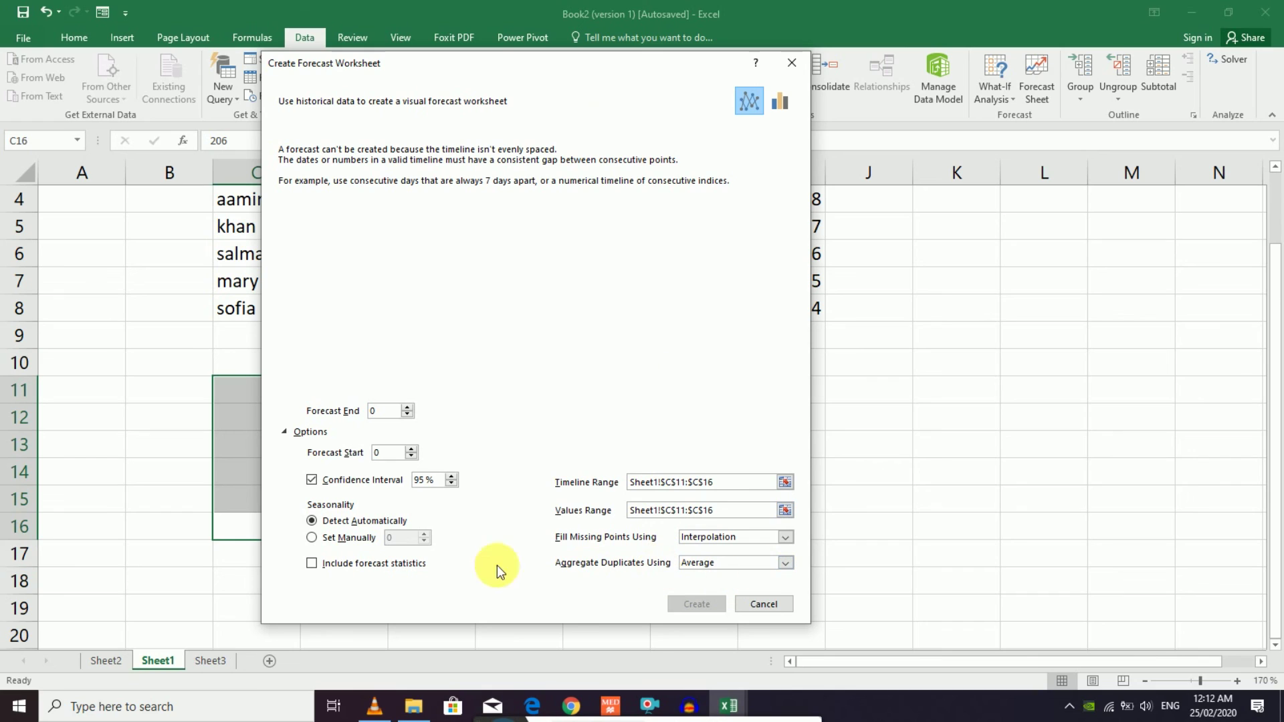
left_click(312, 563)
left_click(316, 564)
left_click(764, 602)
left_click(381, 528)
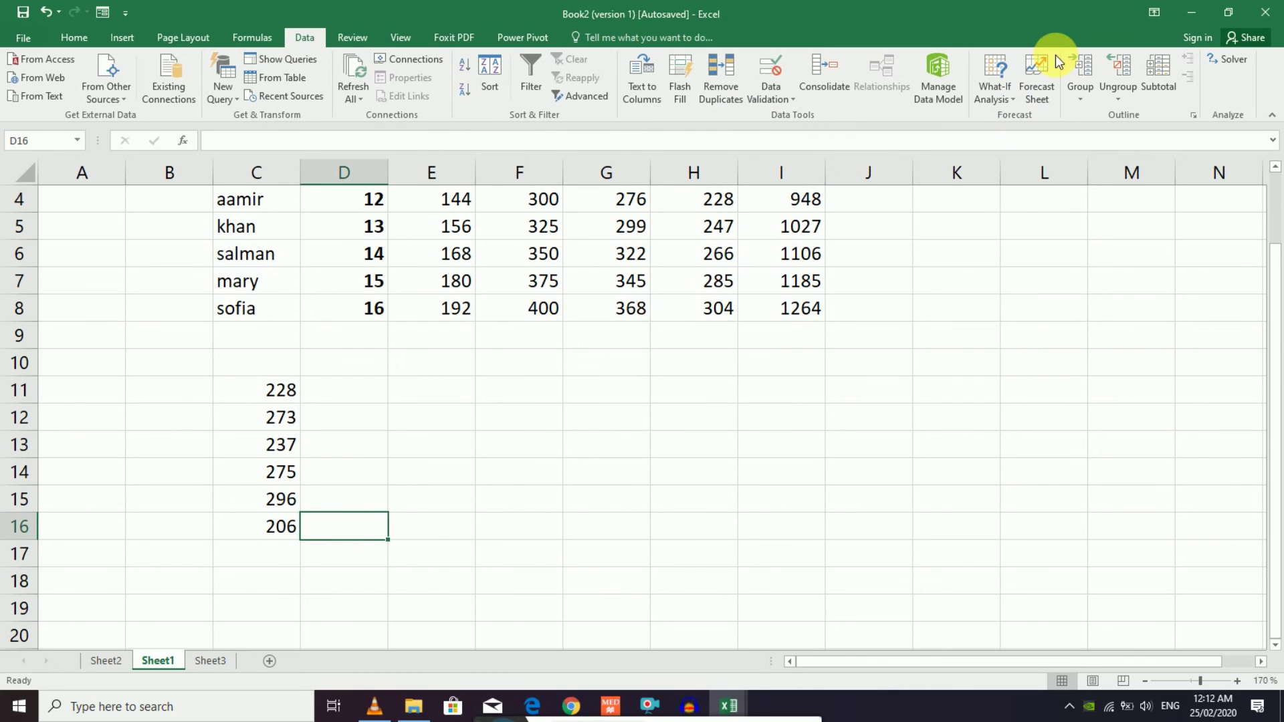
- Preview a forecast from the totals in I4:I9 and close it without creating it
scroll(889, 345, "up", 1)
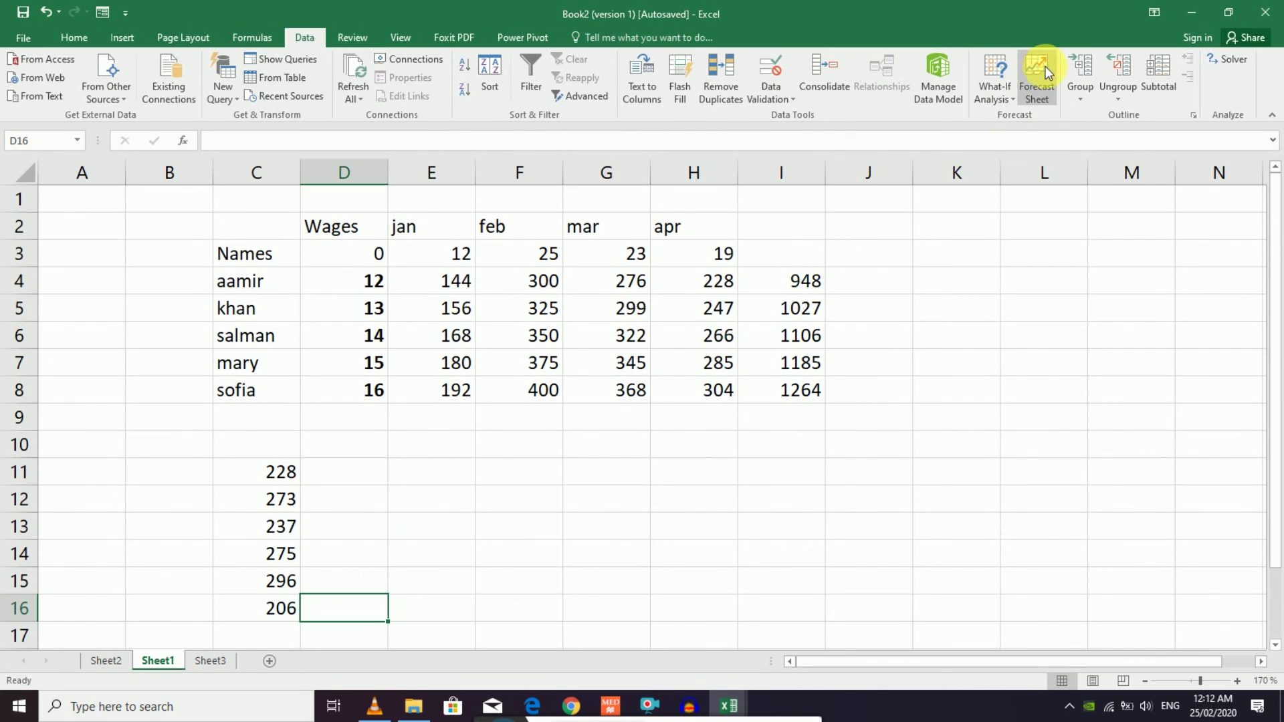
left_click_drag(789, 281, 780, 414)
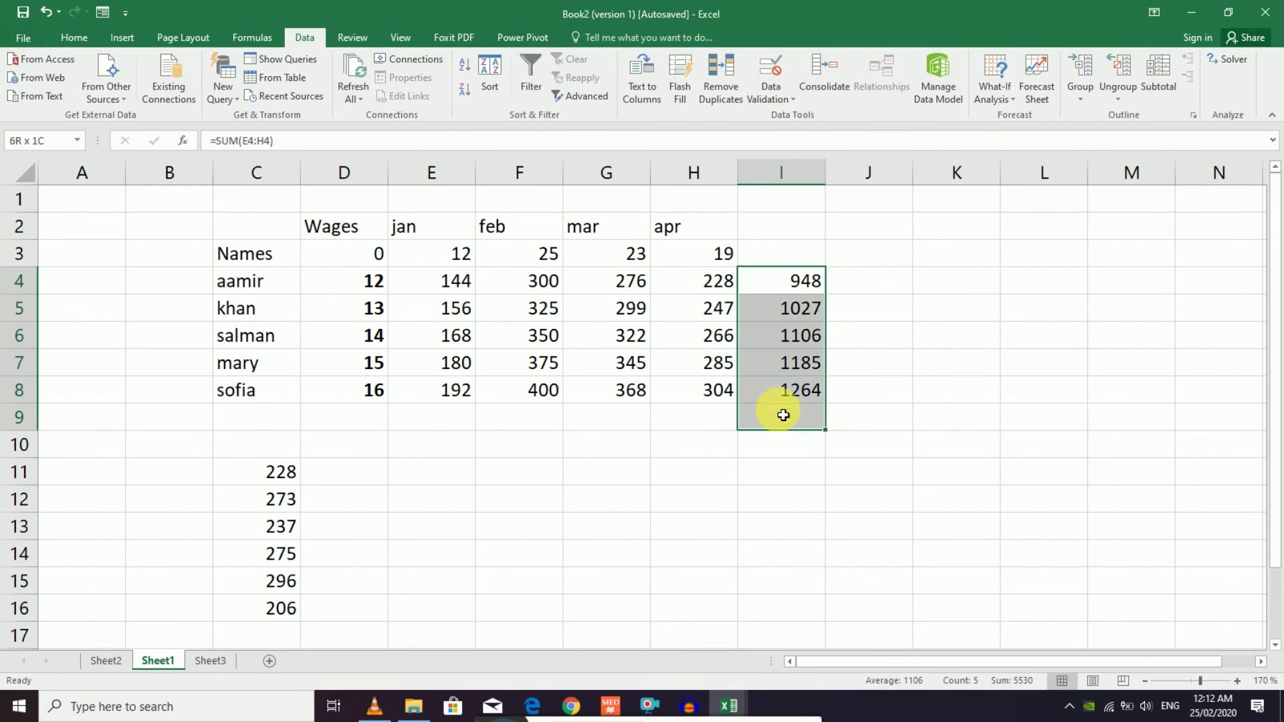
left_click(1025, 67)
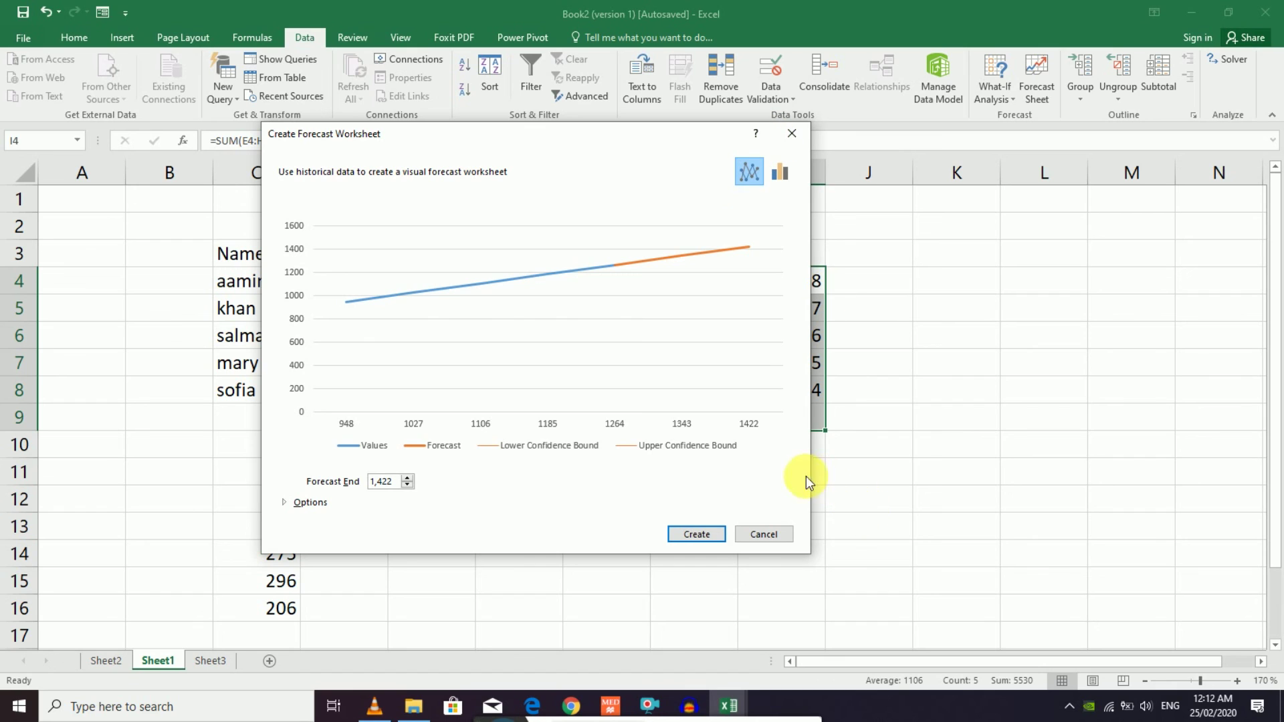
mouse_move(296, 140)
left_mouse_down()
mouse_move(495, 156)
mouse_move(354, 143)
left_mouse_up()
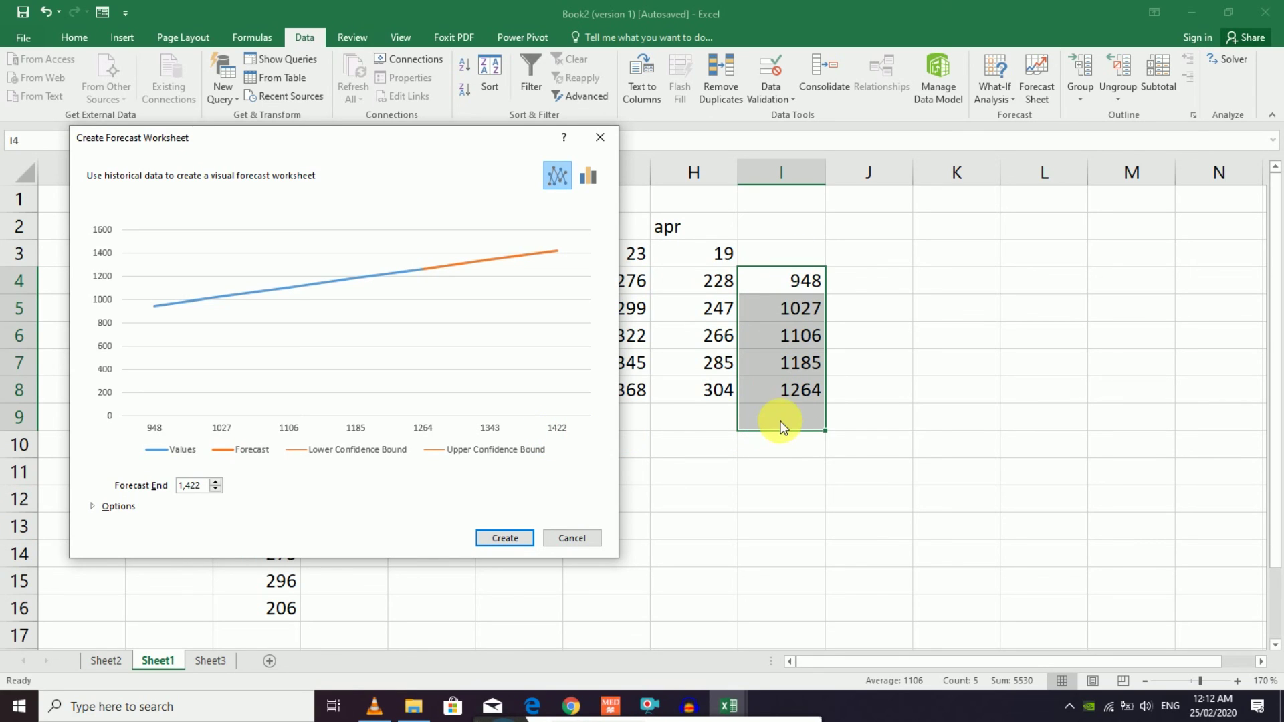
left_click(563, 535)
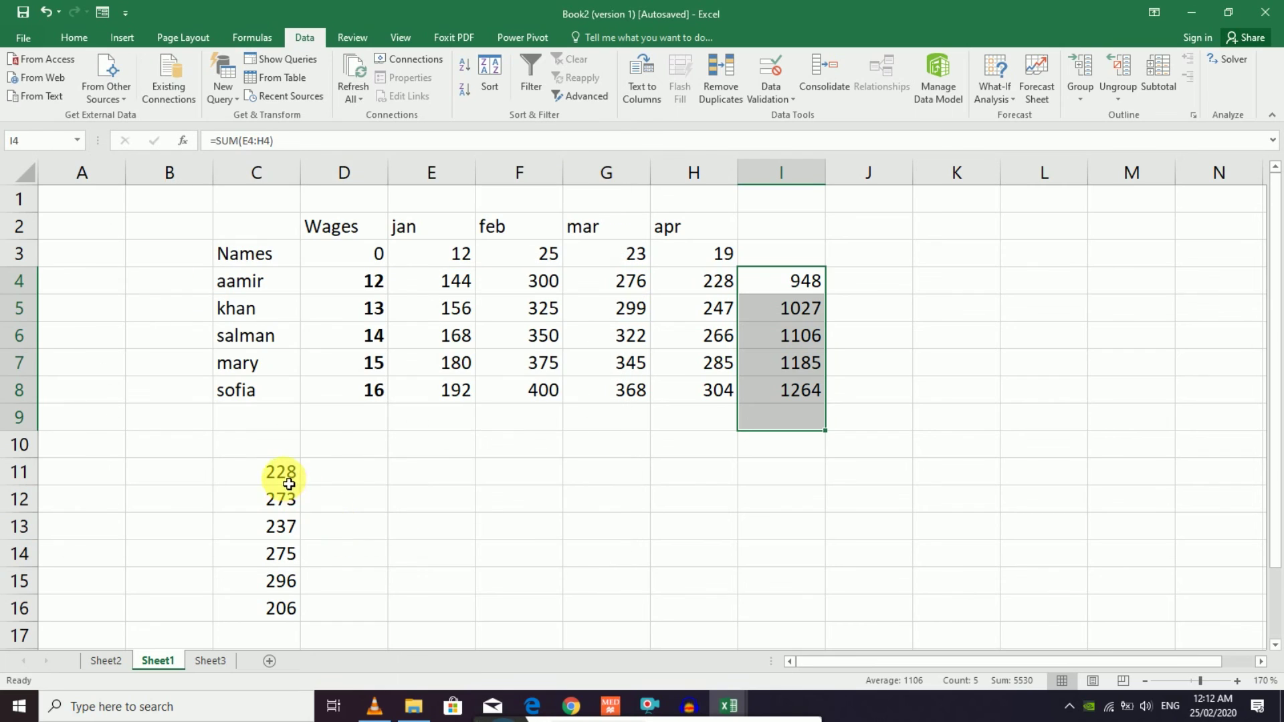
- Attempt a forecast on C11:C17 and dismiss the uneven-timeline error
left_click_drag(280, 475, 294, 647)
left_click(1033, 80)
left_click(581, 535)
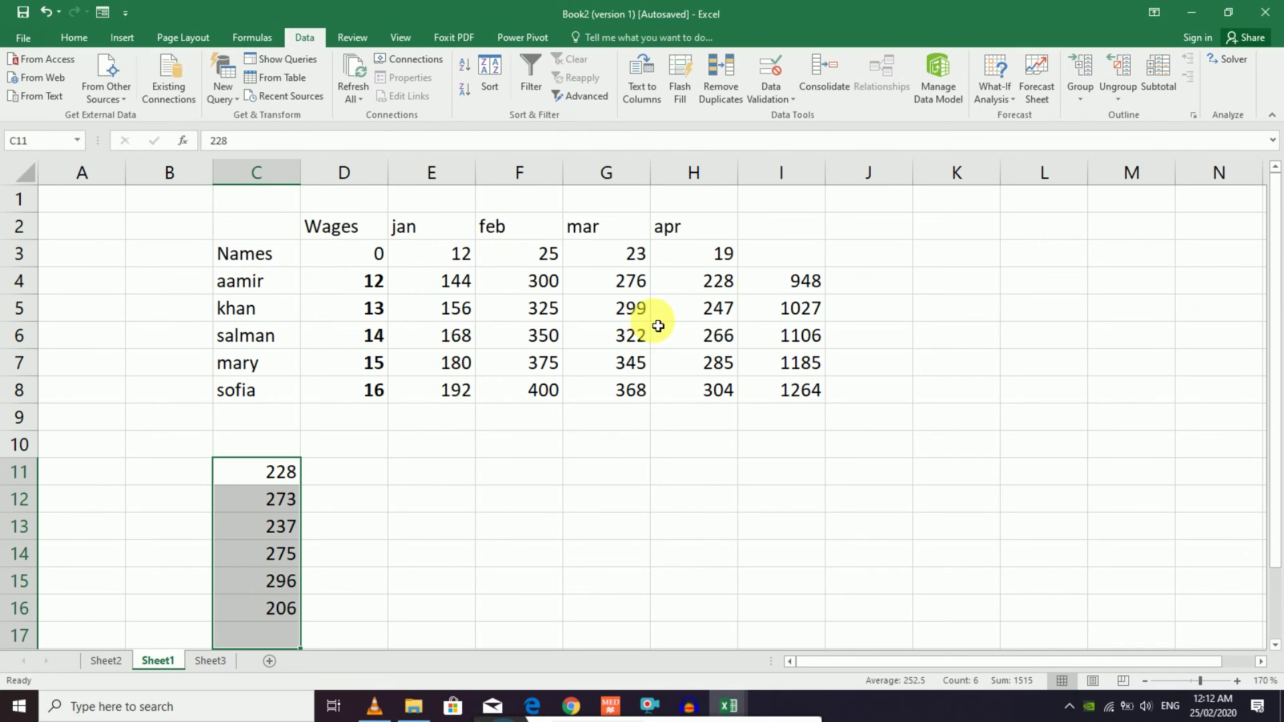
- Select the totals in I4:I8, then go to the Sheet2 employee table
left_click_drag(805, 280, 806, 389)
left_click(926, 288)
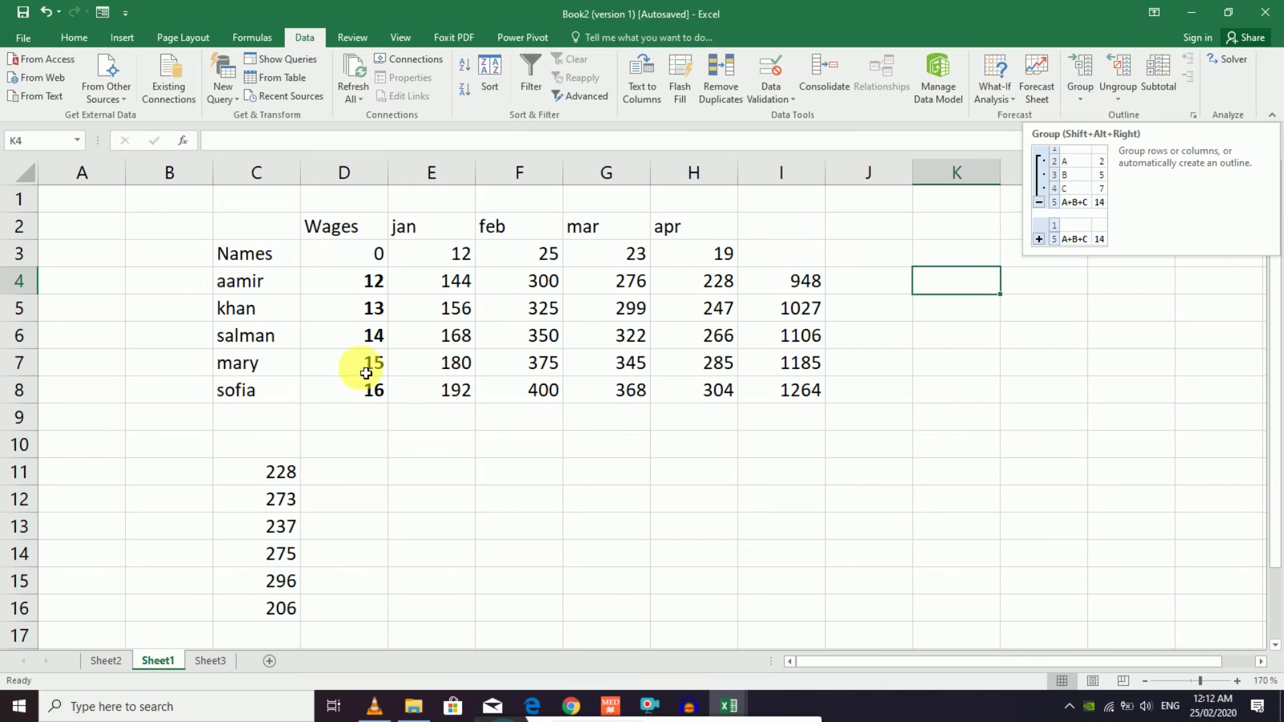
left_click(106, 660)
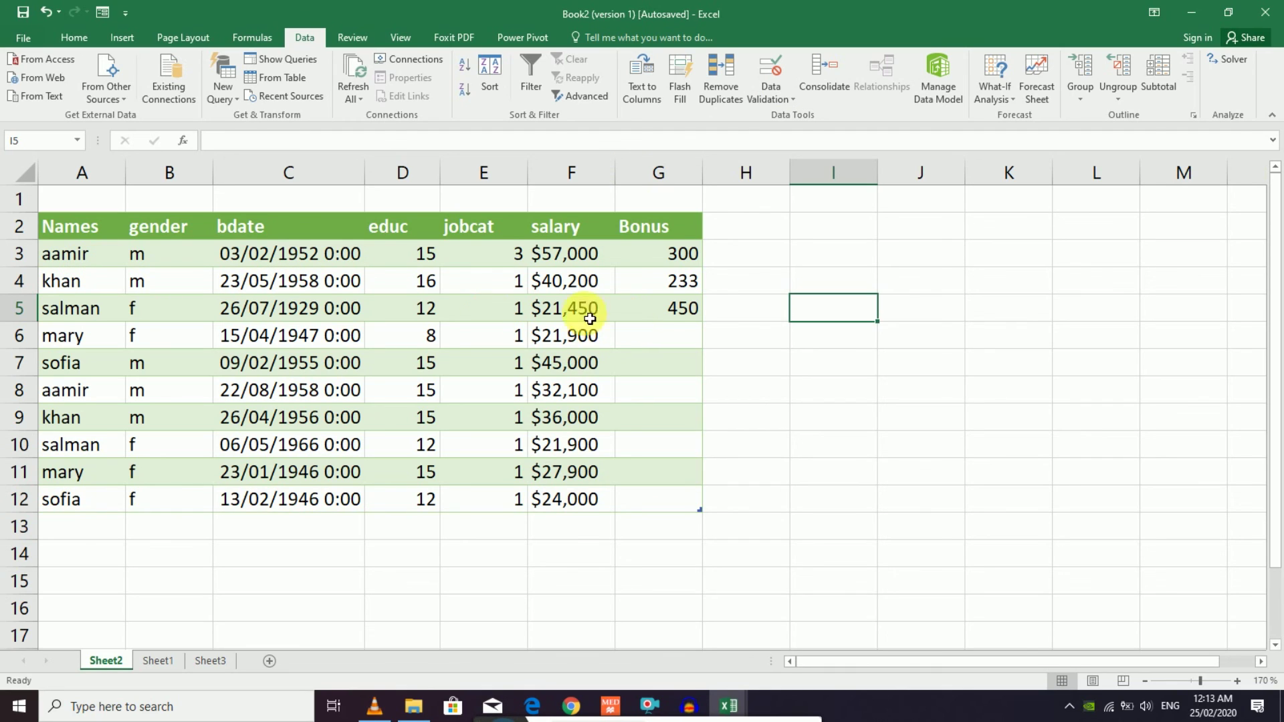
- Group salman's row 5, collapse and expand it, then clear the outline
left_click(1079, 77)
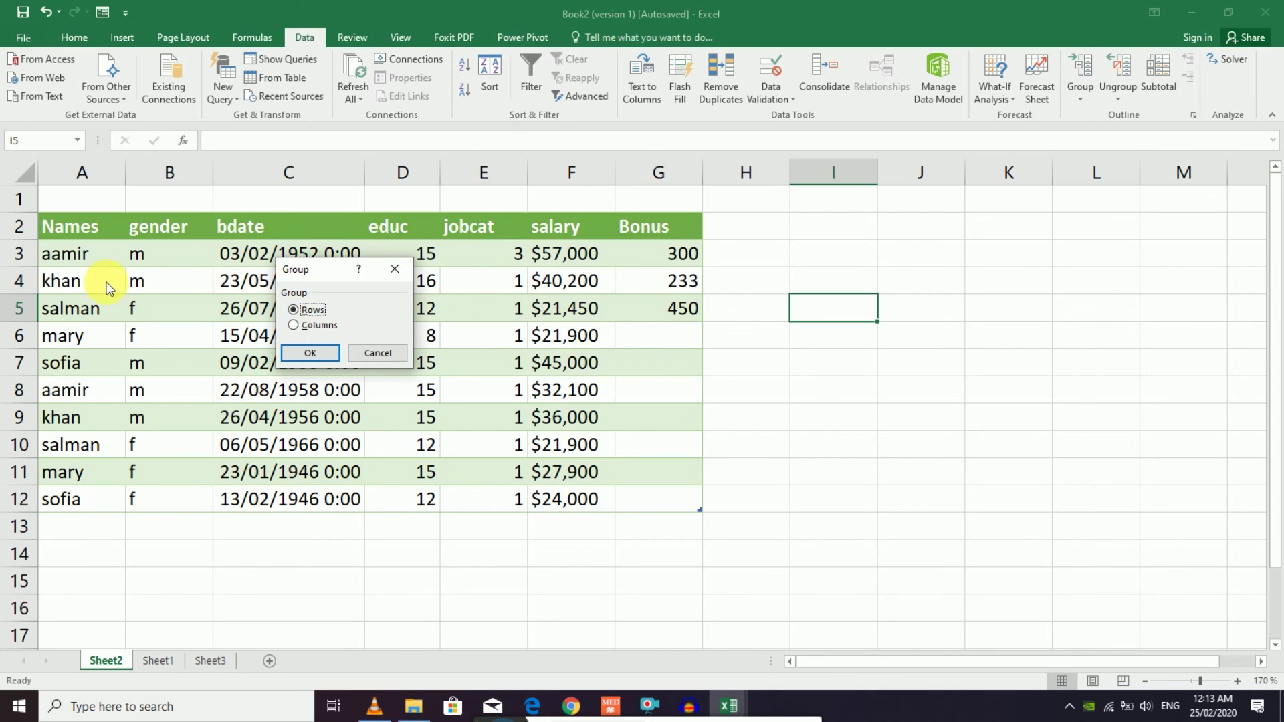
left_click(323, 355)
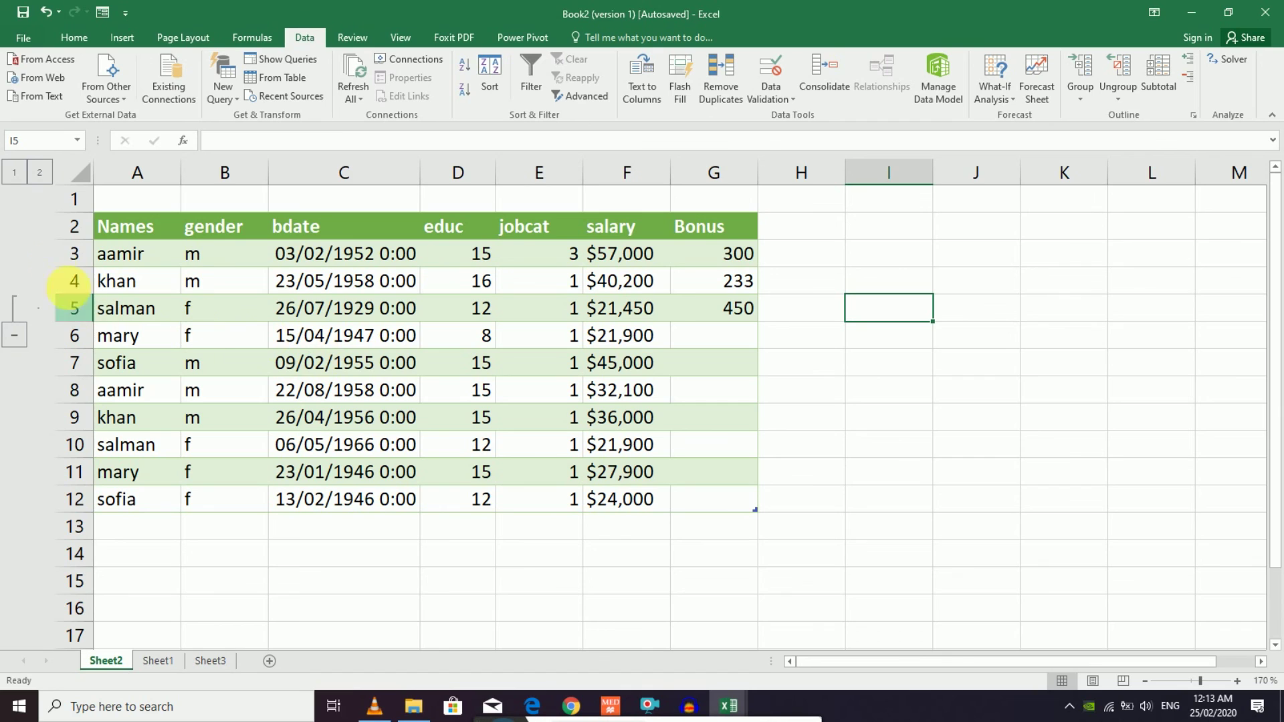
left_click(14, 335)
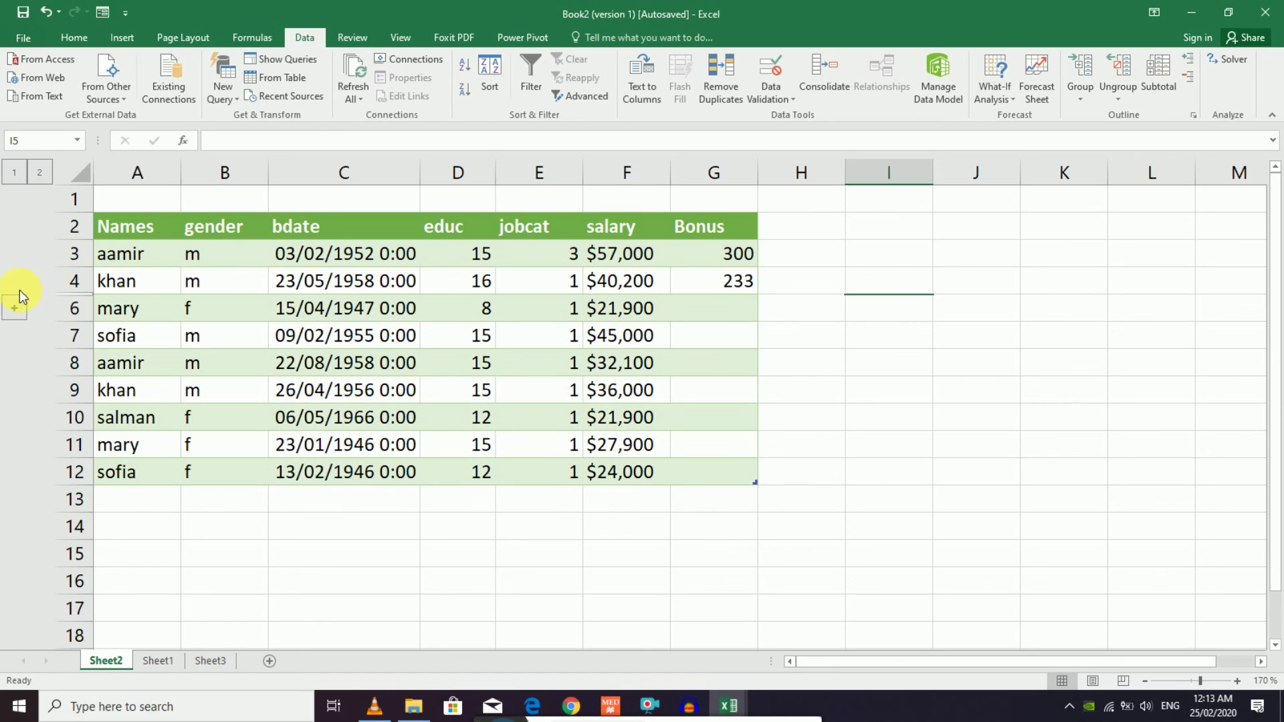
left_click(15, 309)
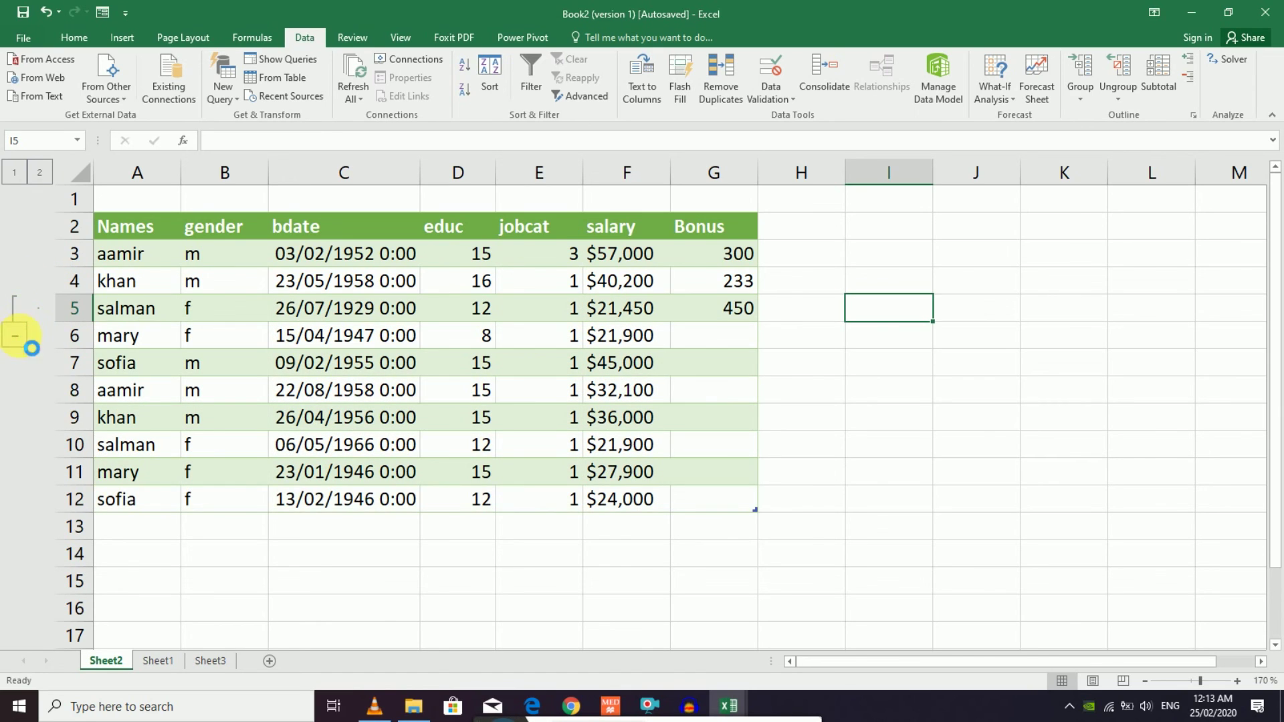
left_click(14, 335)
left_click(1117, 99)
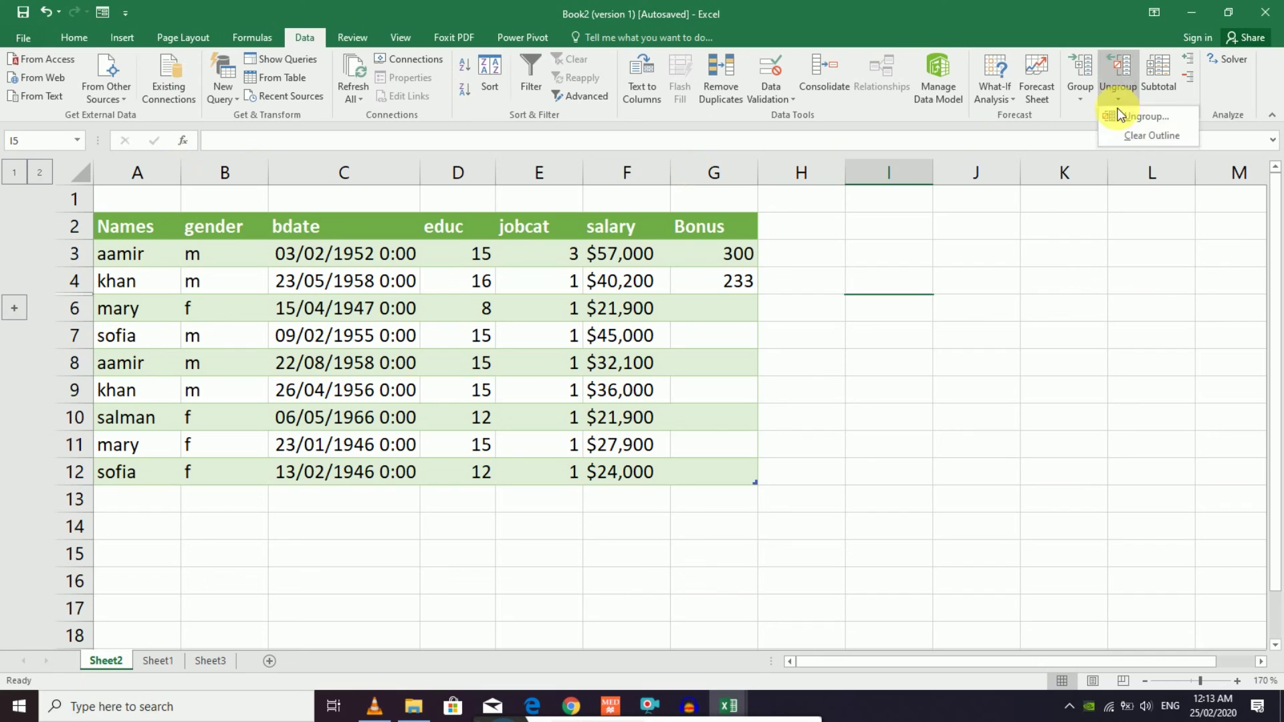
left_click(1137, 135)
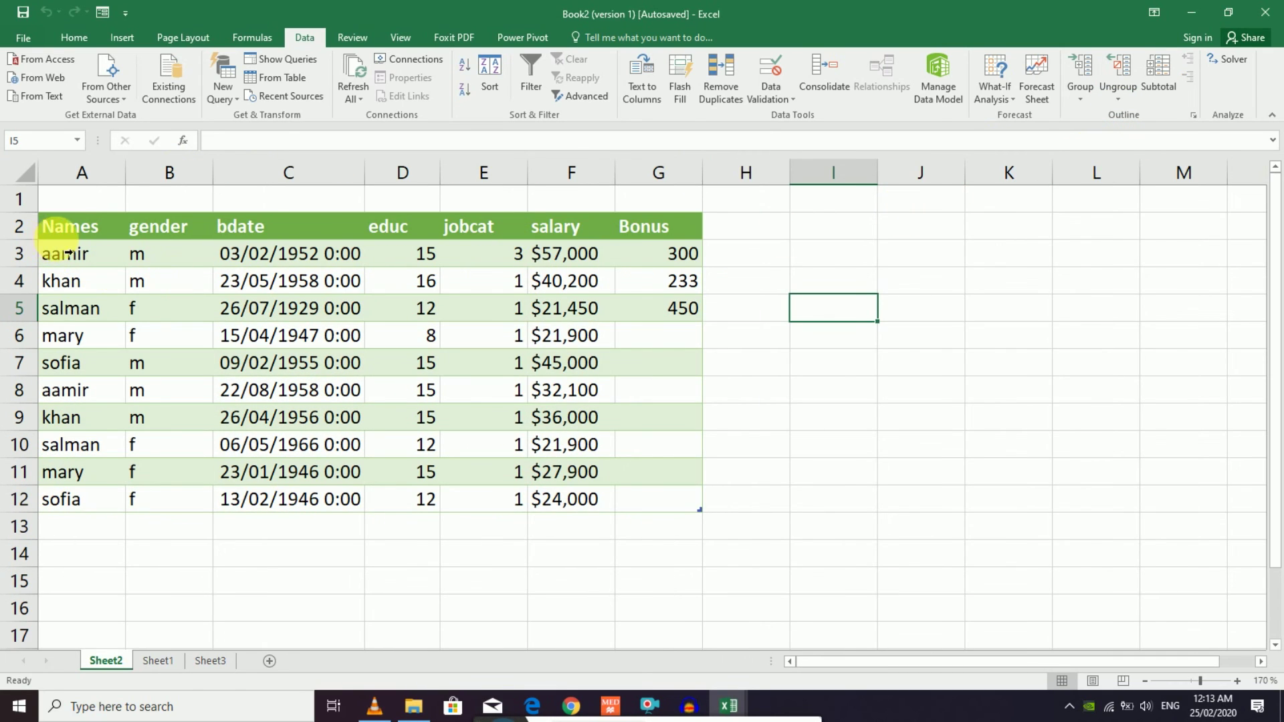
- Group rows 3–8 of the table and collapse them
left_click_drag(57, 226, 76, 406)
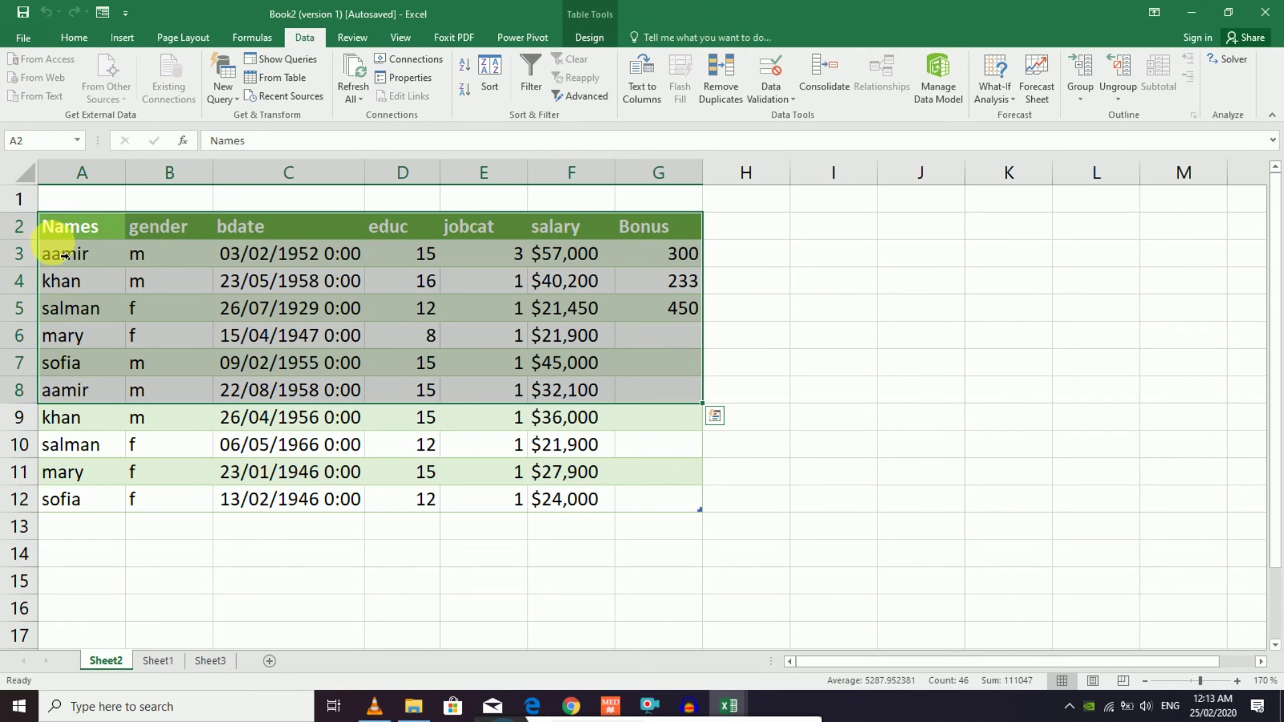
left_click_drag(62, 254, 107, 407)
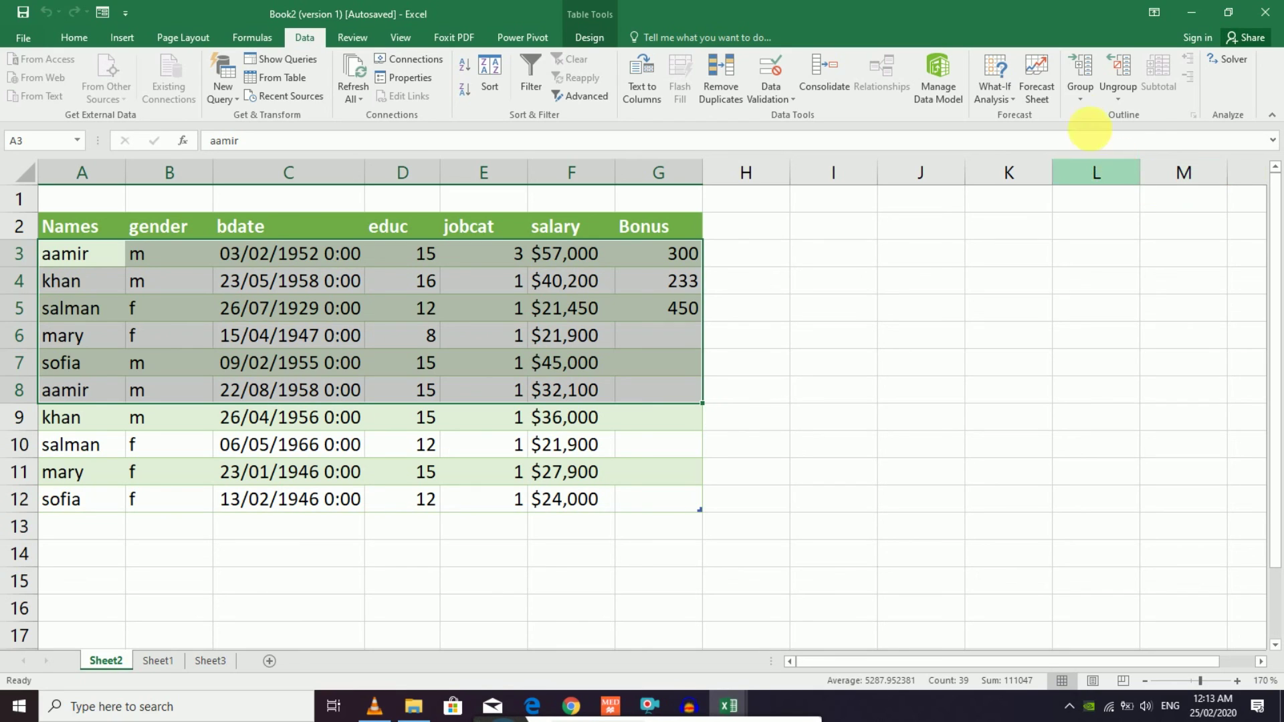
left_click(1077, 99)
left_click(1087, 119)
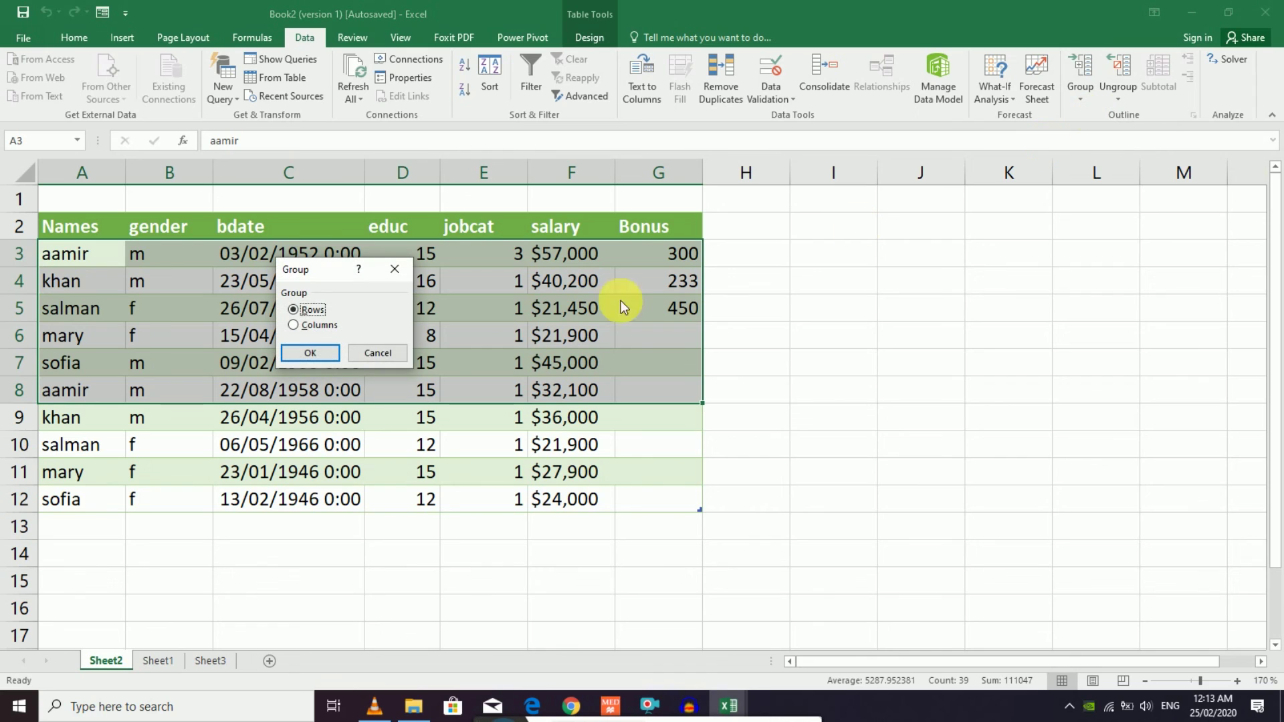
left_click(310, 353)
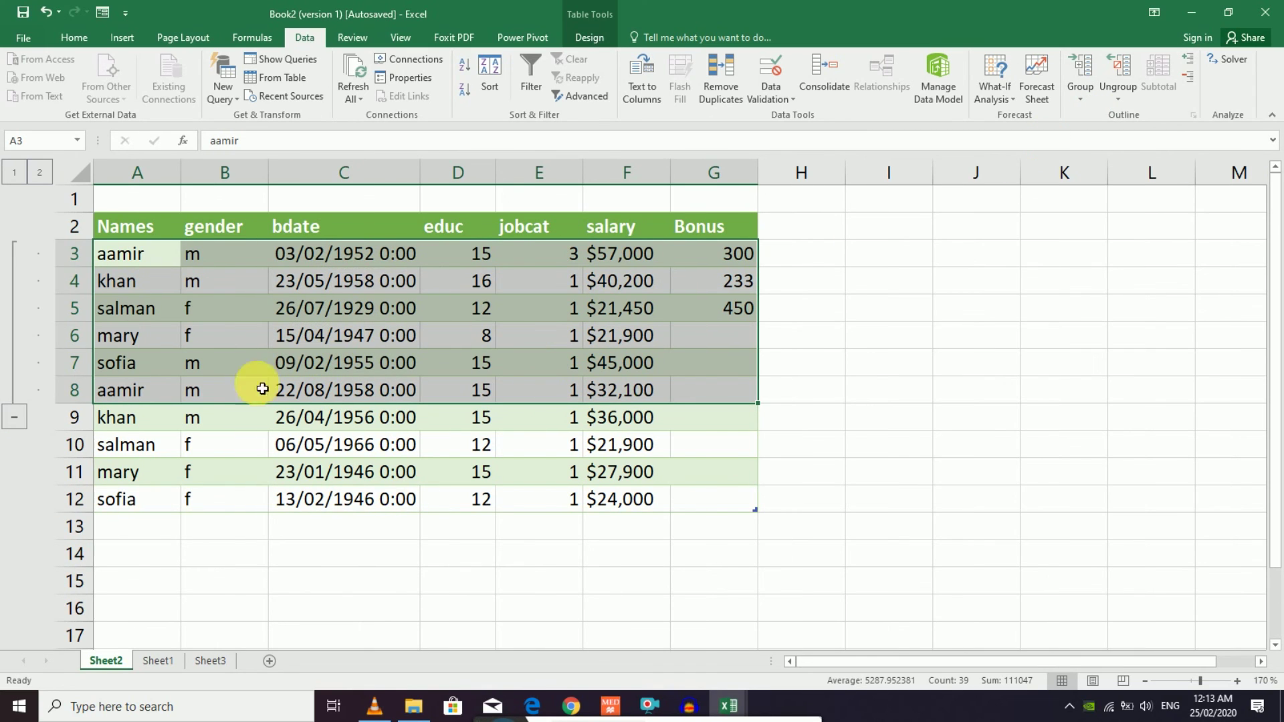
left_click(13, 417)
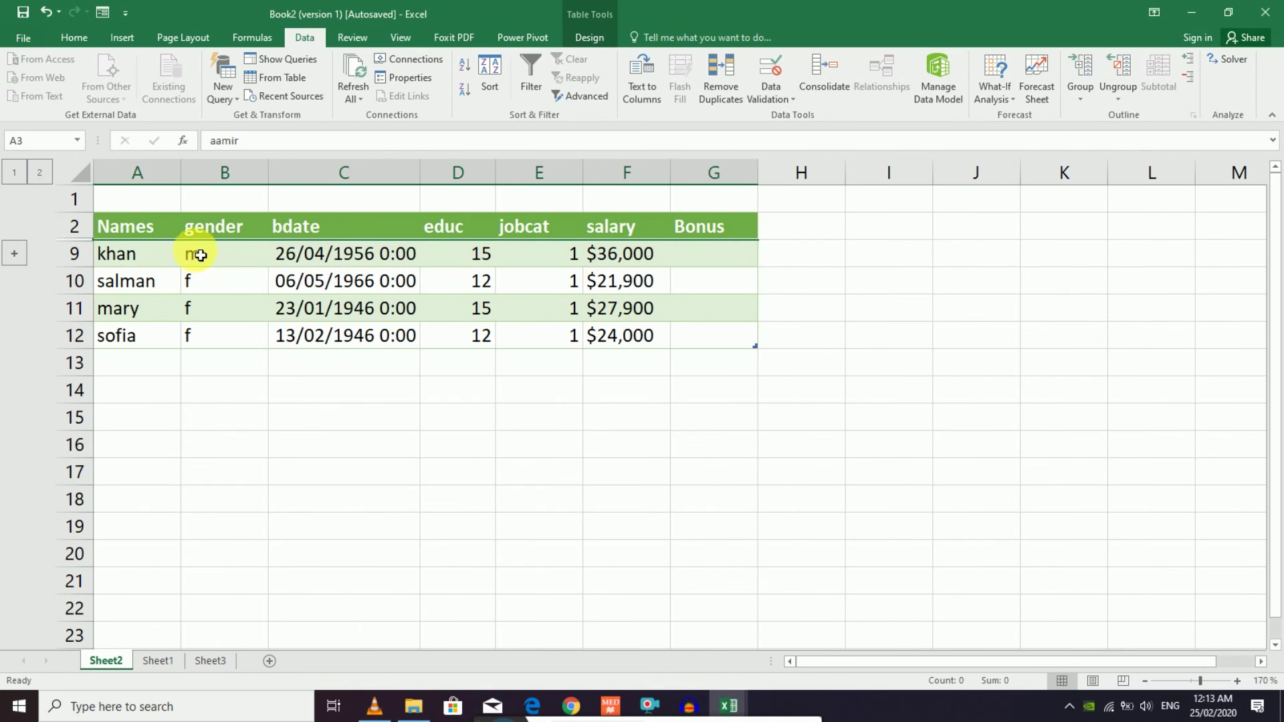
left_click(14, 257)
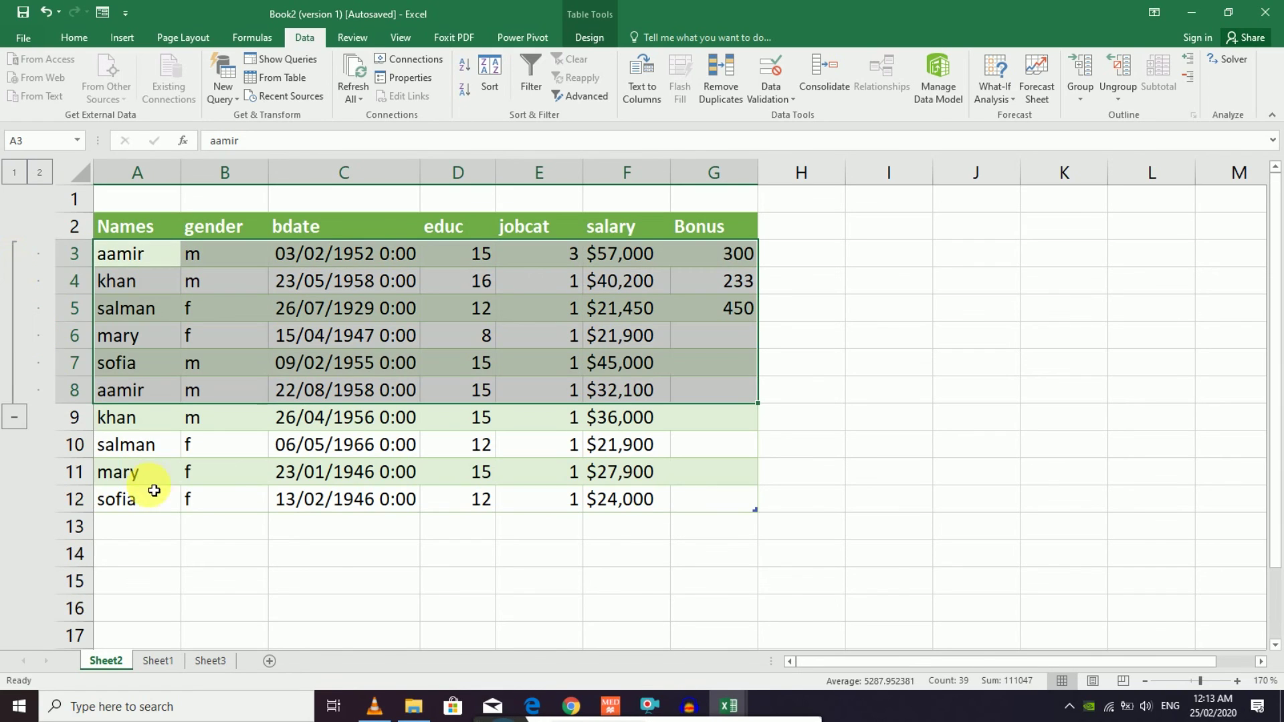
left_click(14, 417)
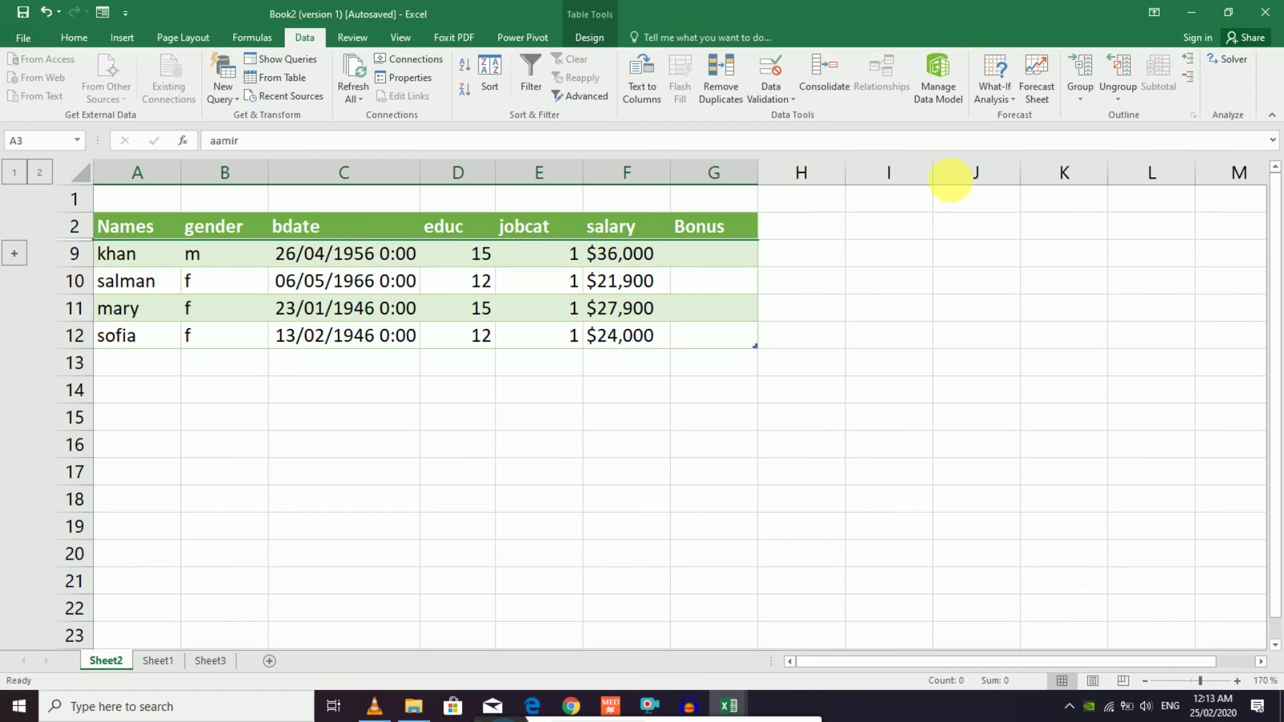
- Ungroup the rows, leave rows 3–8 collapsed again, and switch to the Book1 workbook
left_click(1109, 99)
left_click(1127, 123)
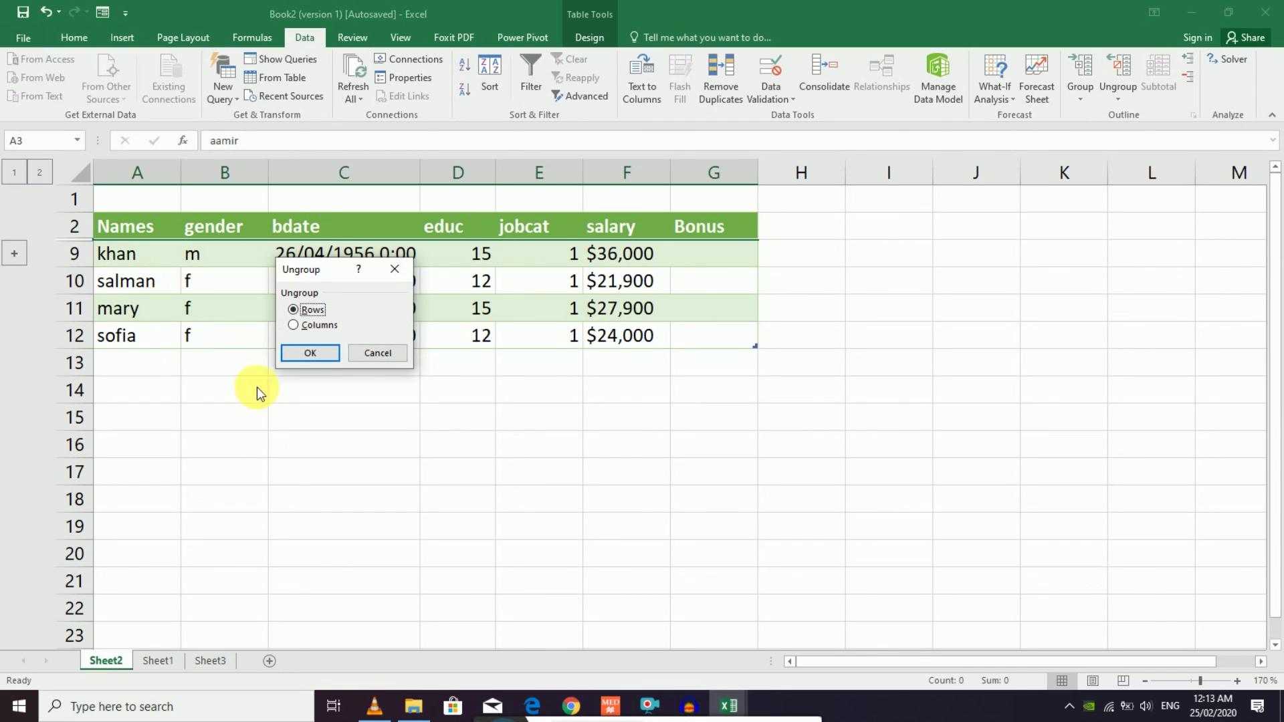
left_click(324, 355)
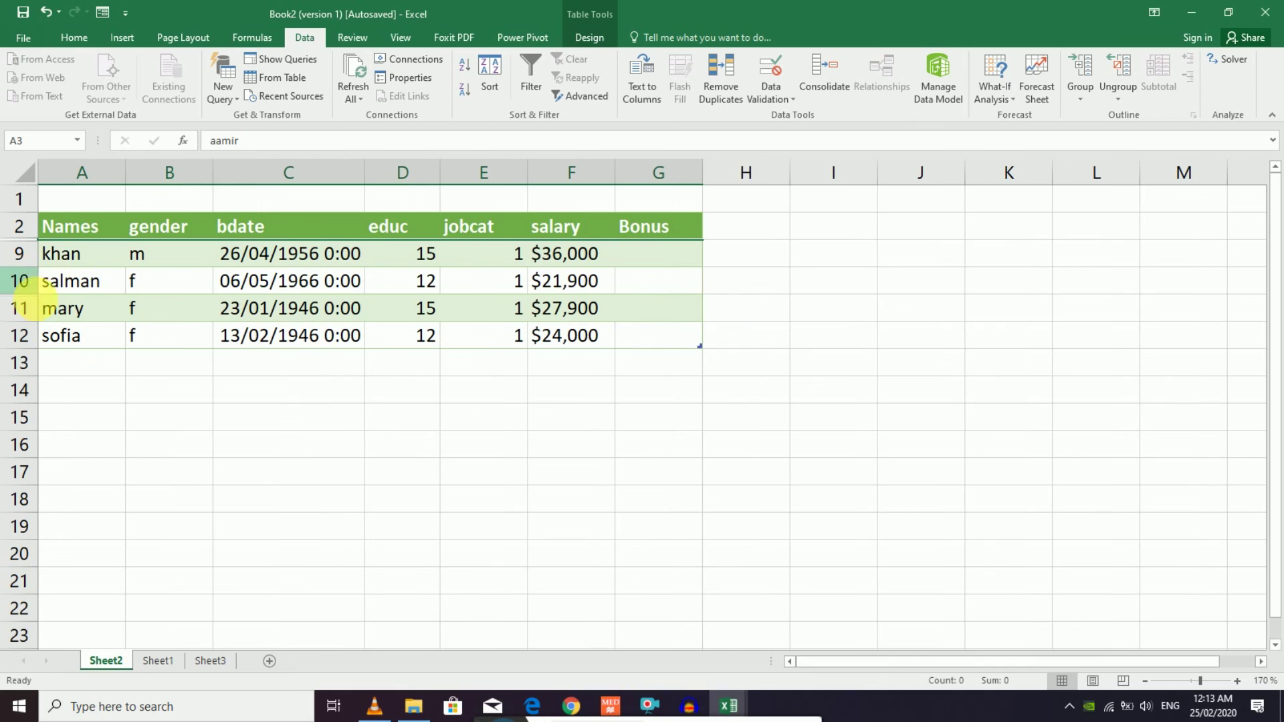
left_click(736, 278)
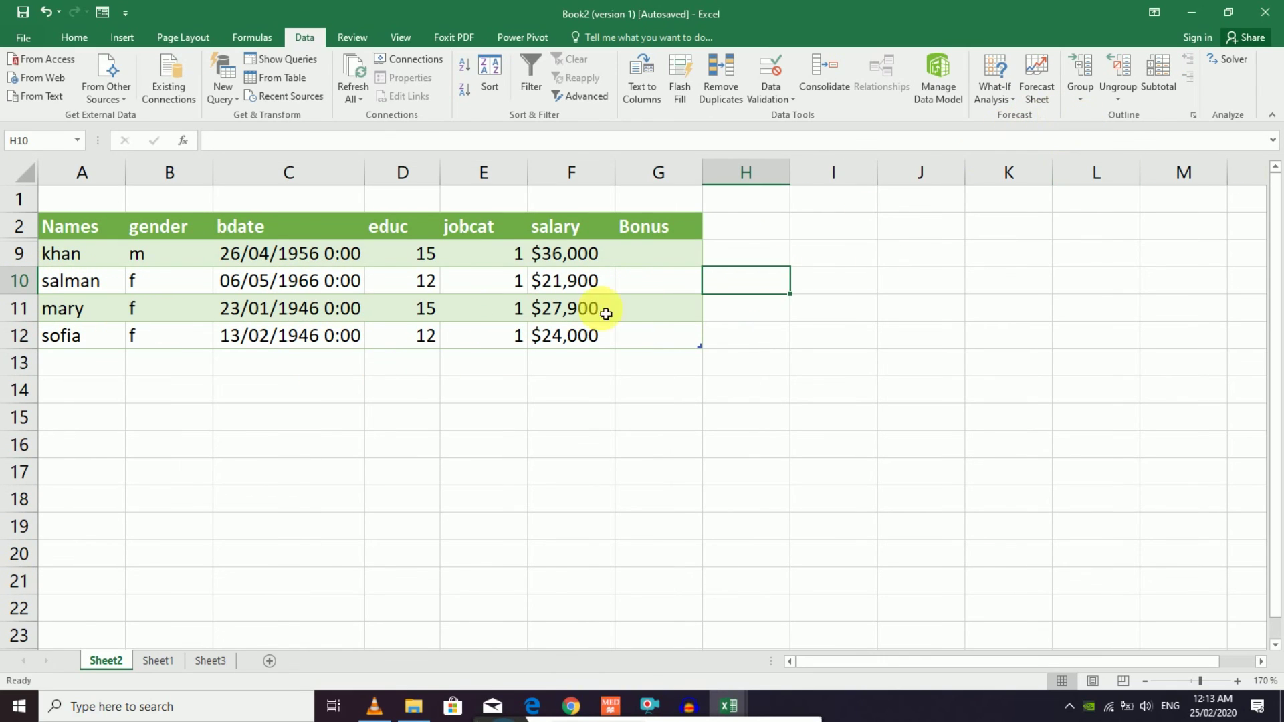
mouse_move(20, 240)
left_mouse_down()
mouse_move(33, 380)
mouse_move(114, 332)
left_mouse_up()
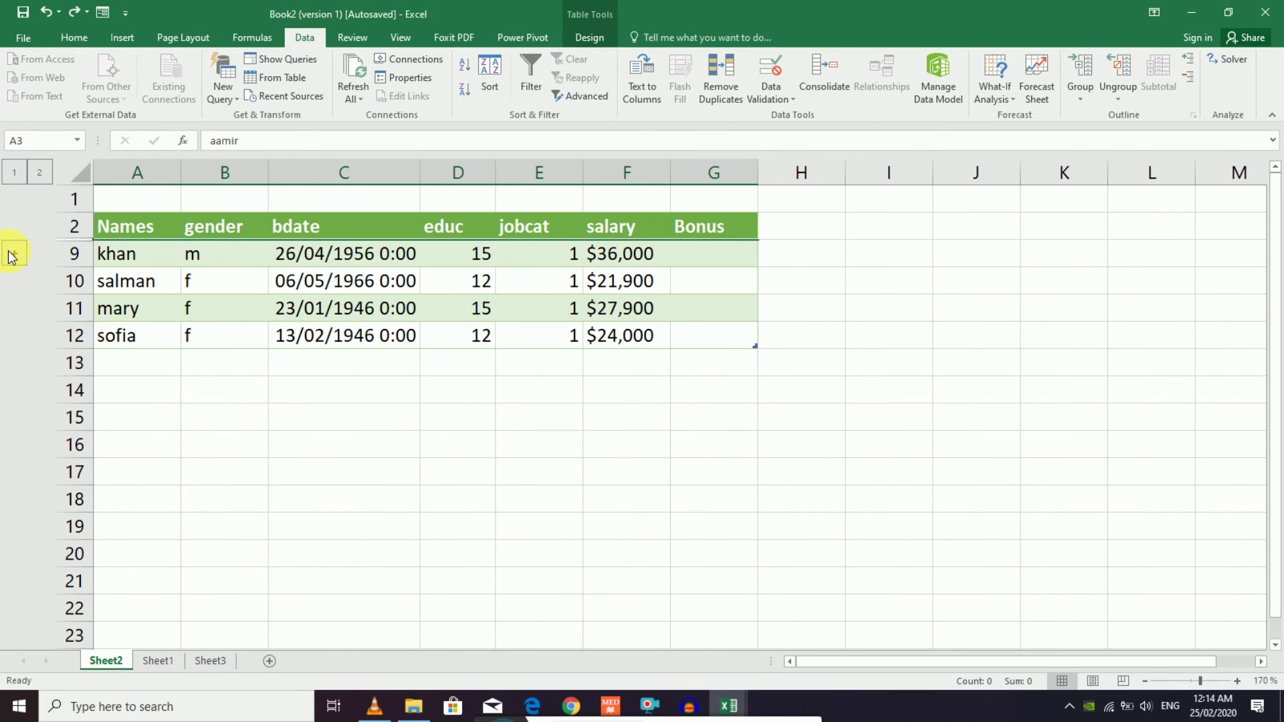
left_click(12, 255)
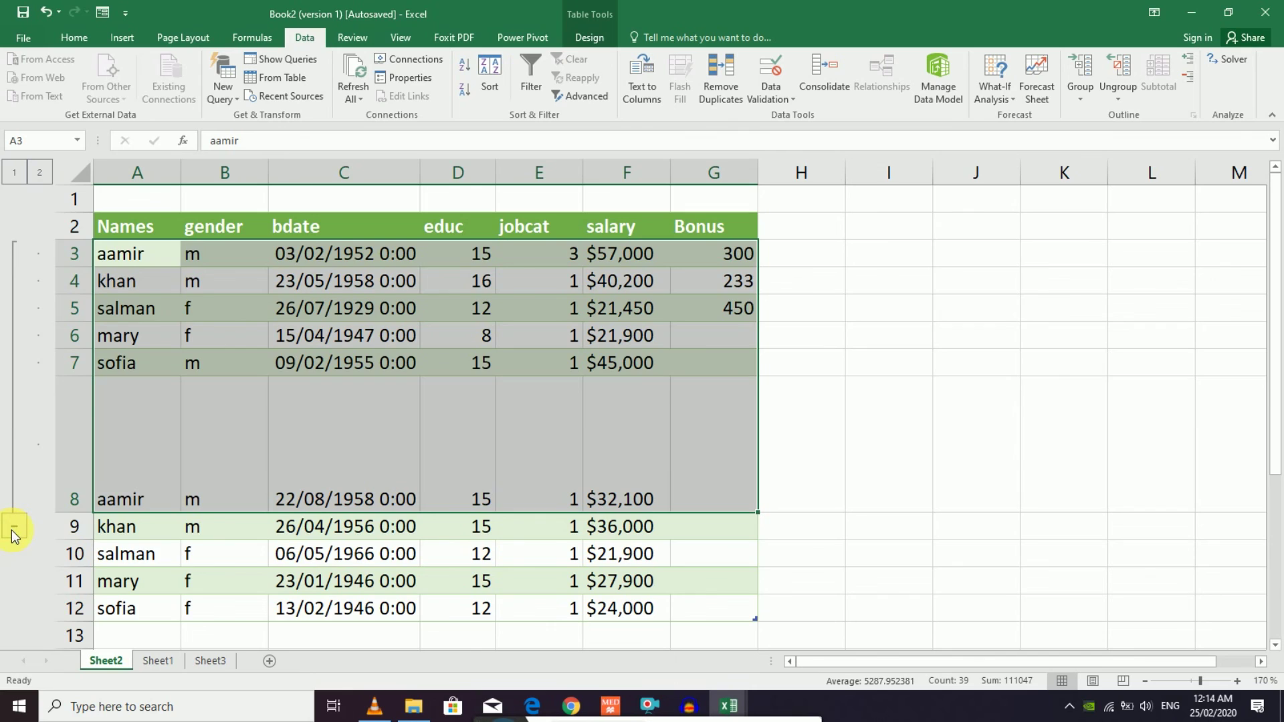
left_click(15, 528)
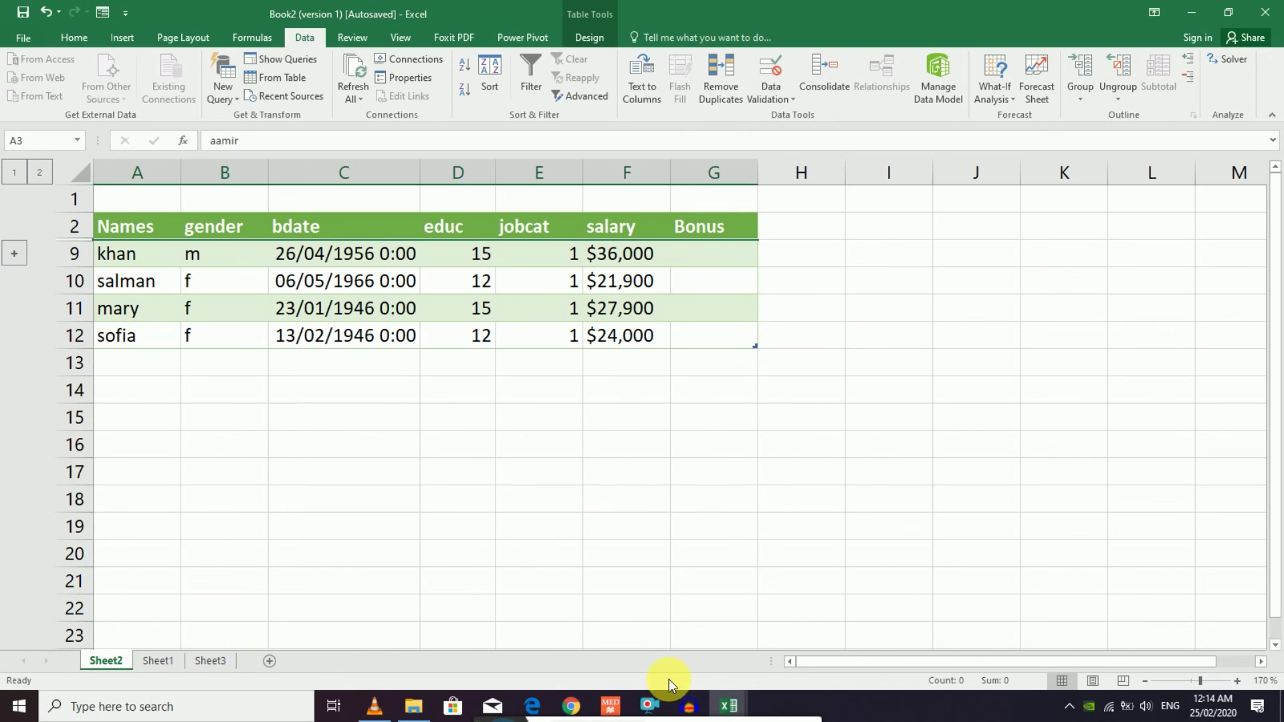
mouse_move(728, 706)
left_click(495, 618)
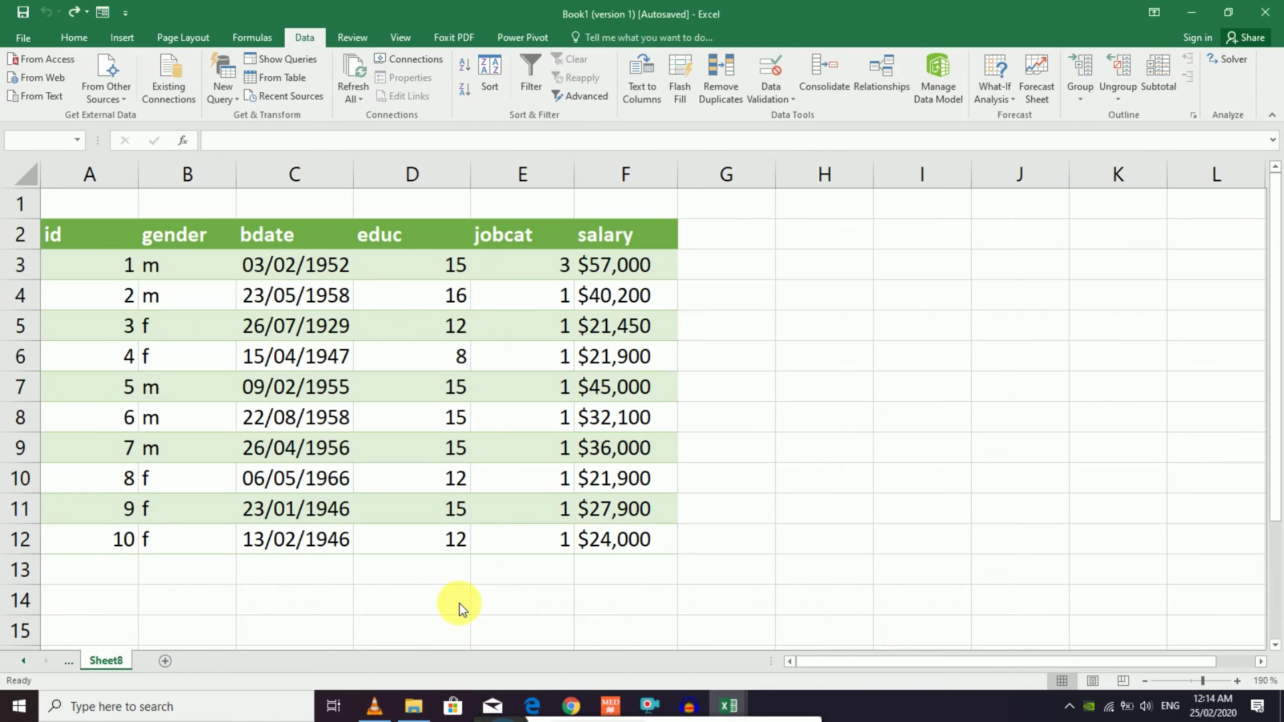
- Select gender cells and inspect the Subtotal grouping-column options, then cancel
left_click(321, 444)
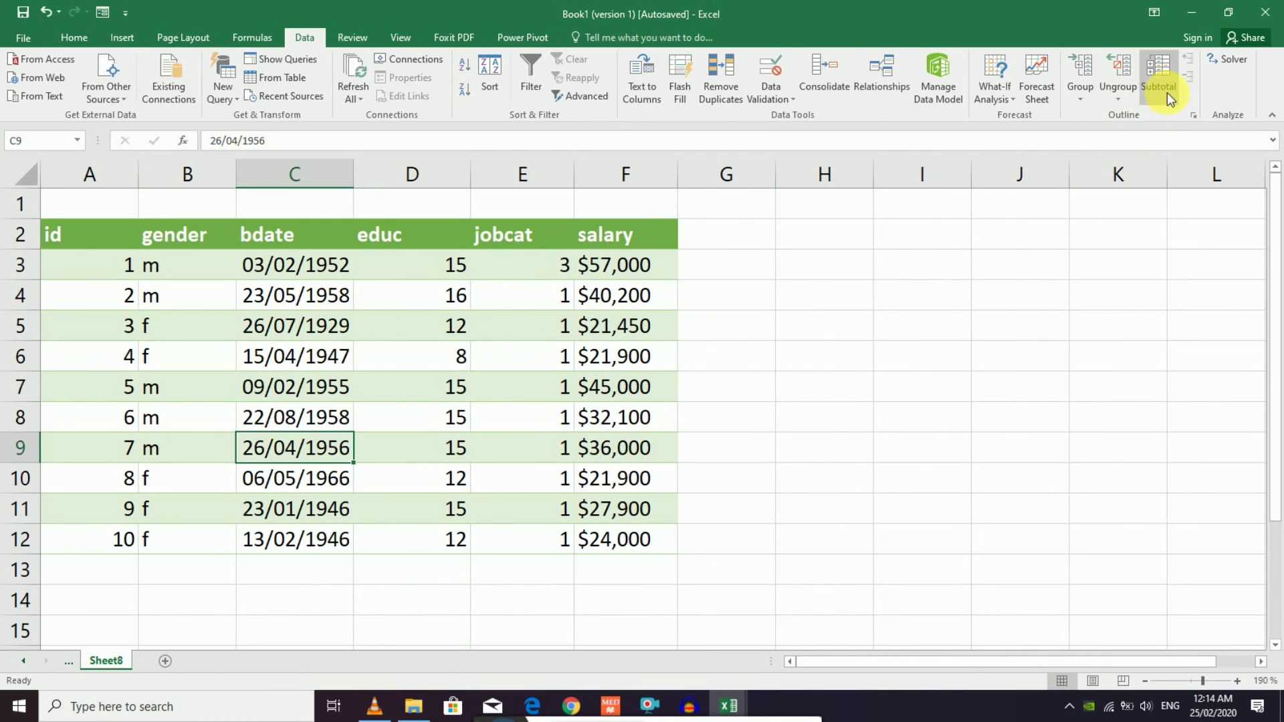
left_click_drag(172, 274, 174, 537)
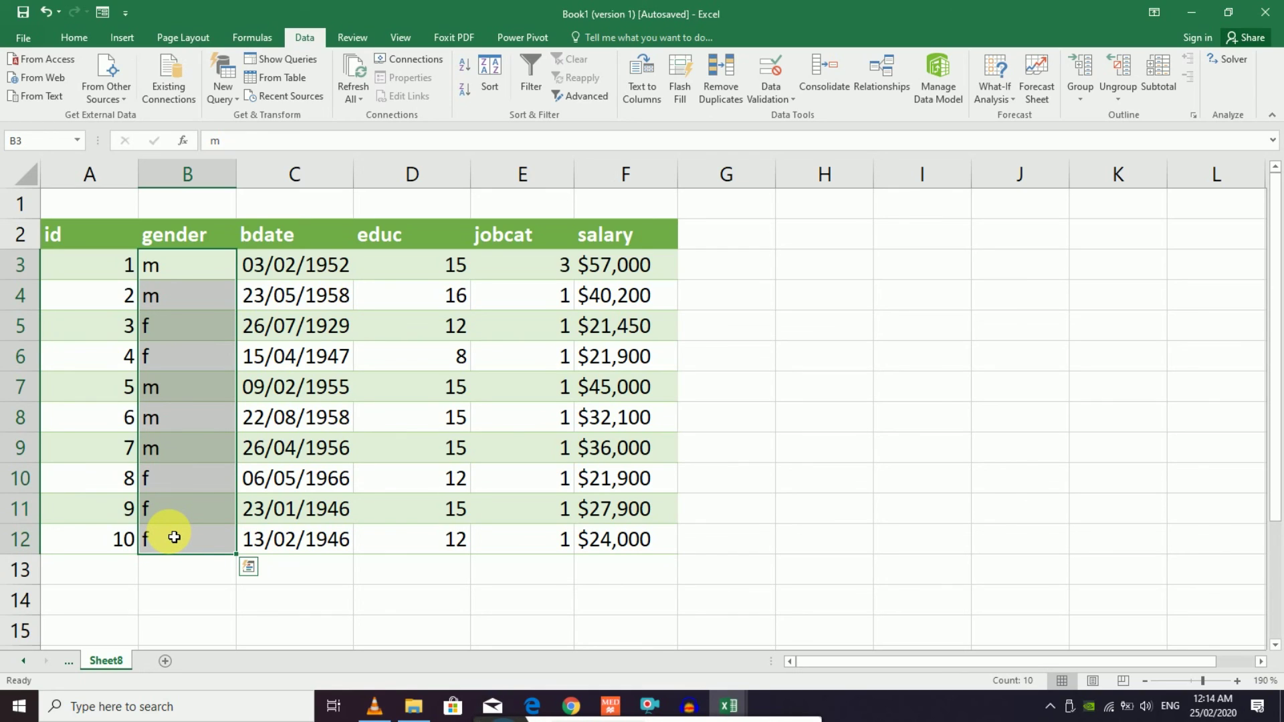
left_click(172, 391)
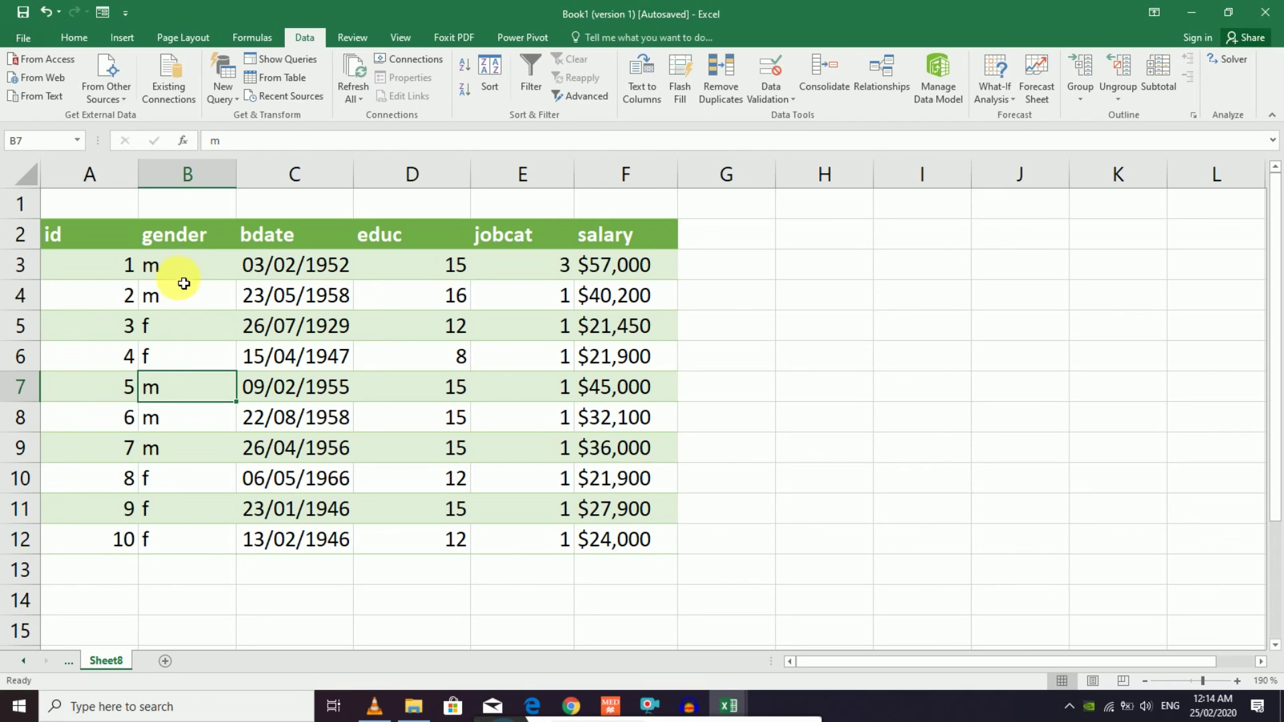
left_click_drag(179, 294, 179, 355)
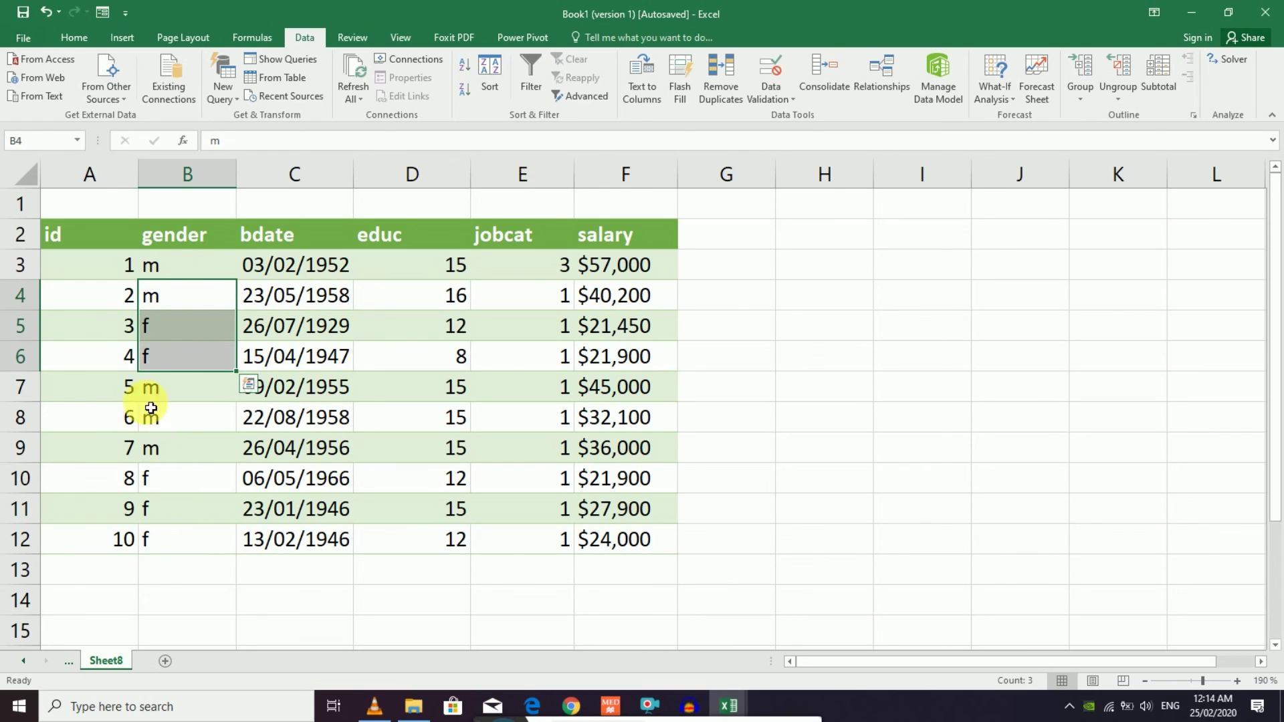
left_click(1147, 86)
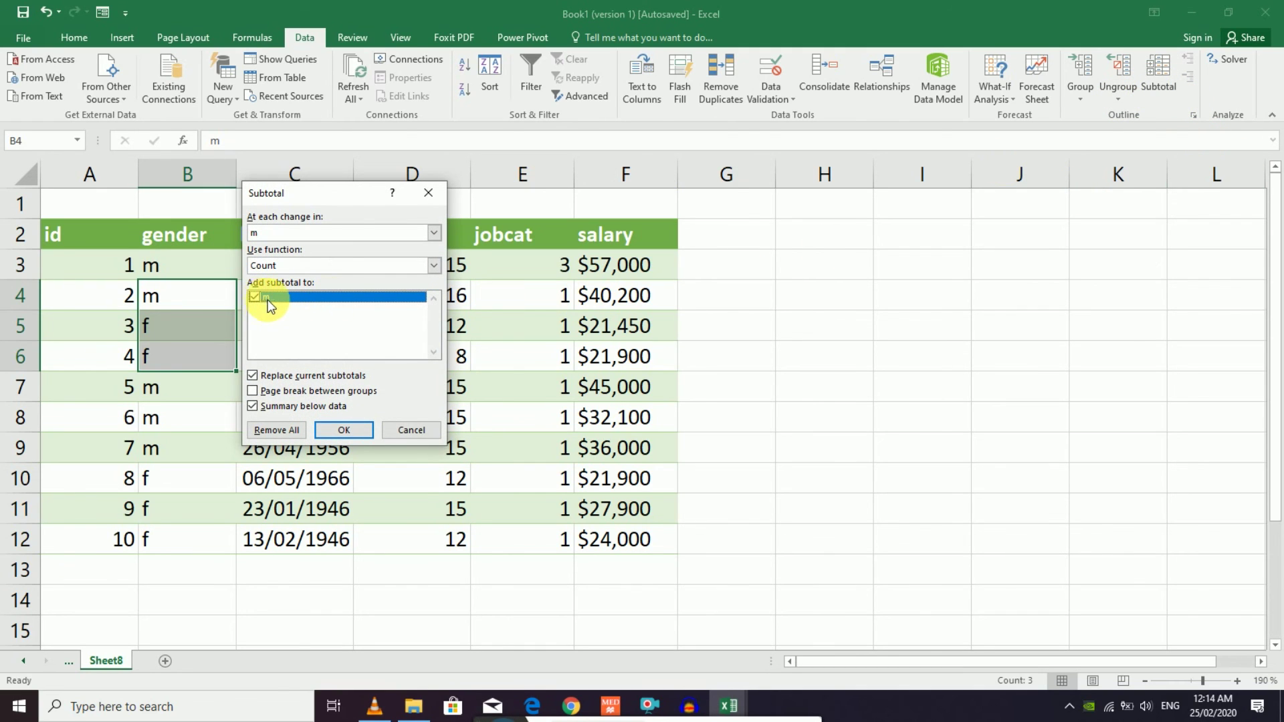
left_click(436, 235)
left_click(436, 234)
left_click(435, 235)
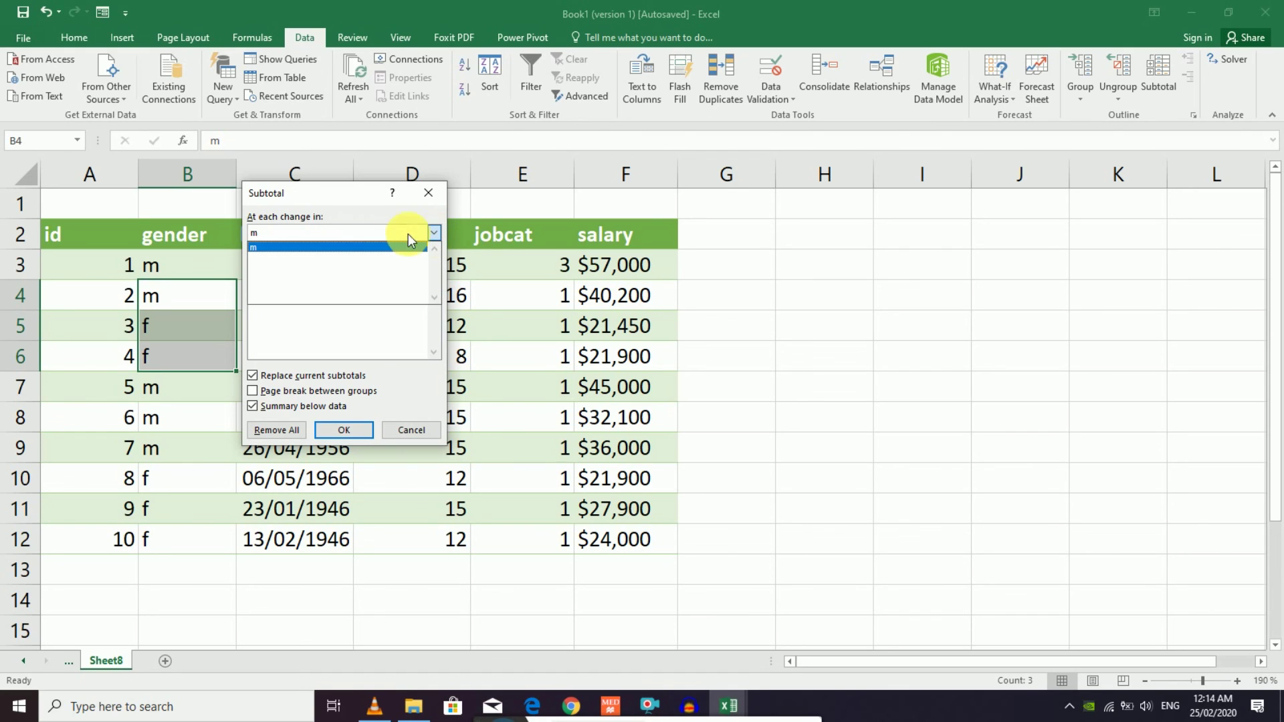
left_click(432, 194)
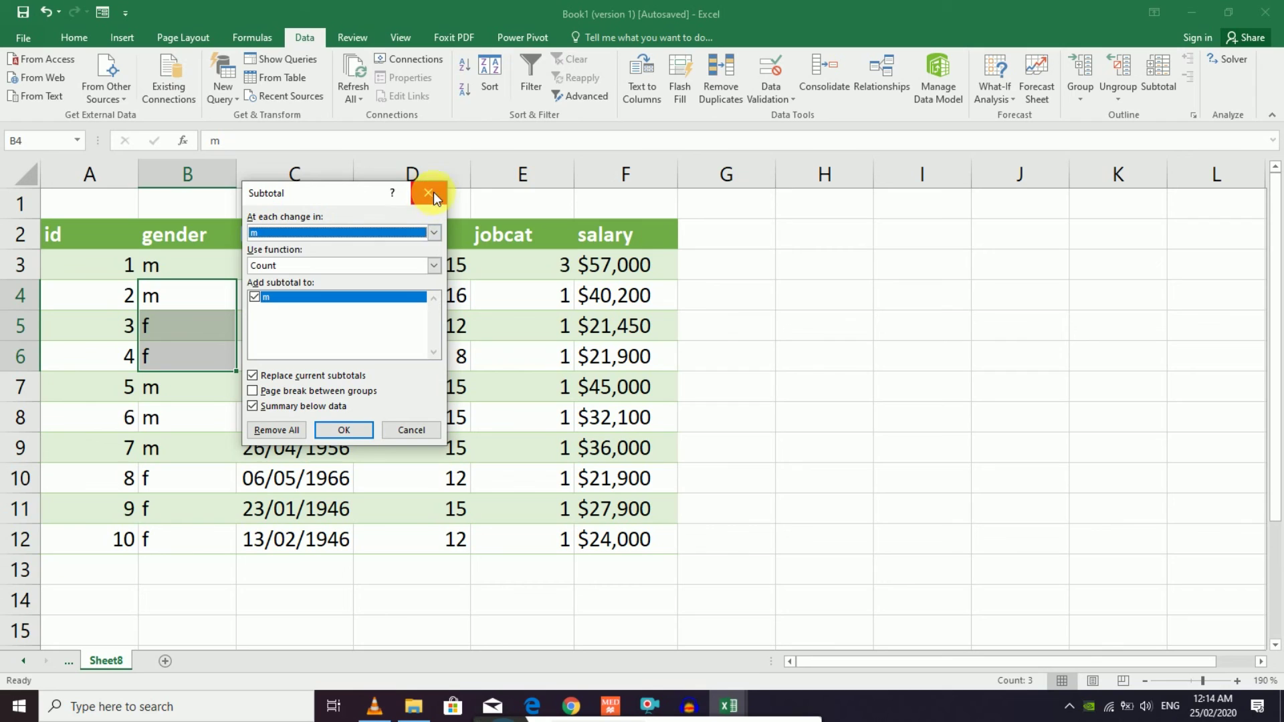
left_click(418, 436)
- Apply Count subtotals at each change in gender on B3:B12, then undo them
left_click_drag(197, 264, 192, 535)
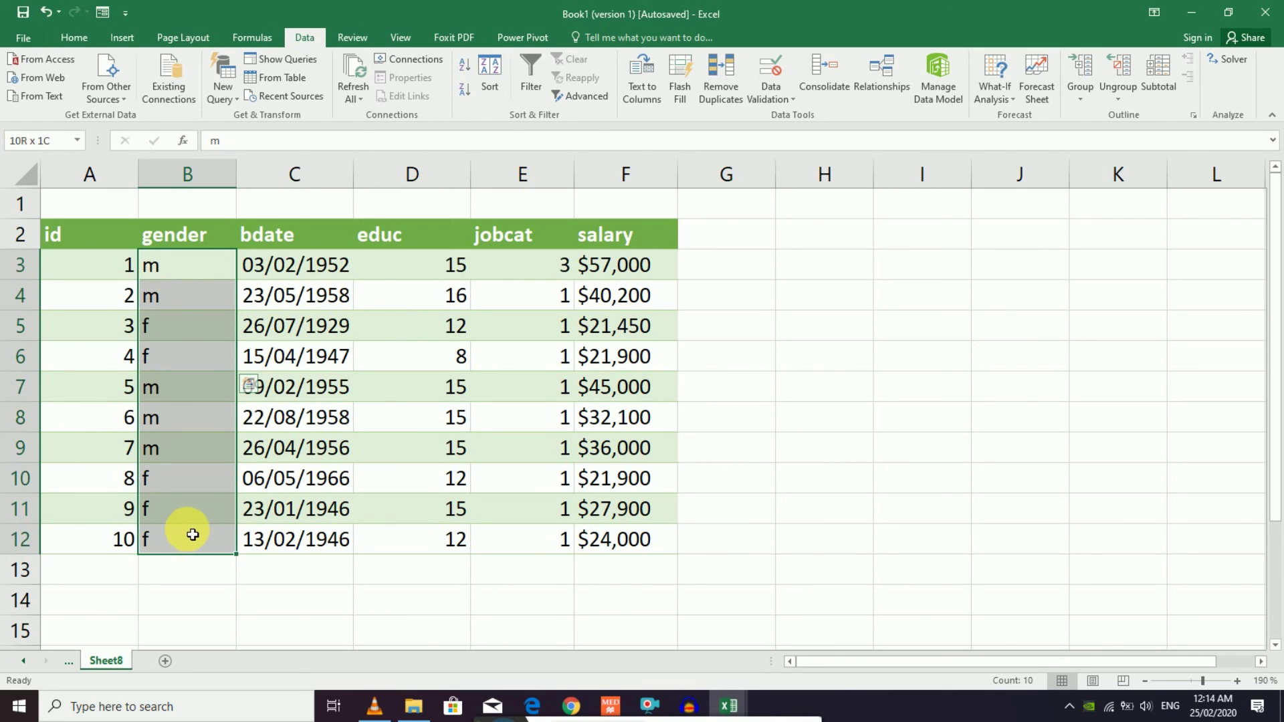
left_click(1156, 87)
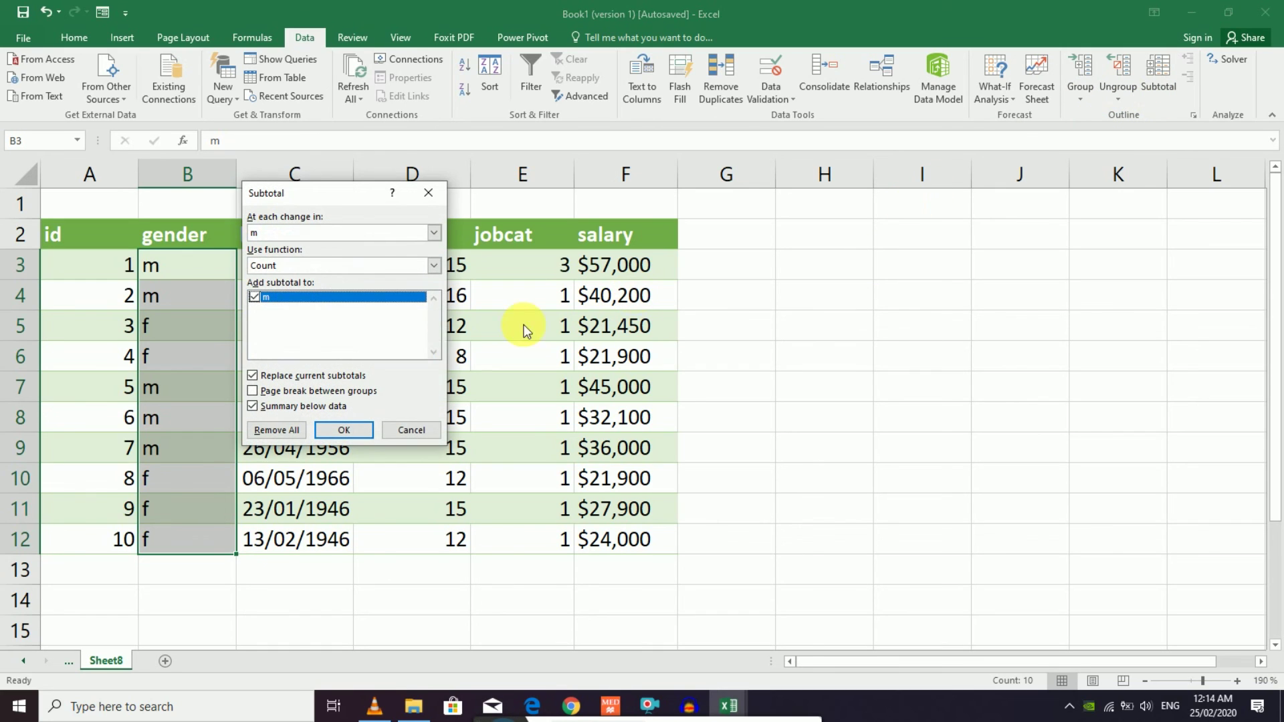
left_click(433, 235)
left_click(308, 245)
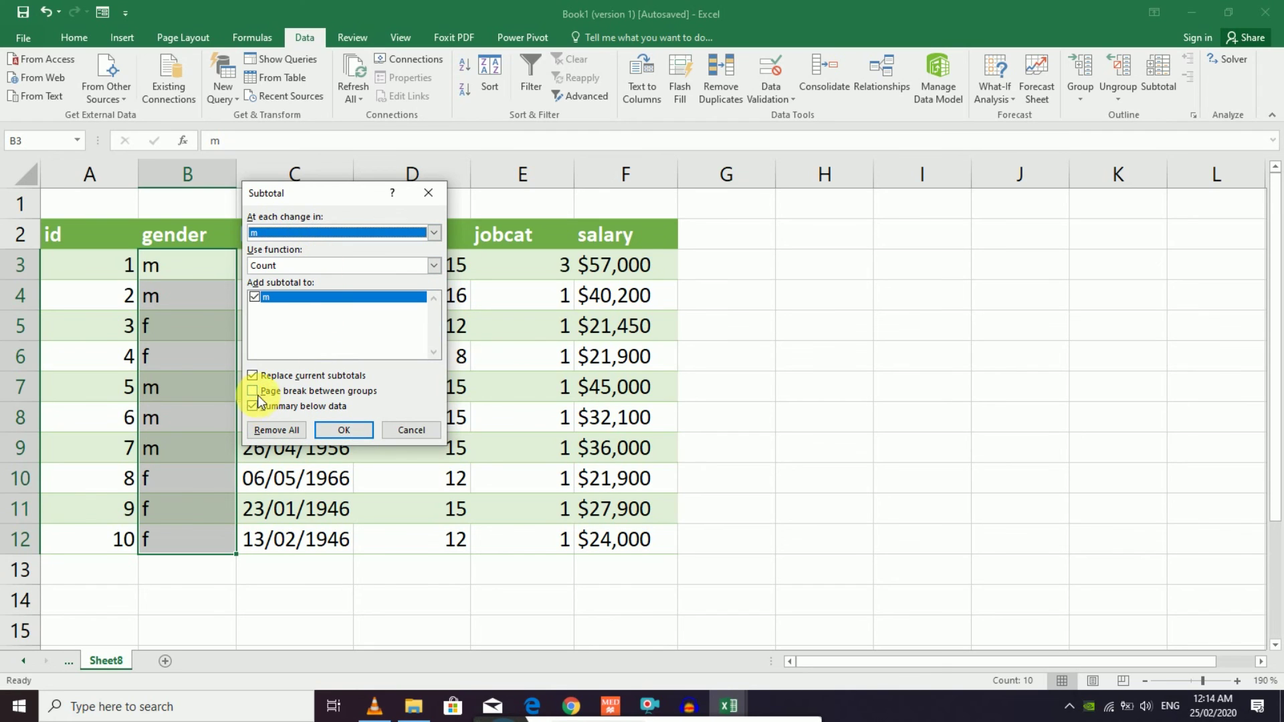
left_click(344, 430)
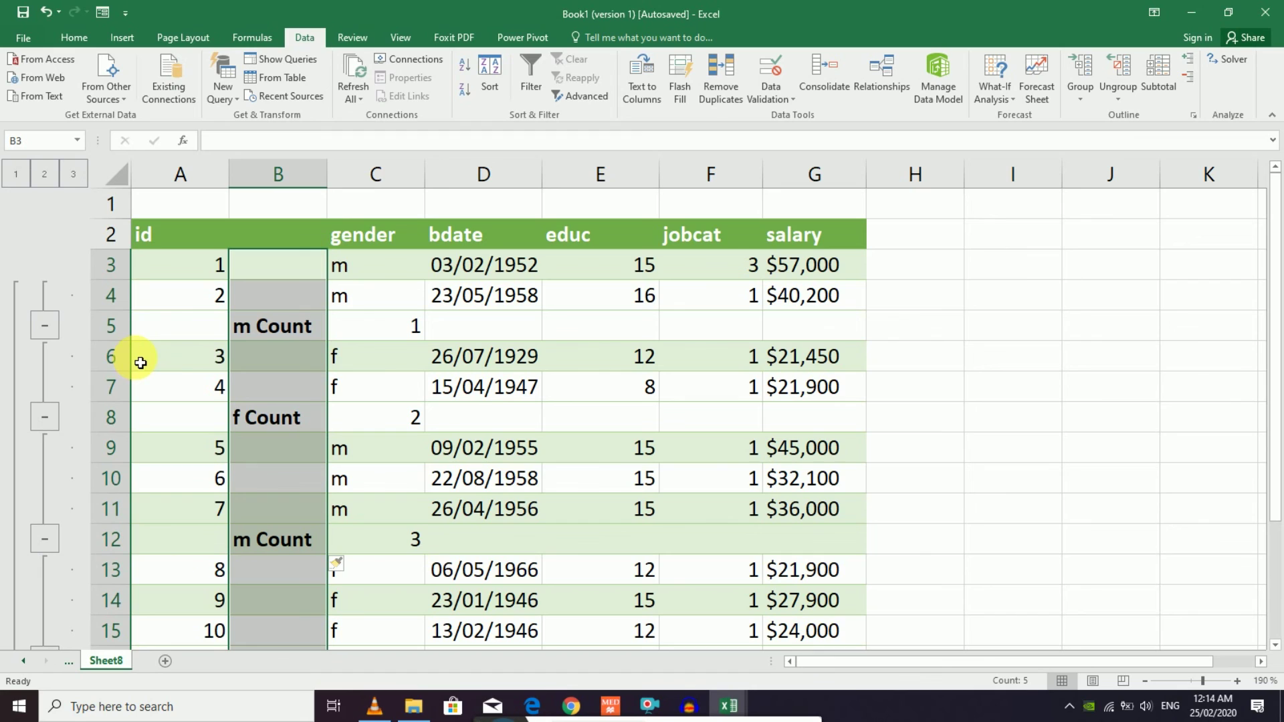
key("ctrl+z")
key("ctrl+z")
key("ctrl+z")
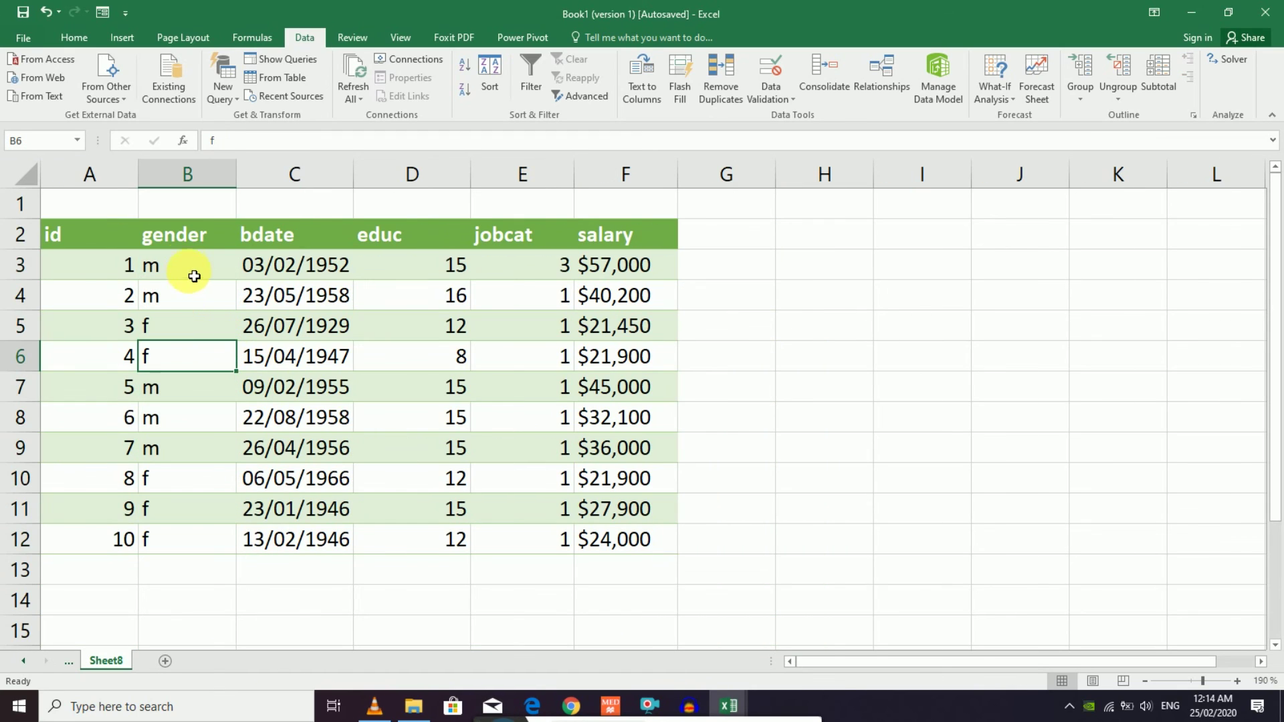
- Try sorting the gender values in B3:B12, ending with column B sorted alone ascending
left_click_drag(190, 267, 186, 541)
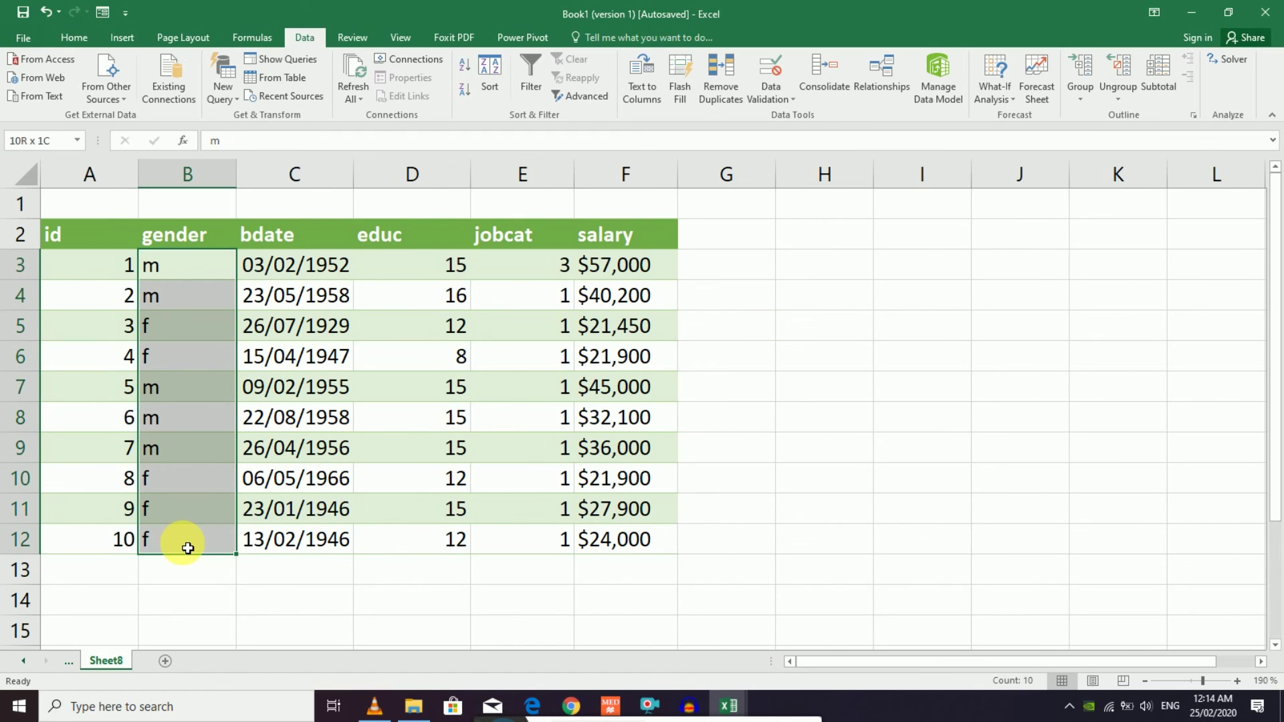
left_click(489, 73)
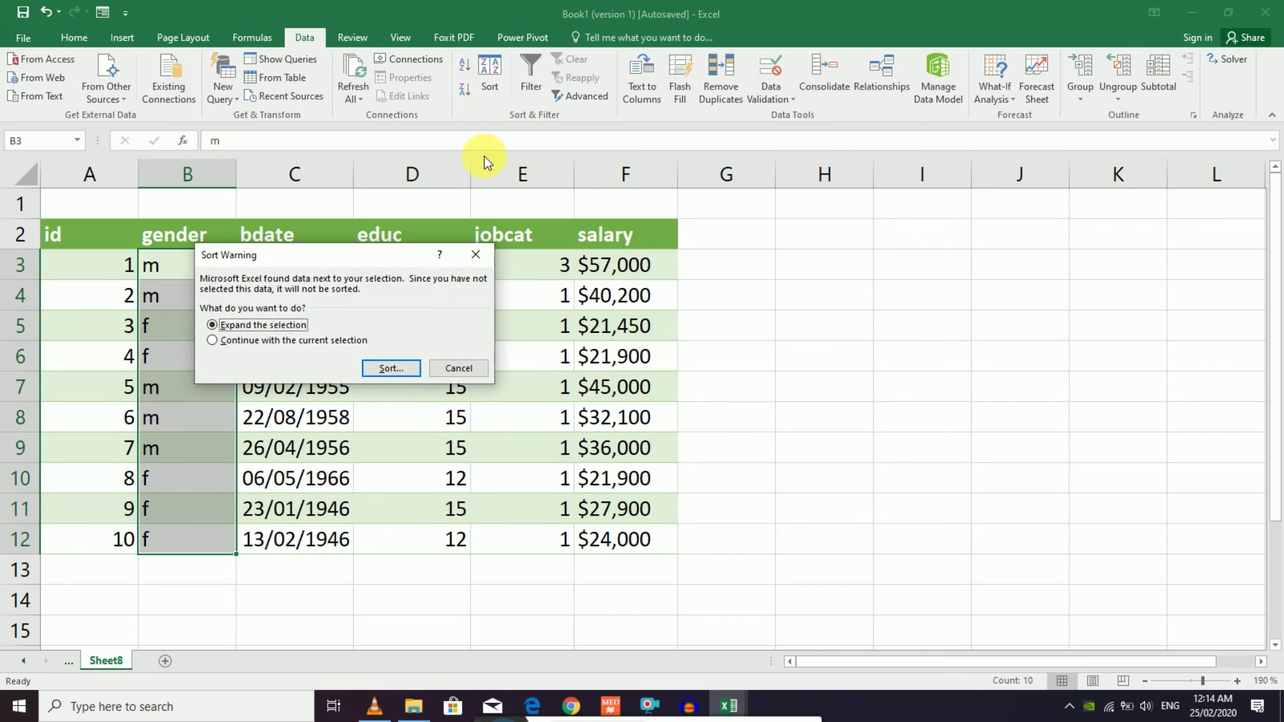
left_click(391, 368)
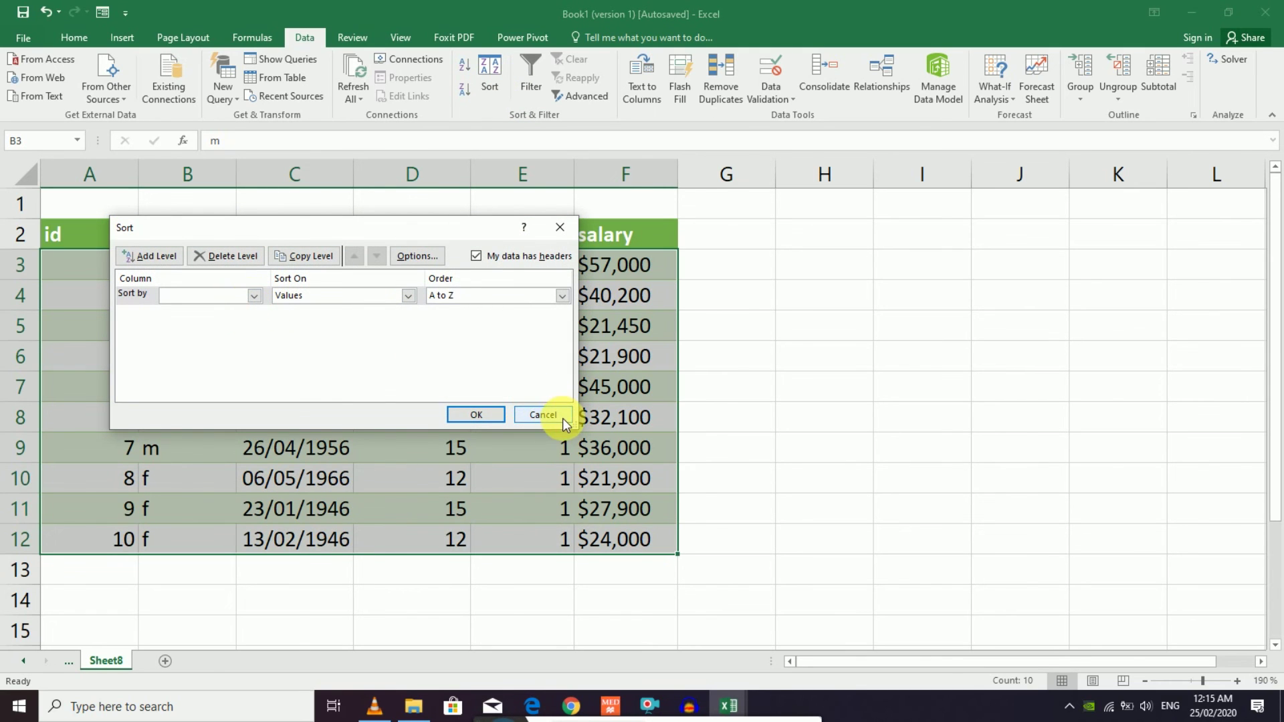
left_click(545, 415)
left_click(461, 69)
left_click(248, 341)
left_click(390, 368)
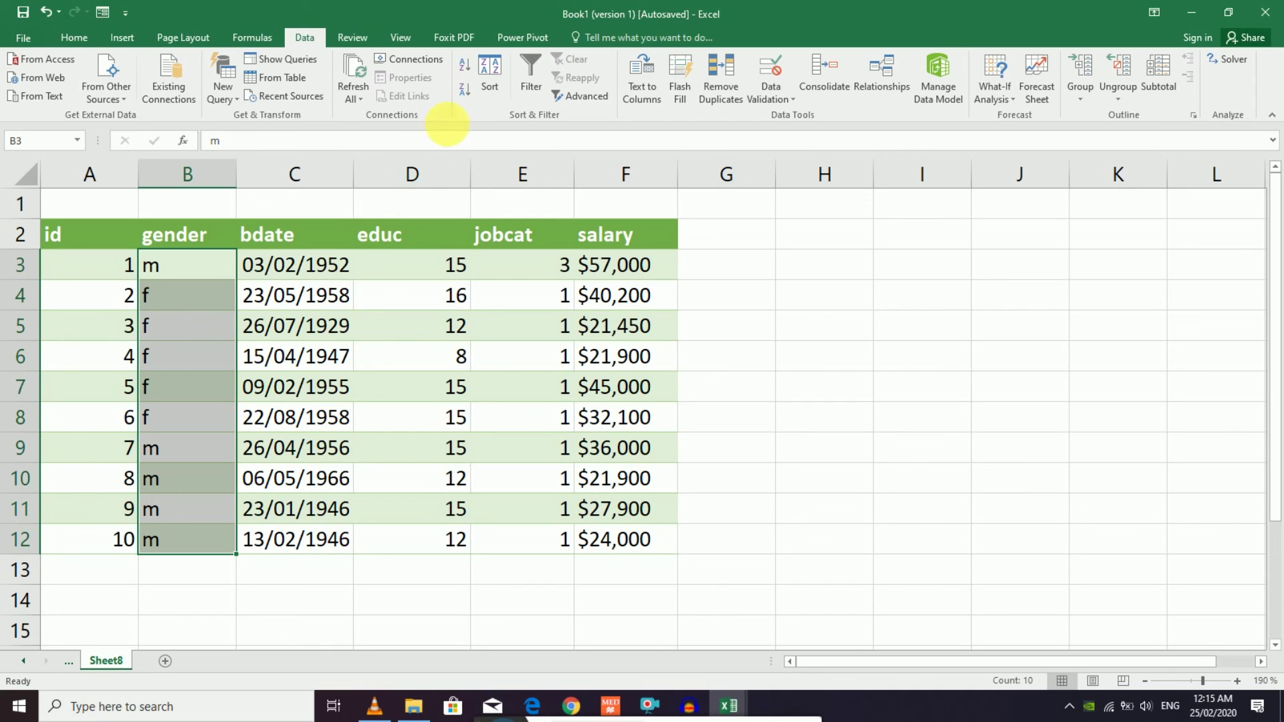
- Sort the whole table Z to A by gender, placing m rows above f rows
left_click(479, 87)
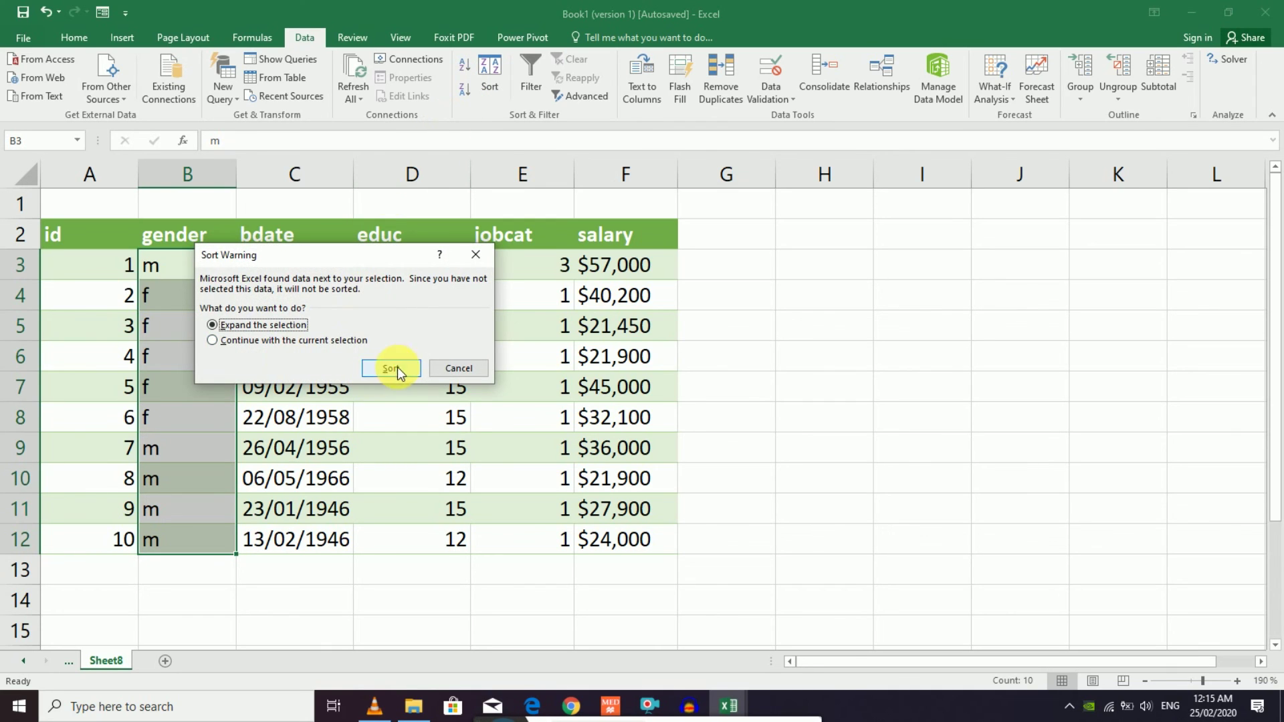
left_click(397, 371)
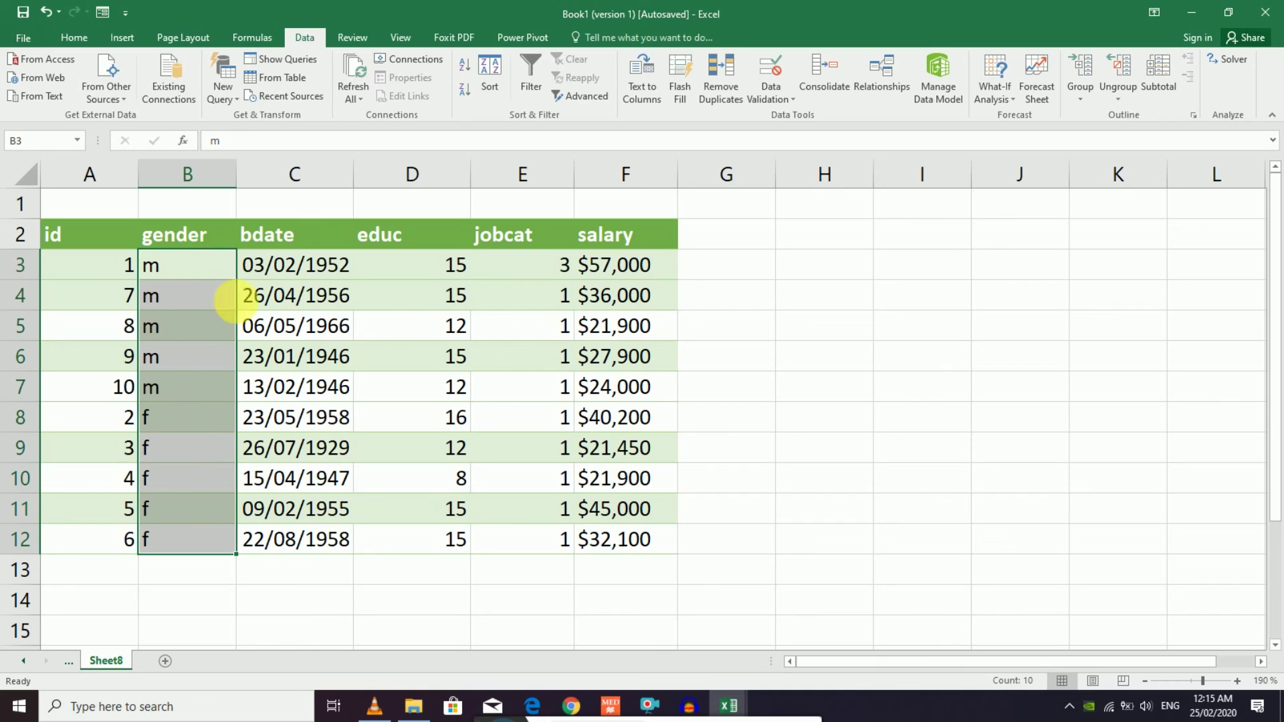
left_click_drag(201, 391, 601, 401)
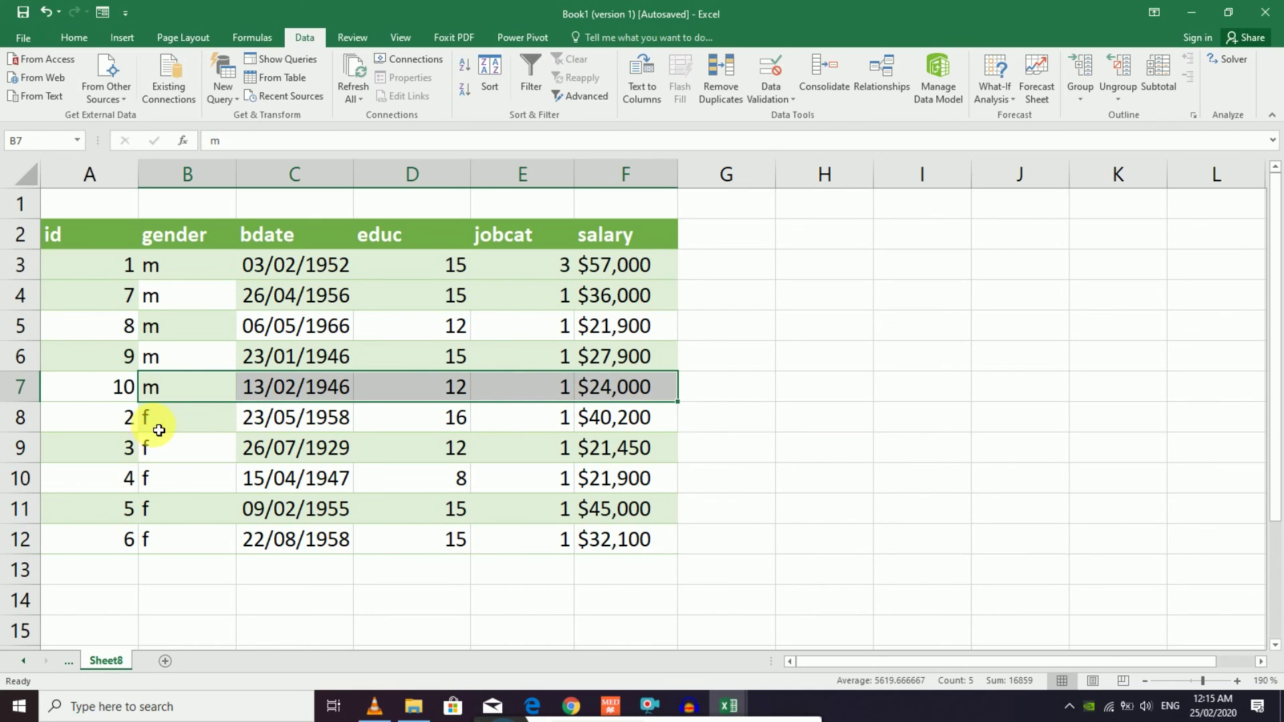
- Select the gender values in B3:B12
left_click_drag(161, 424, 614, 553)
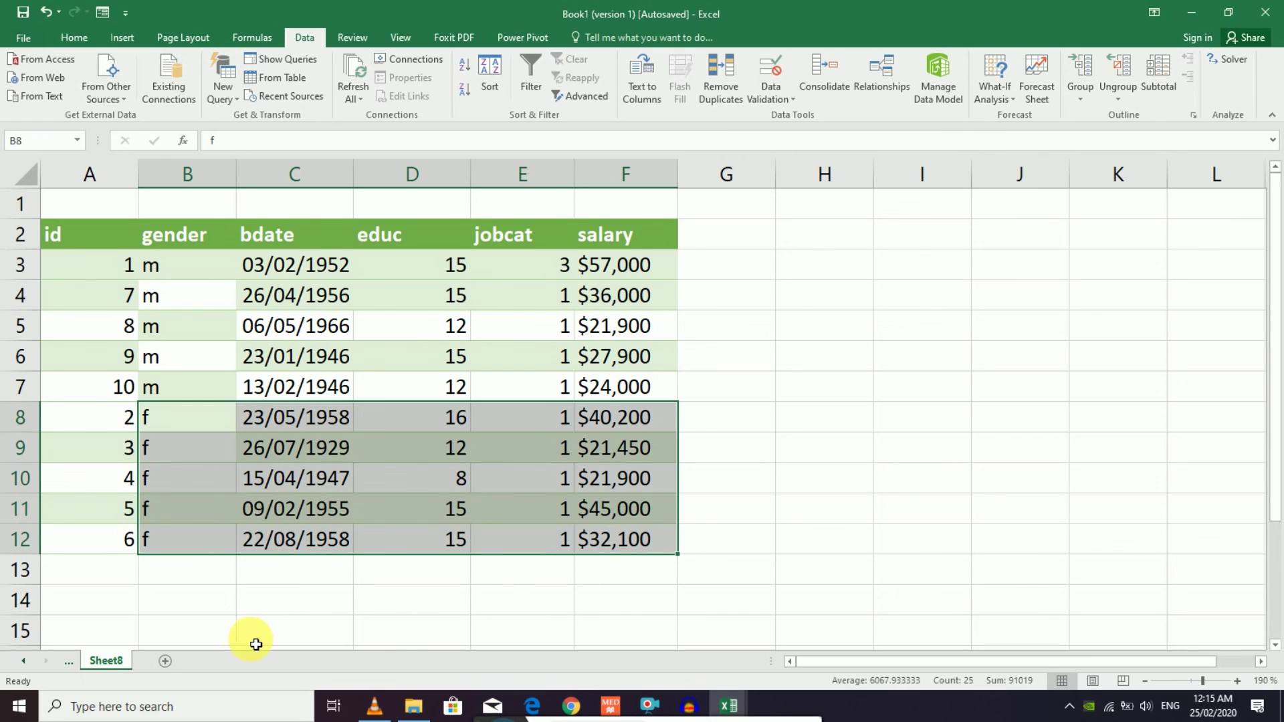
left_click(183, 611)
left_click_drag(184, 611, 628, 600)
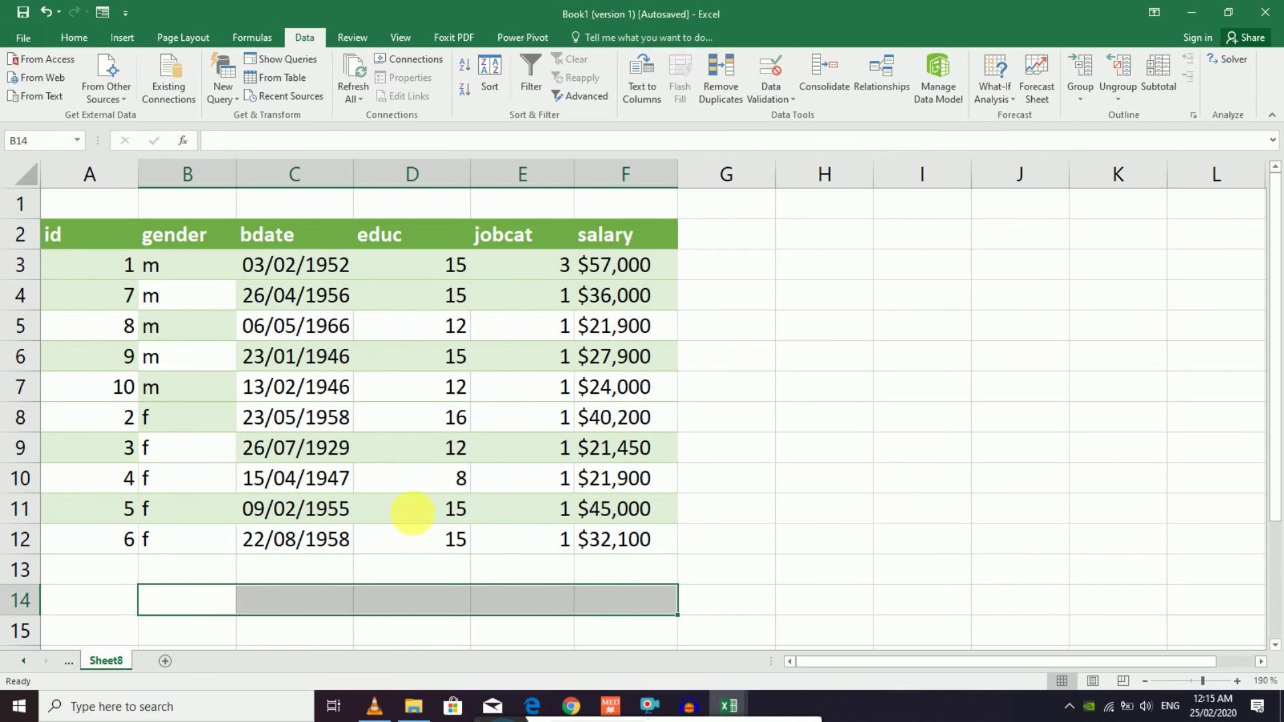
left_click(119, 392)
left_click_drag(185, 272, 187, 478)
left_click(702, 473)
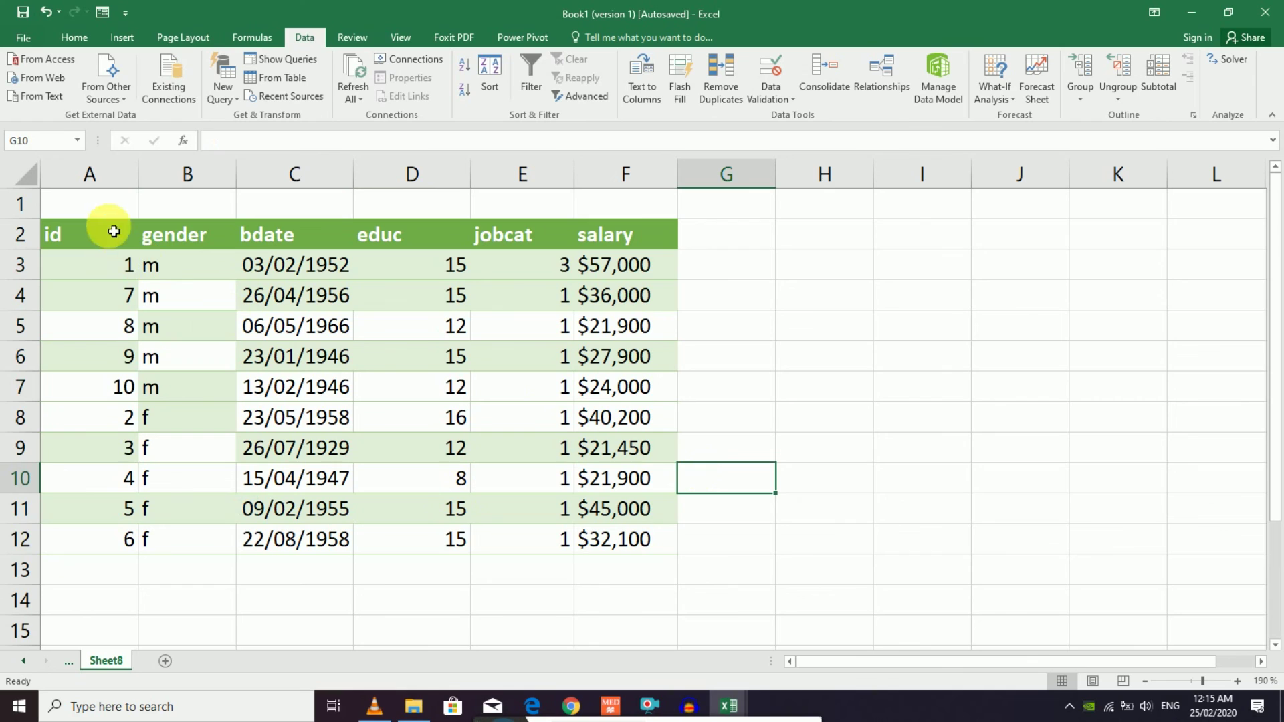
left_click_drag(189, 265, 192, 515)
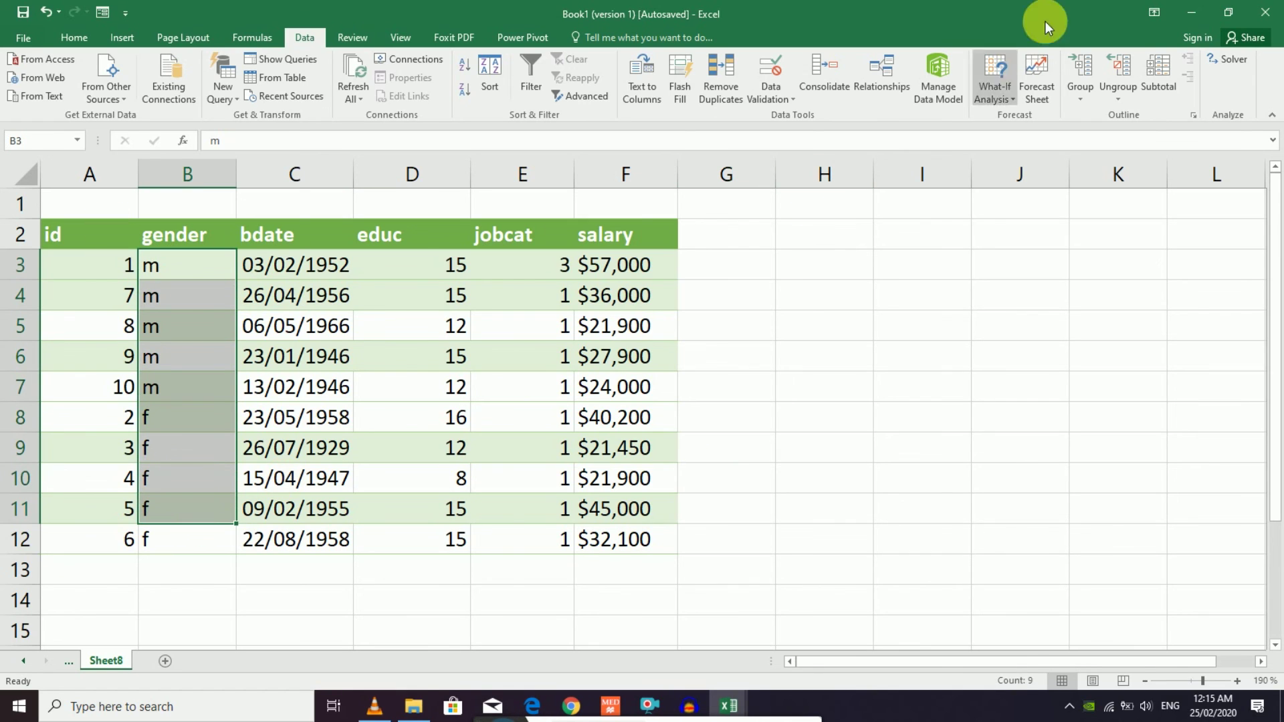
left_click(160, 390)
left_click_drag(198, 269, 191, 543)
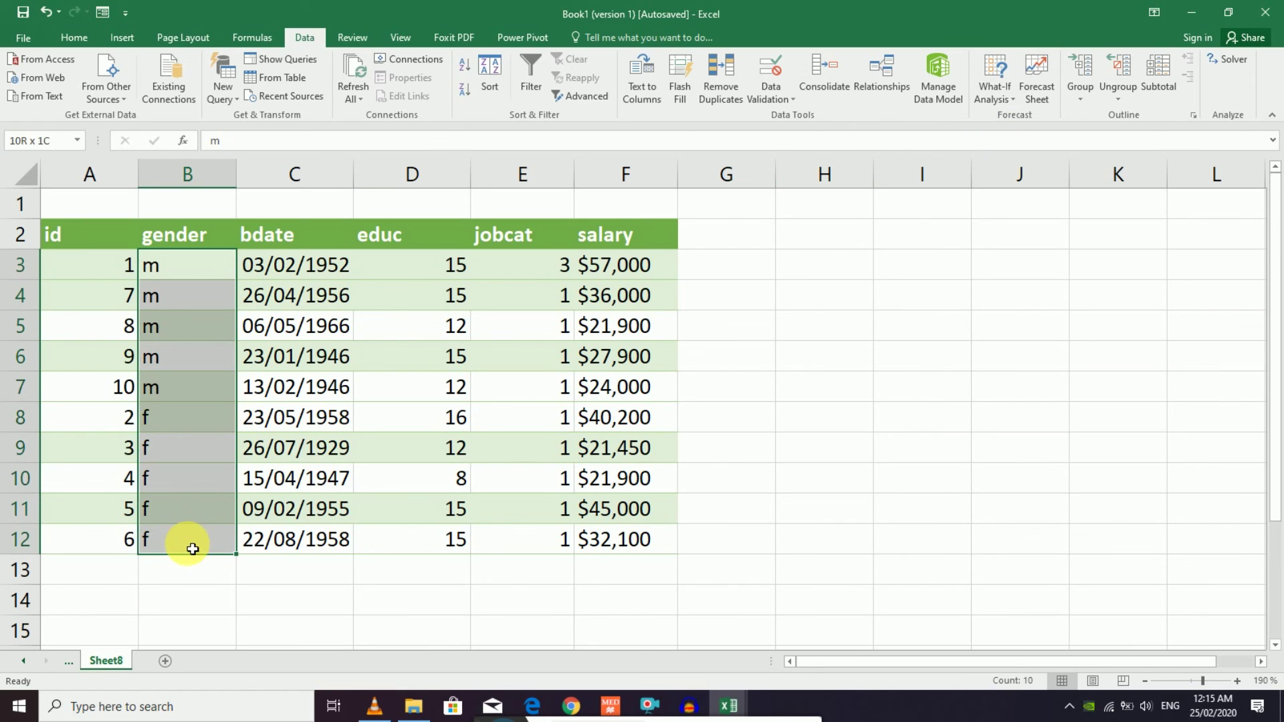
- Add Sum subtotals per gender, producing m Total, f Total and Grand Total rows
left_click(1158, 80)
left_click(438, 235)
left_click(415, 245)
left_click(433, 265)
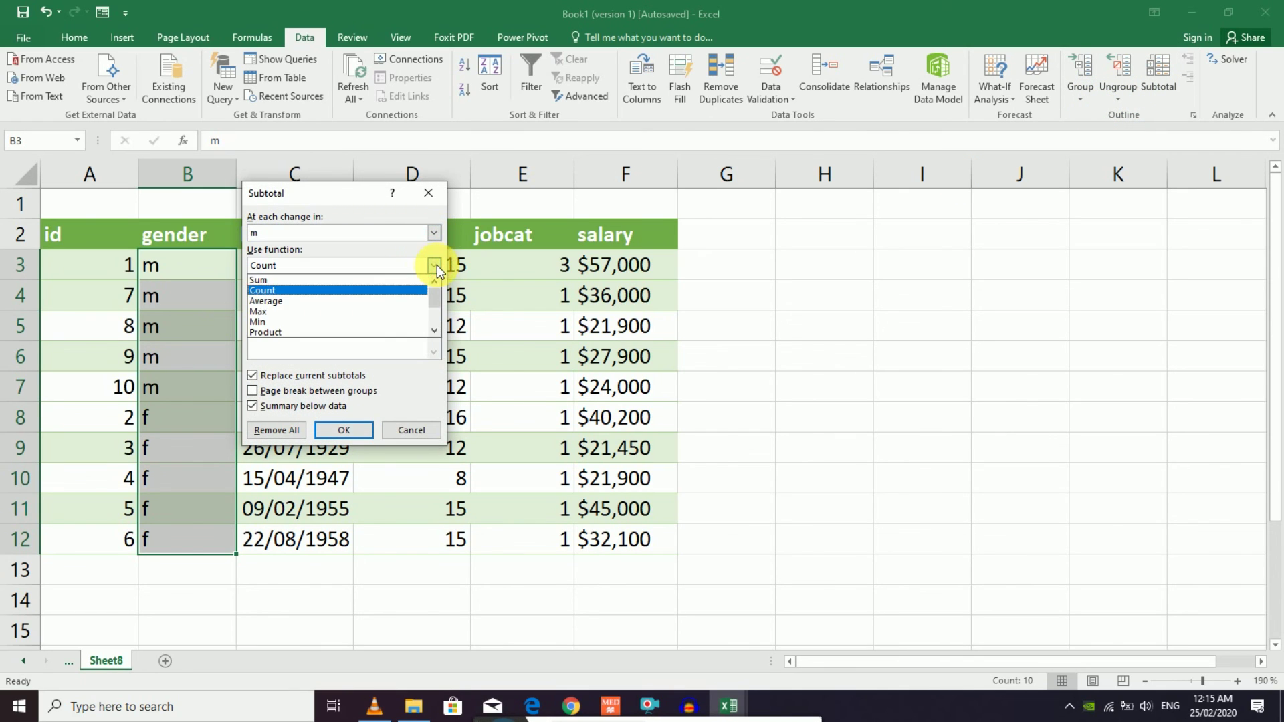
left_click(296, 279)
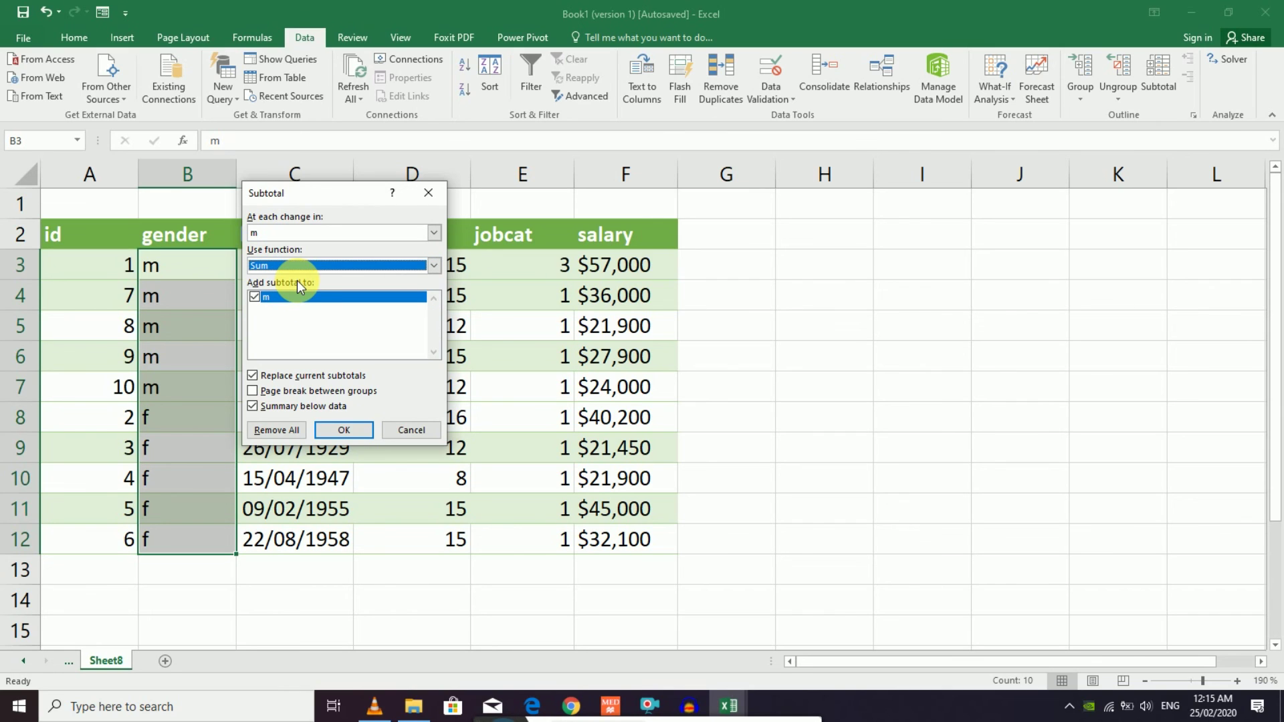
left_click(359, 436)
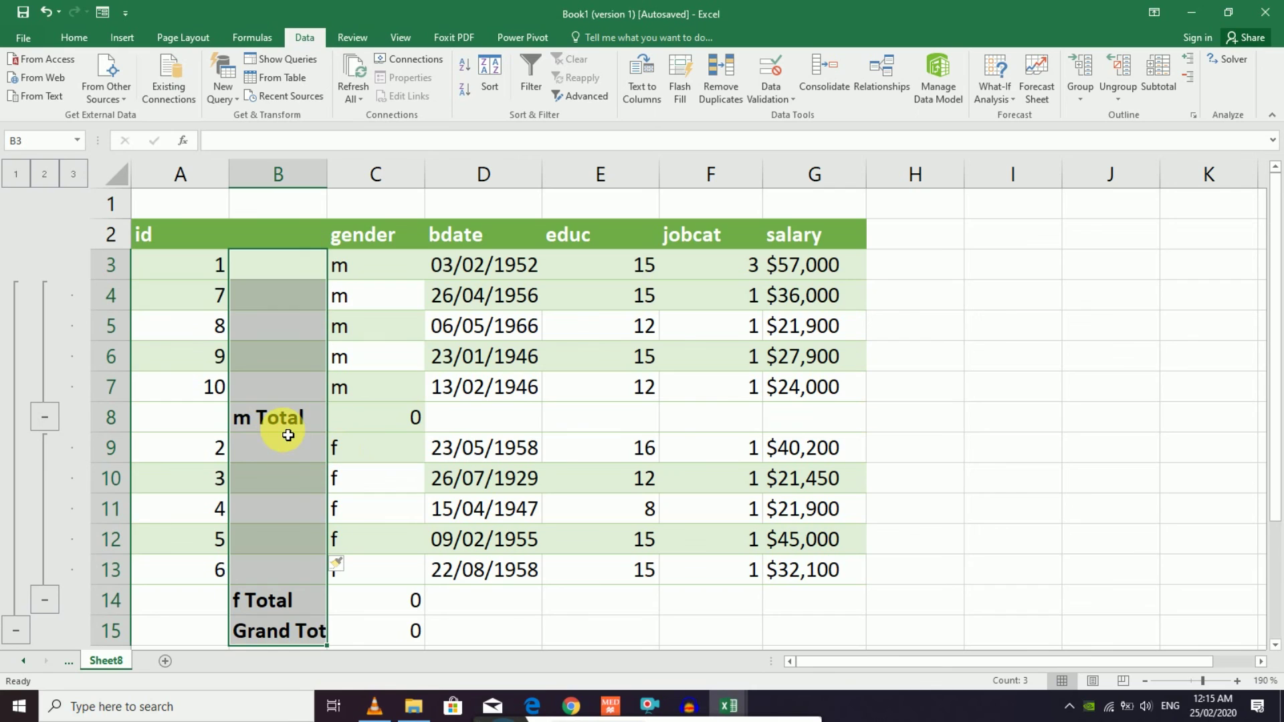
scroll(287, 425, "down", 1)
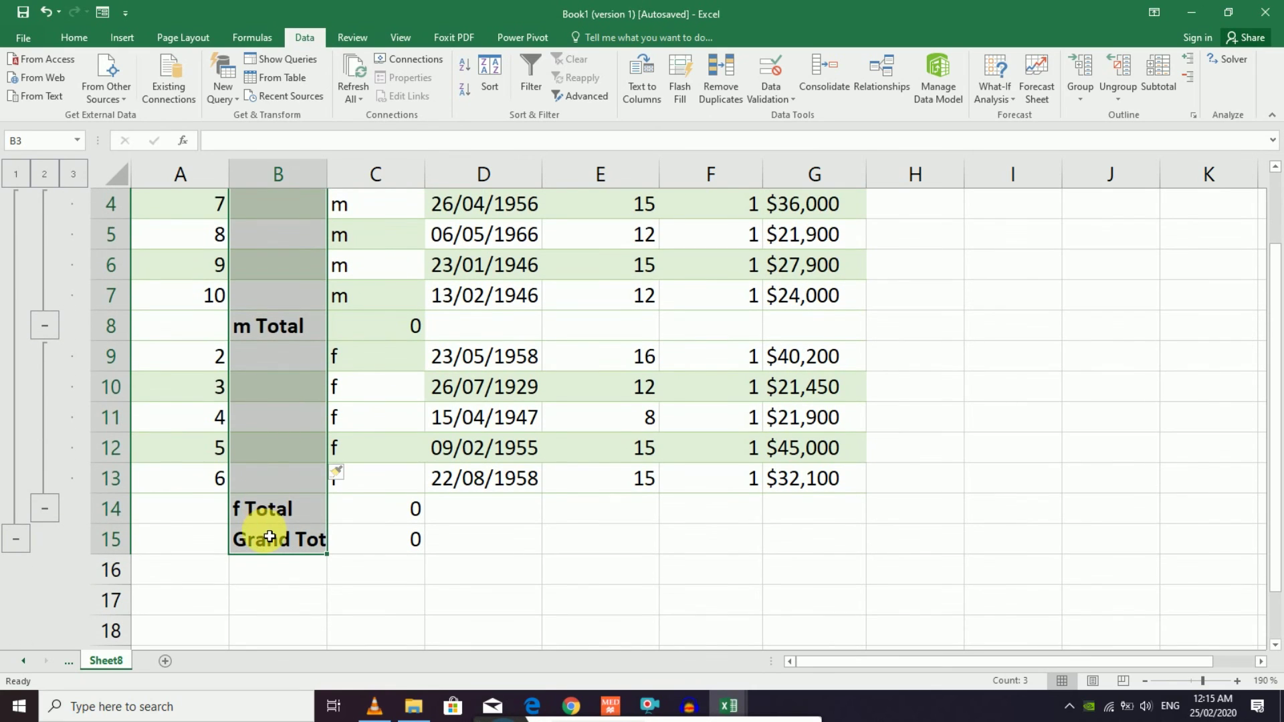
- Collapse the m and f groups, then try outline levels 3 and 1
scroll(269, 537, "up", 1)
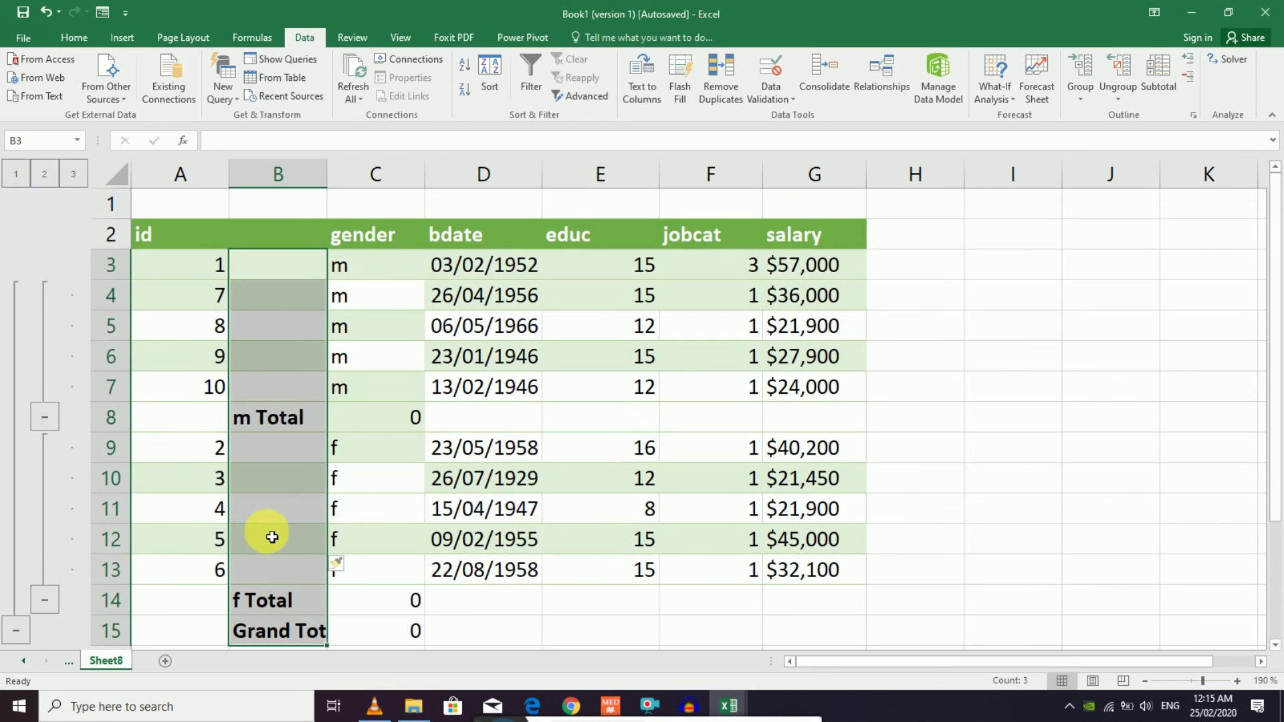
left_click(44, 417)
left_click(43, 474)
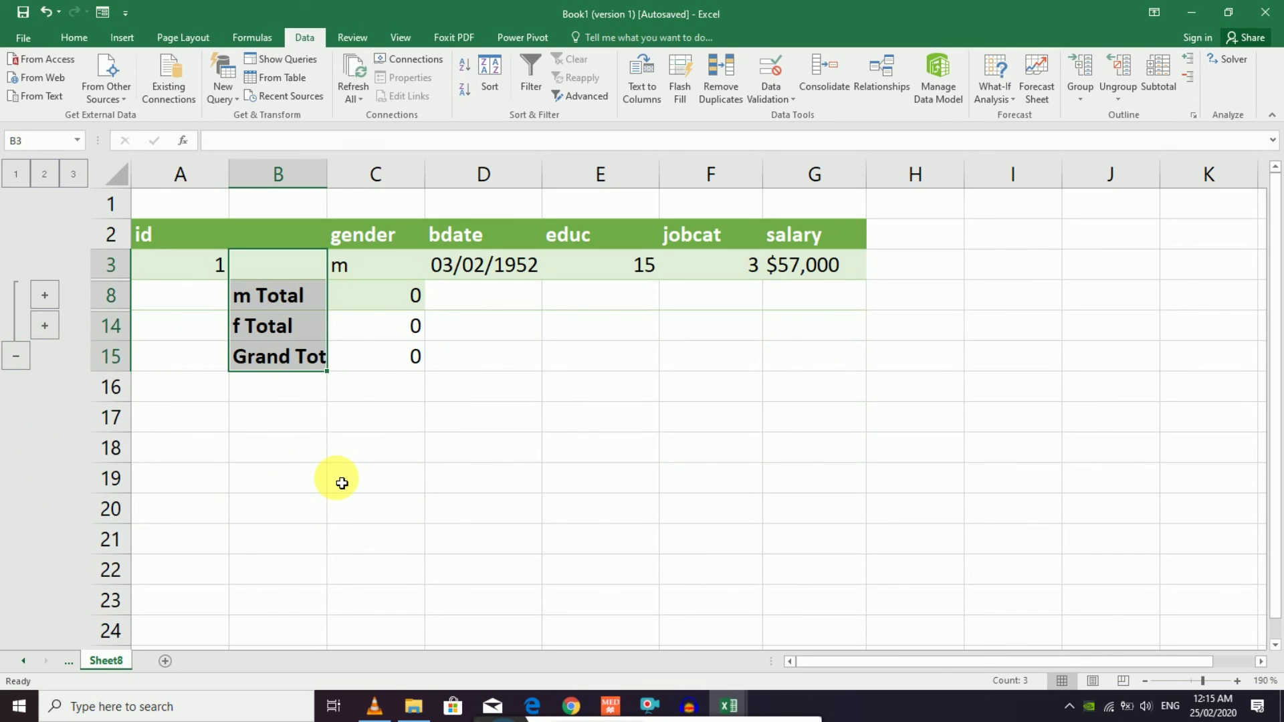
left_click(67, 175)
left_click(41, 173)
left_click(14, 173)
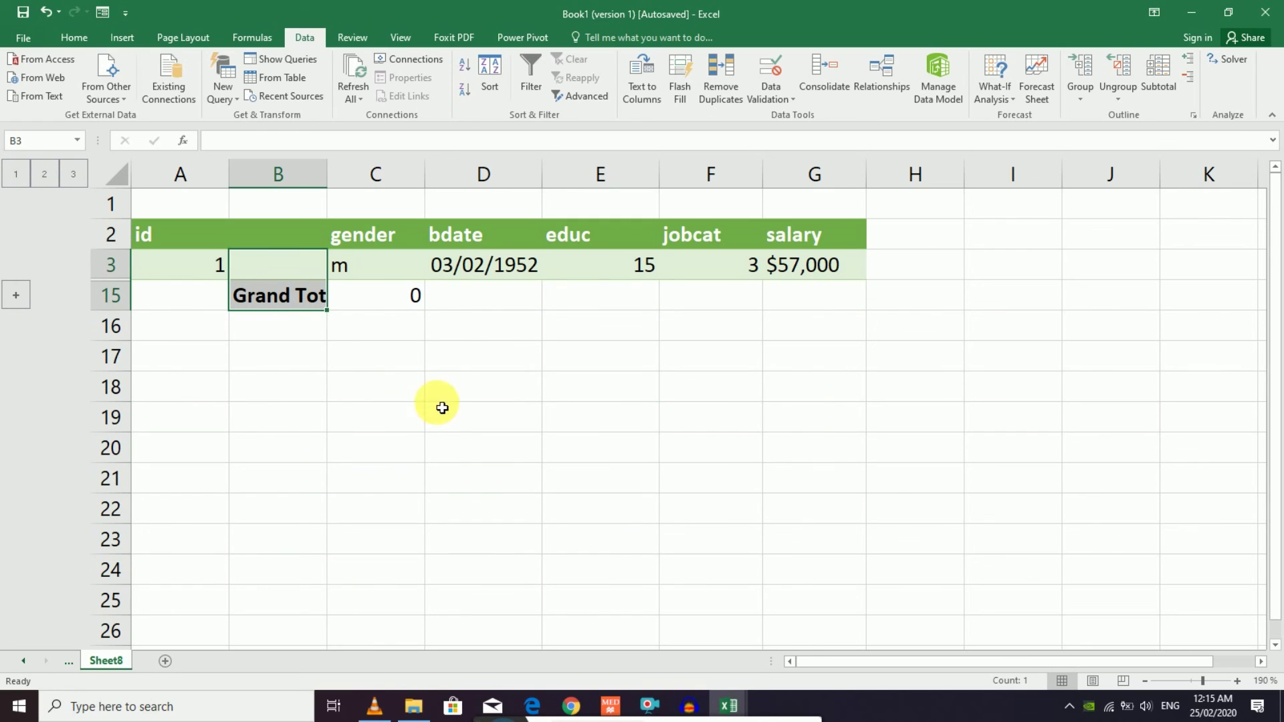
- Show outline level 2 so only m Total, f Total and Grand Total remain
left_click(1184, 63)
left_click(1188, 77)
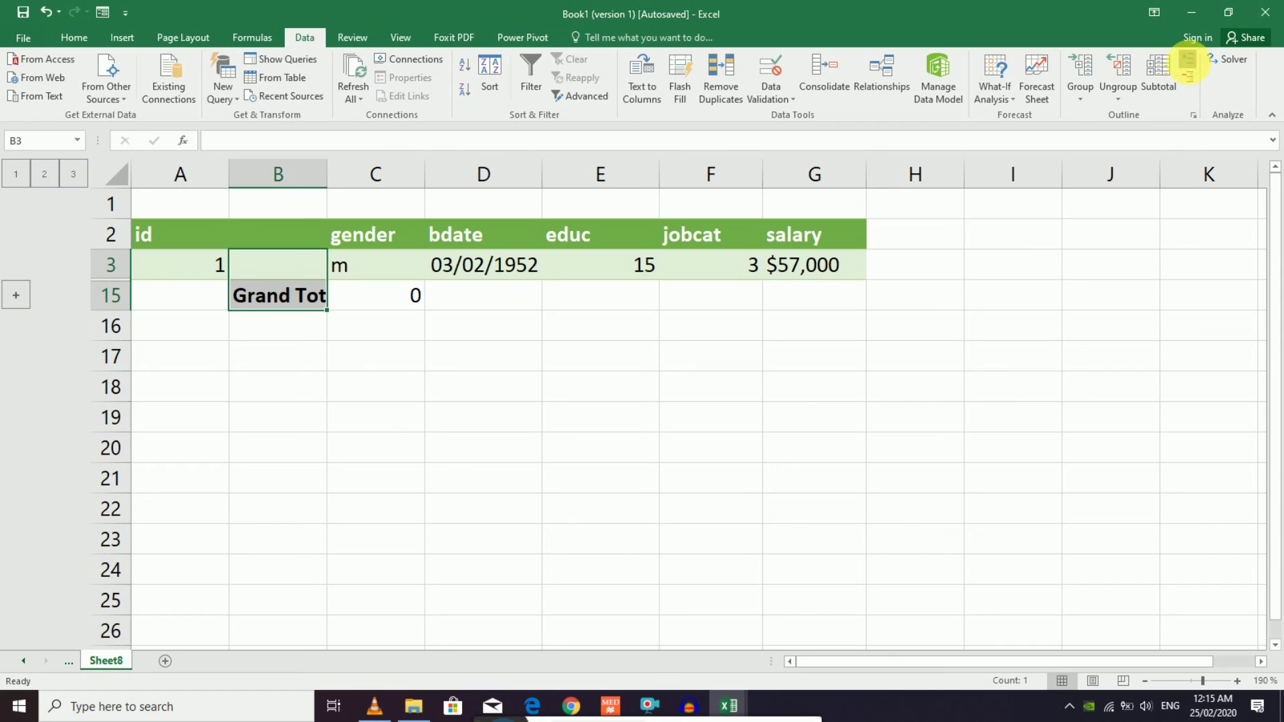
left_click(1186, 62)
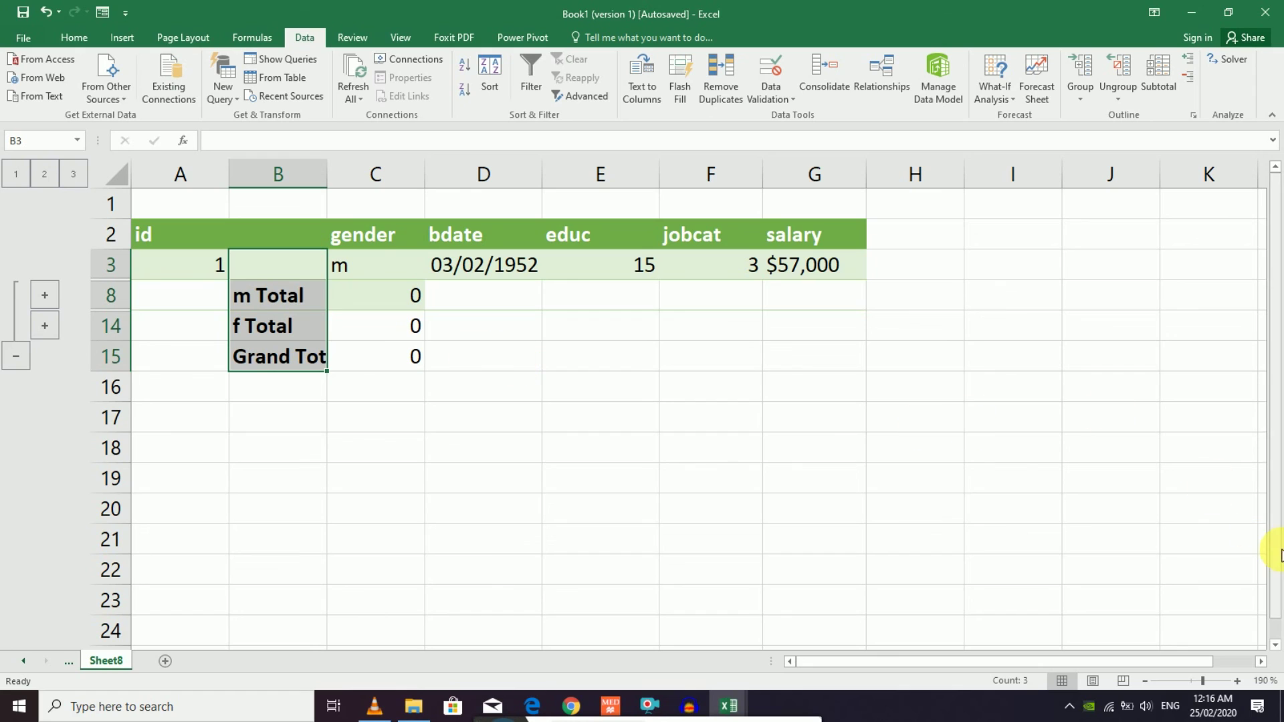
left_click_drag(1277, 597, 1277, 602)
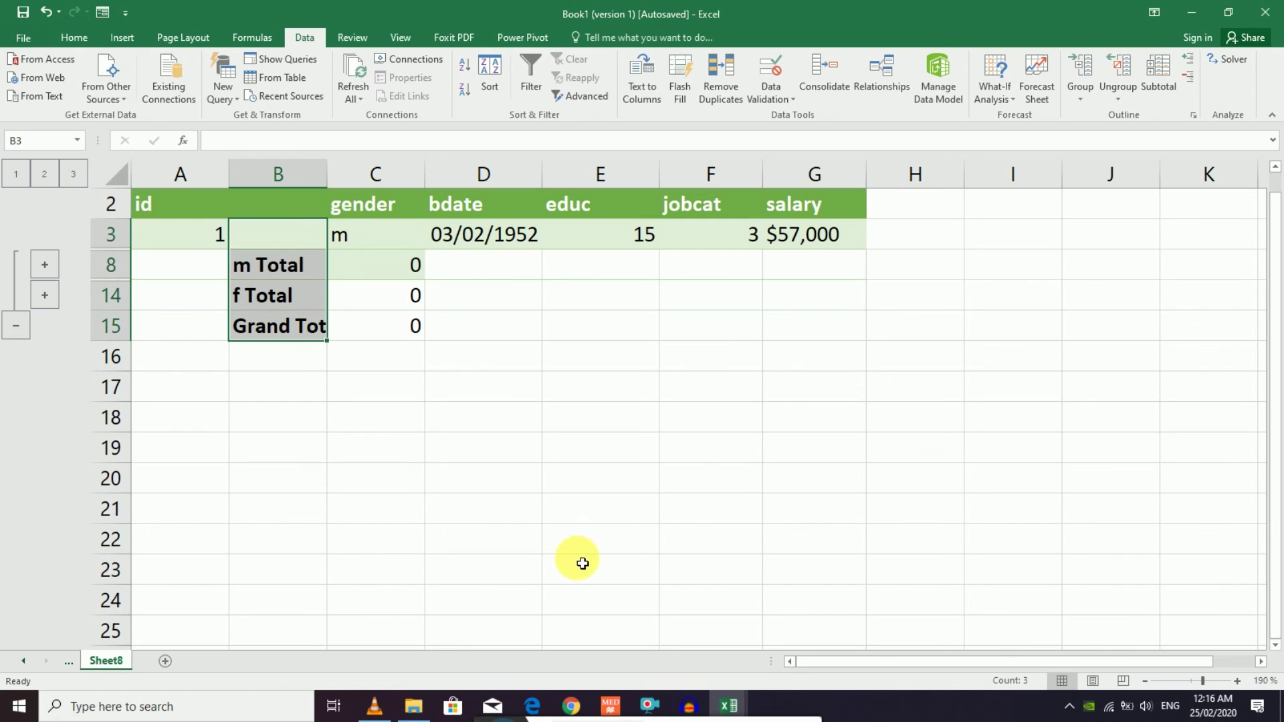